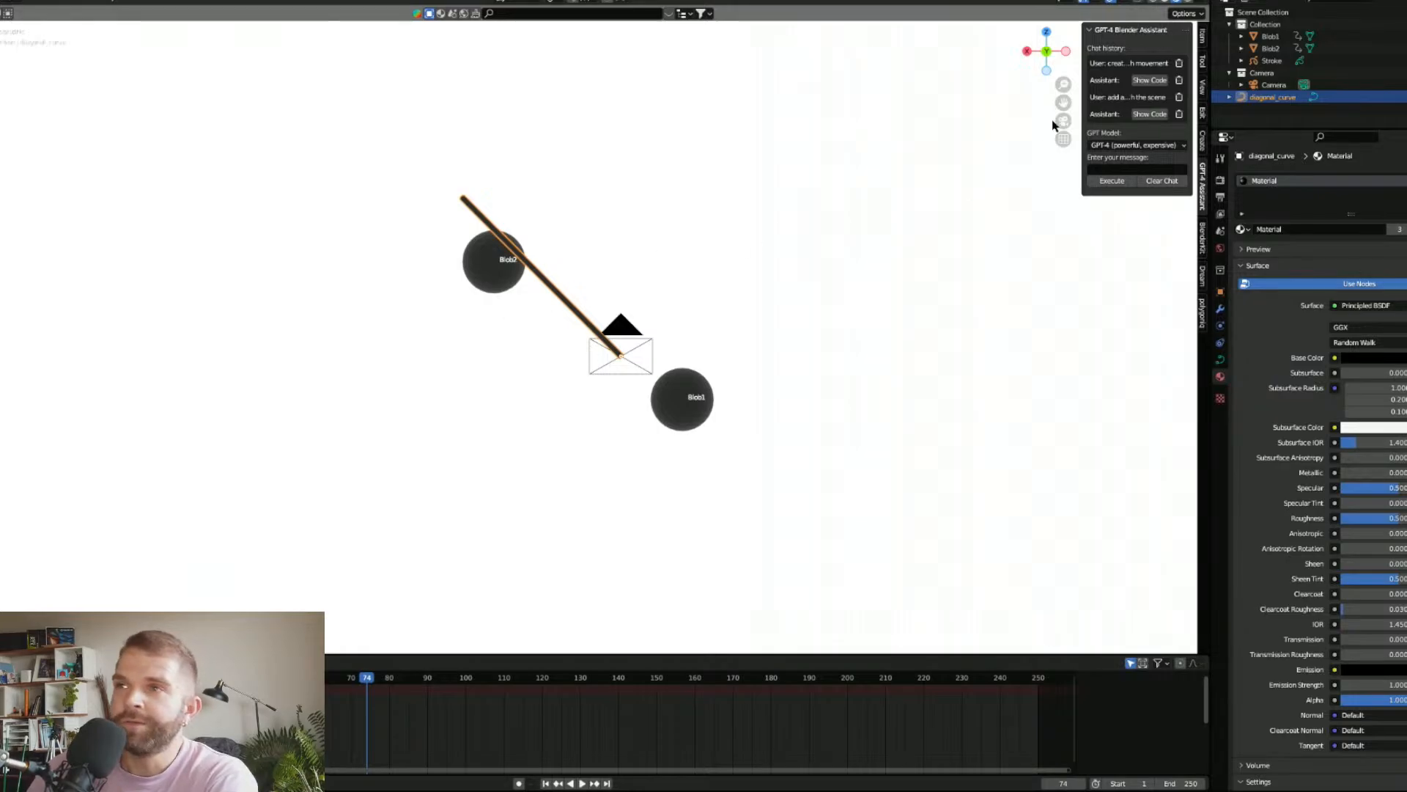
Step: Inspect the blobs and diagonal curve through the camera and from other angles, and widen the GPT-4 Blender Assistant area to read its chat history
{"action": "middle_click_drag", "start_coordinate": [833, 122], "coordinate": [574, 191]}
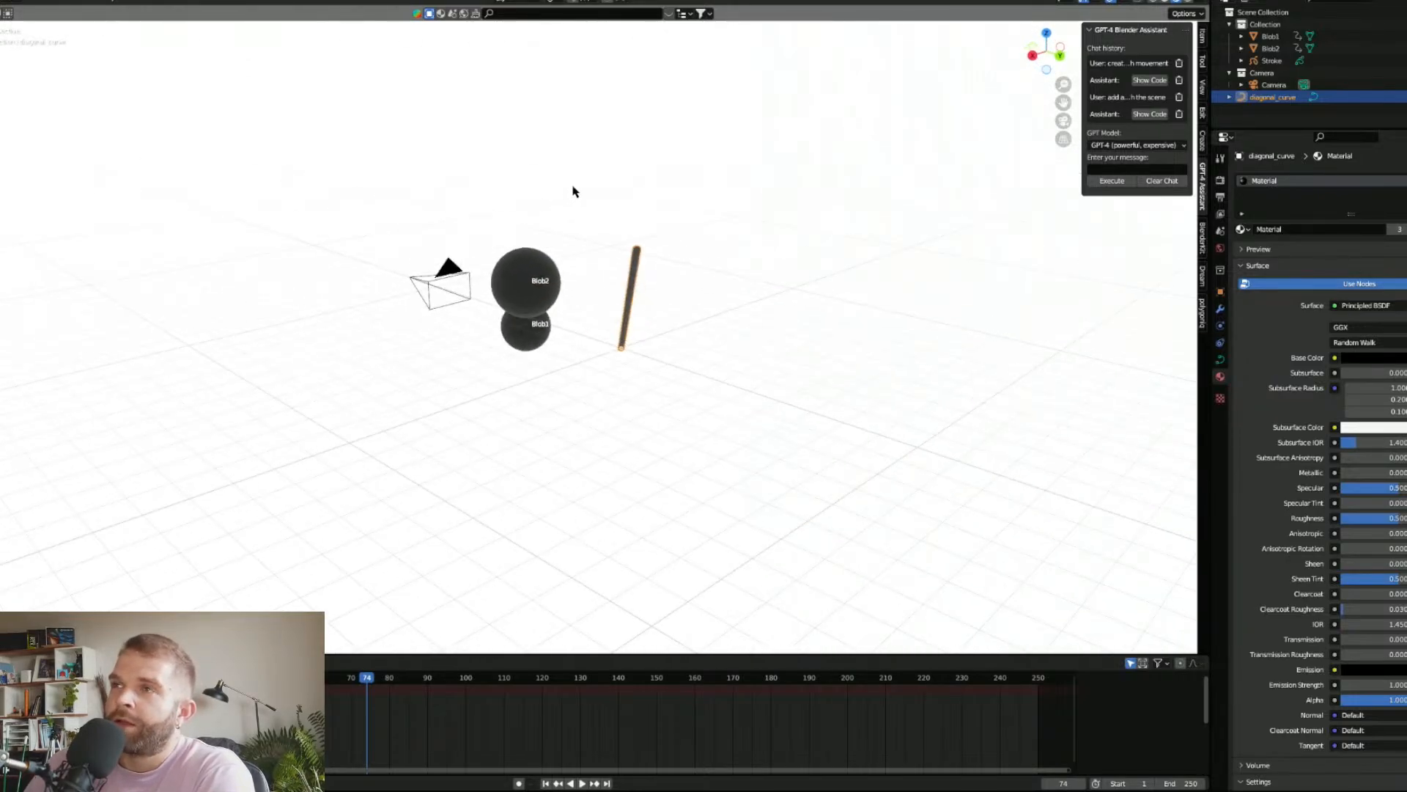
{"action": "middle_click_drag", "start_coordinate": [891, 175], "coordinate": [838, 197]}
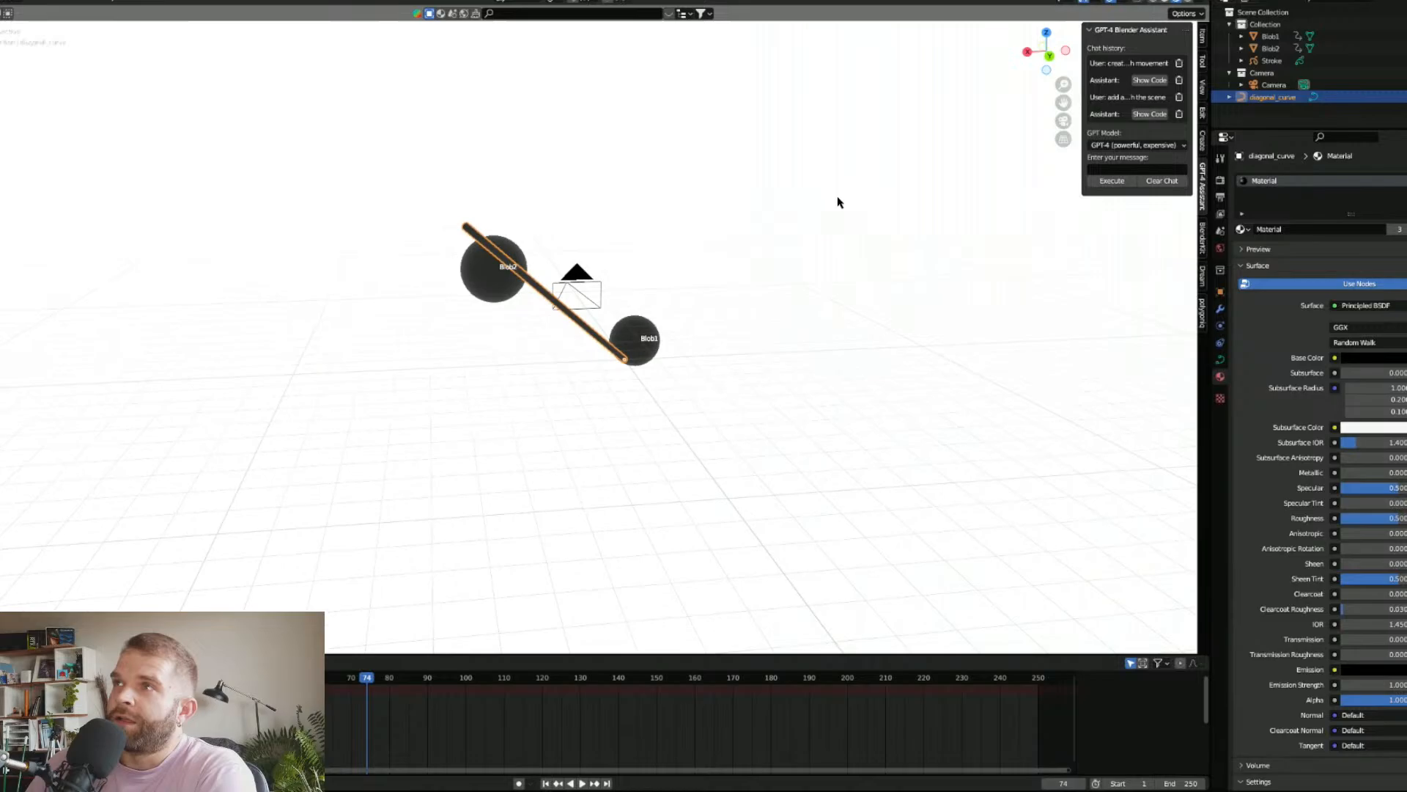
{"action": "left_click", "coordinate": [1063, 120]}
{"action": "scroll", "coordinate": [650, 329], "scroll_direction": "down", "scroll_amount": 1}
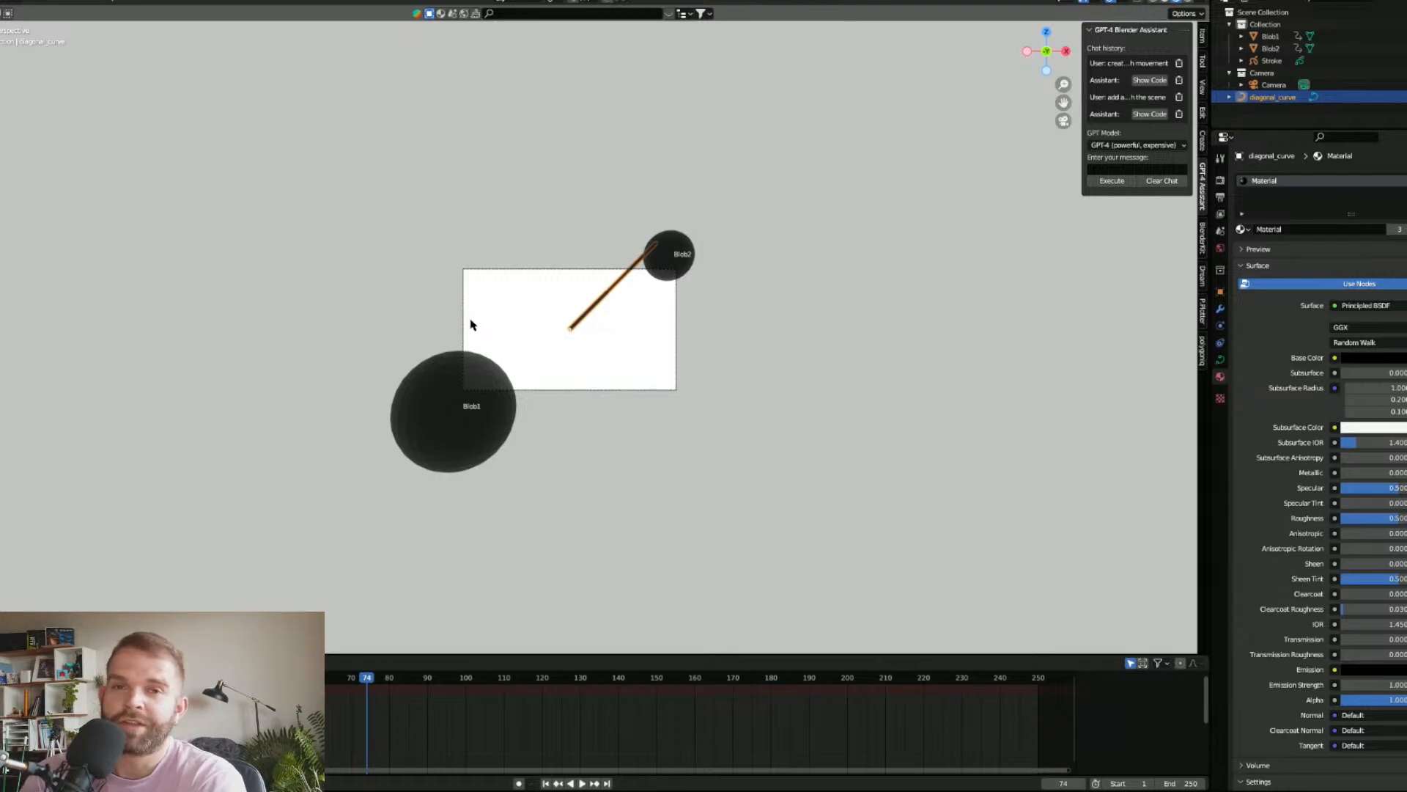
{"action": "middle_click_drag", "start_coordinate": [474, 322], "coordinate": [569, 308]}
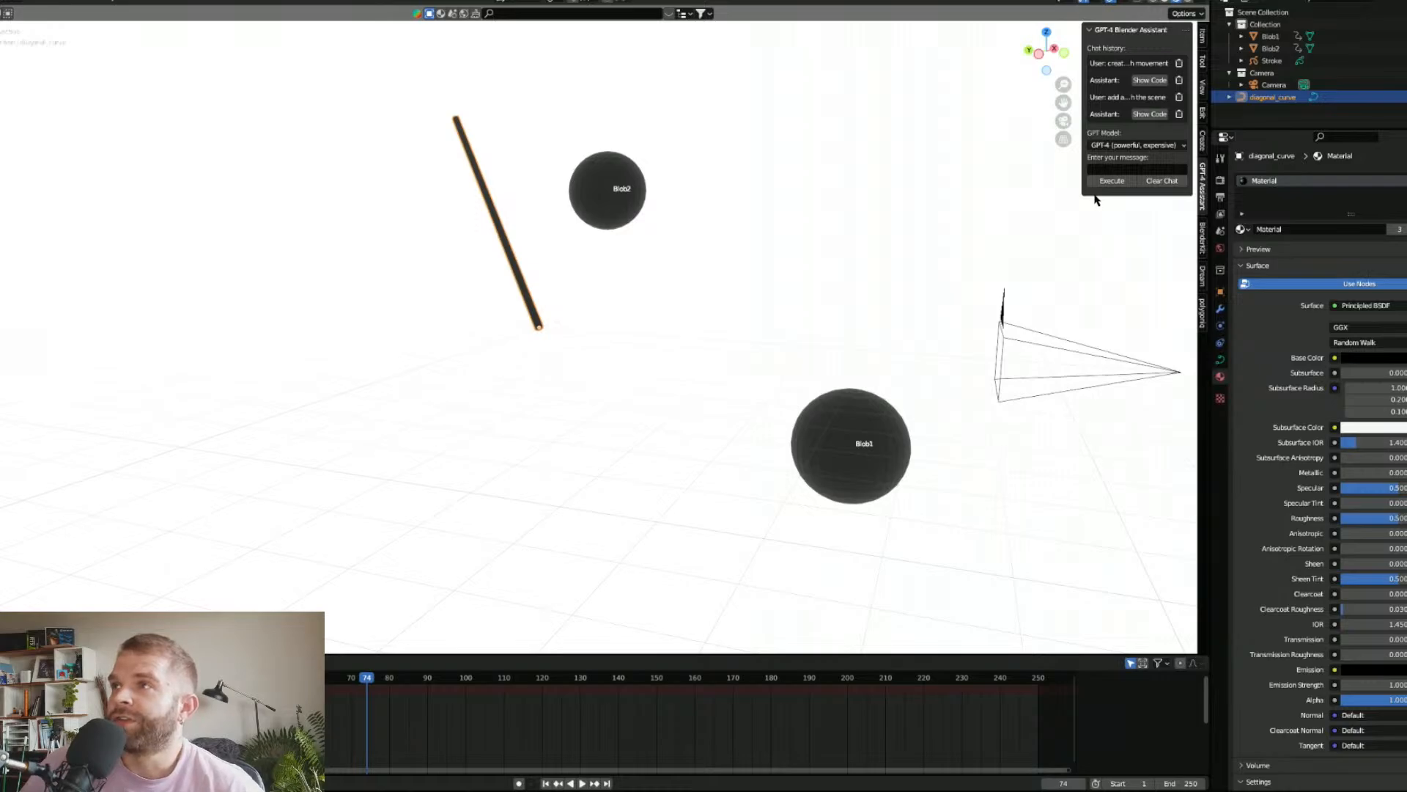
{"action": "middle_click_drag", "start_coordinate": [771, 182], "coordinate": [989, 183]}
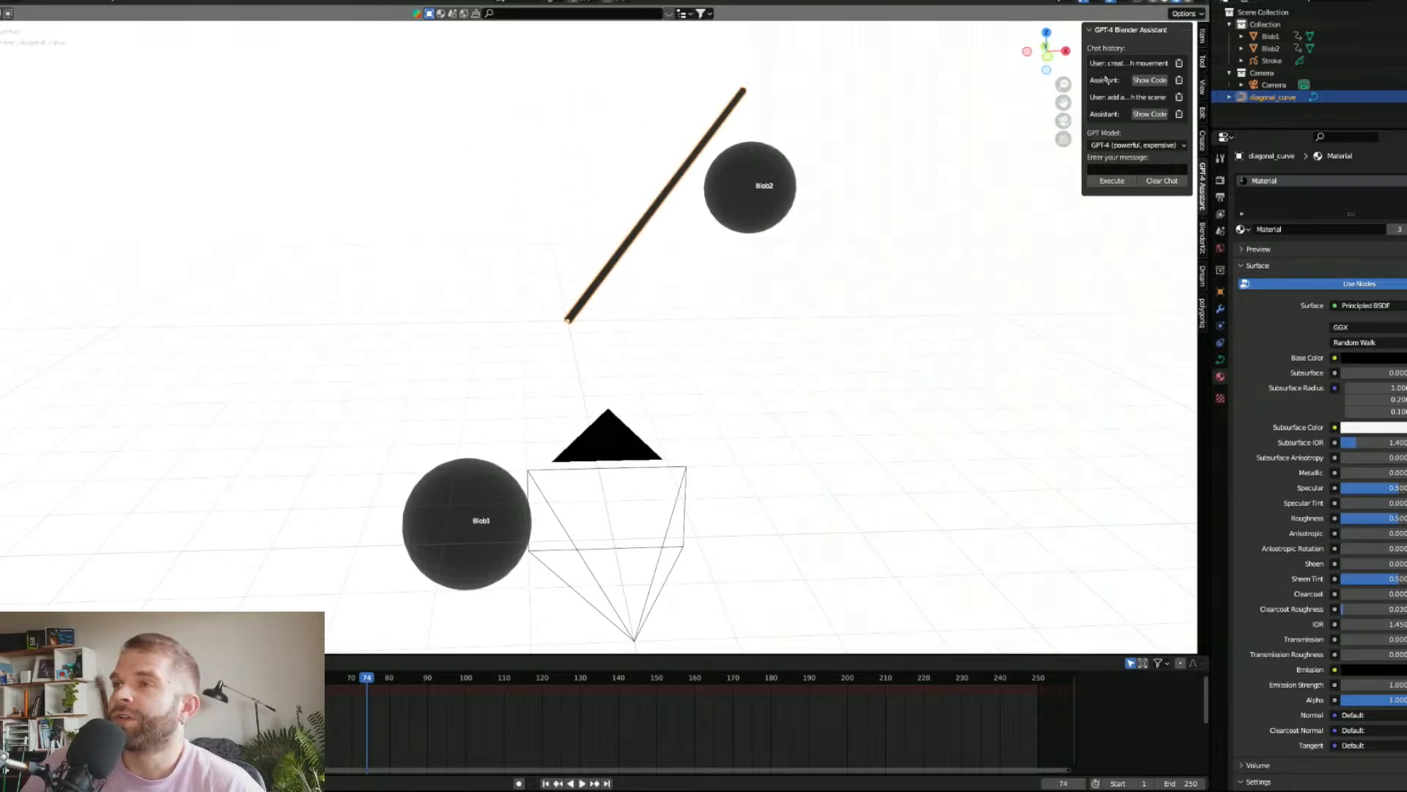
{"action": "left_click_drag", "start_coordinate": [1082, 70], "coordinate": [902, 69]}
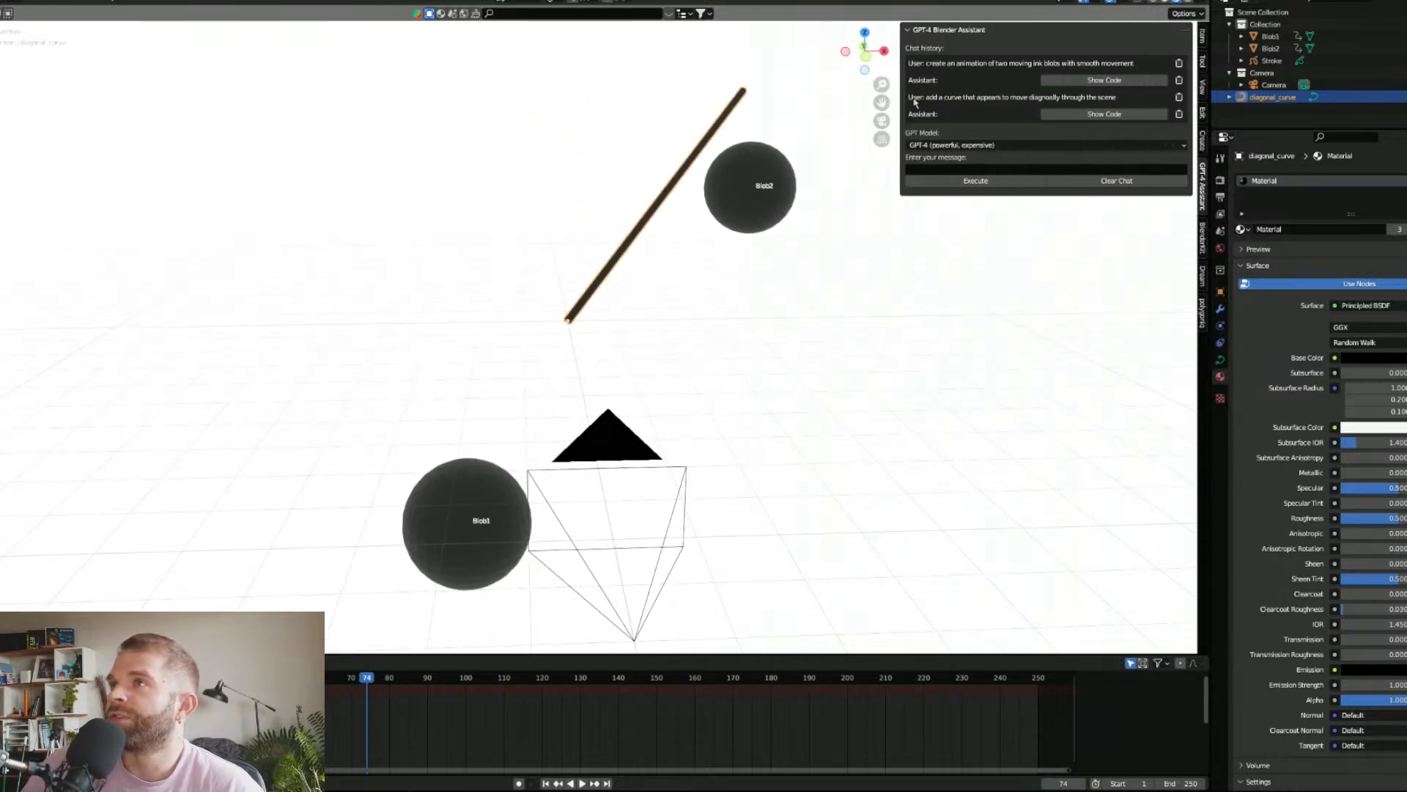
Step: Bring up the add-on preferences and view the file browser for installing an add-on, without installing anything
{"action": "left_click", "coordinate": [4, 1]}
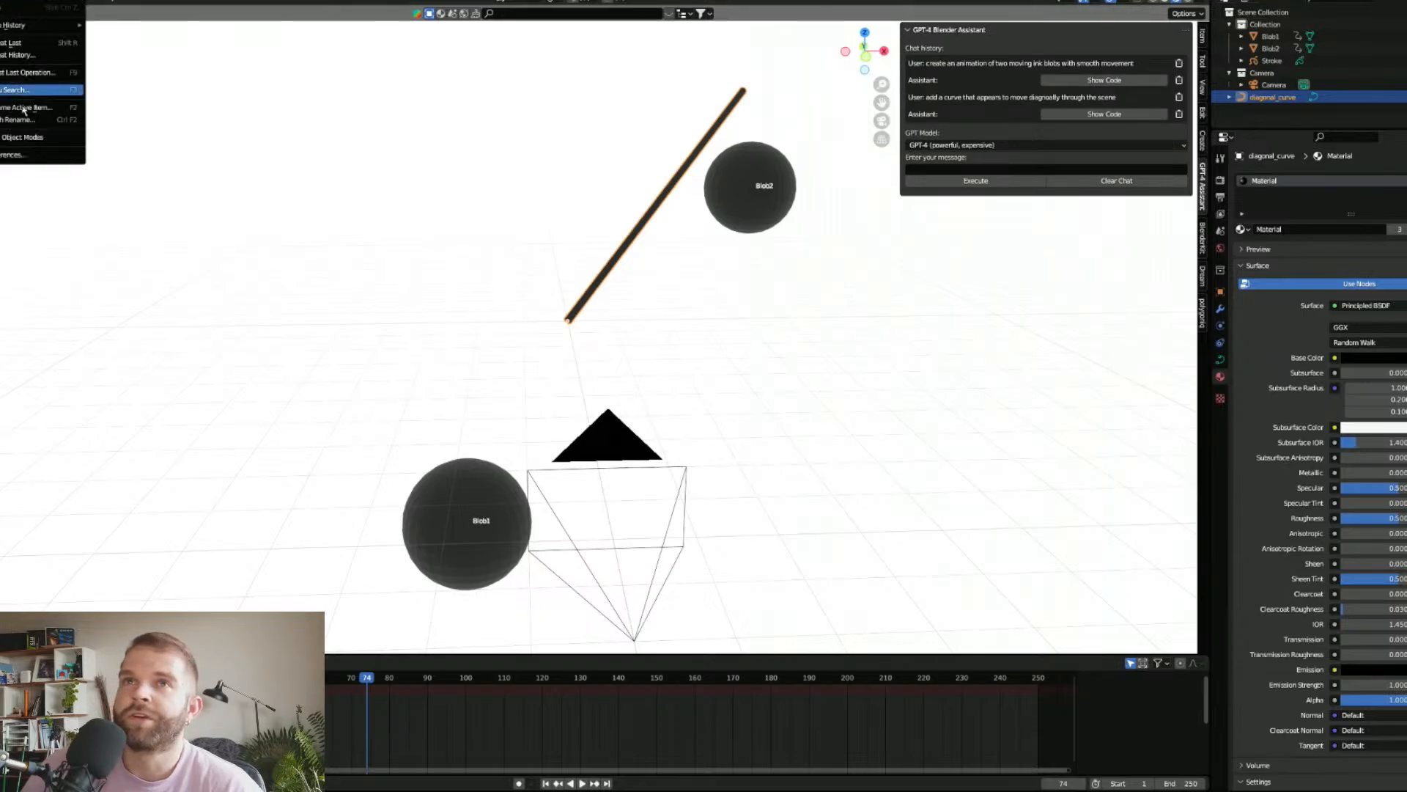
{"action": "left_click", "coordinate": [31, 157]}
{"action": "left_click", "coordinate": [252, 12]}
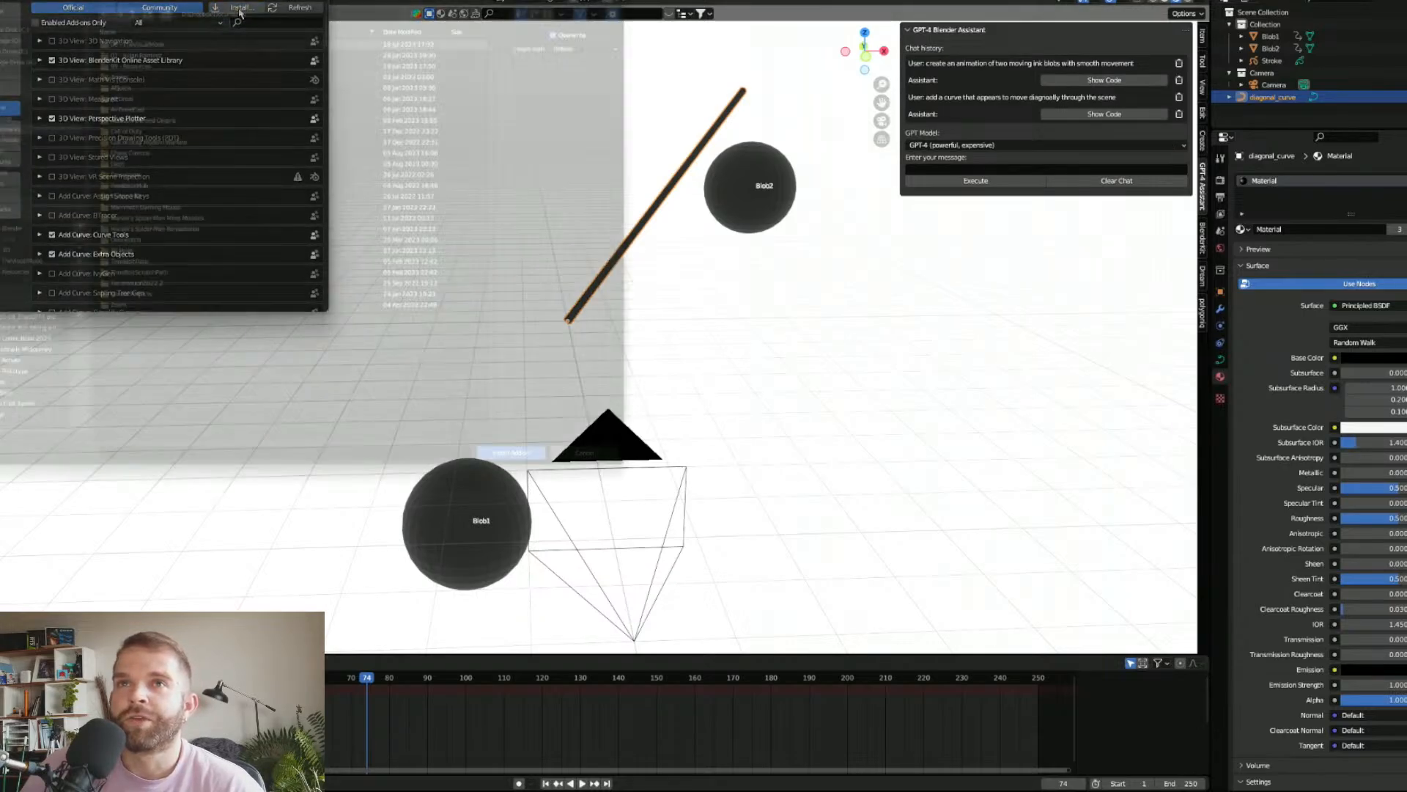
{"action": "left_click", "coordinate": [617, 476]}
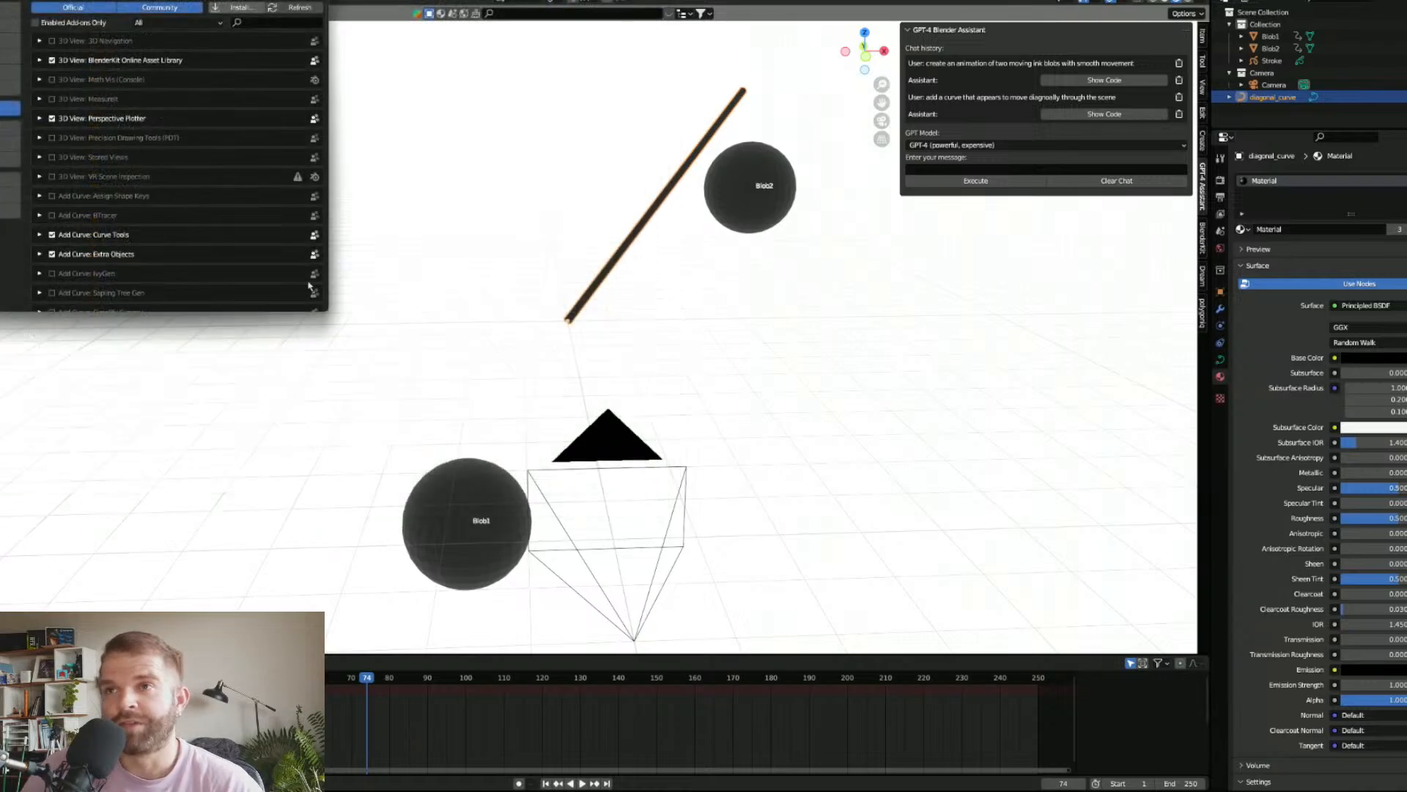
Step: Search the add-ons for "gpt" and view the GPT-4 Blender Assistant details, including its API key field
{"action": "left_click", "coordinate": [253, 20]}
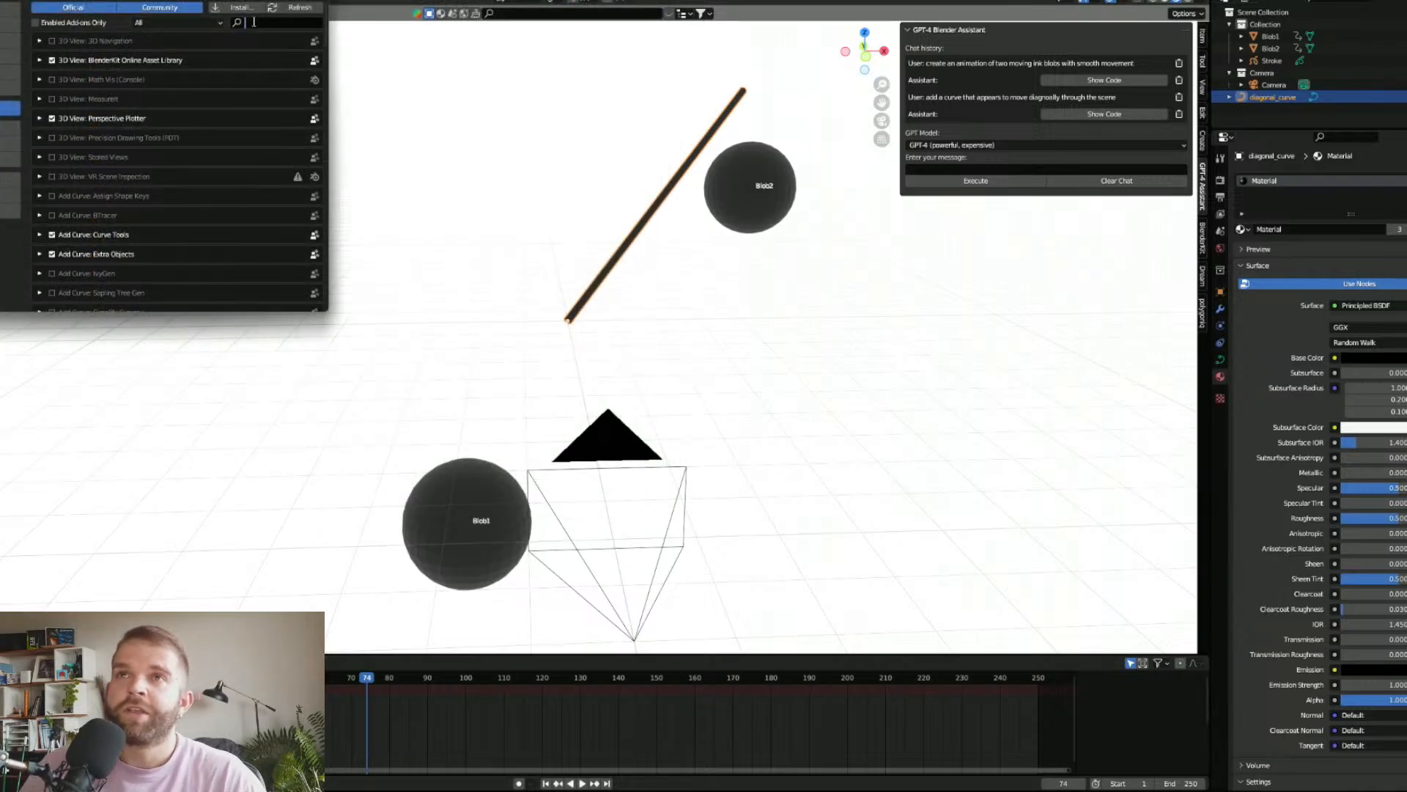
{"action": "type", "text": "ch"}
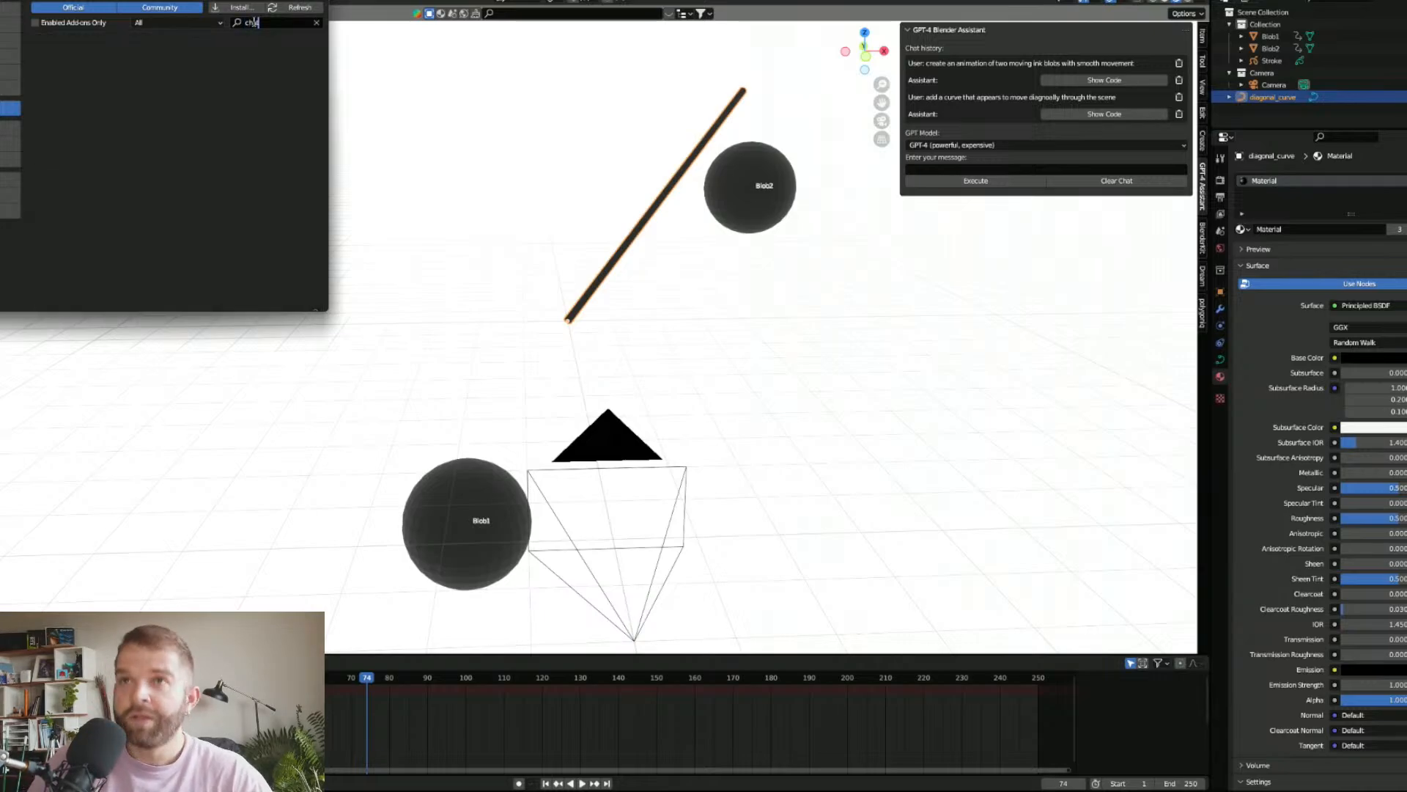
{"action": "key", "text": "BackSpace"}
{"action": "key", "text": "BackSpace"}
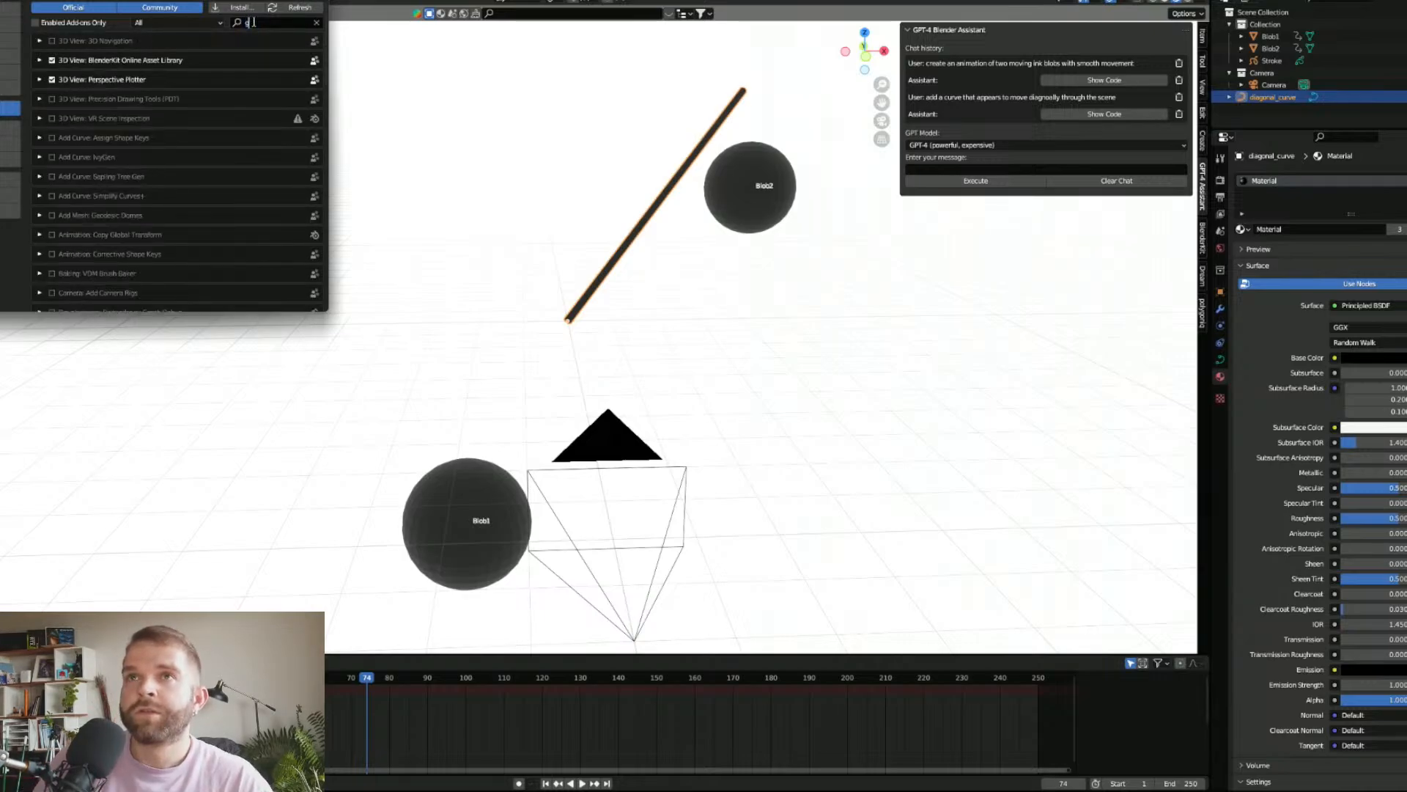
{"action": "type", "text": "gpt"}
{"action": "left_click", "coordinate": [40, 42]}
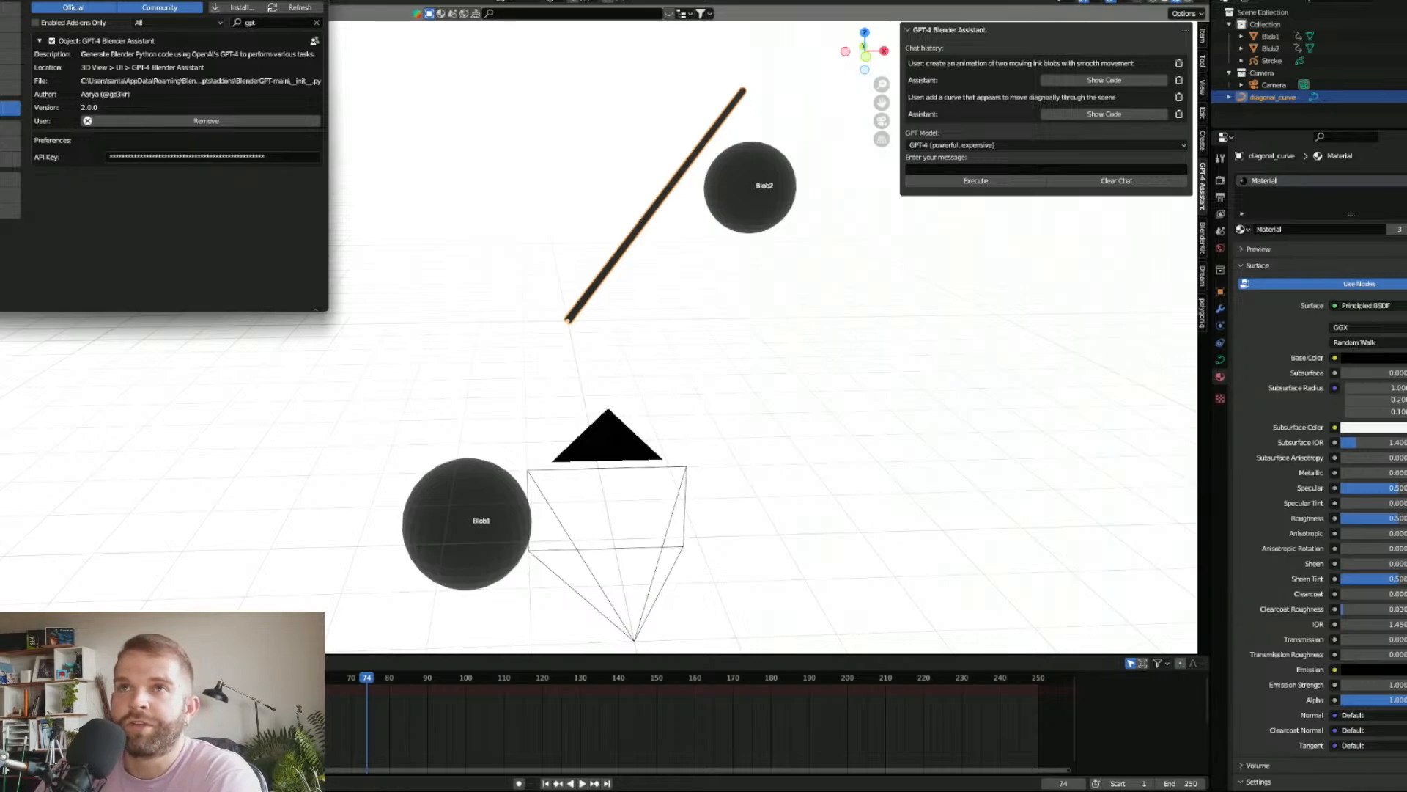
{"action": "left_click", "coordinate": [317, 4]}
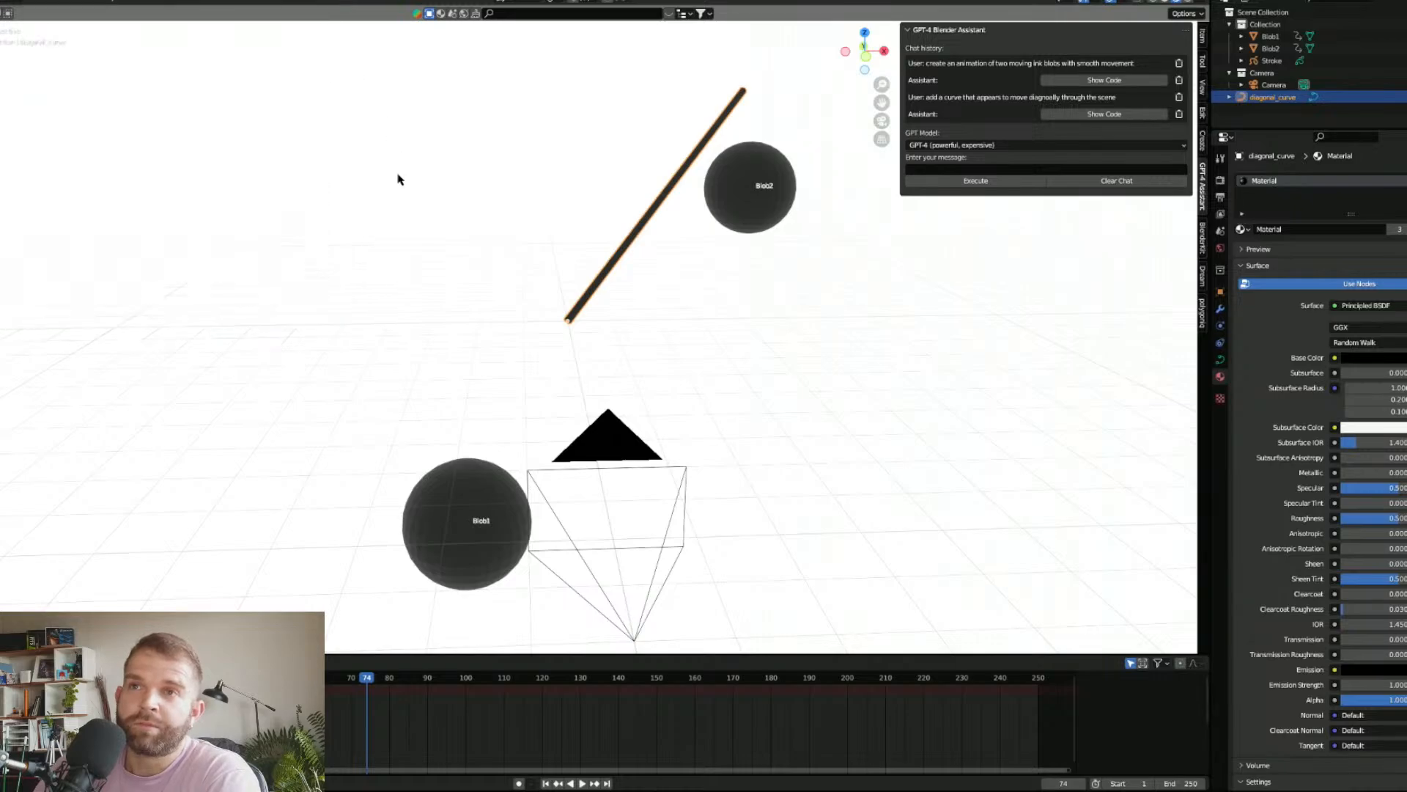
Step: Deselect the curve and play the blob animation, pausing it at frame 80
{"action": "left_click", "coordinate": [400, 198]}
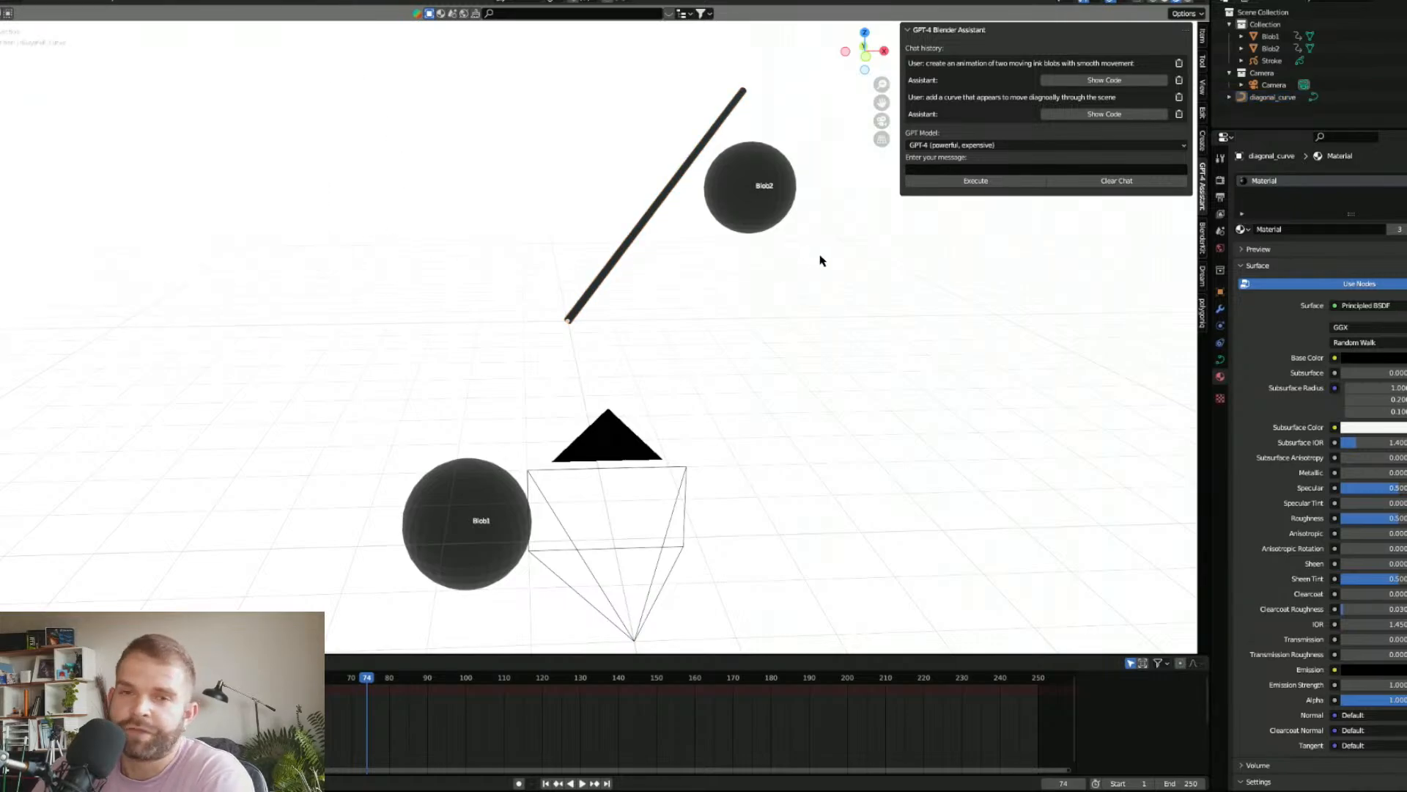
{"action": "mouse_move", "coordinate": [623, 333]}
{"action": "middle_mouse_down"}
{"action": "mouse_move", "coordinate": [601, 324]}
{"action": "mouse_move", "coordinate": [617, 325]}
{"action": "middle_mouse_up"}
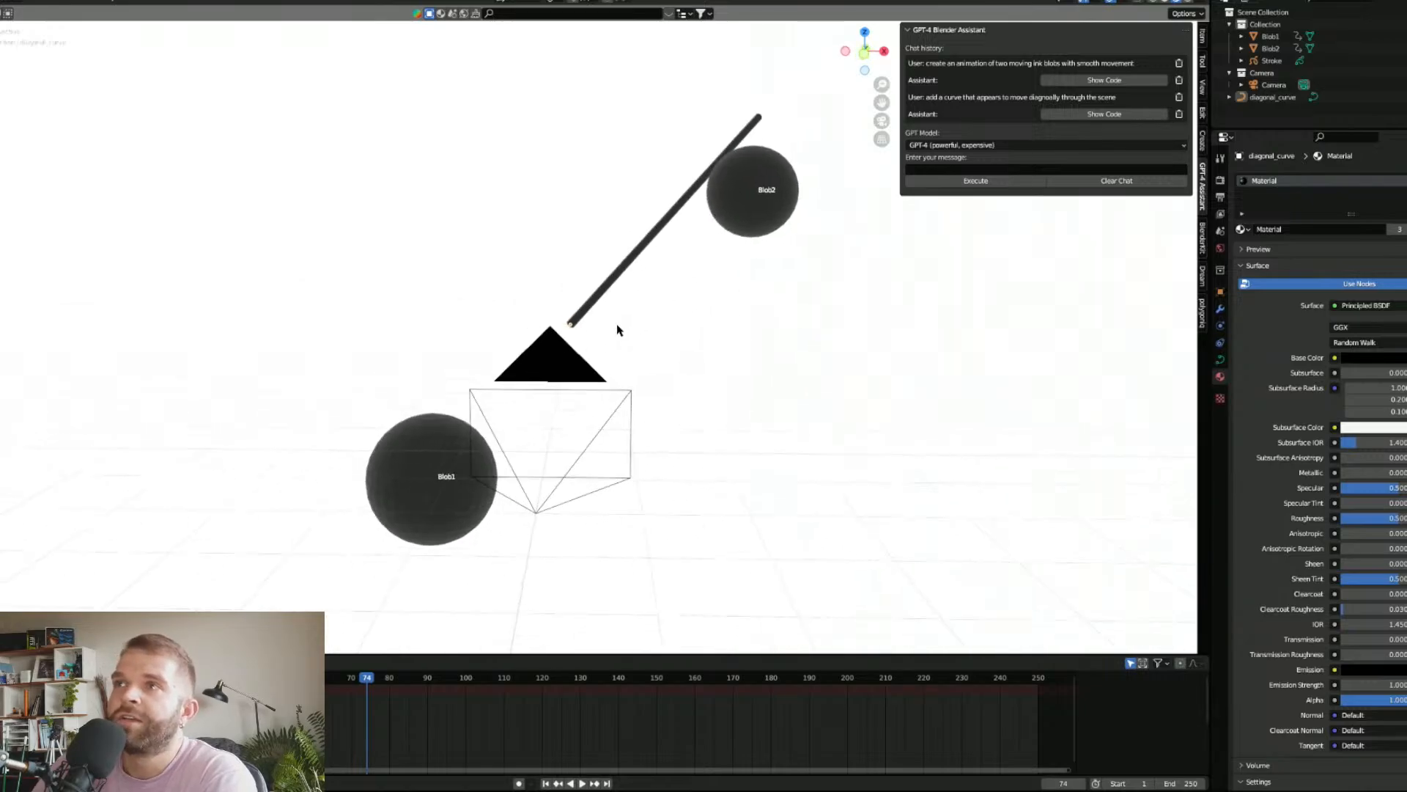
{"action": "middle_click_drag", "start_coordinate": [477, 347], "coordinate": [801, 305]}
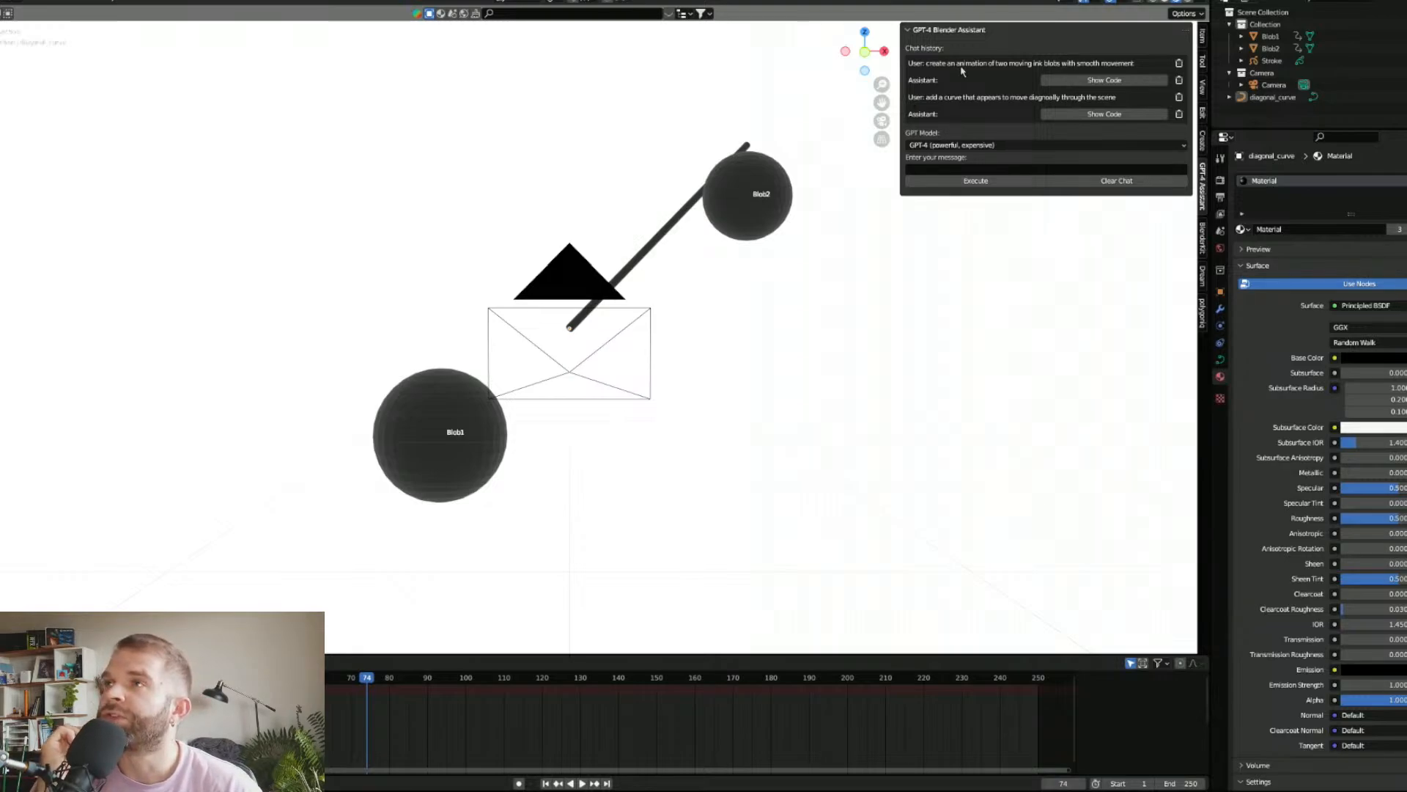
{"action": "left_click", "coordinate": [582, 782]}
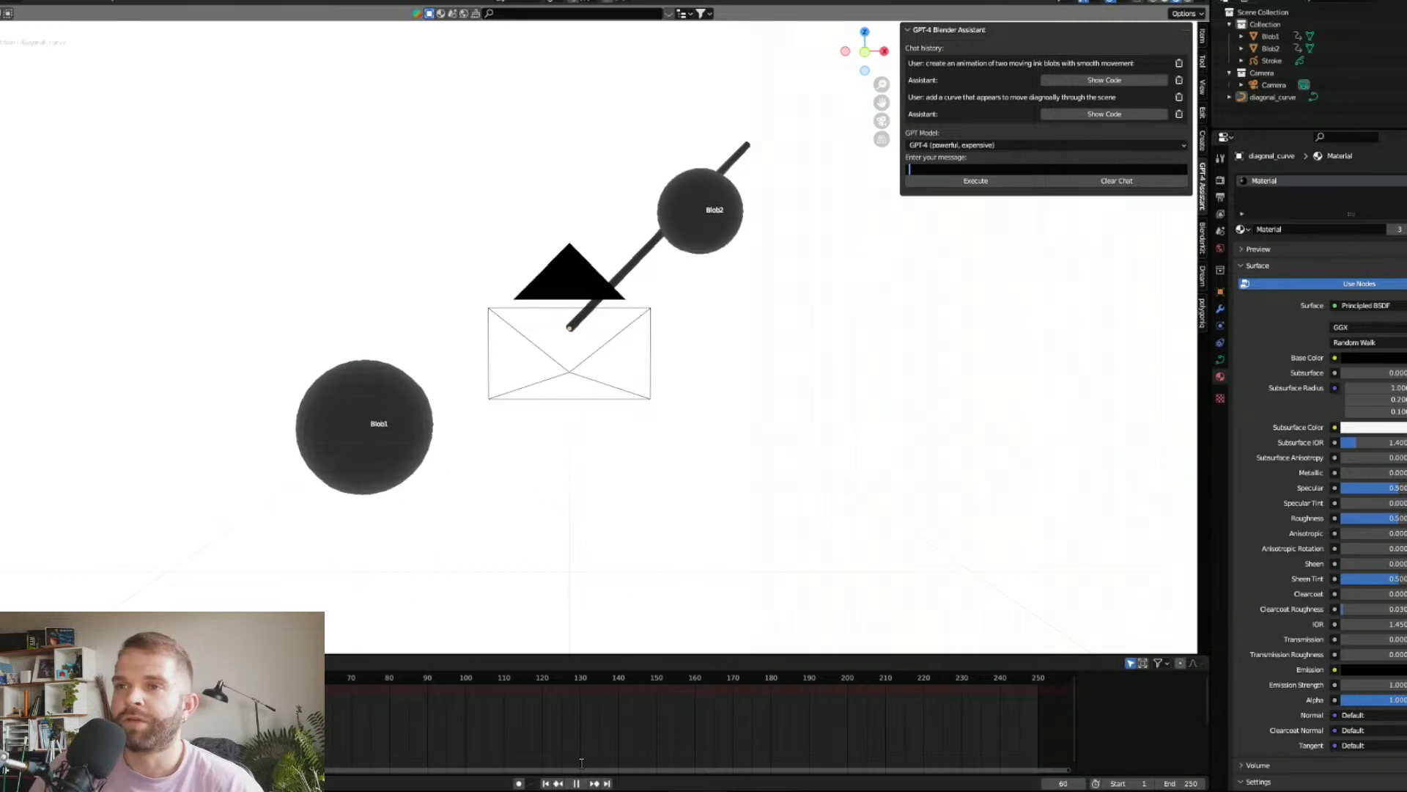
{"action": "key", "text": "space"}
Step: Select the diagonal curve and write the assistant message "animate the selected objects to float through the scene in the x axis"
{"action": "left_click", "coordinate": [917, 168]}
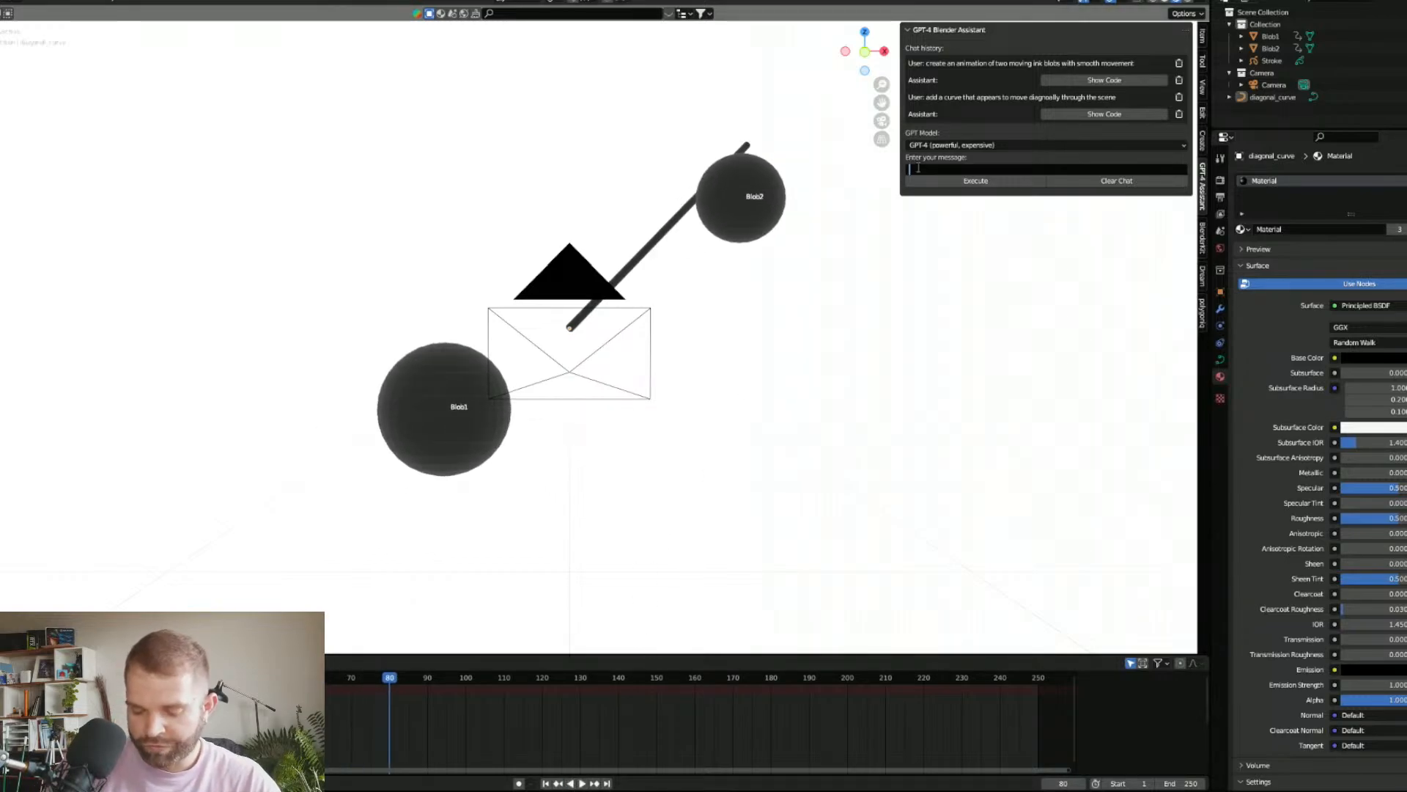
{"action": "left_click", "coordinate": [653, 222]}
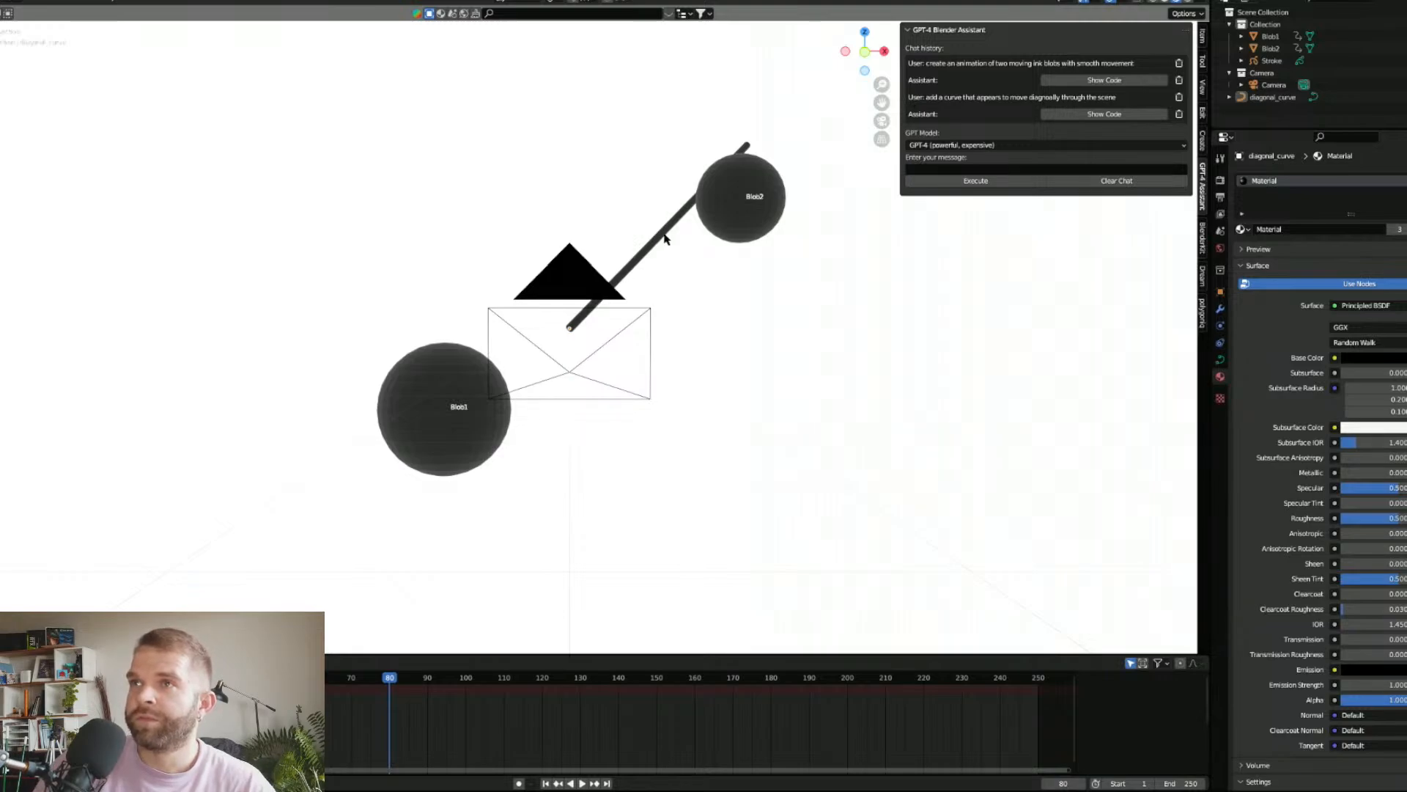
{"action": "left_click", "coordinate": [664, 239]}
{"action": "left_click", "coordinate": [969, 170]}
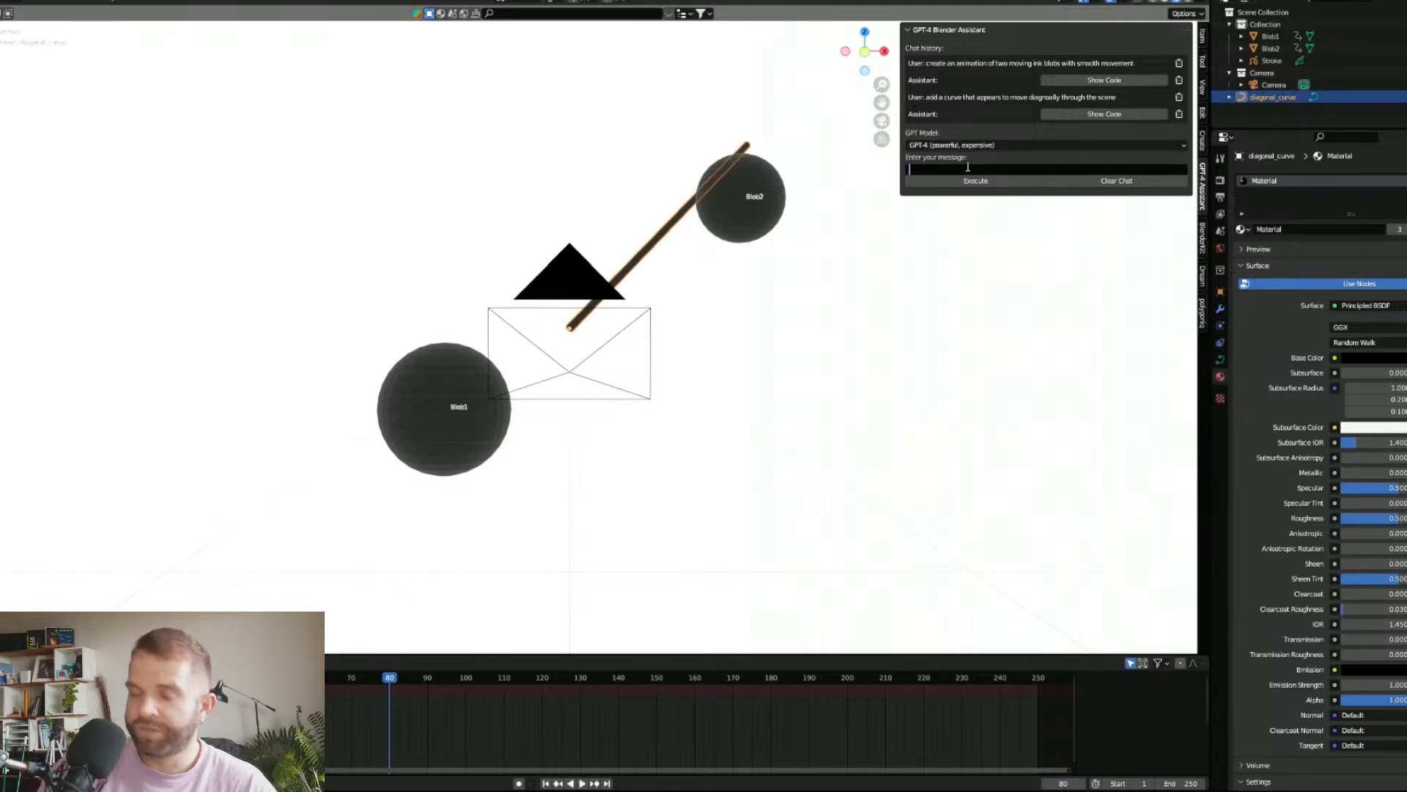
{"action": "type", "text": "animate the"}
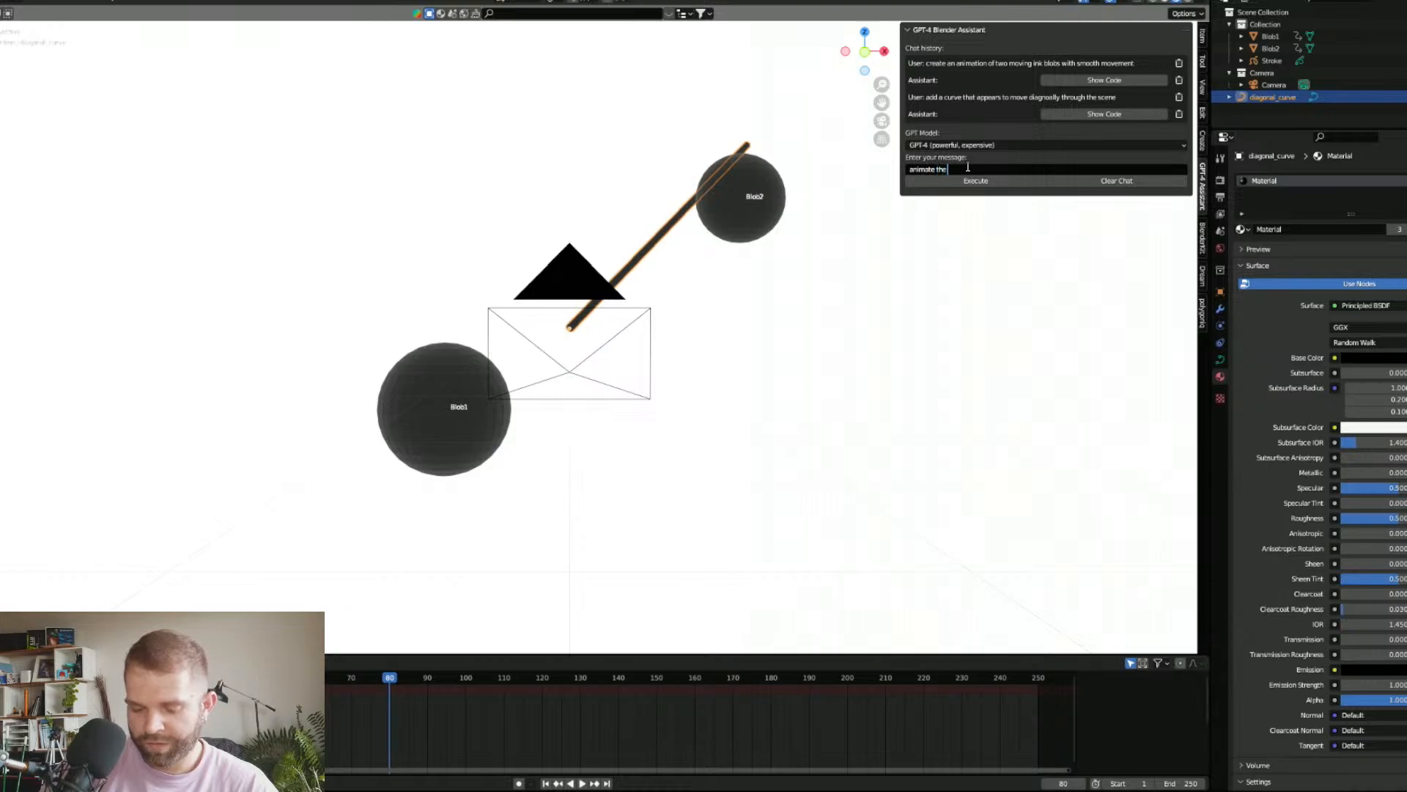
{"action": "type", "text": " selected cbjects to"}
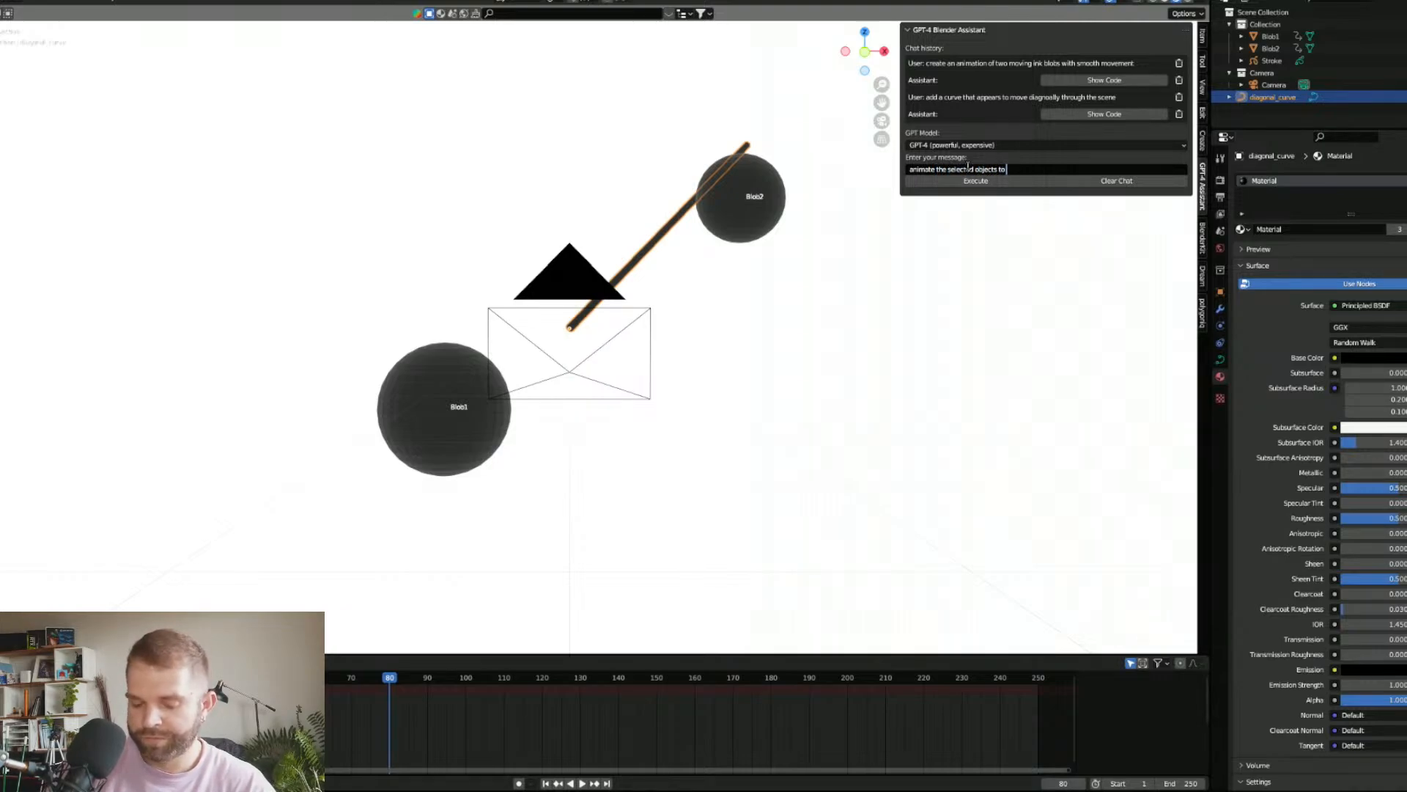
{"action": "type", "text": " float thro"}
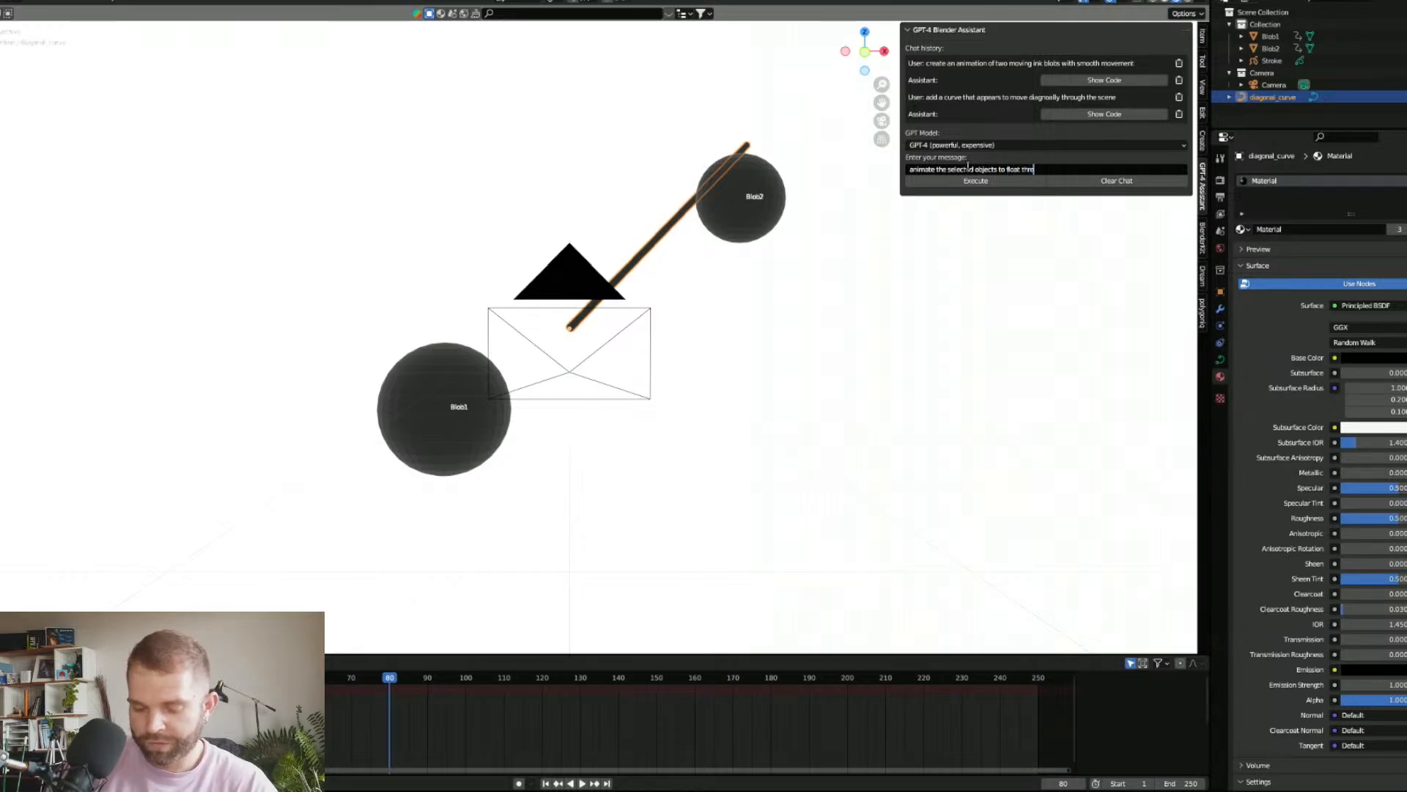
{"action": "type", "text": "ugh the scene"}
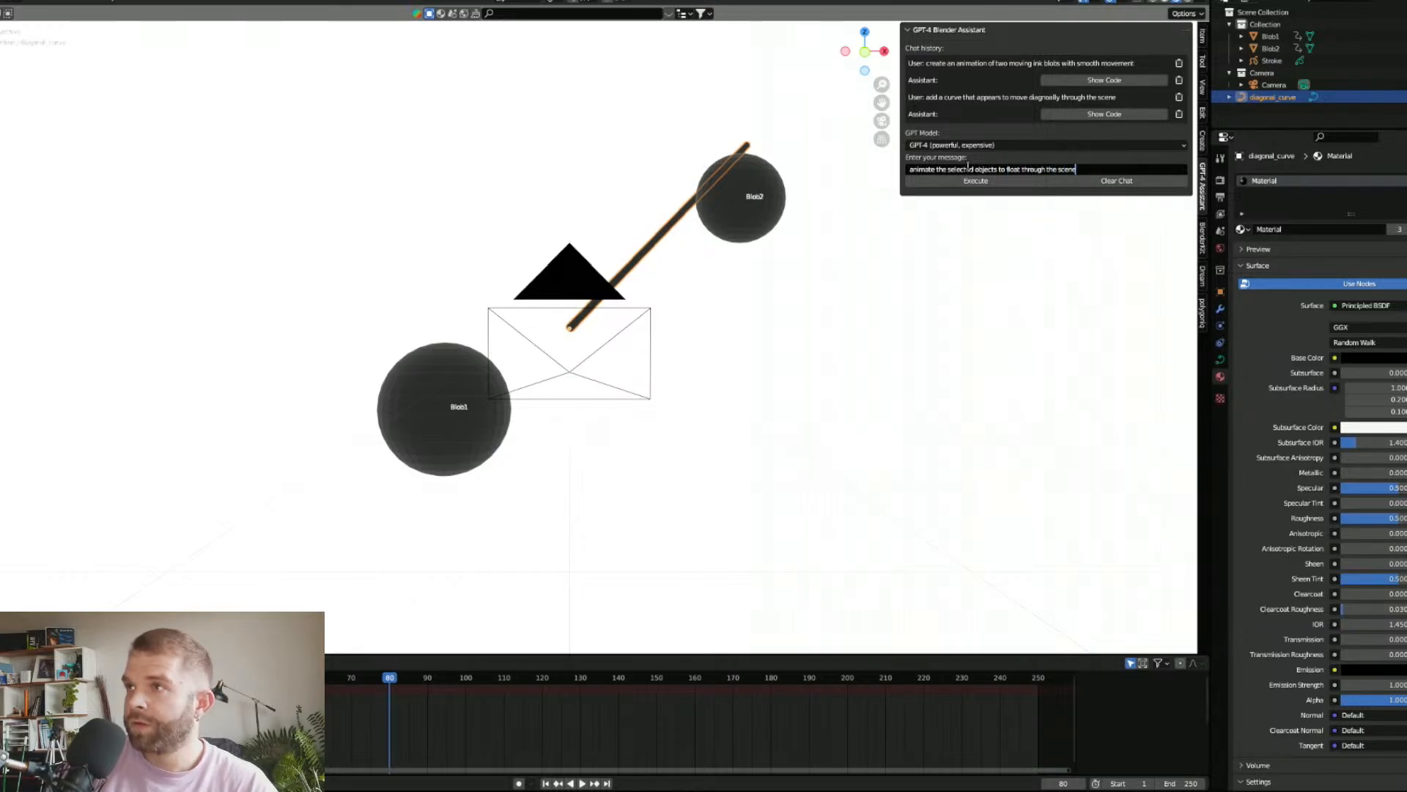
{"action": "type", "text": " in"}
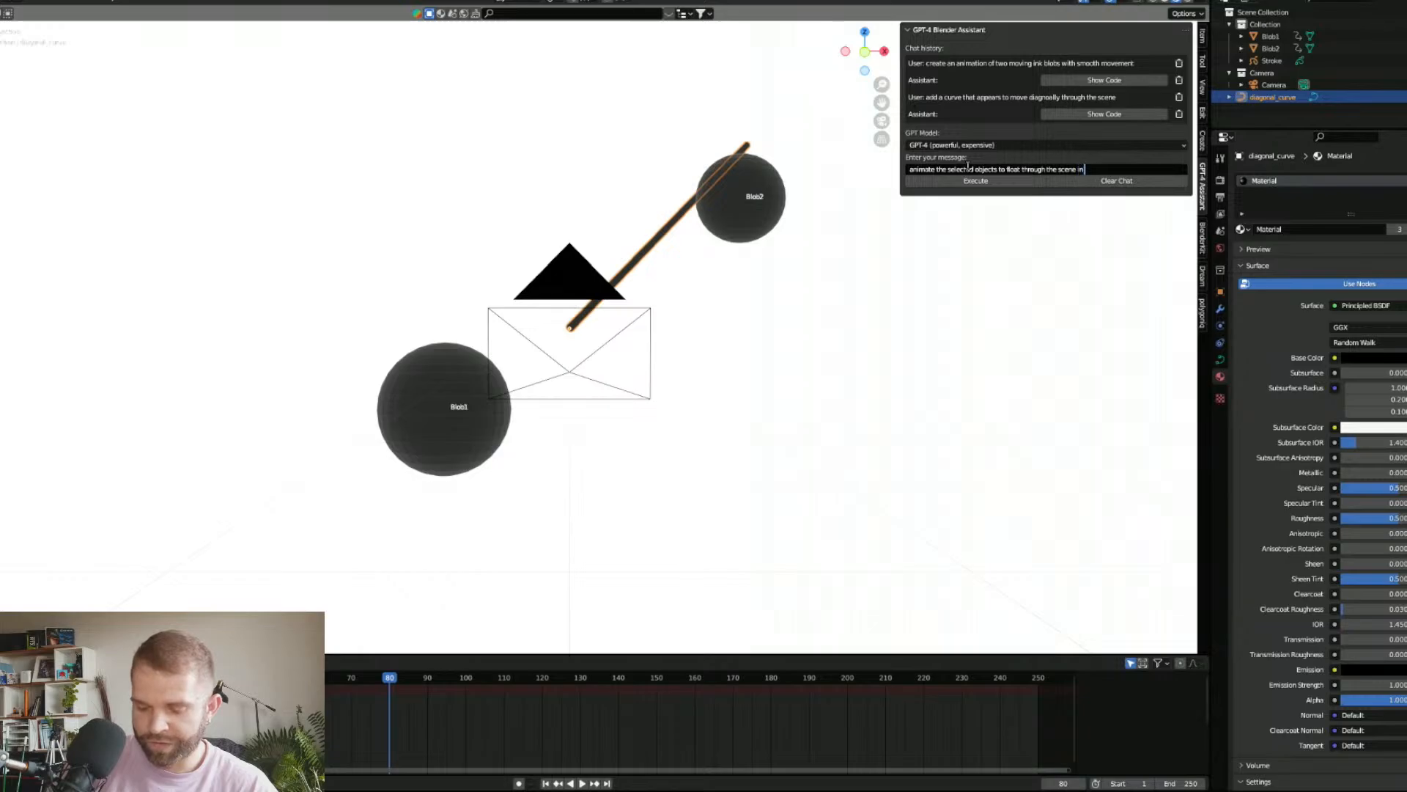
{"action": "type", "text": " the x axis"}
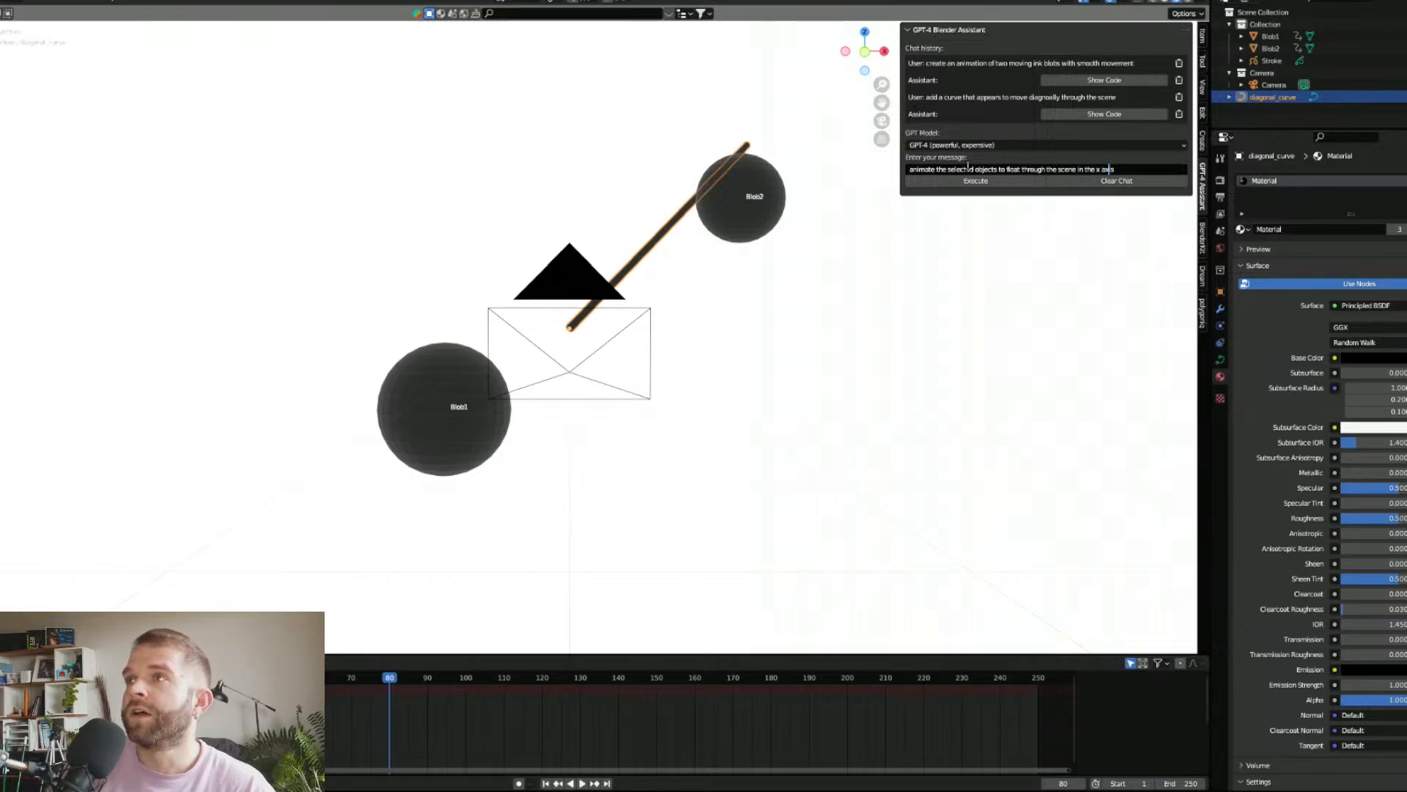
Step: Insert the word "negative" before "x axis" in the assistant message
{"action": "type", "text": "negative"}
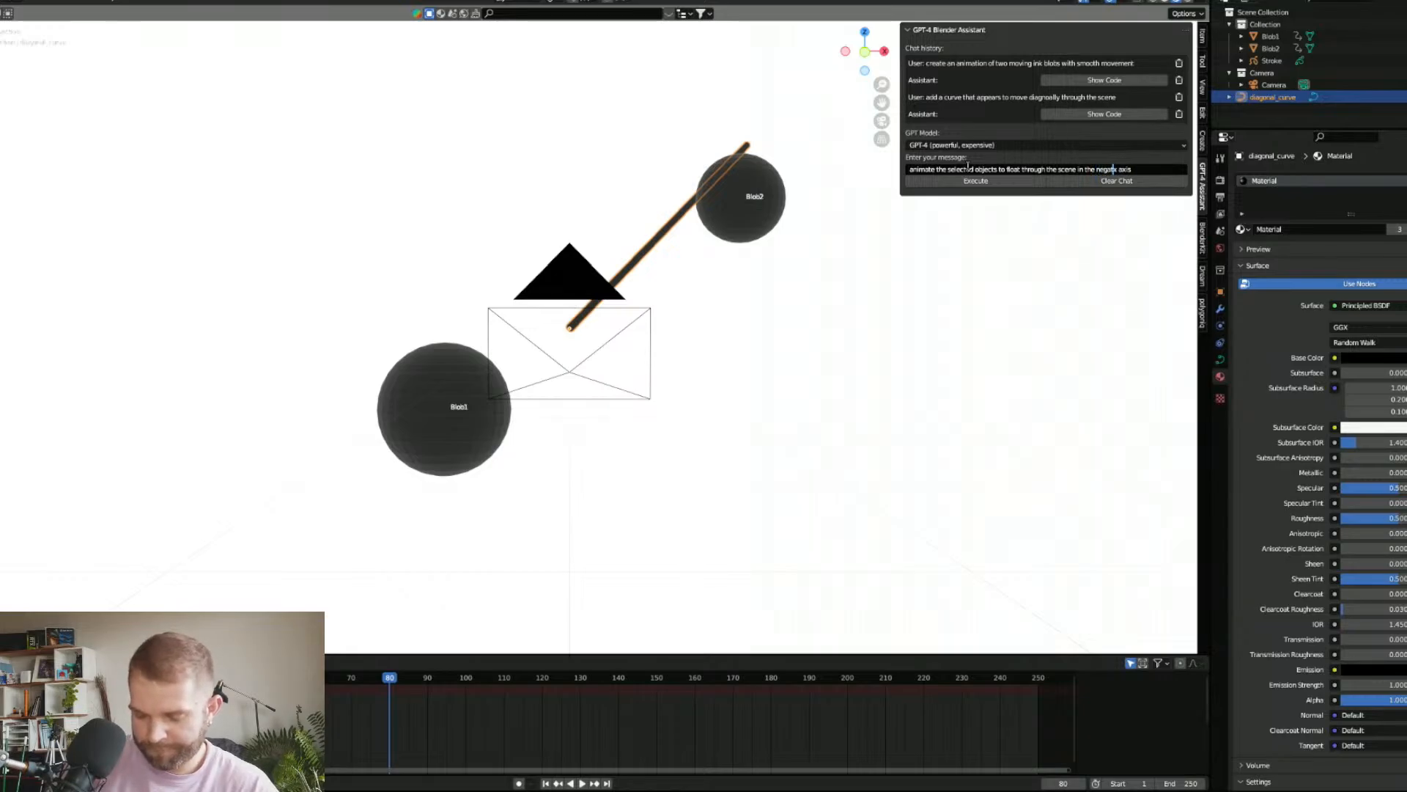
{"action": "key", "text": "Right"}
{"action": "key", "text": "Right"}
{"action": "key", "text": "Right"}
{"action": "key", "text": "Right"}
{"action": "key", "text": "Right"}
{"action": "key", "text": "Right"}
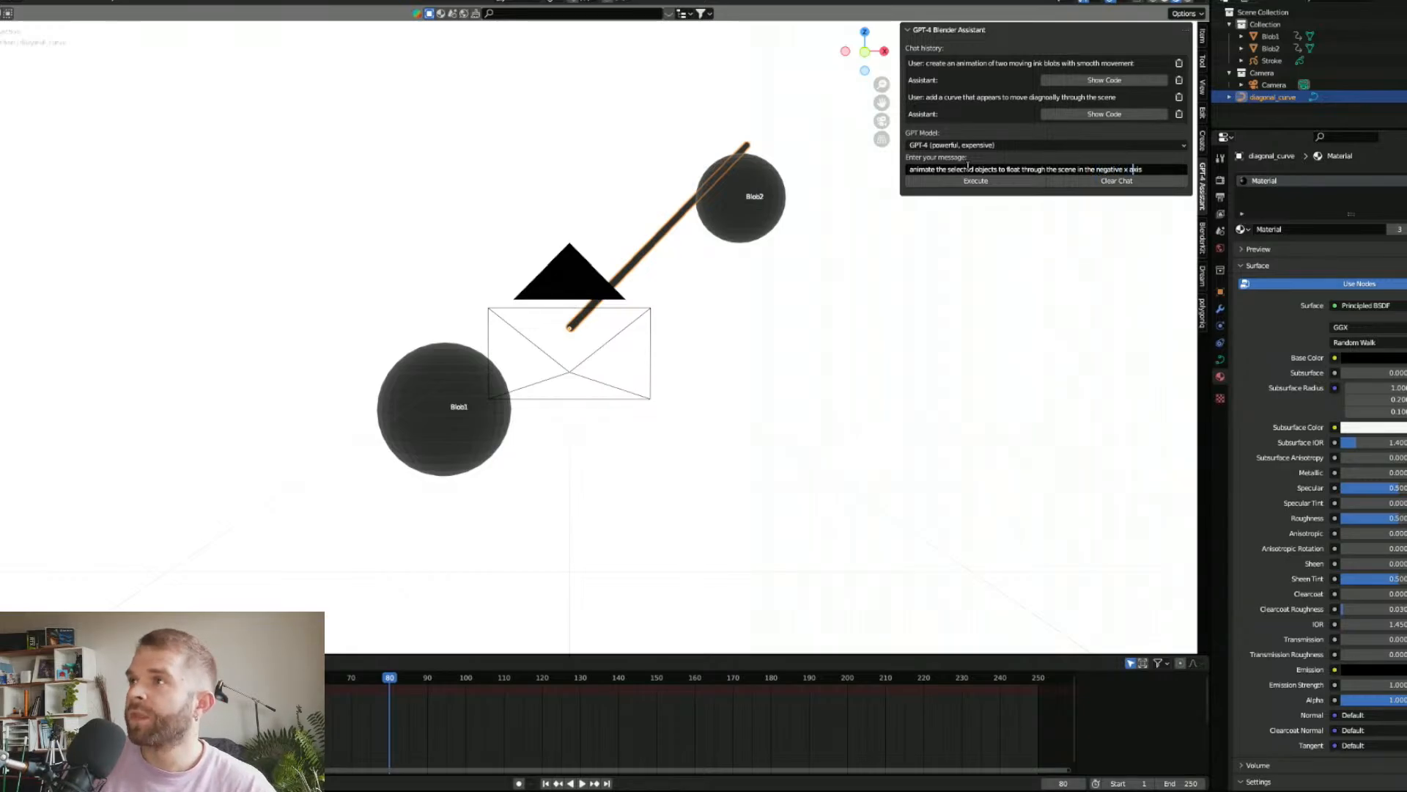
Step: Append ", add some floating movement as well" to the assistant message and execute the request
{"action": "type", "text": ","}
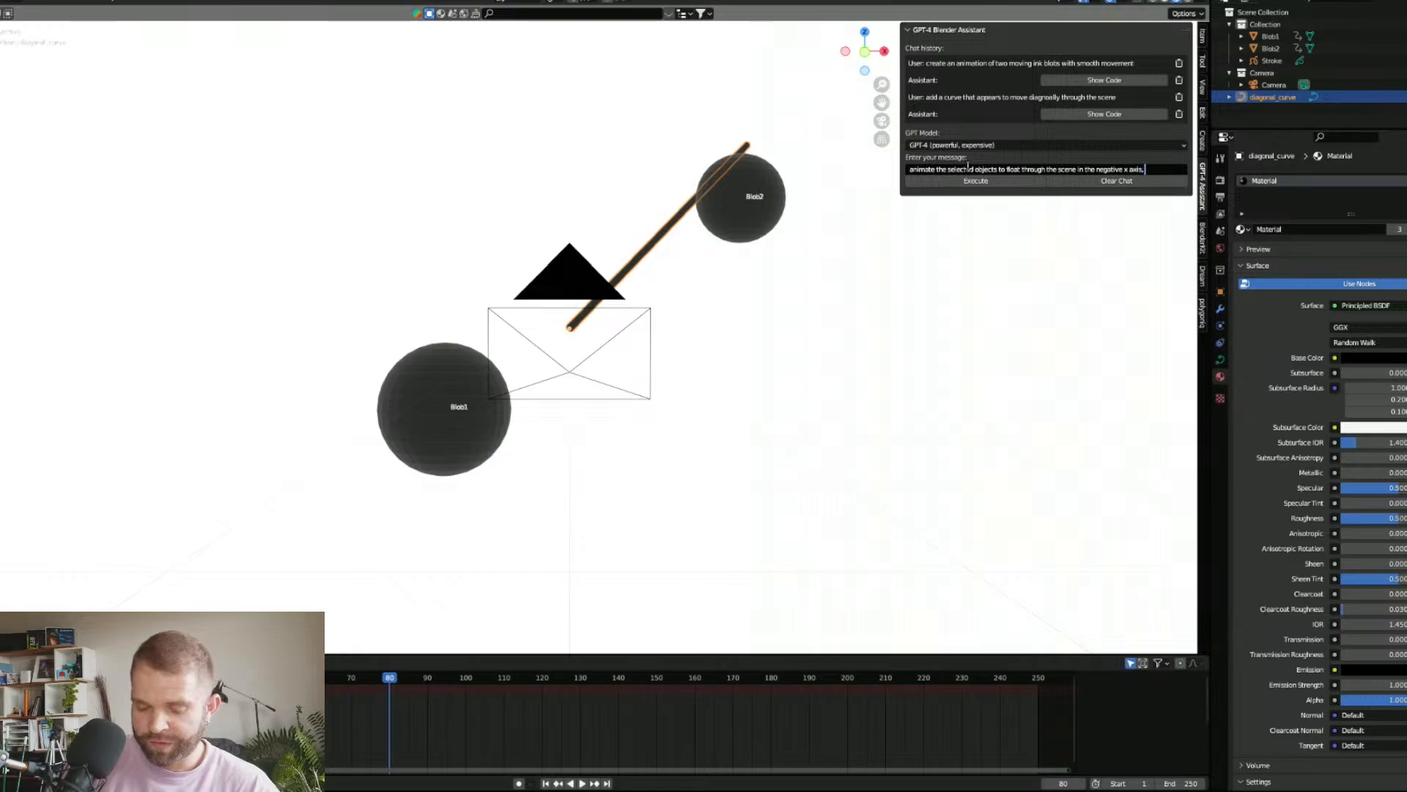
{"action": "type", "text": " add s"}
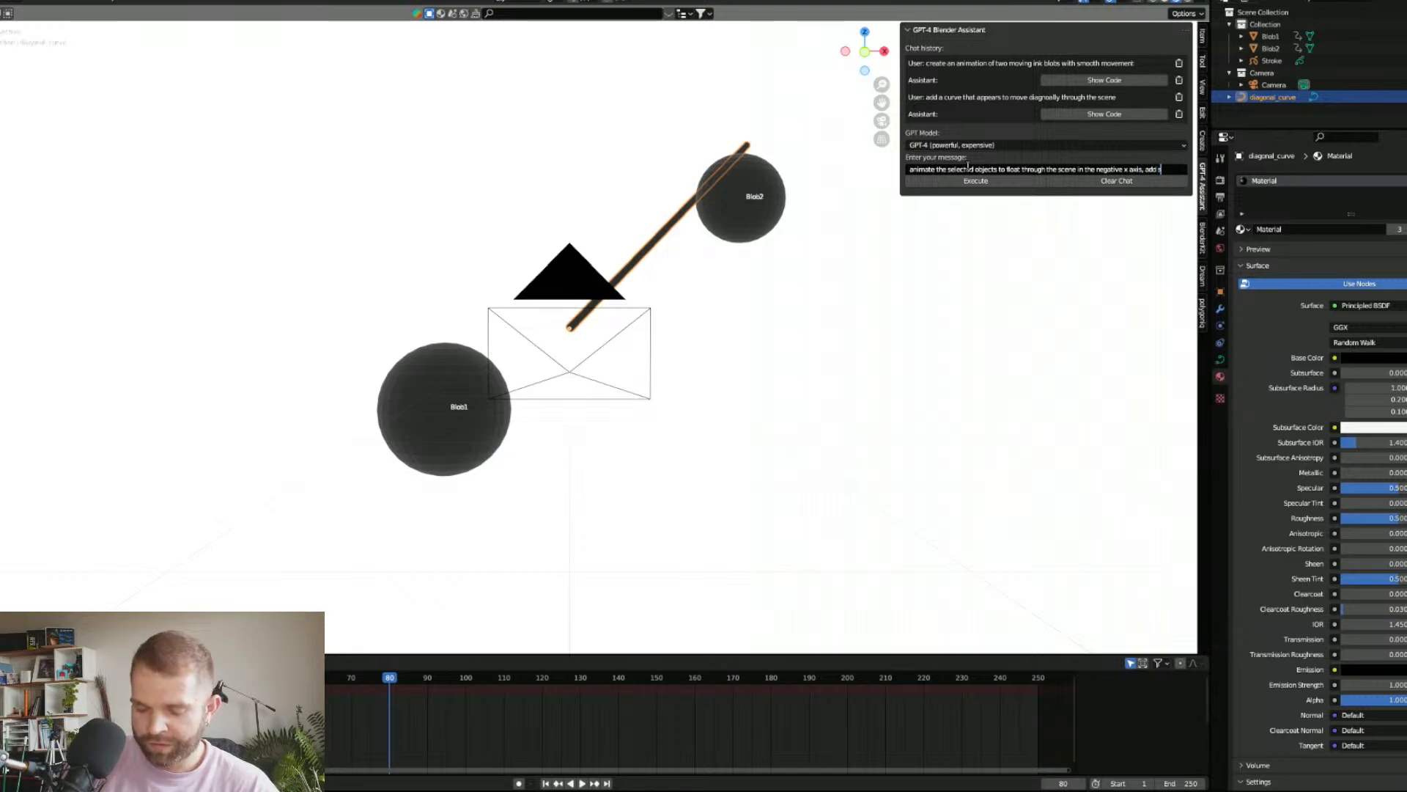
{"action": "type", "text": "ome floating mov"}
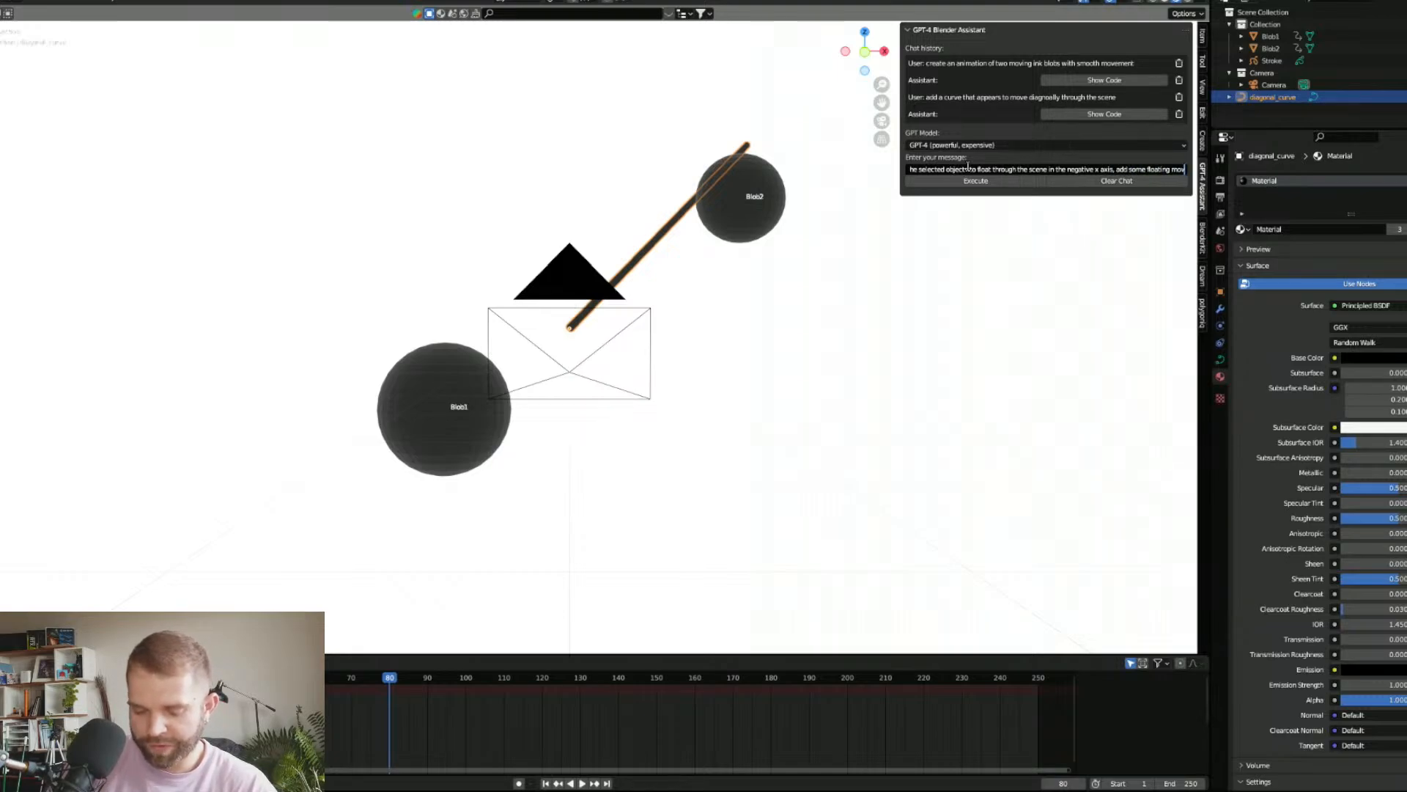
{"action": "type", "text": "ement as wel"}
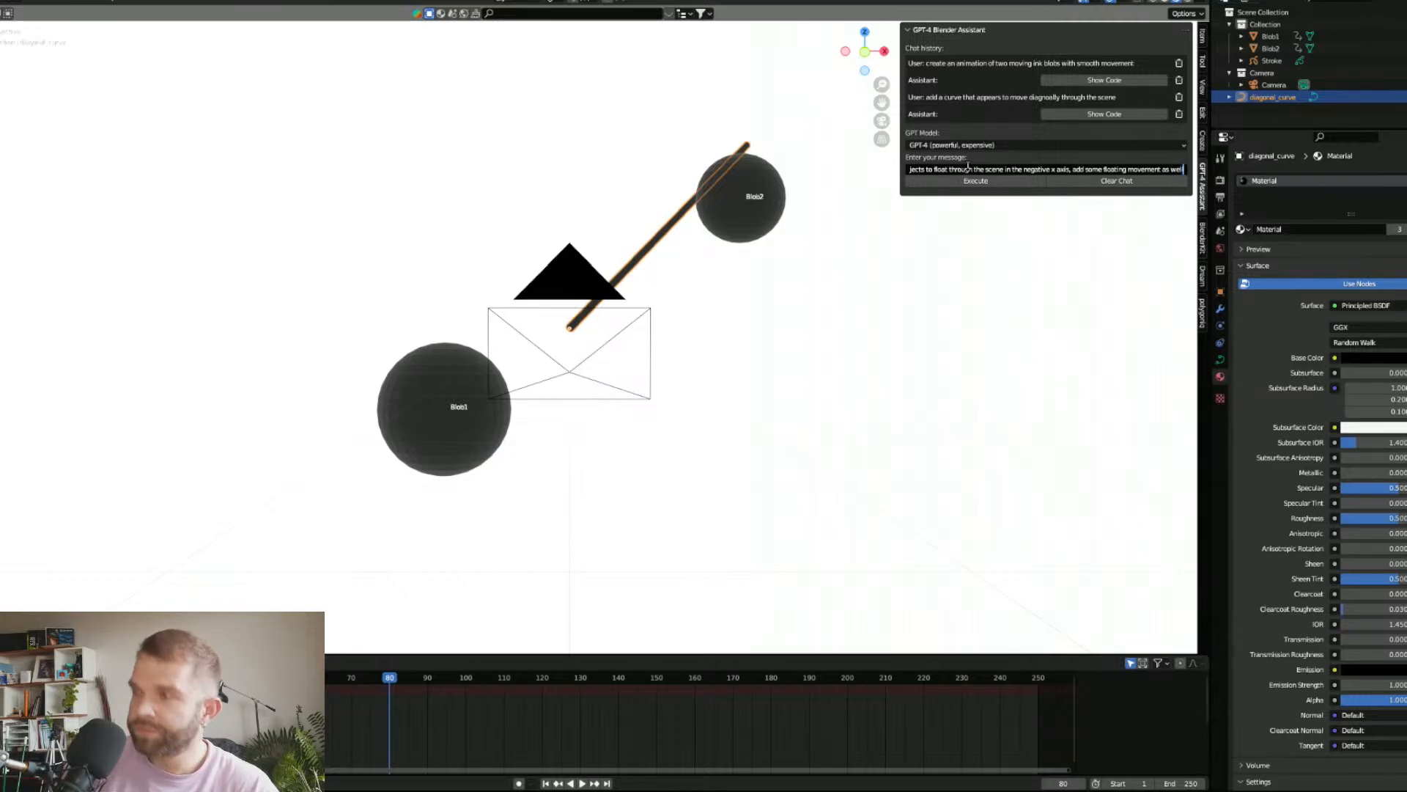
{"action": "type", "text": "l"}
{"action": "key", "text": "Return"}
{"action": "left_click", "coordinate": [953, 181]}
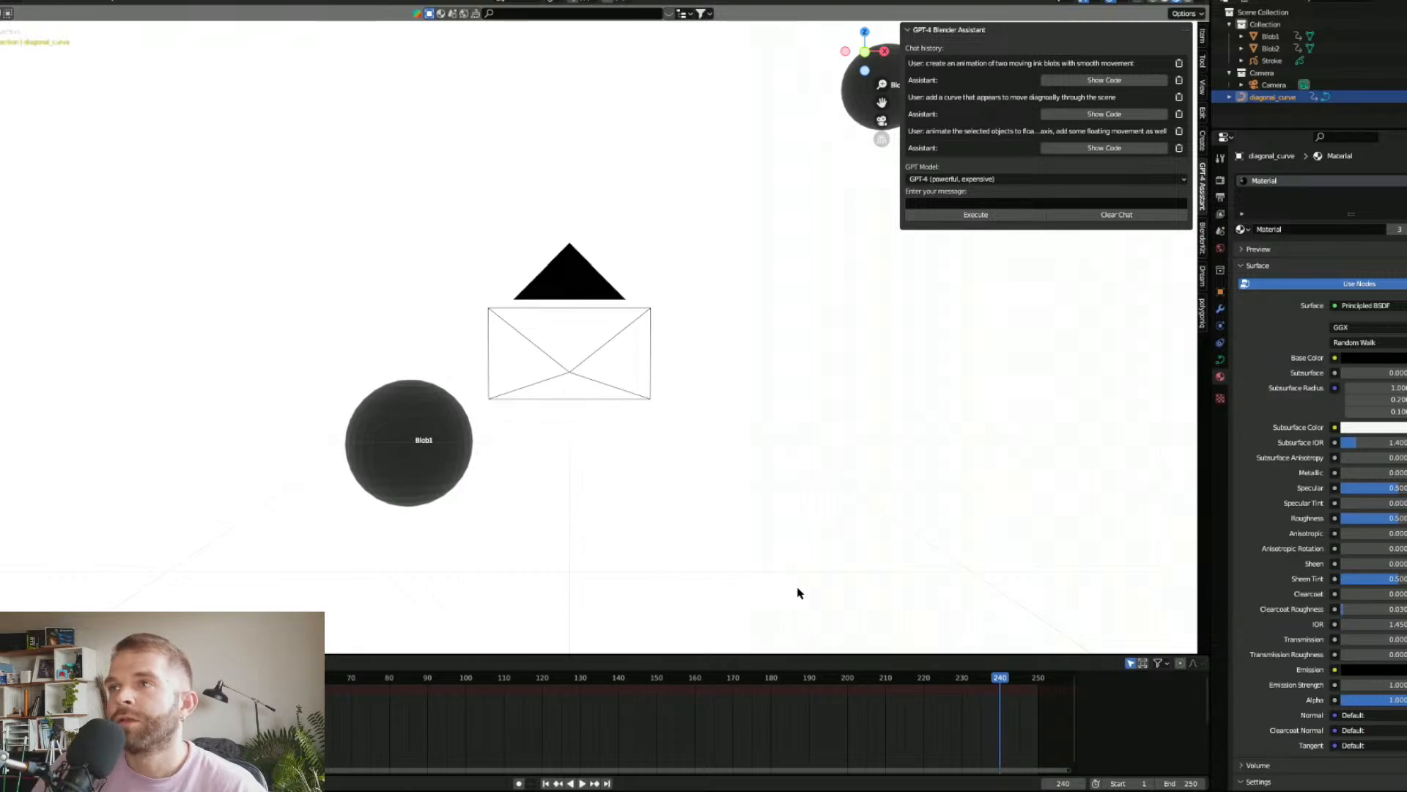
Step: Rewind the timeline to the start and play the animation to review the diagonal curve's movement
{"action": "left_click_drag", "start_coordinate": [1011, 676], "coordinate": [219, 677]}
{"action": "key", "text": "space"}
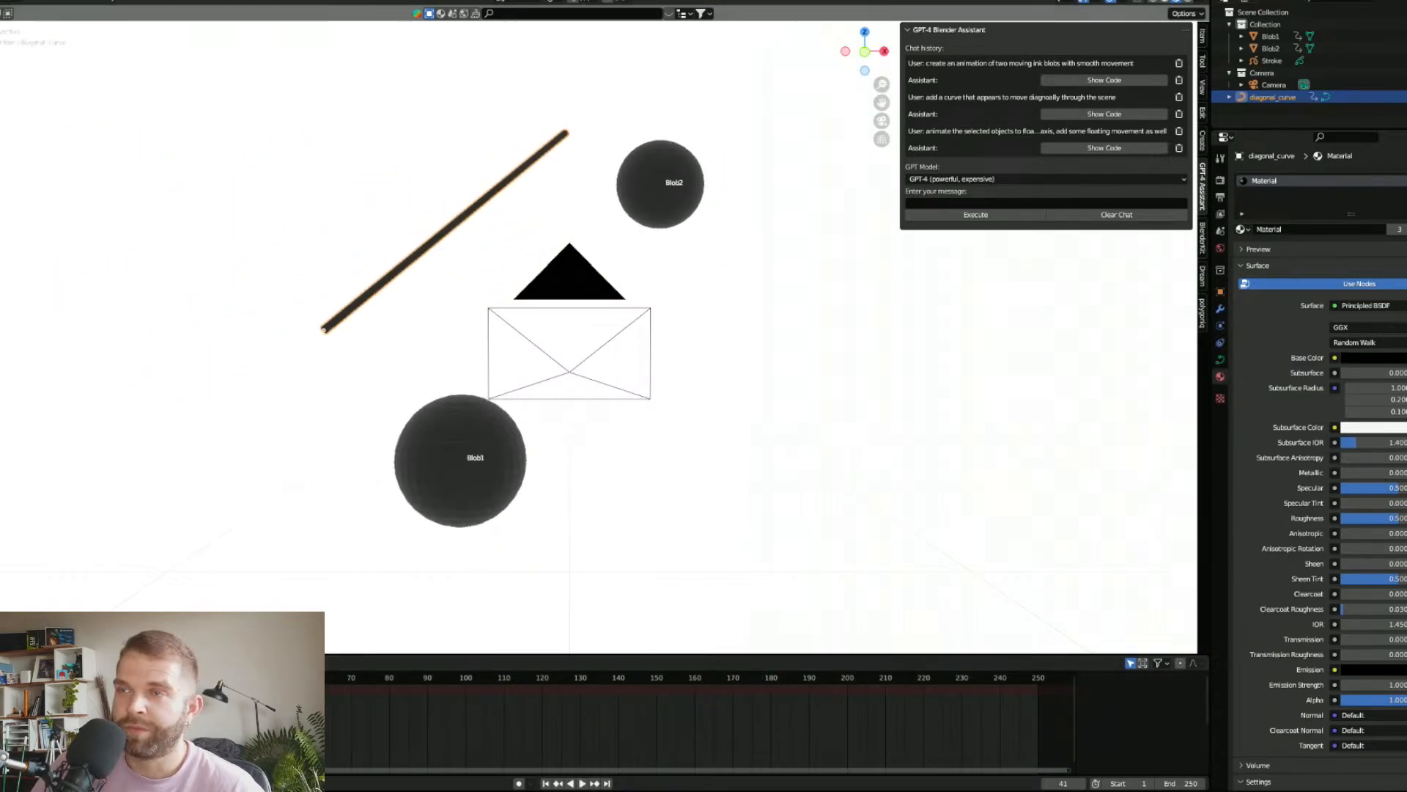
Step: View the scene through the camera and play the animation from the start of the timeline
{"action": "left_click", "coordinate": [882, 121]}
{"action": "key", "text": "space"}
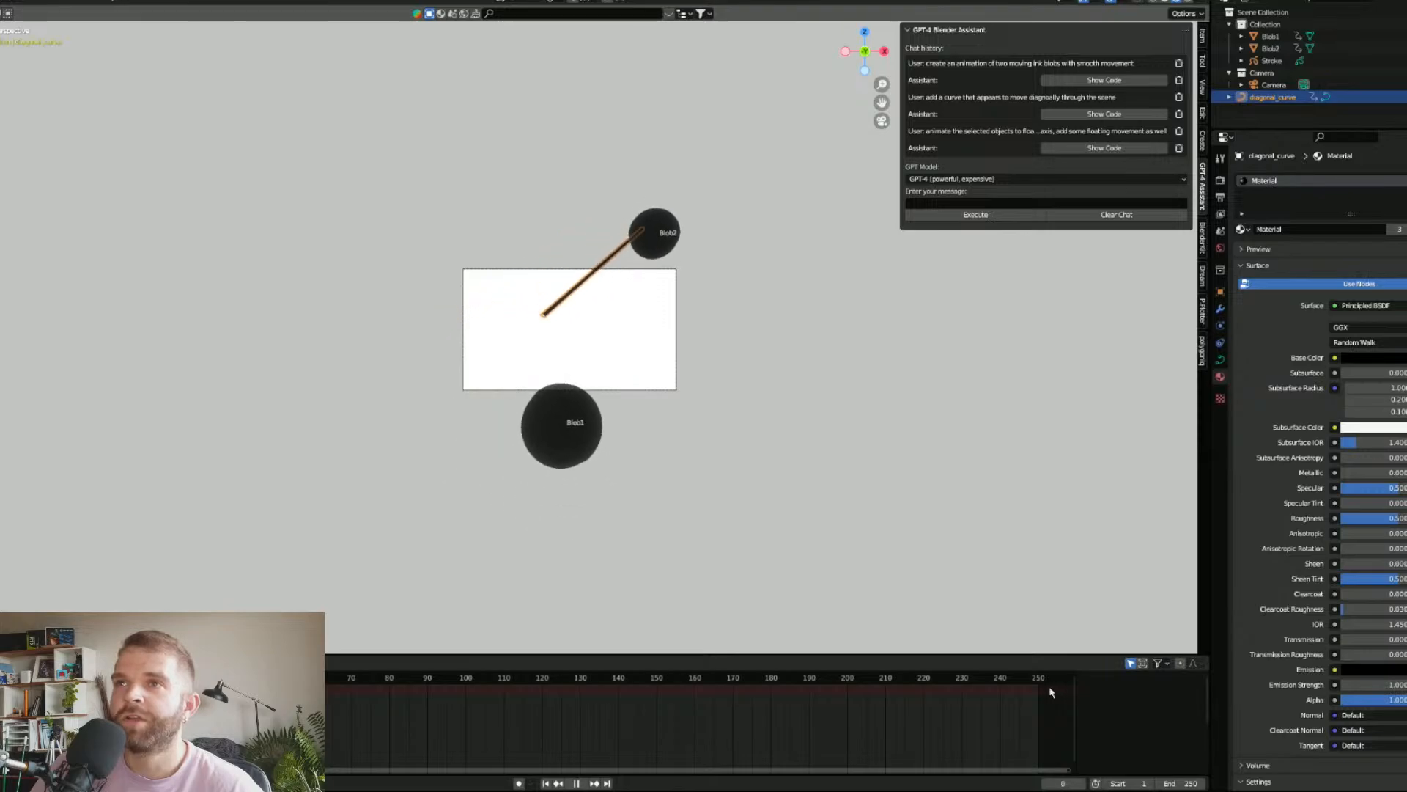
{"action": "left_click_drag", "start_coordinate": [339, 682], "coordinate": [95, 648]}
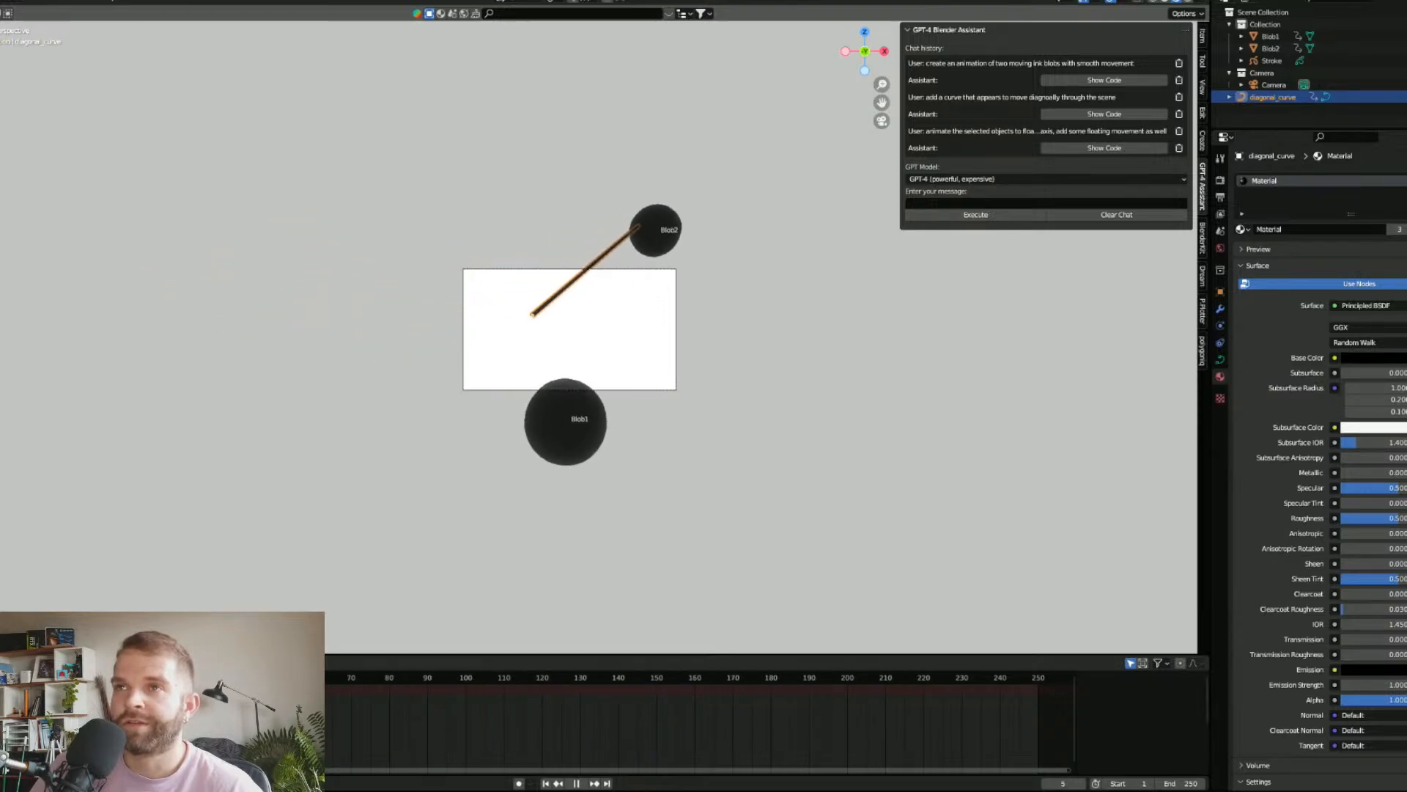
{"action": "key", "text": "space"}
Step: Examine the curve and blobs from several angles at frame 0, and play the animation in the front view
{"action": "middle_click_drag", "start_coordinate": [299, 443], "coordinate": [673, 287]}
{"action": "middle_click_drag", "start_coordinate": [644, 487], "coordinate": [546, 277]}
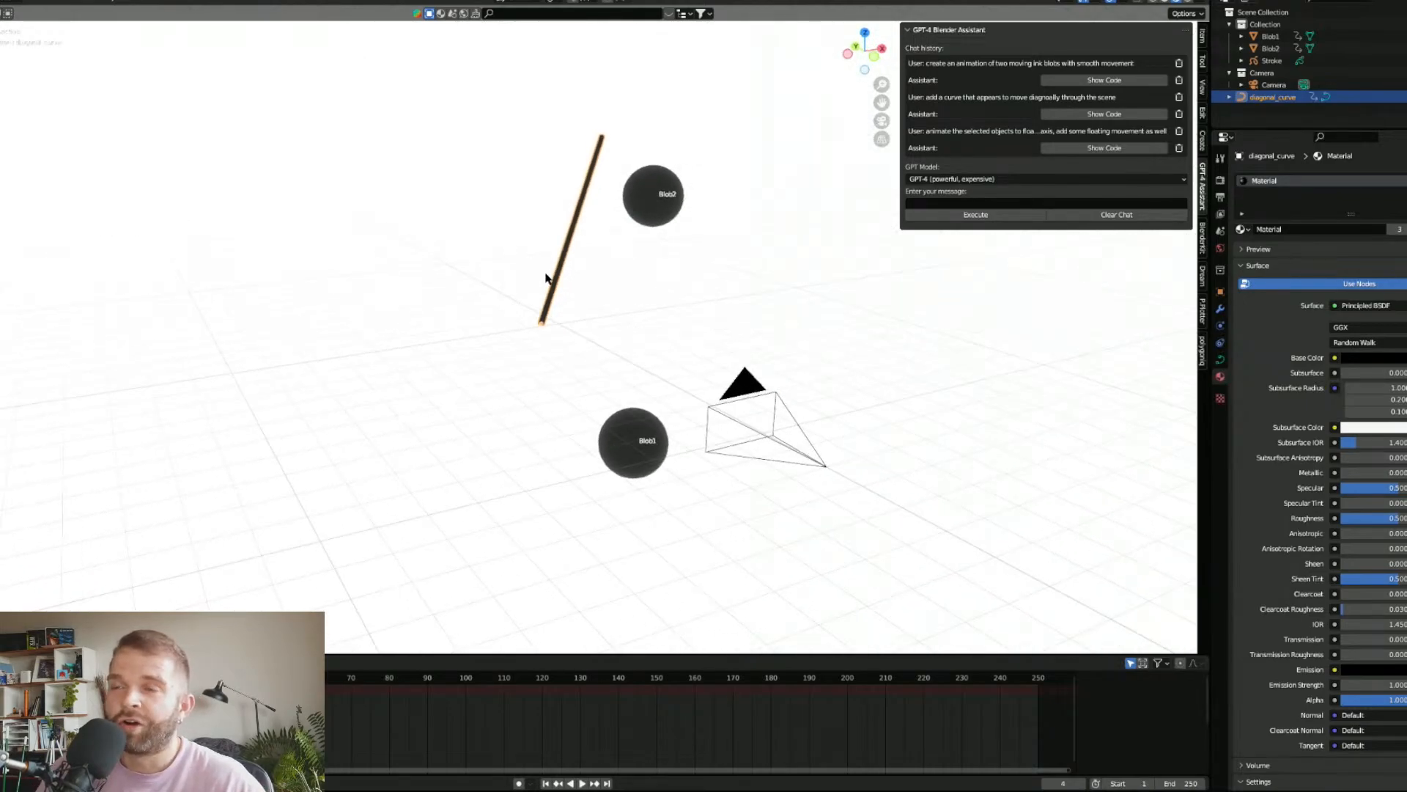
{"action": "scroll", "coordinate": [591, 321], "scroll_direction": "up", "scroll_amount": 4}
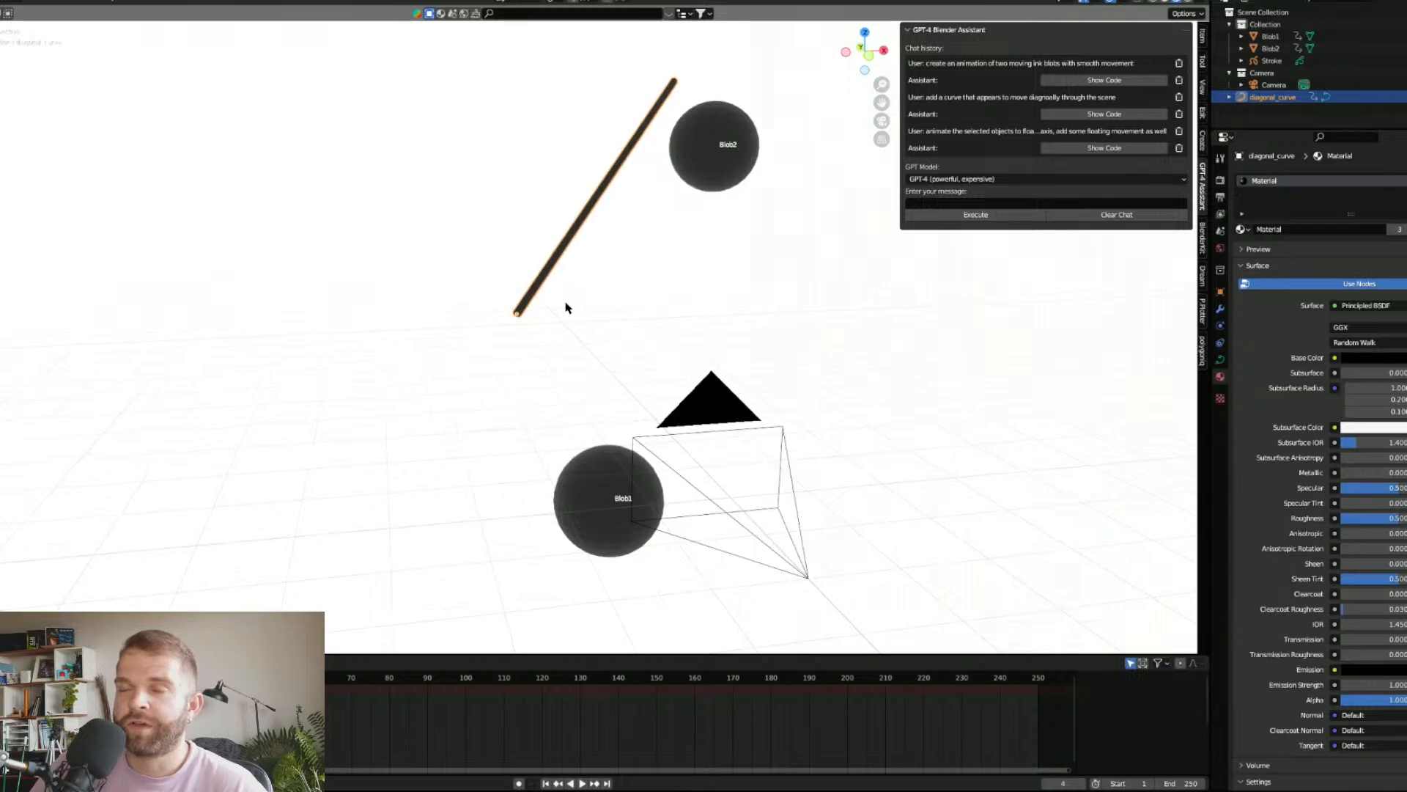
{"action": "left_click_drag", "start_coordinate": [110, 677], "coordinate": [84, 678]}
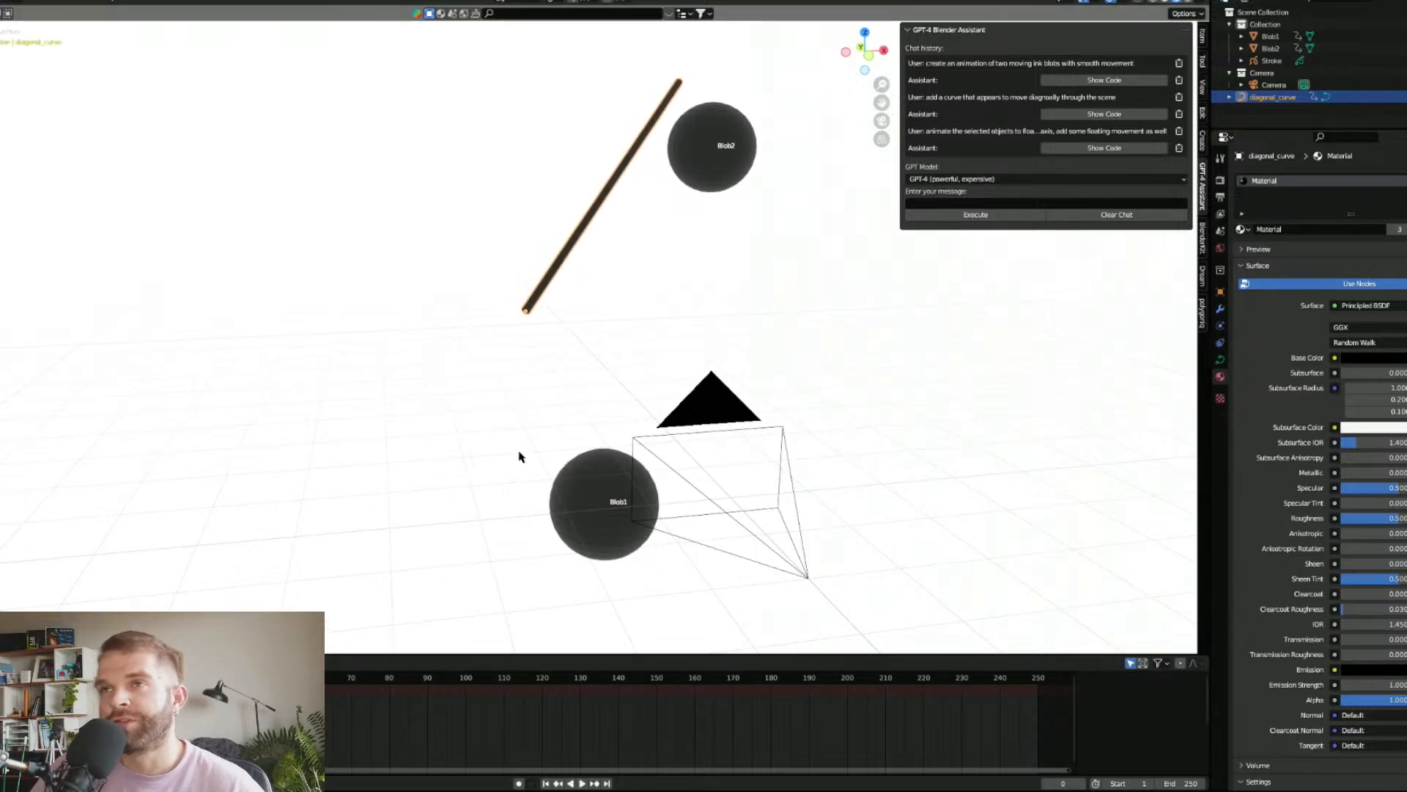
{"action": "scroll", "coordinate": [506, 442], "scroll_direction": "up", "scroll_amount": 2}
{"action": "middle_click_drag", "start_coordinate": [506, 443], "coordinate": [469, 382]}
{"action": "scroll", "coordinate": [616, 440], "scroll_direction": "down", "scroll_amount": 4}
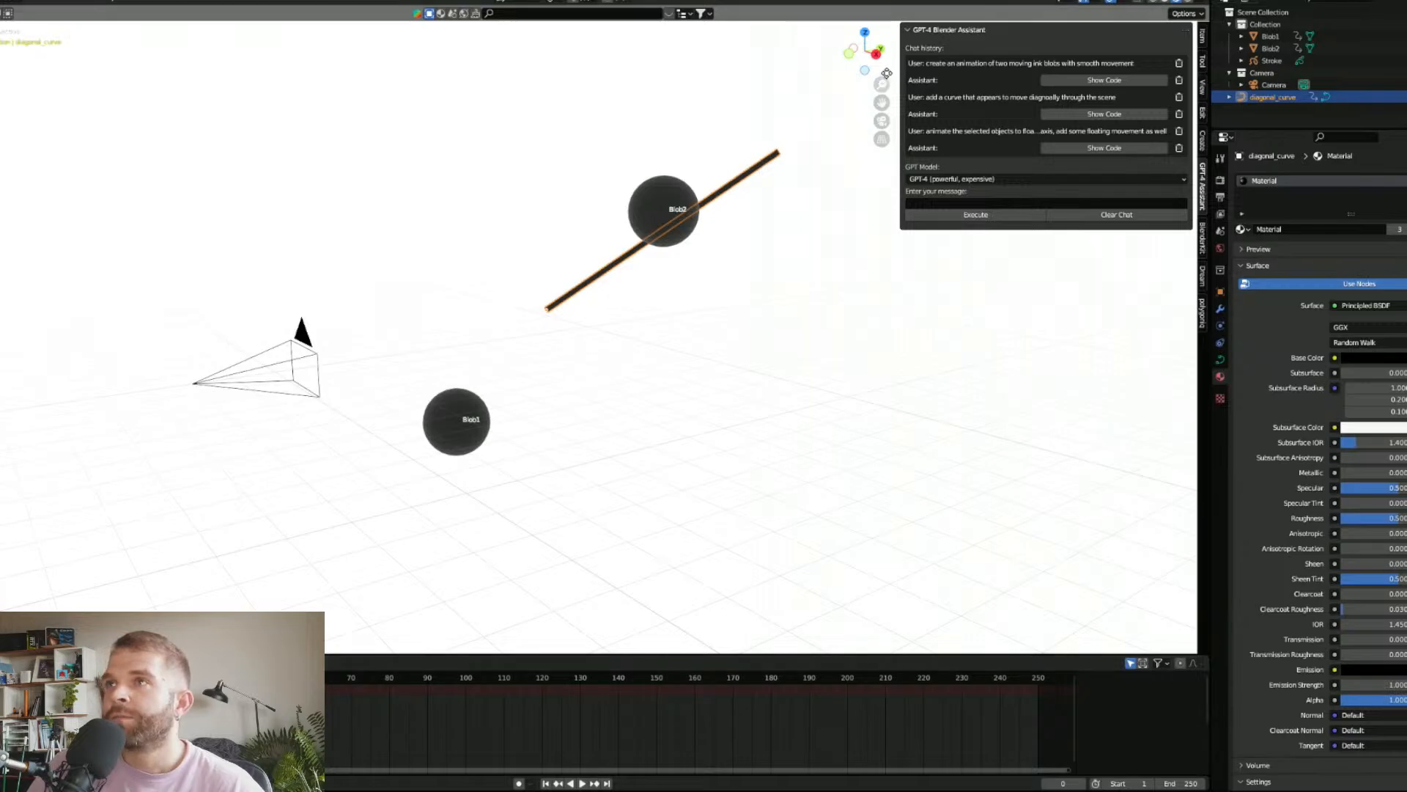
{"action": "left_click", "coordinate": [851, 55]}
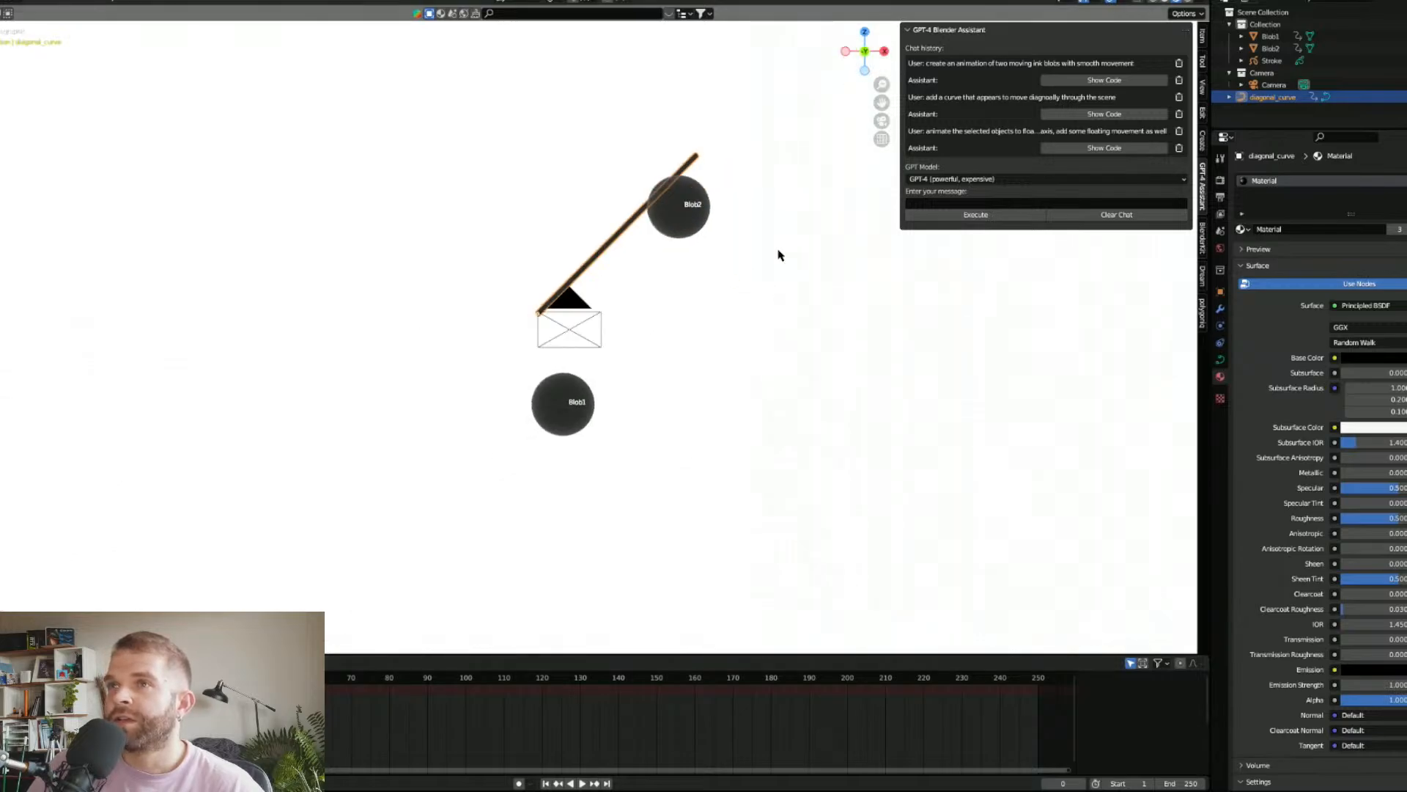
{"action": "left_click", "coordinate": [581, 782]}
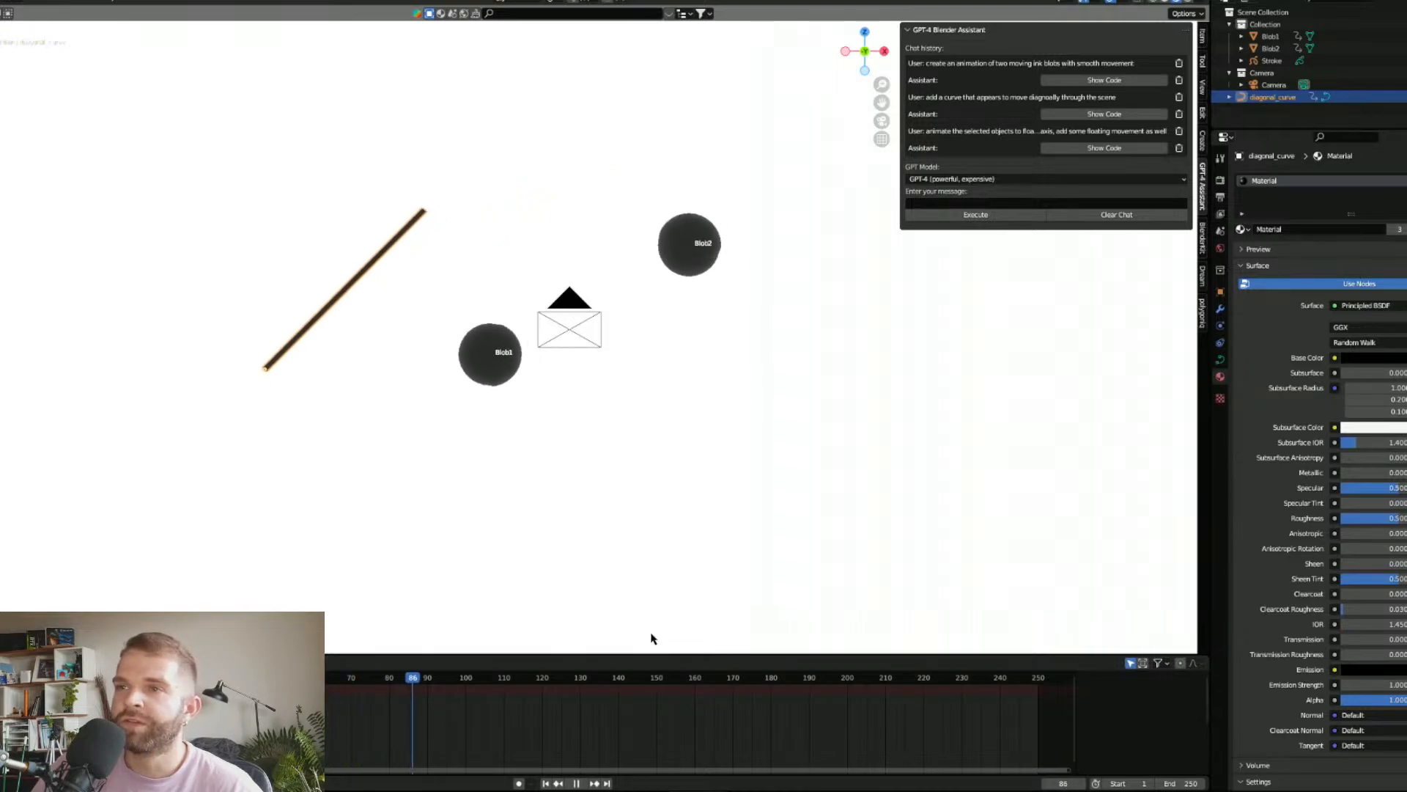
{"action": "key", "text": "space"}
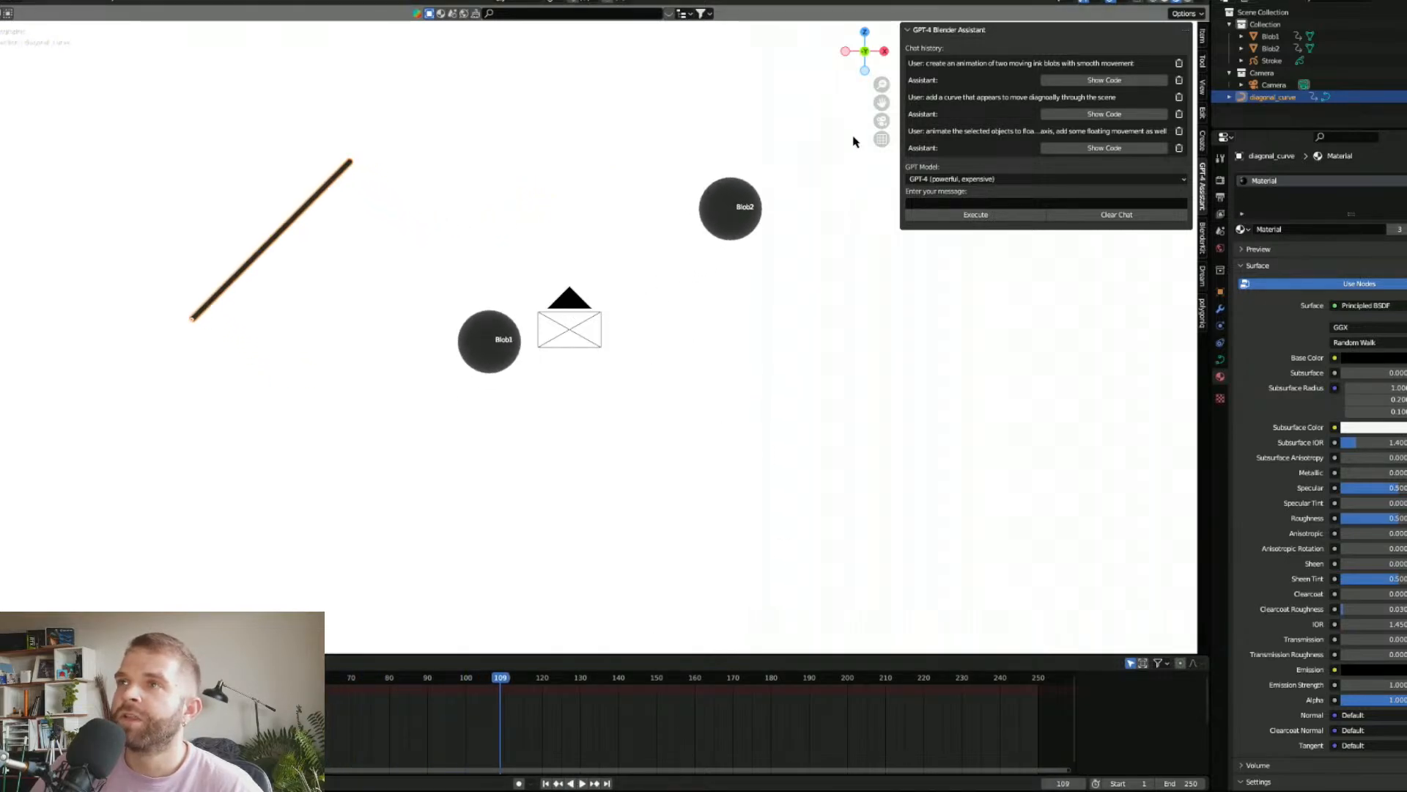
Step: Select Blob2 and Blob1 and execute the assistant message "apply a wiframe modifier that animates from solid to almost completely wireframe"
{"action": "left_click", "coordinate": [718, 227]}
{"action": "left_click", "coordinate": [957, 204]}
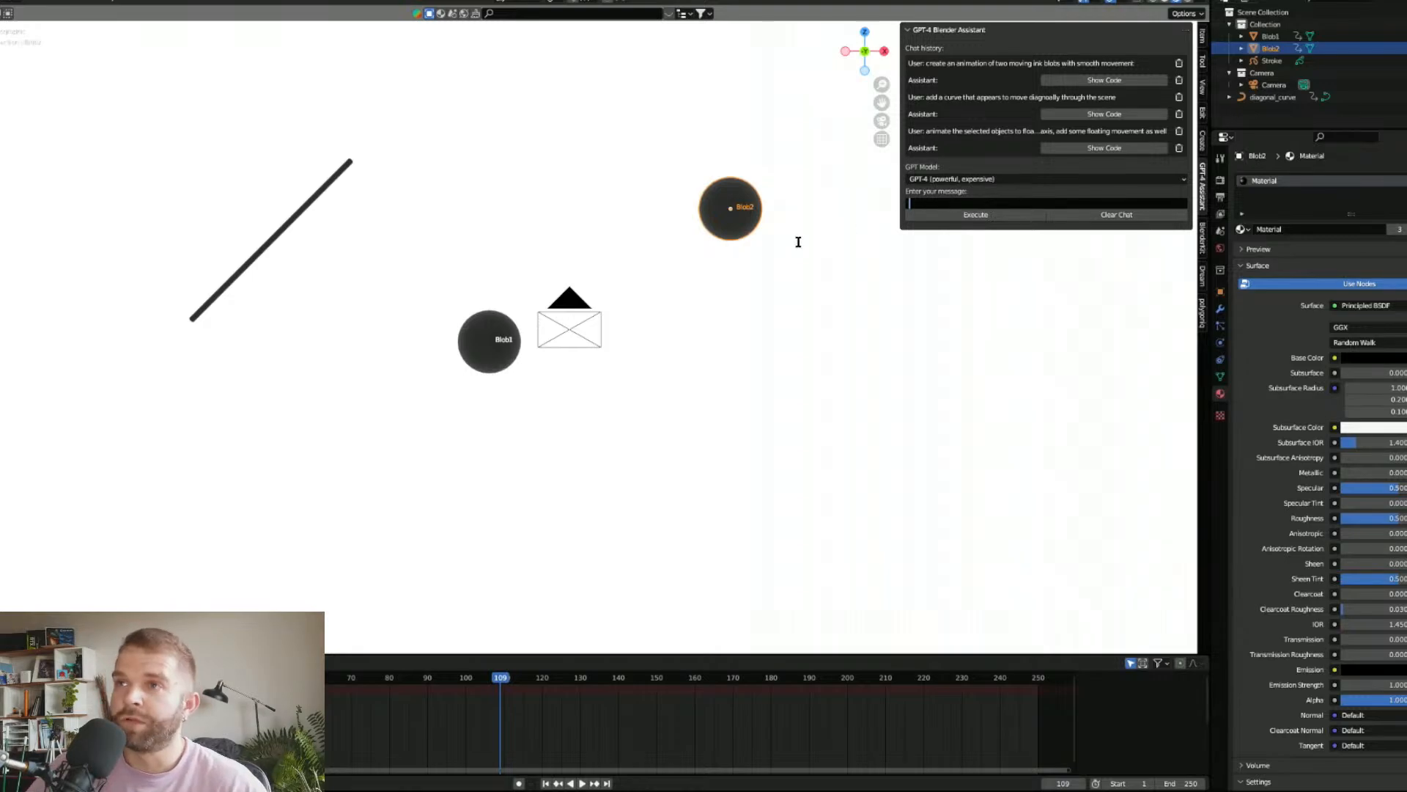
{"action": "left_click", "coordinate": [496, 365], "text": "shift"}
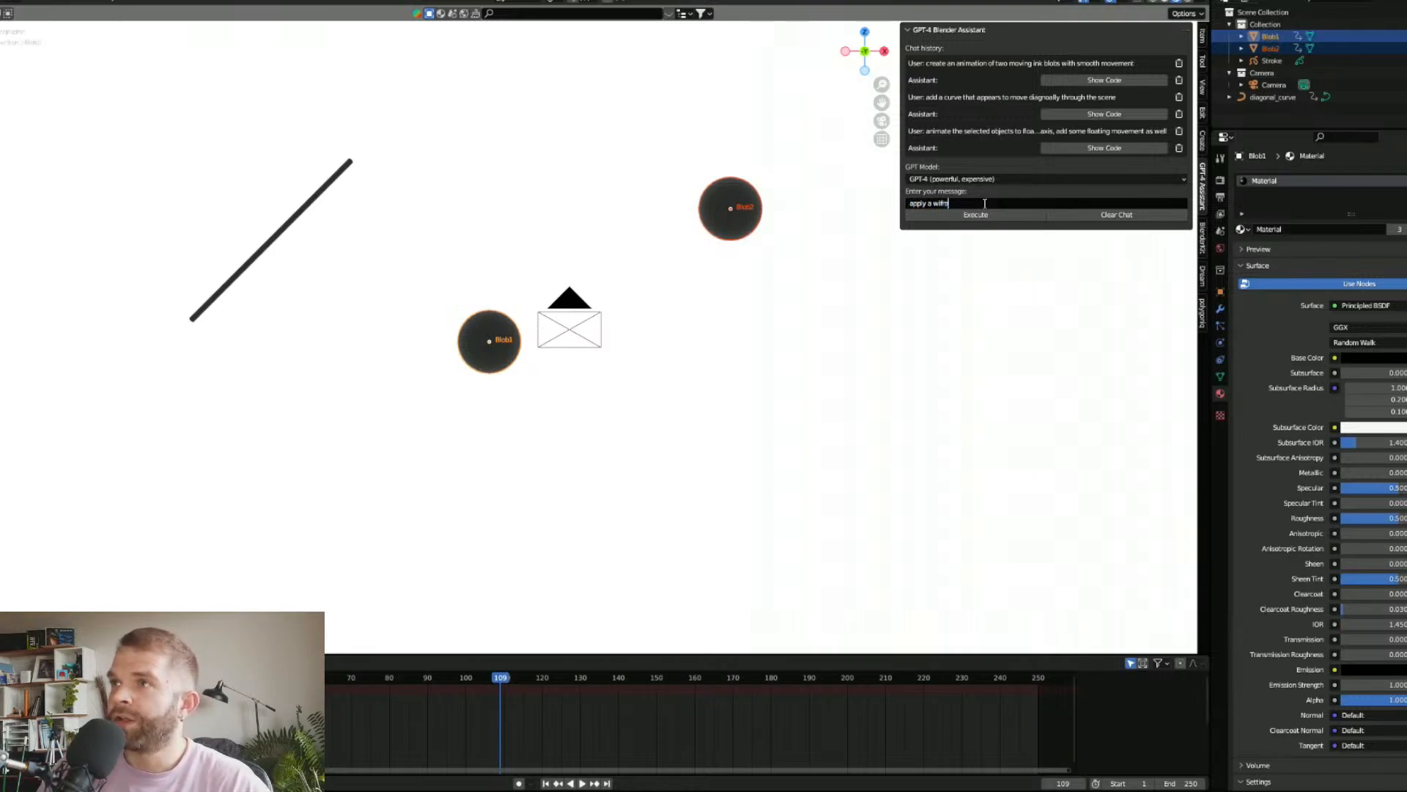
{"action": "type", "text": "me"}
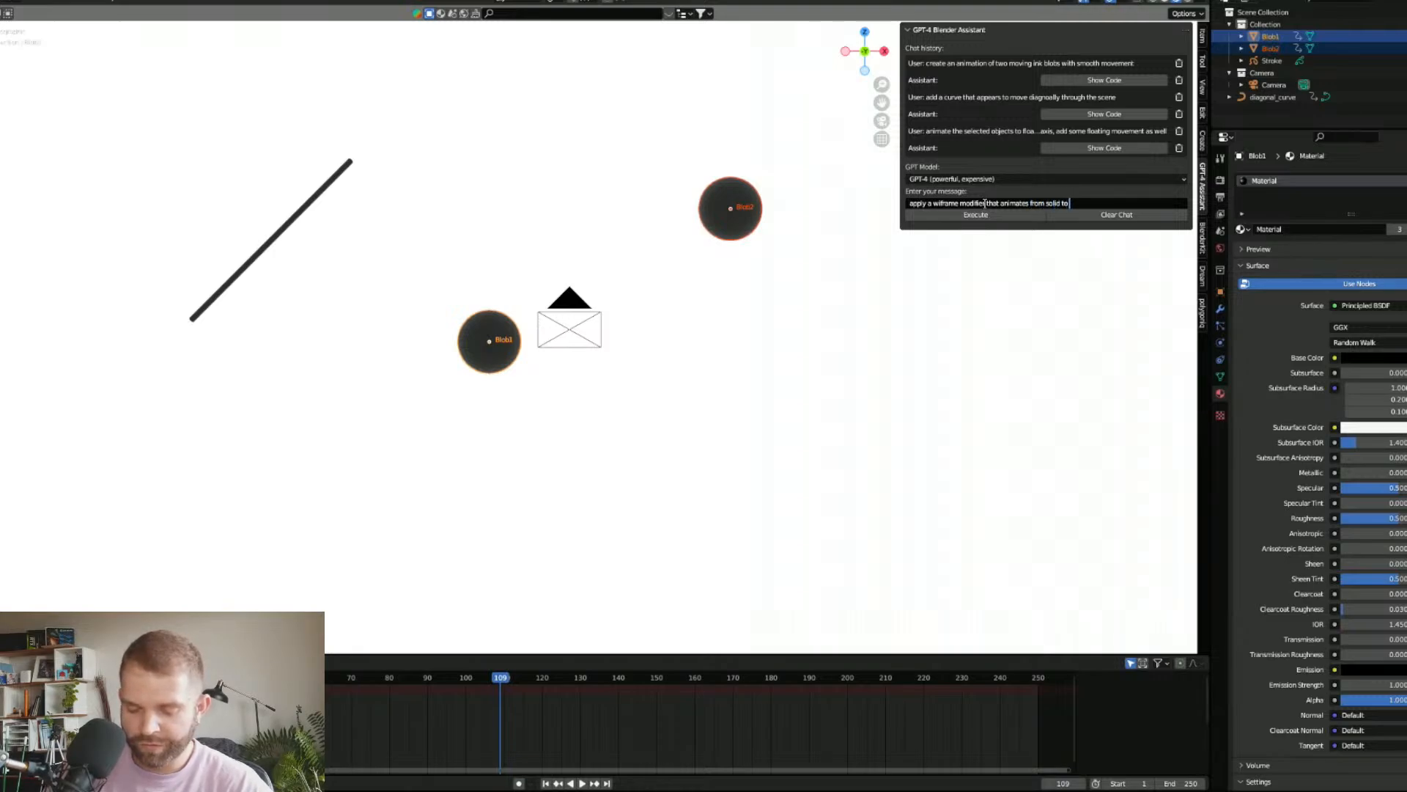
{"action": "type", "text": "ompletely wireframe"}
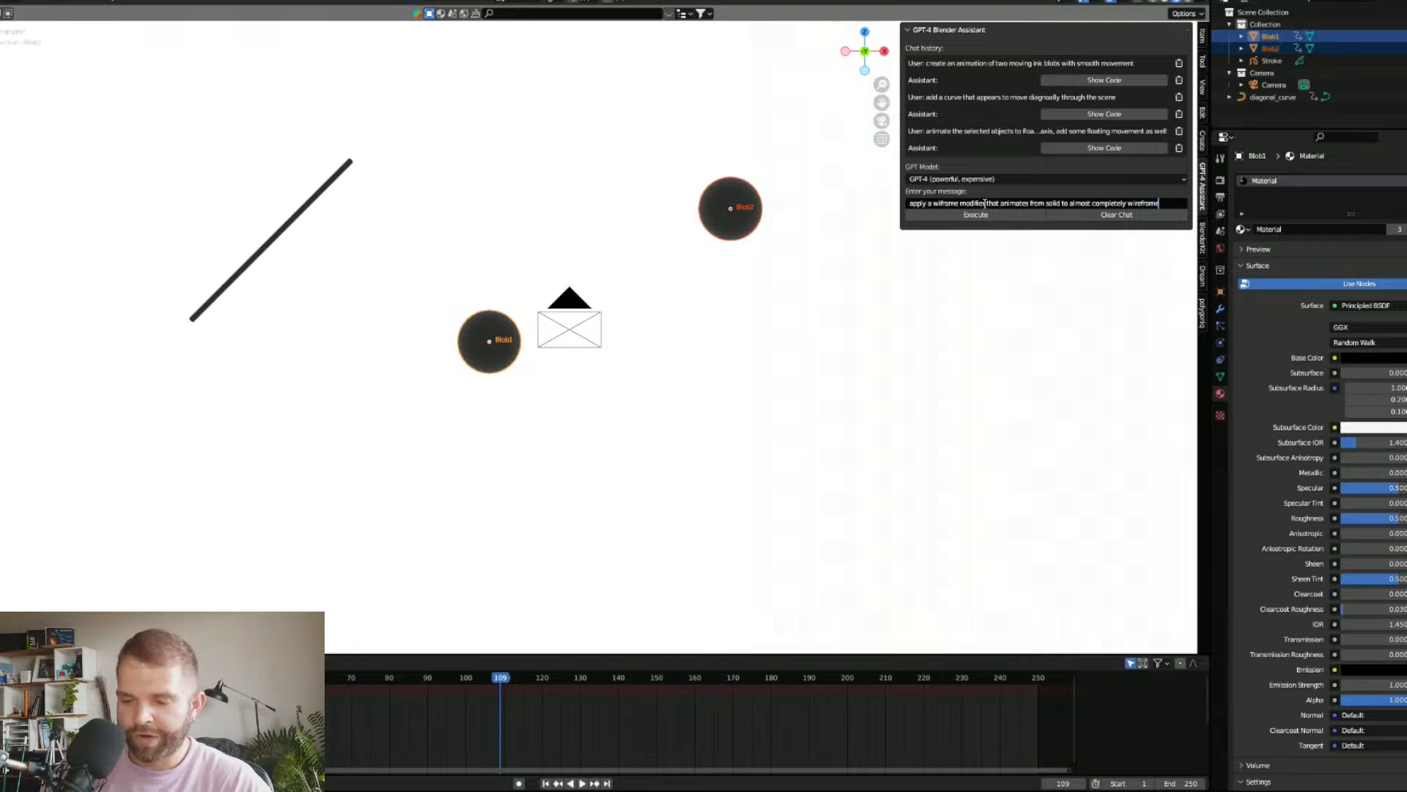
{"action": "left_click", "coordinate": [967, 214]}
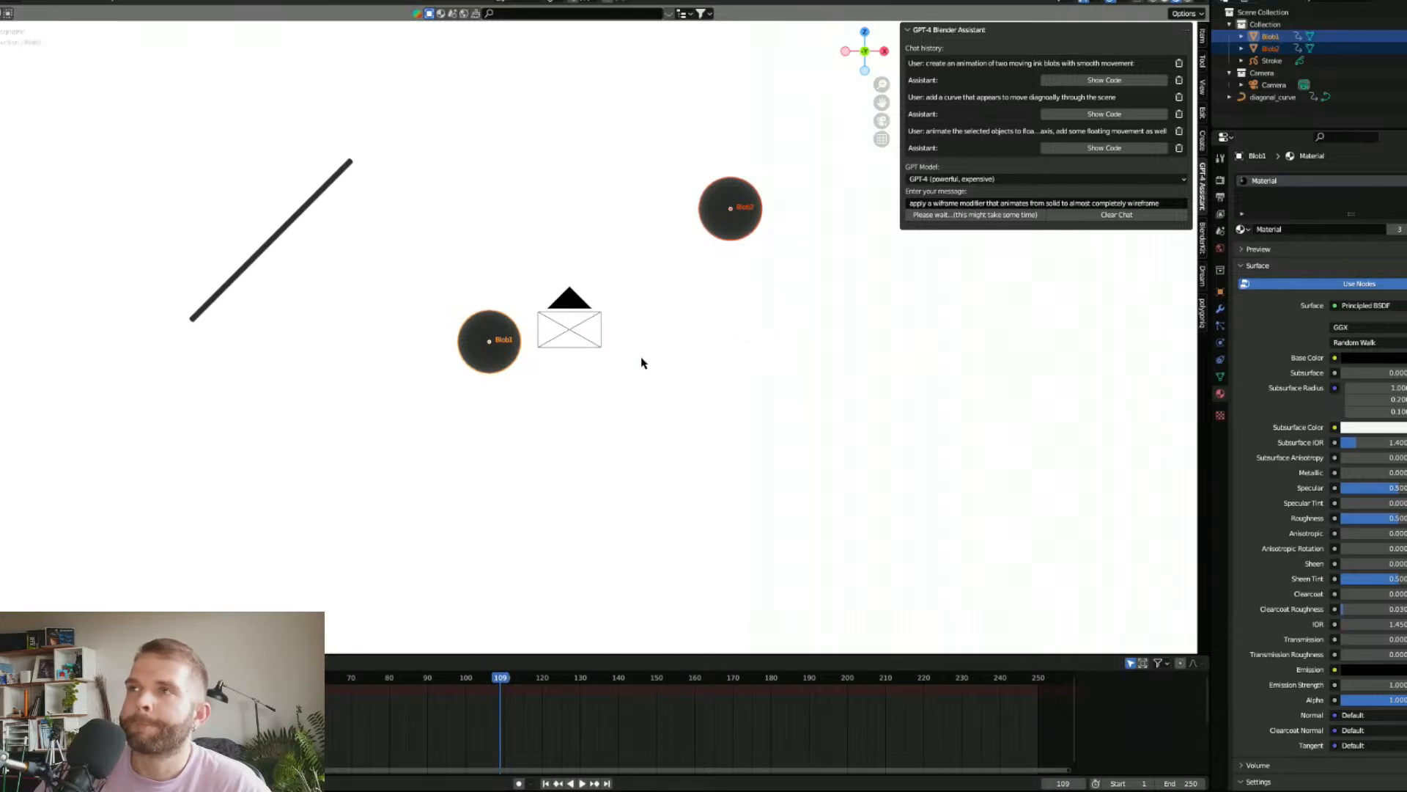
Step: Play the animation to review the blobs' wireframe effect, and return to frame 1
{"action": "mouse_move", "coordinate": [718, 791]}
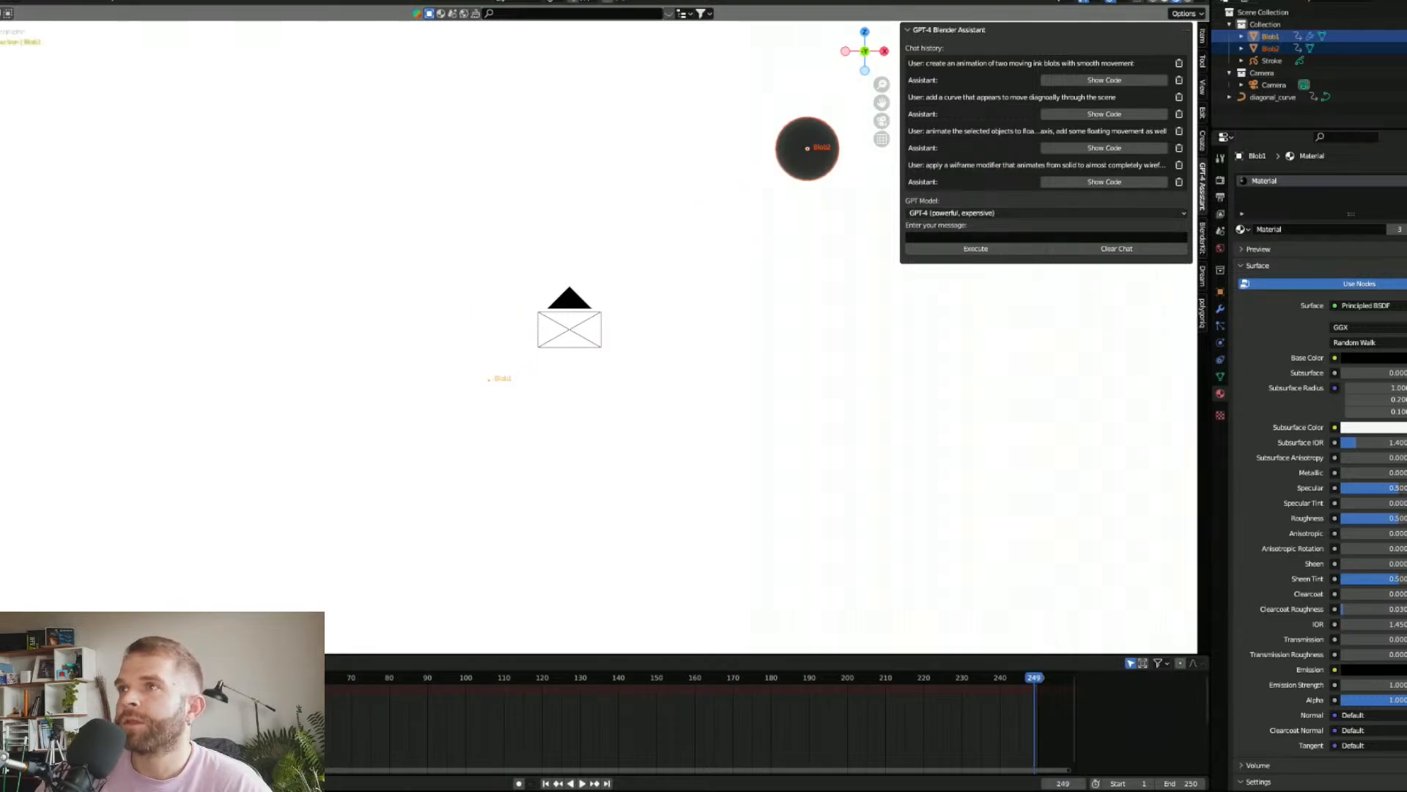
{"action": "left_click", "coordinate": [581, 782]}
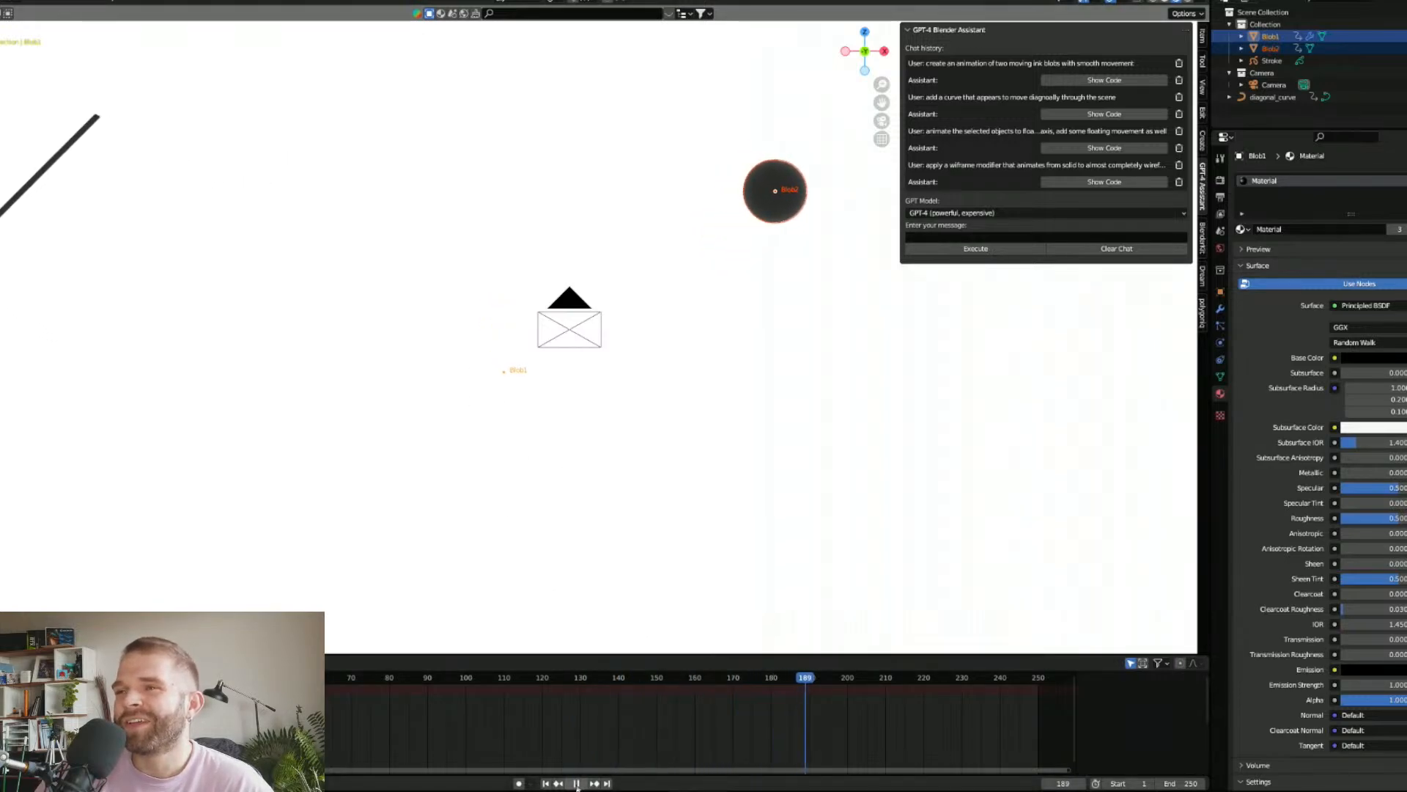
{"action": "left_click_drag", "start_coordinate": [824, 678], "coordinate": [293, 680]}
{"action": "key", "text": "space"}
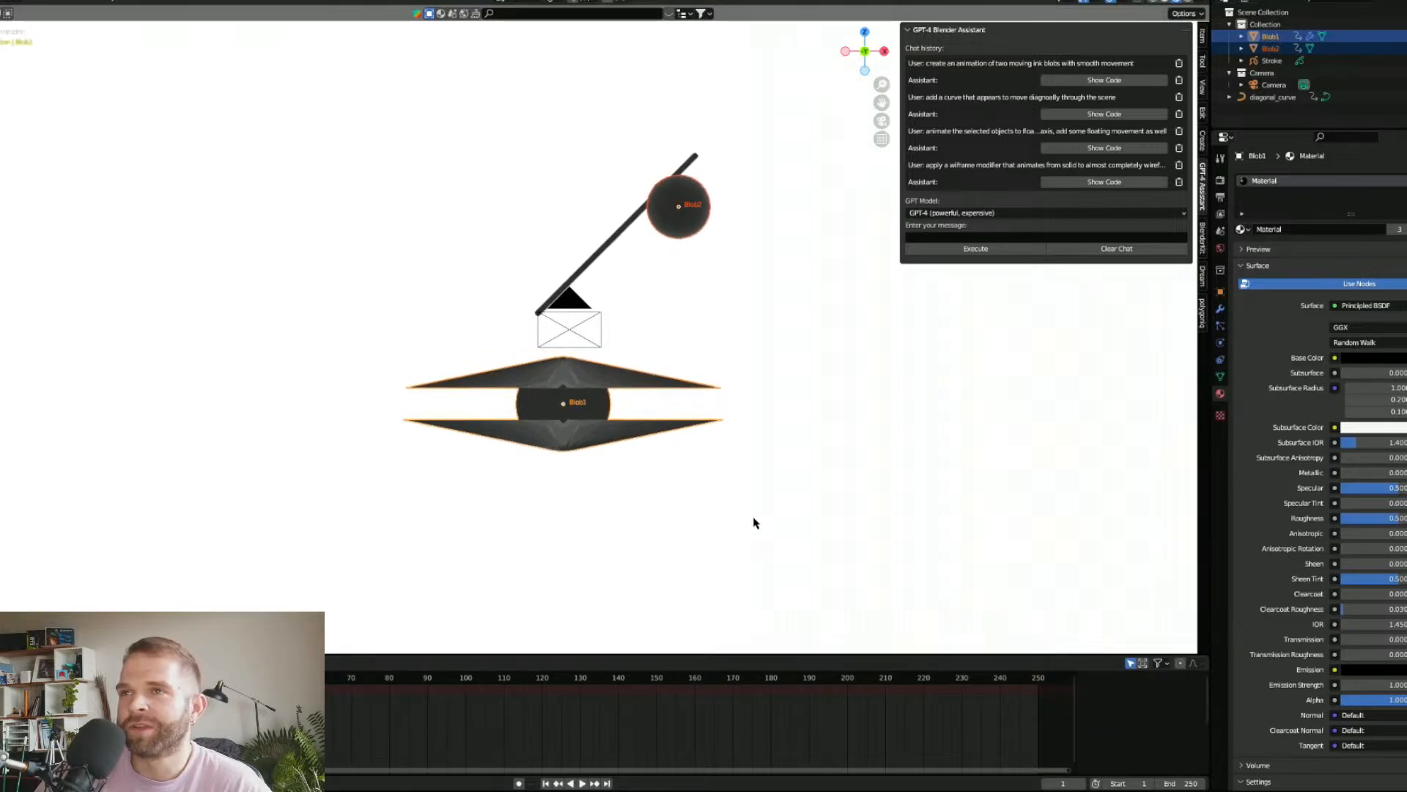
Step: Try to keyframe Blob1's WireFrame modifier thickness at 0.067 m on frame 1
{"action": "left_click", "coordinate": [1222, 311]}
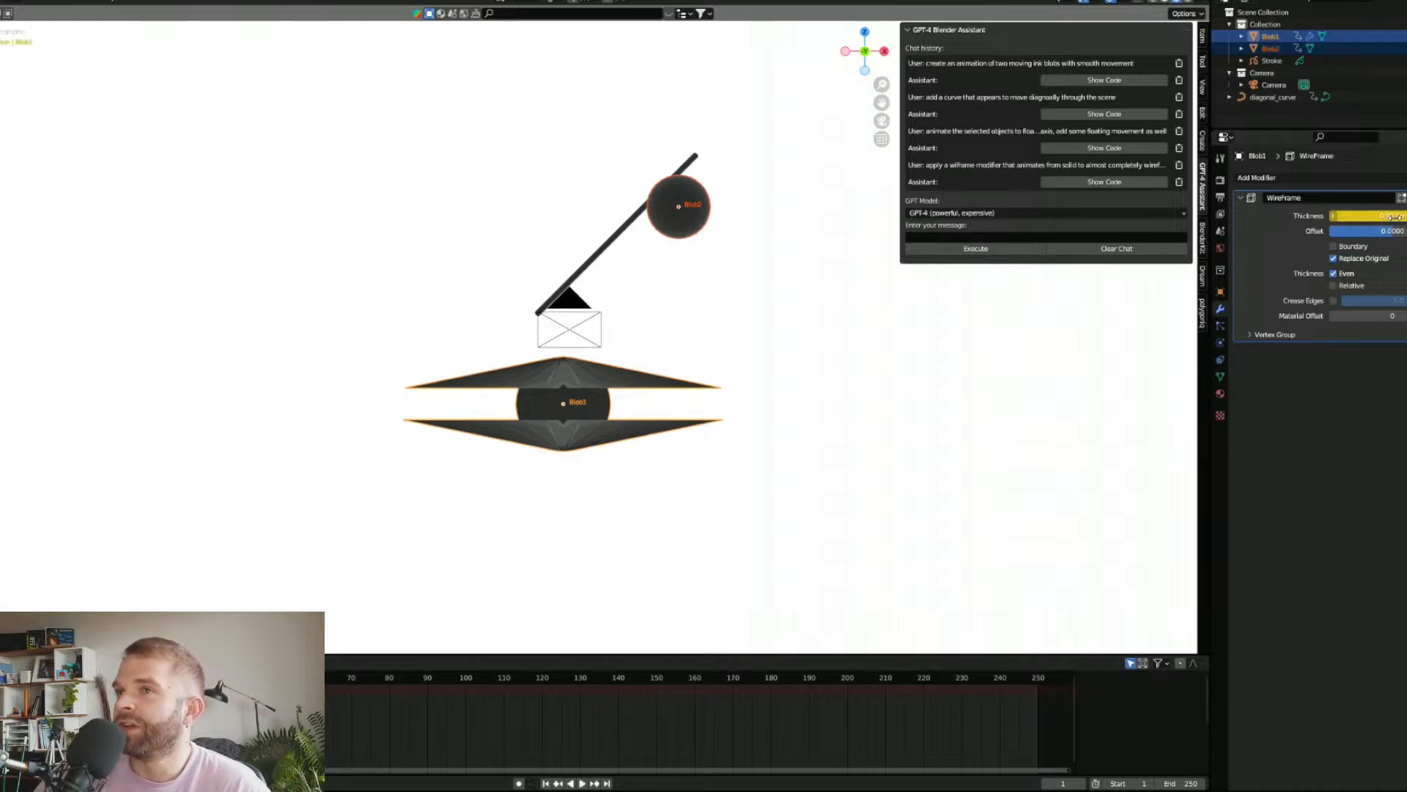
{"action": "left_click_drag", "start_coordinate": [1393, 217], "coordinate": [1337, 217]}
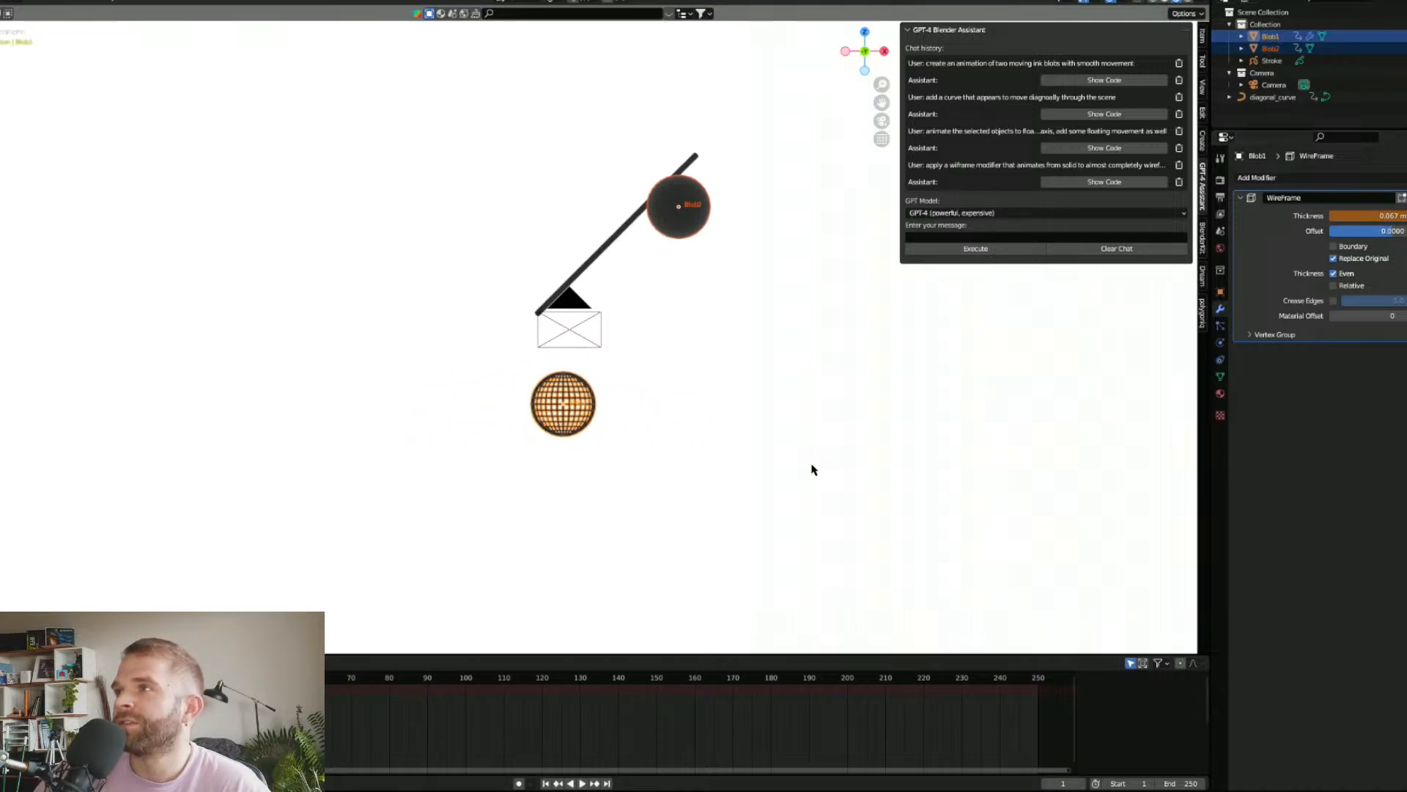
{"action": "key", "text": "i"}
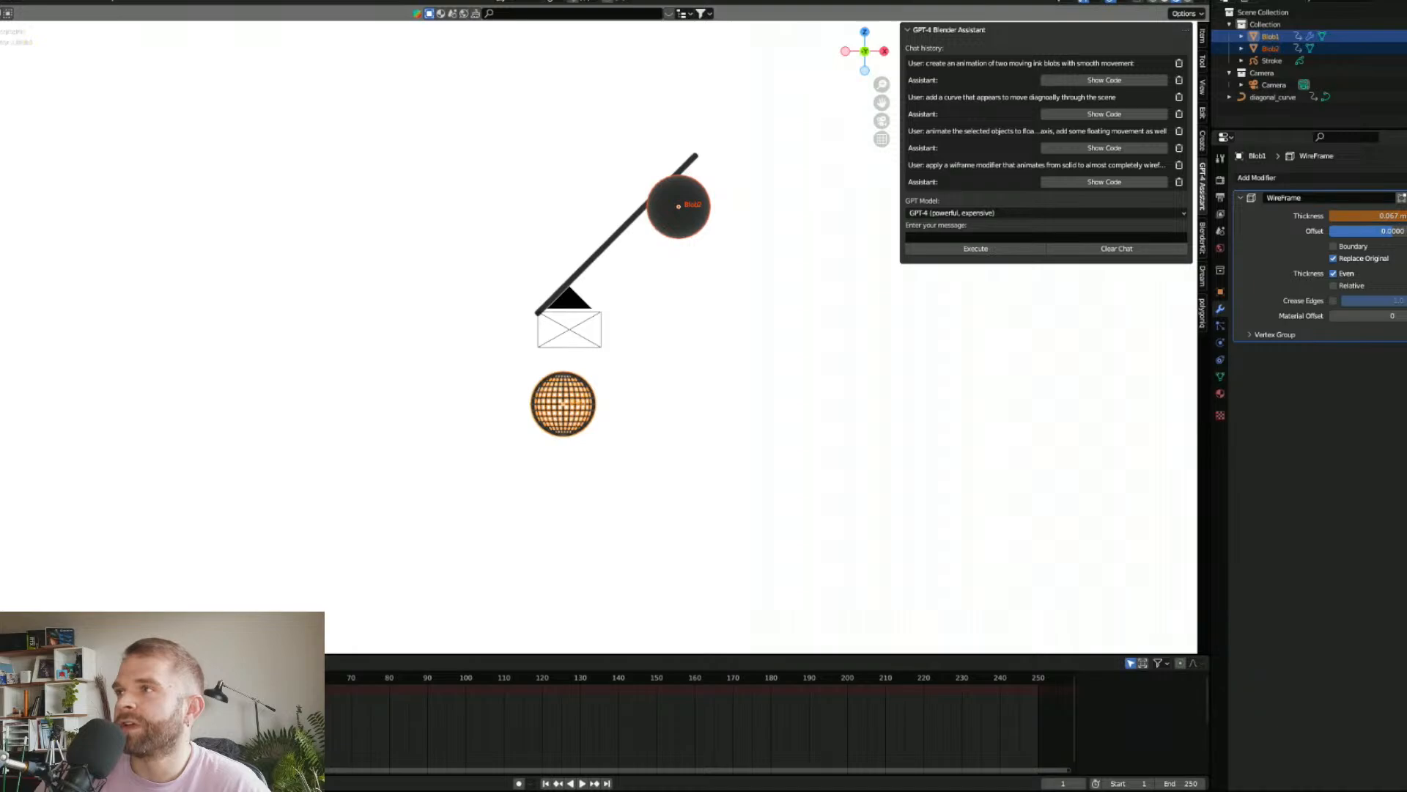
Step: Play the animation and scrub back to frame 116 to examine Blob1's wireframe thickness
{"action": "key", "text": "space"}
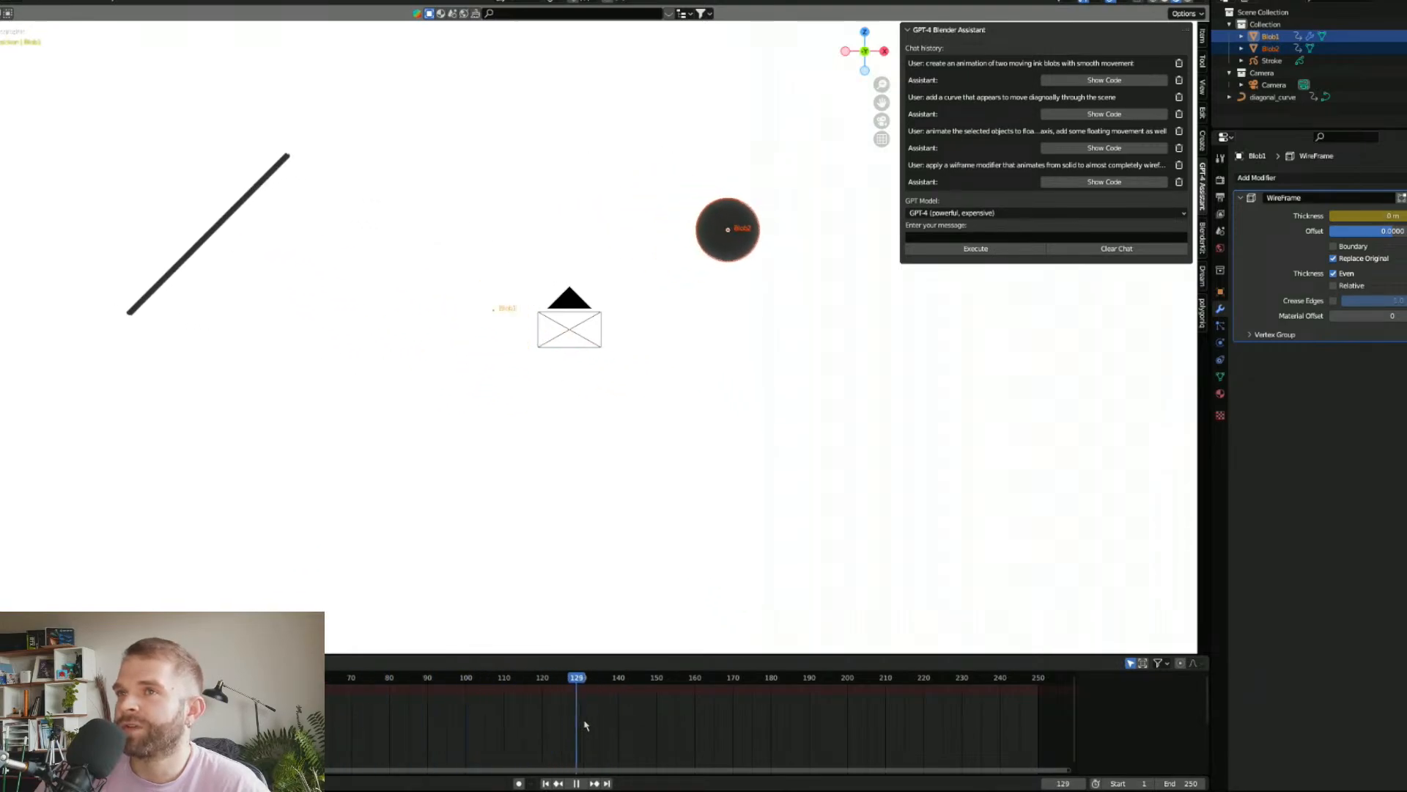
{"action": "left_click", "coordinate": [549, 722]}
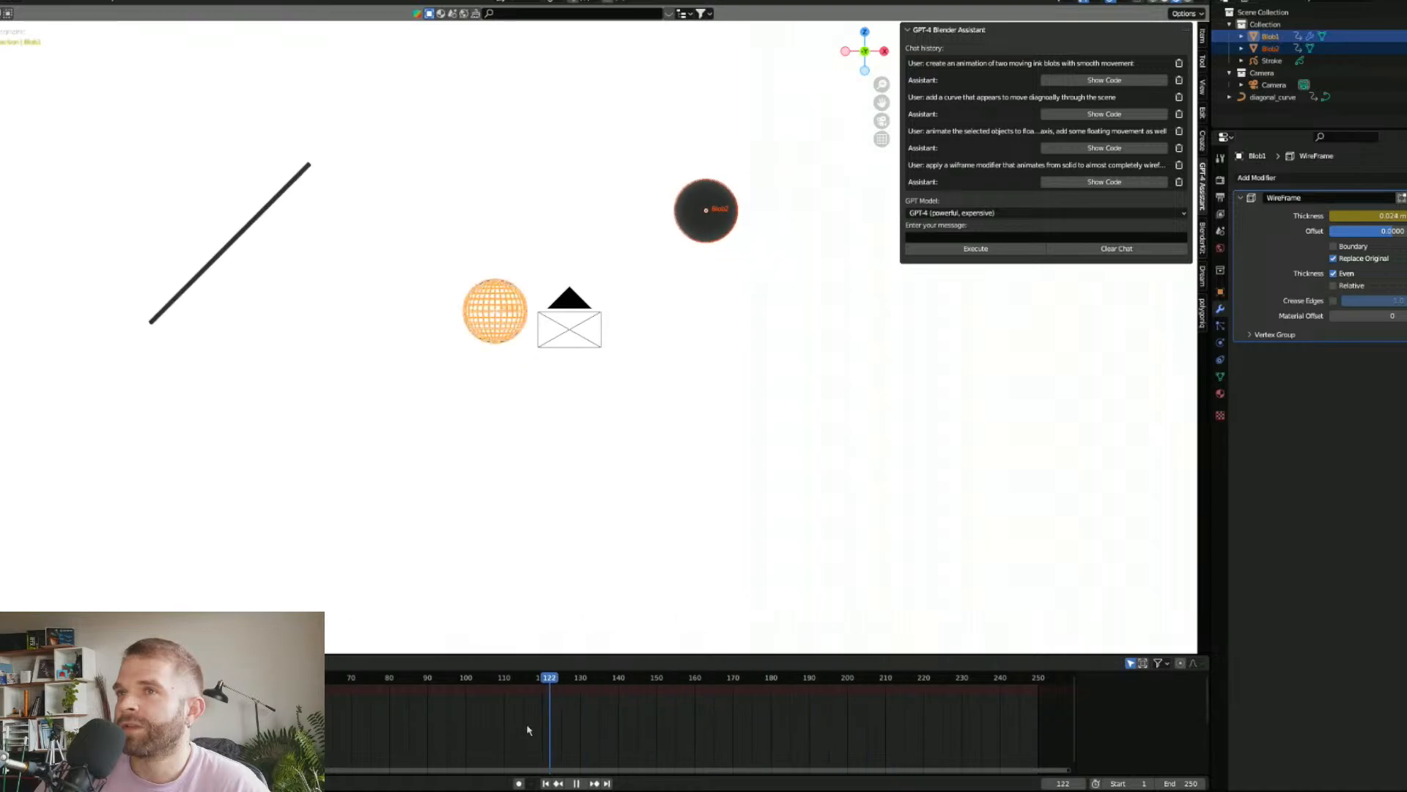
{"action": "left_click_drag", "start_coordinate": [566, 731], "coordinate": [524, 729]}
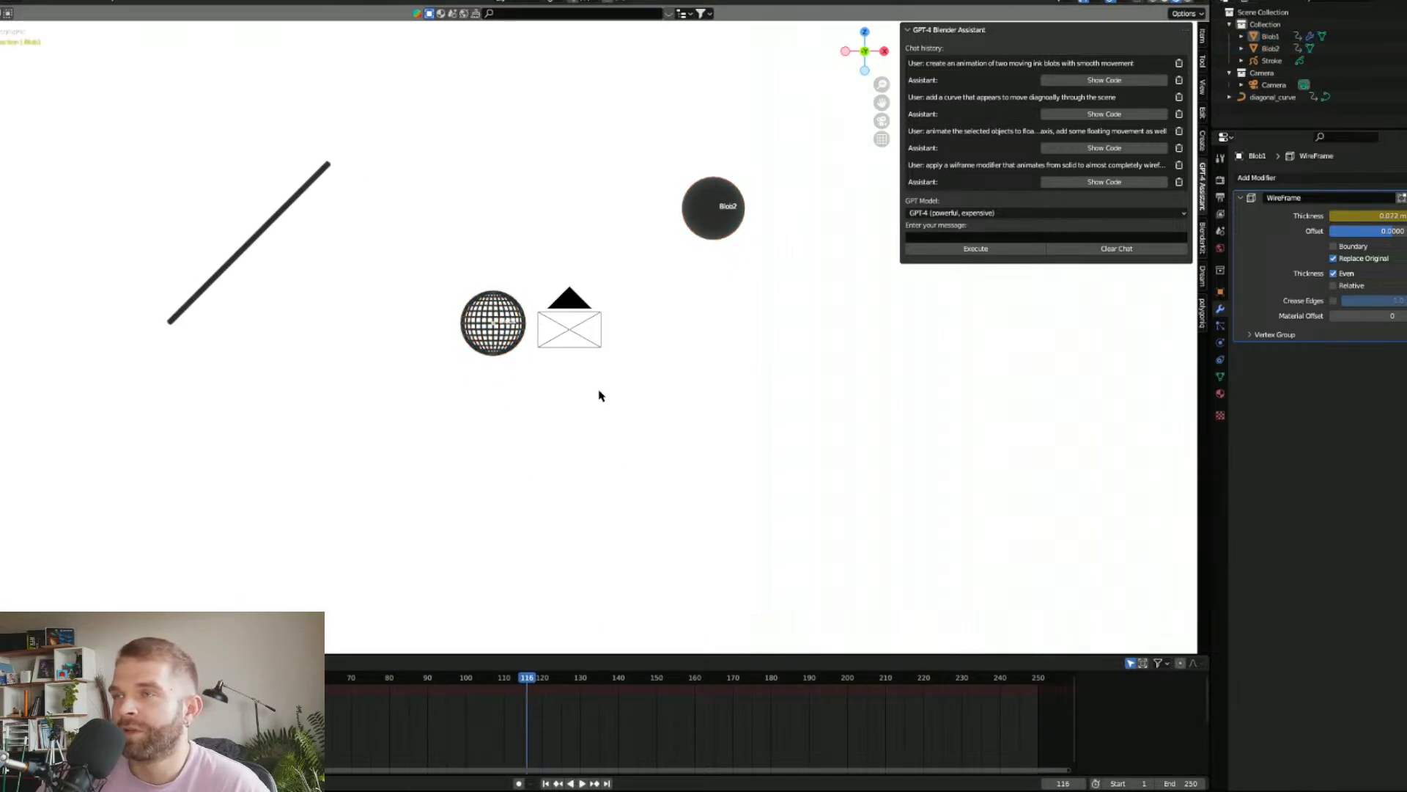
Step: Add a Wireframe modifier to Blob2 and set its thickness to 0.1 m
{"action": "left_click", "coordinate": [714, 217]}
{"action": "left_click", "coordinate": [1274, 181]}
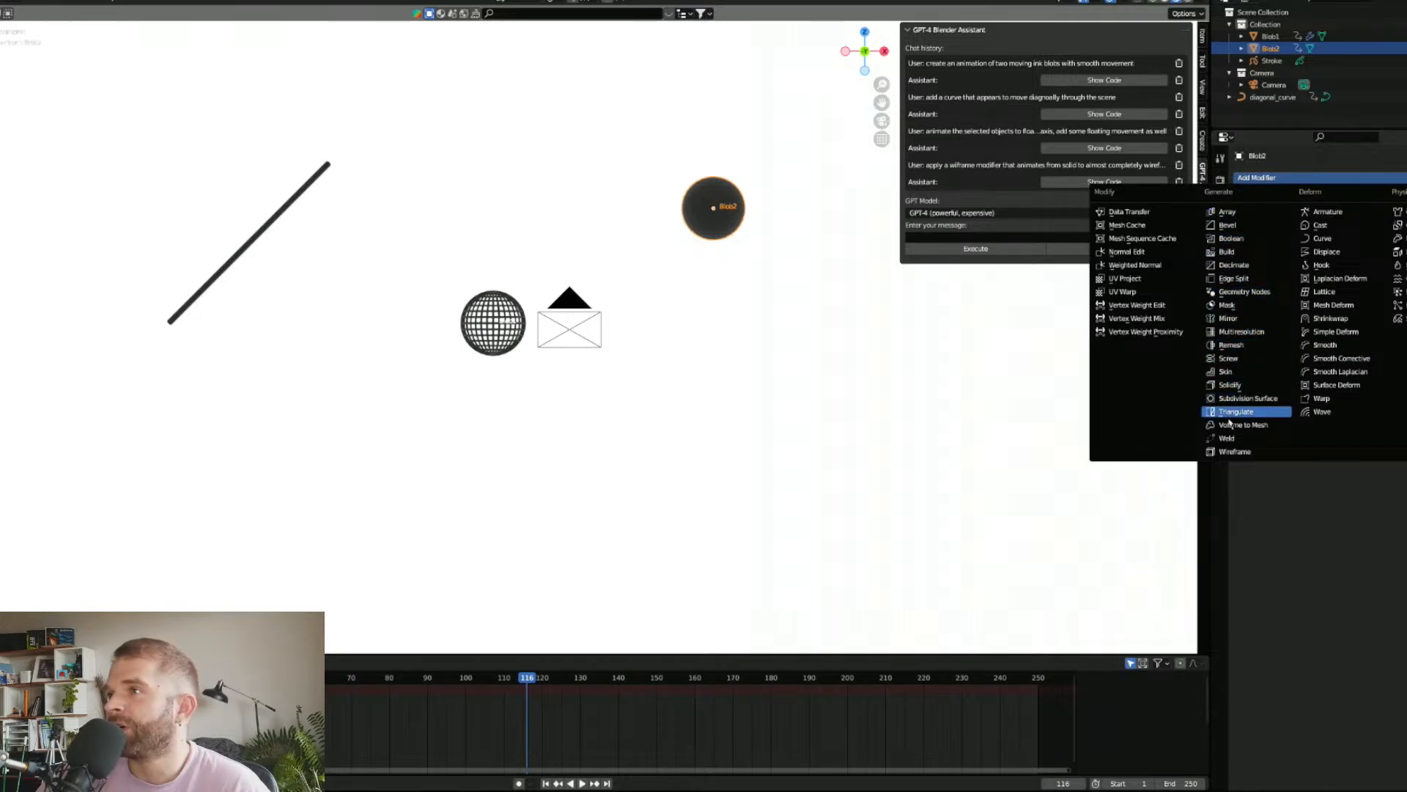
{"action": "left_click", "coordinate": [1233, 452]}
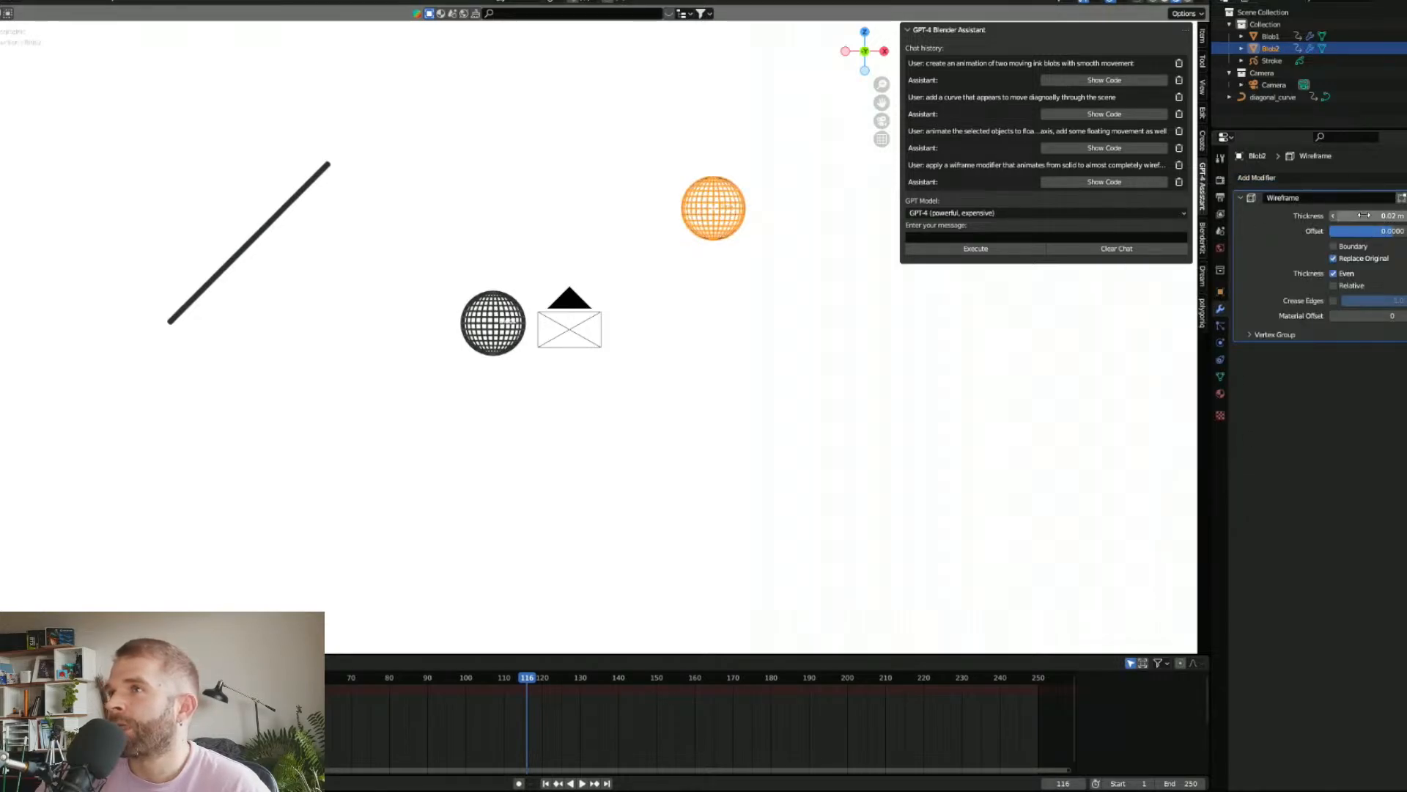
{"action": "left_click", "coordinate": [1356, 216]}
{"action": "left_click", "coordinate": [1300, 226]}
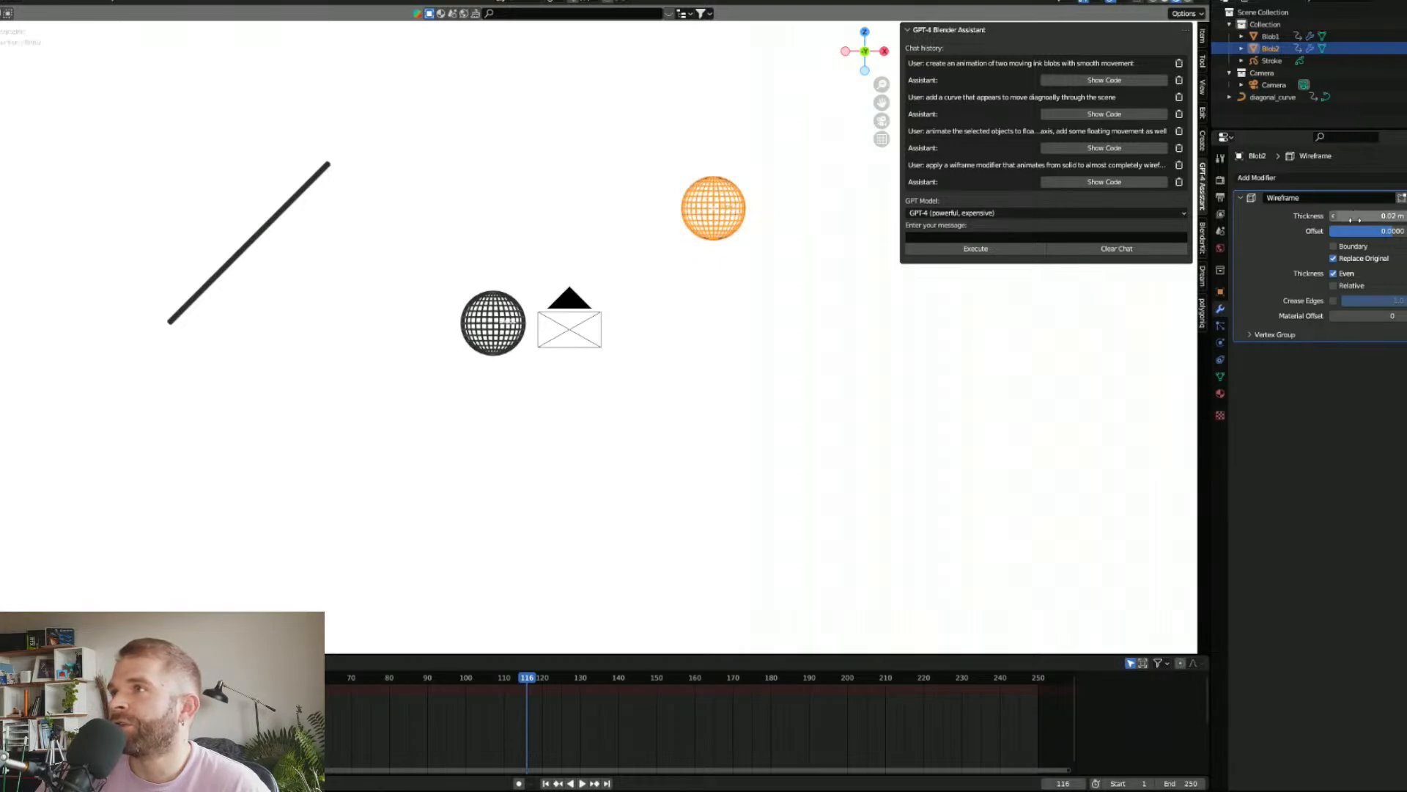
{"action": "left_click_drag", "start_coordinate": [1356, 216], "coordinate": [1396, 216]}
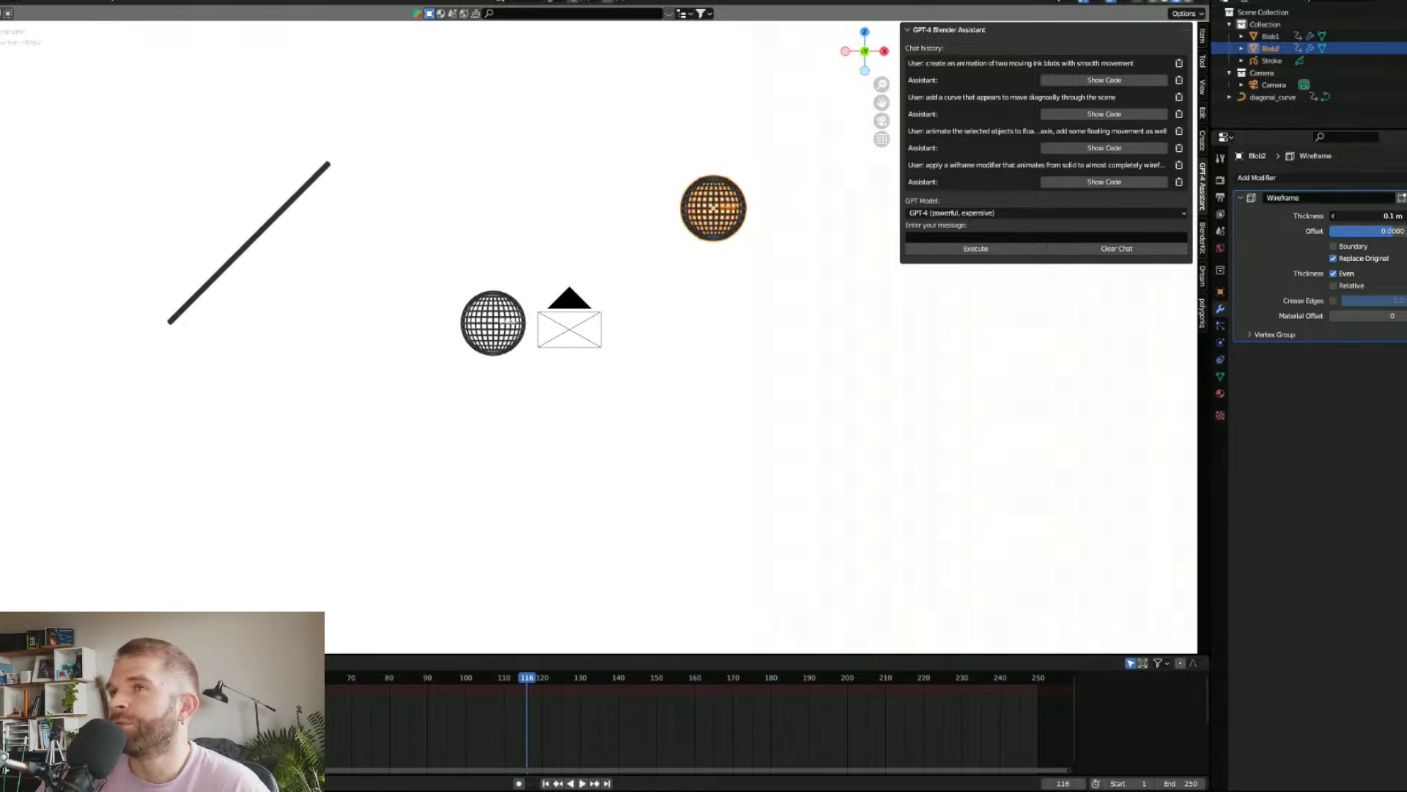
Step: Execute the assistant message "animate this wireframe modifier to go from .02 to .1" for Blob2
{"action": "left_click", "coordinate": [984, 238]}
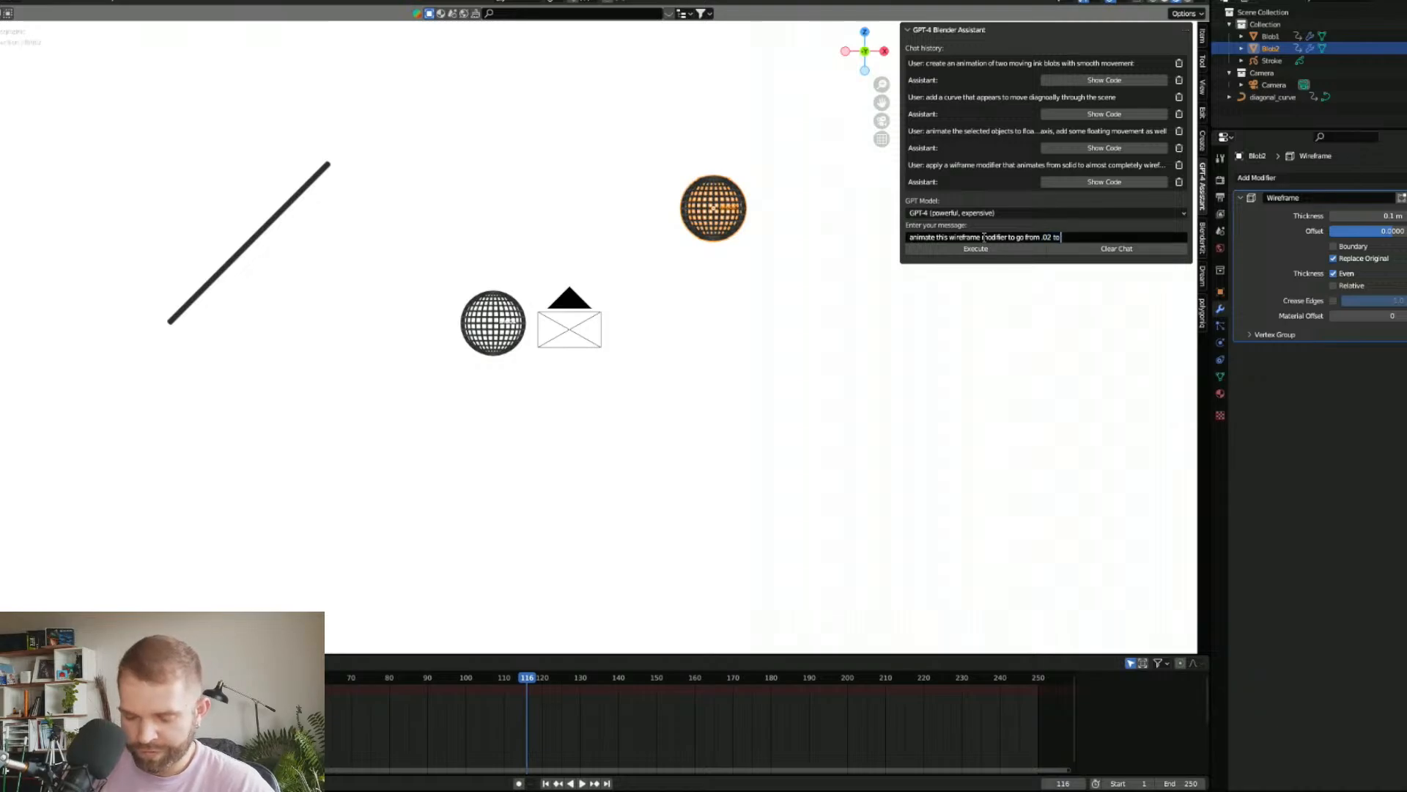
{"action": "left_click", "coordinate": [987, 248]}
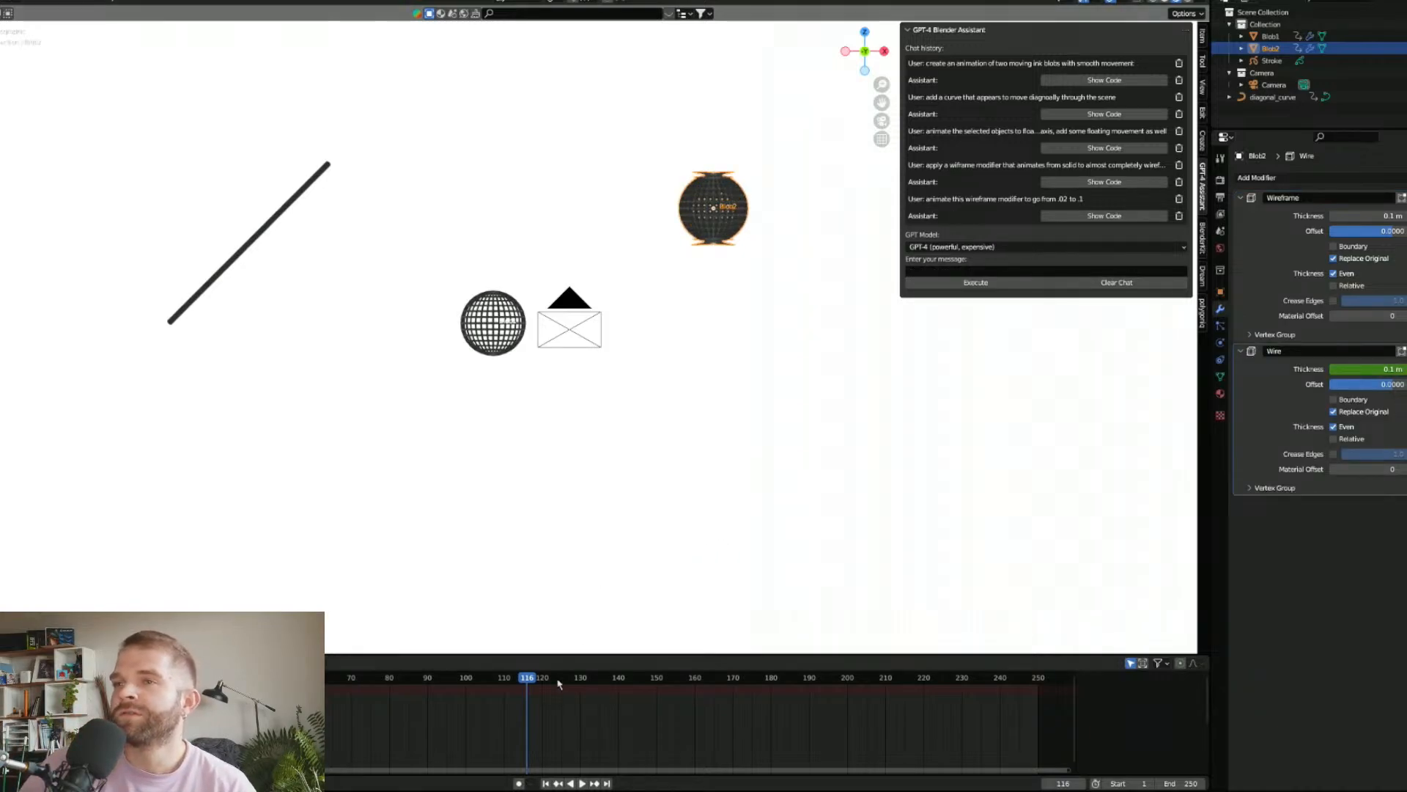
Step: Play the animation and scrub through the timeline to examine Blob2's animated wireframe thickness
{"action": "left_click", "coordinate": [582, 783]}
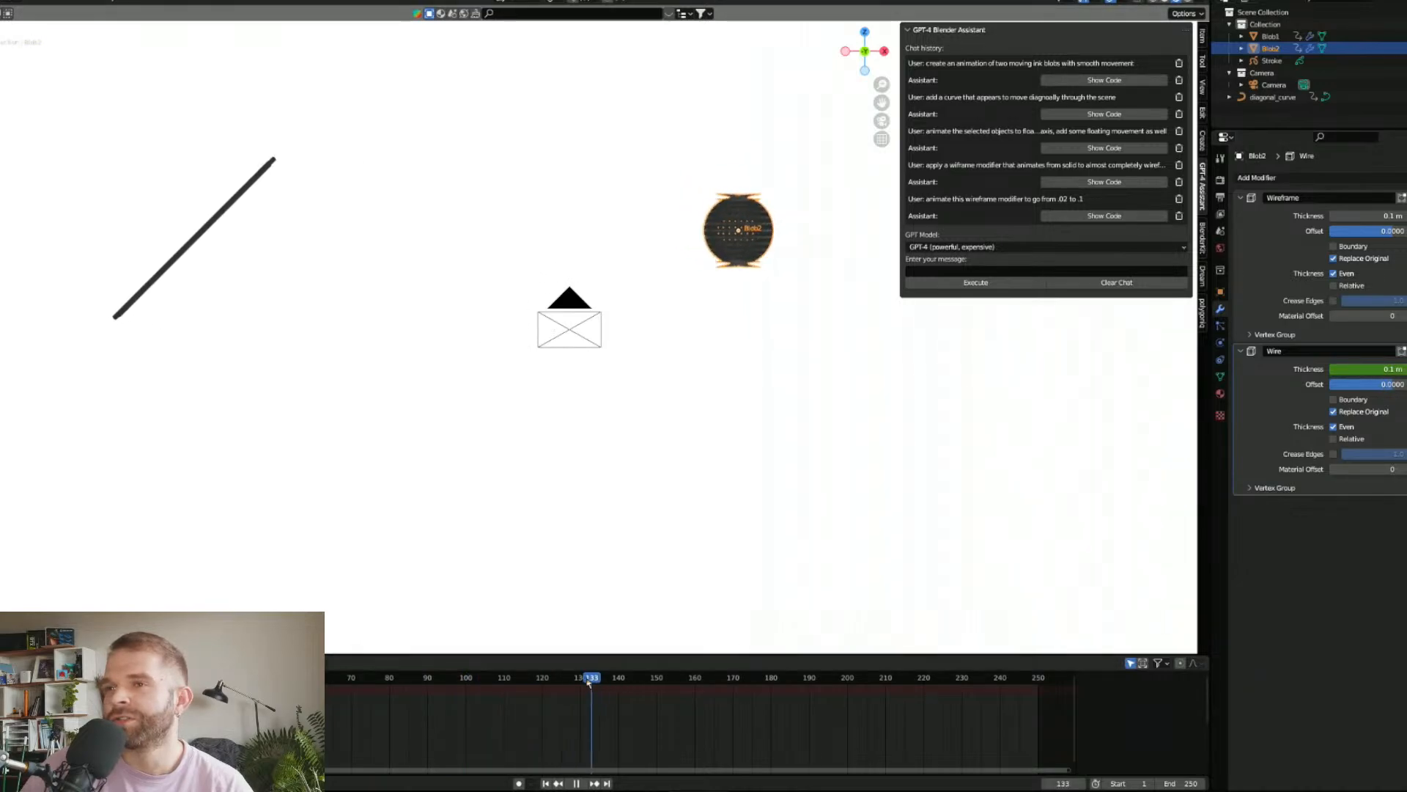
{"action": "left_click_drag", "start_coordinate": [589, 678], "coordinate": [198, 698]}
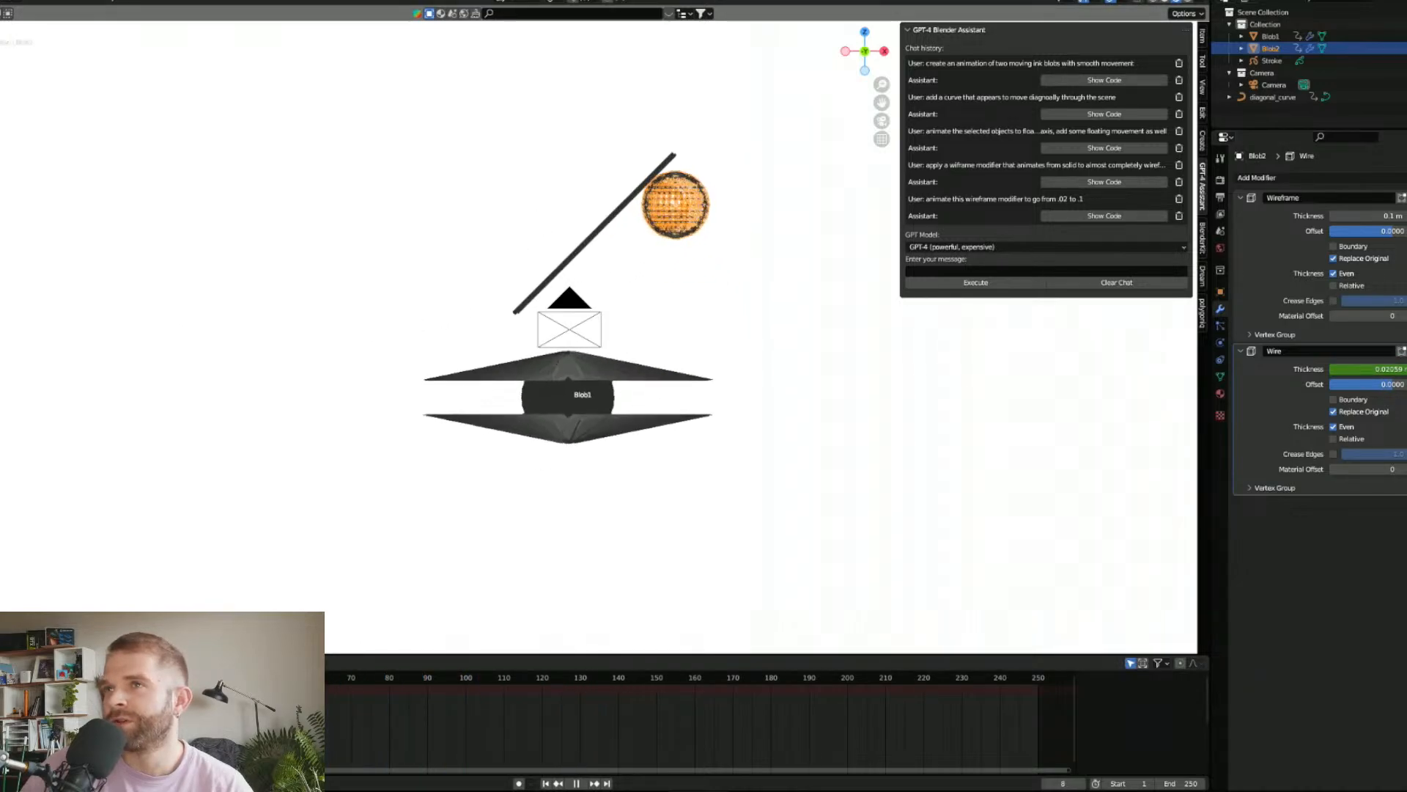
{"action": "left_click_drag", "start_coordinate": [297, 703], "coordinate": [763, 700]}
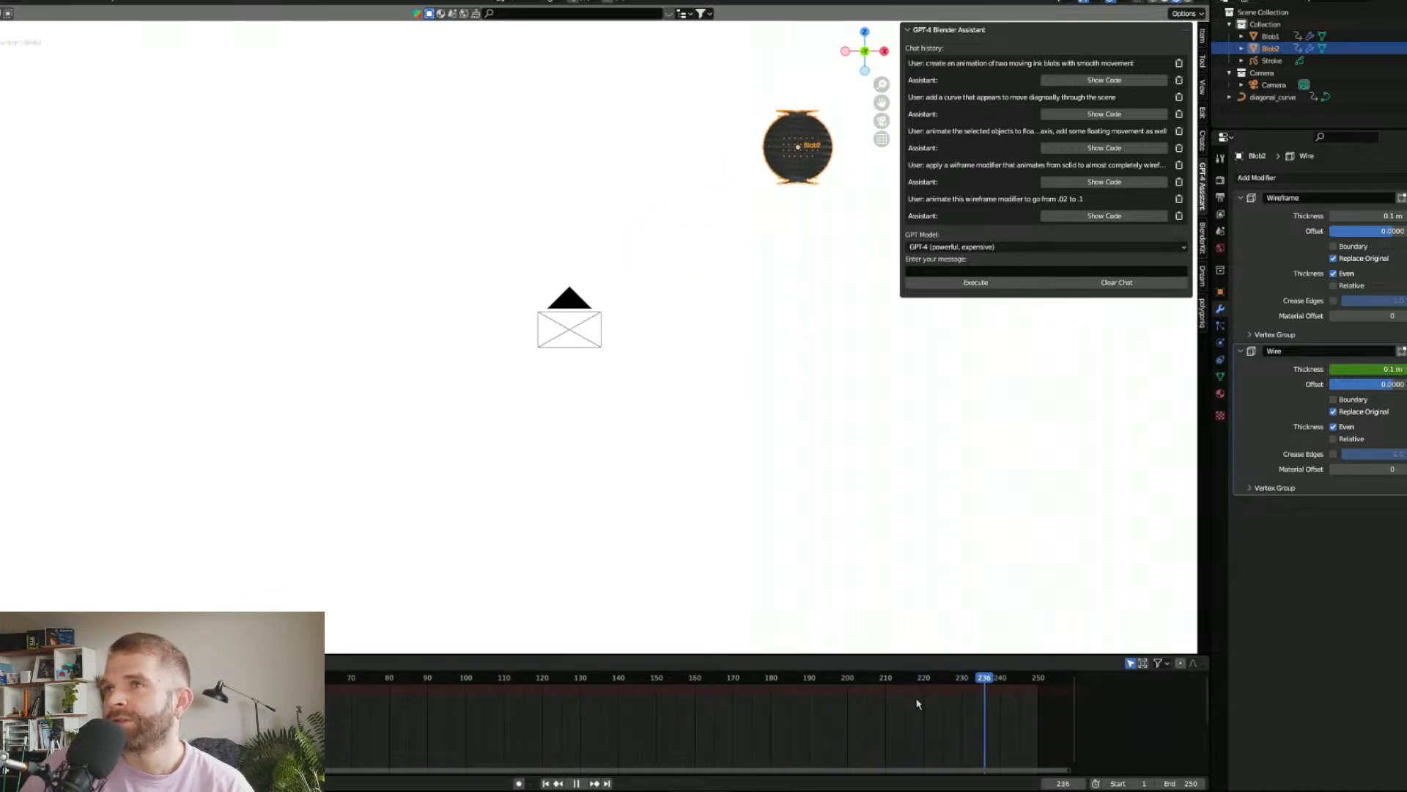
{"action": "left_click", "coordinate": [577, 783]}
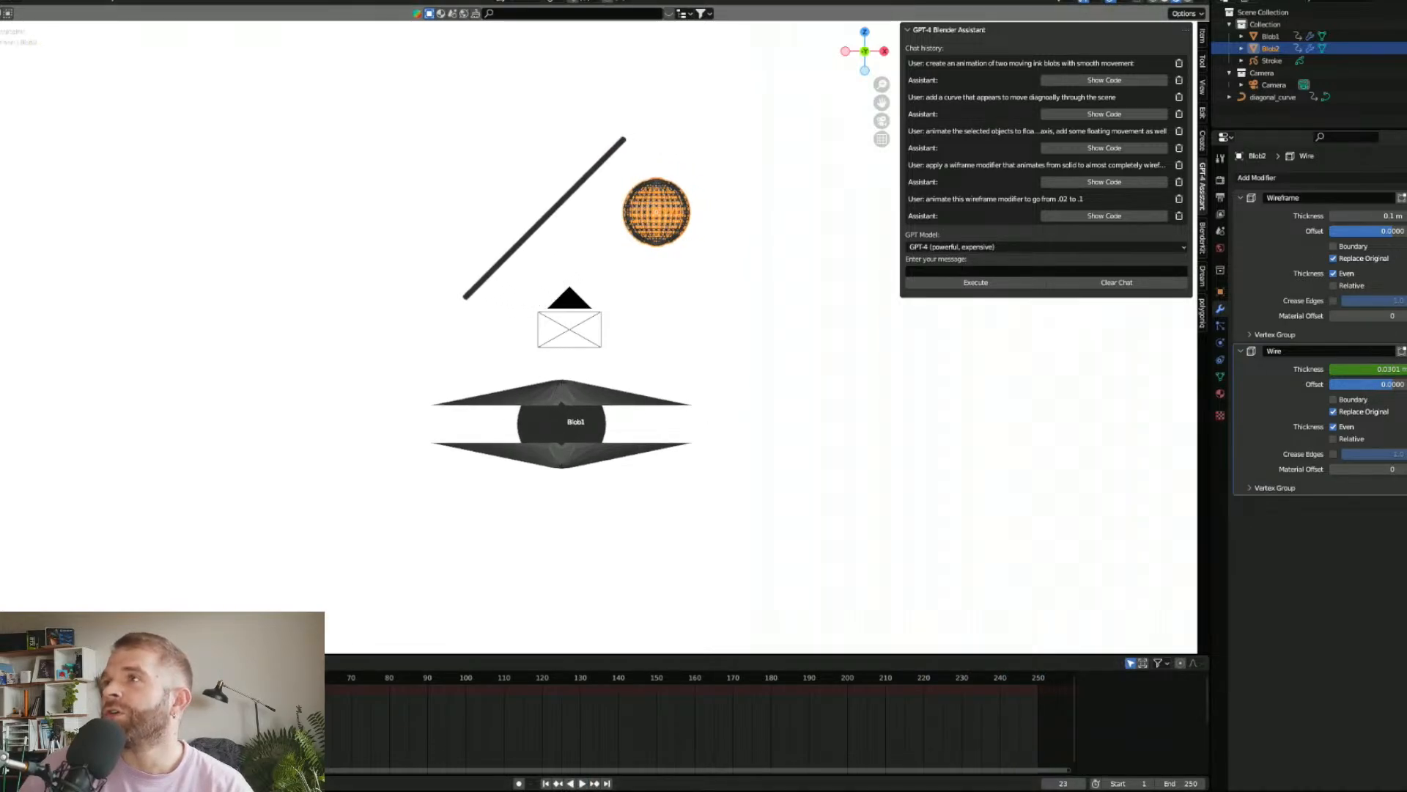
Step: Delete Blob2's unanimated Wireframe modifier, keeping the animated Wire modifier, and replay the animation from the start
{"action": "key", "text": "x"}
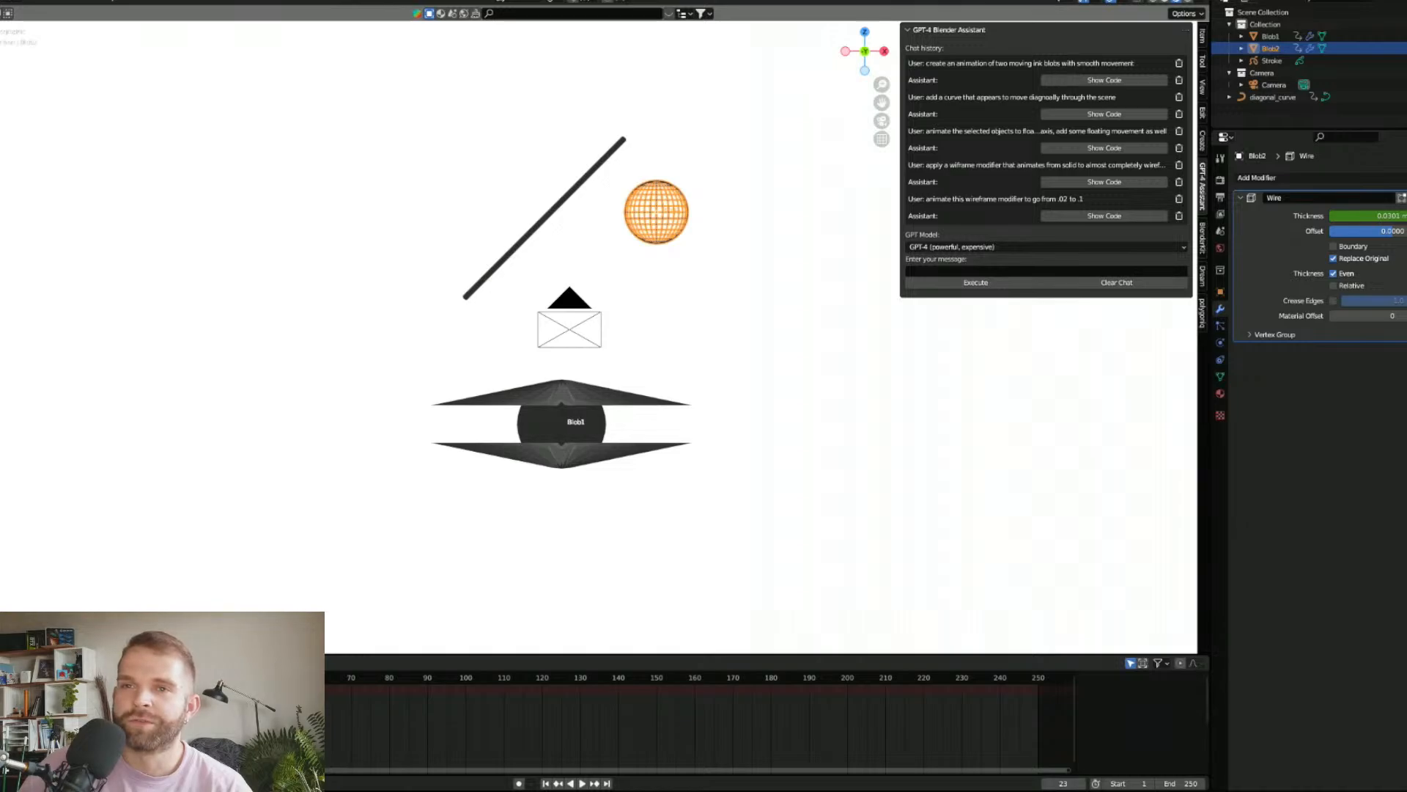
{"action": "left_click_drag", "start_coordinate": [158, 677], "coordinate": [87, 677]}
{"action": "left_click", "coordinate": [582, 783]}
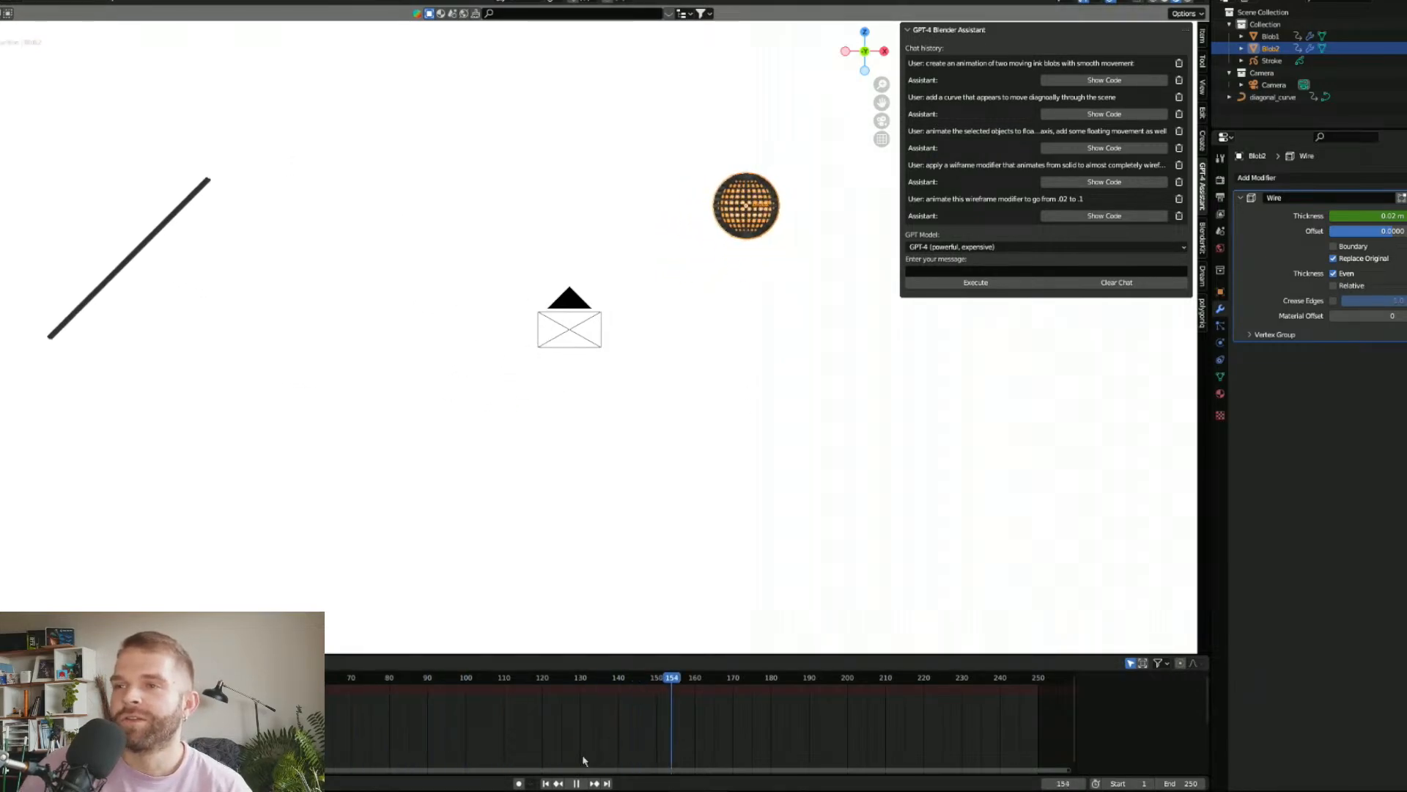
Step: Stop the animation, close the project and save its changes as a new file named Example 2
{"action": "key", "text": "space"}
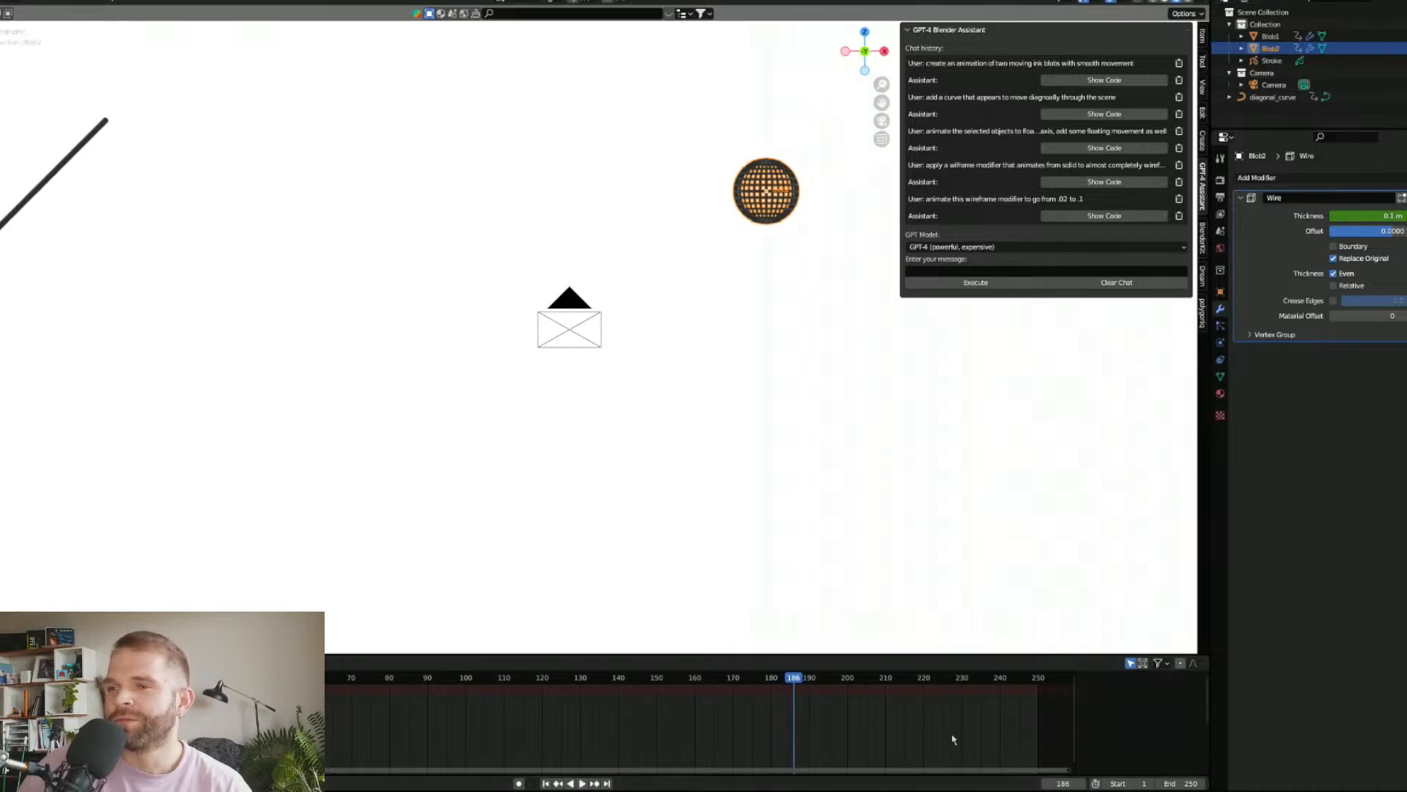
{"action": "left_click", "coordinate": [1404, 11]}
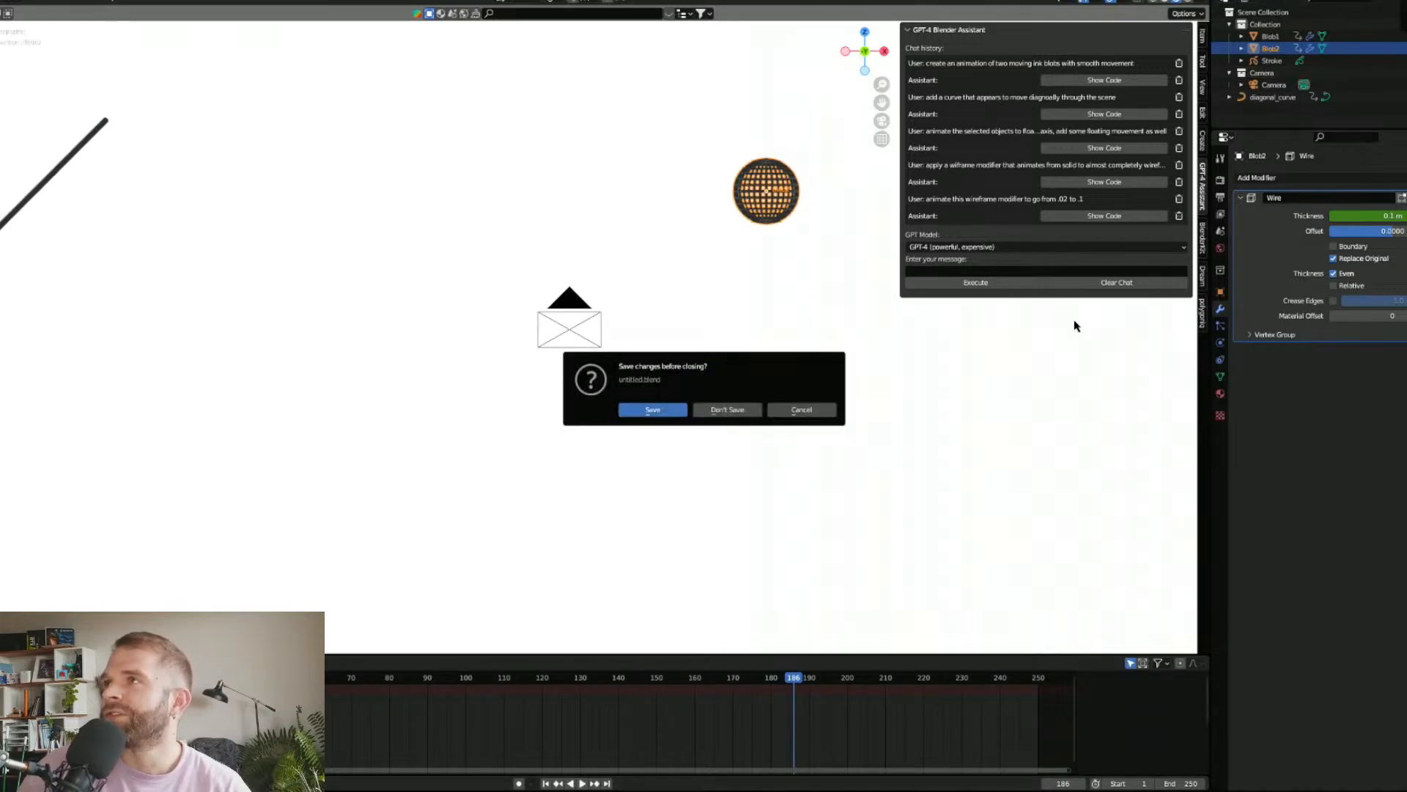
{"action": "left_click", "coordinate": [653, 410]}
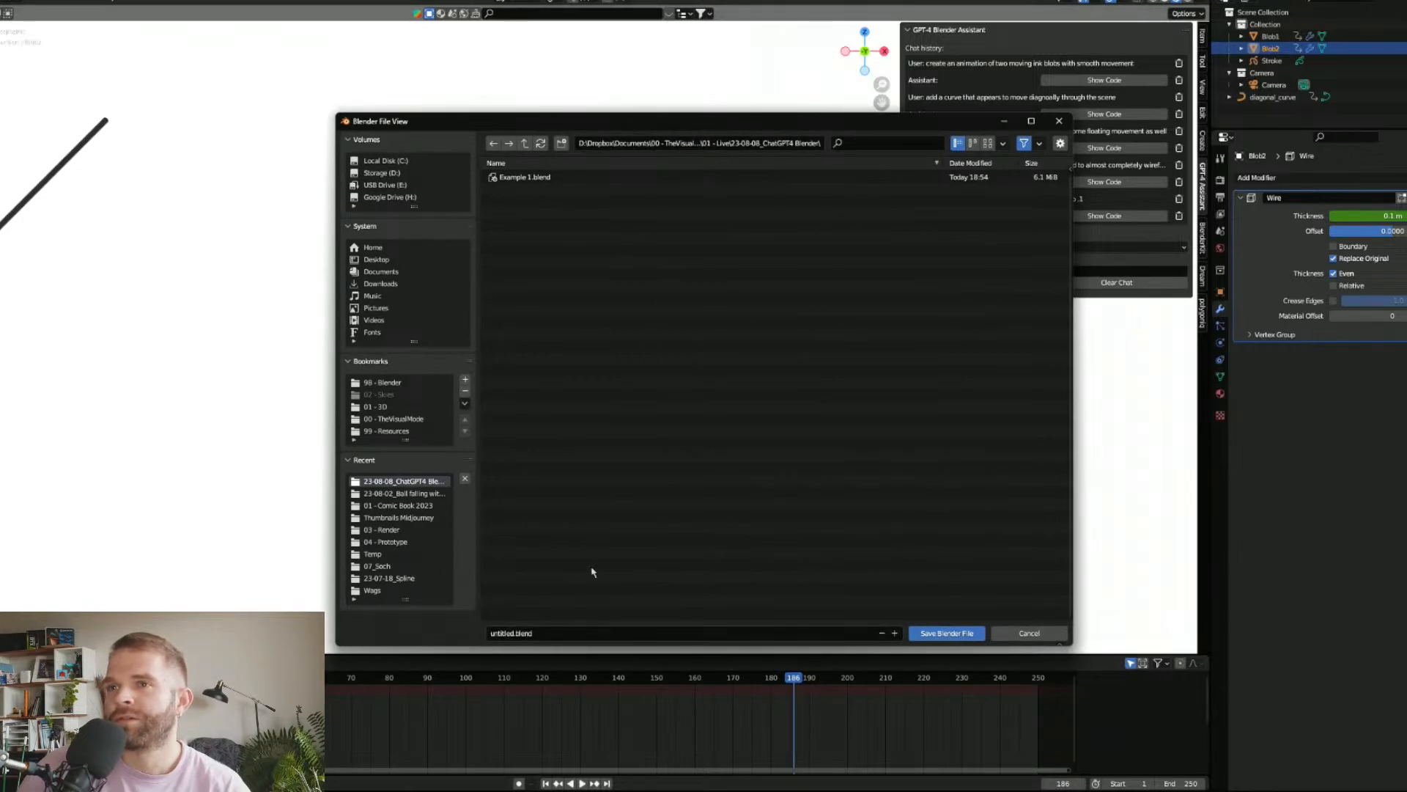
{"action": "left_click", "coordinate": [542, 176]}
{"action": "left_click", "coordinate": [544, 632]}
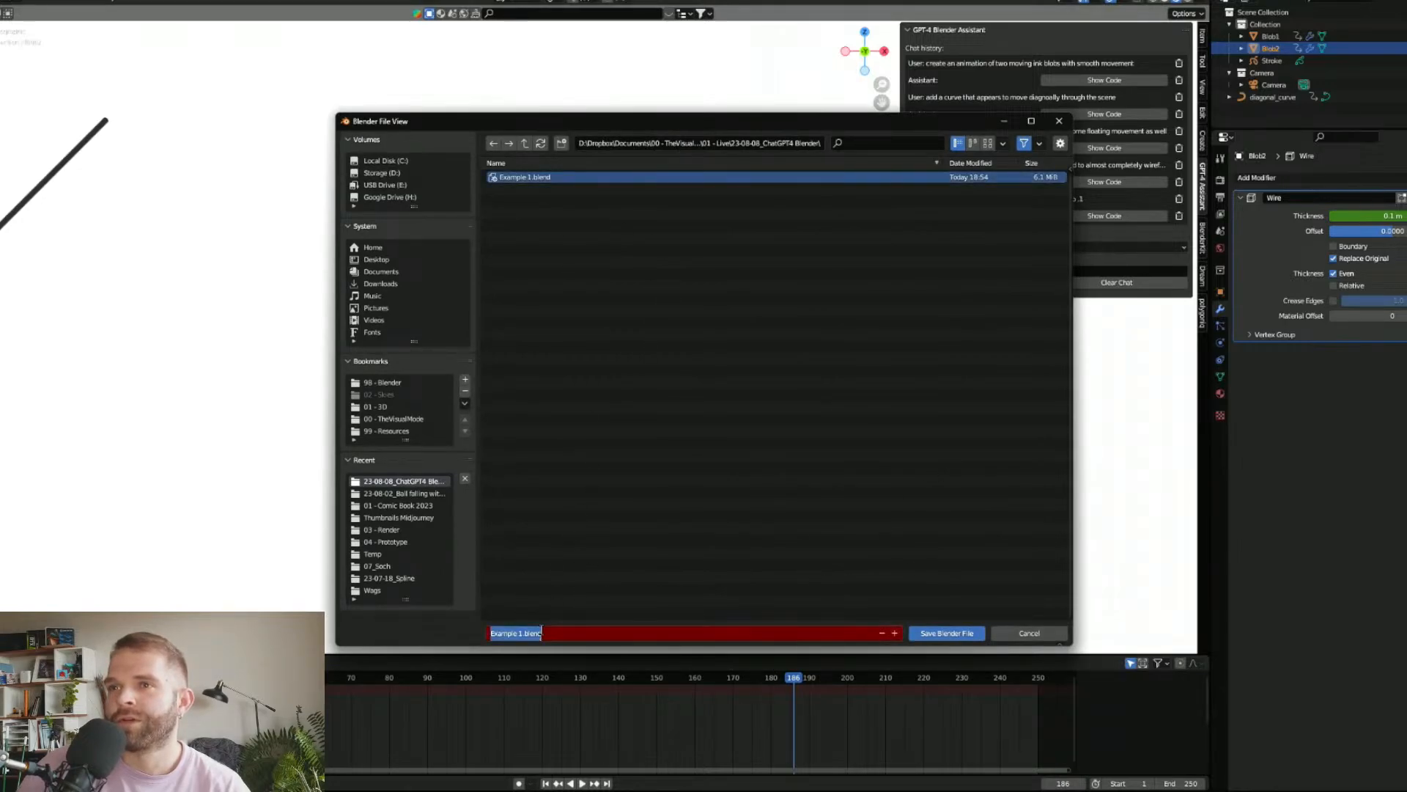
{"action": "left_click", "coordinate": [529, 632]}
{"action": "left_click_drag", "start_coordinate": [519, 632], "coordinate": [637, 630]}
{"action": "type", "text": "2"}
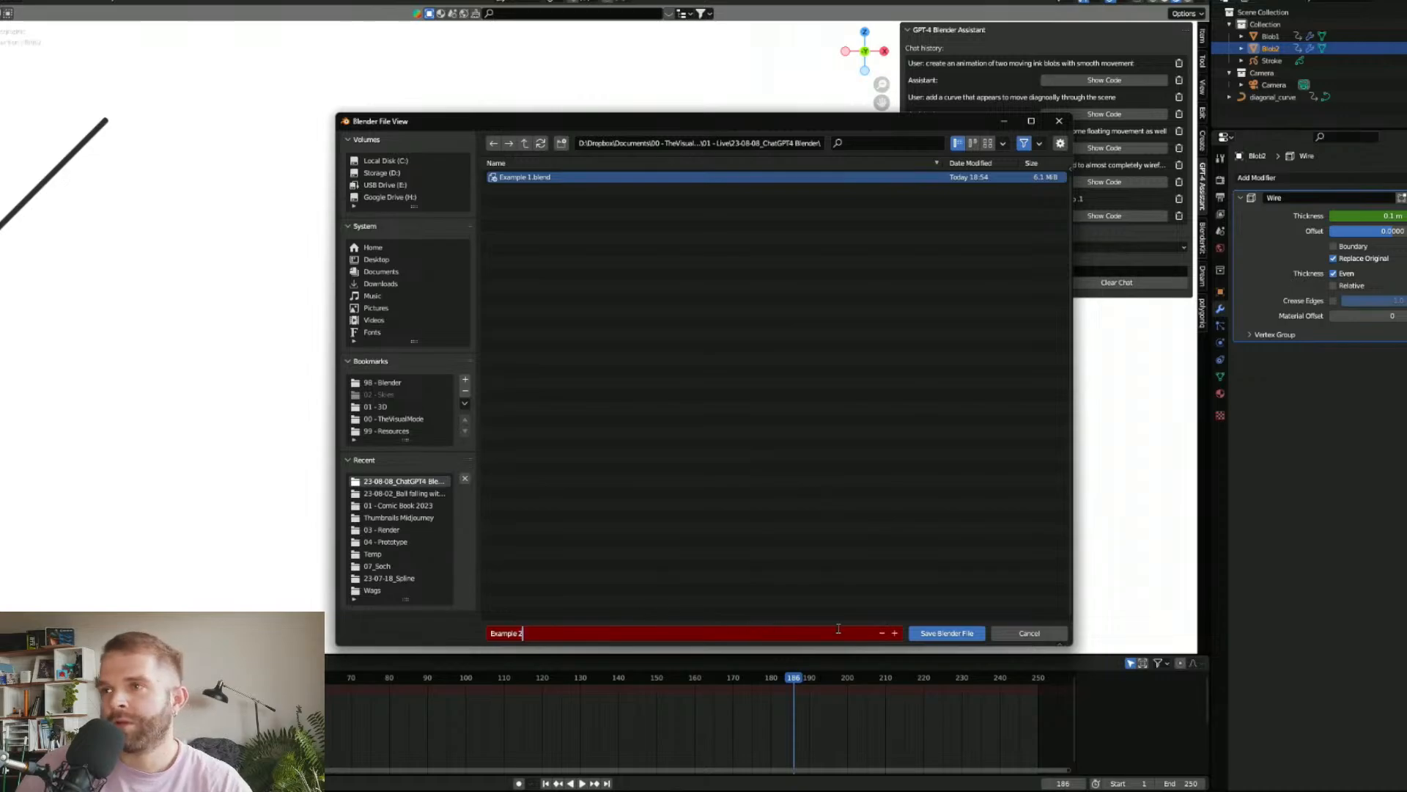
{"action": "key", "text": "Return"}
{"action": "left_click", "coordinate": [947, 633]}
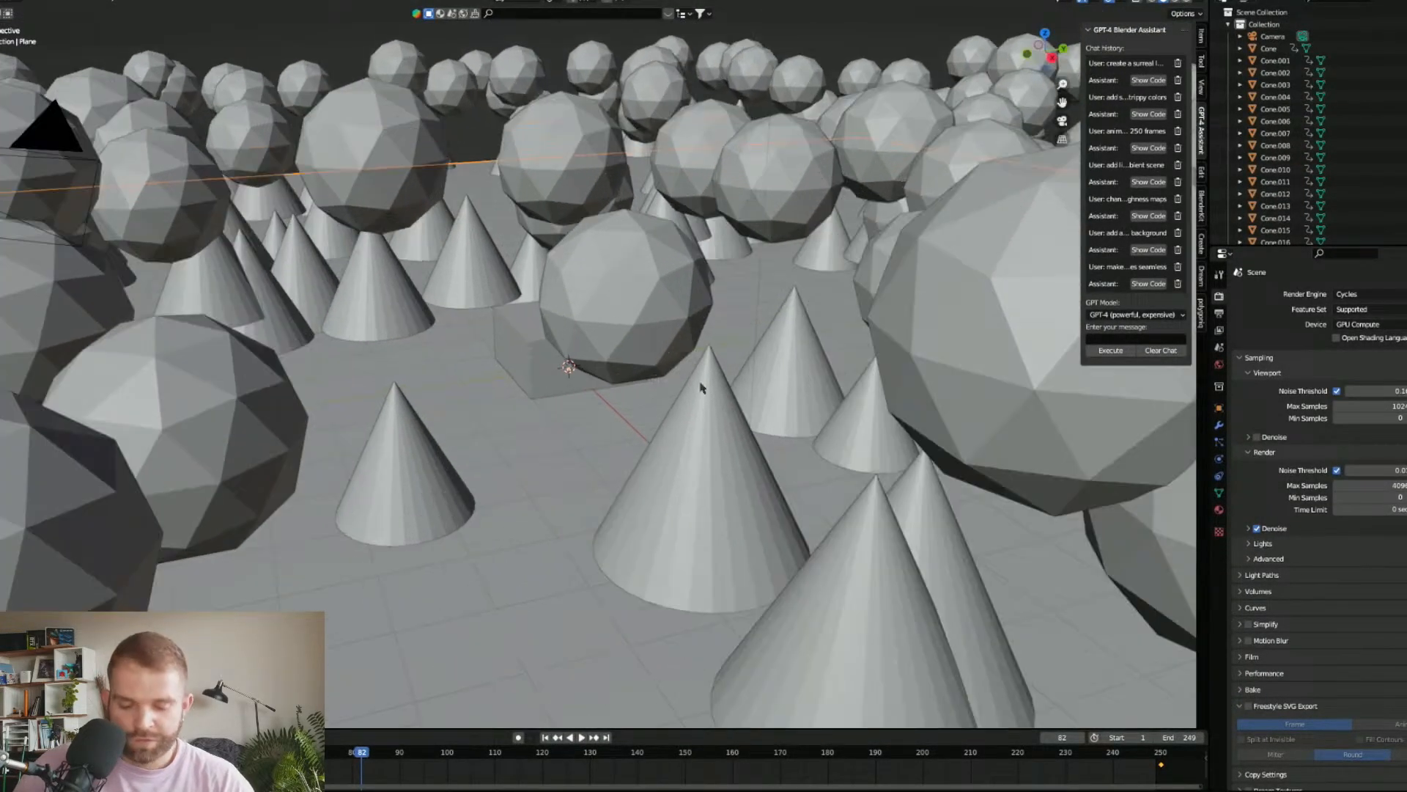
Step: View the surreal landscape through the scene camera with rendered viewport shading
{"action": "key", "text": "KP_0"}
{"action": "key", "text": "z"}
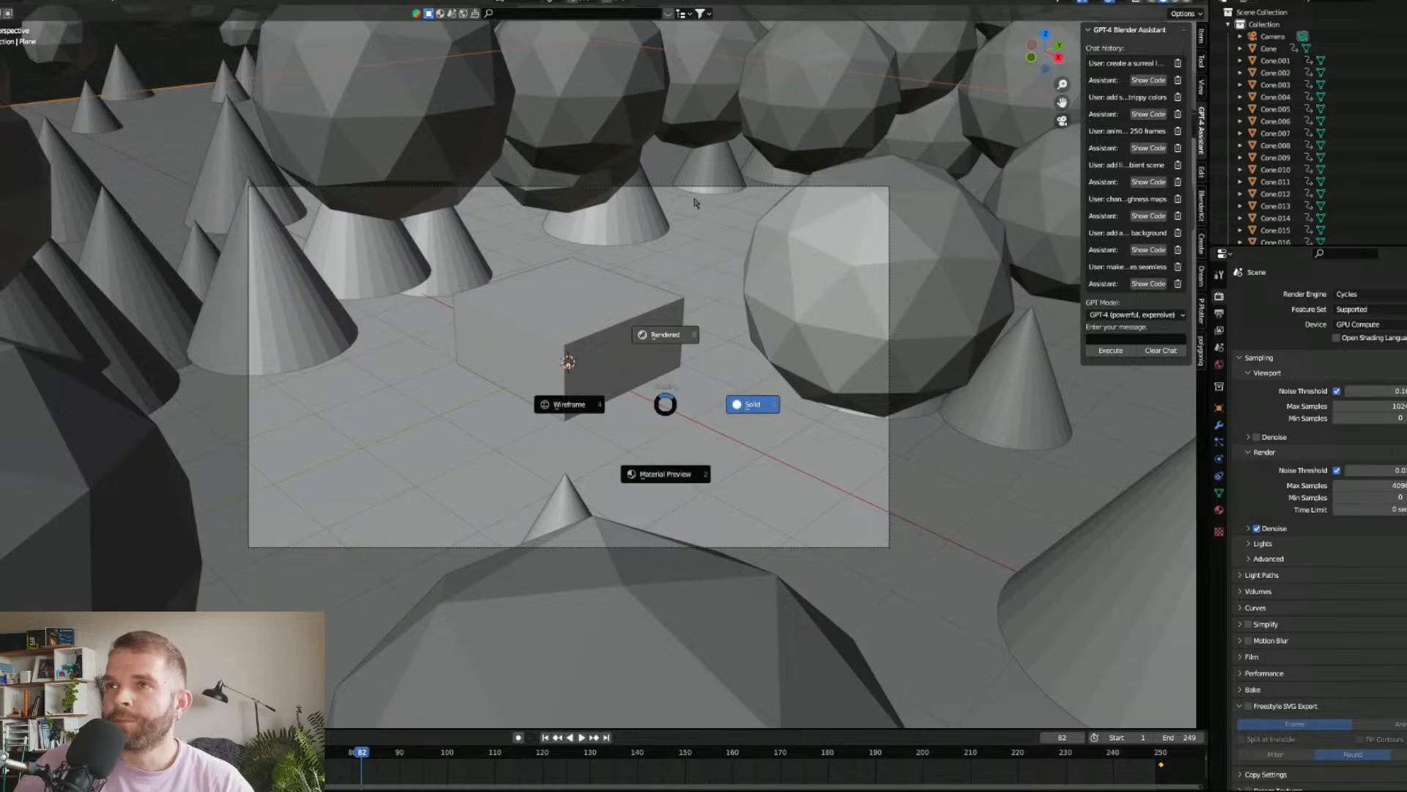
{"action": "left_click", "coordinate": [695, 204]}
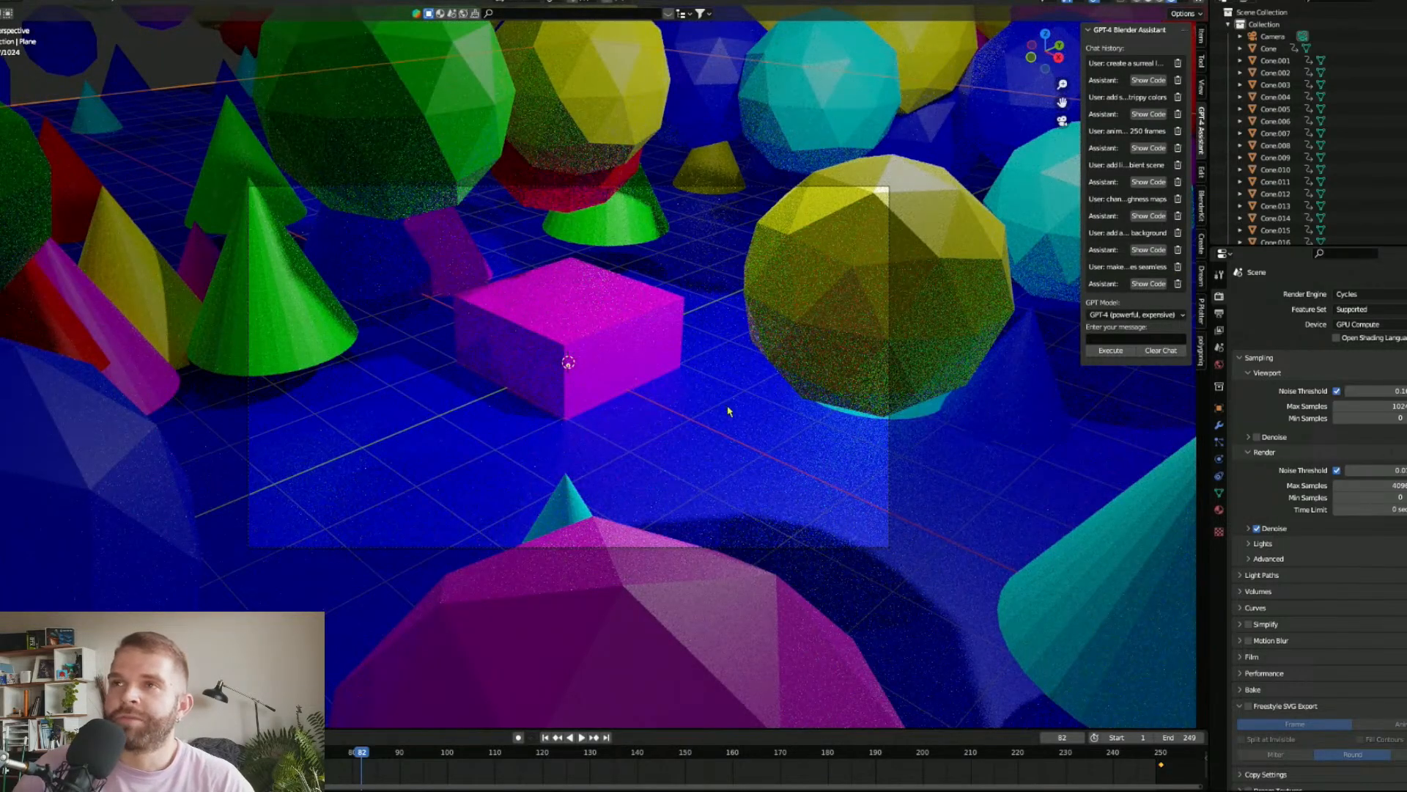
Step: Select the camera and reposition it so the magenta box sits lower in the camera frame
{"action": "left_click", "coordinate": [704, 188]}
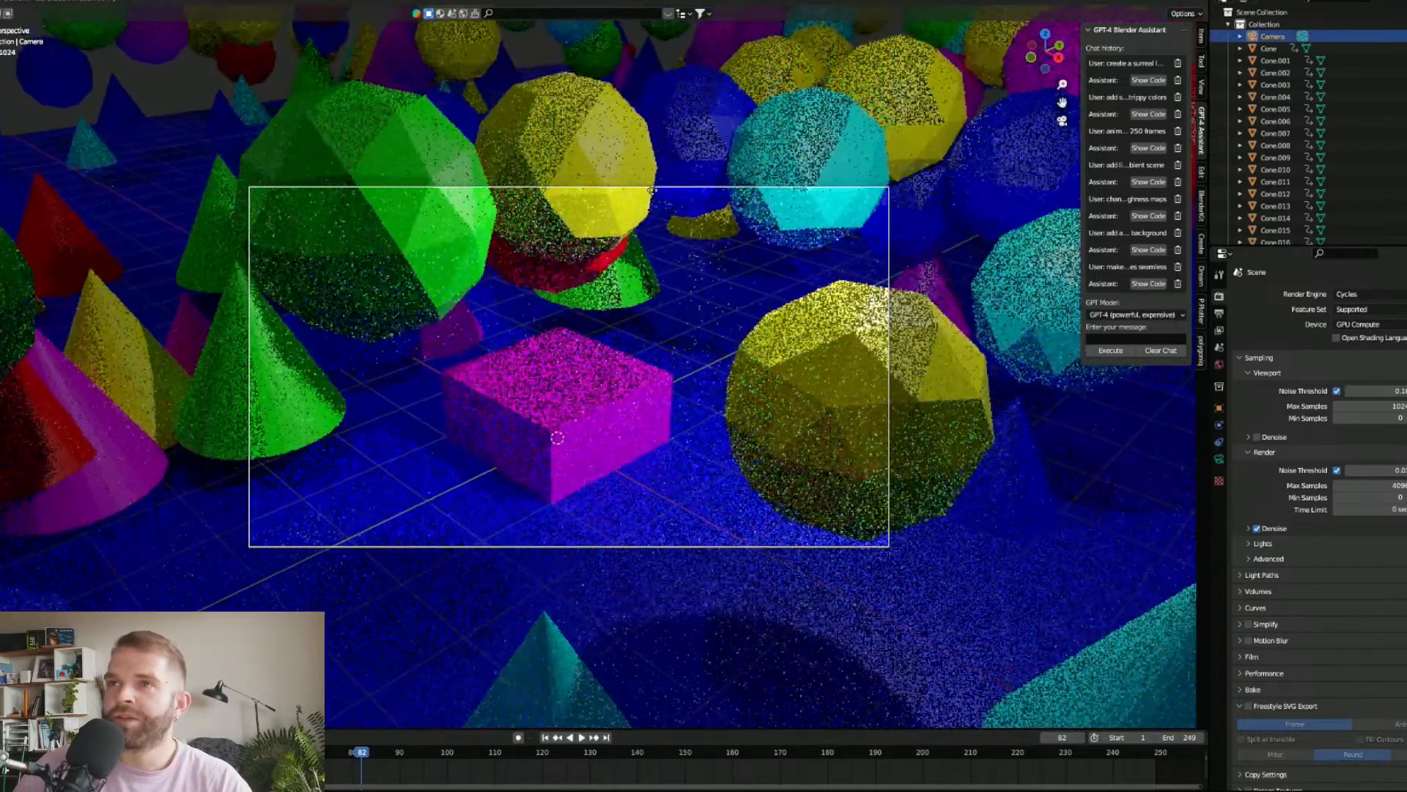
{"action": "left_click", "coordinate": [639, 168]}
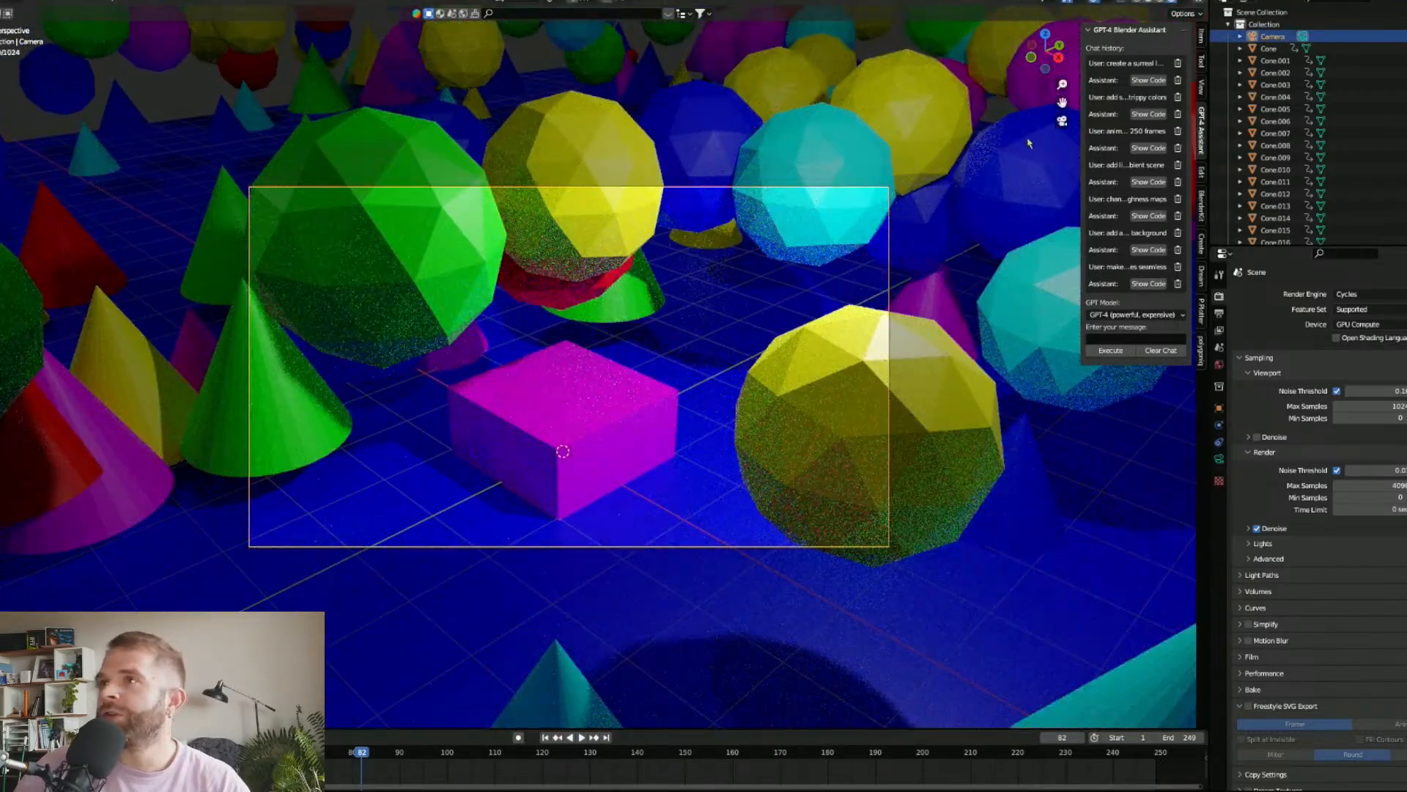
{"action": "left_click", "coordinate": [1062, 121]}
{"action": "left_click", "coordinate": [1062, 121]}
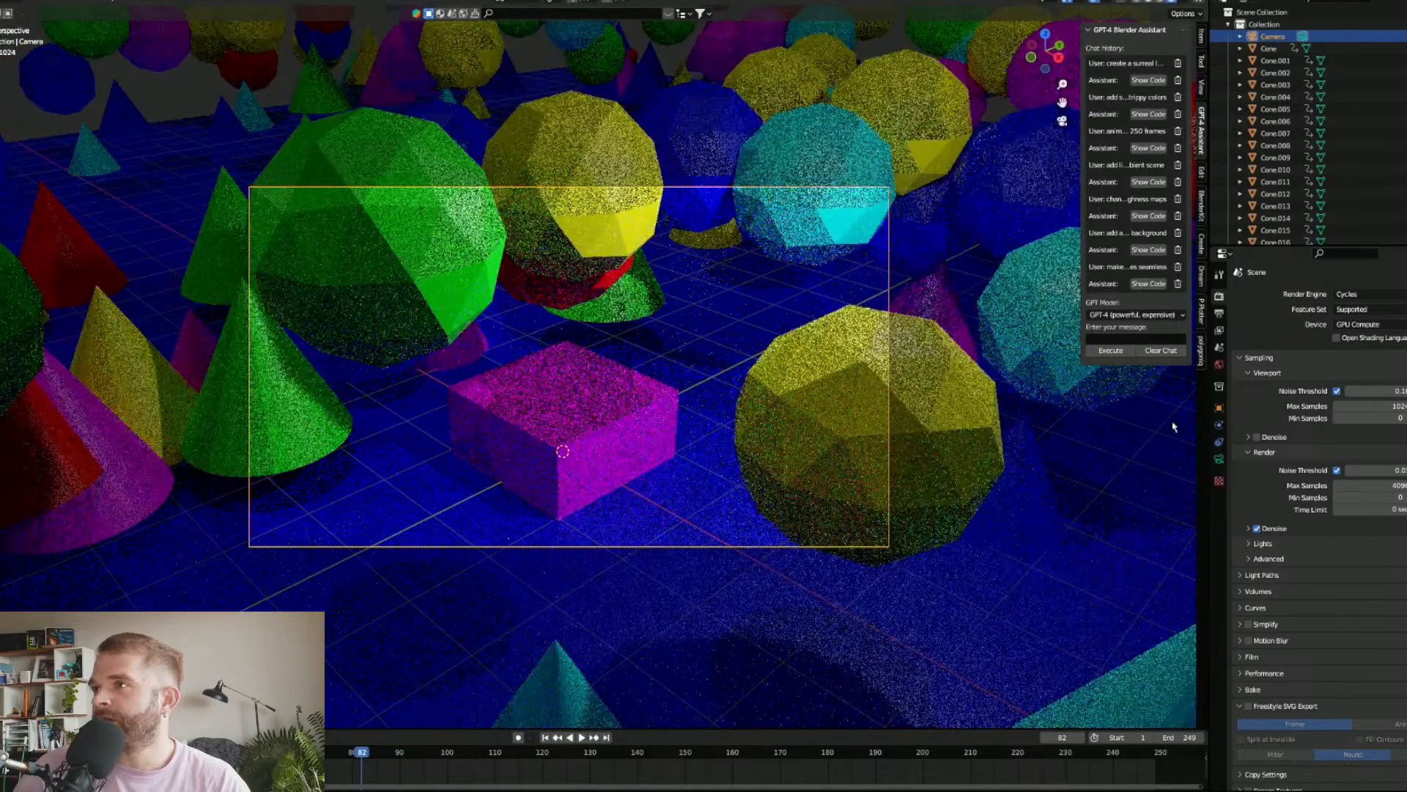
Step: Change the camera's lens type to Orthographic and set its orthographic scale to about 11.214
{"action": "left_click", "coordinate": [1219, 459]}
{"action": "left_click", "coordinate": [1360, 333]}
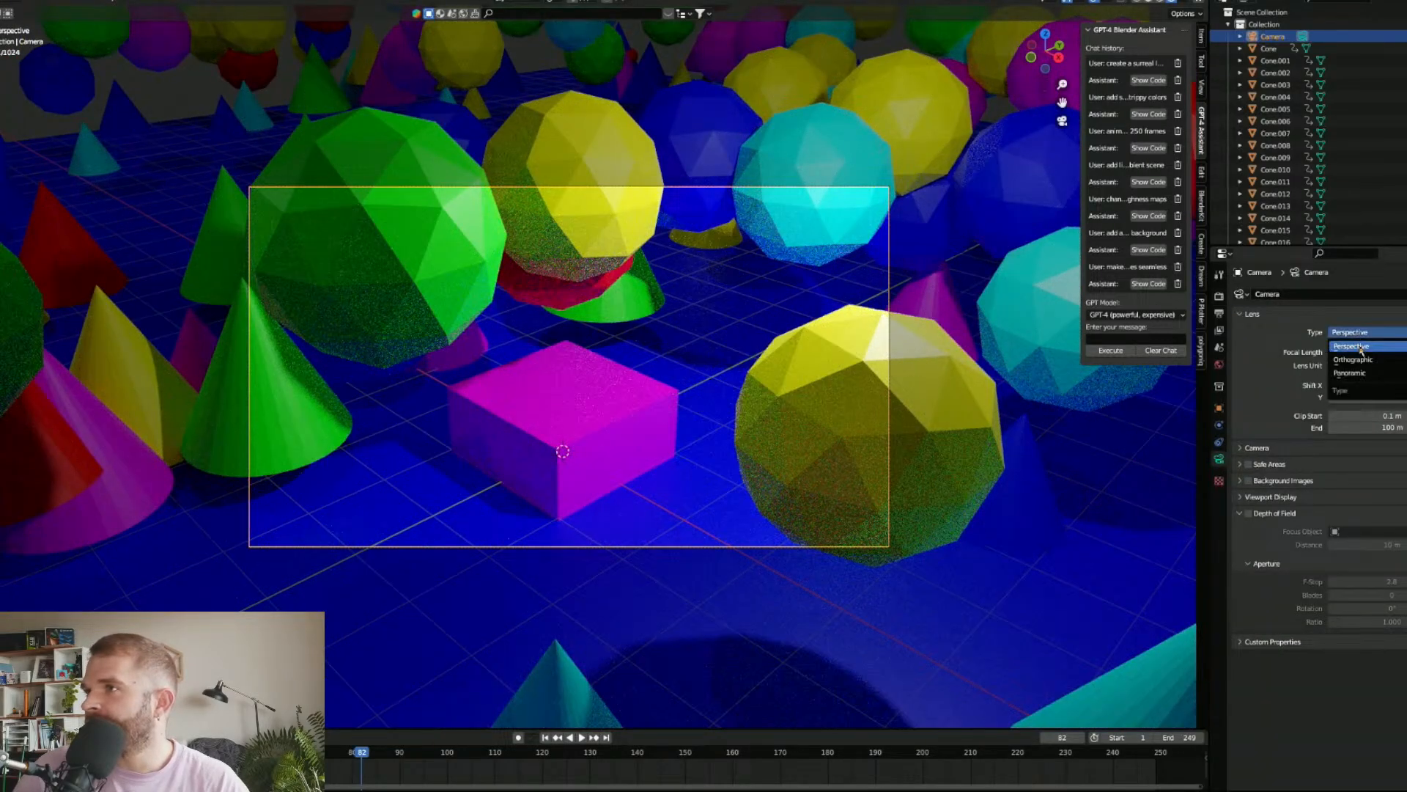
{"action": "left_click", "coordinate": [1353, 359]}
{"action": "mouse_move", "coordinate": [1367, 352]}
{"action": "left_mouse_down"}
{"action": "mouse_move", "coordinate": [1404, 352]}
{"action": "mouse_move", "coordinate": [1352, 352]}
{"action": "mouse_move", "coordinate": [1399, 352]}
{"action": "mouse_move", "coordinate": [1370, 352]}
{"action": "left_mouse_up"}
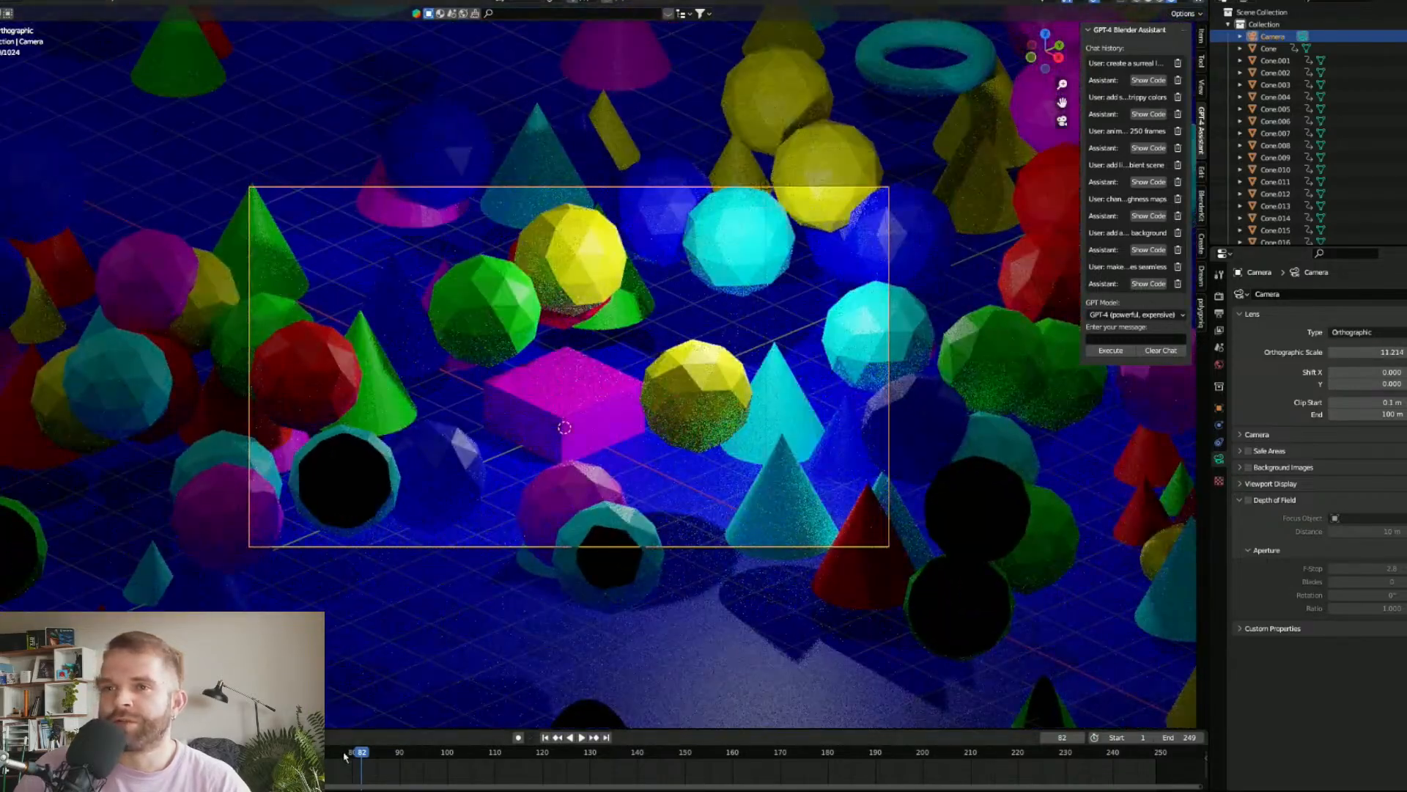
Step: Set the camera's orthographic scale to 14.614 and keyframe it at frame 0
{"action": "left_click", "coordinate": [0, 752]}
{"action": "key", "text": "space"}
{"action": "key", "text": "space"}
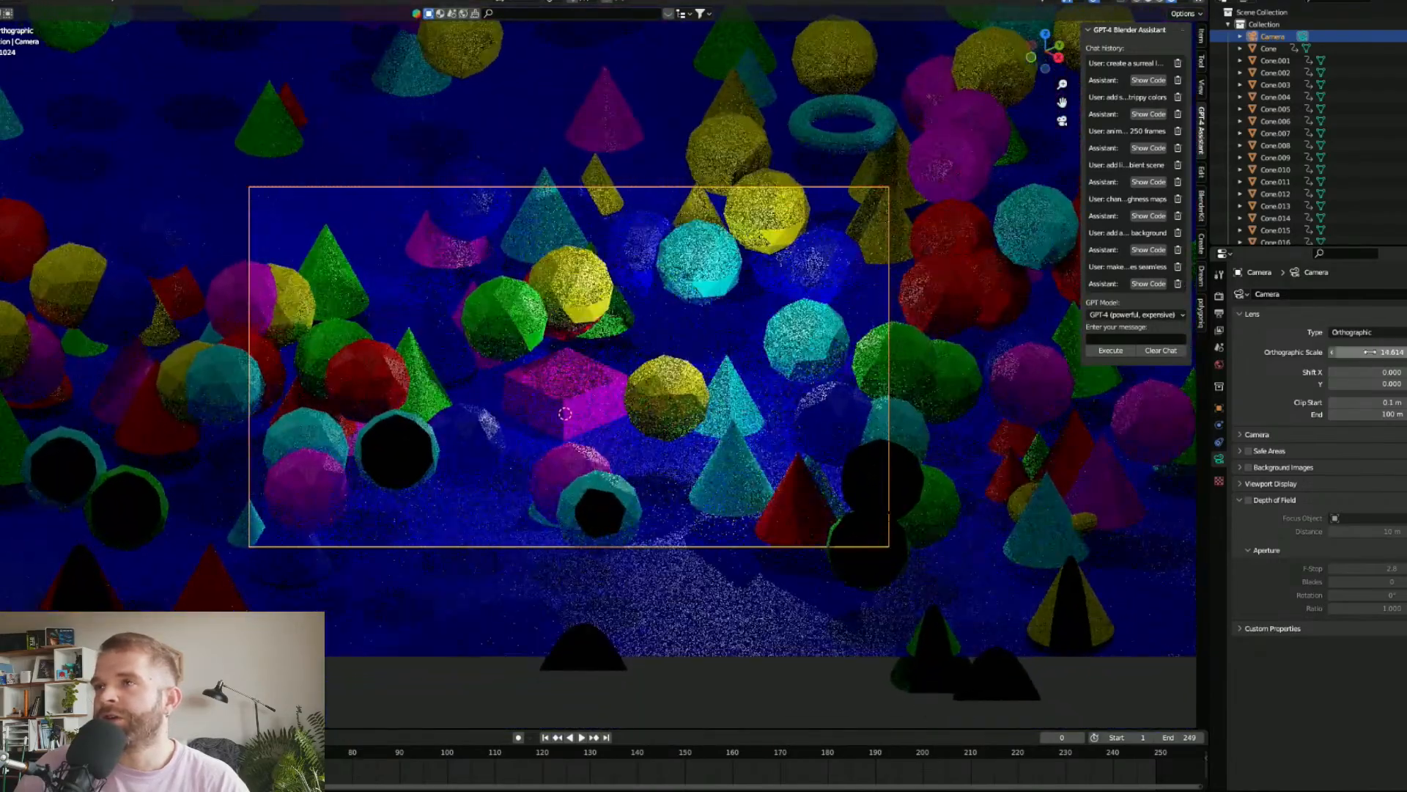
{"action": "key", "text": "i"}
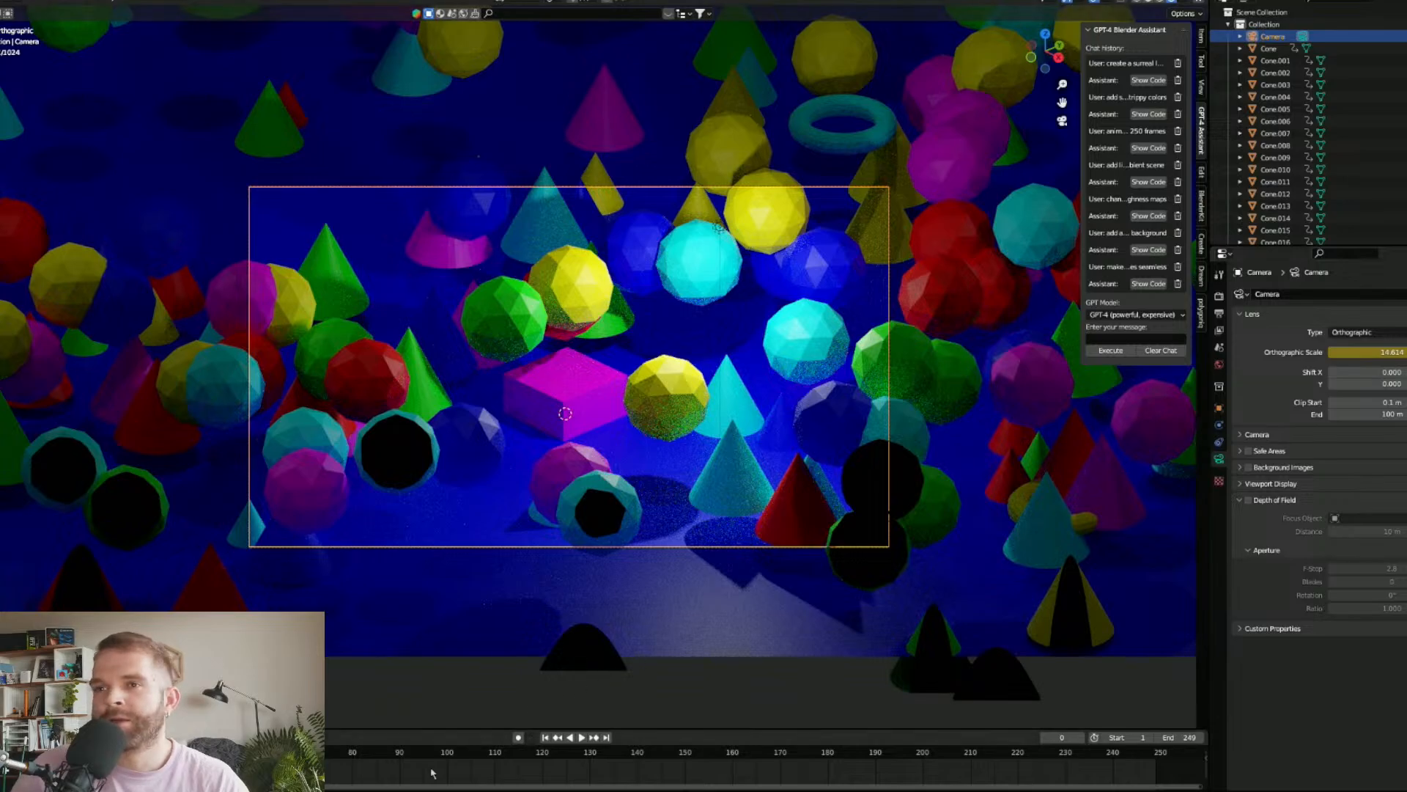
Step: Set the camera's orthographic scale to 7.614 and keyframe it at frame 250
{"action": "left_click_drag", "start_coordinate": [451, 764], "coordinate": [1160, 767]}
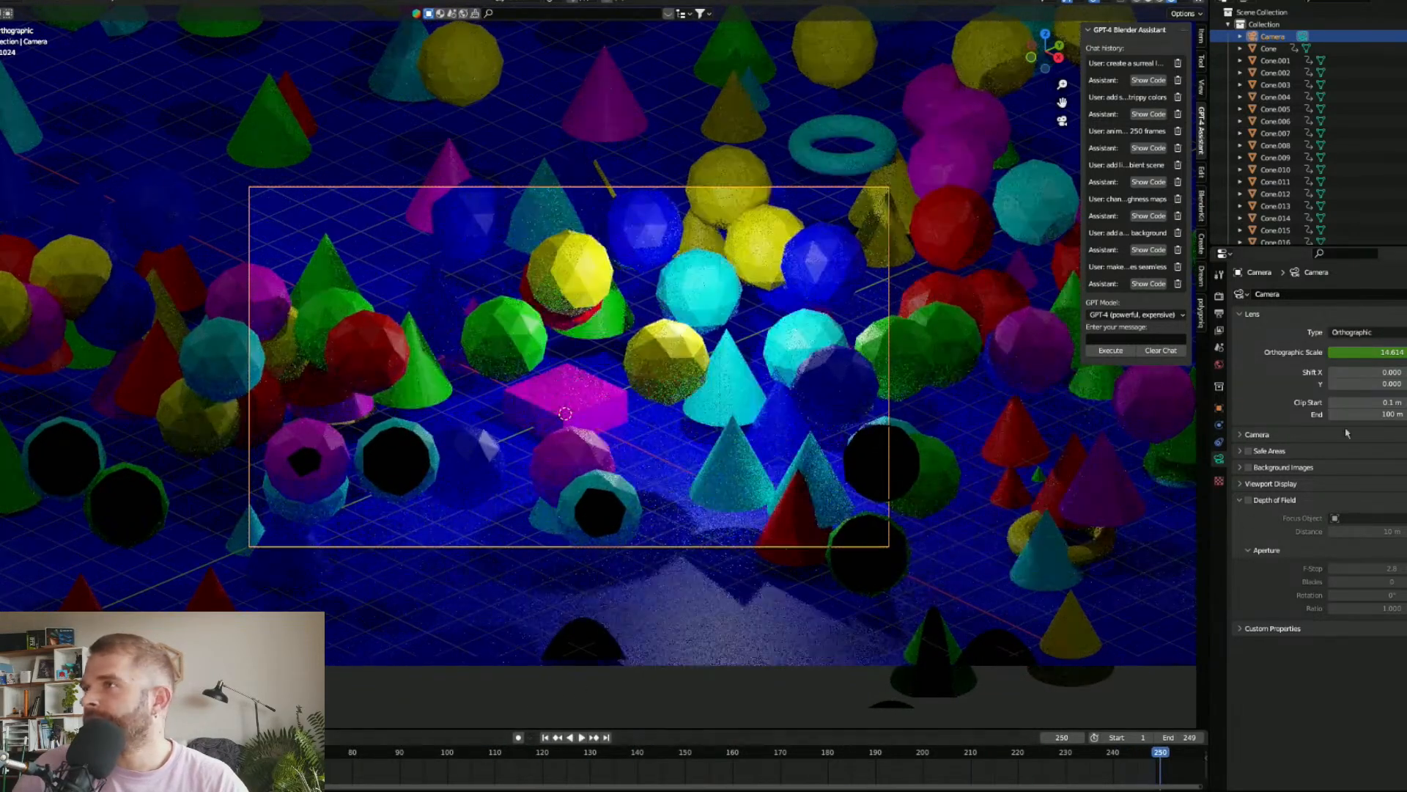
{"action": "left_click_drag", "start_coordinate": [1384, 352], "coordinate": [1320, 352]}
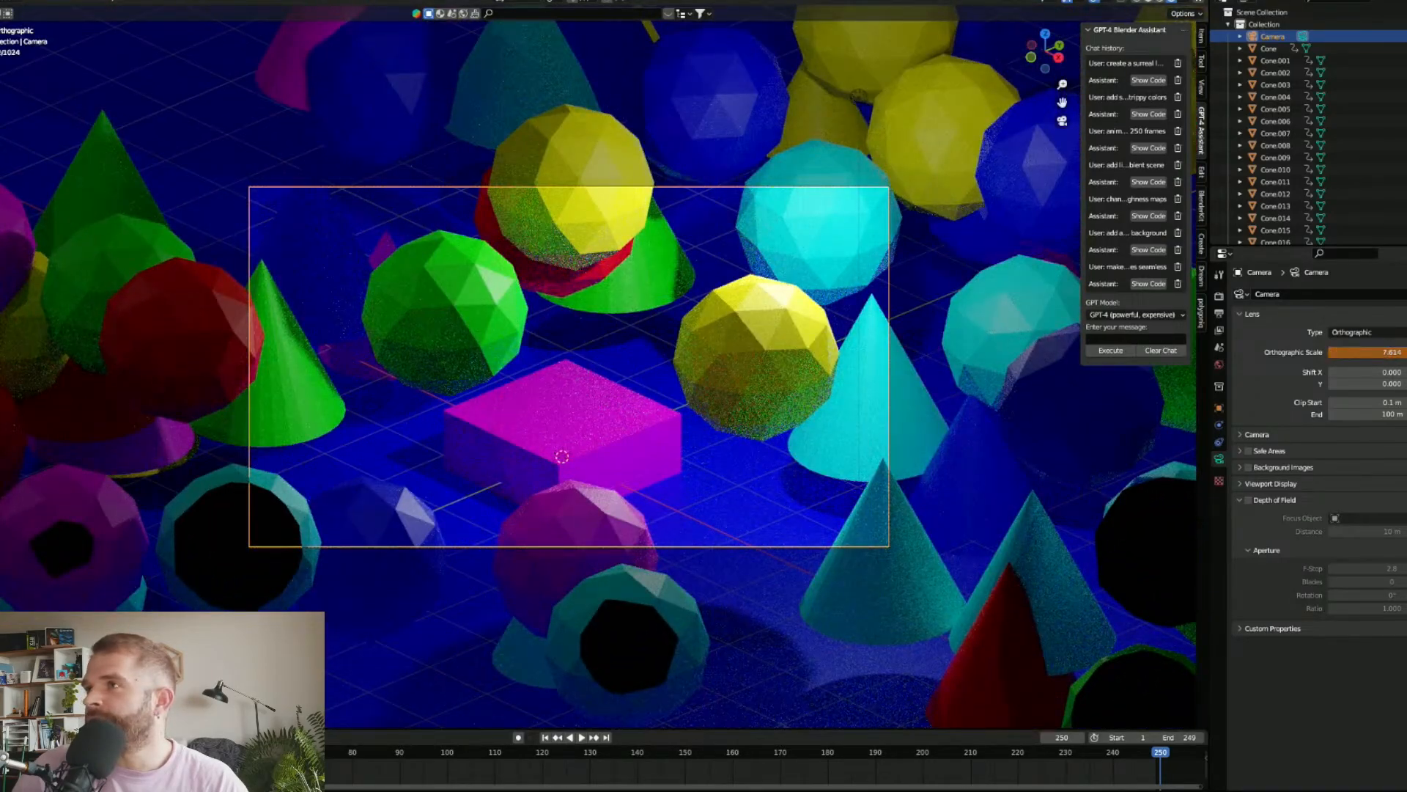
{"action": "key", "text": "i"}
Step: Play the animation to examine the camera zoom, and widen the assistant sidebar to read its full chat history
{"action": "left_click", "coordinate": [582, 737]}
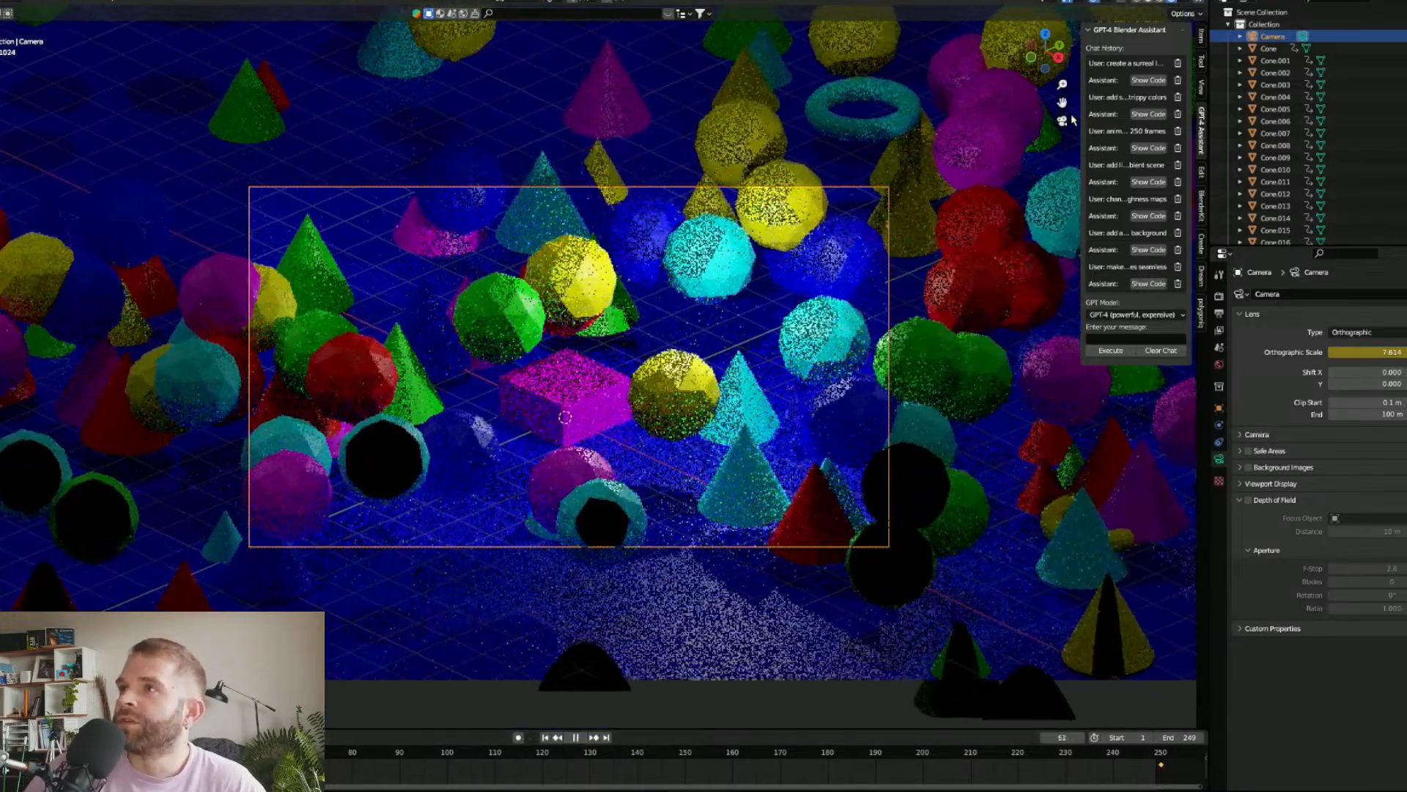
{"action": "left_click_drag", "start_coordinate": [1082, 160], "coordinate": [926, 160]}
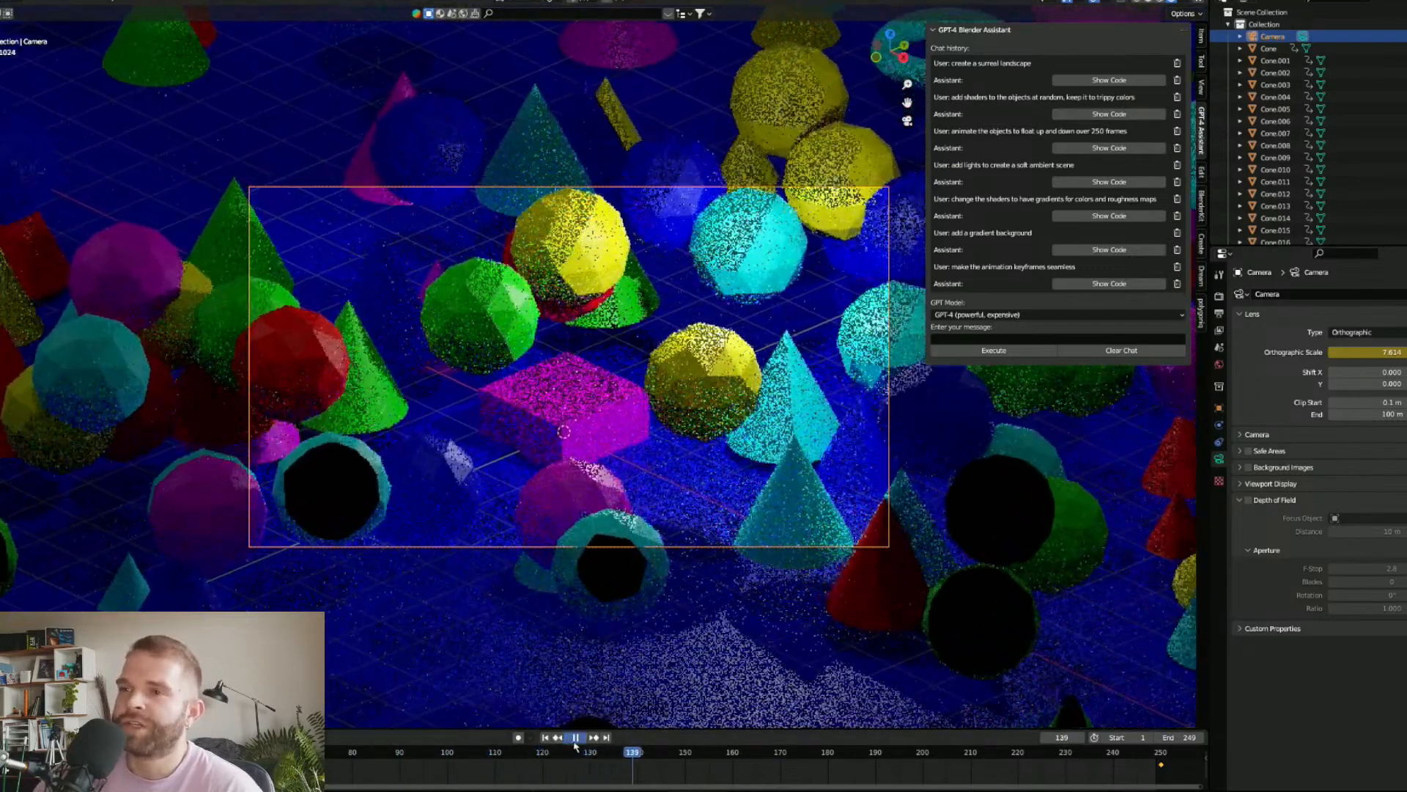
{"action": "key", "text": "space"}
Step: Select the ground plane and change the base color of its Color5 material to black
{"action": "left_click", "coordinate": [745, 637]}
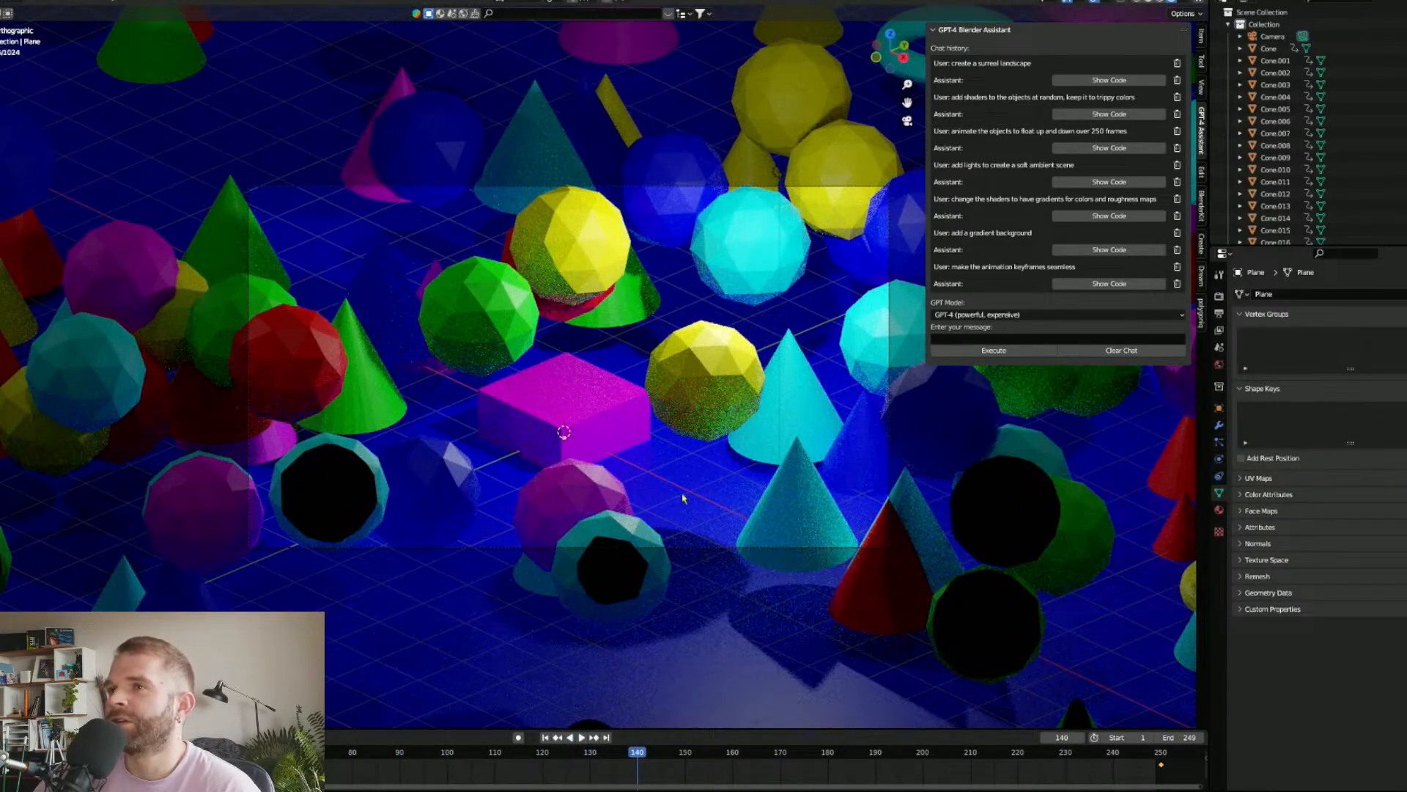
{"action": "left_click", "coordinate": [1219, 510]}
{"action": "left_click", "coordinate": [1356, 453]}
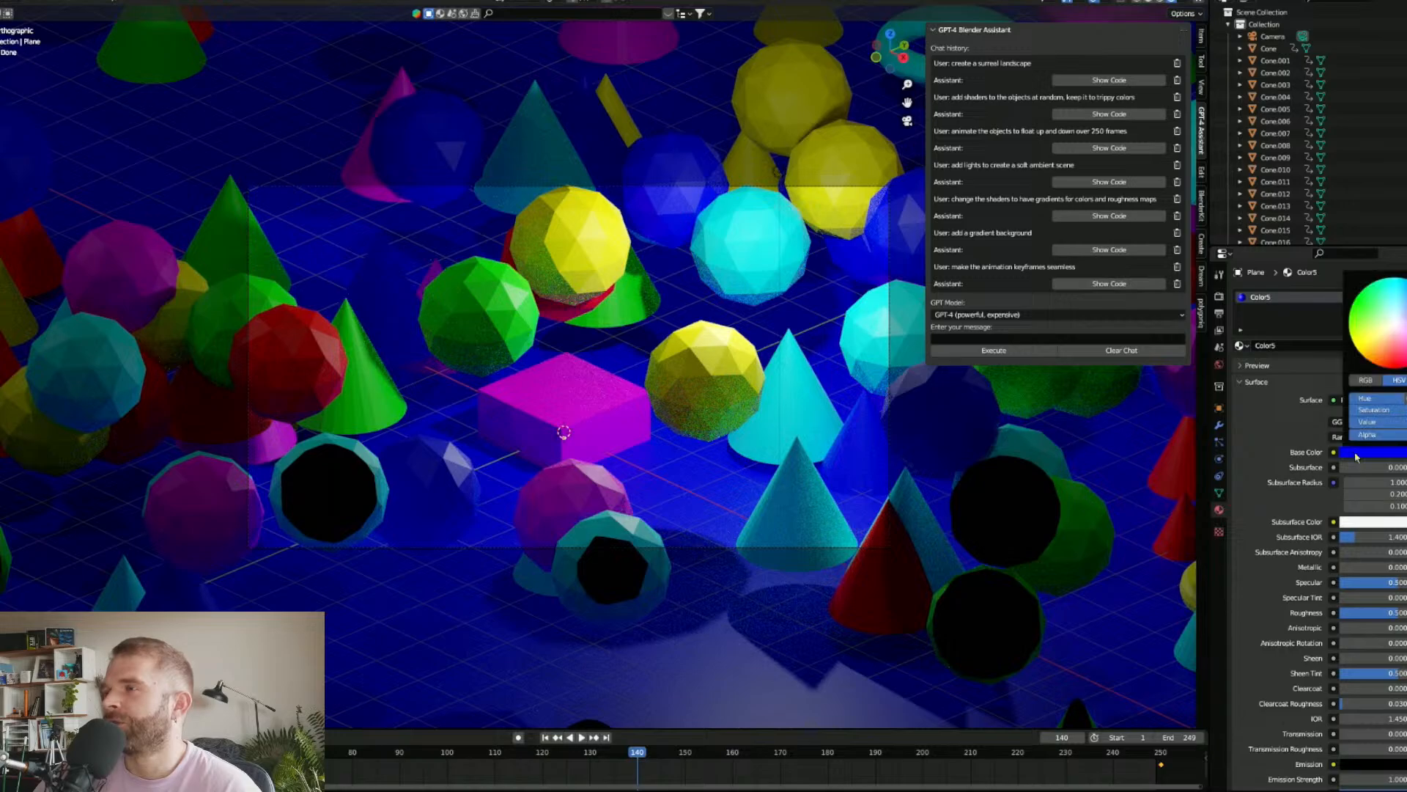
{"action": "left_click_drag", "start_coordinate": [1403, 422], "coordinate": [1352, 412]}
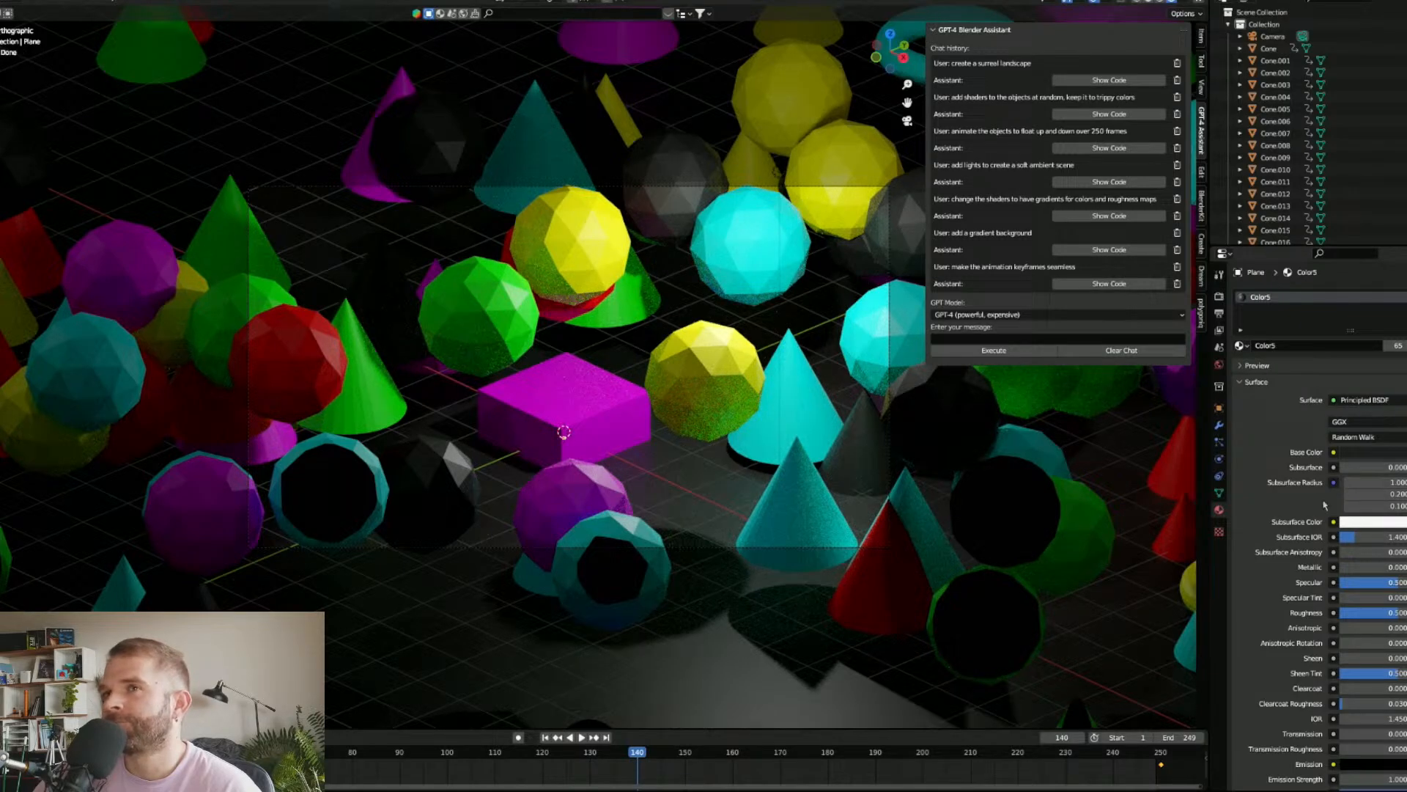
Step: Set the subsurface color of the plane's Color5 material to a saturated dark orange
{"action": "left_click", "coordinate": [1367, 526]}
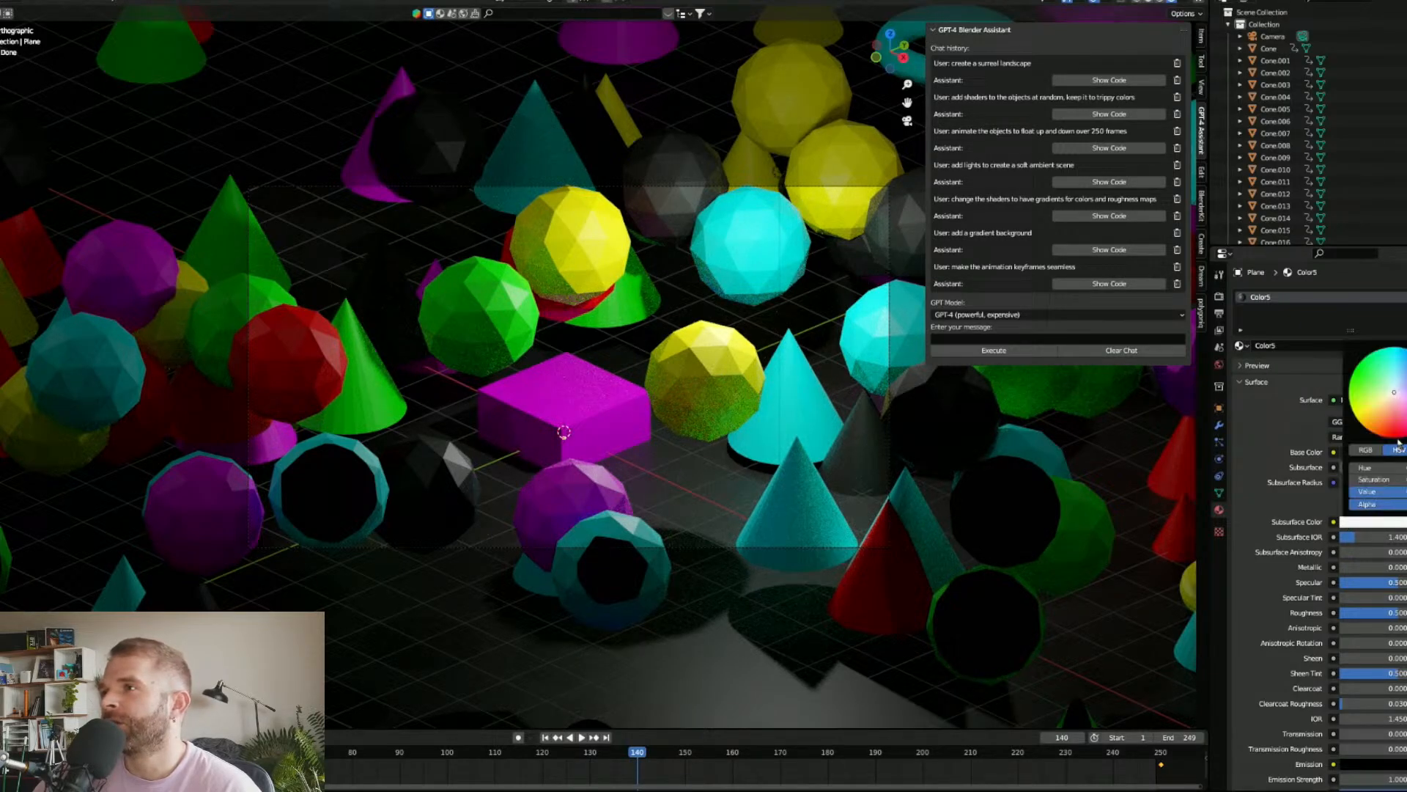
{"action": "left_click", "coordinate": [1375, 433]}
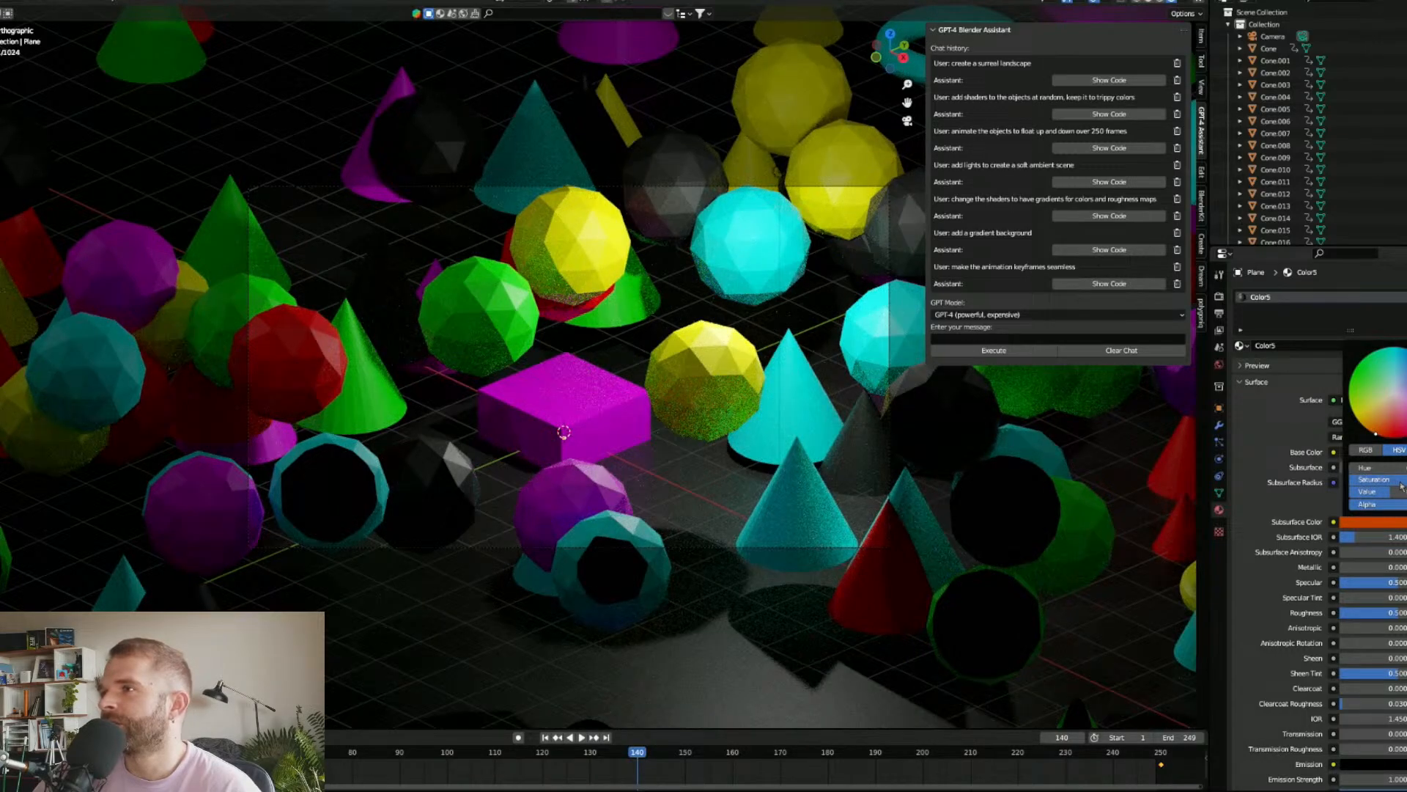
{"action": "mouse_move", "coordinate": [1404, 479]}
{"action": "left_mouse_down"}
{"action": "mouse_move", "coordinate": [1378, 479]}
{"action": "mouse_move", "coordinate": [1404, 479]}
{"action": "left_mouse_up"}
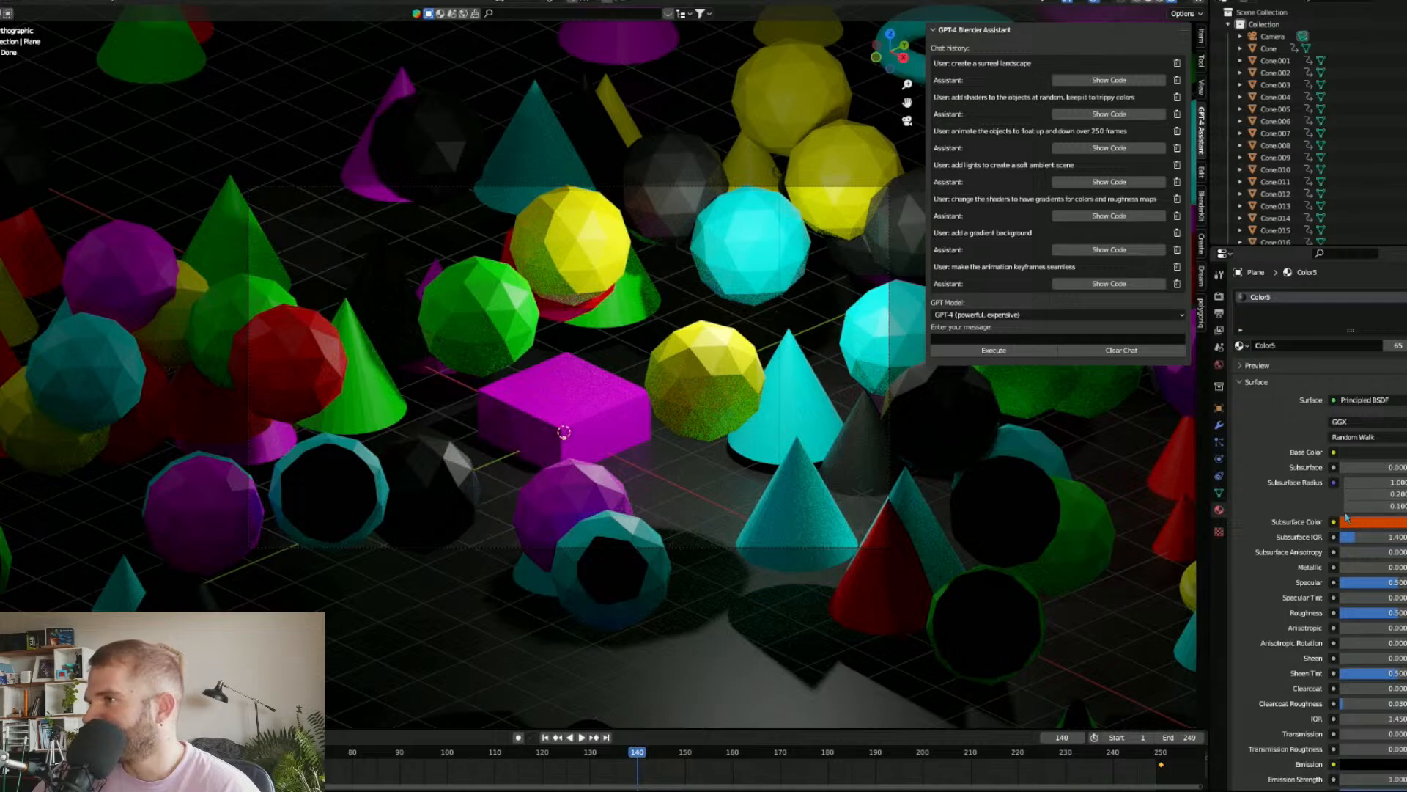
Step: Set the Color5 material's base color to bright orange and select the orange icosphere behind the yellow and cyan ones
{"action": "left_click", "coordinate": [1361, 453]}
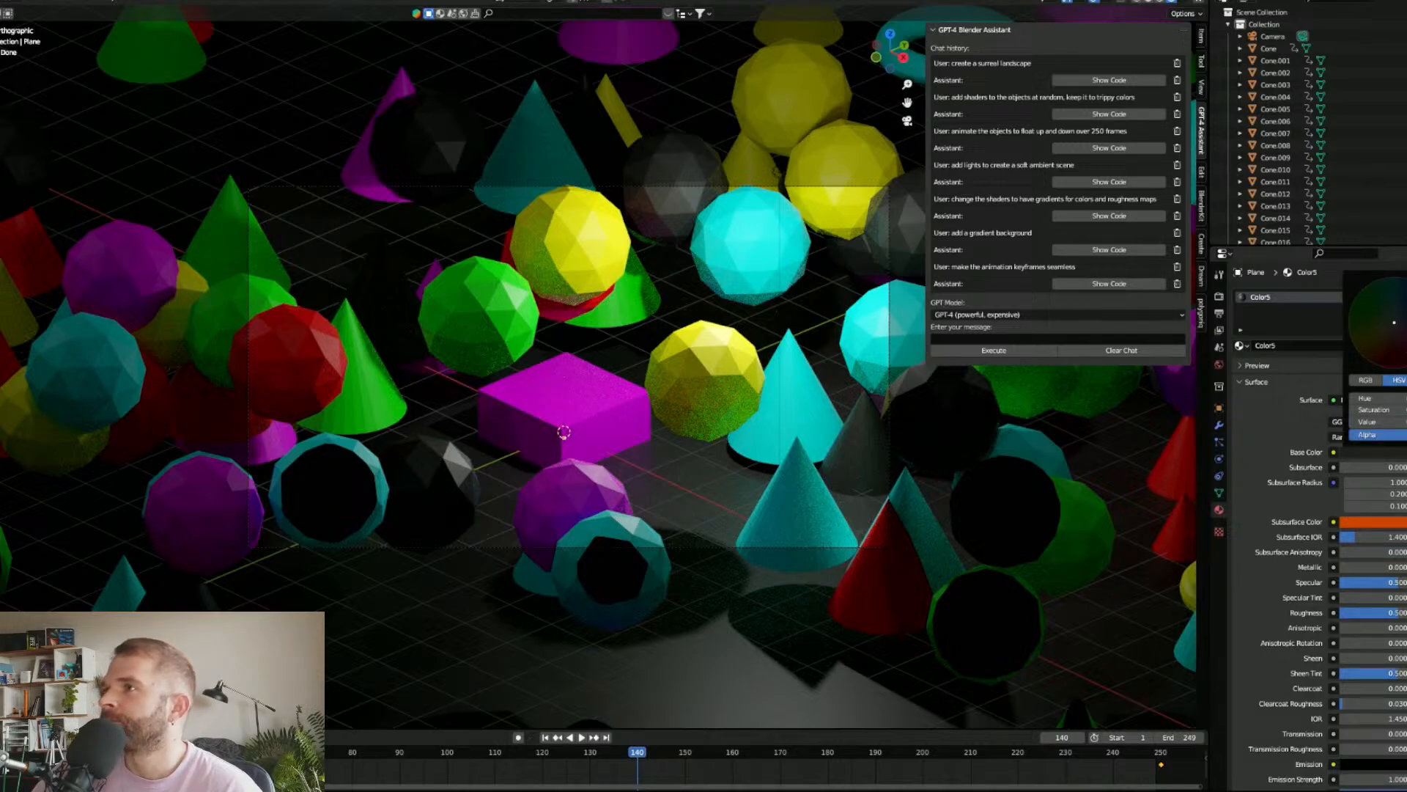
{"action": "left_click_drag", "start_coordinate": [1406, 365], "coordinate": [1406, 281]}
{"action": "mouse_move", "coordinate": [1387, 338]}
{"action": "left_mouse_down"}
{"action": "mouse_move", "coordinate": [1369, 358]}
{"action": "mouse_move", "coordinate": [1383, 366]}
{"action": "mouse_move", "coordinate": [1369, 359]}
{"action": "left_mouse_up"}
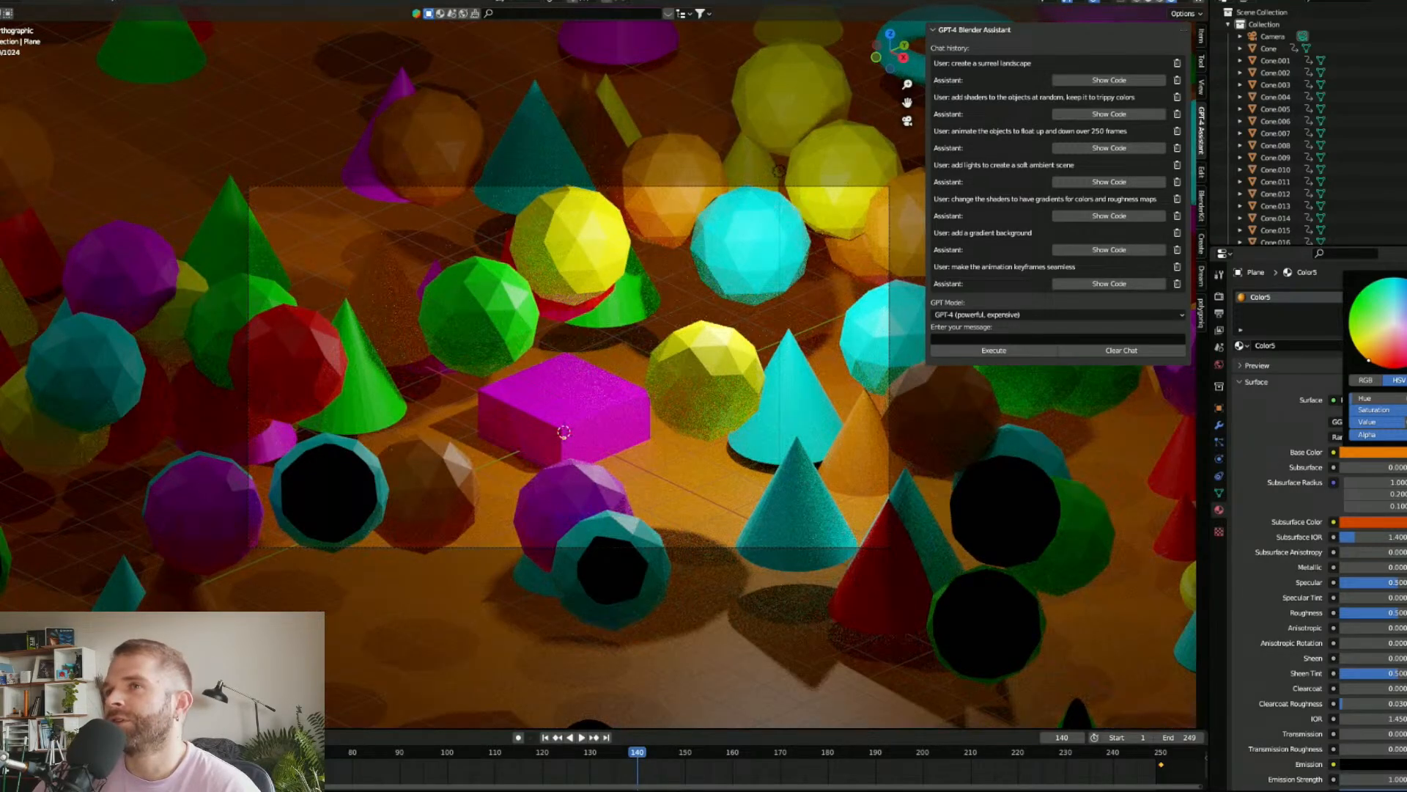
{"action": "left_click", "coordinate": [620, 264]}
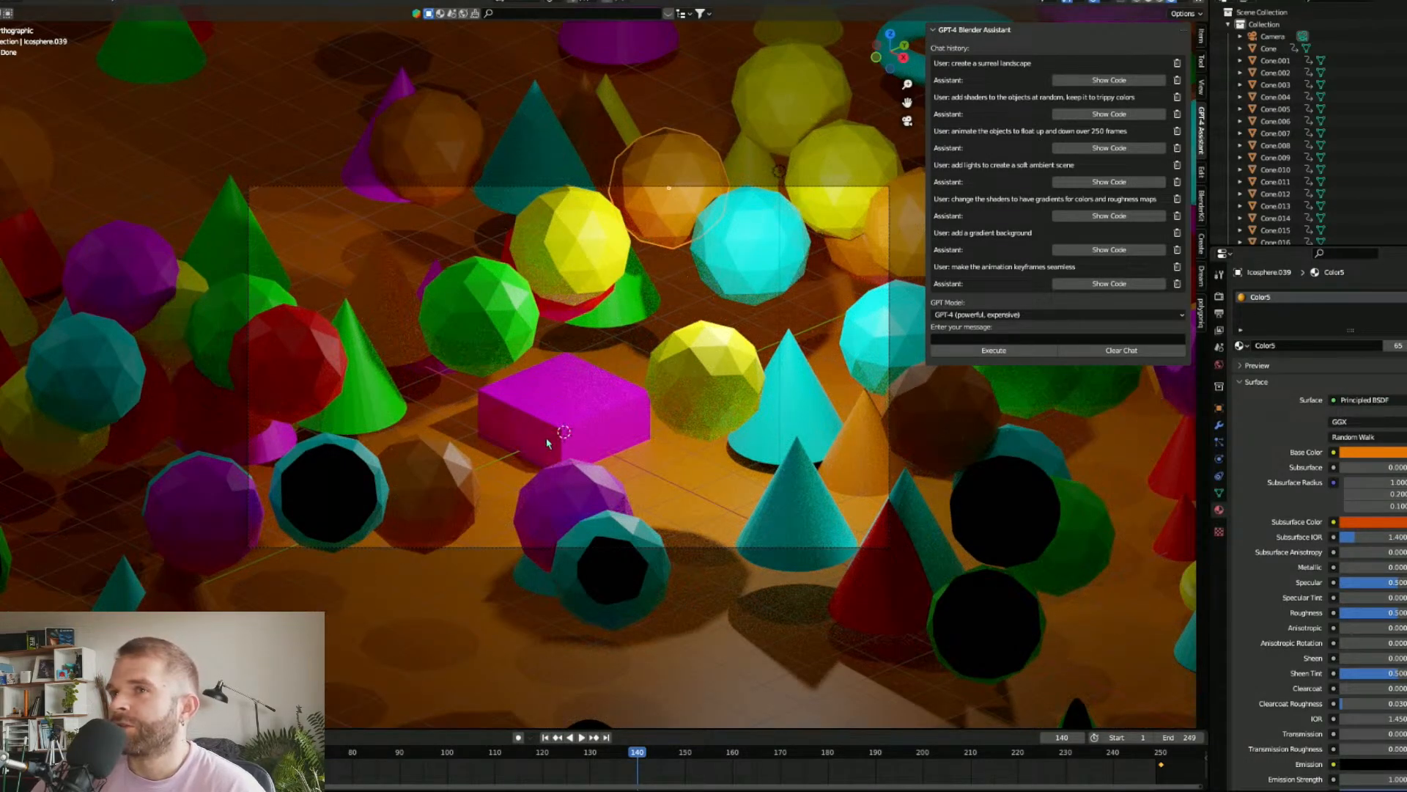
{"action": "scroll", "coordinate": [543, 393], "scroll_direction": "up", "scroll_amount": 5}
{"action": "scroll", "coordinate": [586, 470], "scroll_direction": "down", "scroll_amount": 5}
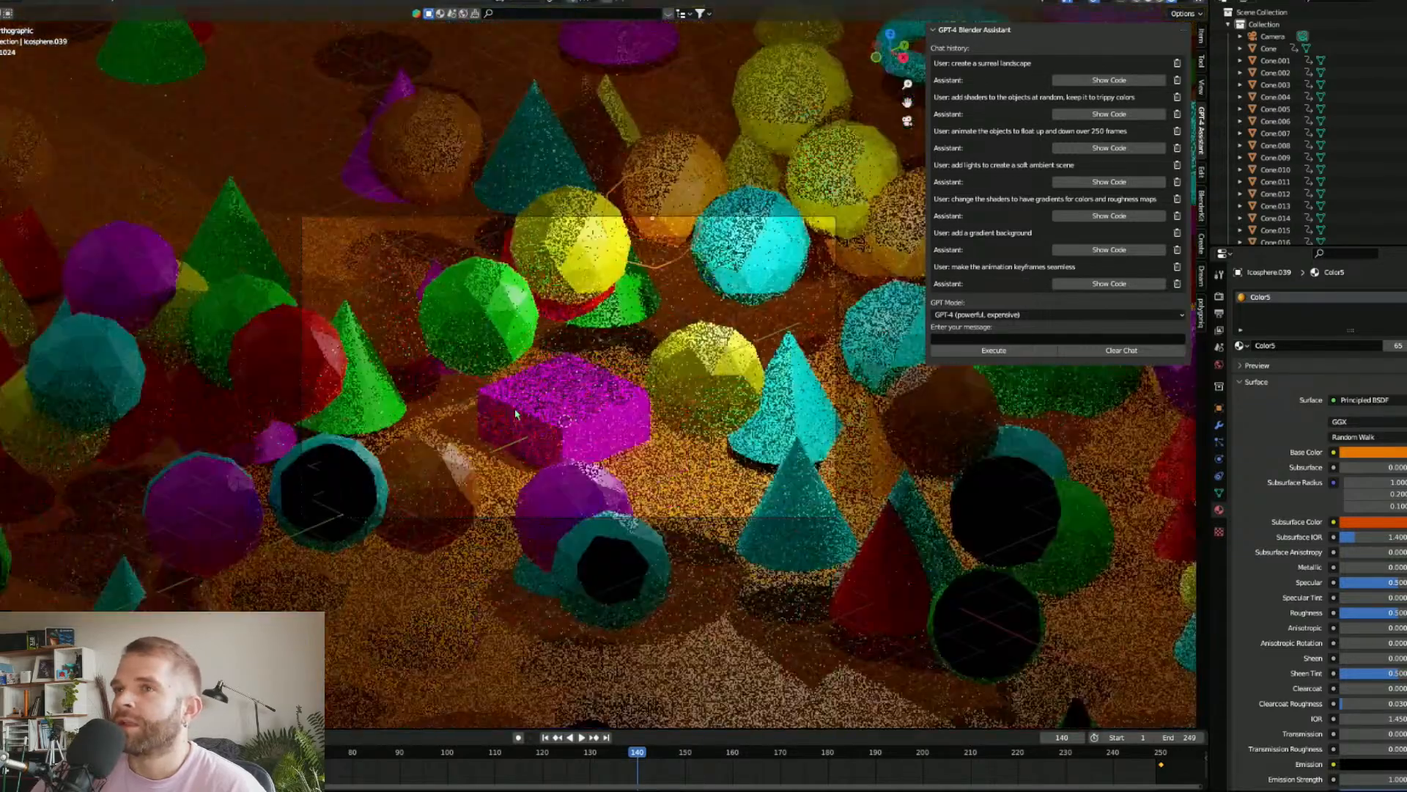
{"action": "scroll", "coordinate": [614, 513], "scroll_direction": "up", "scroll_amount": 1}
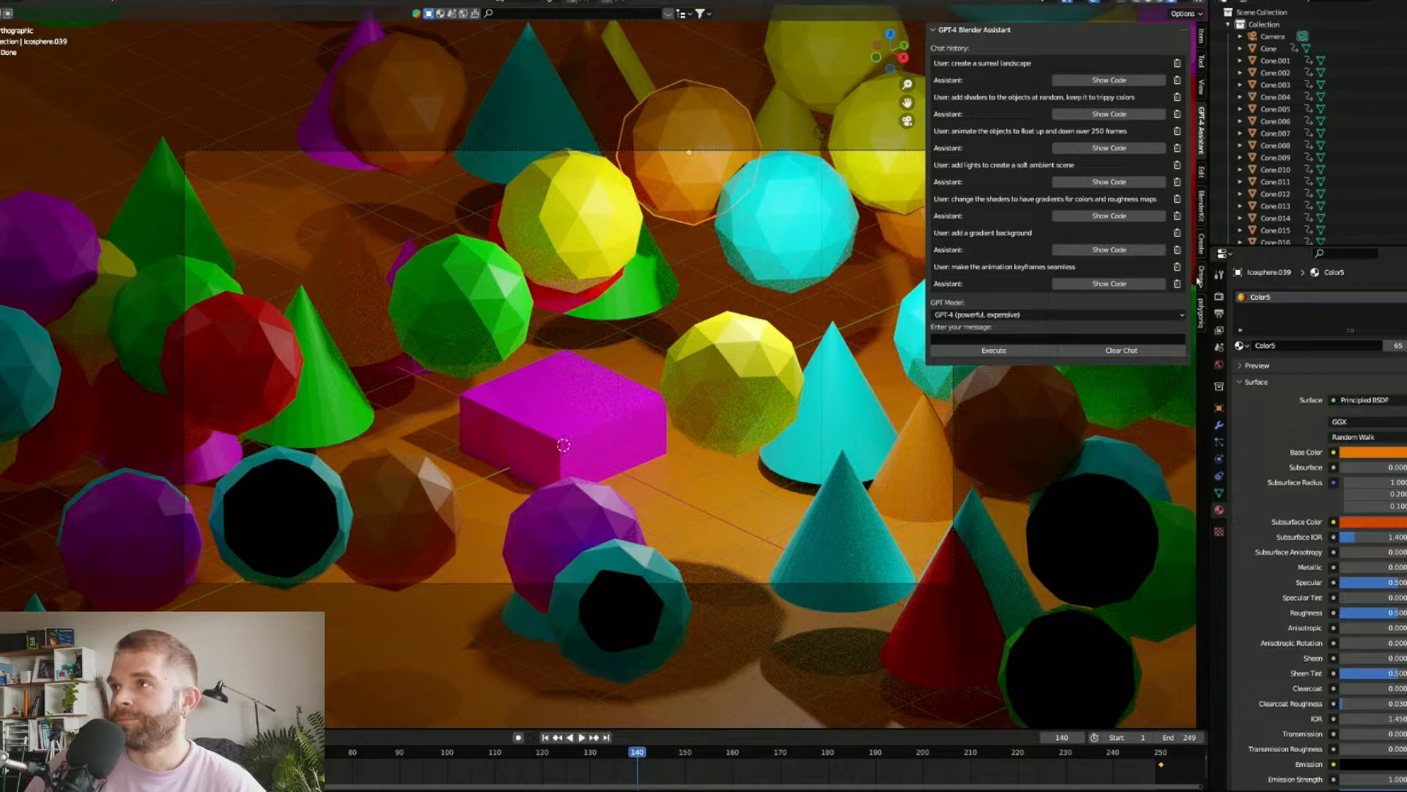
Step: Search the BlenderKit model library for "toy" and preview the toy train model
{"action": "left_click", "coordinate": [1203, 211]}
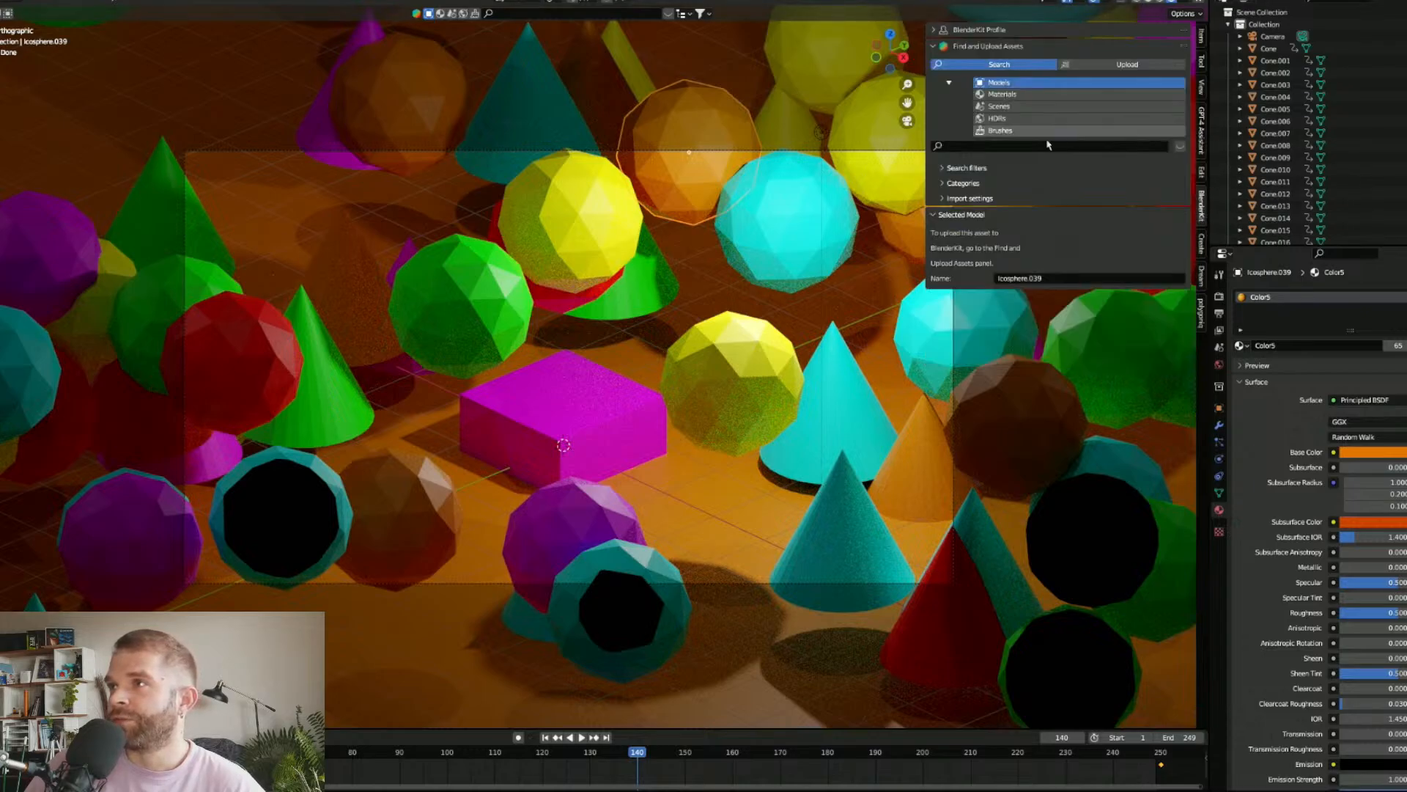
{"action": "left_click", "coordinate": [990, 149]}
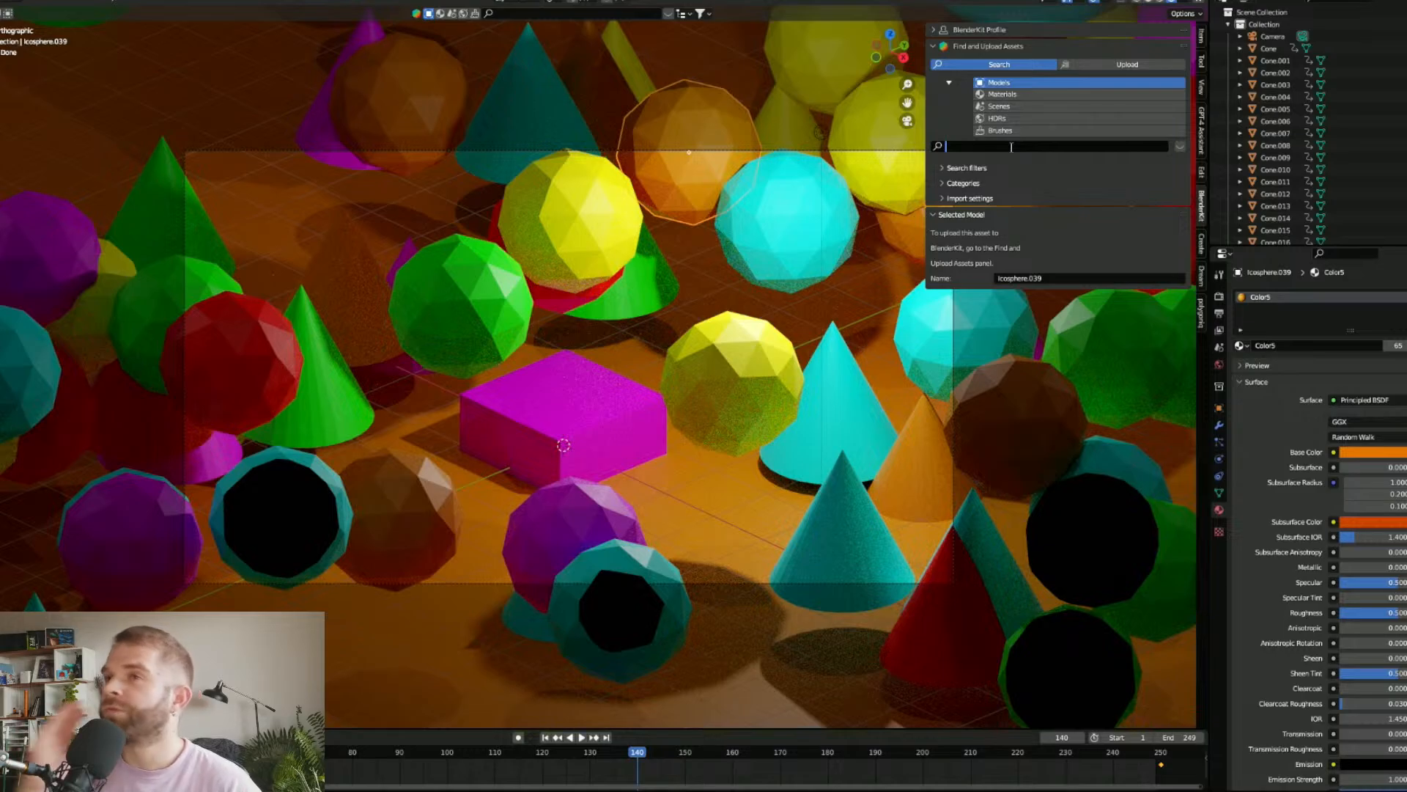
{"action": "type", "text": "toy"}
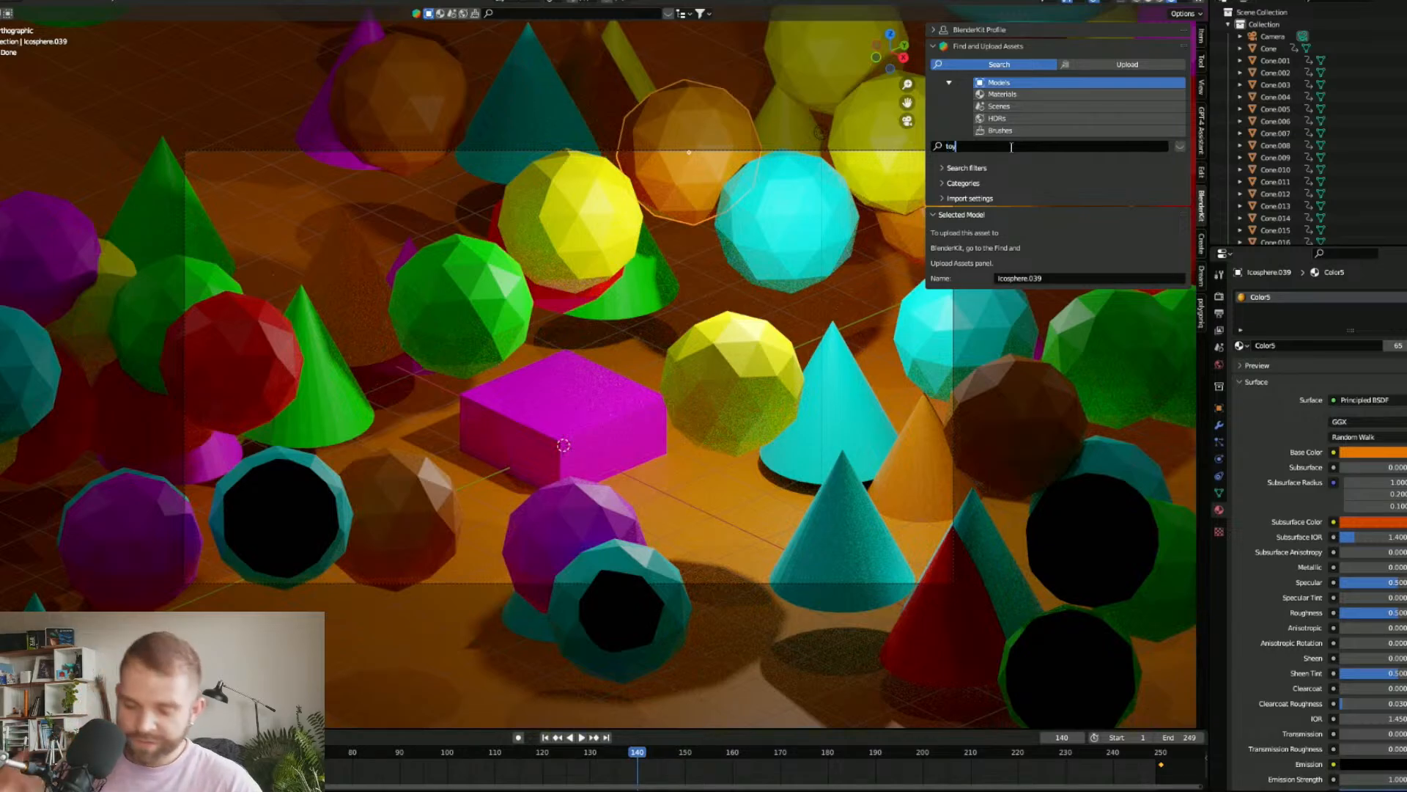
{"action": "key", "text": "Return"}
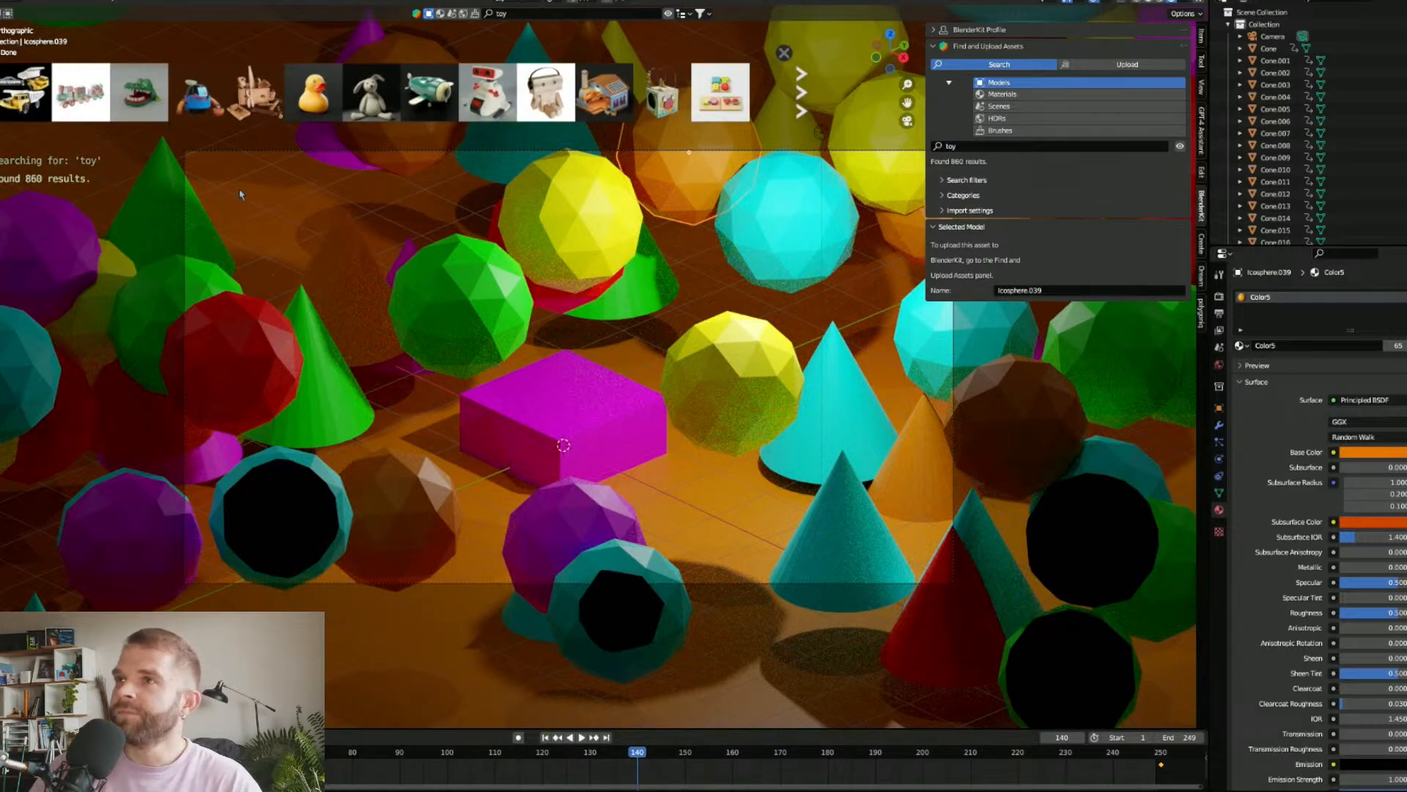
{"action": "mouse_move", "coordinate": [77, 99]}
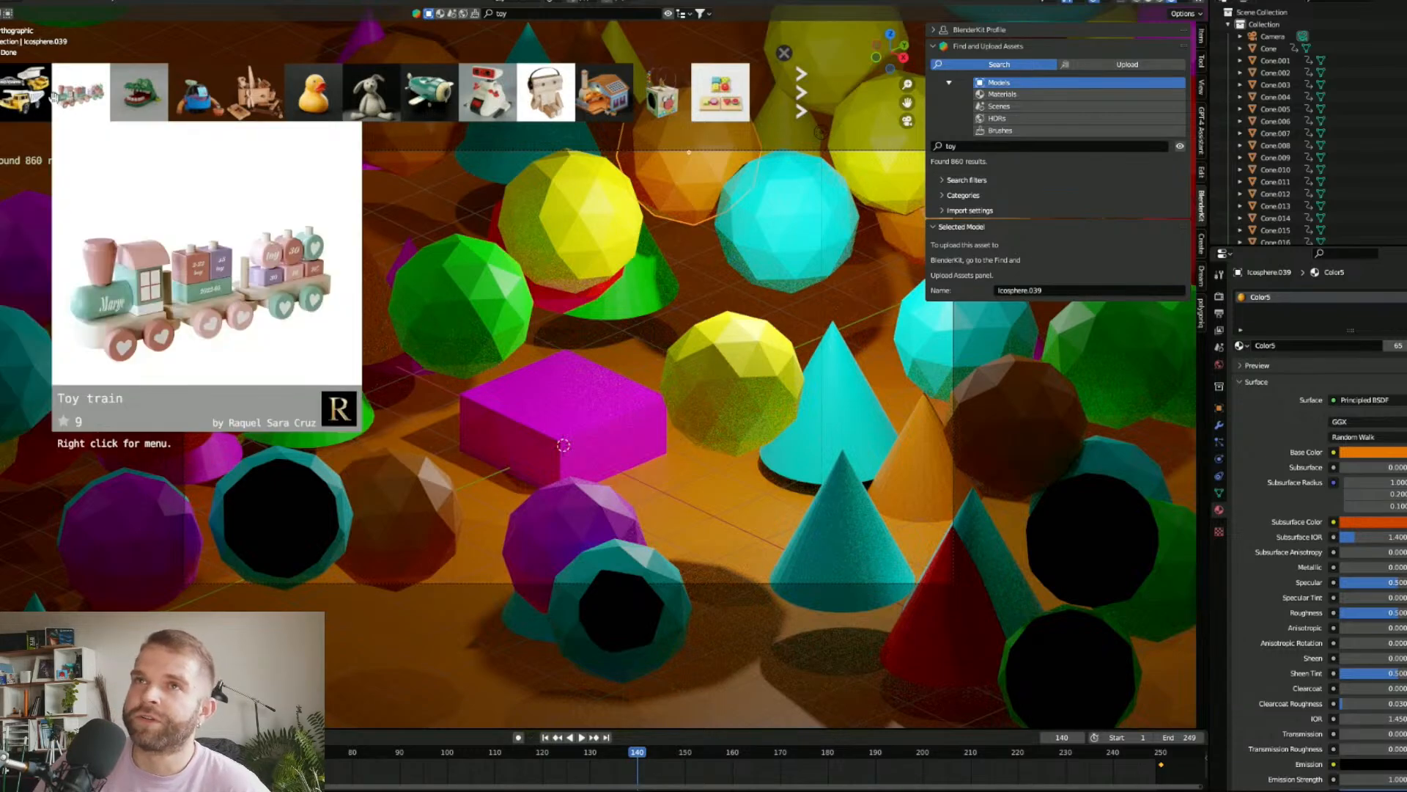
Step: Browse the BlenderKit "toy" model results, previewing candidates such as the rubber duck, wooden train and nutcracker soldier
{"action": "mouse_move", "coordinate": [288, 91]}
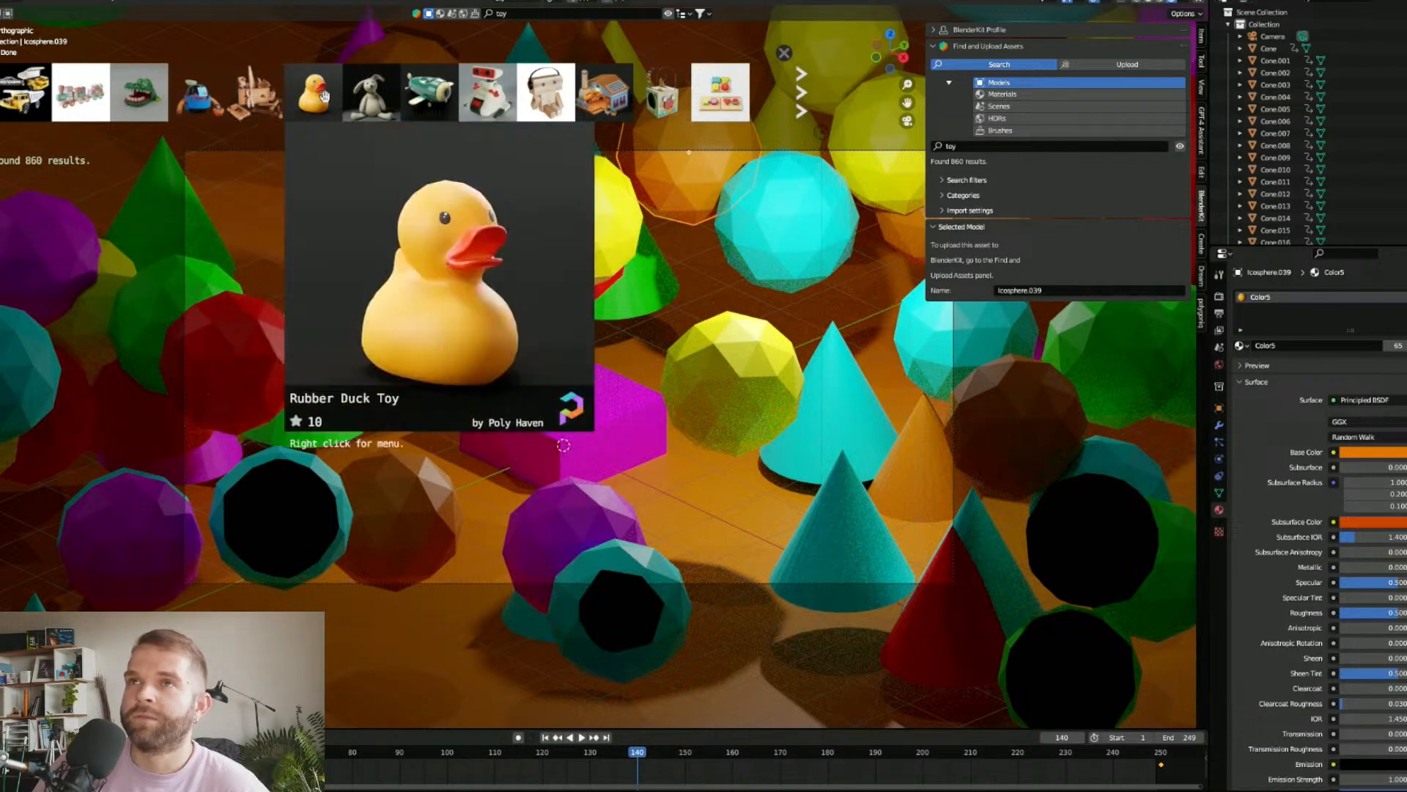
{"action": "mouse_move", "coordinate": [327, 108]}
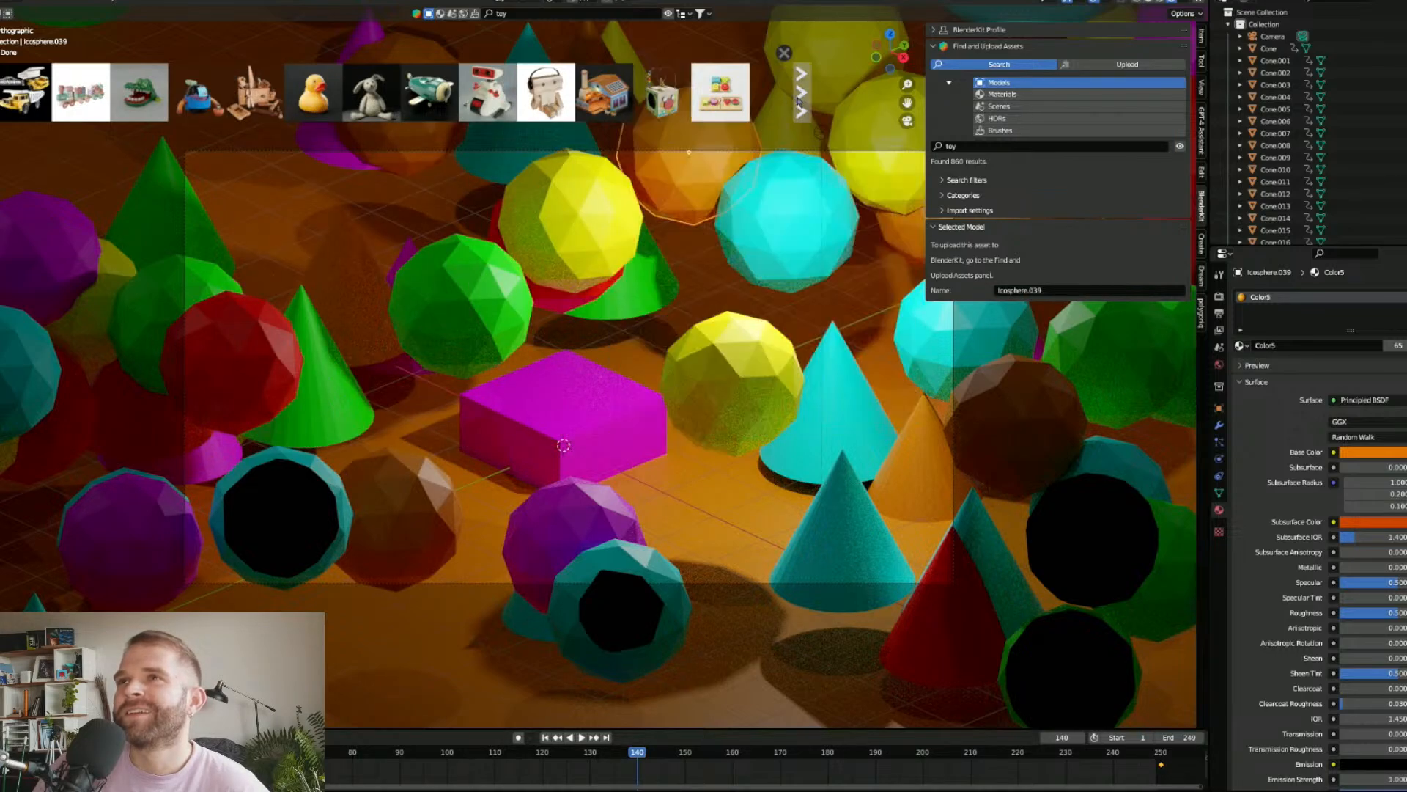
{"action": "left_click", "coordinate": [801, 94]}
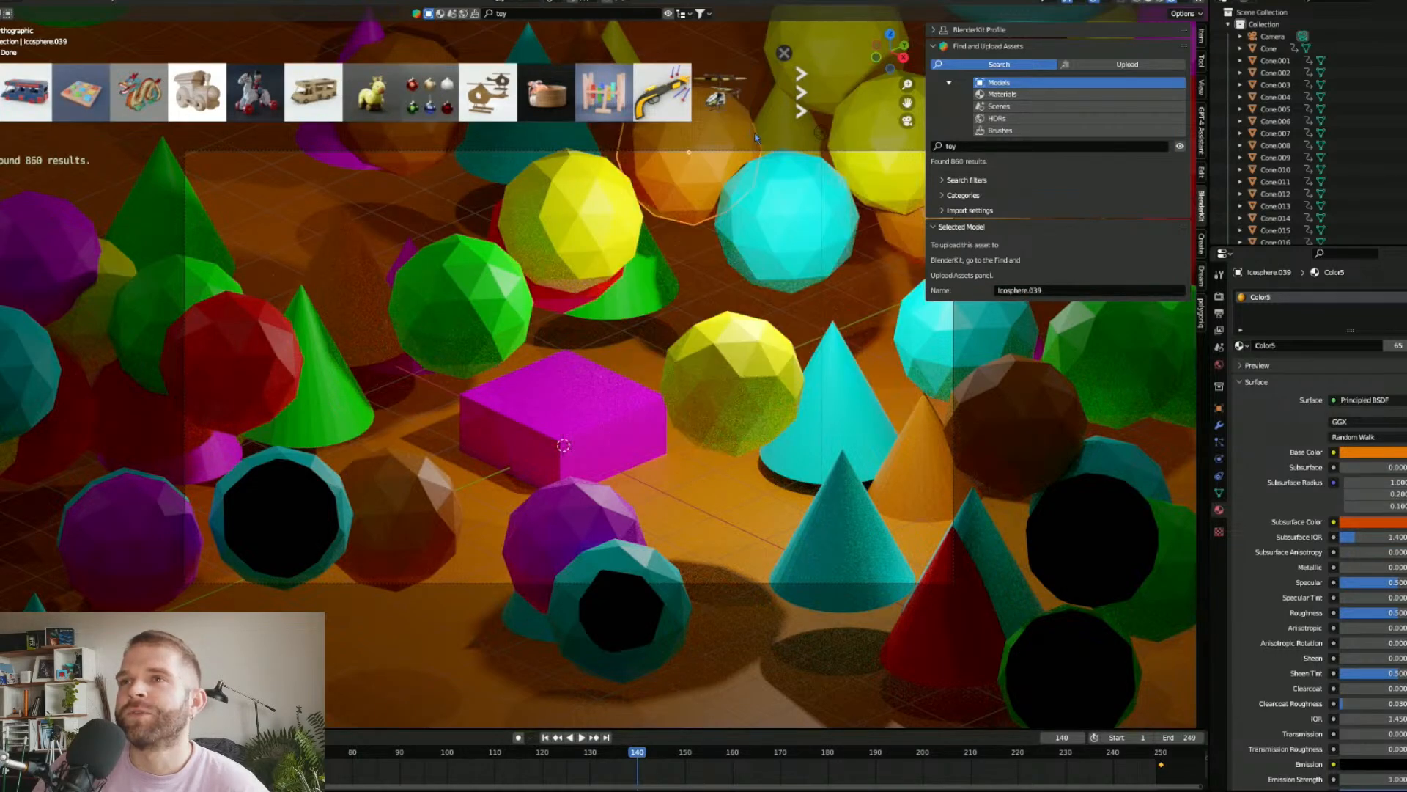
{"action": "mouse_move", "coordinate": [626, 103]}
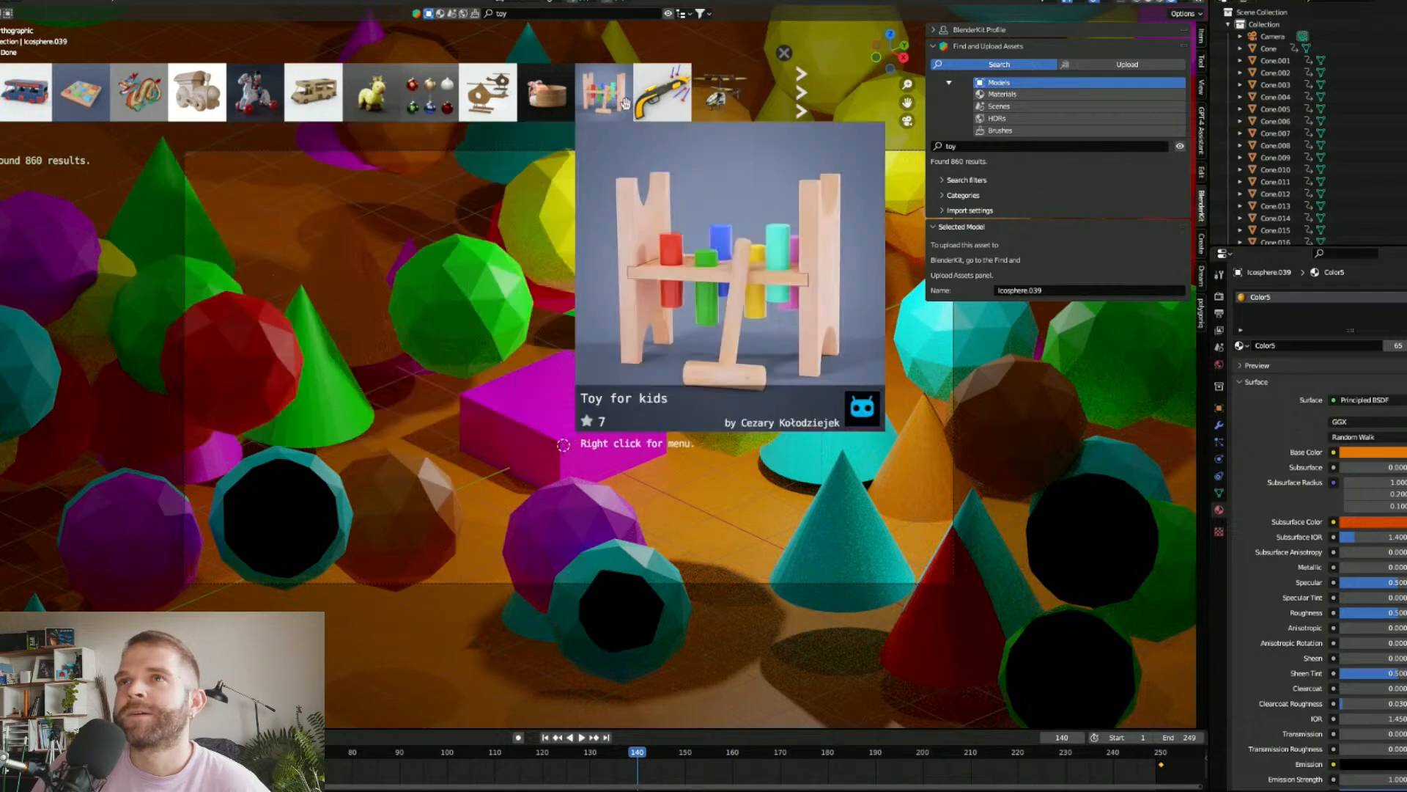
{"action": "left_click", "coordinate": [801, 94]}
{"action": "mouse_move", "coordinate": [265, 86]}
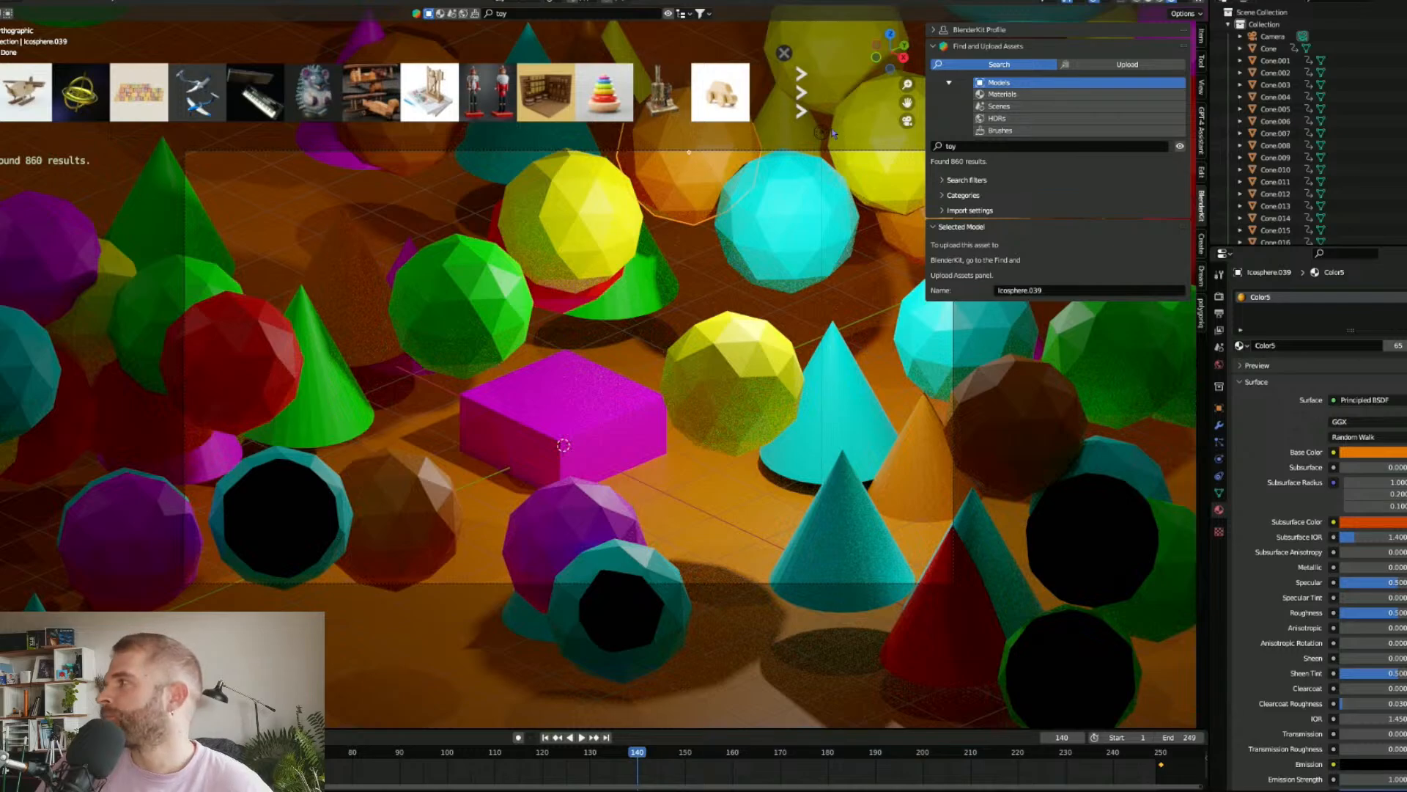
{"action": "left_click", "coordinate": [801, 92]}
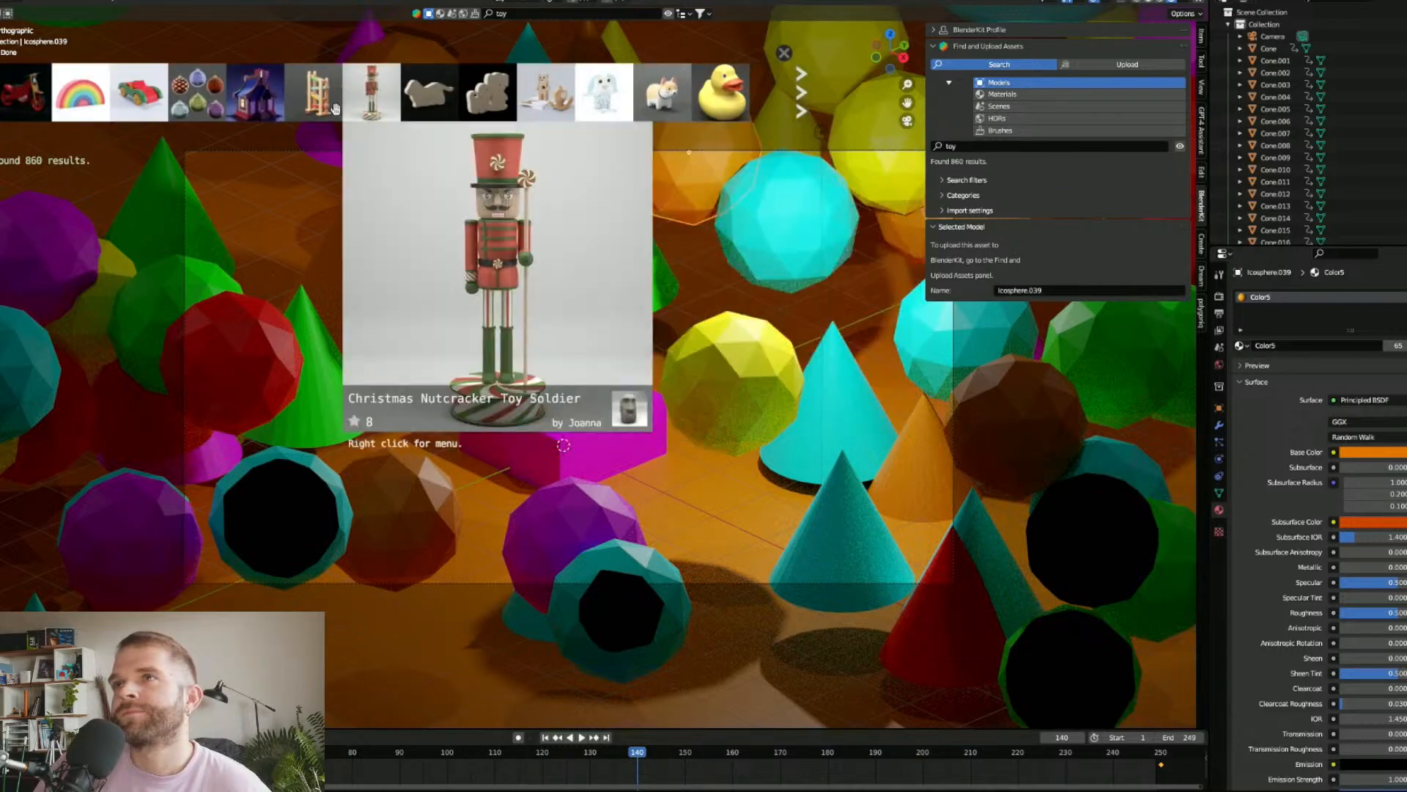
{"action": "mouse_move", "coordinate": [33, 108]}
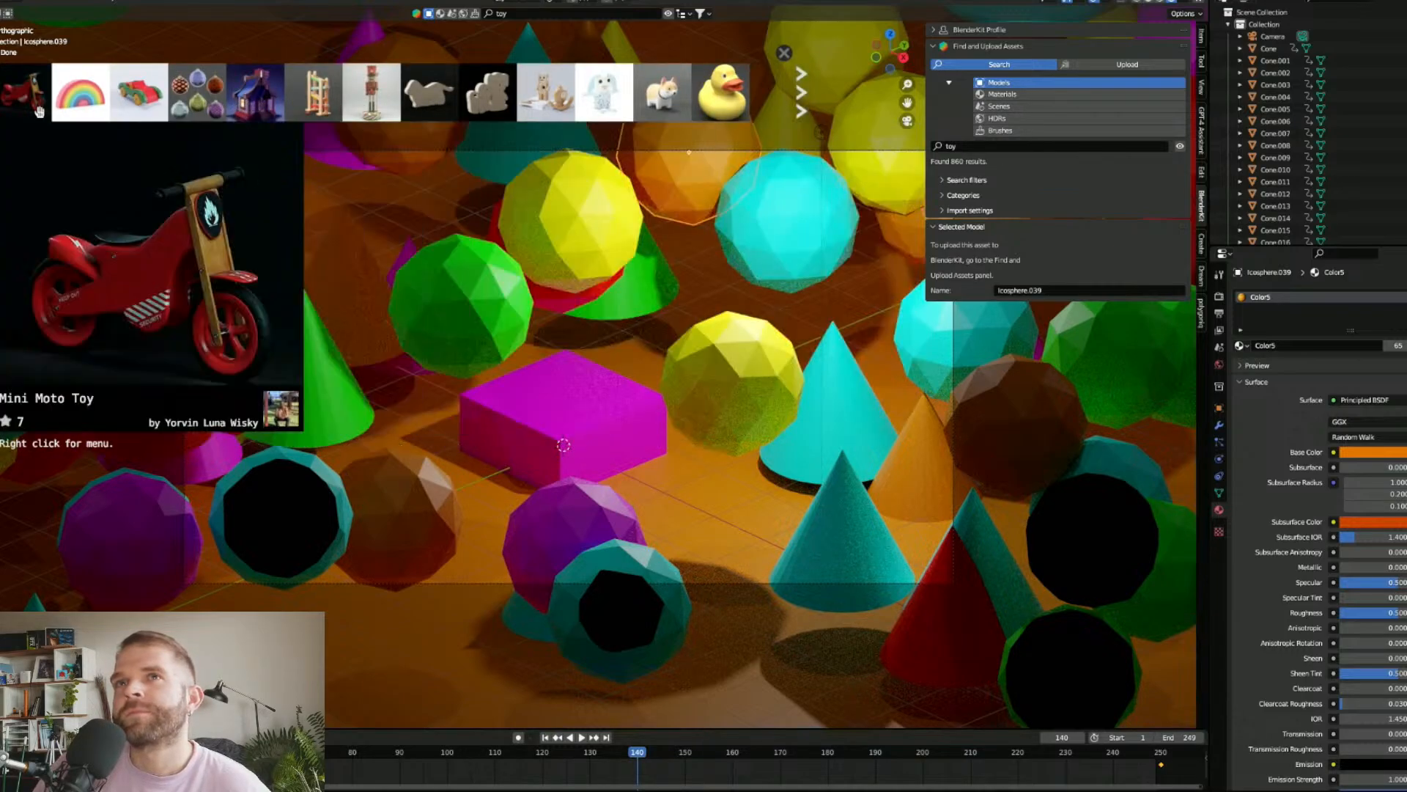
{"action": "left_click", "coordinate": [1, 92]}
{"action": "left_click", "coordinate": [1, 93]}
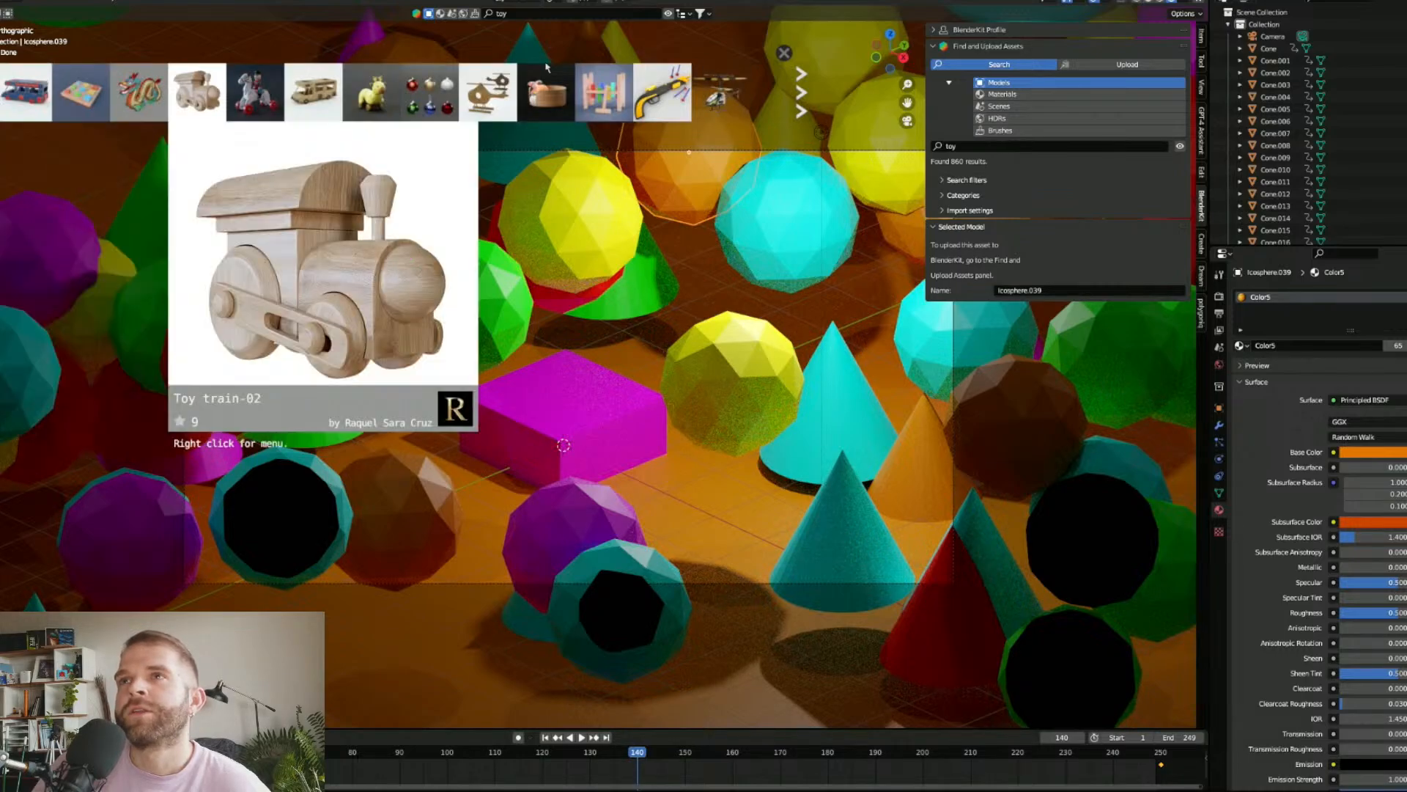
Step: Import the "Montessori toy for children wheel sorter" model from BlenderKit onto the top face of the magenta cube
{"action": "left_click", "coordinate": [805, 76]}
{"action": "left_click_drag", "start_coordinate": [608, 89], "coordinate": [576, 379]}
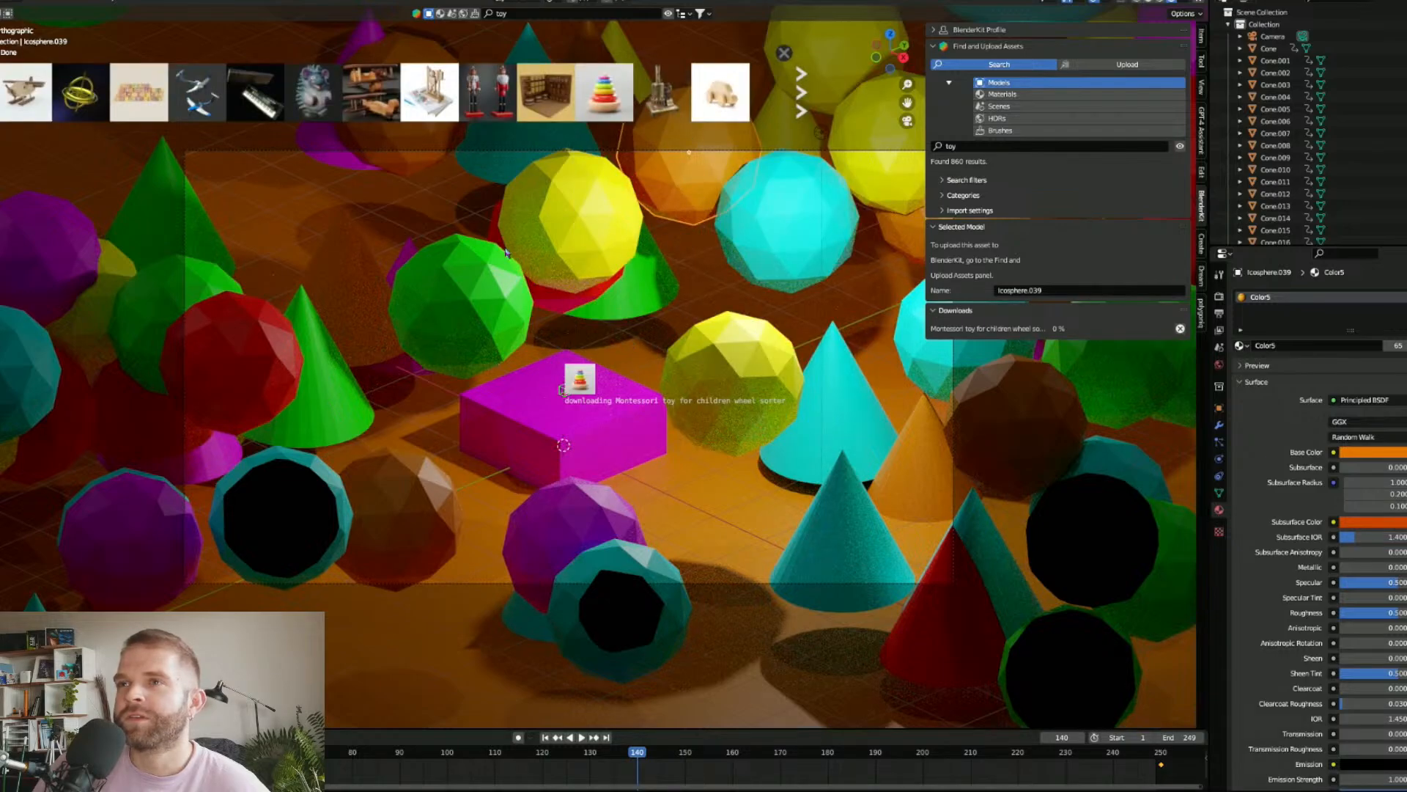
{"action": "left_click", "coordinate": [580, 233]}
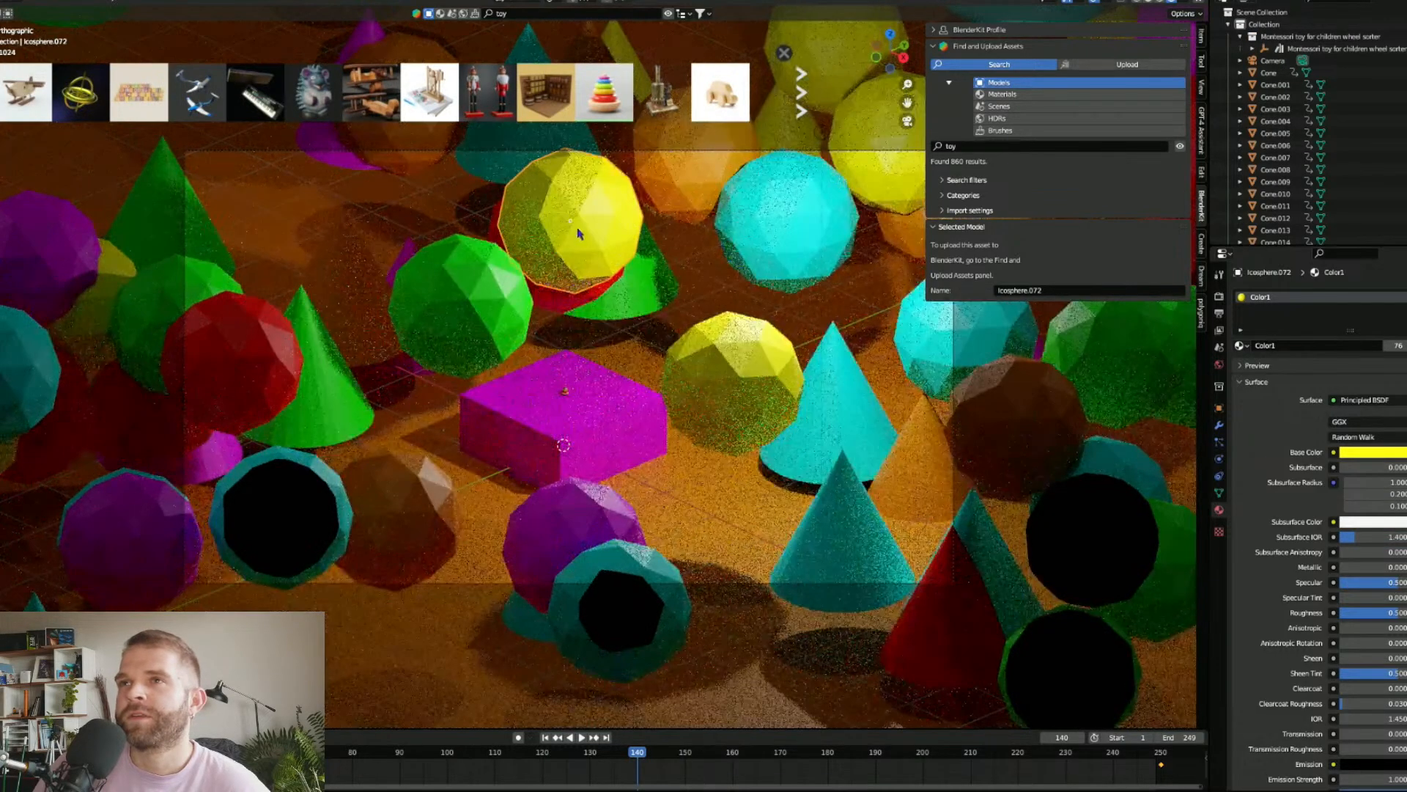
{"action": "left_click", "coordinate": [572, 402]}
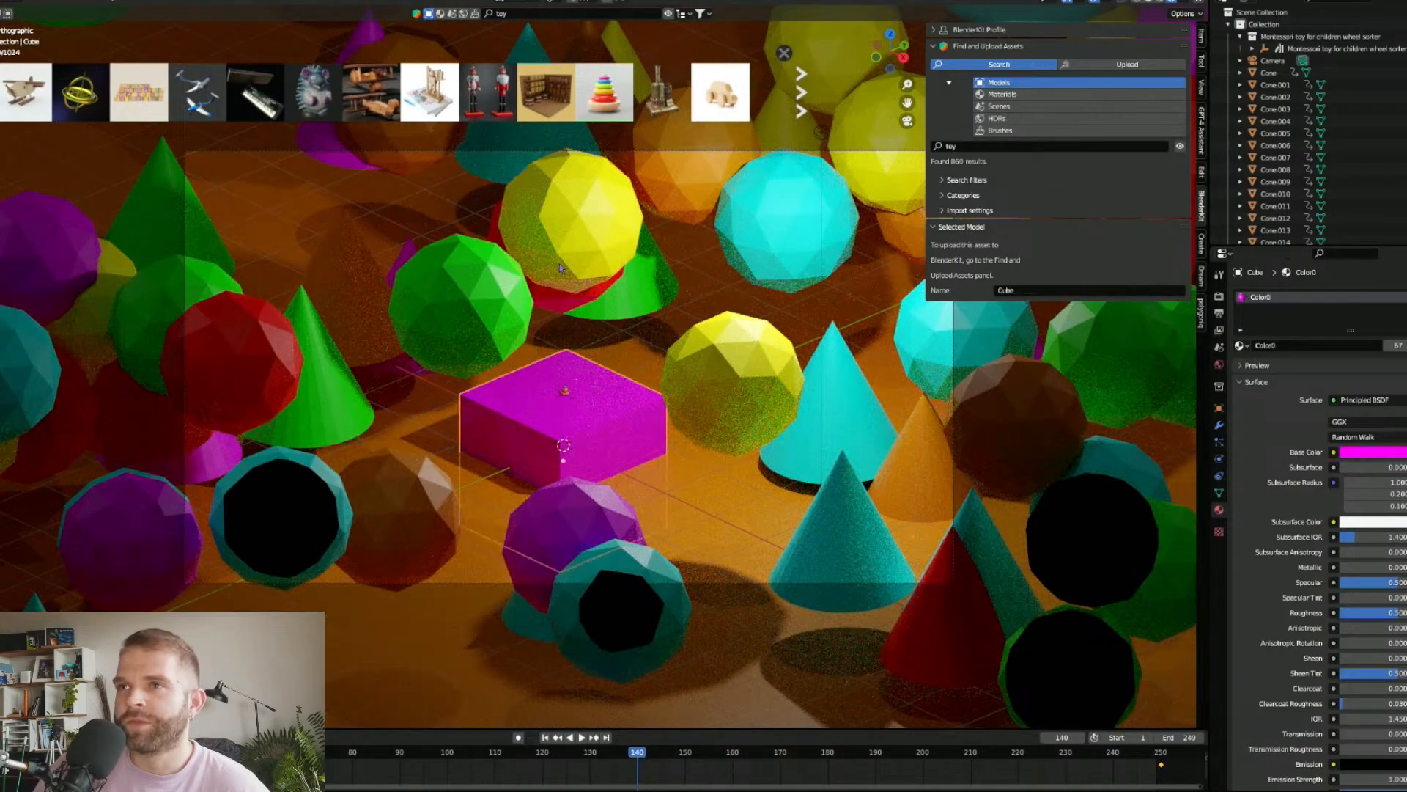
Step: Delete the yellow, green and red icospheres directly behind the magenta cube
{"action": "left_click", "coordinate": [565, 225]}
{"action": "key", "text": "Delete"}
{"action": "left_click", "coordinate": [461, 304]}
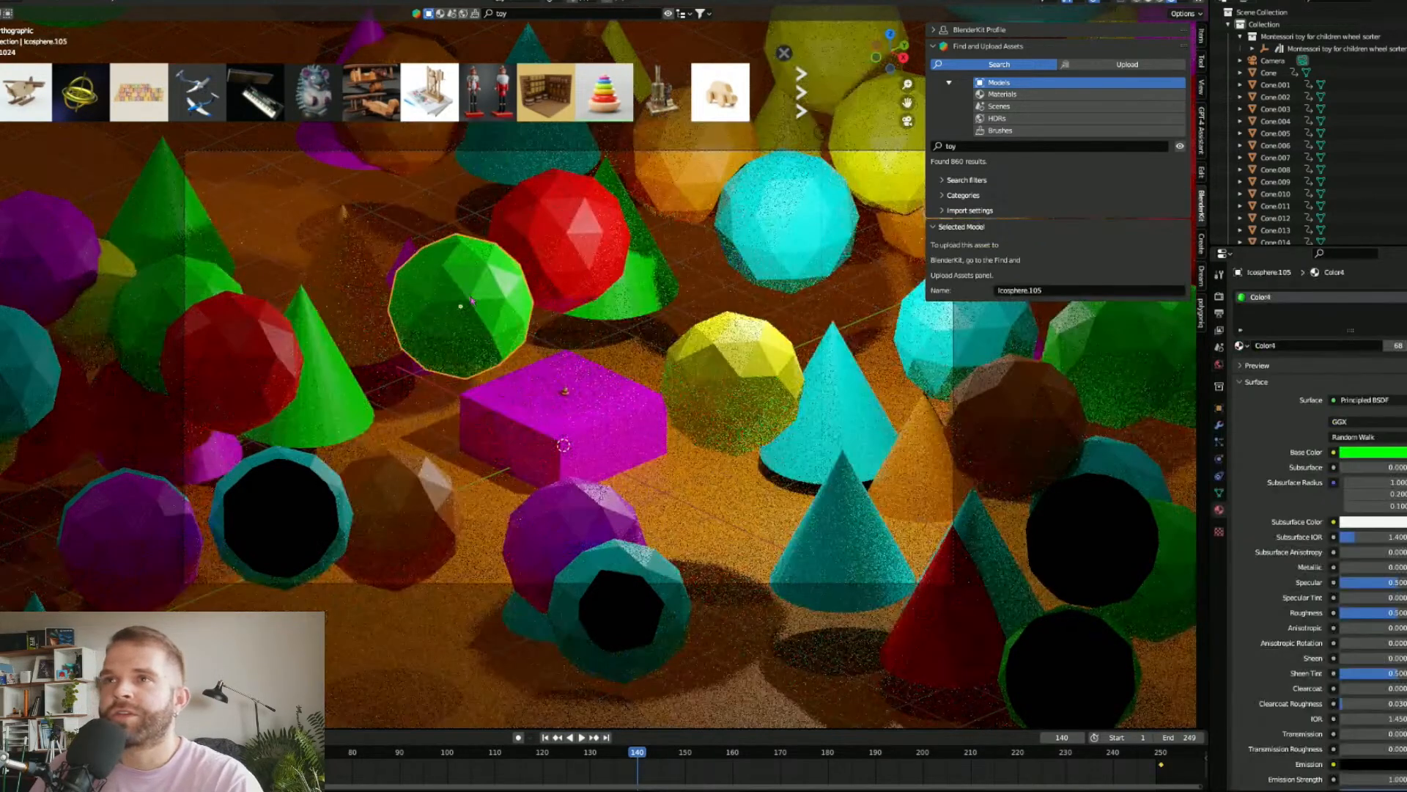
{"action": "key", "text": "Delete"}
{"action": "left_click", "coordinate": [574, 250]}
{"action": "key", "text": "Delete"}
Step: Select the whole Montessori ring toy on the magenta cube and scale it up until its base spans the cube
{"action": "left_click", "coordinate": [566, 393]}
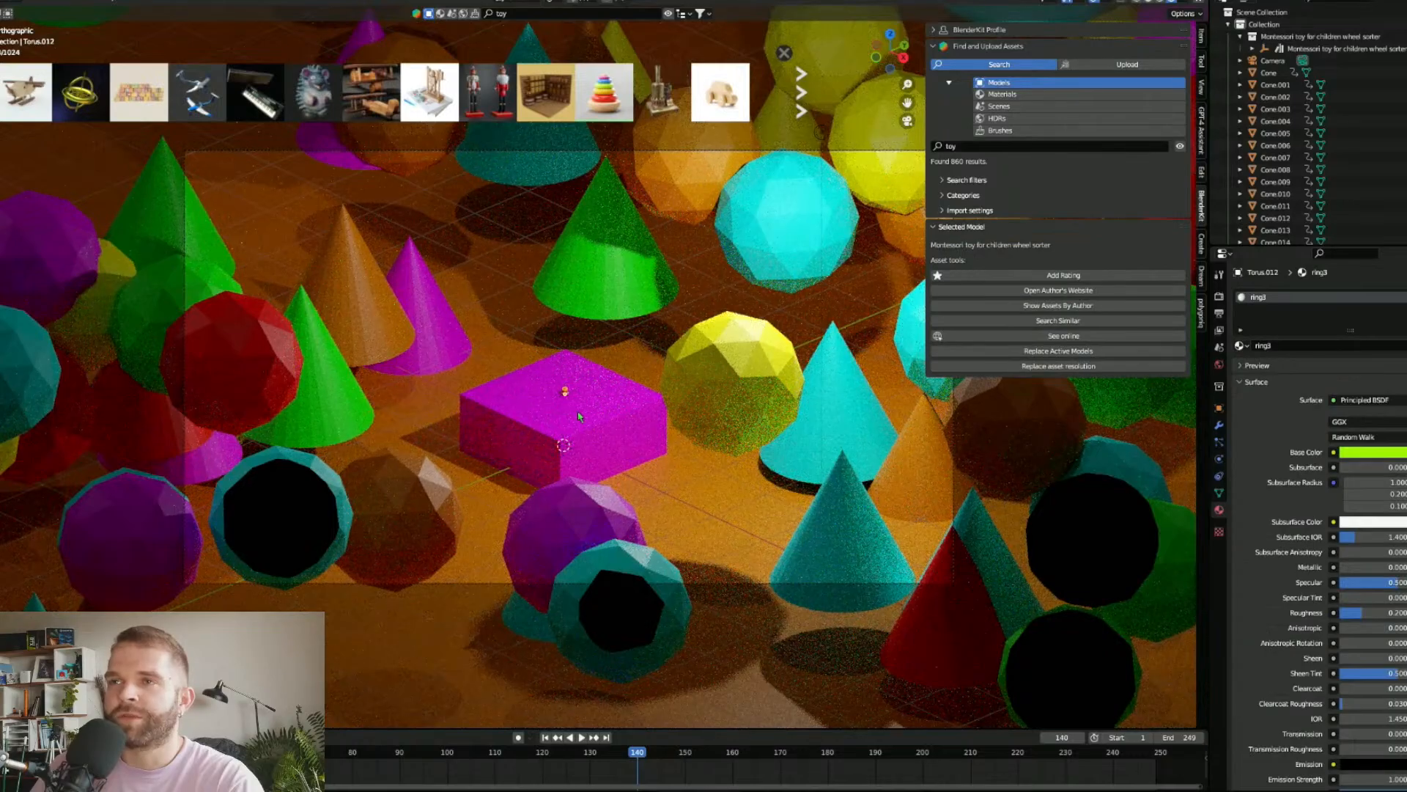
{"action": "scroll", "coordinate": [567, 393], "scroll_direction": "up", "scroll_amount": 5}
{"action": "left_click", "coordinate": [576, 423]}
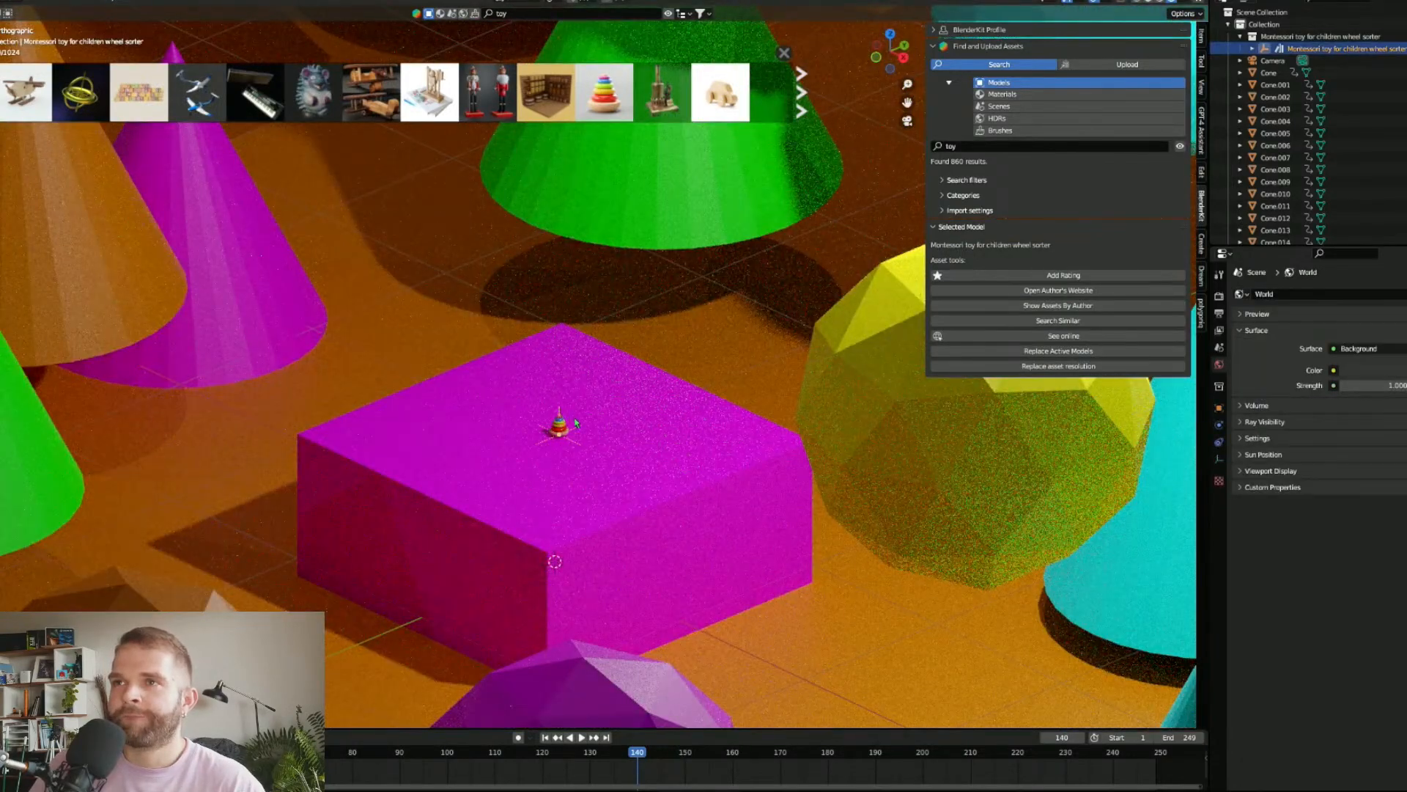
{"action": "key", "text": "s"}
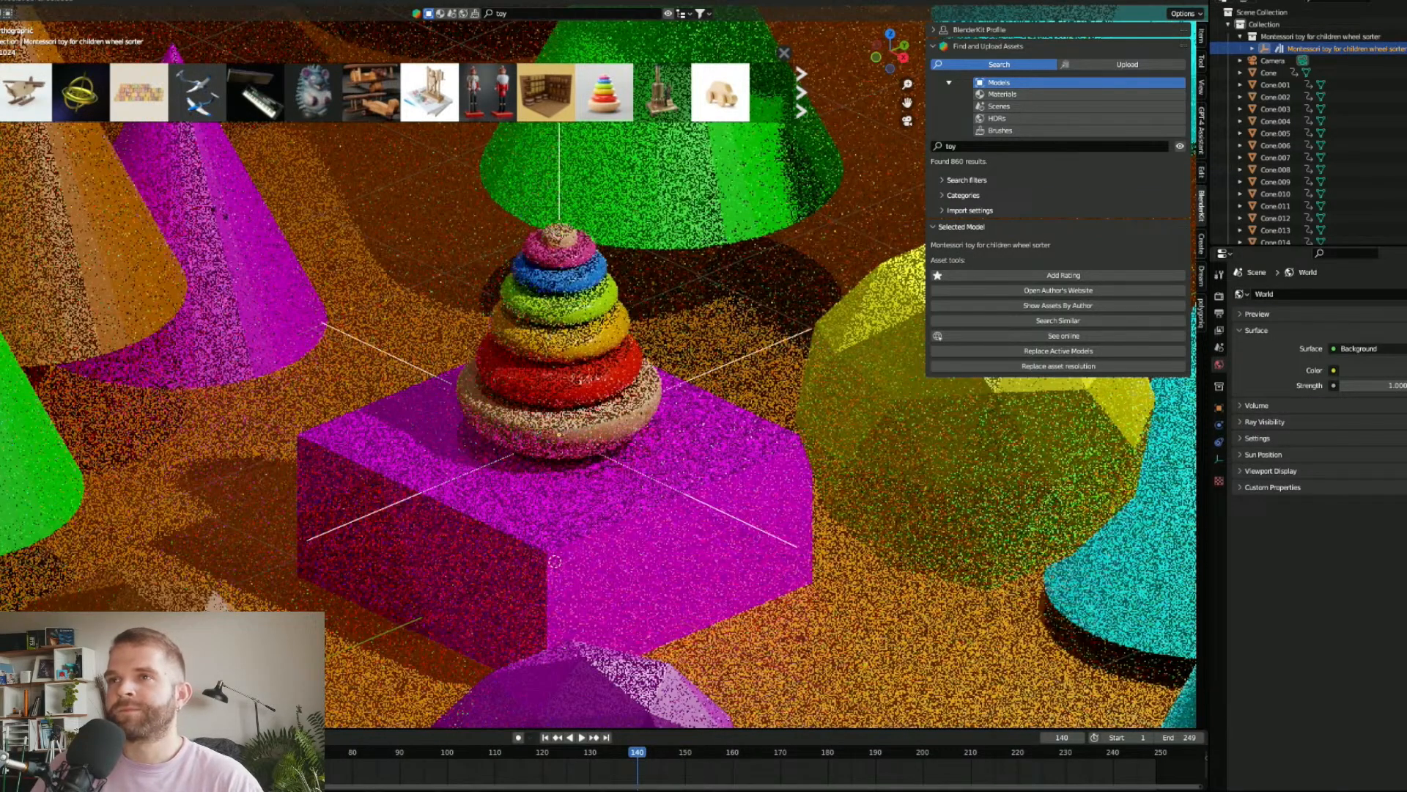
{"action": "key", "text": "Return"}
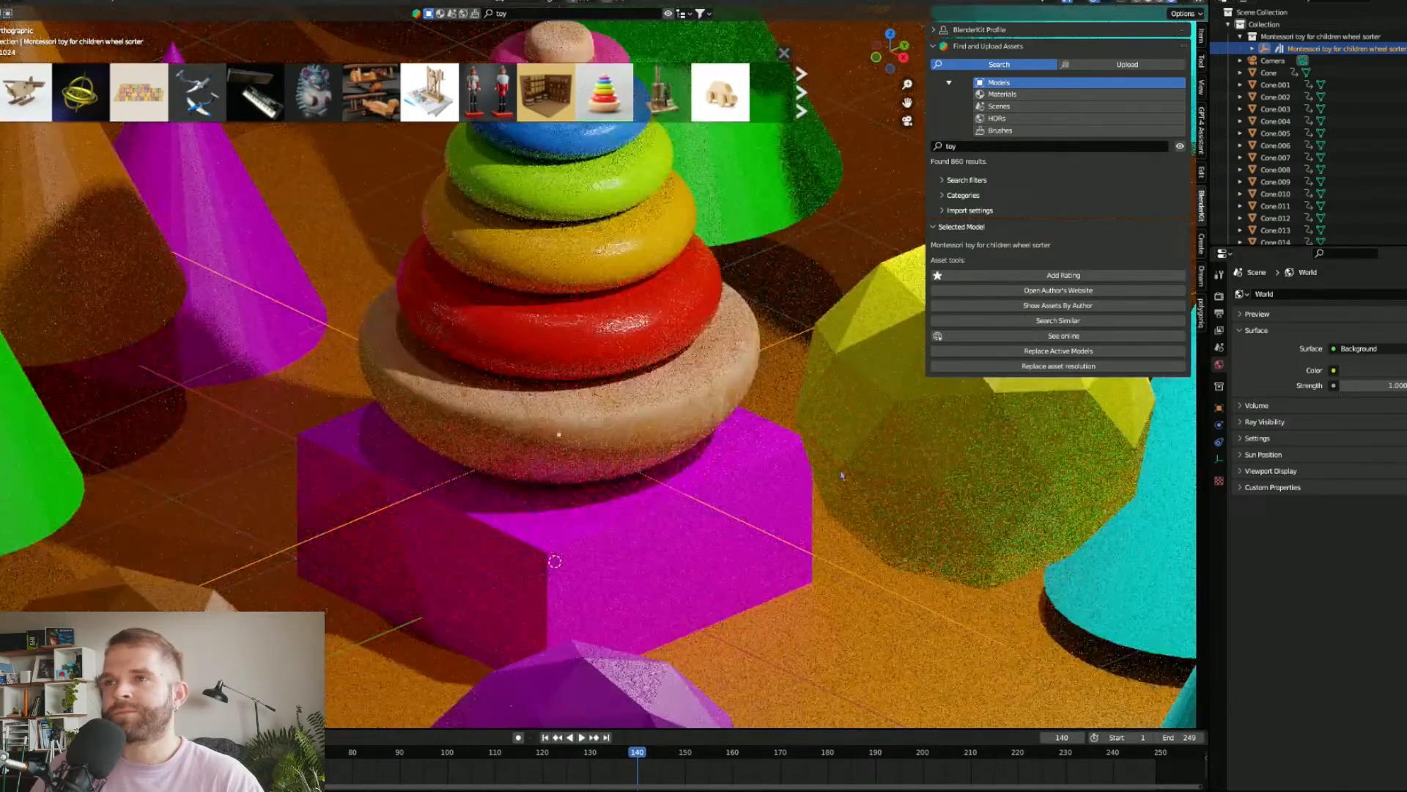
Step: Move the orthographic camera slightly upward so its frame has more room above the ring toy
{"action": "scroll", "coordinate": [565, 396], "scroll_direction": "down", "scroll_amount": 3}
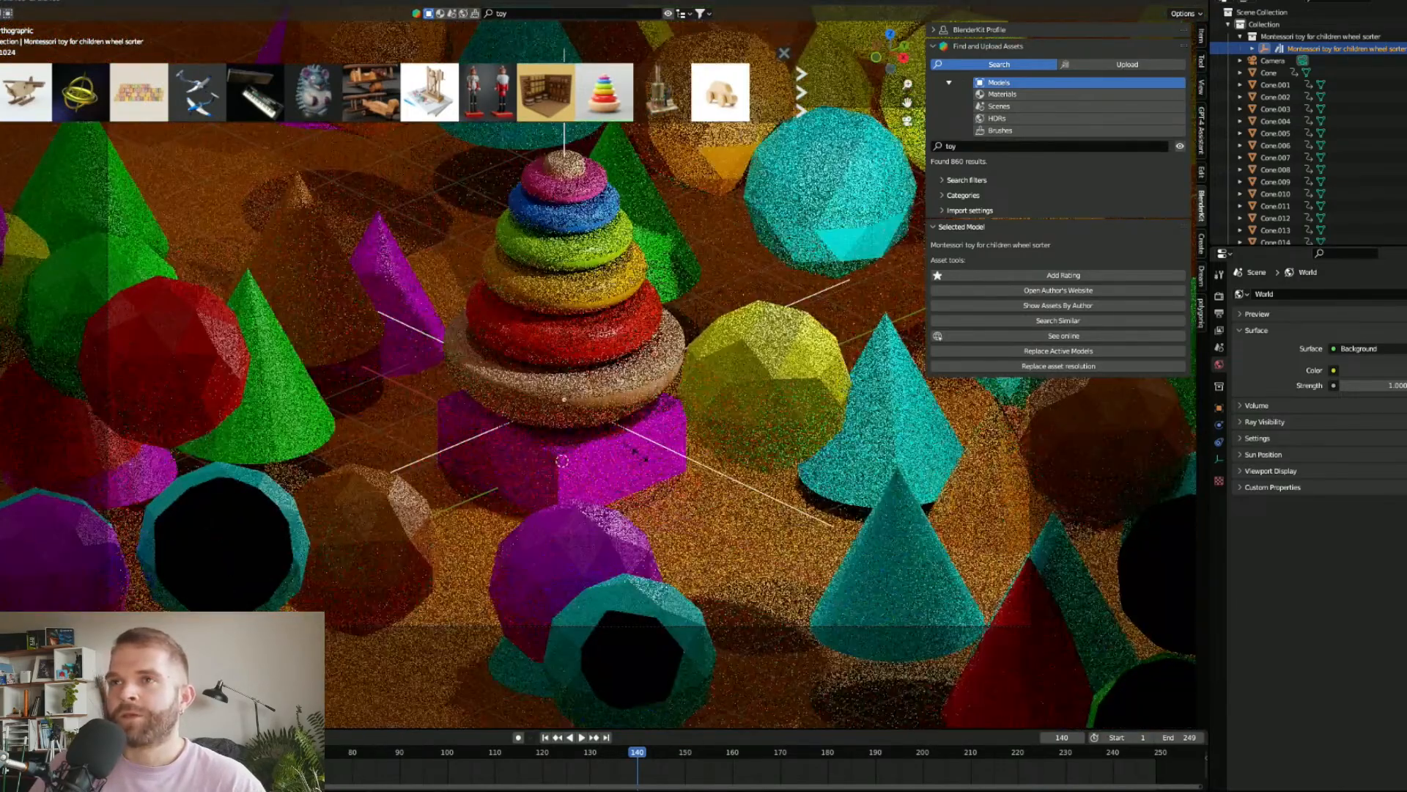
{"action": "scroll", "coordinate": [604, 438], "scroll_direction": "down", "scroll_amount": 4}
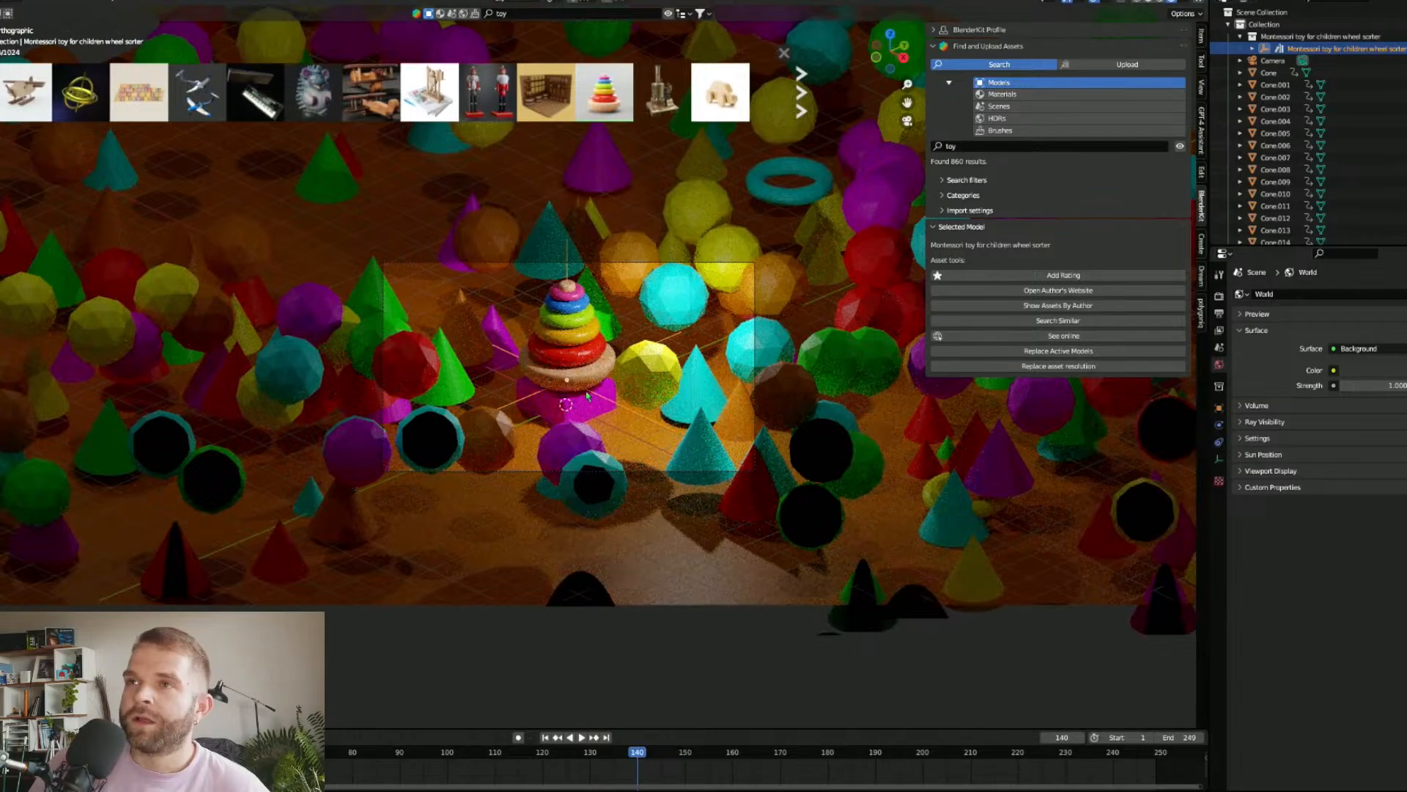
{"action": "left_click", "coordinate": [602, 469]}
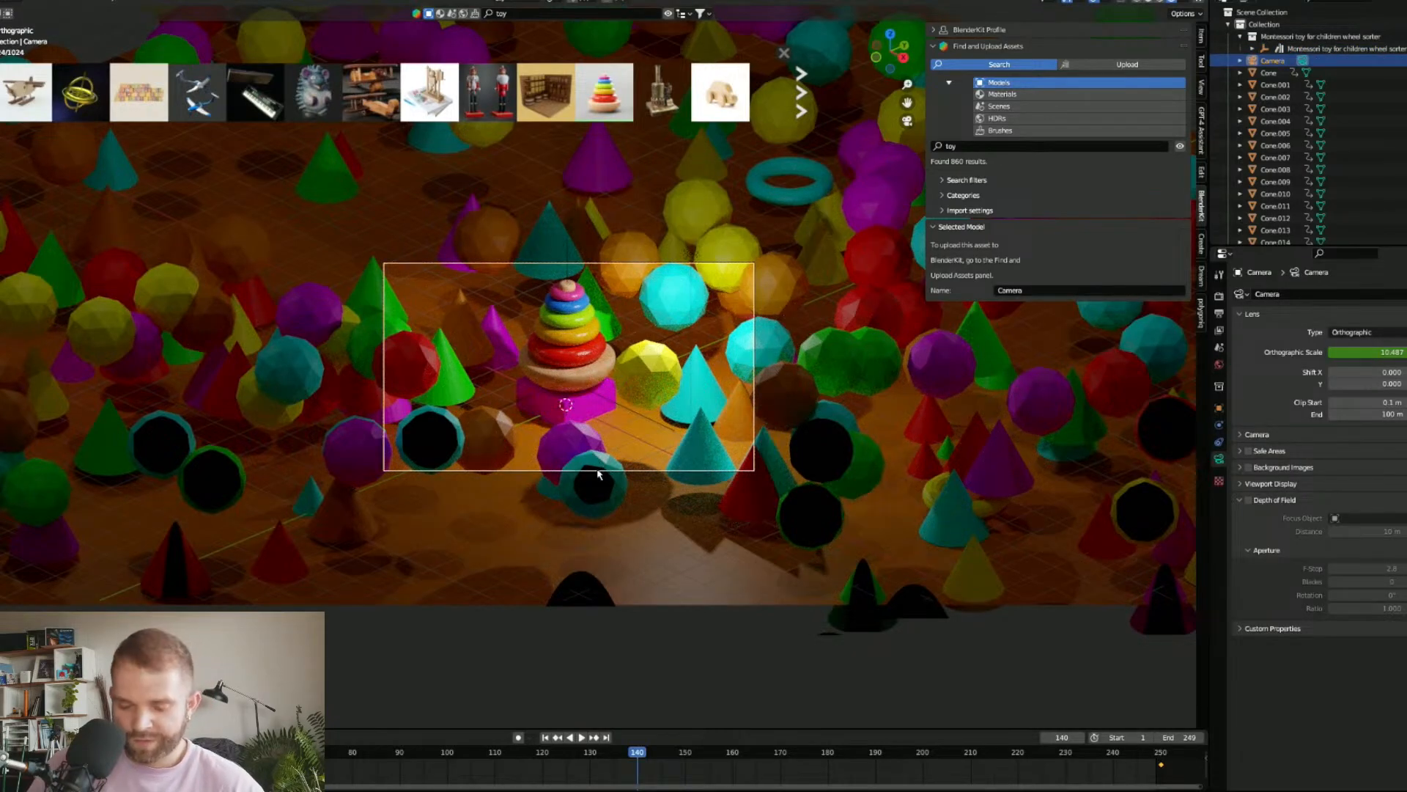
{"action": "key", "text": "g"}
{"action": "left_click", "coordinate": [605, 501]}
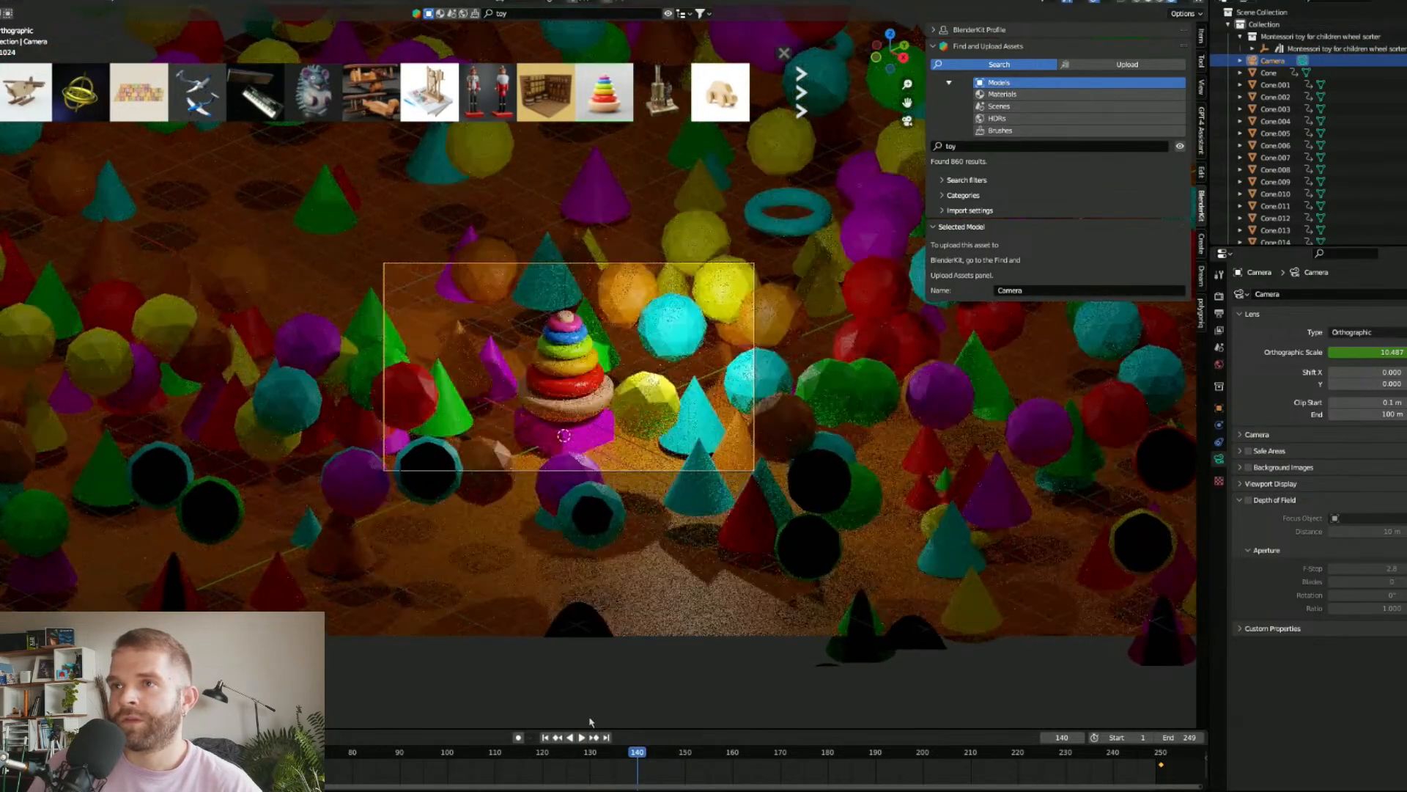
Step: Play the animation to review the new camera framing around the toy and stop the playback
{"action": "left_click", "coordinate": [581, 738]}
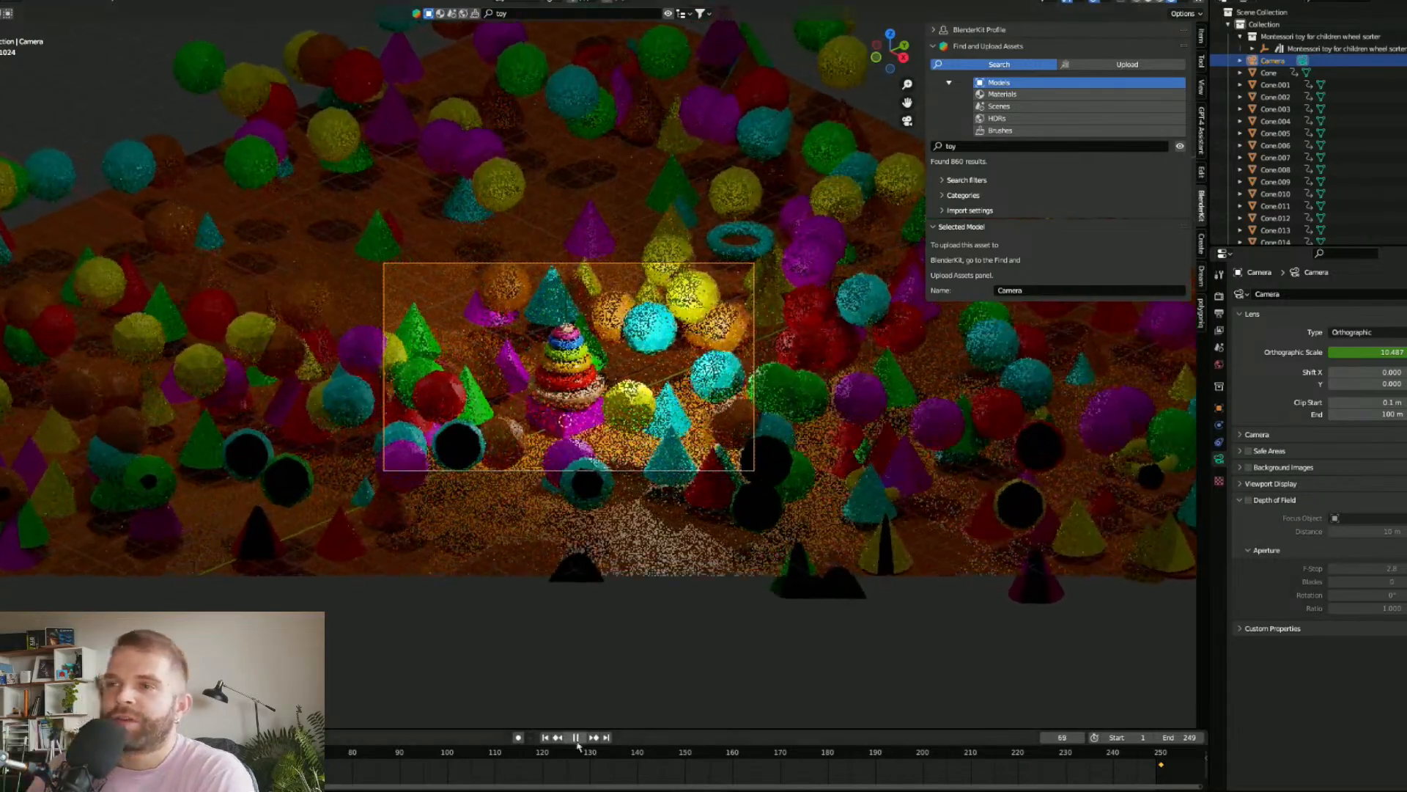
{"action": "key", "text": "space"}
{"action": "key", "text": "Home"}
Step: Select the toy's colored rings without its wooden base and switch the viewport to solid shading
{"action": "left_click", "coordinate": [605, 380]}
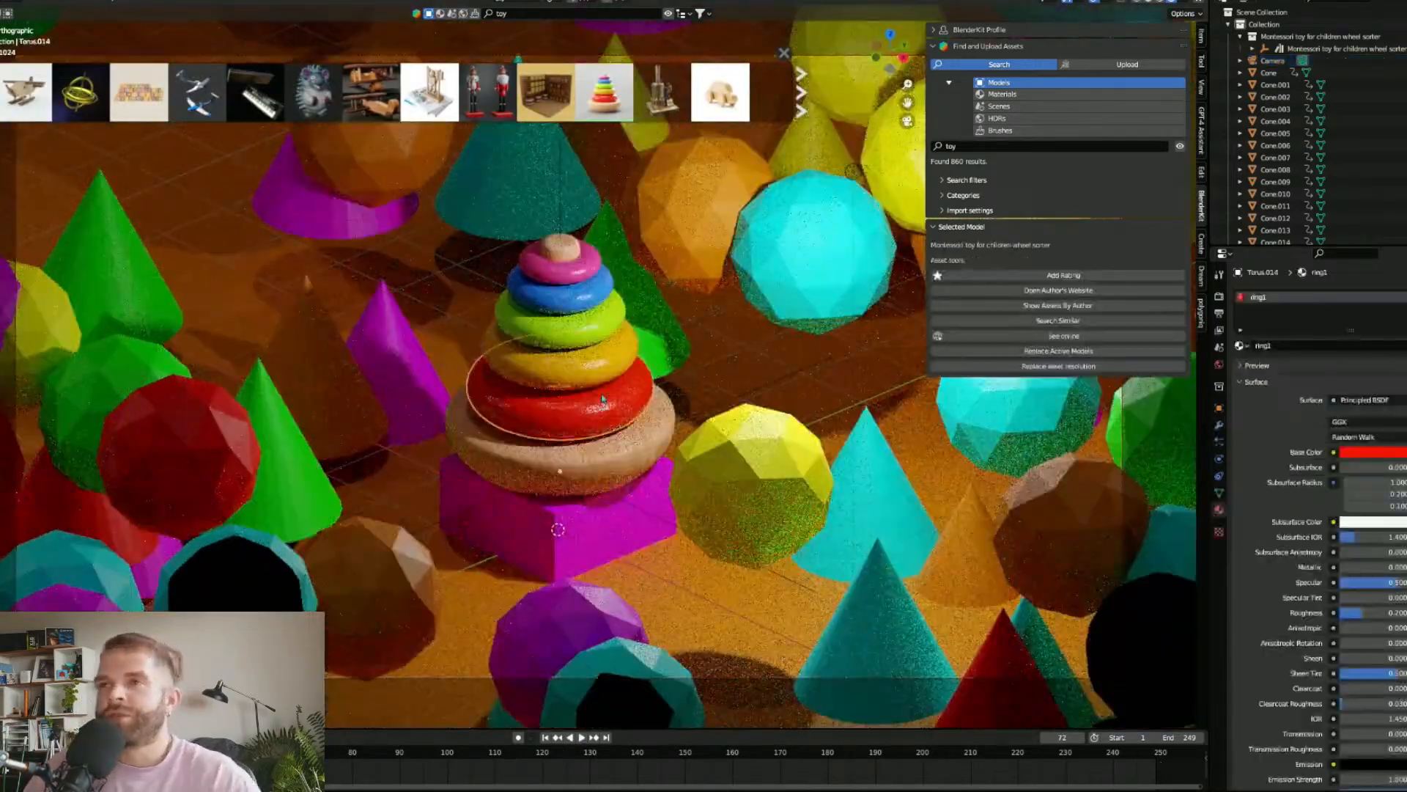
{"action": "left_click", "coordinate": [587, 319], "text": "shift"}
{"action": "left_click", "coordinate": [582, 286], "text": "shift"}
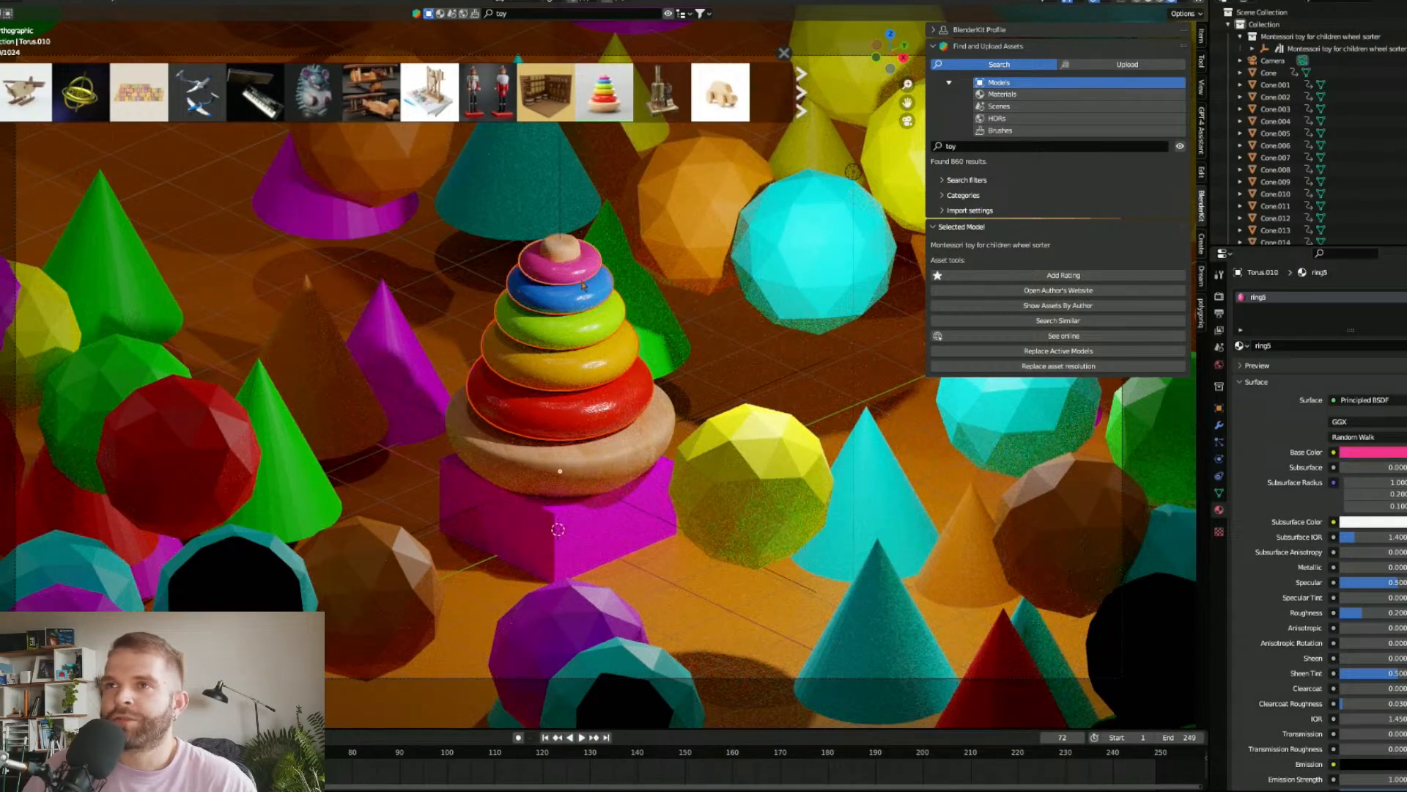
{"action": "key", "text": "z"}
{"action": "left_click", "coordinate": [777, 358]}
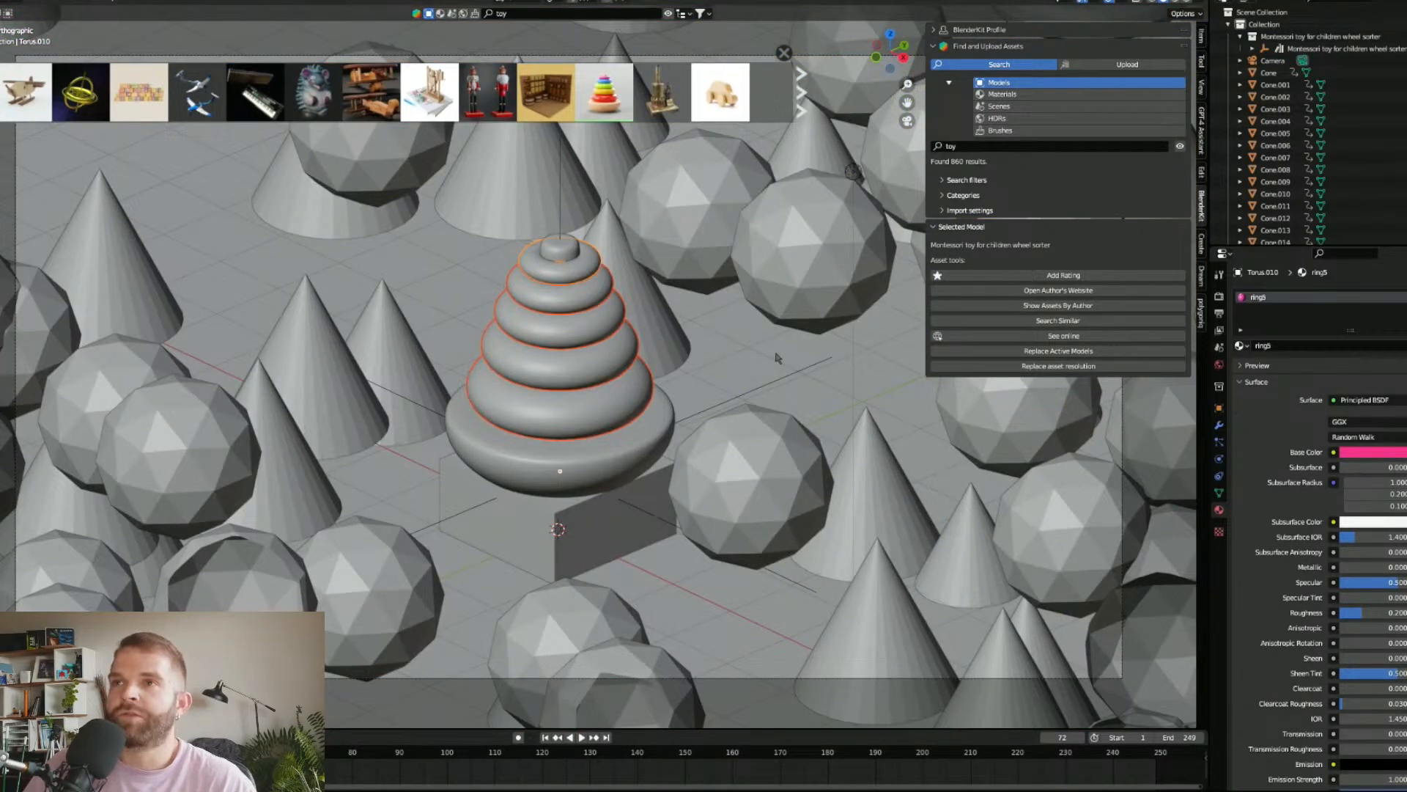
Step: Open the GPT-4 Blender Assistant and move the timeline's playhead to frame 250
{"action": "left_click", "coordinate": [1006, 146]}
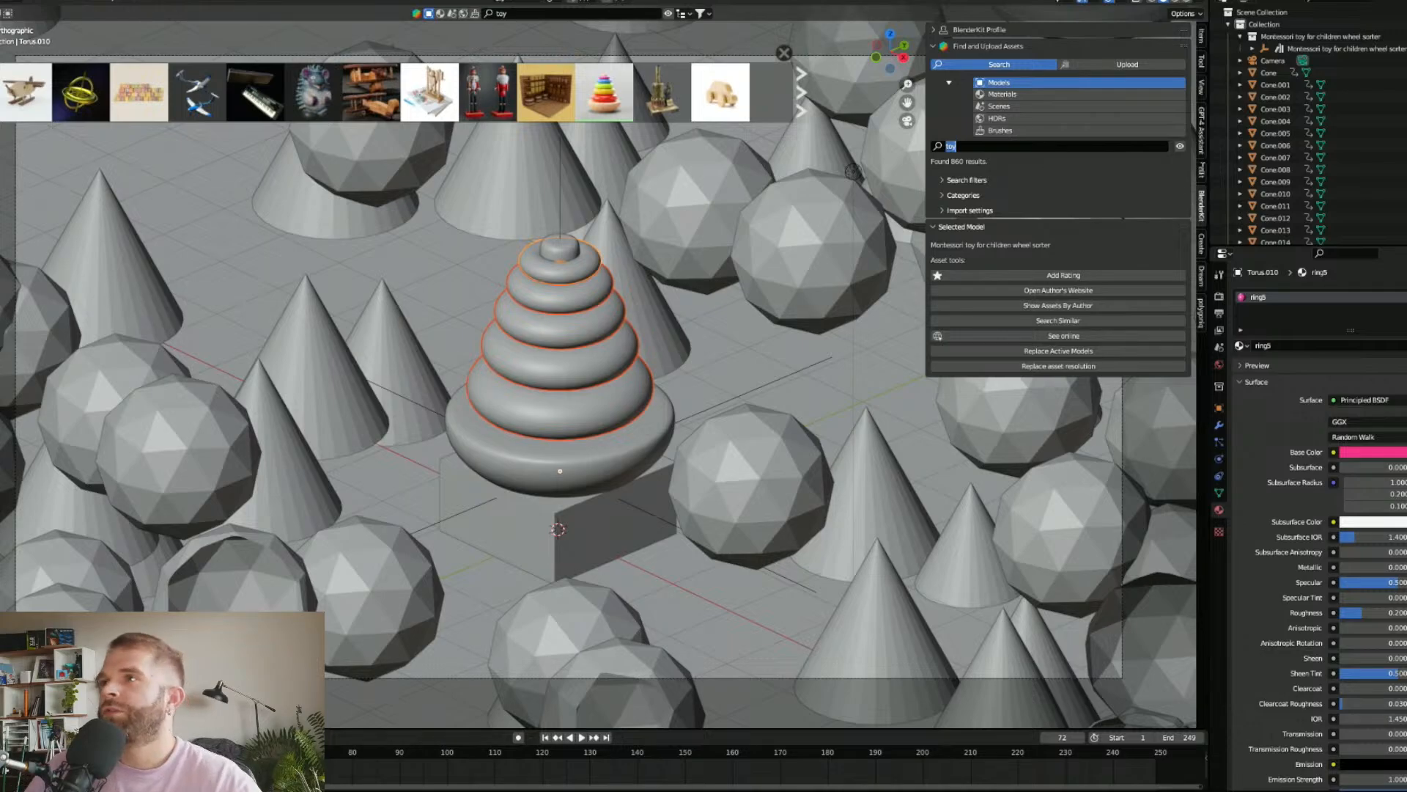
{"action": "key", "text": "Return"}
{"action": "left_click", "coordinate": [1202, 130]}
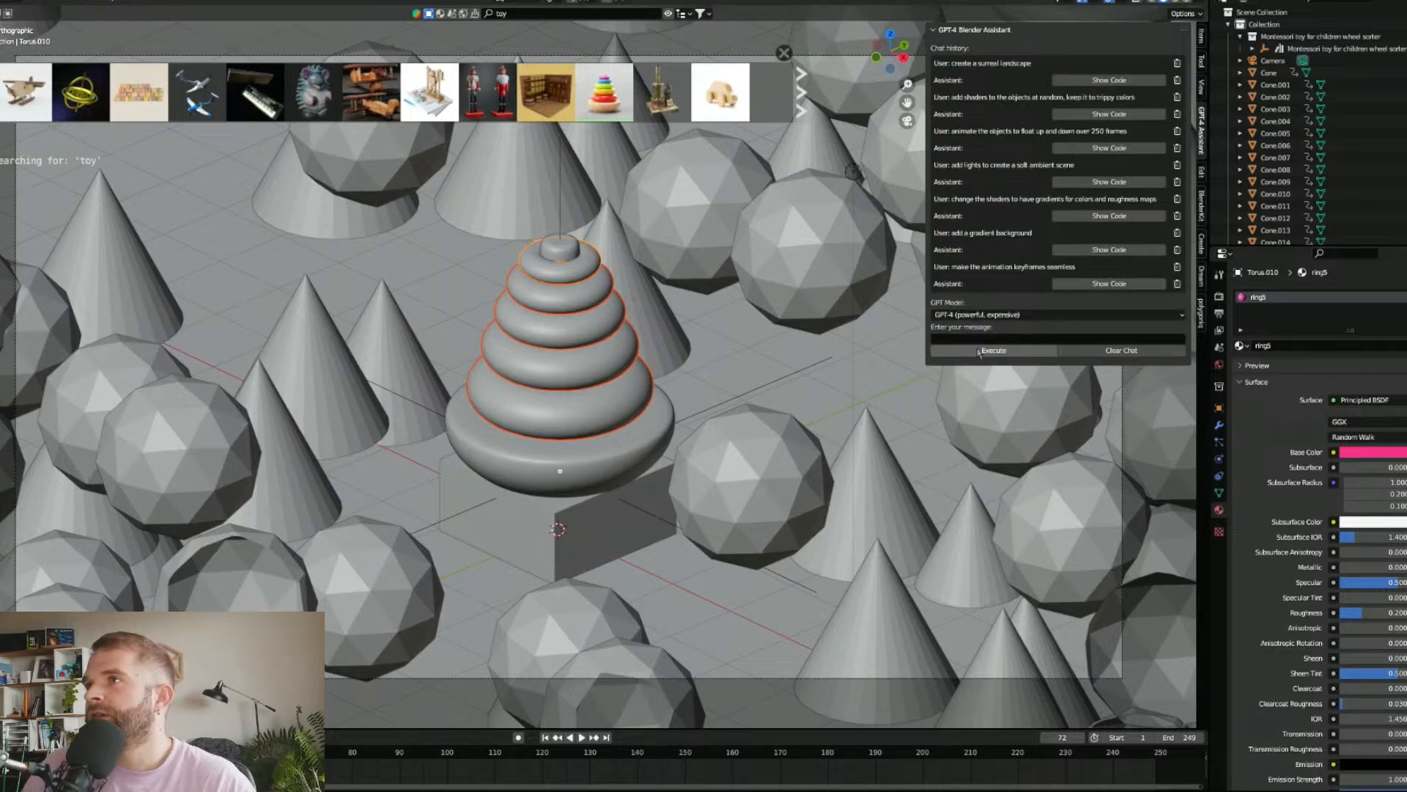
{"action": "left_click", "coordinate": [984, 338]}
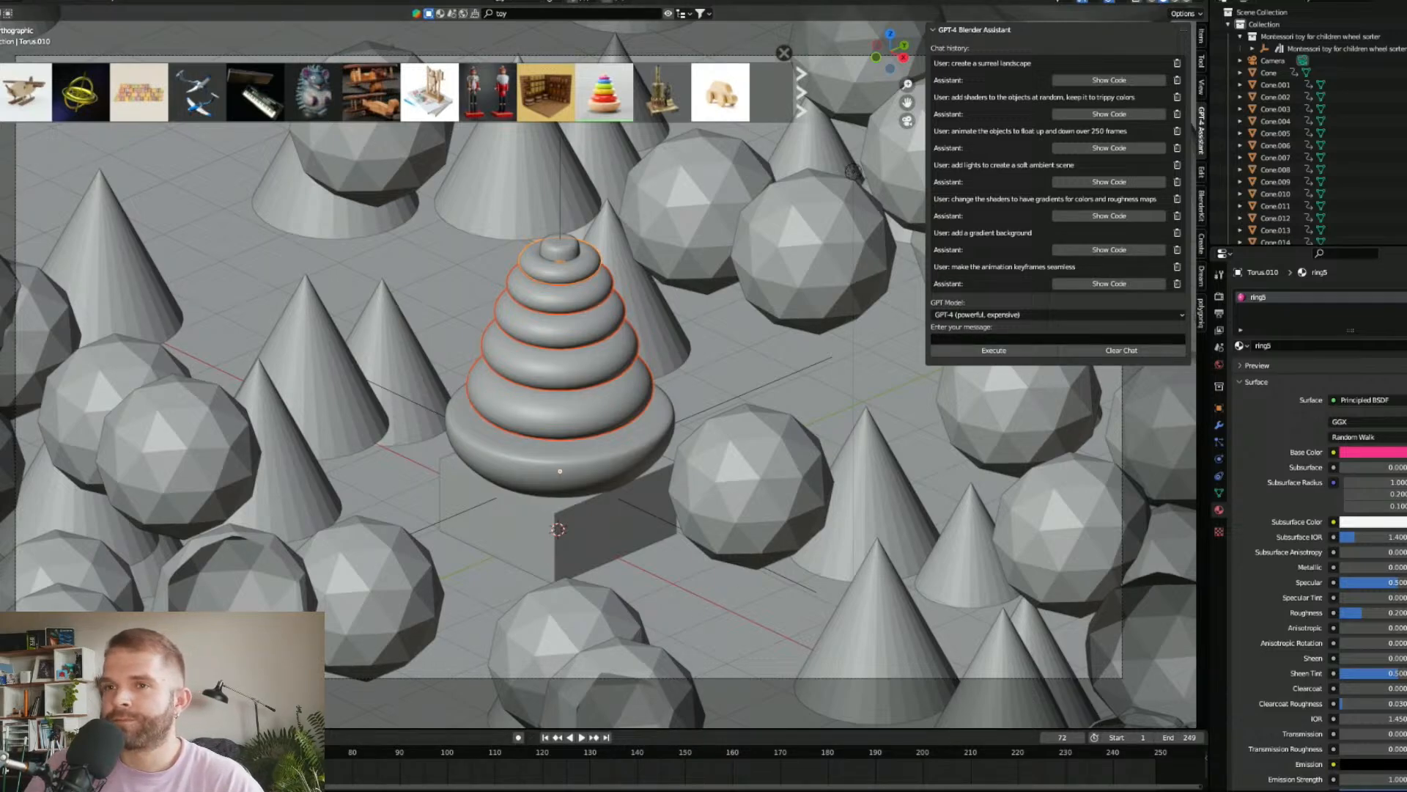
{"action": "left_click", "coordinate": [582, 737]}
{"action": "left_click_drag", "start_coordinate": [740, 743], "coordinate": [1163, 759]}
Step: Write the assistant message "insert a keyframe here that staggers the objects on the z axis by 2 units"
{"action": "left_click", "coordinate": [1003, 336]}
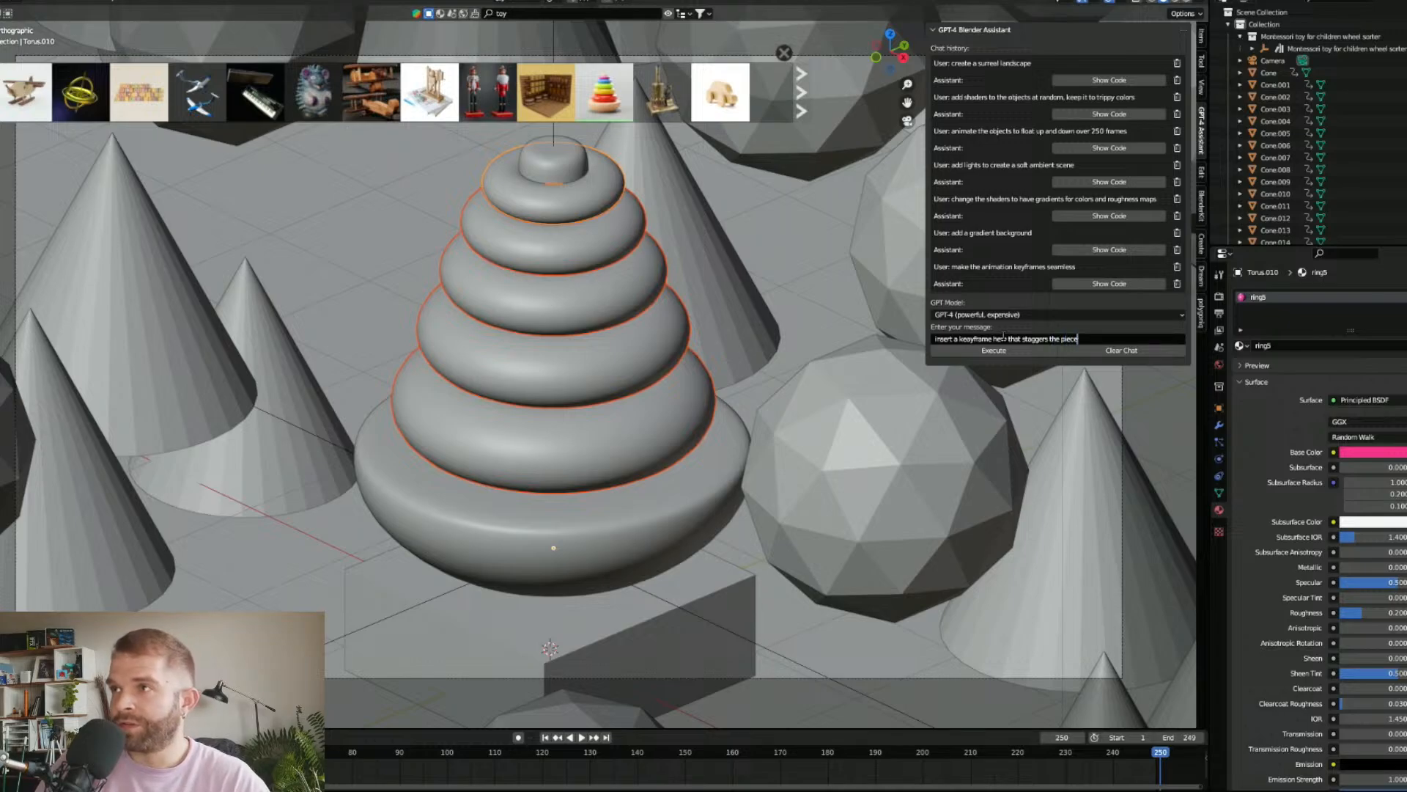
{"action": "key", "text": "BackSpace"}
{"action": "key", "text": "BackSpace"}
{"action": "key", "text": "BackSpace"}
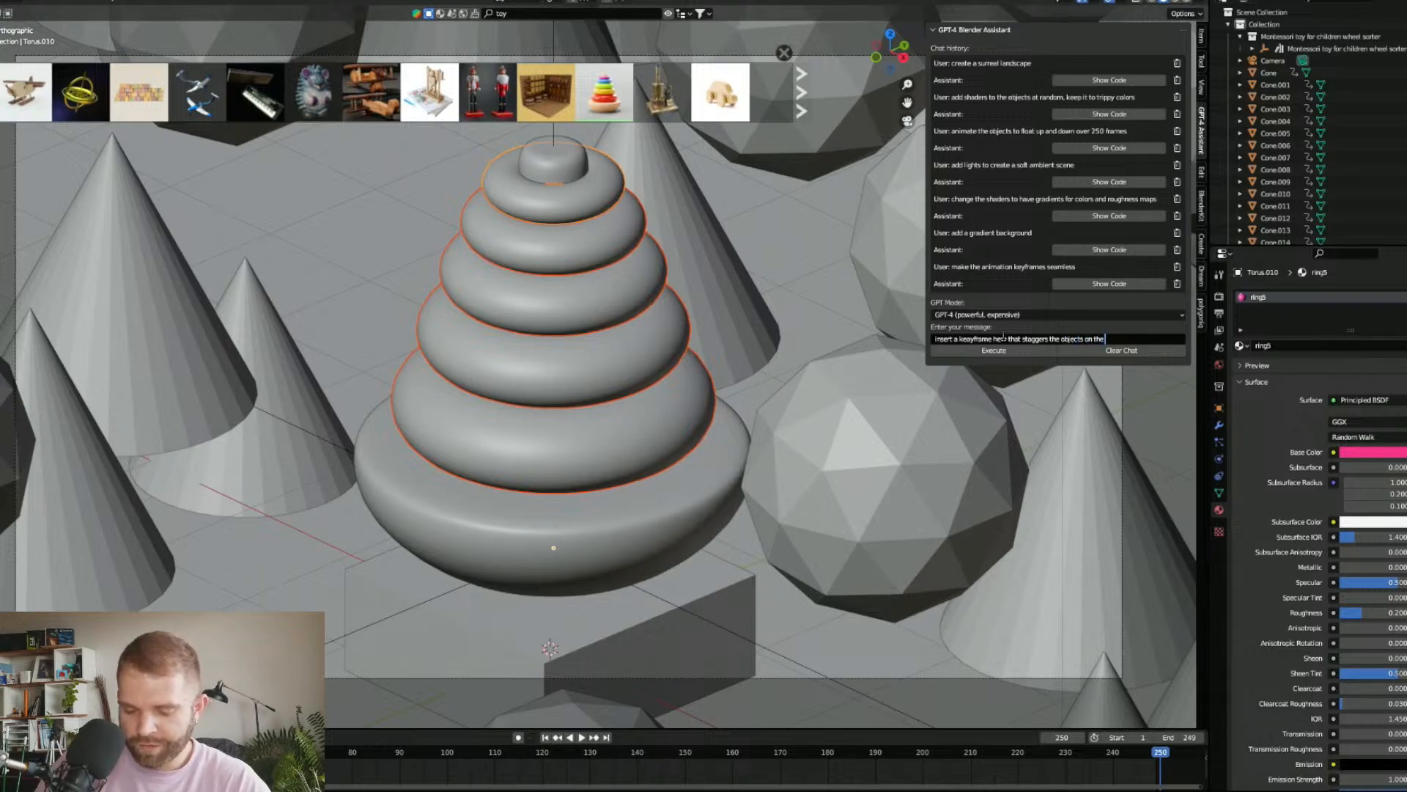
{"action": "type", "text": "z axis by 2 units"}
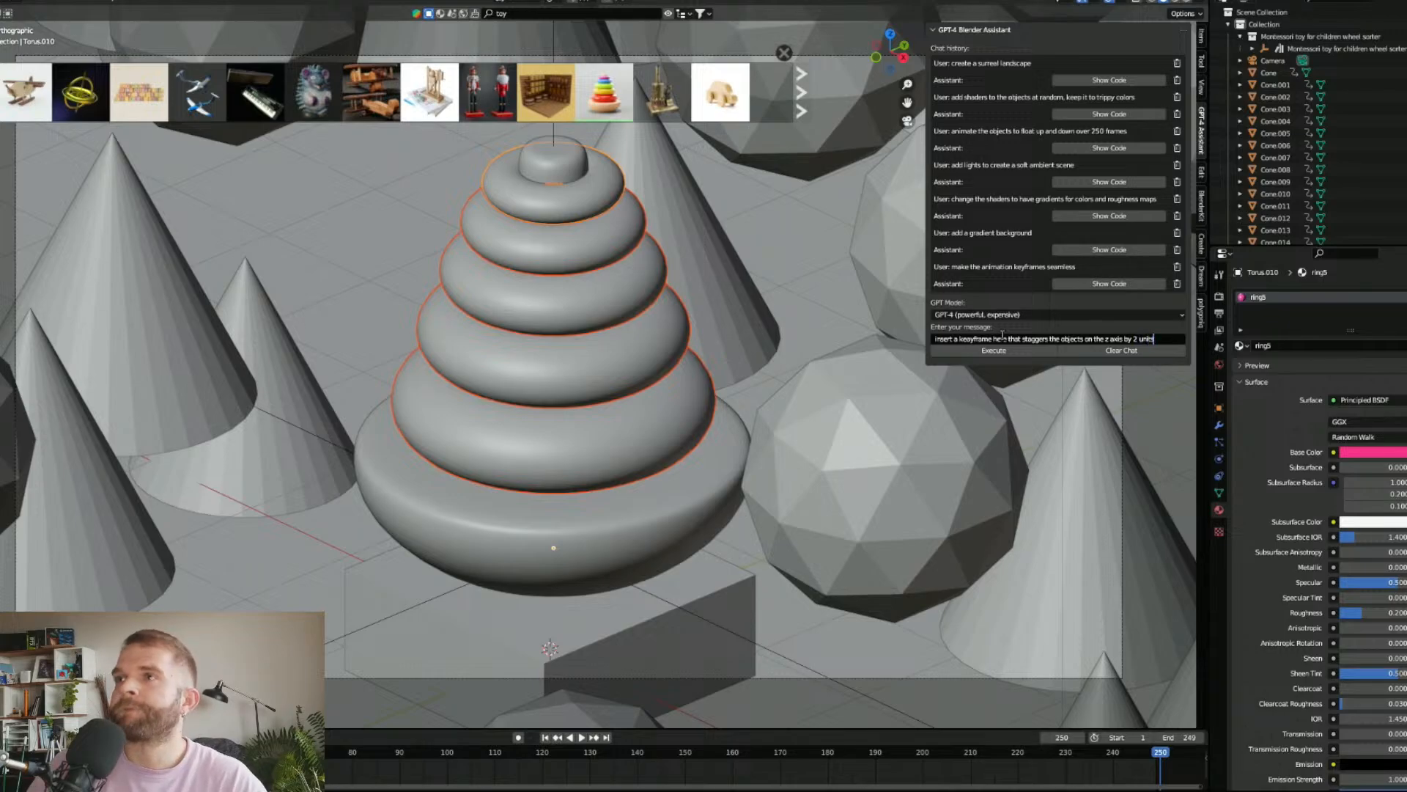
Step: Execute the stagger prompt, inspect the objects' new positions around the scene, and undo the generated change
{"action": "left_click", "coordinate": [999, 350]}
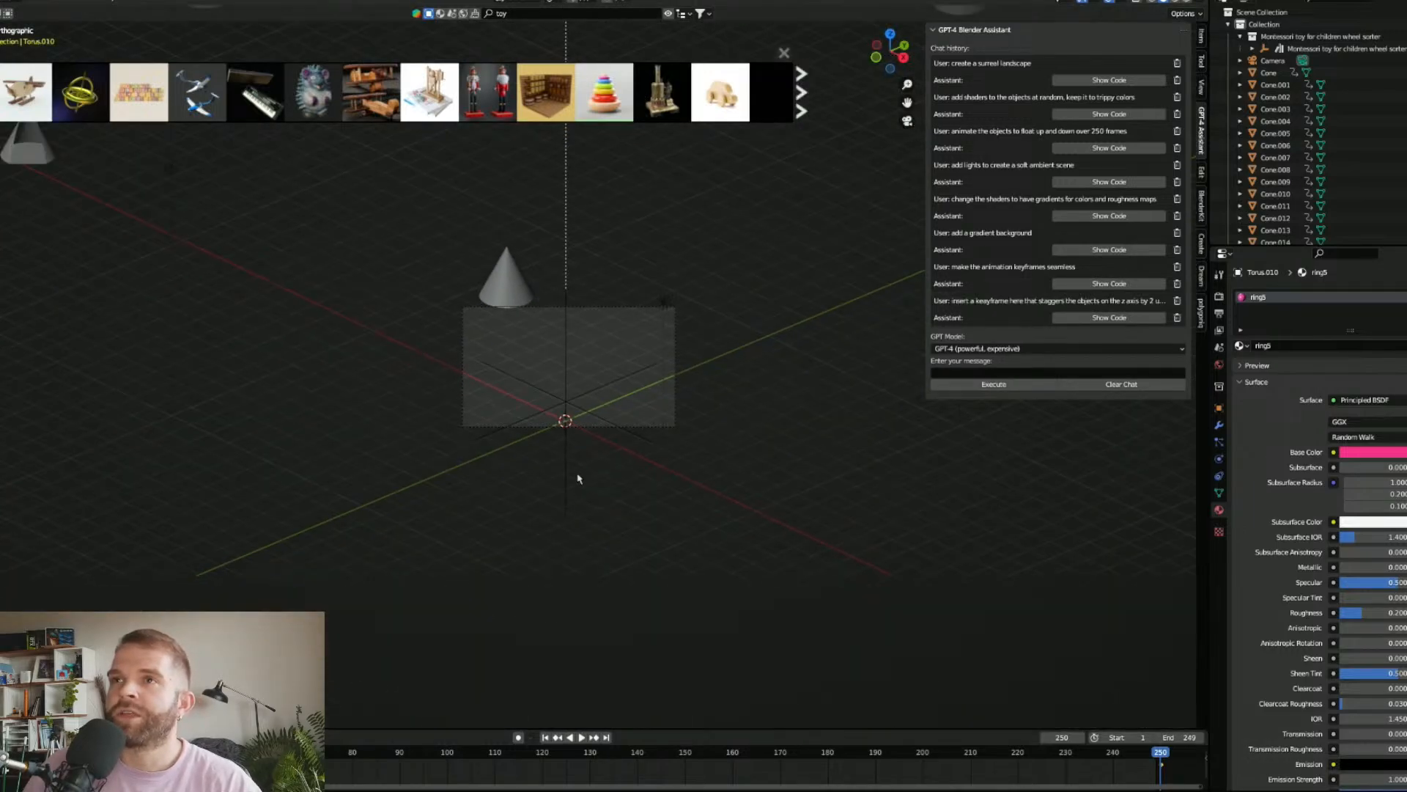
{"action": "scroll", "coordinate": [578, 477], "scroll_direction": "up", "scroll_amount": 3}
{"action": "mouse_move", "coordinate": [579, 475]}
{"action": "middle_mouse_down"}
{"action": "mouse_move", "coordinate": [515, 487]}
{"action": "mouse_move", "coordinate": [586, 486]}
{"action": "middle_mouse_up"}
{"action": "scroll", "coordinate": [578, 488], "scroll_direction": "down", "scroll_amount": 10}
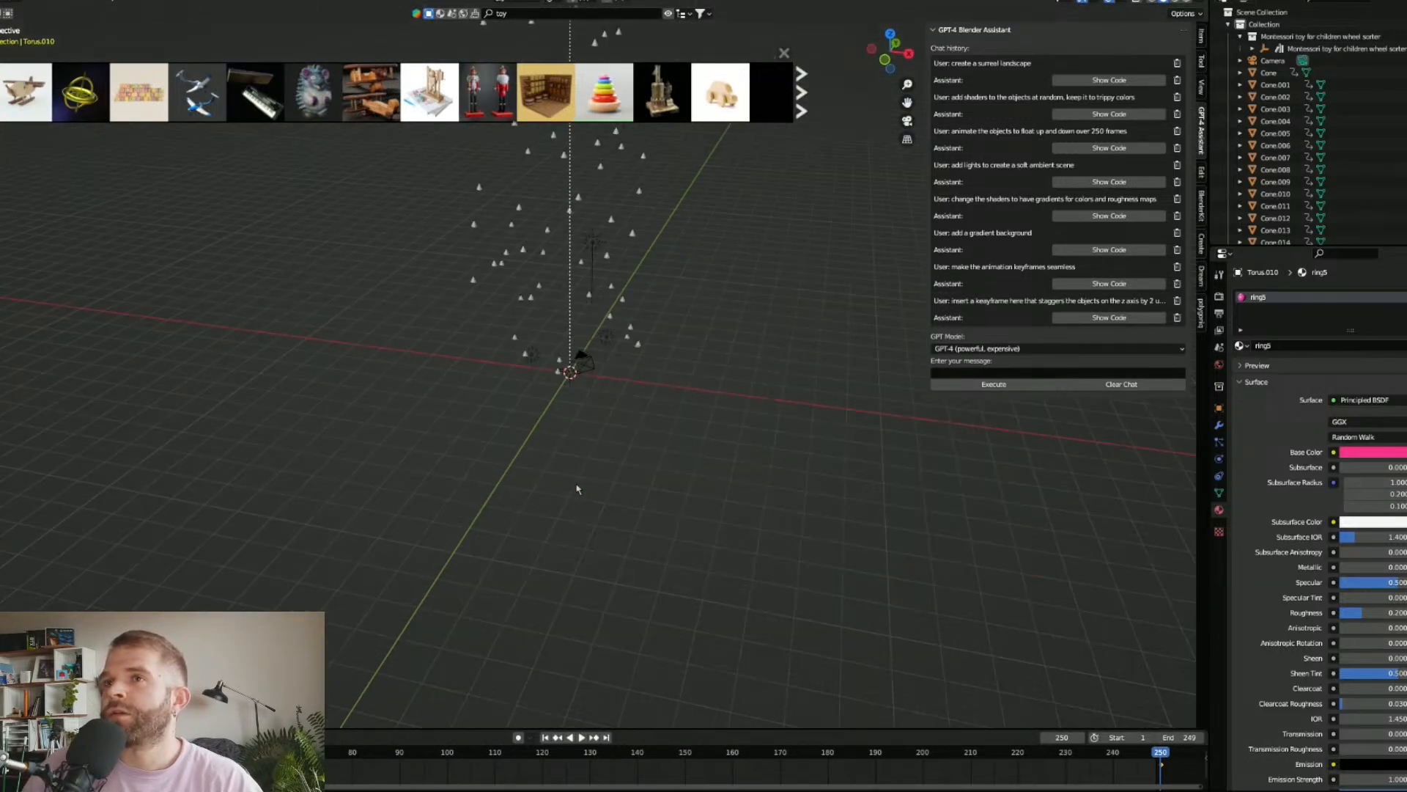
{"action": "scroll", "coordinate": [597, 433], "scroll_direction": "up", "scroll_amount": 6}
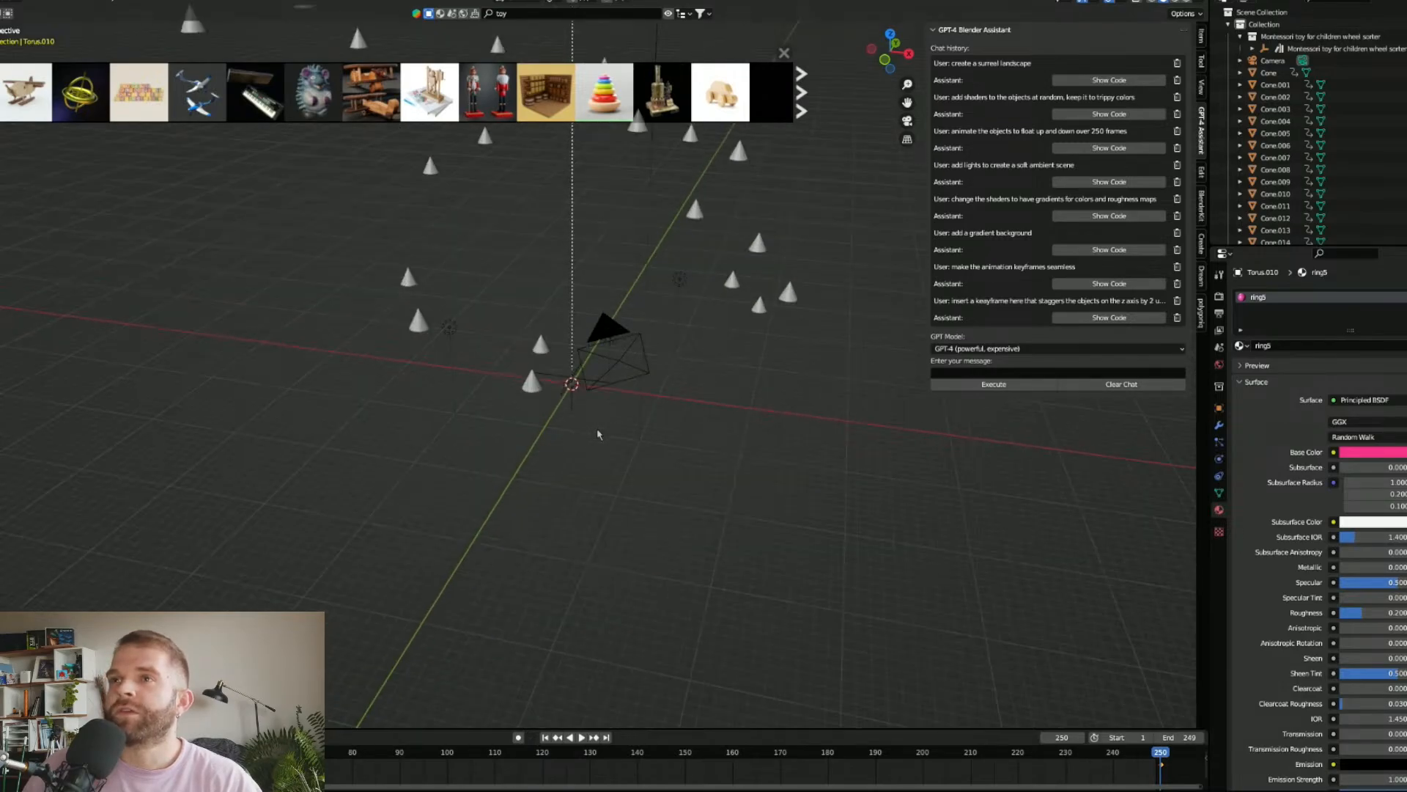
{"action": "scroll", "coordinate": [598, 434], "scroll_direction": "up", "scroll_amount": 3}
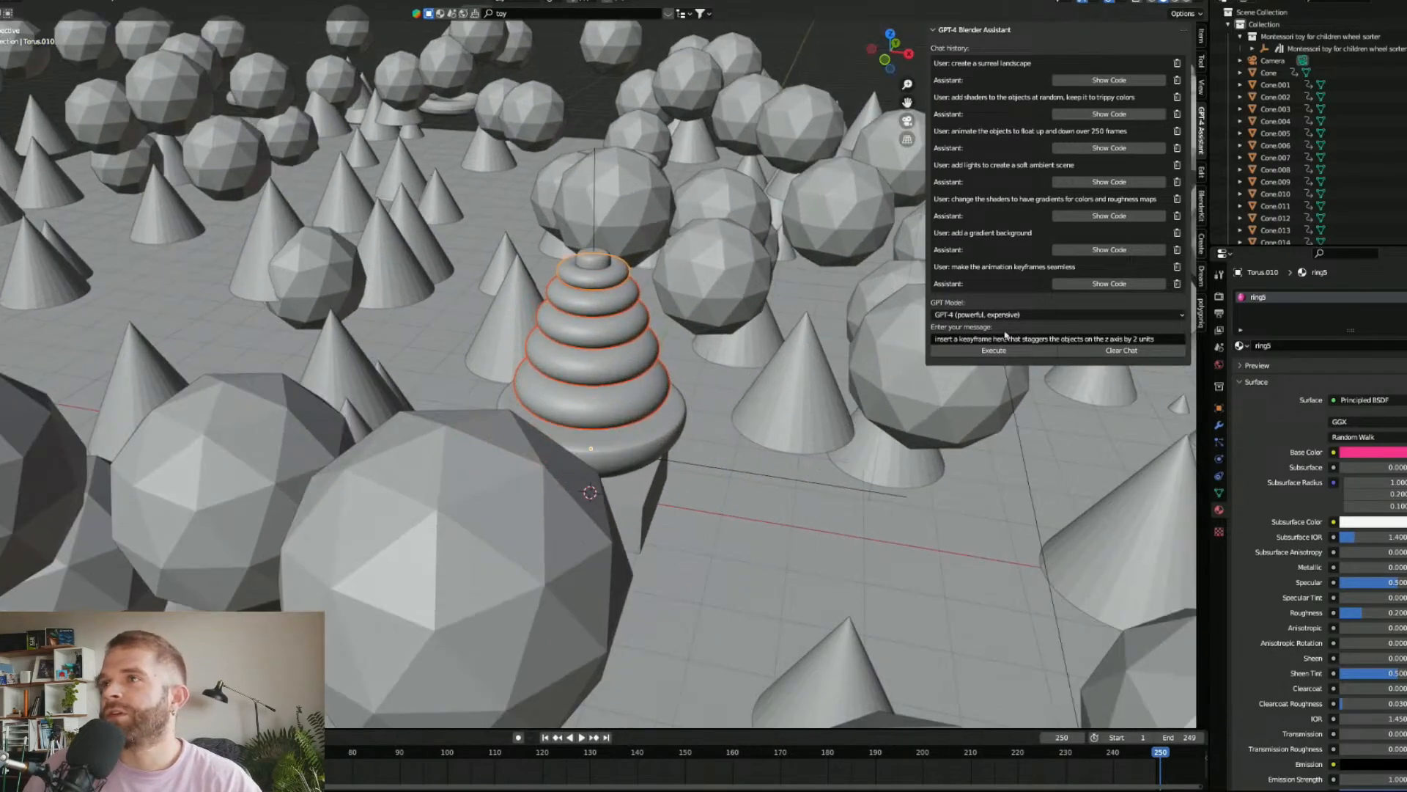
Step: Revise the assistant prompt so it staggers the "selected" objects on the z axis by 2 units, and execute it
{"action": "left_click", "coordinate": [1001, 339]}
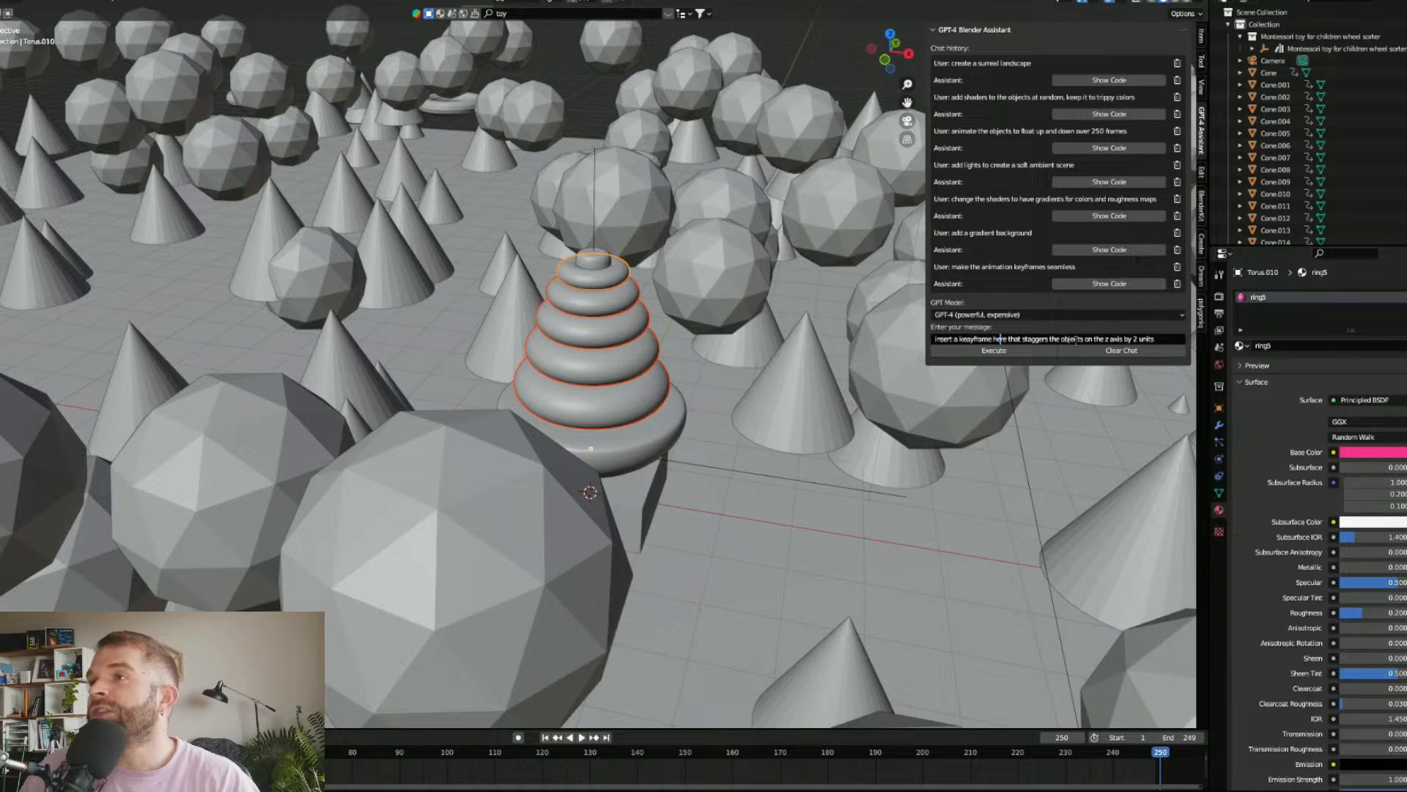
{"action": "type", "text": "selected"}
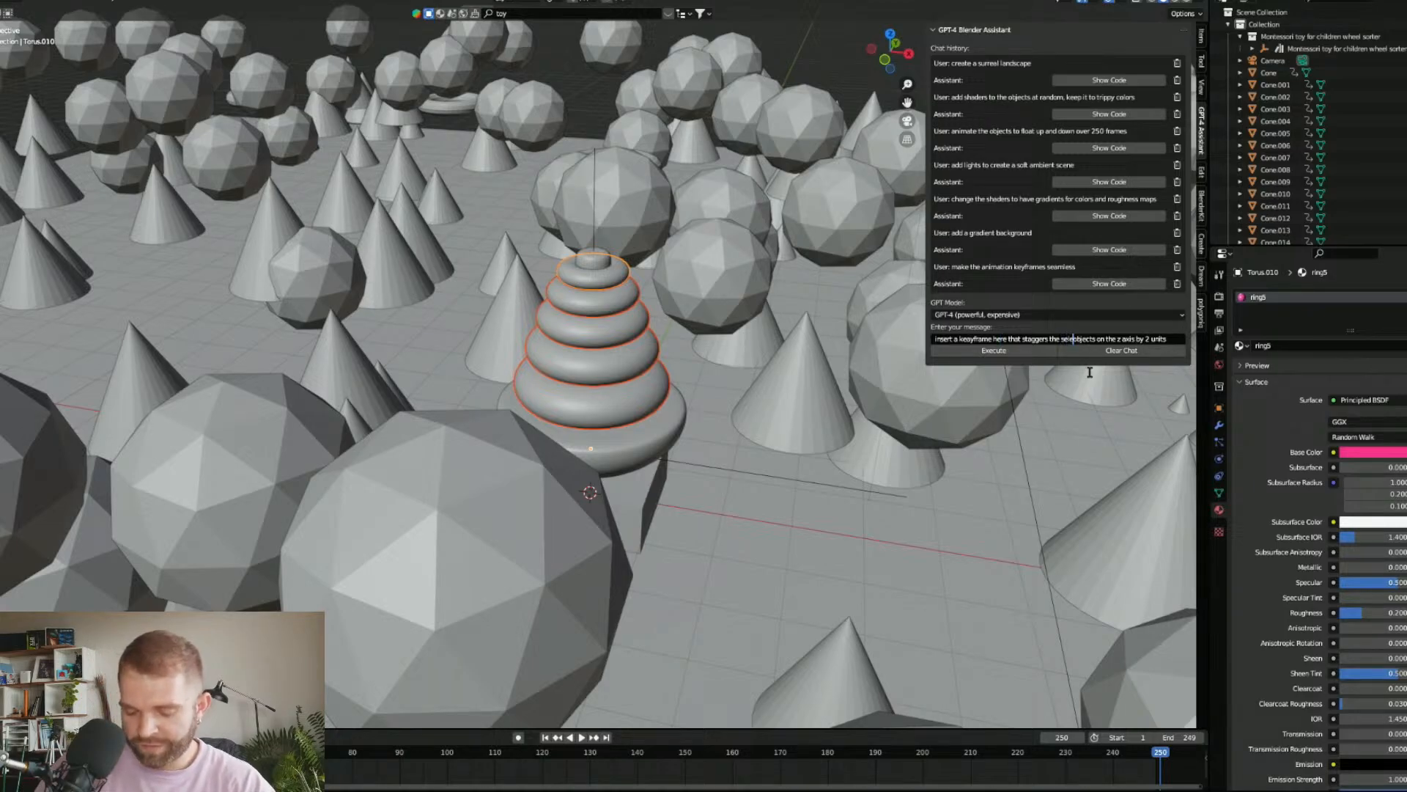
{"action": "left_click", "coordinate": [1021, 352]}
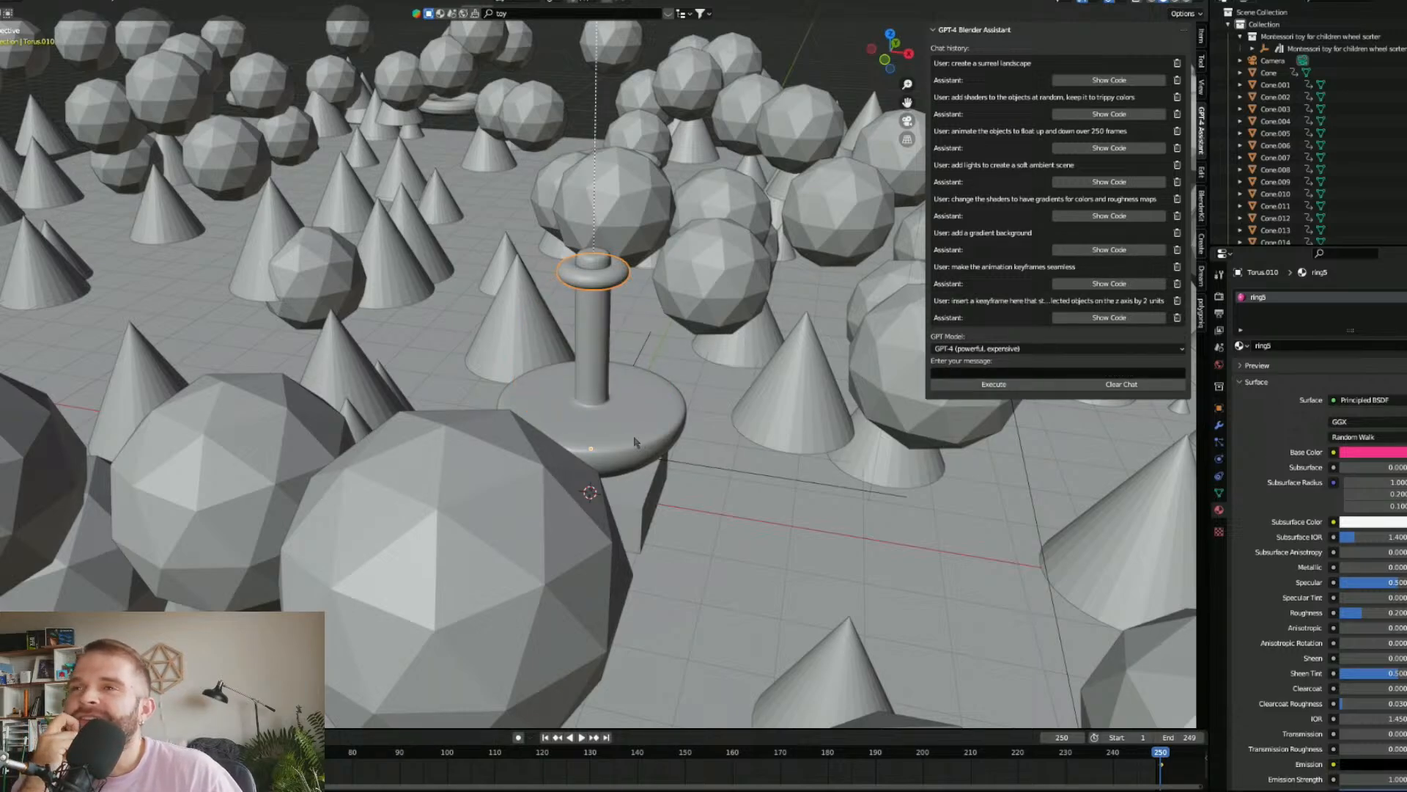
Step: Examine how the toy's rings are spread above the landscape and play the resulting animation
{"action": "scroll", "coordinate": [635, 442], "scroll_direction": "down", "scroll_amount": 10}
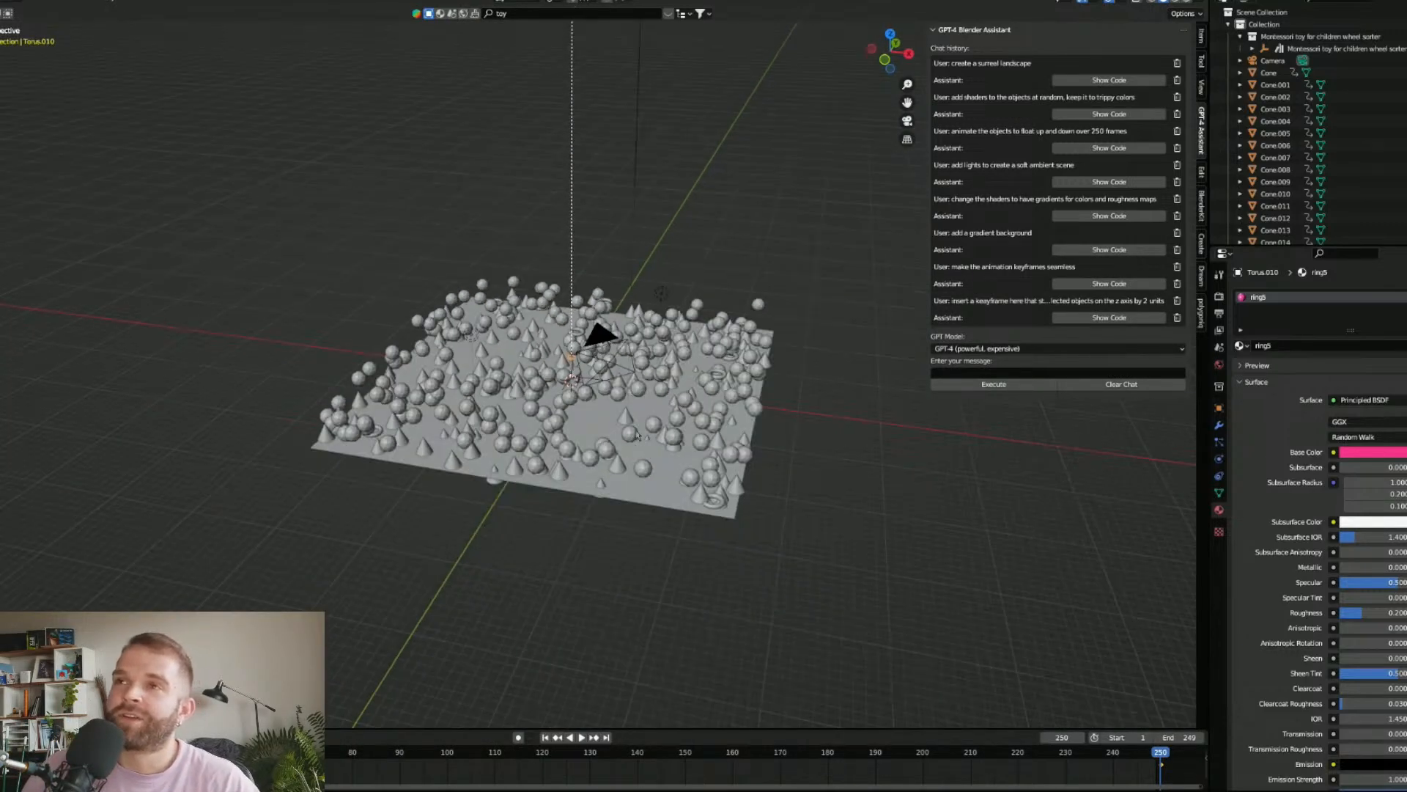
{"action": "scroll", "coordinate": [636, 434], "scroll_direction": "down", "scroll_amount": 6}
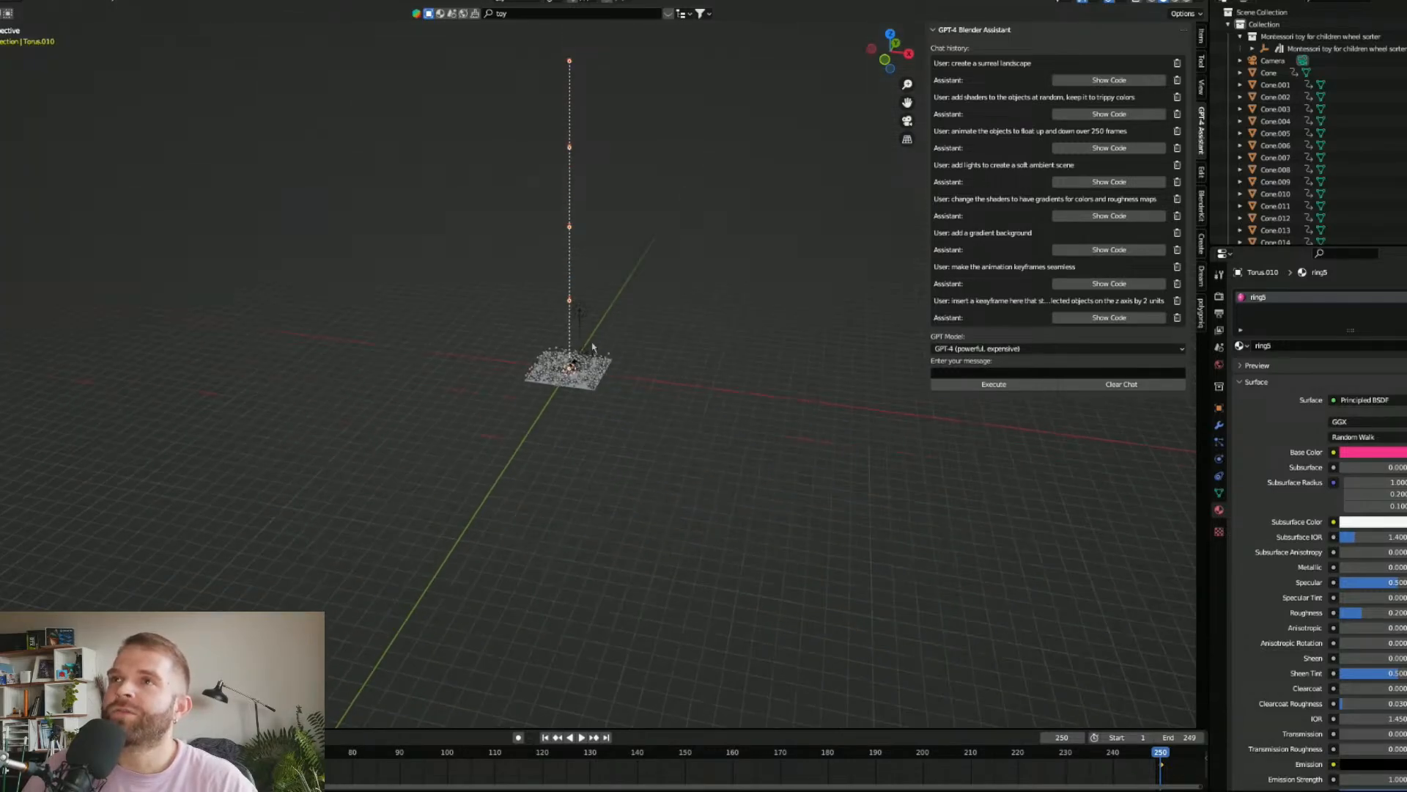
{"action": "scroll", "coordinate": [593, 344], "scroll_direction": "up", "scroll_amount": 4}
{"action": "middle_click_drag", "start_coordinate": [592, 340], "coordinate": [559, 517], "text": "shift"}
{"action": "middle_click_drag", "start_coordinate": [558, 517], "coordinate": [534, 499]}
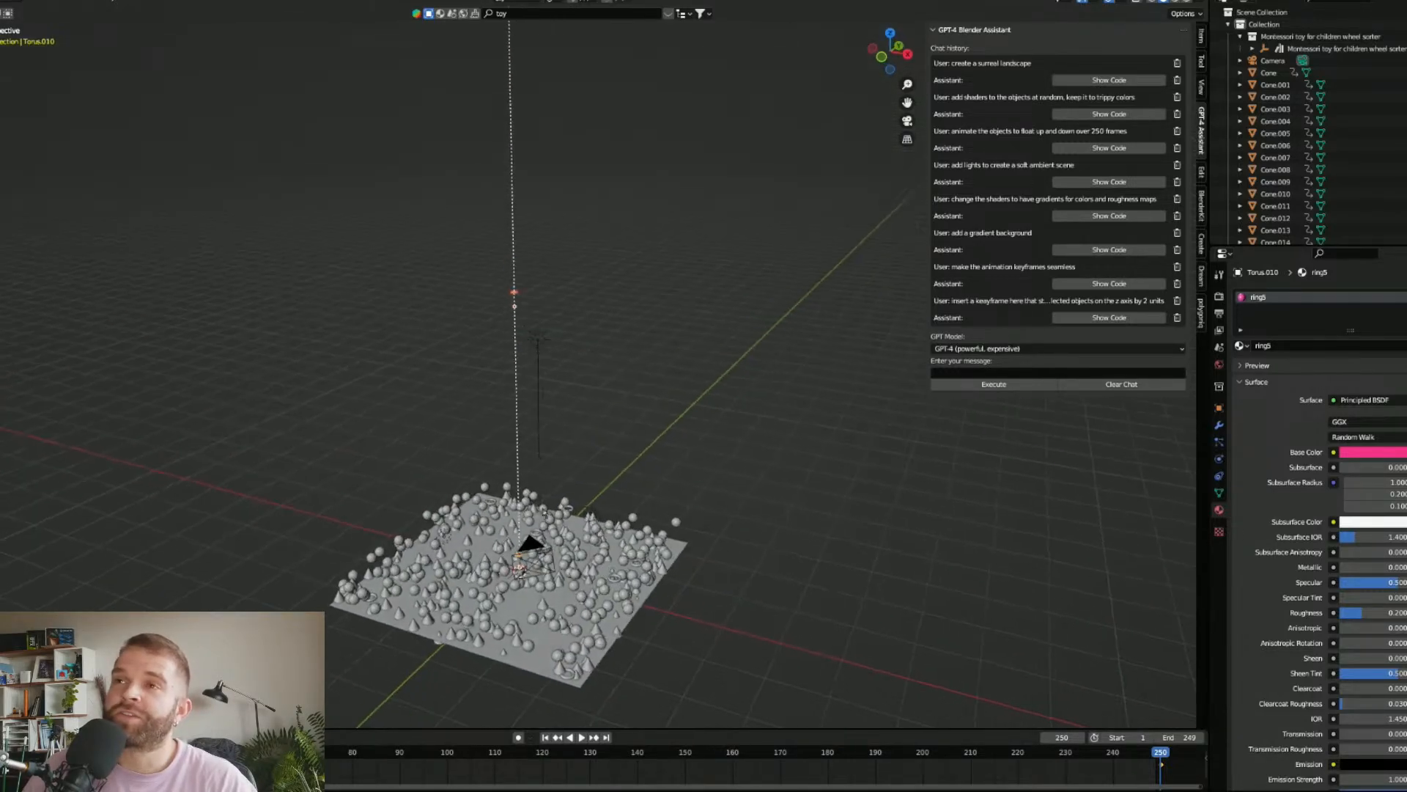
{"action": "scroll", "coordinate": [534, 506], "scroll_direction": "up", "scroll_amount": 4}
{"action": "middle_click_drag", "start_coordinate": [489, 619], "coordinate": [536, 498], "text": "shift"}
{"action": "scroll", "coordinate": [546, 456], "scroll_direction": "up", "scroll_amount": 6}
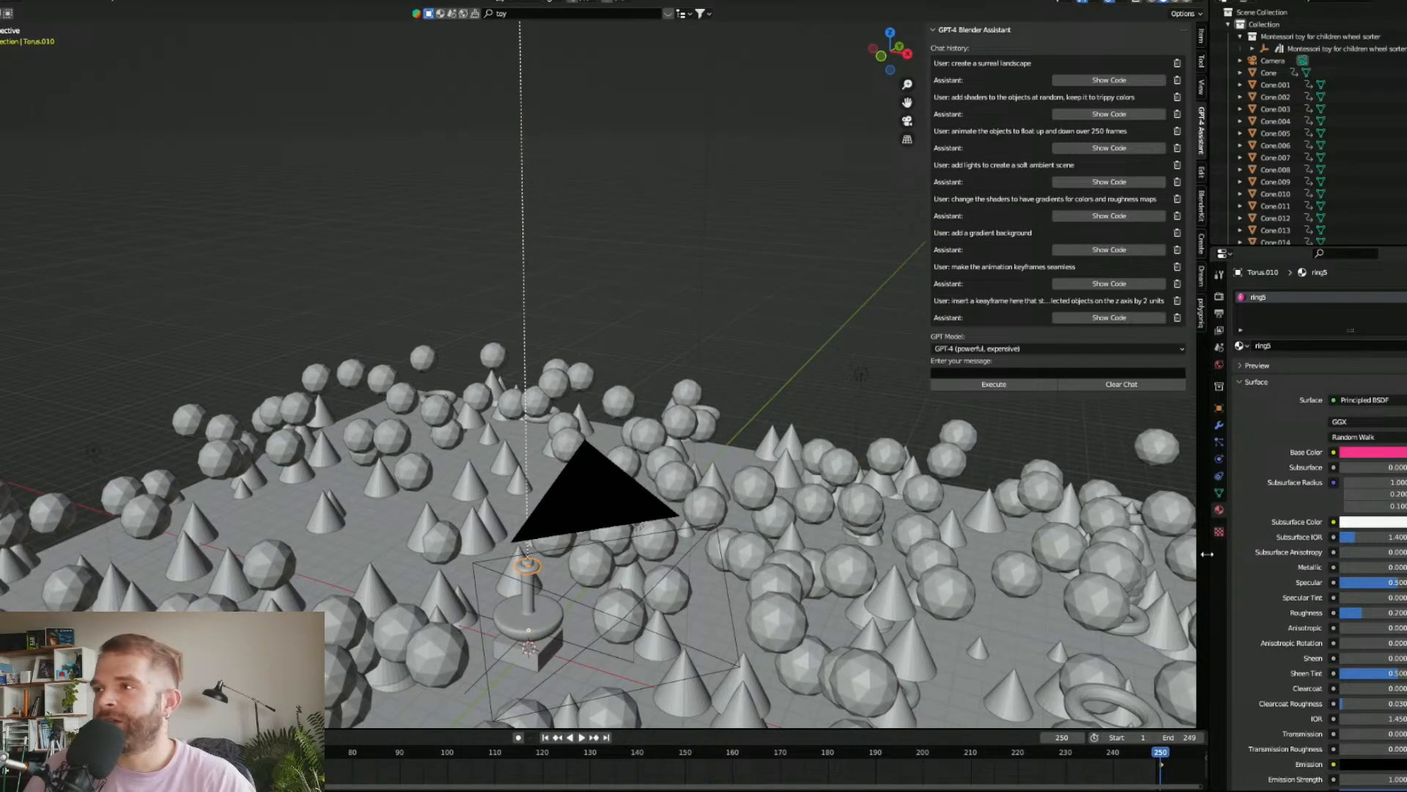
{"action": "left_click_drag", "start_coordinate": [1160, 753], "coordinate": [1141, 755]}
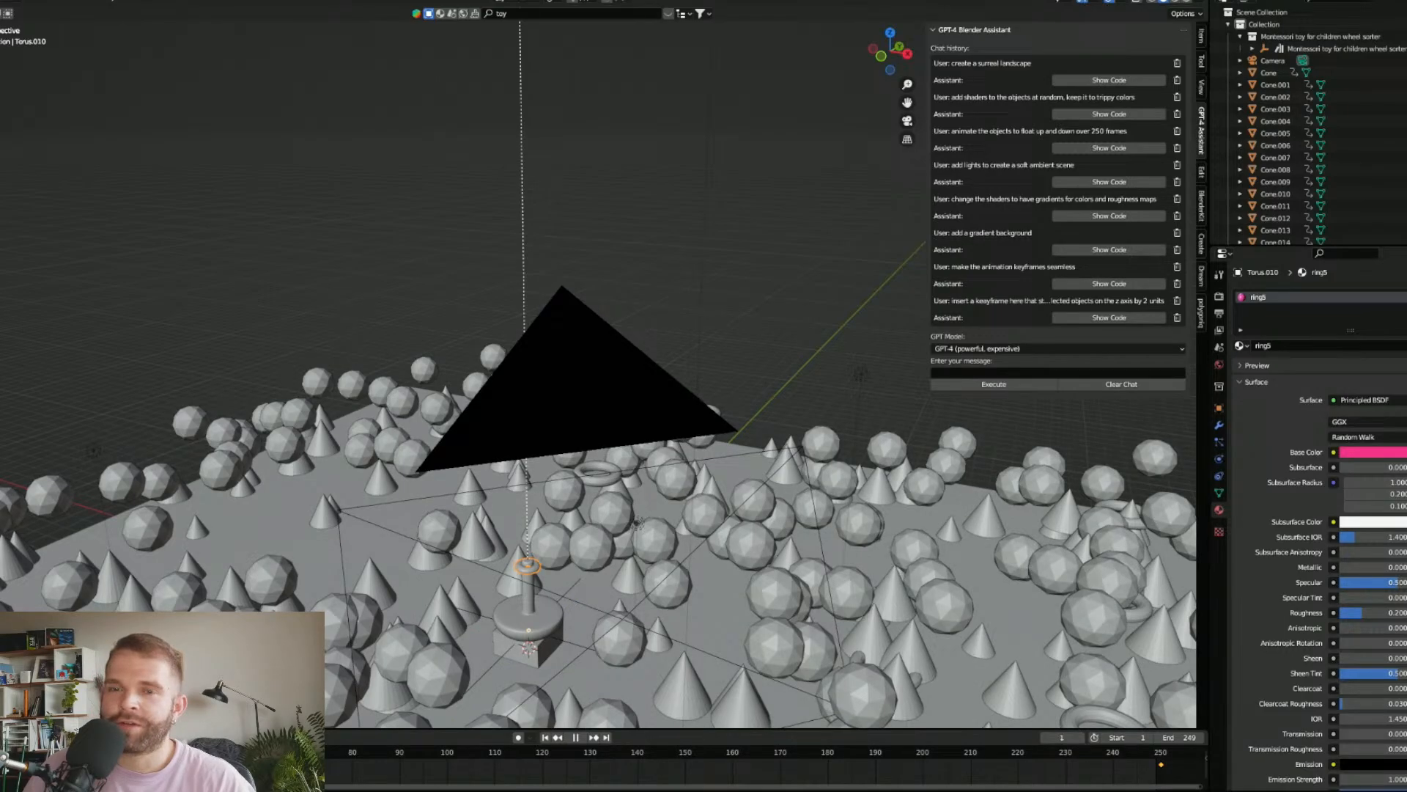
{"action": "key", "text": "space"}
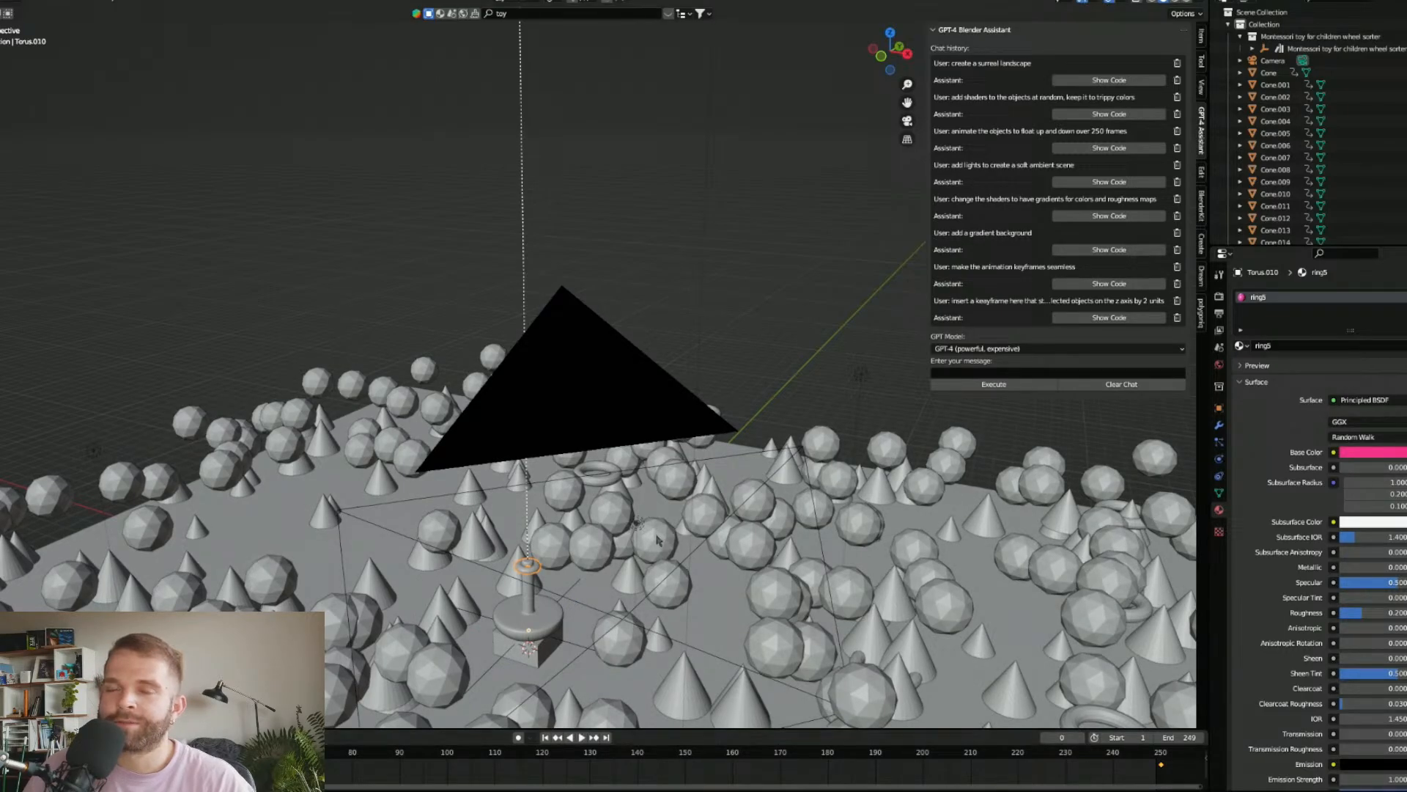
Step: Undo the generated ring stagger and return the playhead to frame 0
{"action": "key", "text": "ctrl+z"}
{"action": "key", "text": "ctrl+z"}
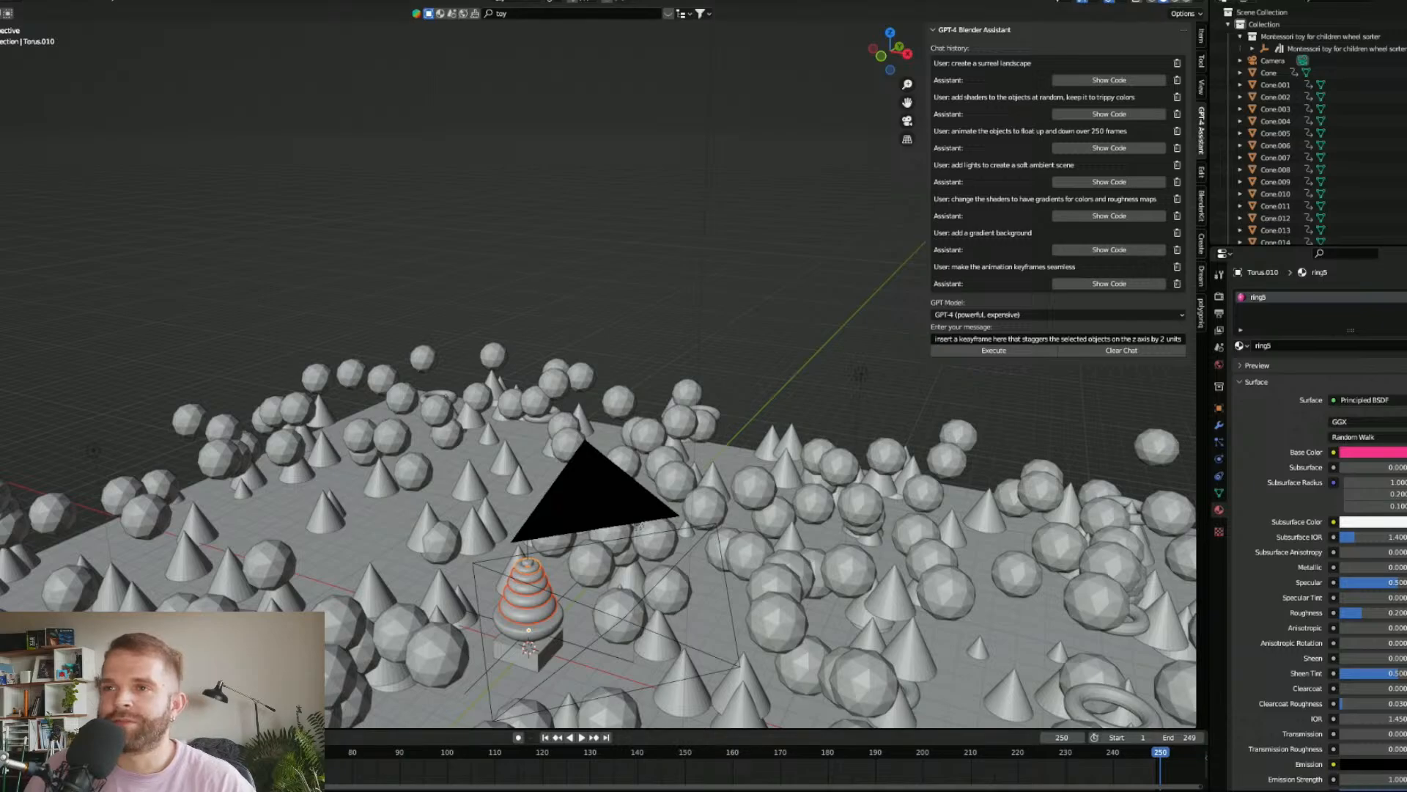
{"action": "key", "text": "space"}
{"action": "key", "text": "space"}
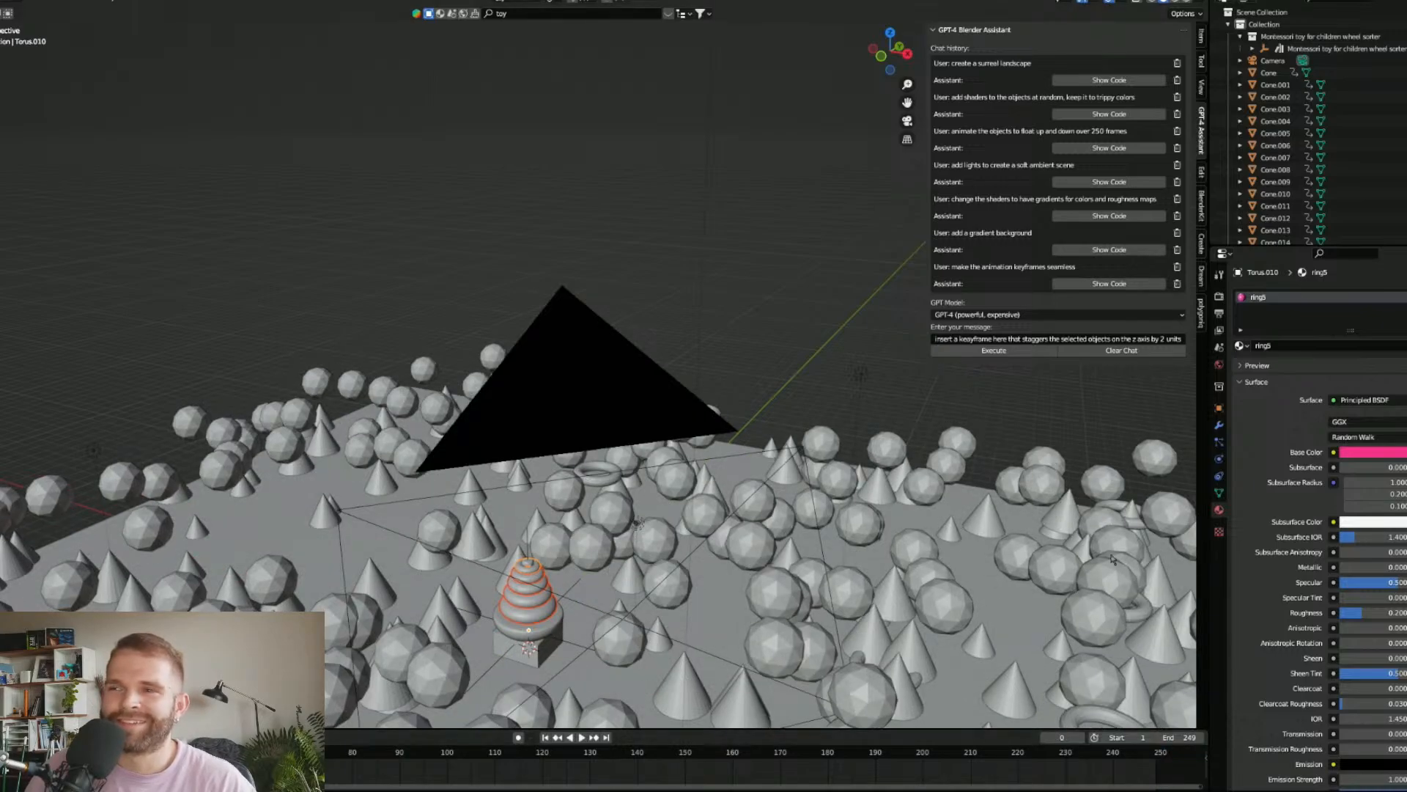
Step: Insert a keyframe at frame 0 on the X, Y and Z location of the active ring, Torus.010
{"action": "left_click", "coordinate": [1219, 408]}
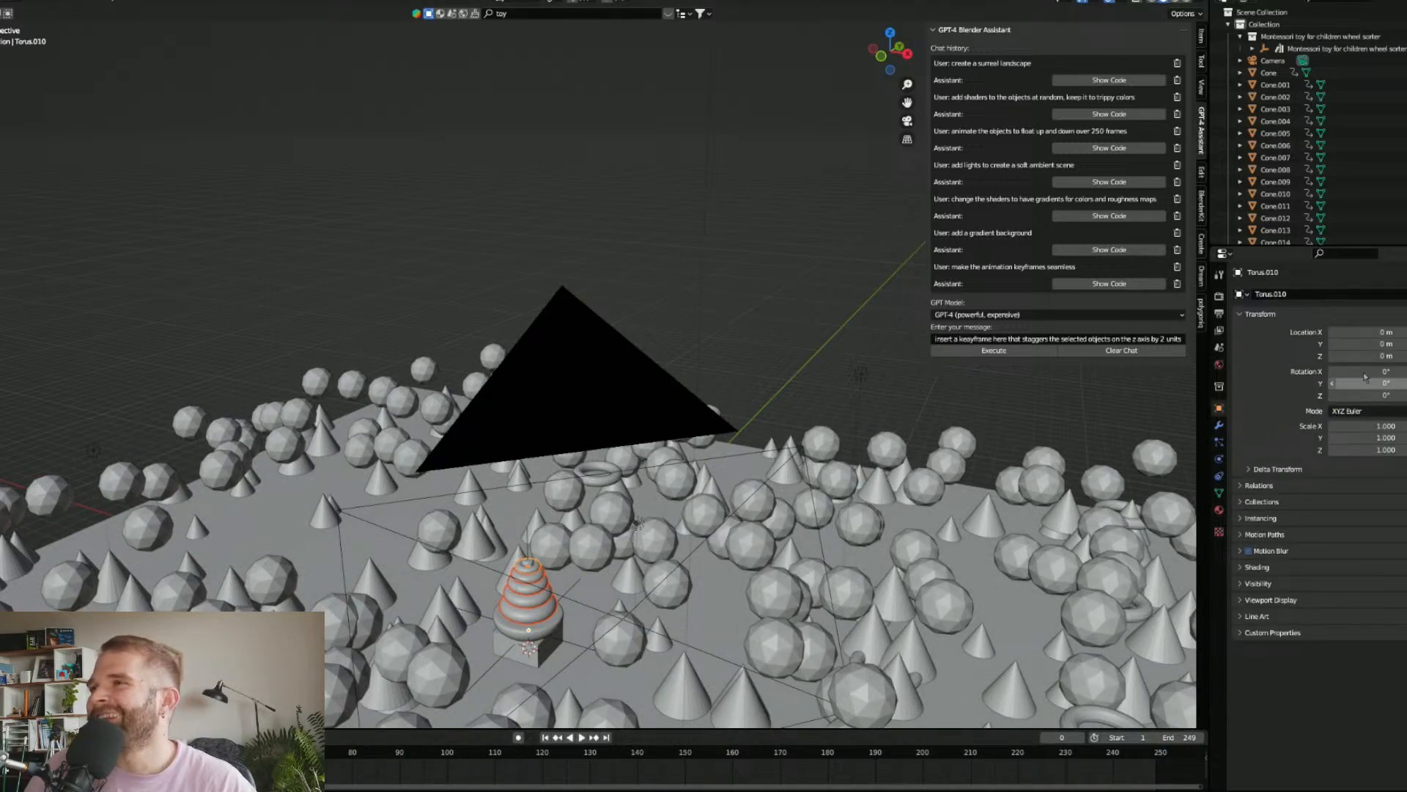
{"action": "left_click", "coordinate": [1406, 356]}
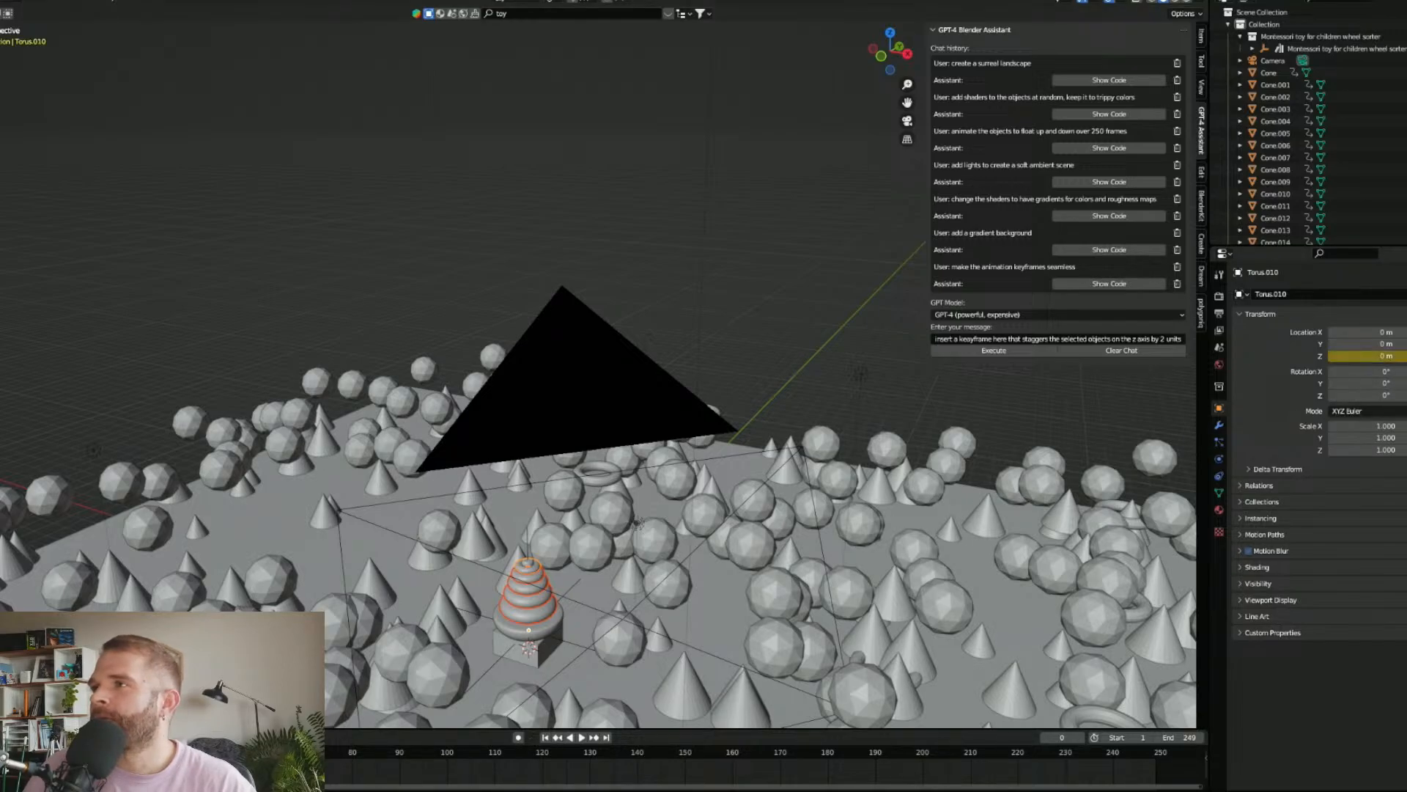
{"action": "key", "text": "i"}
{"action": "key", "text": "i"}
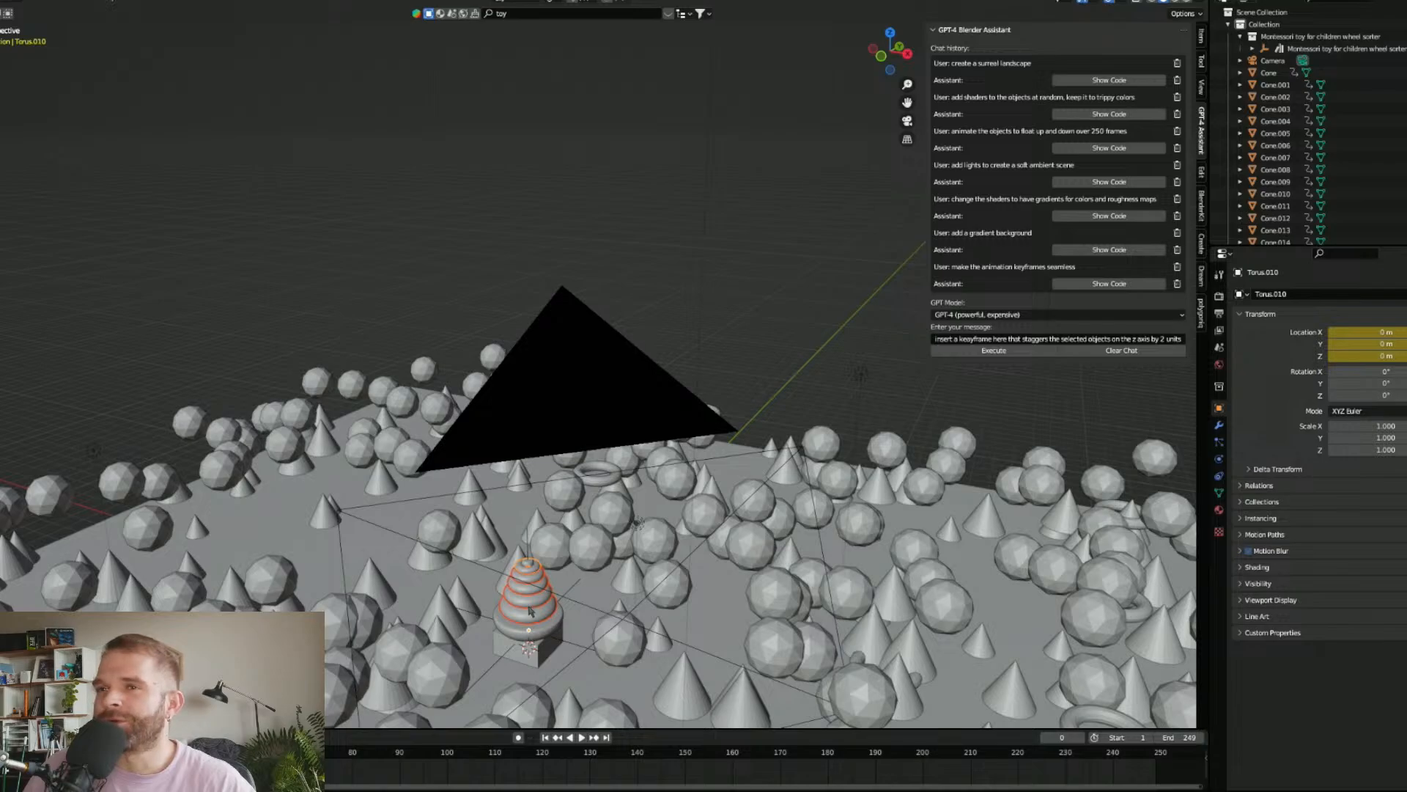
{"action": "key", "text": "ctrl+l"}
{"action": "mouse_move", "coordinate": [530, 607]}
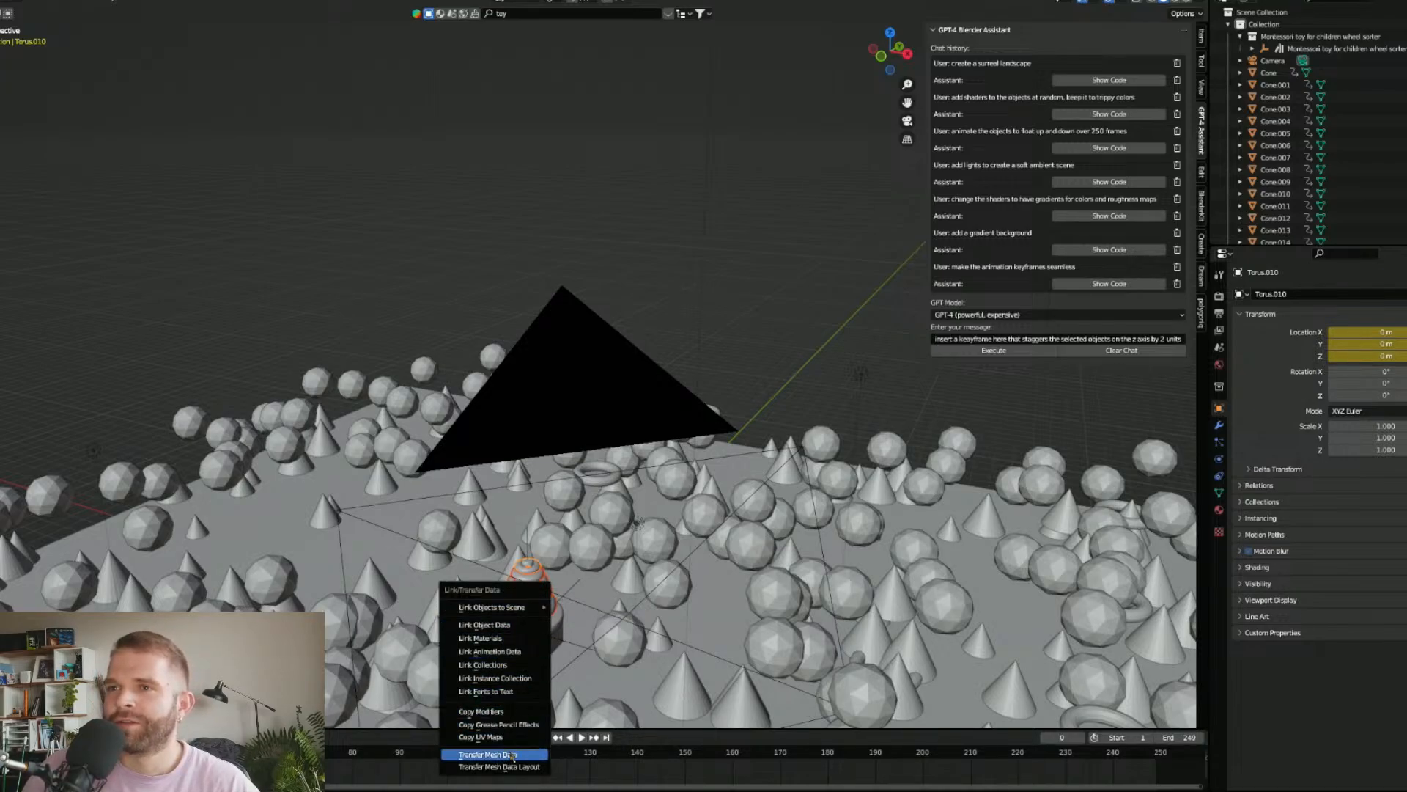
{"action": "key", "text": "Escape"}
Step: Insert location keyframes at frame 0 on the toy's remaining colored rings, one ring at a time
{"action": "left_click", "coordinate": [535, 582]}
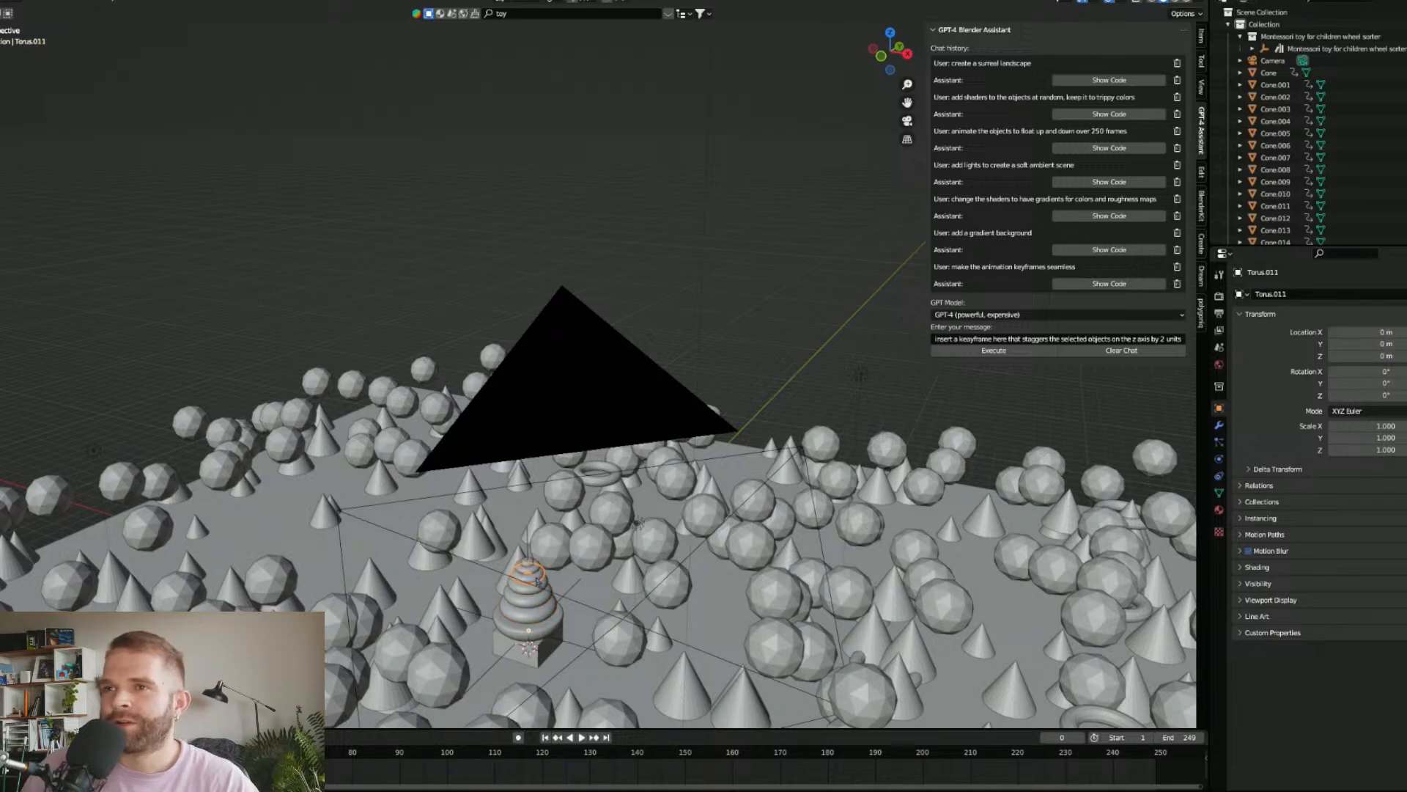
{"action": "key", "text": "i"}
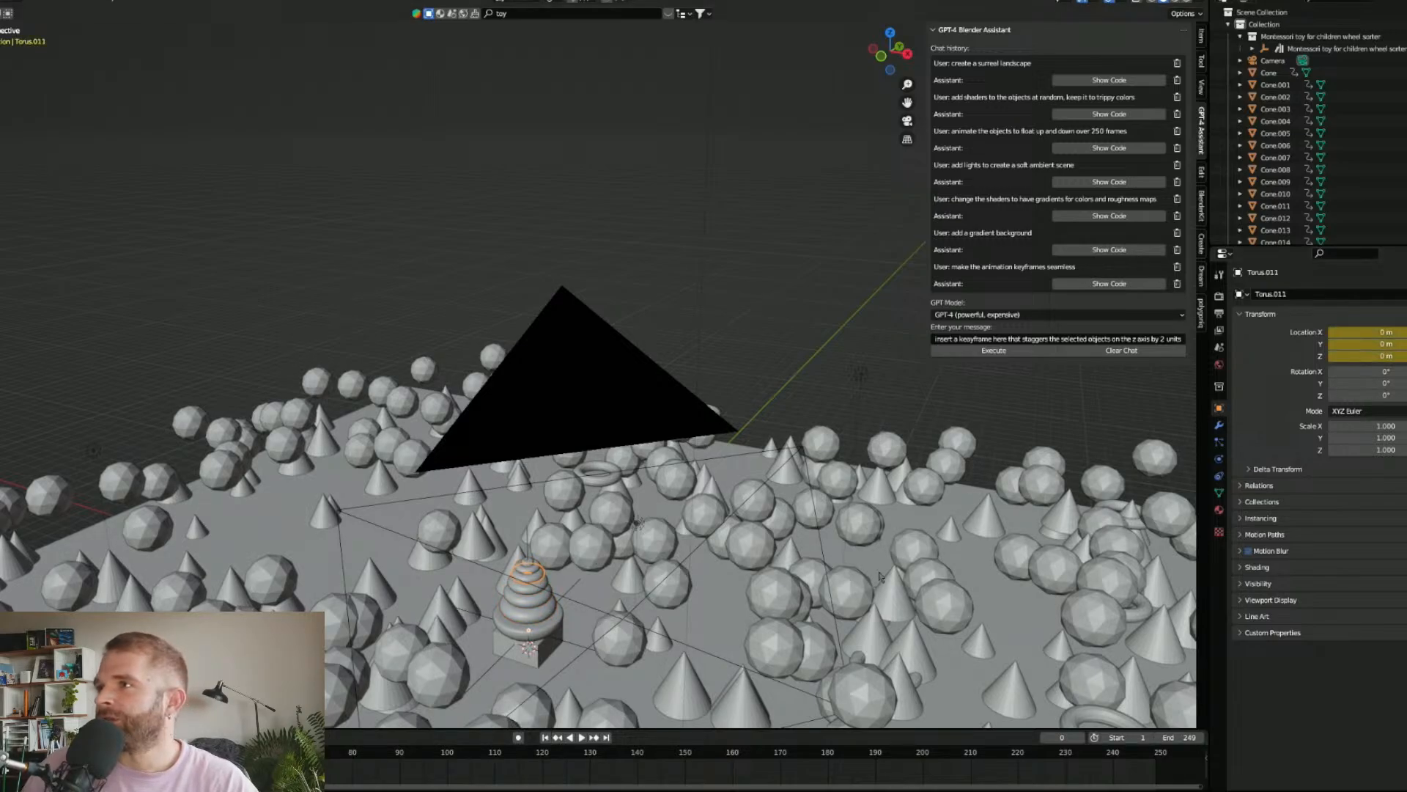
{"action": "left_click", "coordinate": [537, 594]}
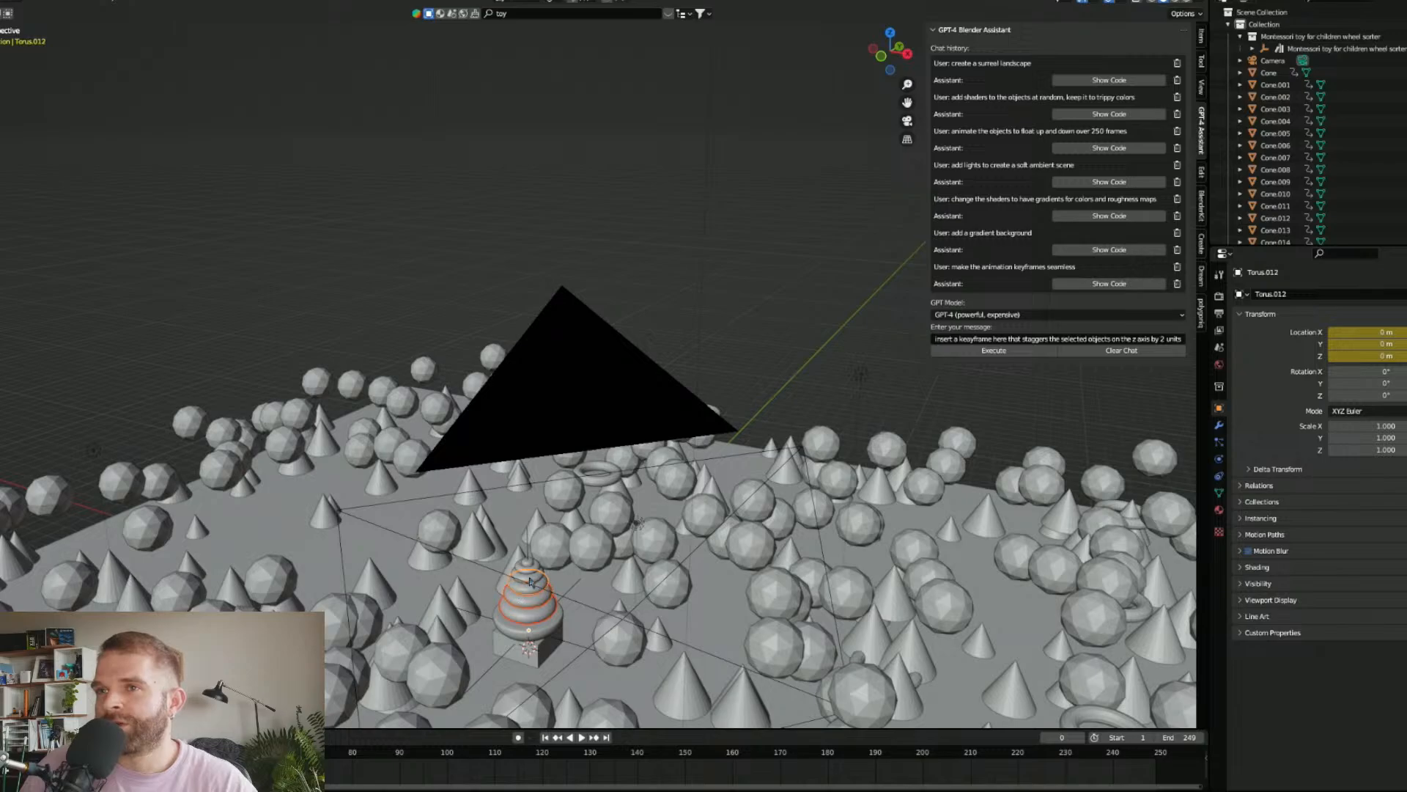
Step: Change the stagger distance in the assistant prompt to .3 units and execute it on the selected rings
{"action": "left_click", "coordinate": [1136, 339]}
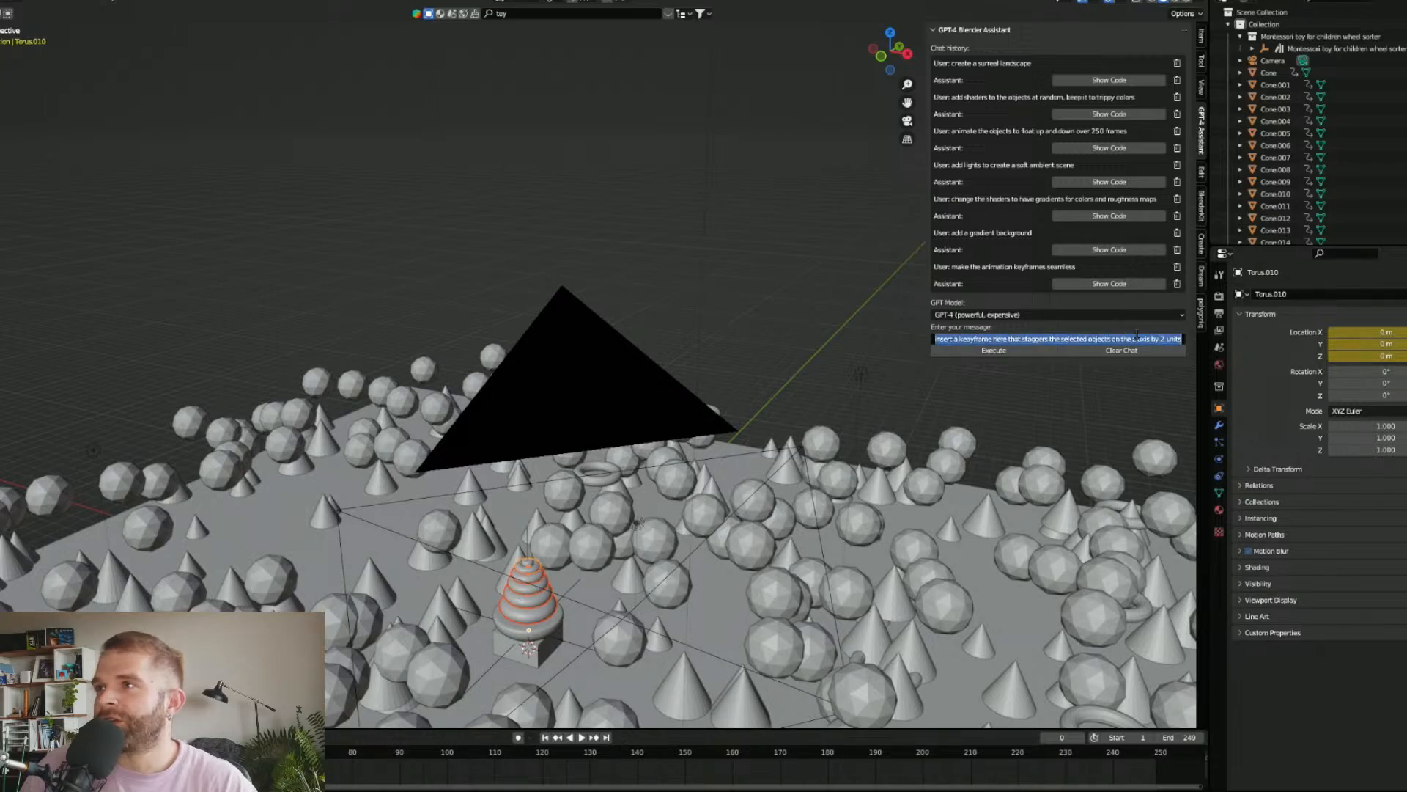
{"action": "left_click", "coordinate": [1162, 338]}
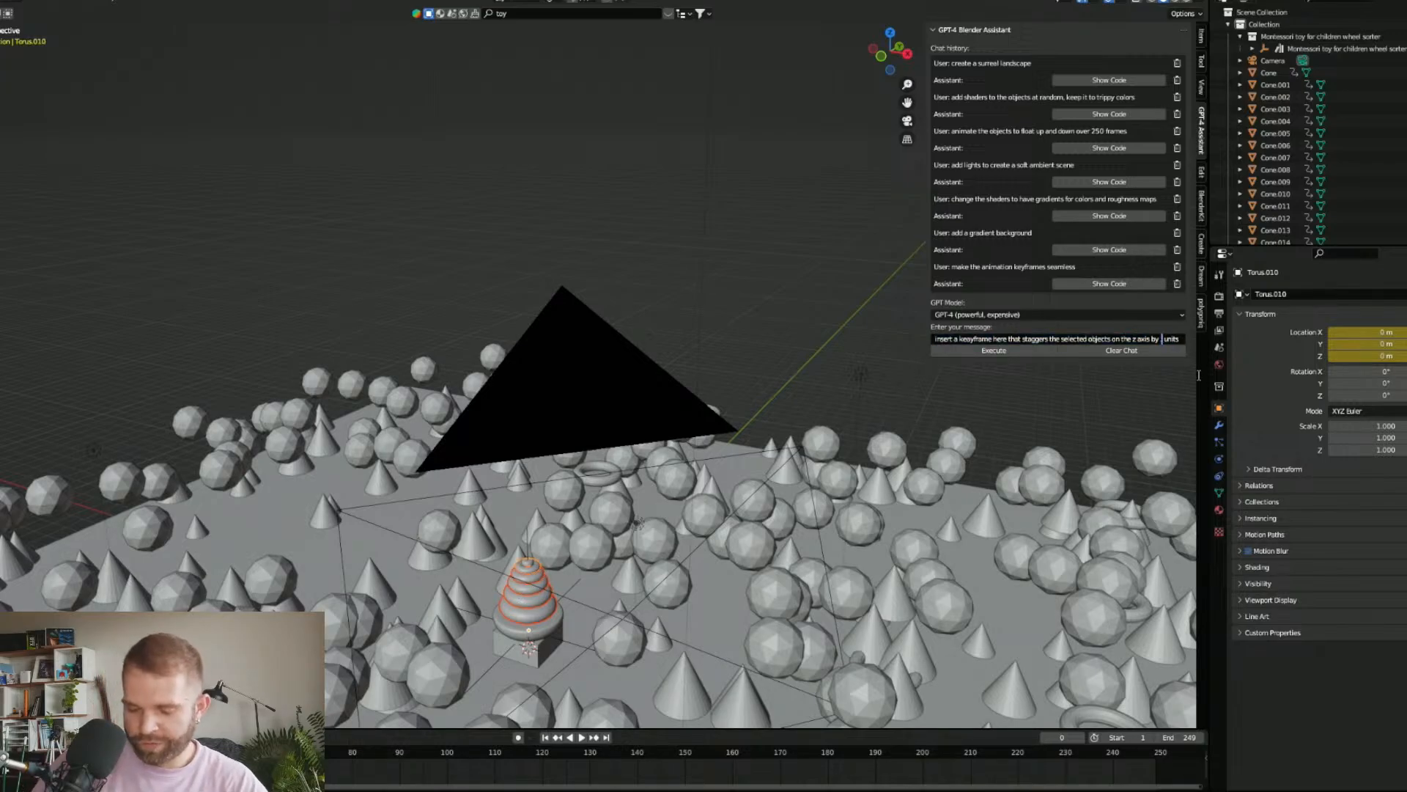
{"action": "left_click", "coordinate": [1027, 352]}
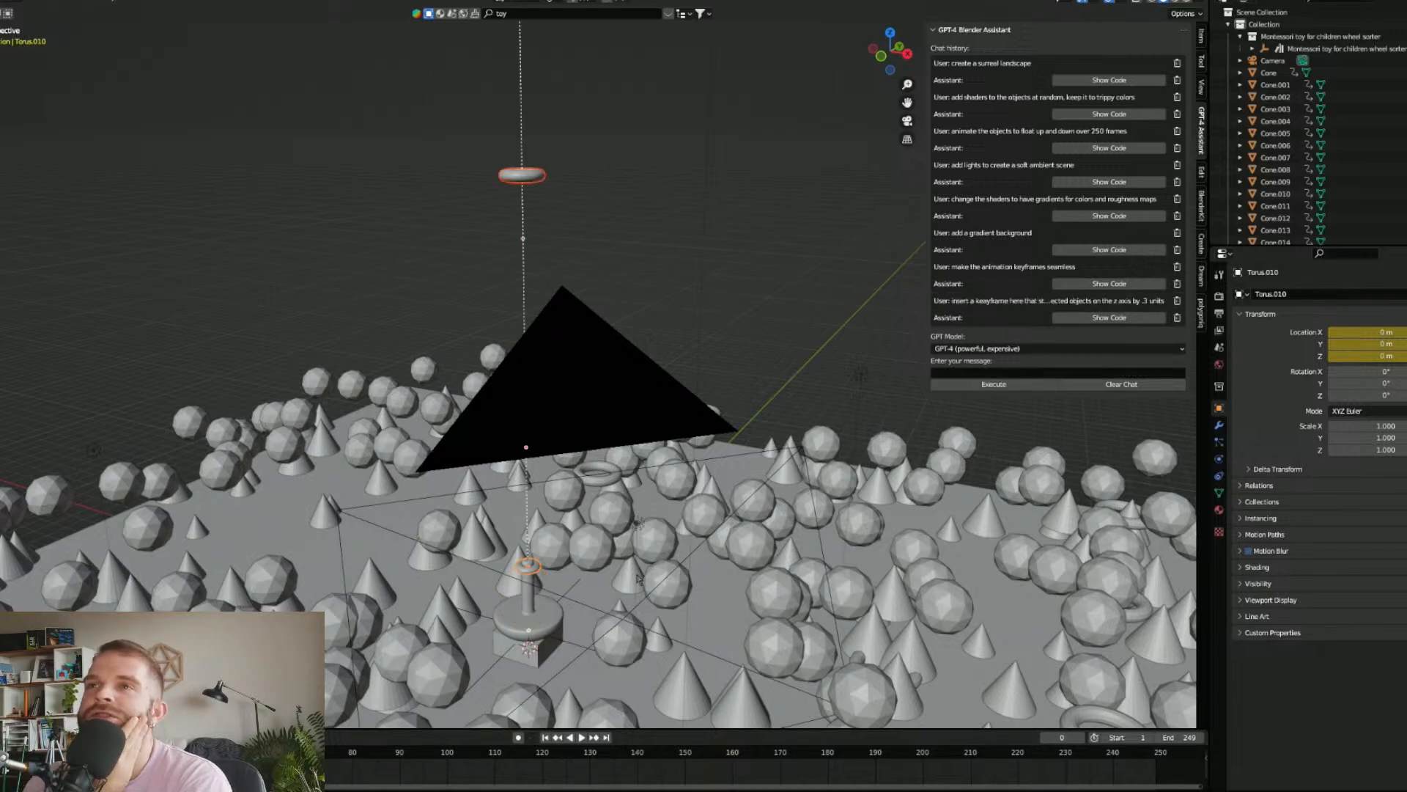
Step: Undo the stagger generated at frame 0 and execute the .3-unit prompt again at frame 250
{"action": "left_click", "coordinate": [584, 743]}
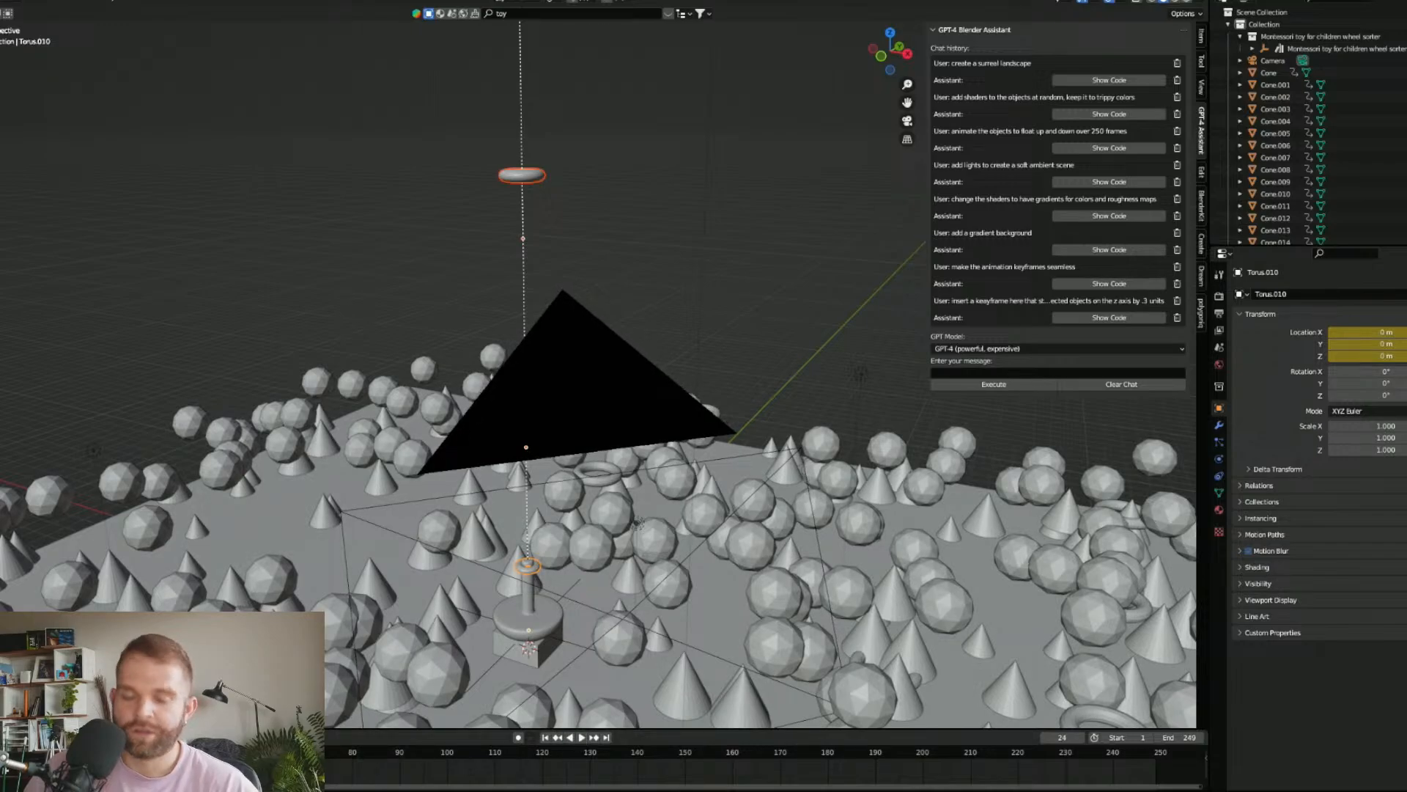
{"action": "key", "text": "ctrl+z"}
{"action": "key", "text": "space"}
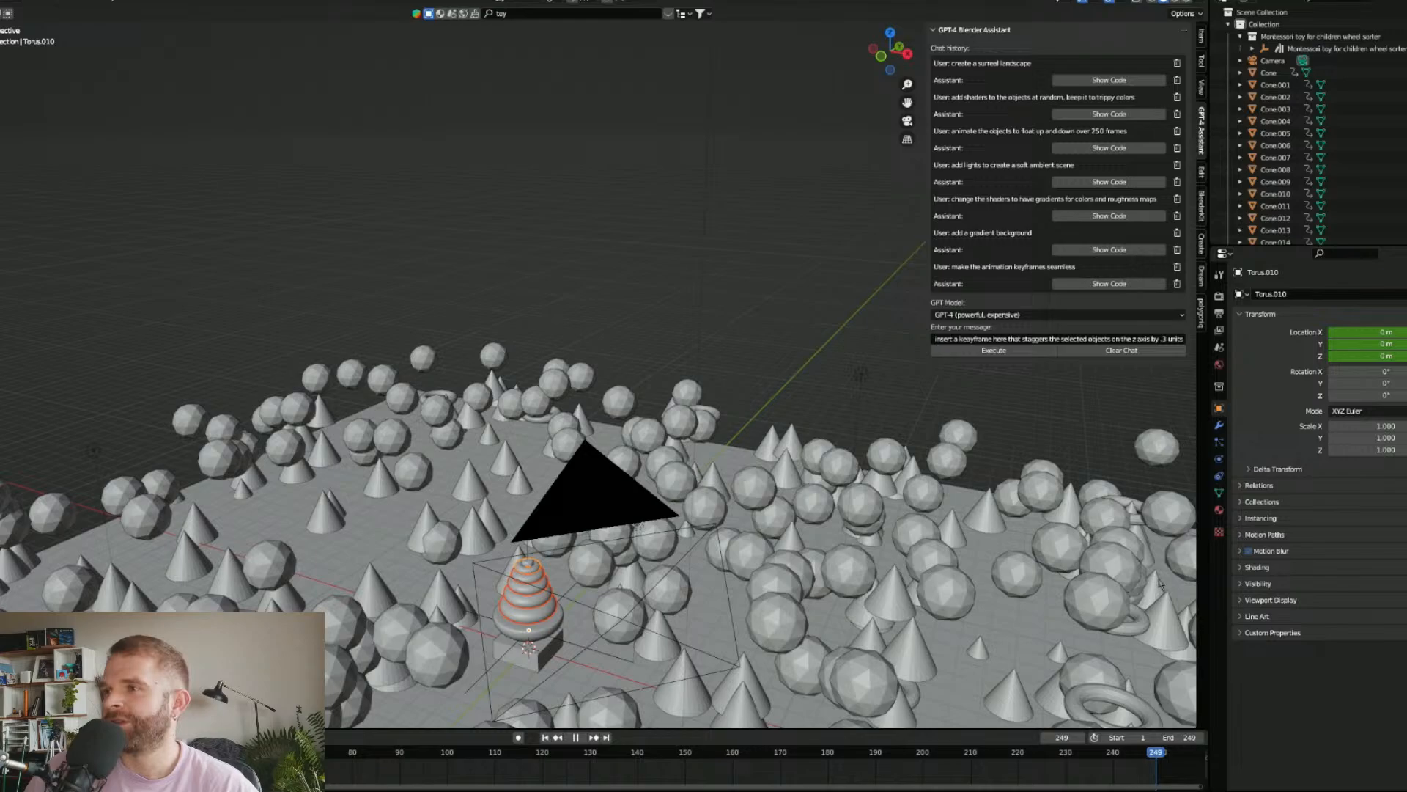
{"action": "left_click", "coordinate": [994, 350]}
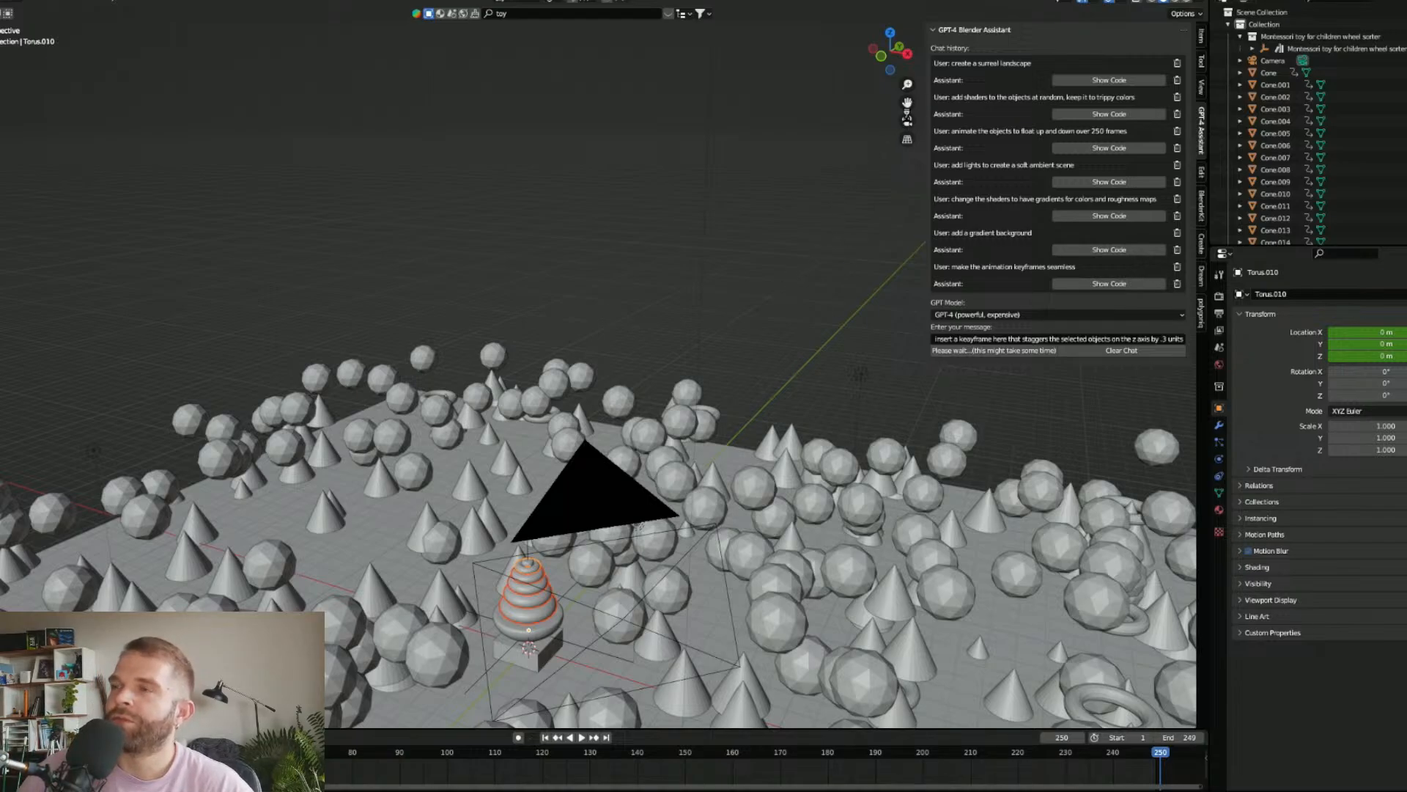
Step: Look through the camera and play the animation from the start to check how the rings rise
{"action": "left_click", "coordinate": [908, 119]}
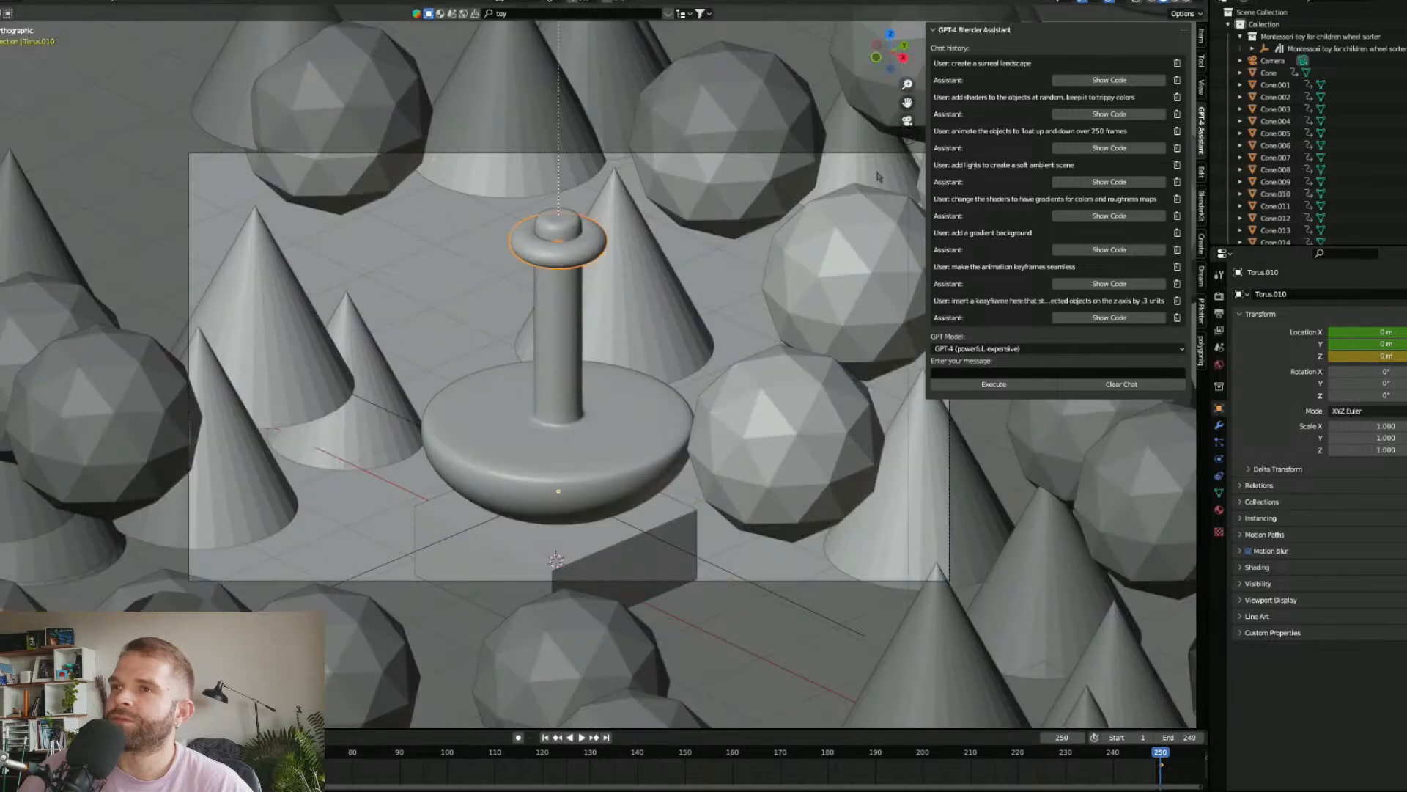
{"action": "left_click", "coordinate": [581, 737]}
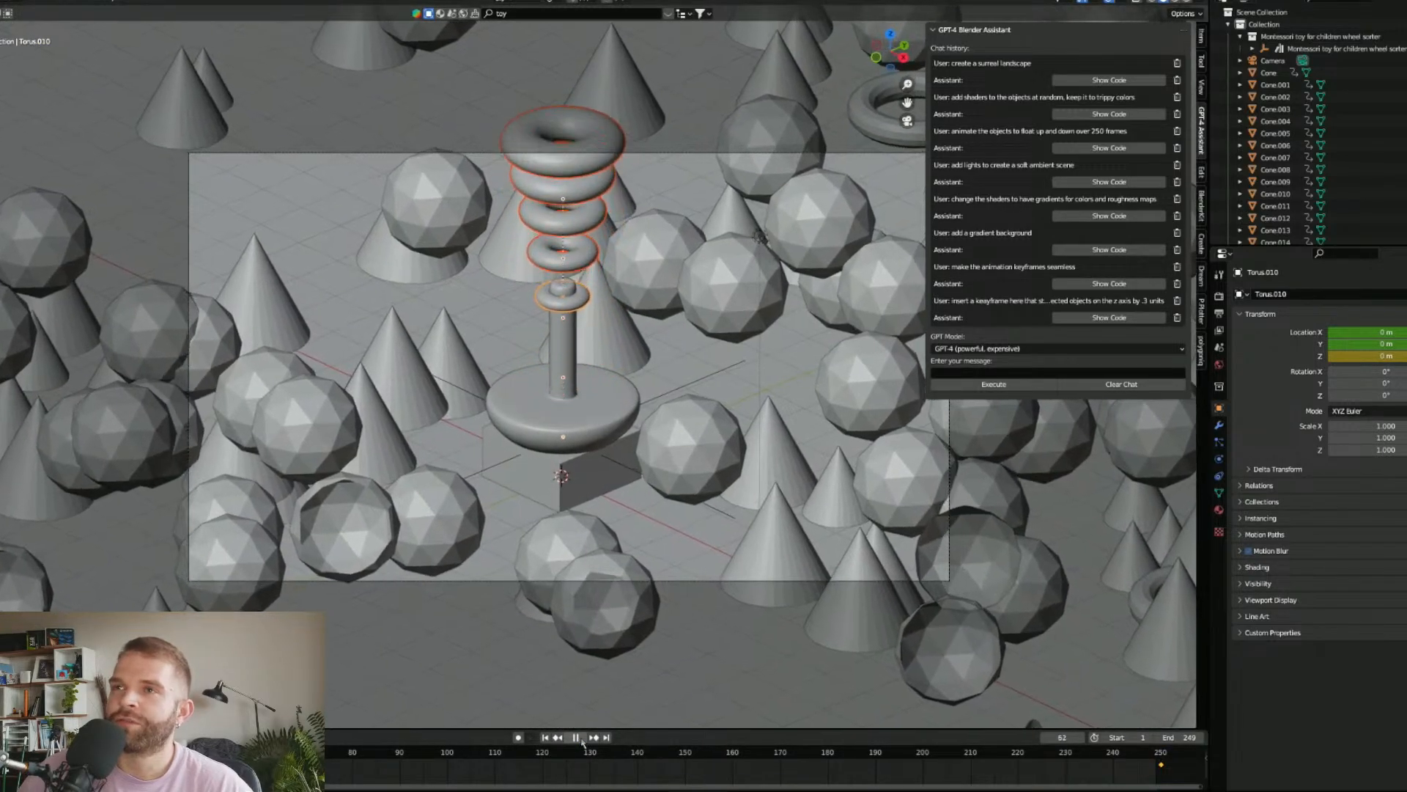
{"action": "left_click", "coordinate": [580, 738]}
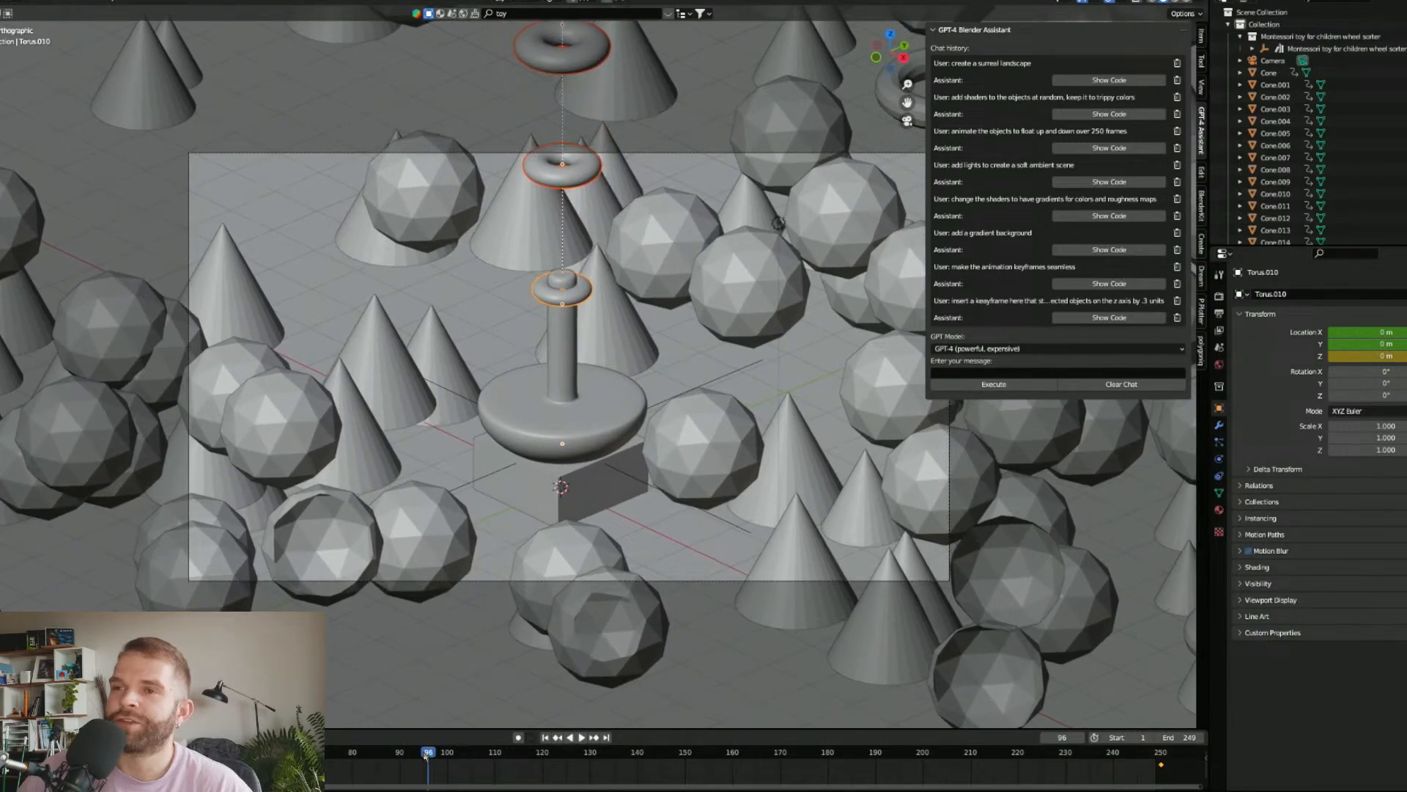
{"action": "left_click_drag", "start_coordinate": [425, 757], "coordinate": [0, 756]}
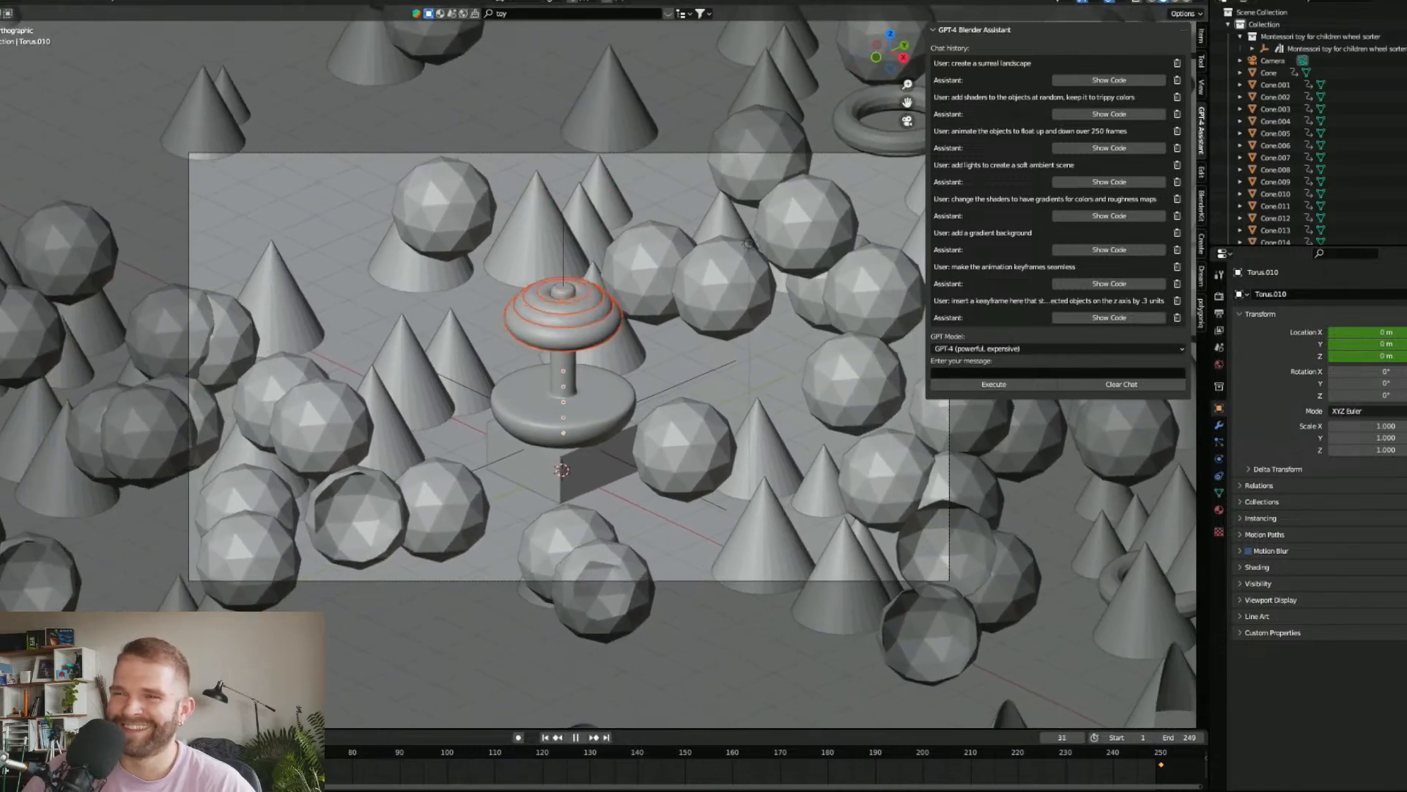
{"action": "key", "text": "Escape"}
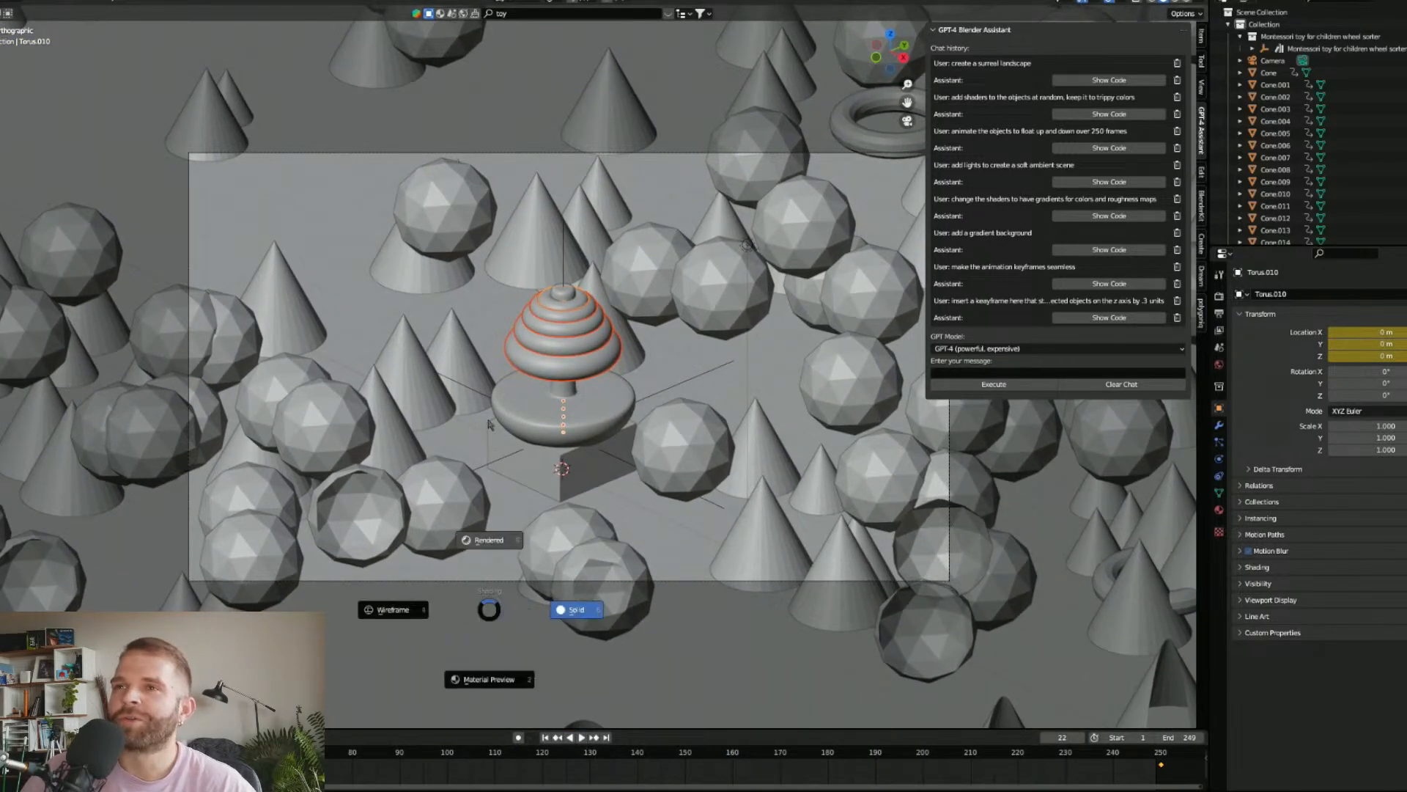
Step: Switch the viewport to rendered shading and play the ring animation up to frame 46
{"action": "left_click", "coordinate": [491, 519]}
{"action": "scroll", "coordinate": [628, 484], "scroll_direction": "up", "scroll_amount": 5}
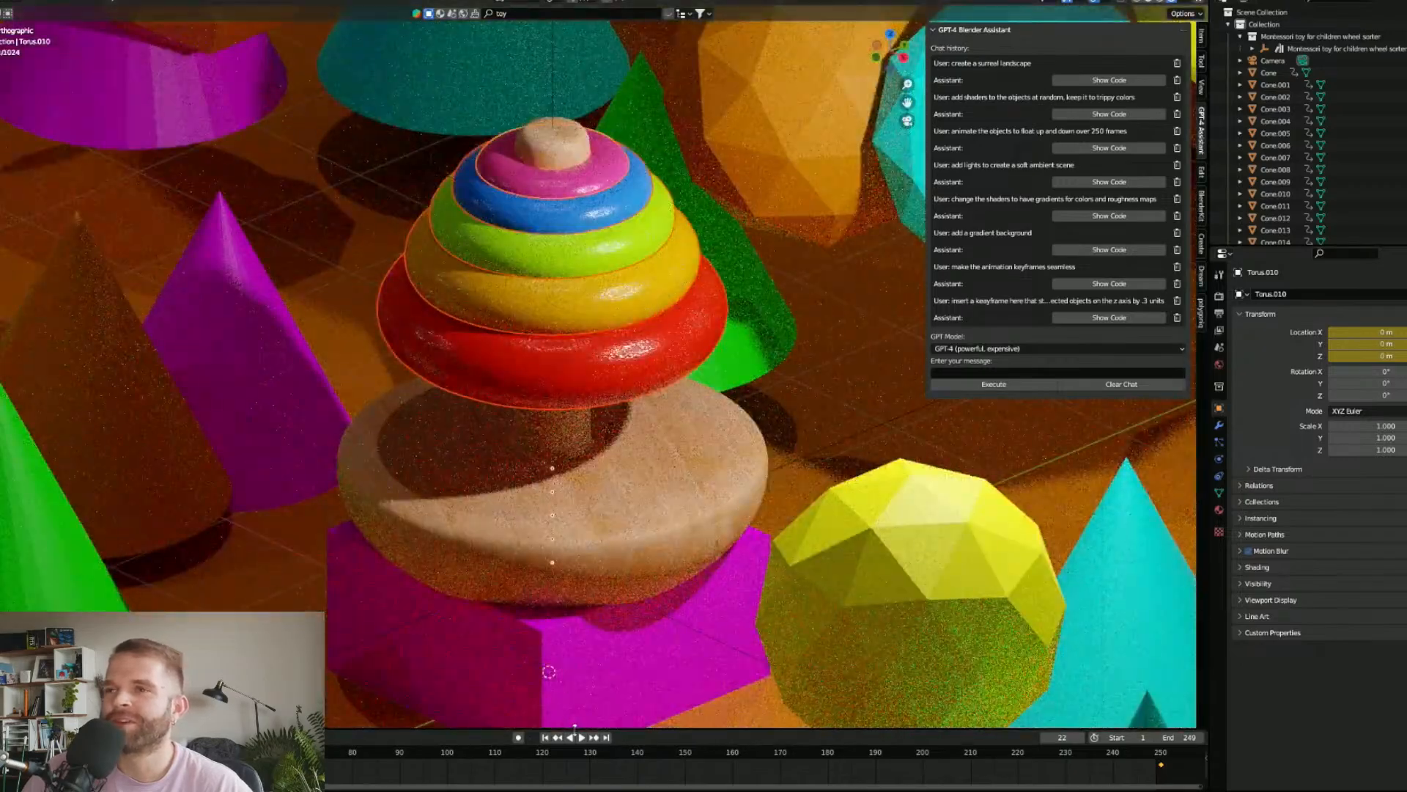
{"action": "left_click", "coordinate": [581, 737]}
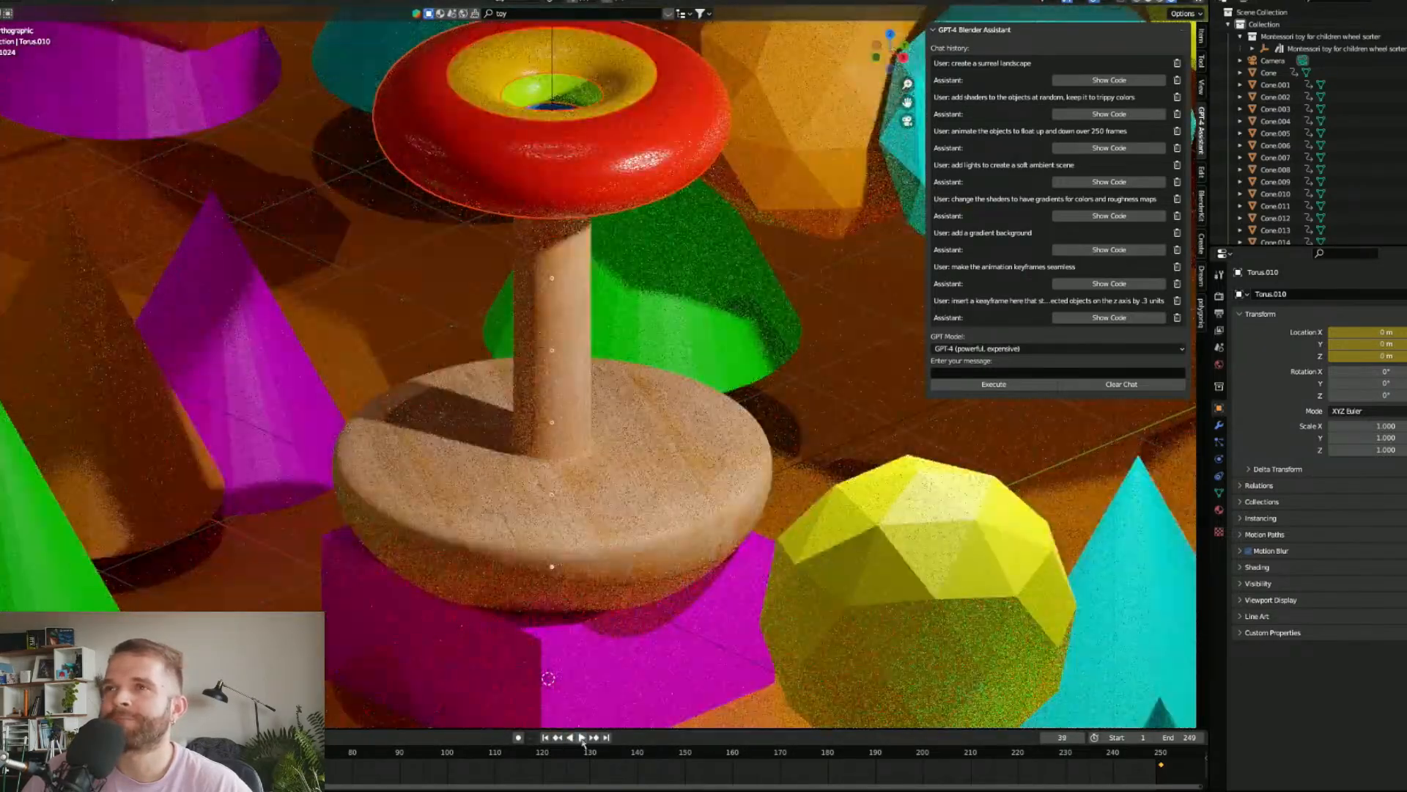
{"action": "left_click", "coordinate": [580, 739]}
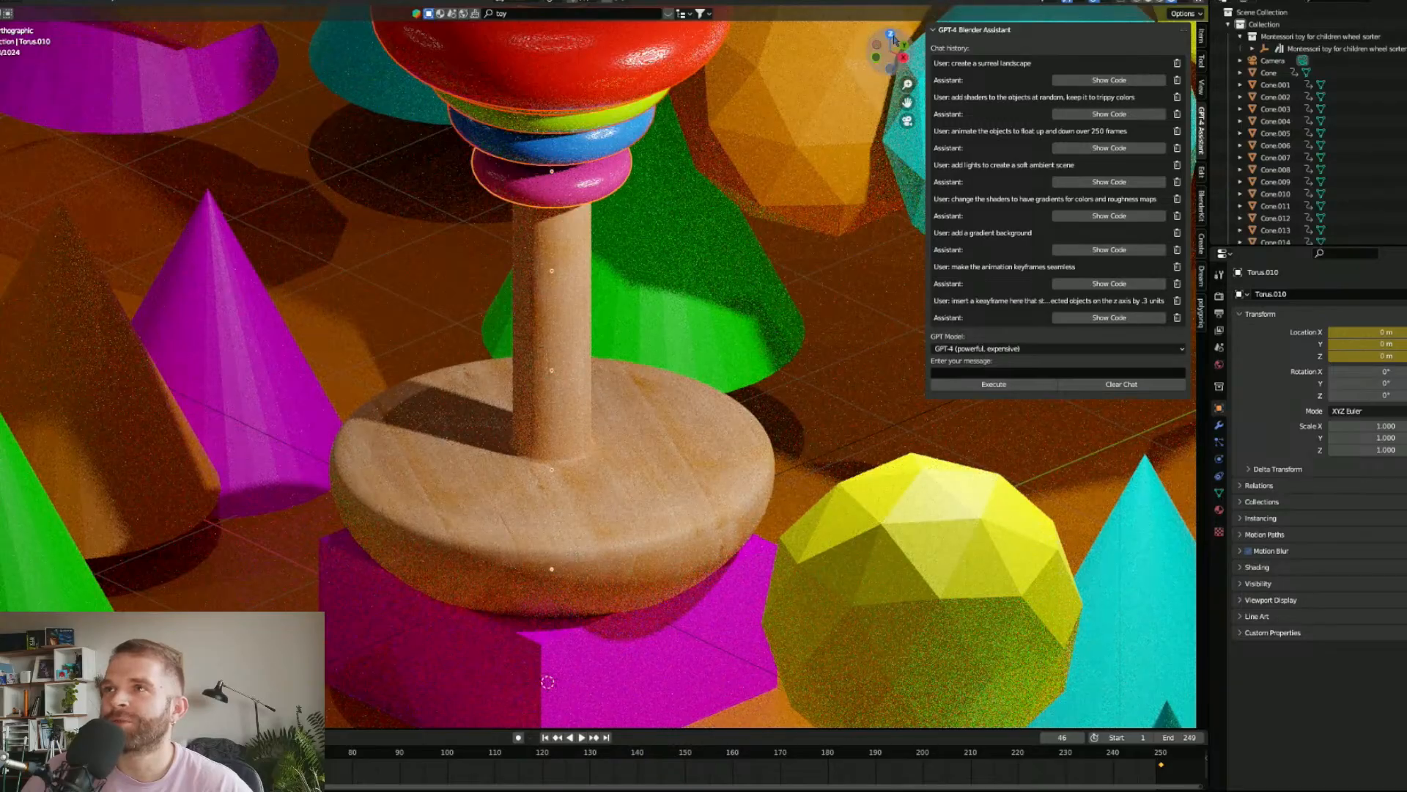
Step: From the top view, move the light horizontally so it sits over the centre of the ring toy
{"action": "left_click", "coordinate": [891, 35]}
{"action": "scroll", "coordinate": [648, 546], "scroll_direction": "up", "scroll_amount": 10}
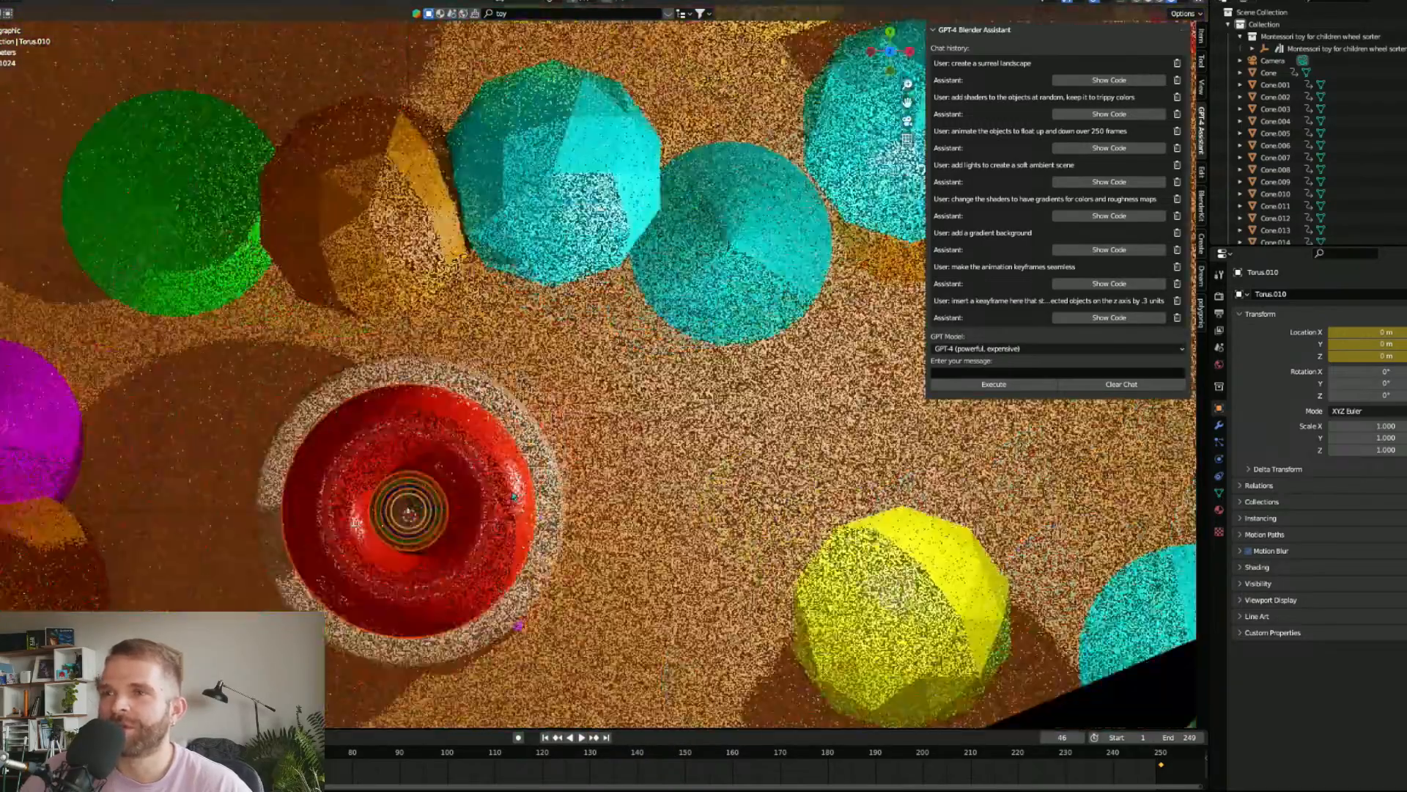
{"action": "scroll", "coordinate": [689, 423], "scroll_direction": "down", "scroll_amount": 10}
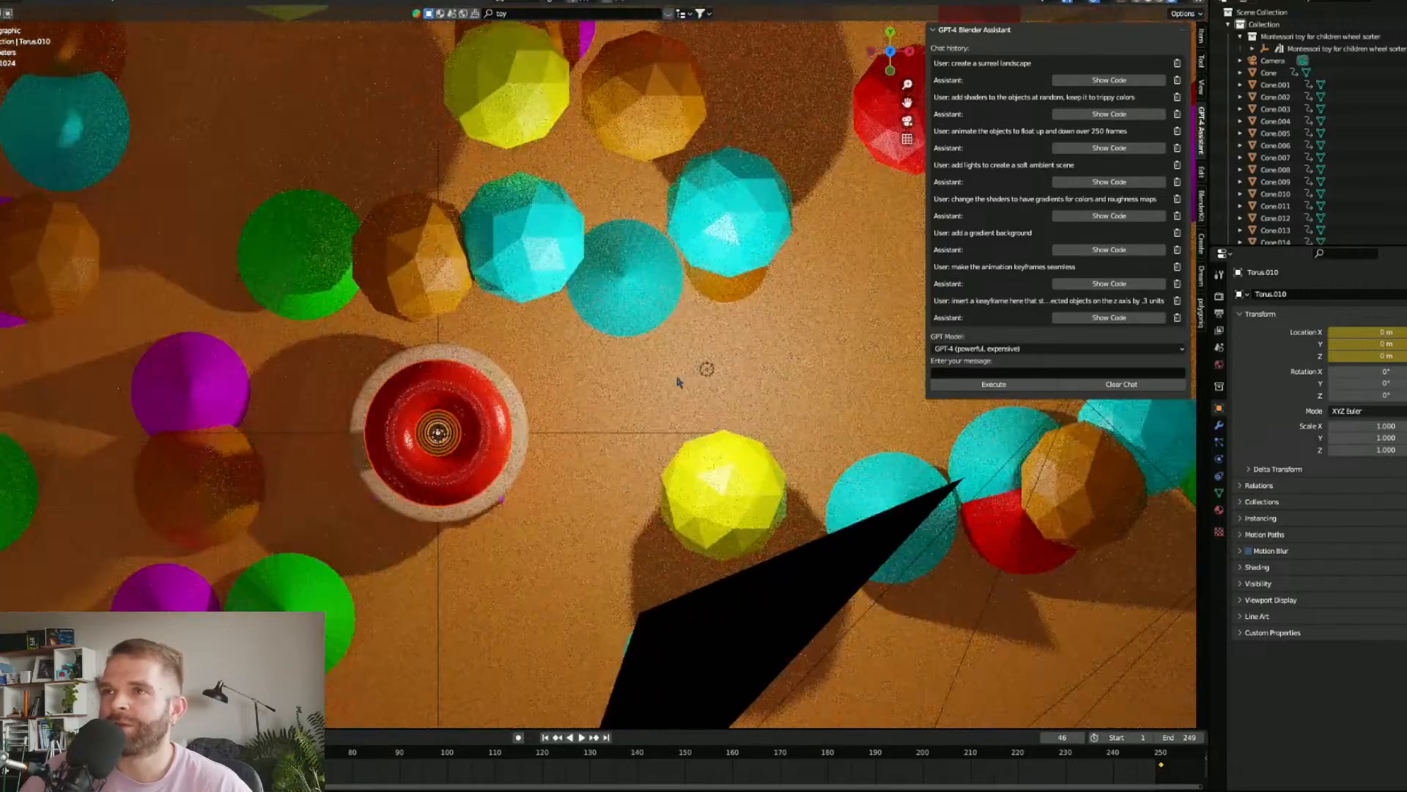
{"action": "left_click", "coordinate": [702, 374]}
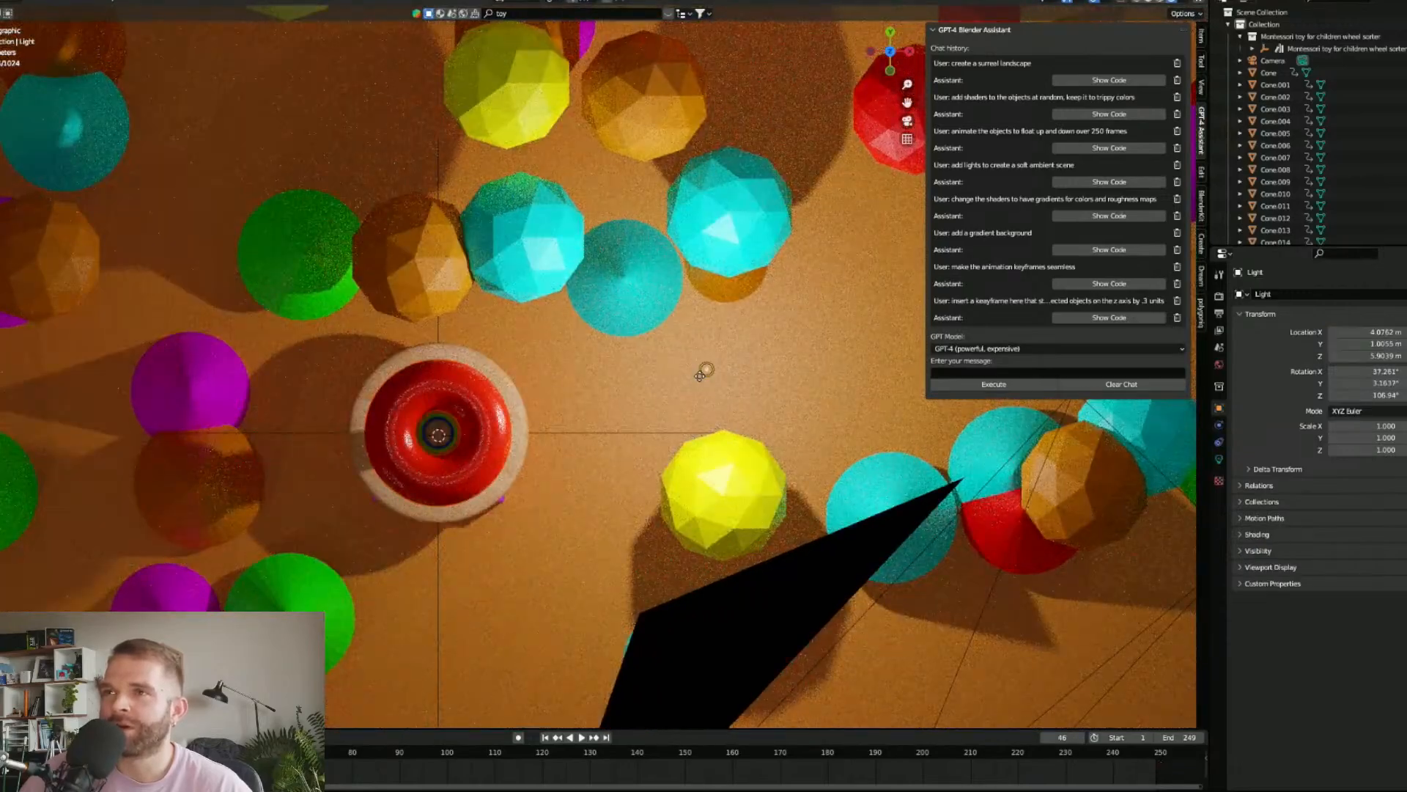
{"action": "left_click_drag", "start_coordinate": [704, 373], "coordinate": [449, 429]}
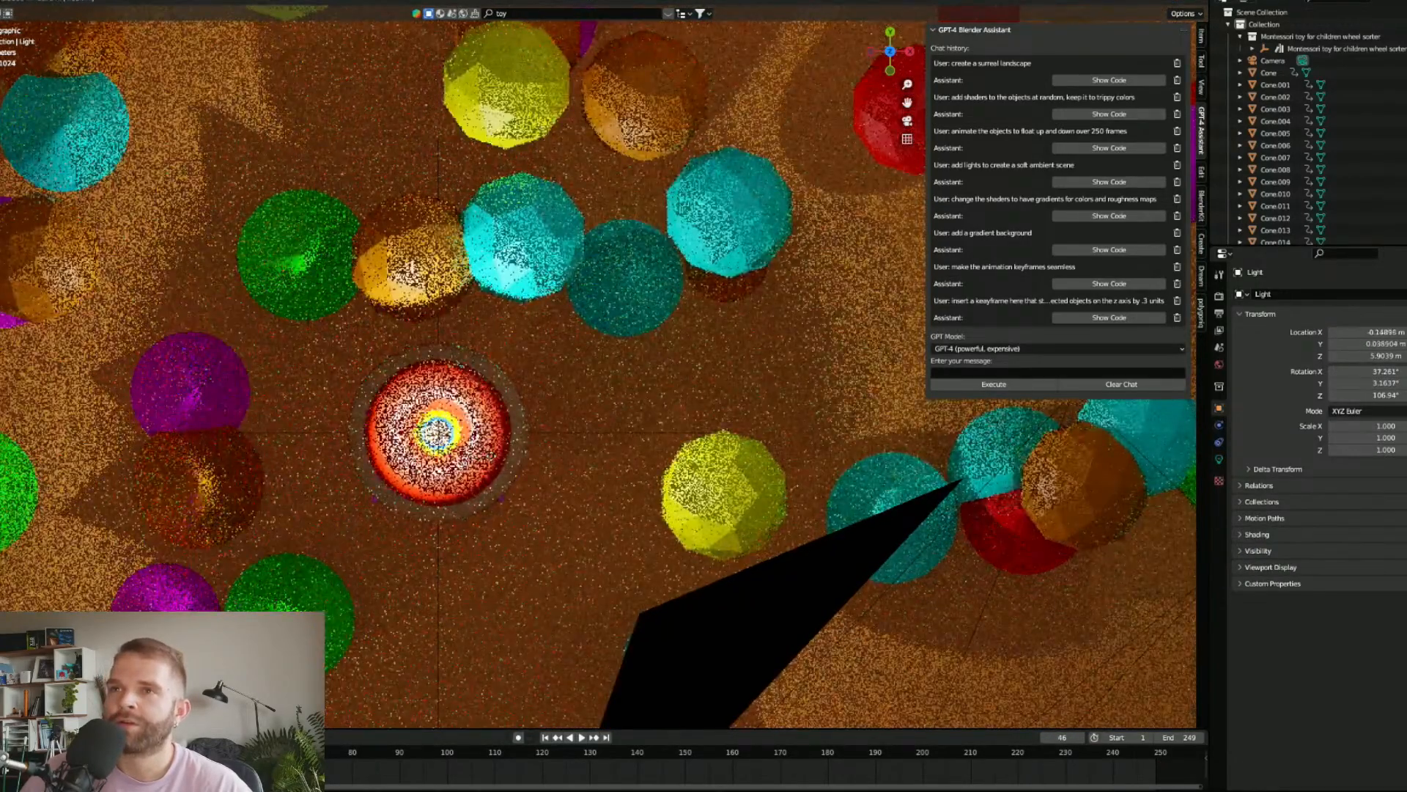
{"action": "scroll", "coordinate": [476, 396], "scroll_direction": "up", "scroll_amount": 9}
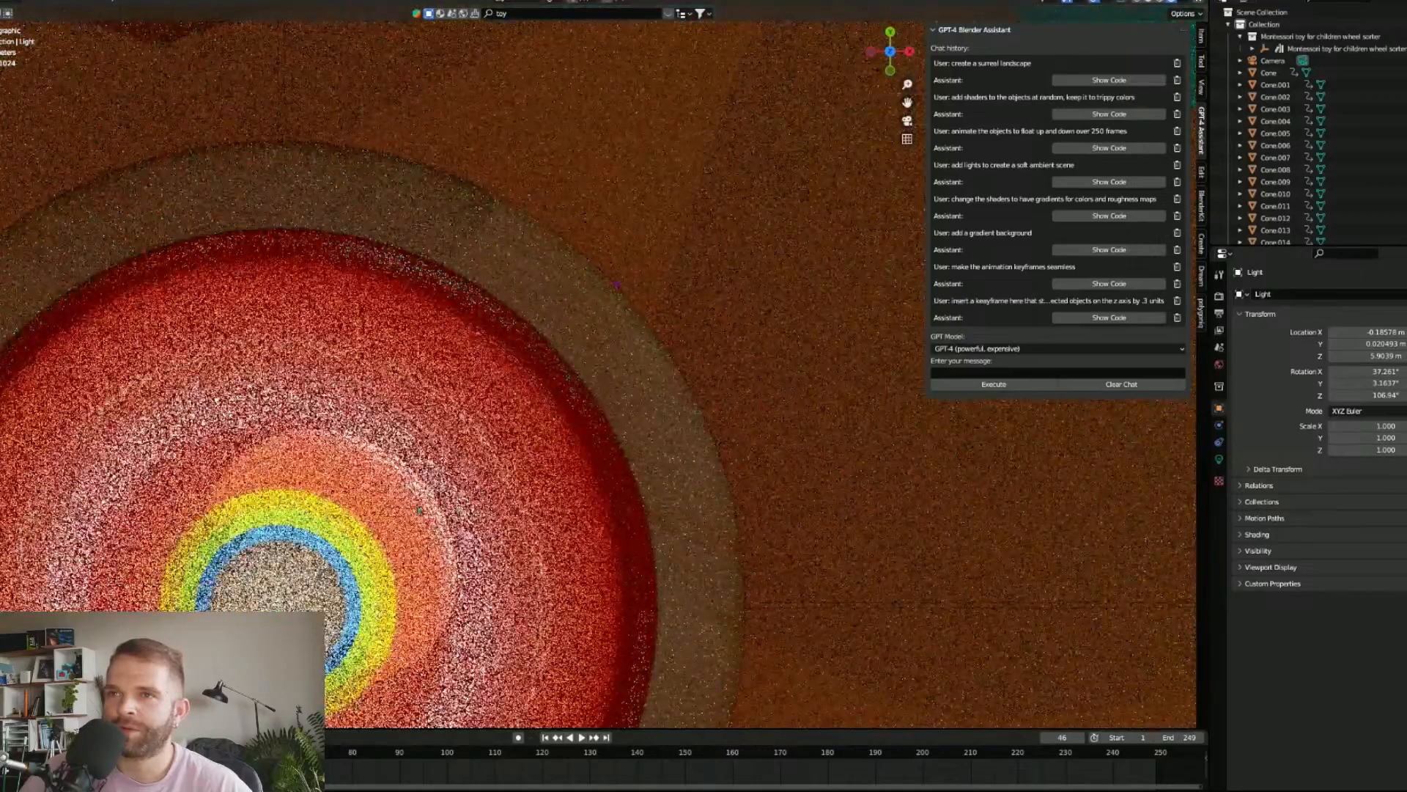
{"action": "middle_click_drag", "start_coordinate": [418, 510], "coordinate": [691, 314], "text": "shift"}
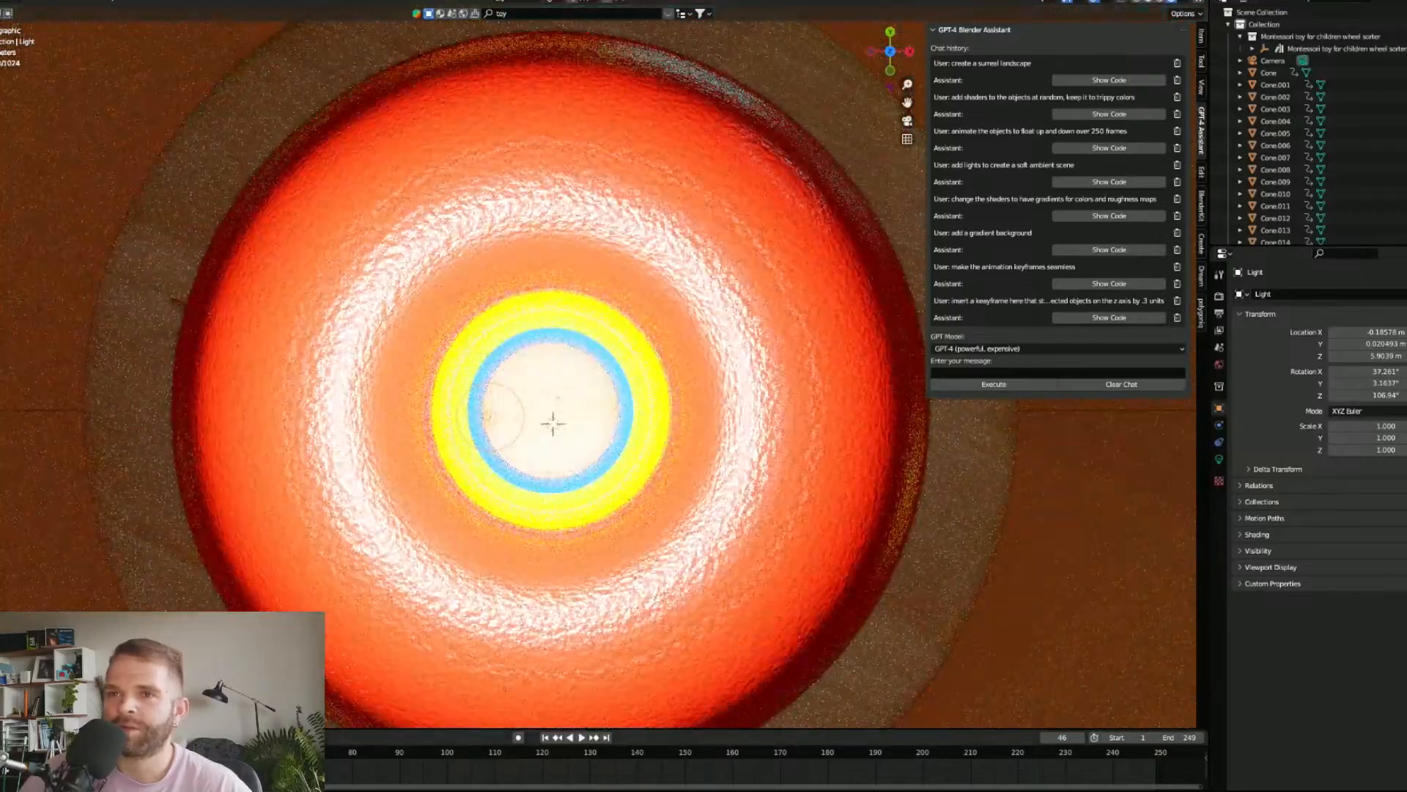
Step: Return to frame 1 and play the ring animation from the top view up to frame 67
{"action": "key", "text": "shift+Left"}
{"action": "key", "text": "F3"}
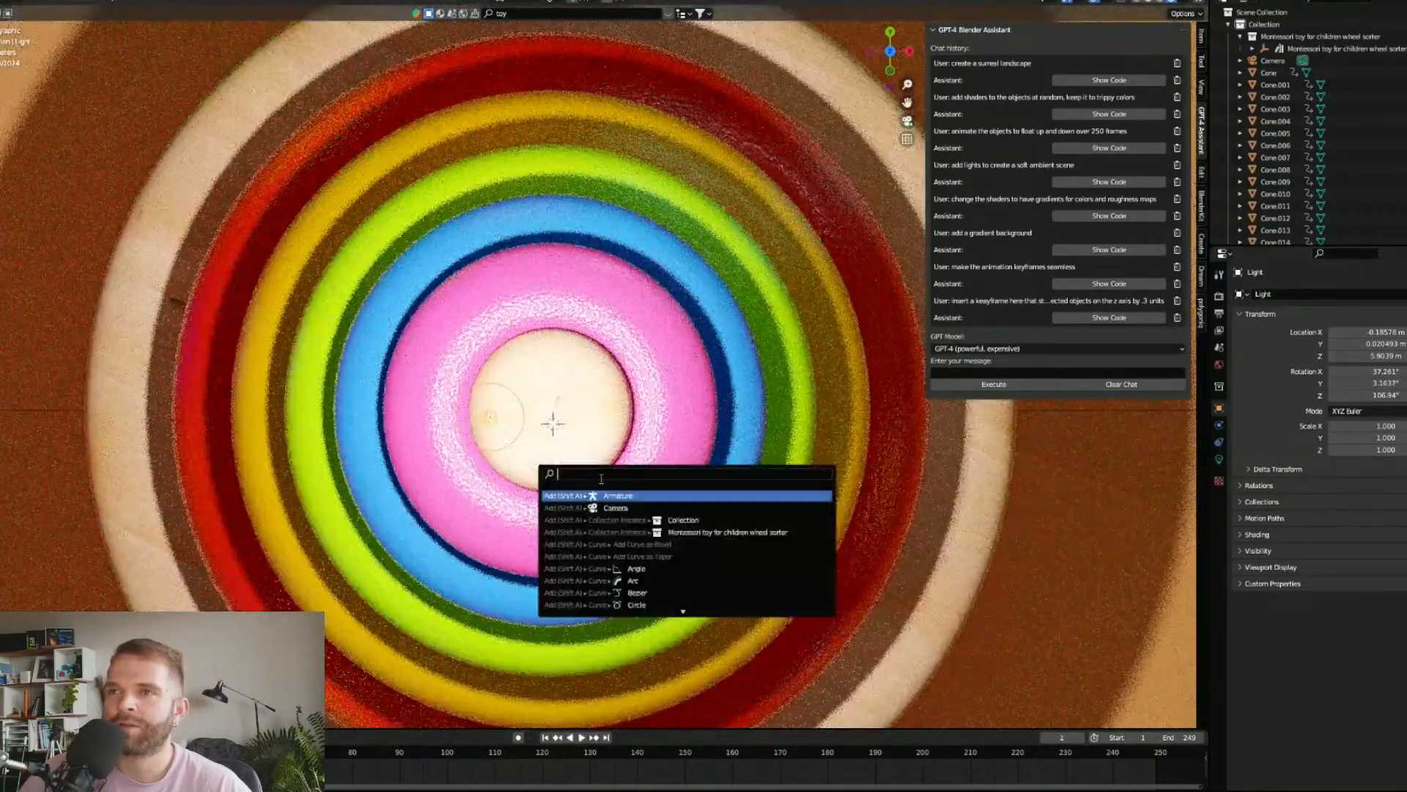
{"action": "key", "text": "Escape"}
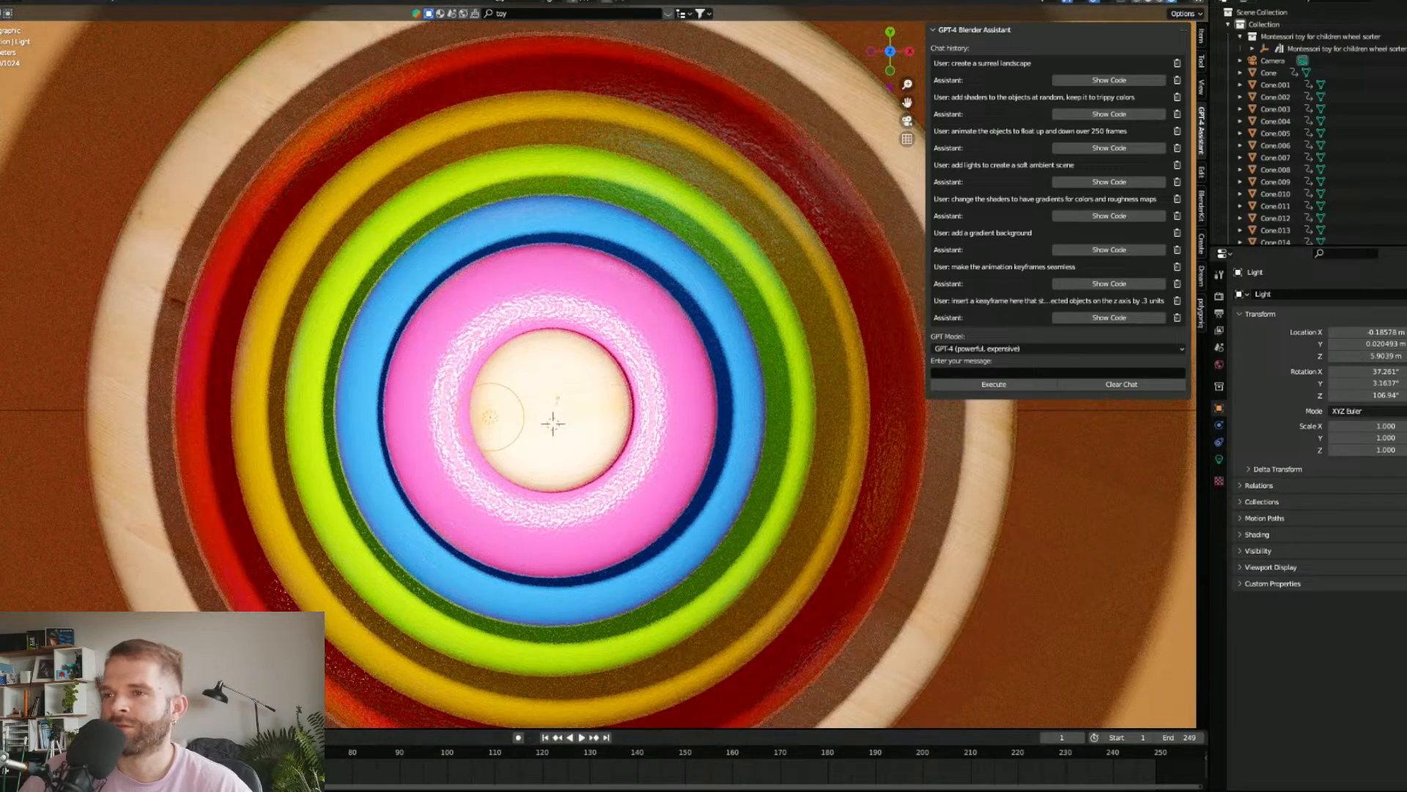
{"action": "left_click", "coordinate": [576, 737]}
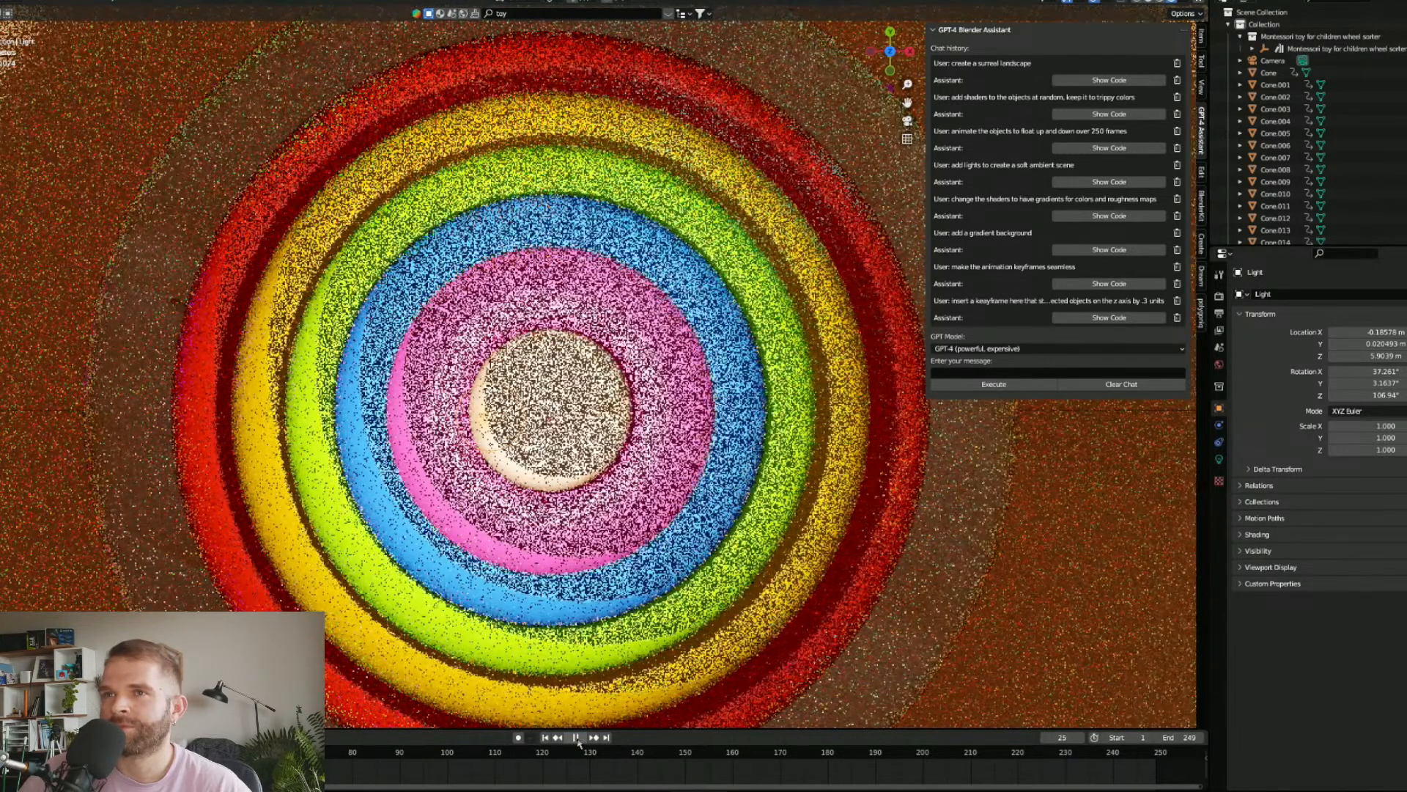
{"action": "left_click", "coordinate": [576, 738]}
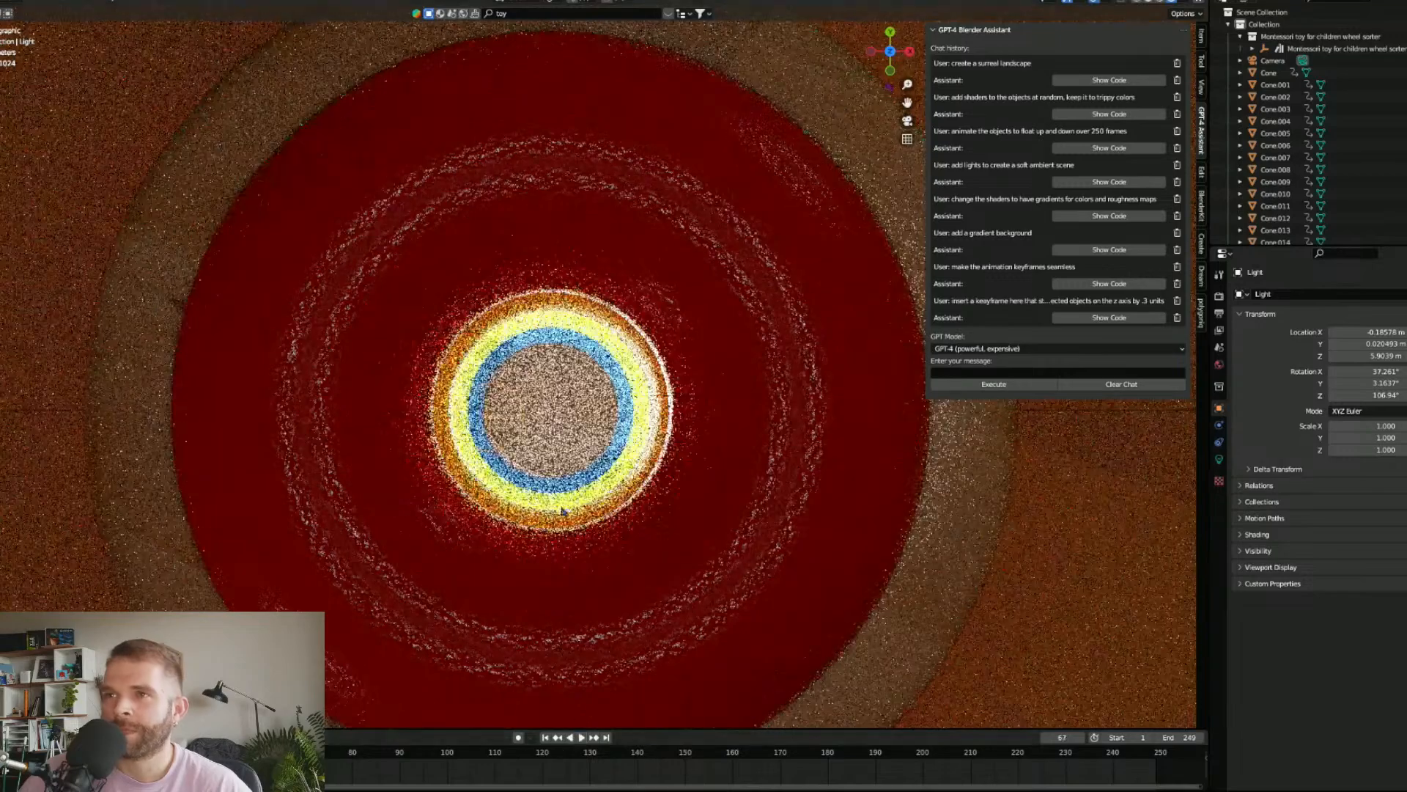
Step: Switch the render engine to Eevee and resume playing the animation
{"action": "left_click", "coordinate": [1219, 296]}
{"action": "left_click", "coordinate": [1368, 294]}
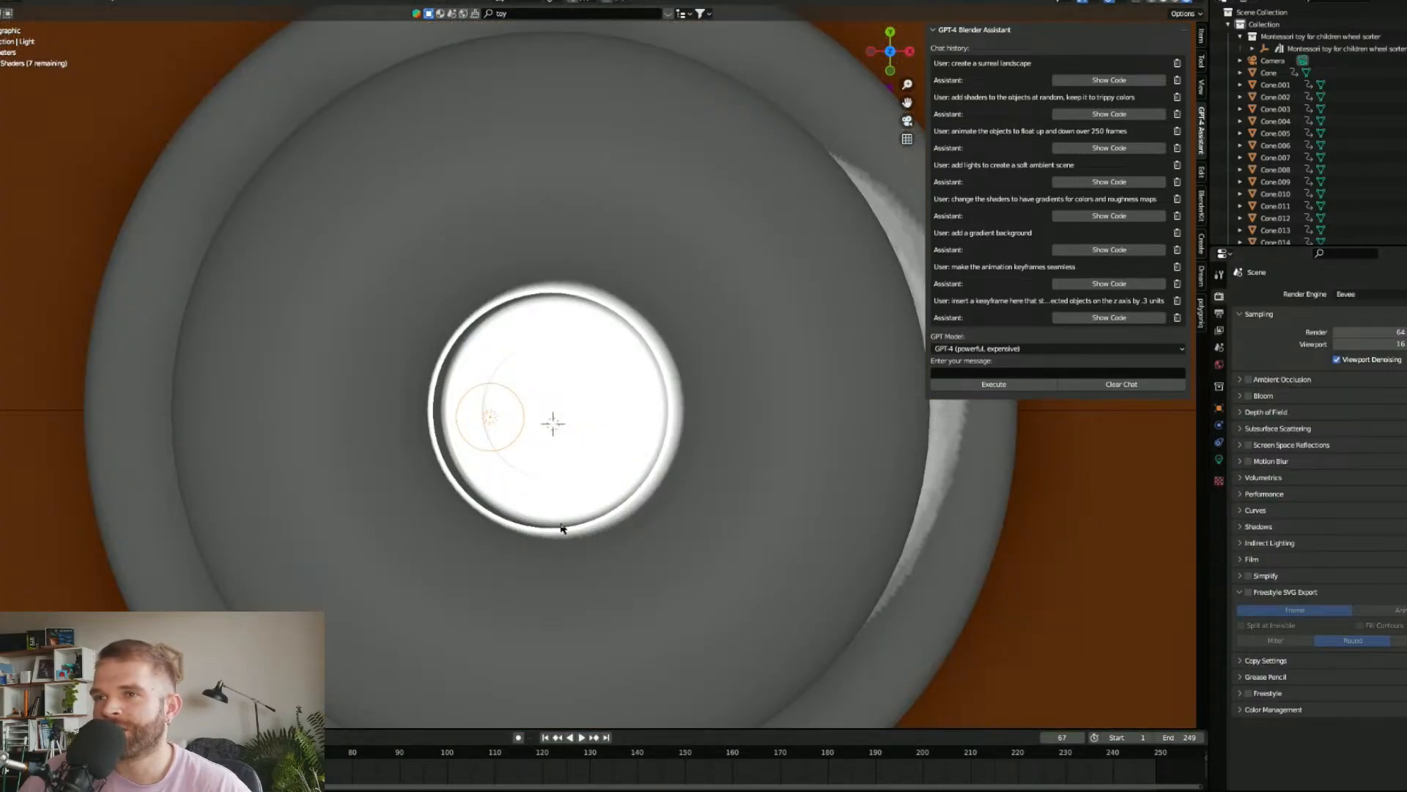
{"action": "left_click", "coordinate": [581, 737]}
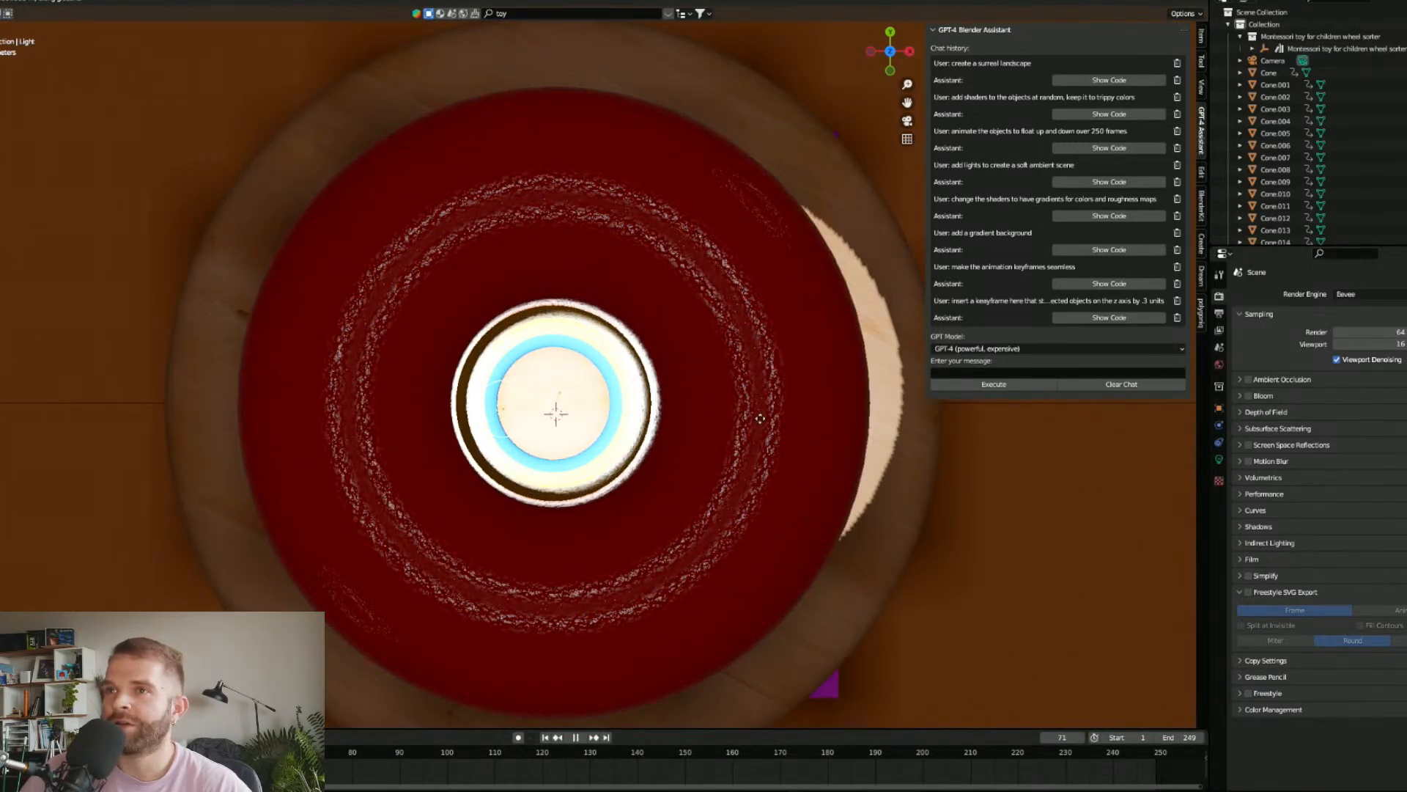
Step: Move the light vertically along the Z axis above the ring toy while the animation plays
{"action": "middle_click_drag", "start_coordinate": [566, 506], "coordinate": [636, 408]}
{"action": "scroll", "coordinate": [636, 407], "scroll_direction": "down", "scroll_amount": 5}
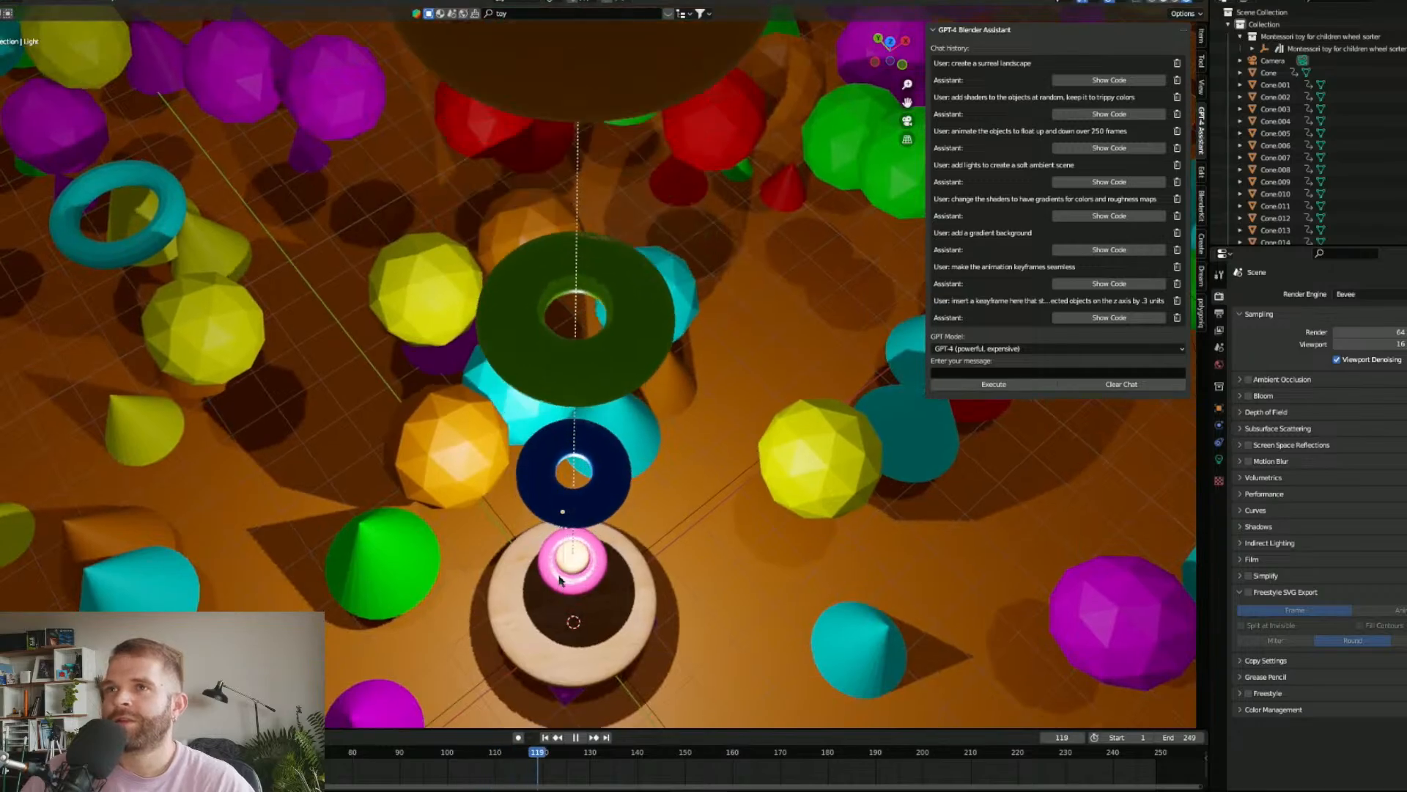
{"action": "middle_click_drag", "start_coordinate": [562, 579], "coordinate": [577, 536]}
{"action": "key", "text": "g"}
{"action": "key", "text": "z"}
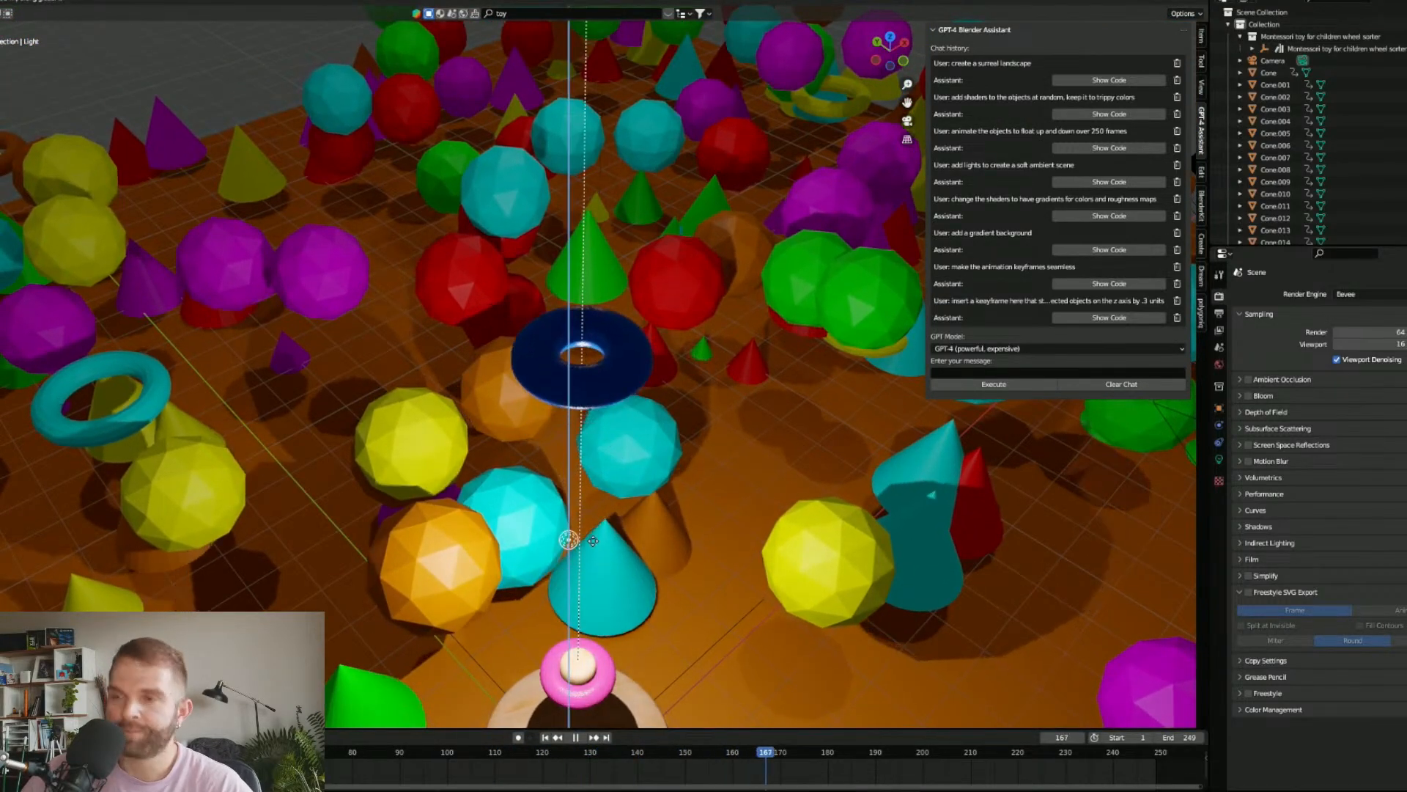
{"action": "left_click", "coordinate": [588, 598]}
{"action": "middle_click_drag", "start_coordinate": [588, 595], "coordinate": [592, 680]}
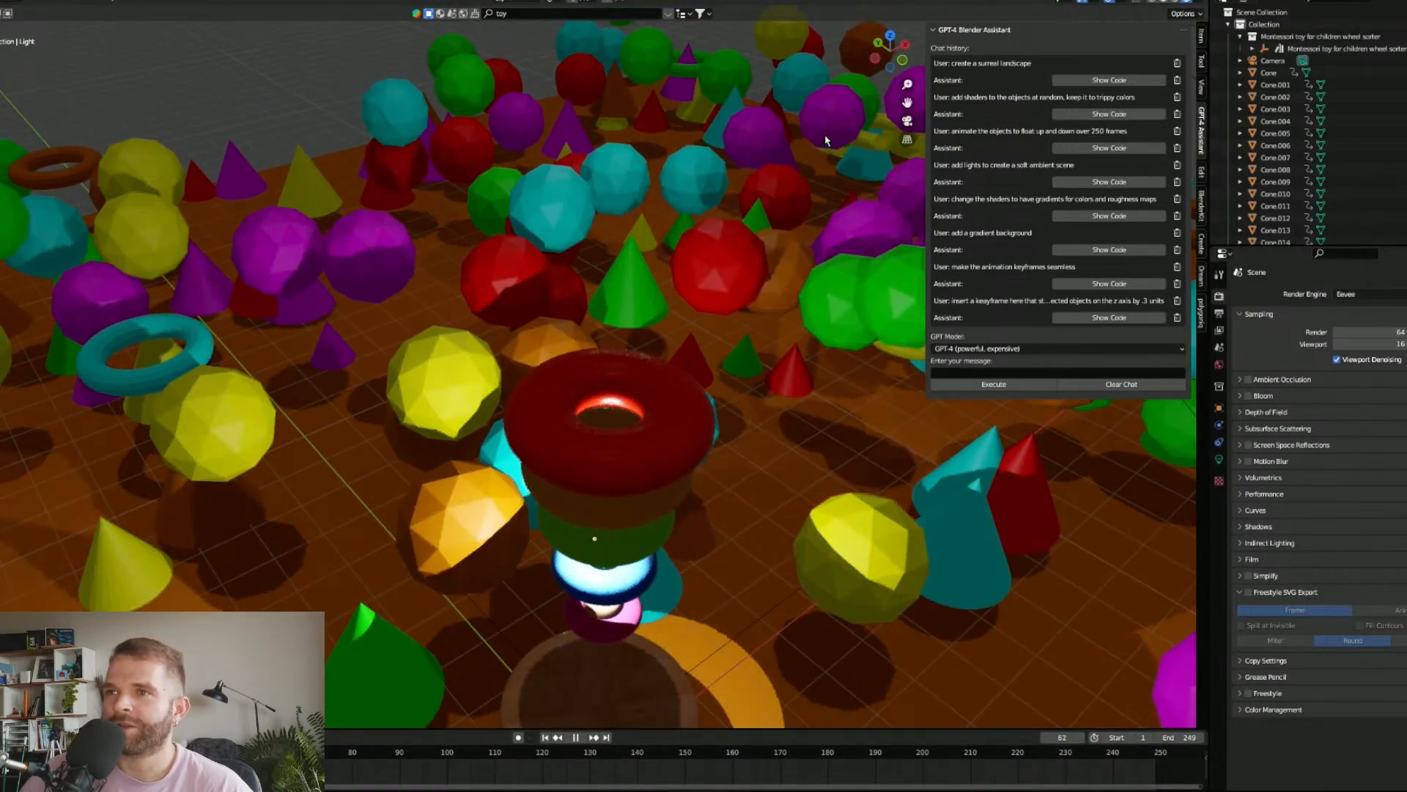
Step: Look through the camera and play the animation to check how the rings move under the changed lighting
{"action": "left_click", "coordinate": [909, 121]}
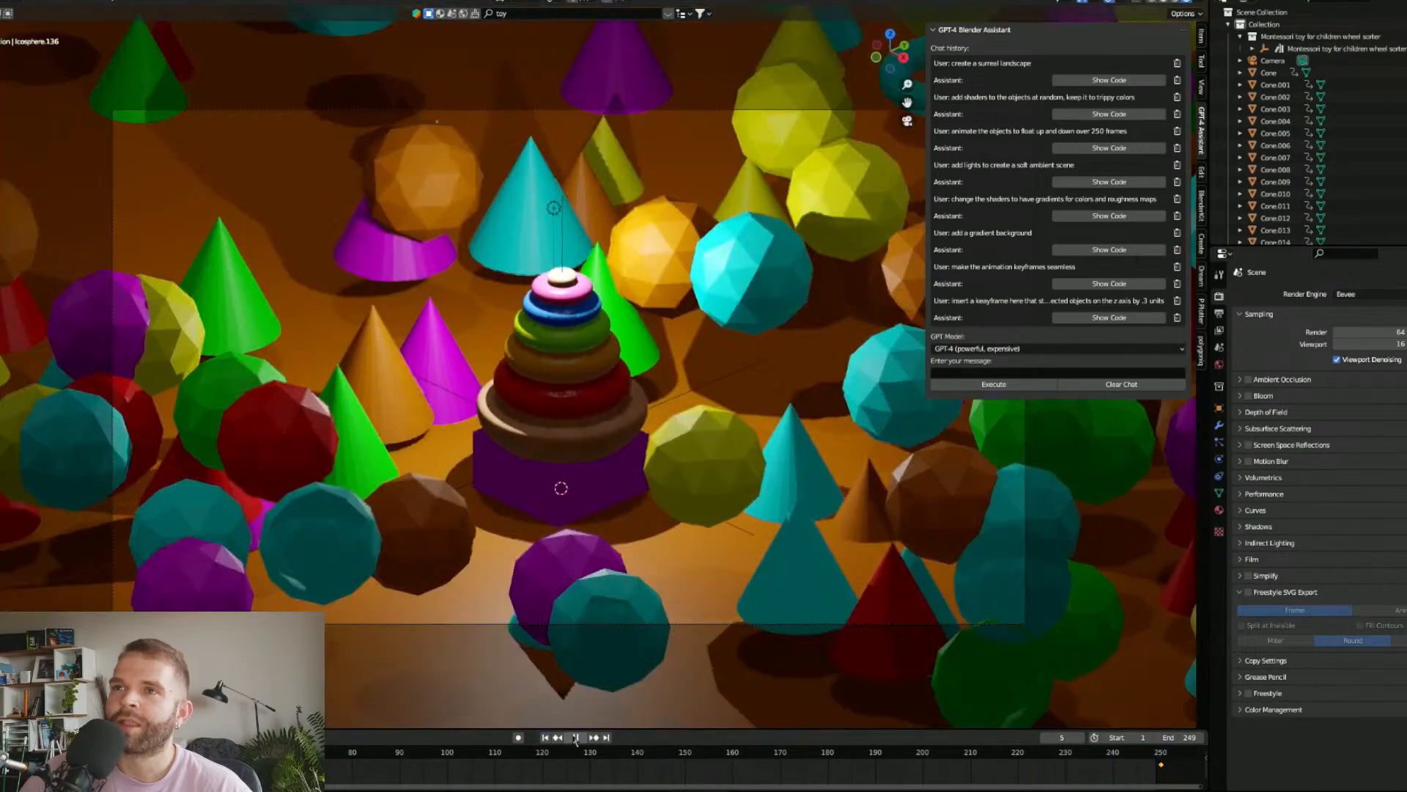
{"action": "left_click", "coordinate": [576, 738]}
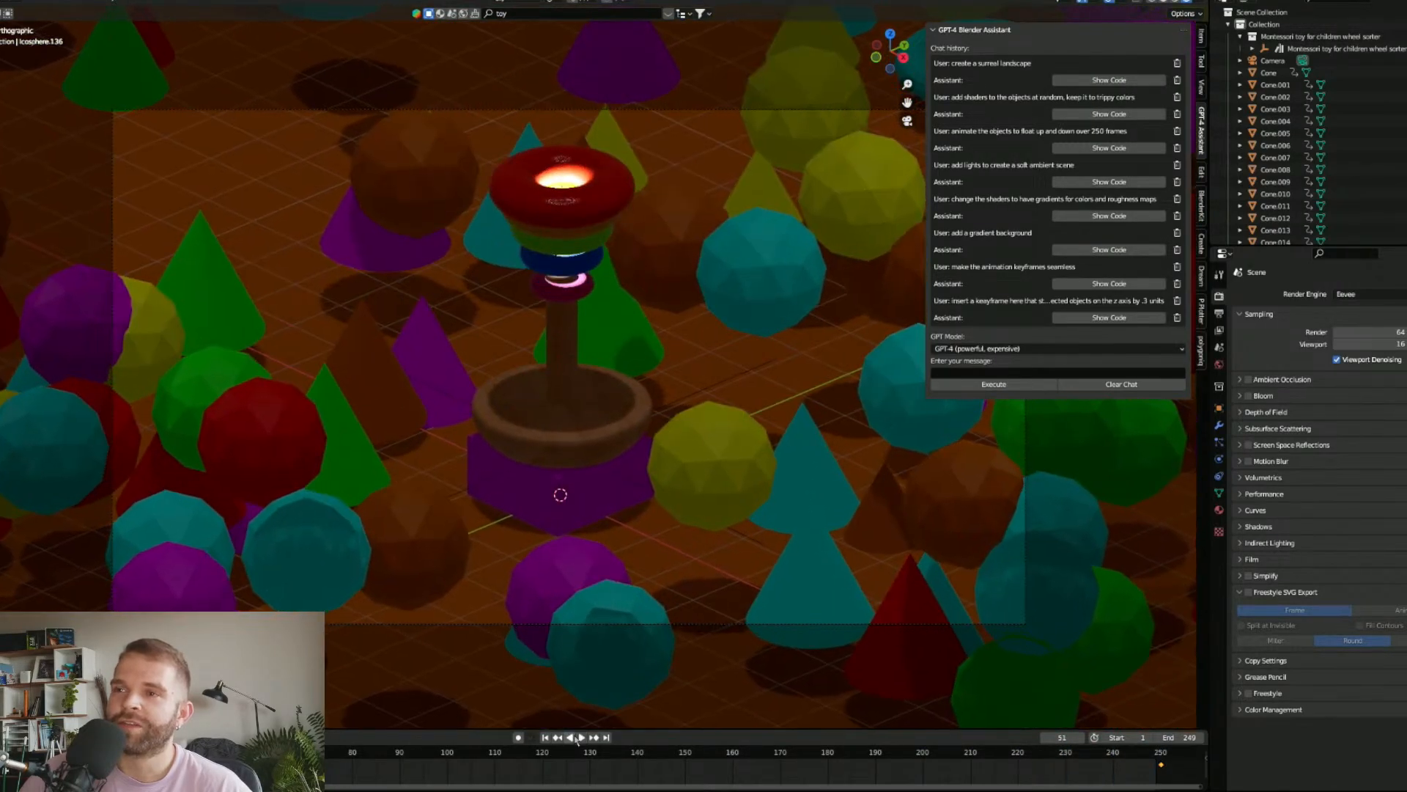
{"action": "left_click", "coordinate": [582, 737]}
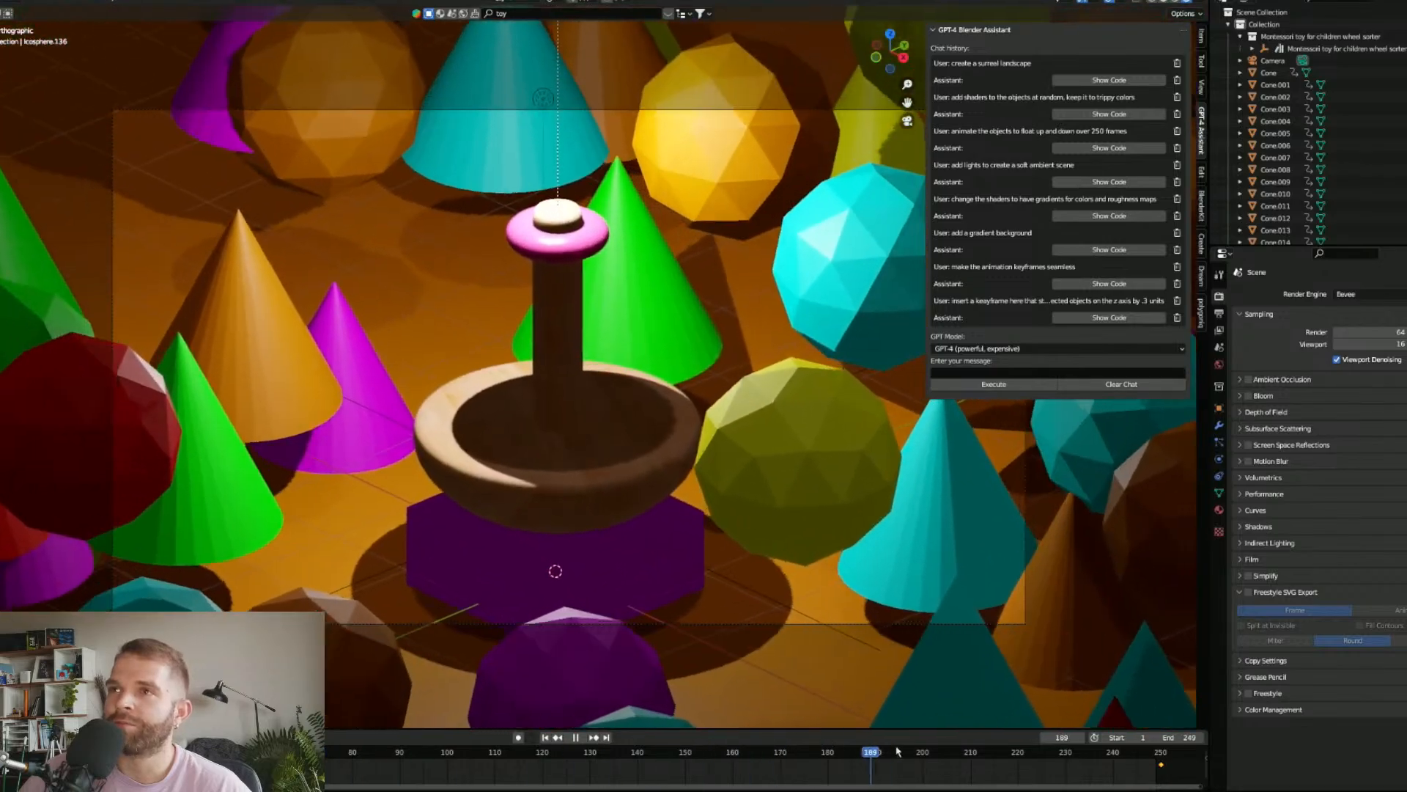
Step: Go to frame 250 and select the toy's rings together, from the pink one up to the top red one
{"action": "left_click_drag", "start_coordinate": [898, 751], "coordinate": [1160, 765]}
{"action": "left_click", "coordinate": [956, 371]}
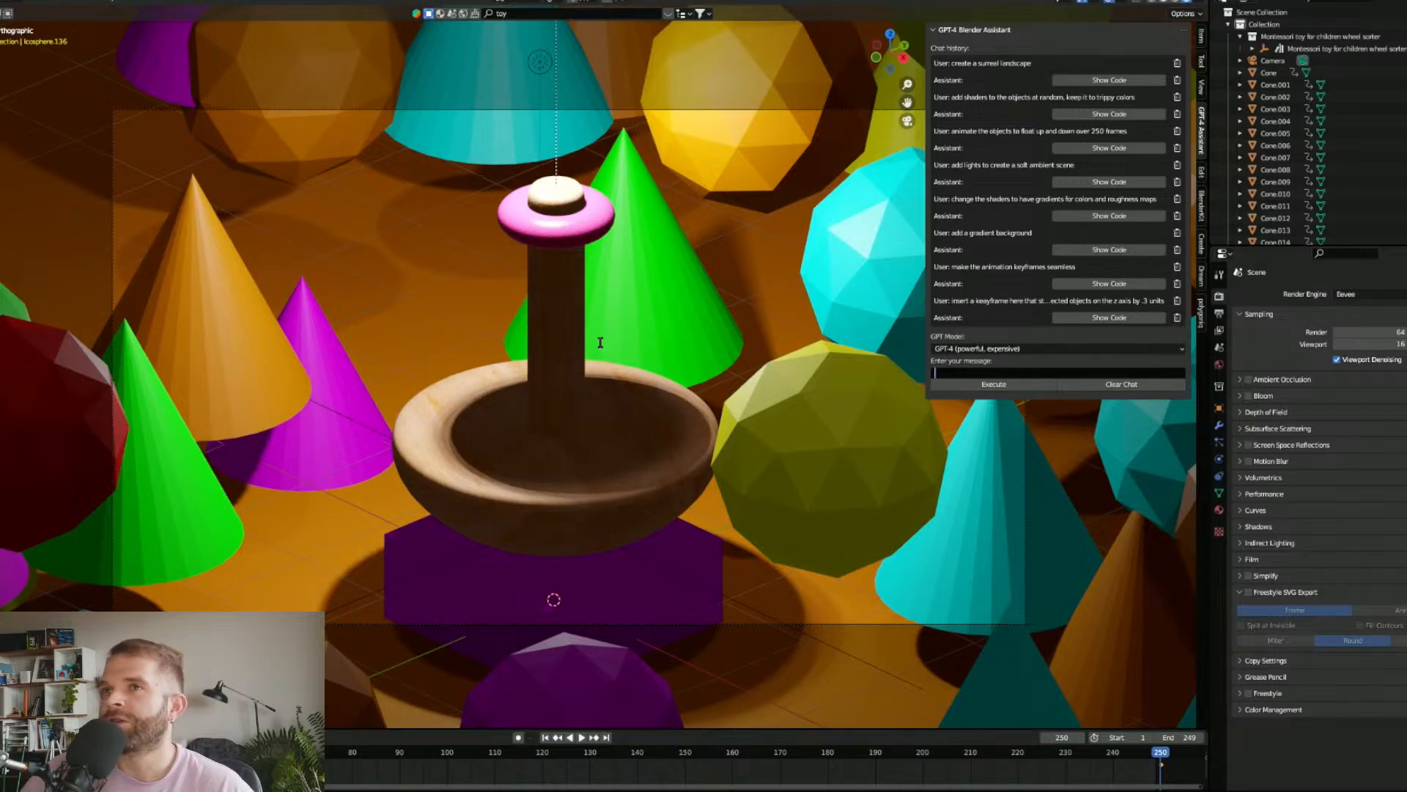
{"action": "scroll", "coordinate": [564, 477], "scroll_direction": "down", "scroll_amount": 5}
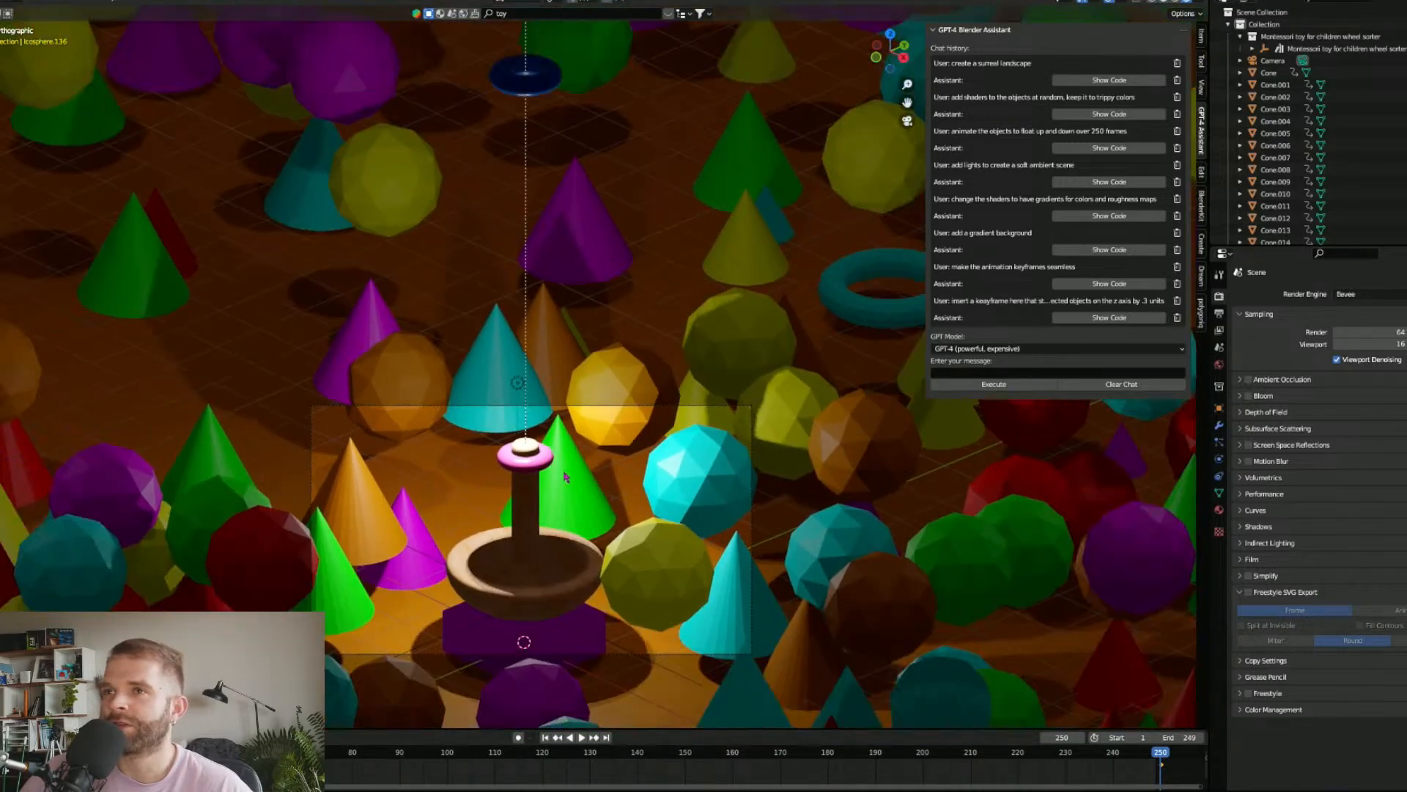
{"action": "scroll", "coordinate": [565, 476], "scroll_direction": "down", "scroll_amount": 3}
{"action": "scroll", "coordinate": [594, 445], "scroll_direction": "up", "scroll_amount": 4, "text": "shift"}
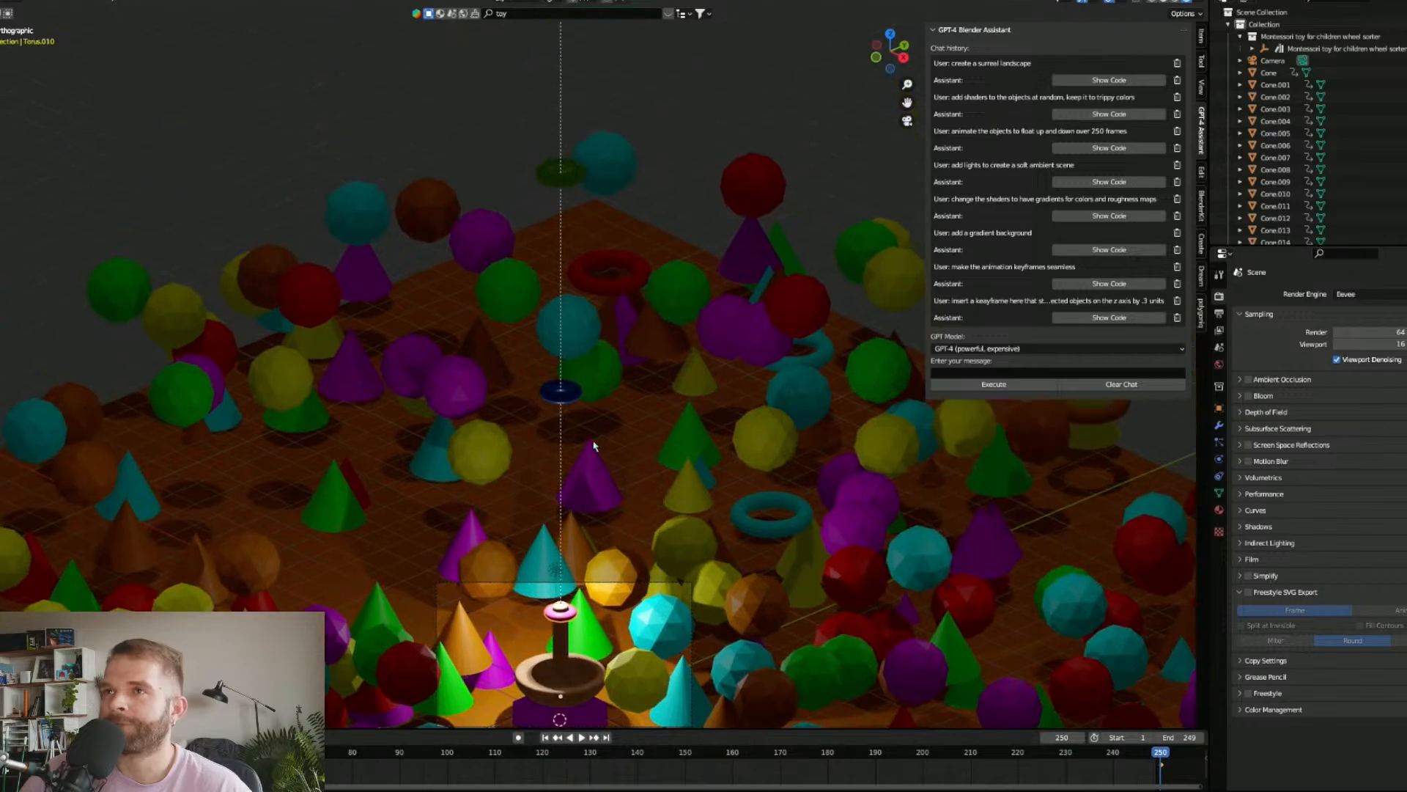
{"action": "left_click", "coordinate": [570, 401], "text": "shift"}
{"action": "middle_click_drag", "start_coordinate": [619, 335], "coordinate": [630, 336], "text": "shift"}
{"action": "left_click", "coordinate": [585, 185], "text": "shift"}
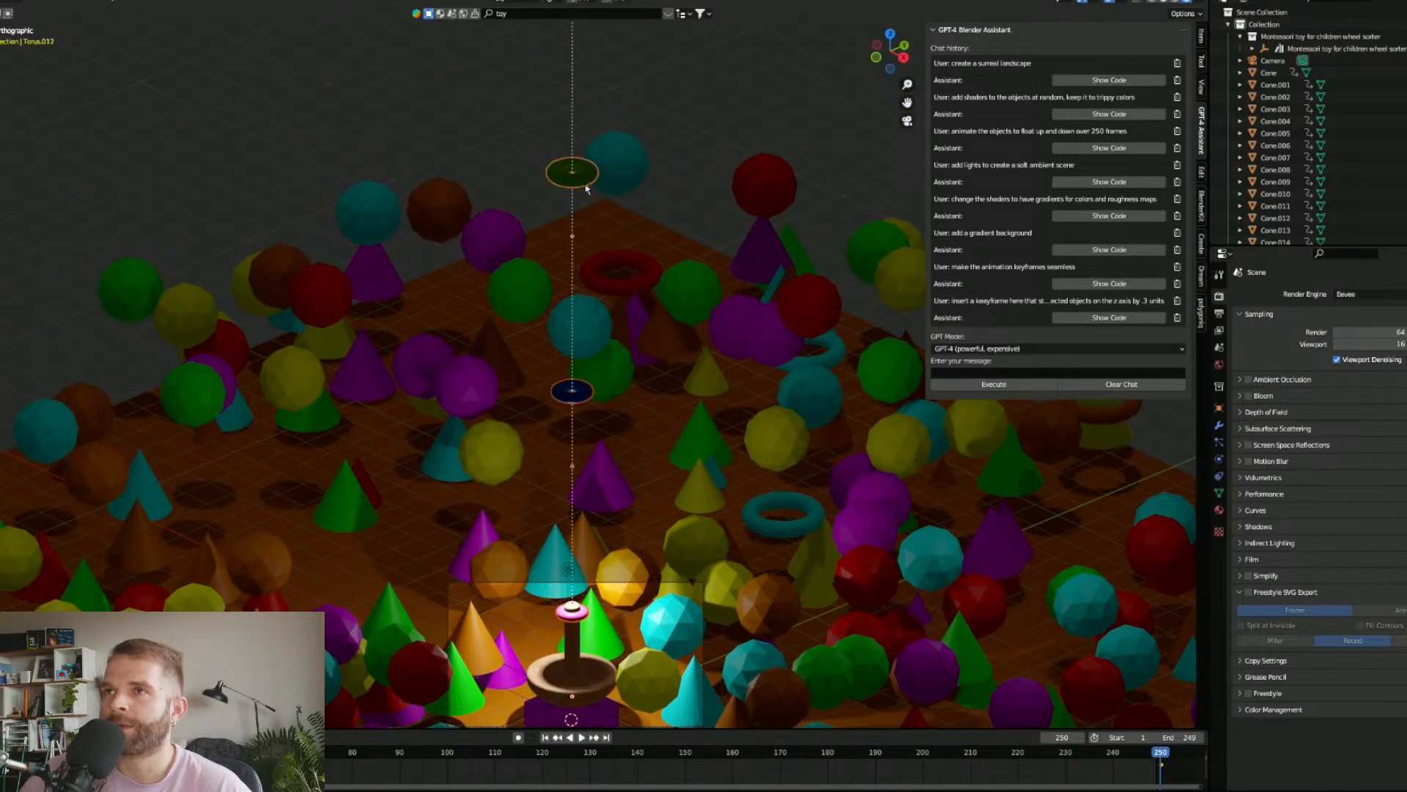
{"action": "scroll", "coordinate": [636, 347], "scroll_direction": "down", "scroll_amount": 1}
{"action": "middle_click_drag", "start_coordinate": [610, 416], "coordinate": [609, 413]}
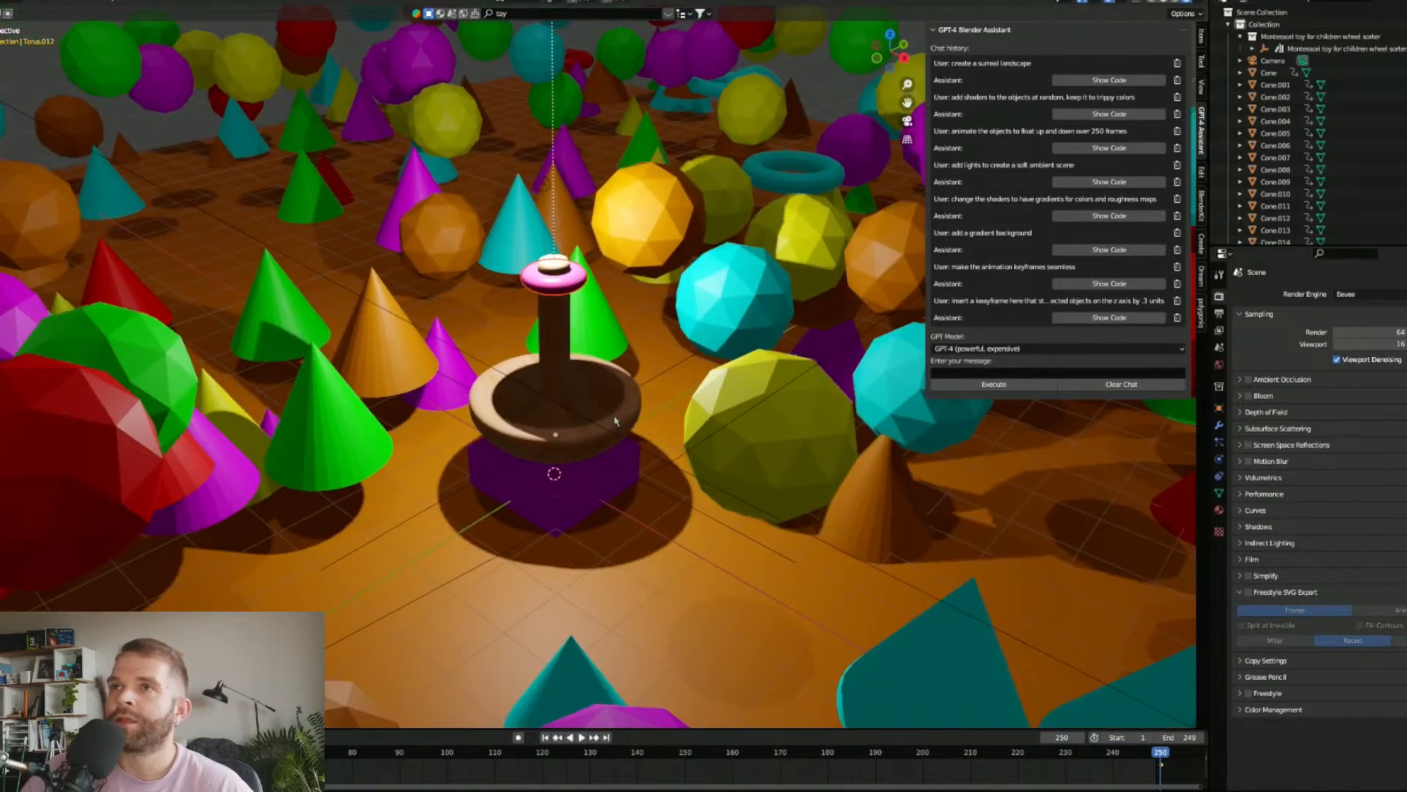
{"action": "scroll", "coordinate": [607, 410], "scroll_direction": "down", "scroll_amount": 8}
{"action": "middle_click_drag", "start_coordinate": [603, 79], "coordinate": [580, 348], "text": "shift"}
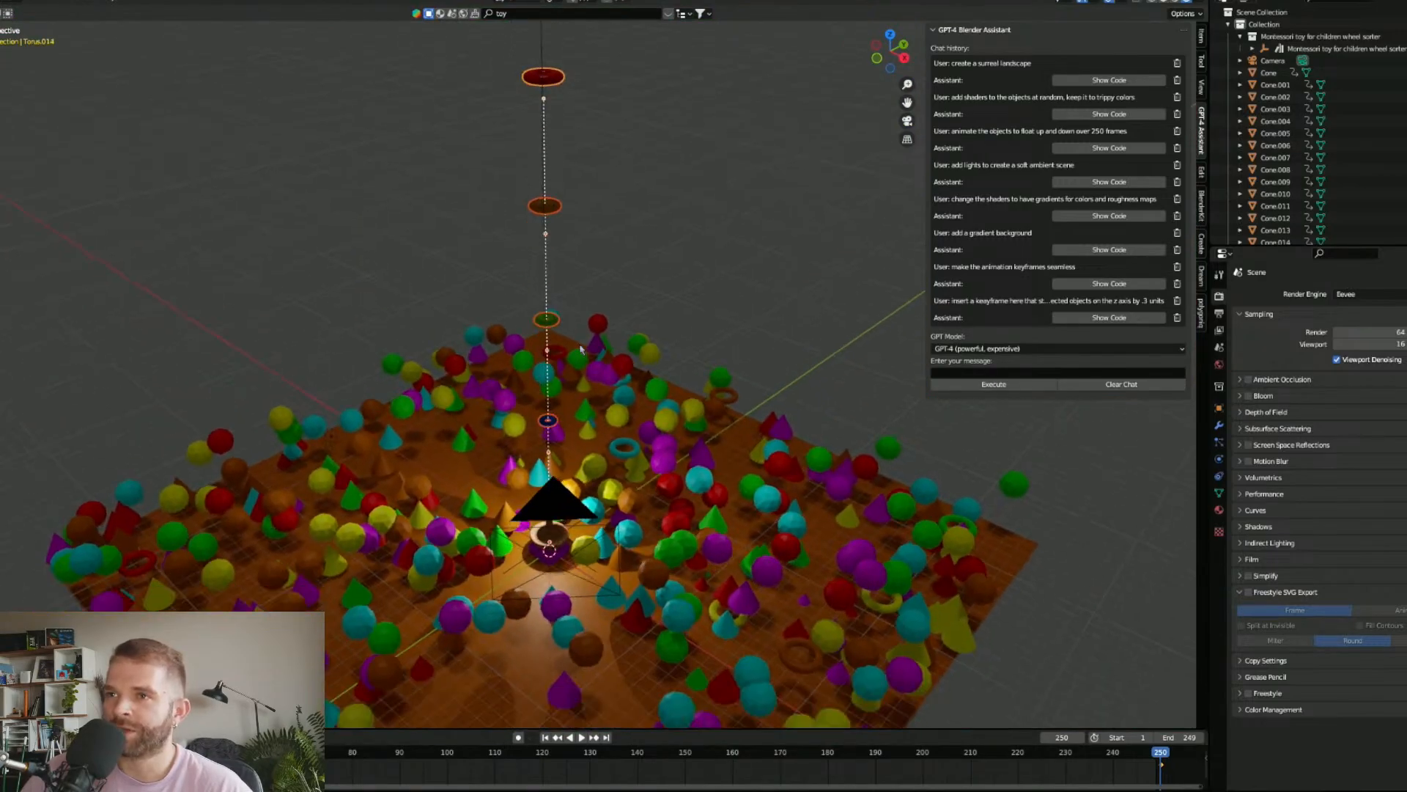
Step: Return to the camera view and execute the assistant prompt "reverse the position of these same selected objects"
{"action": "left_click", "coordinate": [907, 121]}
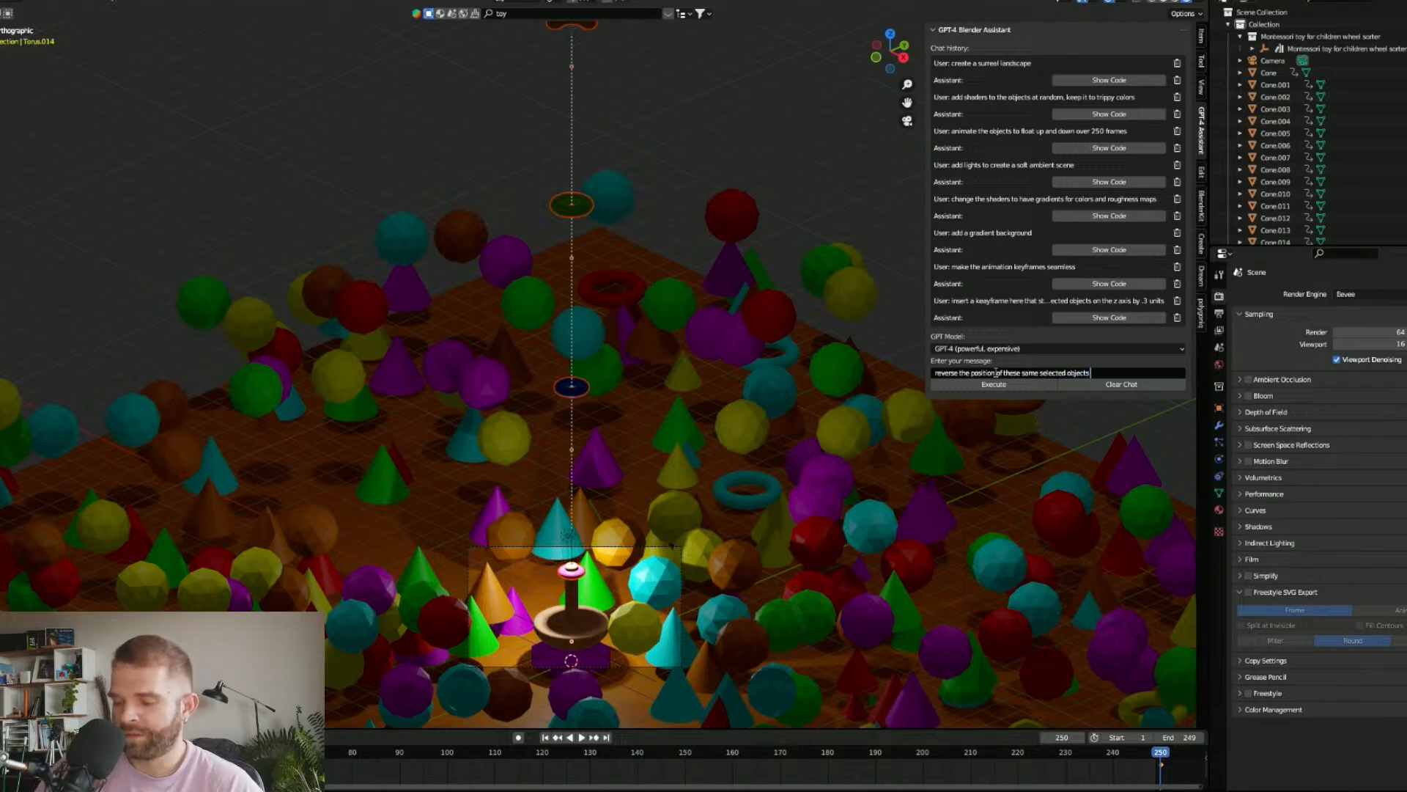
{"action": "left_click", "coordinate": [999, 386]}
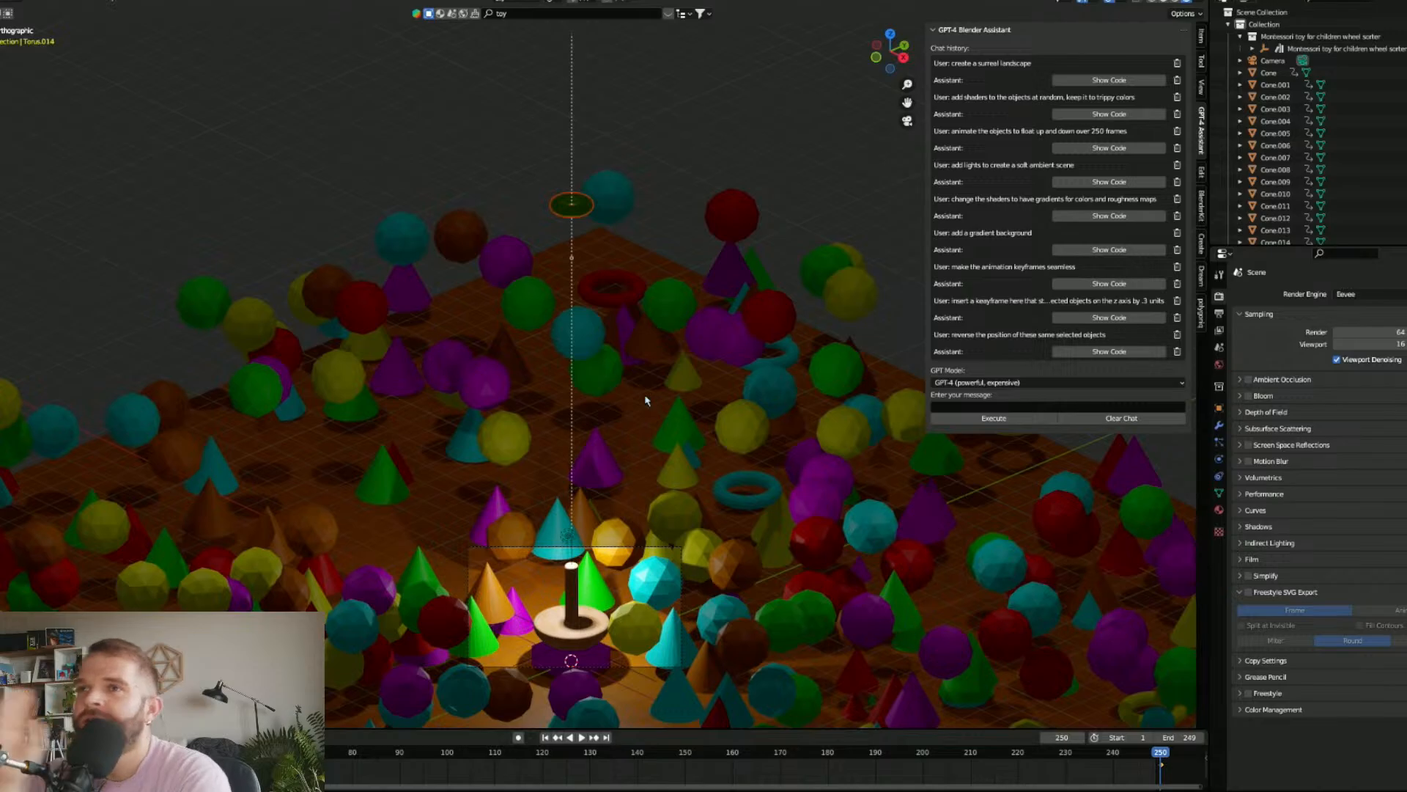
Step: Play and scrub the animation from a distant side view to examine how the reversed rings move
{"action": "left_click", "coordinate": [583, 738]}
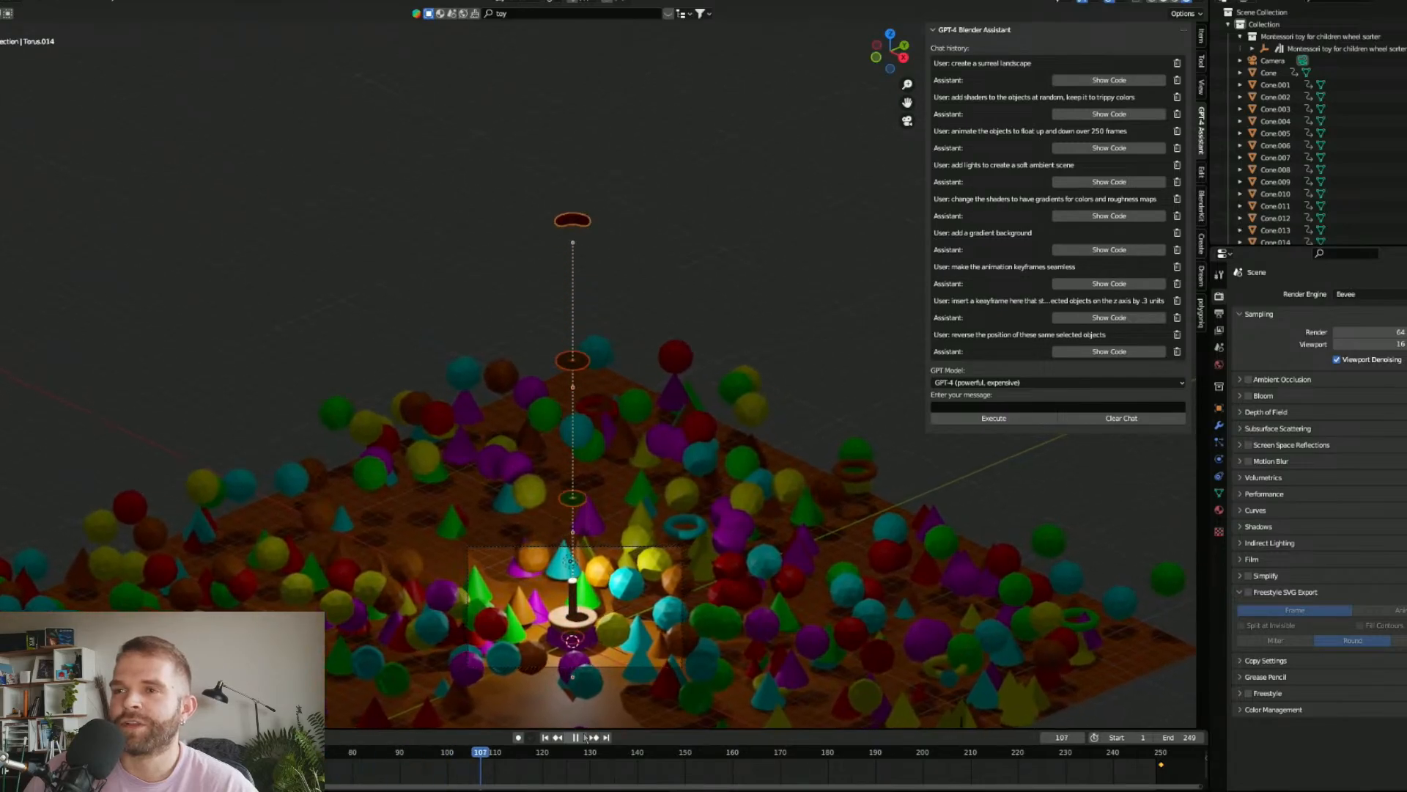
{"action": "left_click", "coordinate": [582, 737]}
{"action": "middle_click_drag", "start_coordinate": [572, 538], "coordinate": [582, 477]}
{"action": "scroll", "coordinate": [566, 514], "scroll_direction": "down", "scroll_amount": 8}
{"action": "scroll", "coordinate": [566, 511], "scroll_direction": "down", "scroll_amount": 4}
{"action": "left_click_drag", "start_coordinate": [535, 755], "coordinate": [186, 708]}
Step: Go to frame 250 and scale the selected rings' arrangement along the Z axis
{"action": "left_click_drag", "start_coordinate": [31, 708], "coordinate": [1162, 731]}
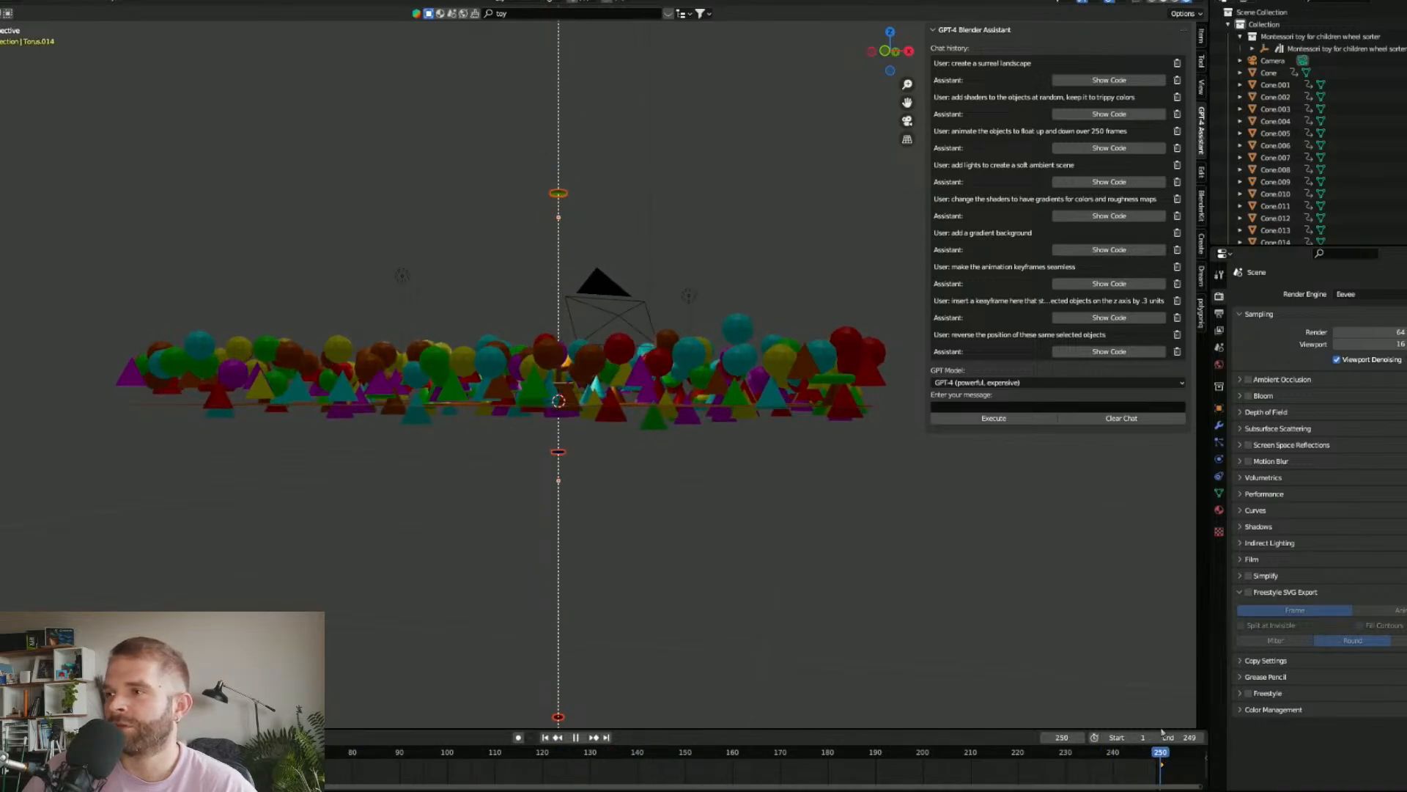
{"action": "key", "text": "s"}
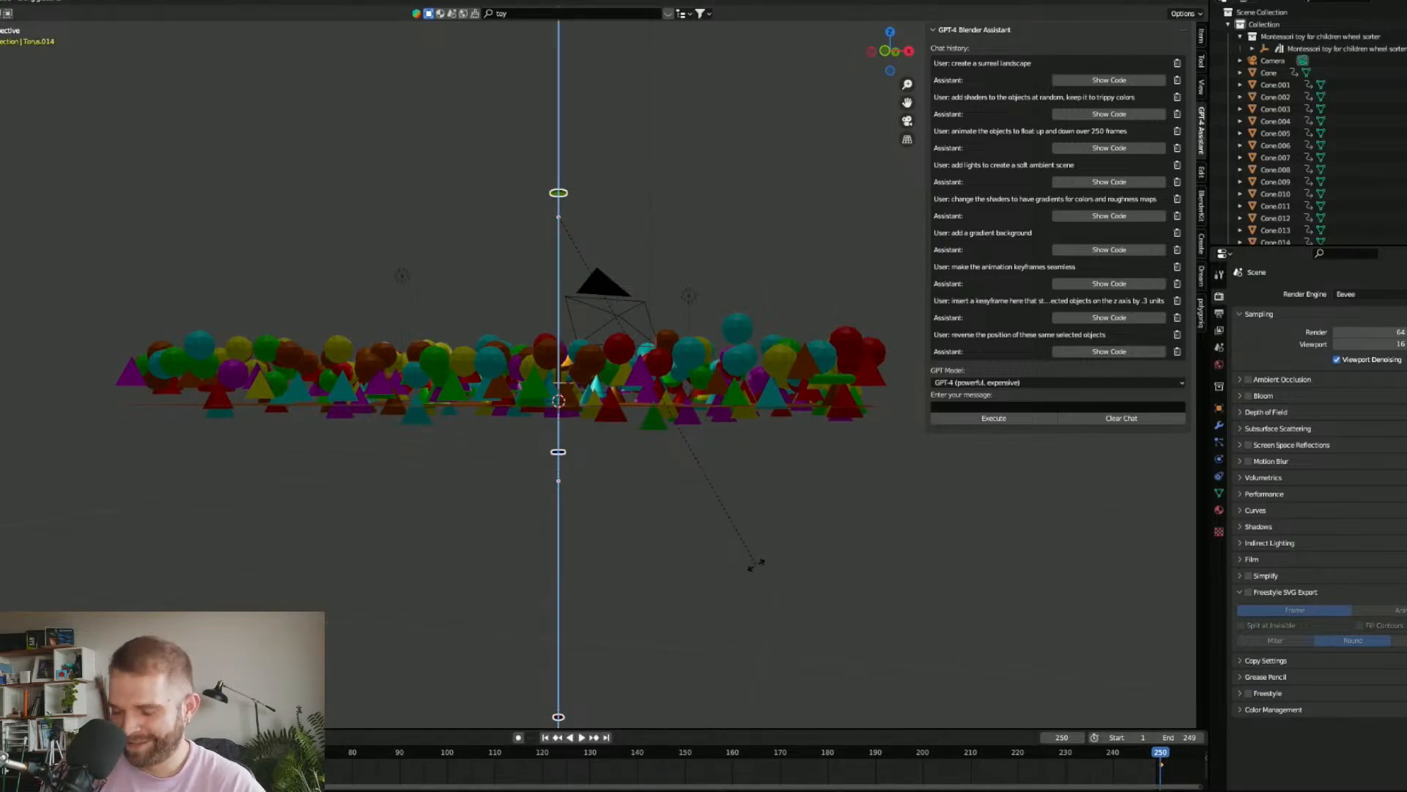
Step: Finish moving the selected toy rings vertically and flip the spread-out stack upside down about the X axis
{"action": "left_click", "coordinate": [756, 566]}
{"action": "scroll", "coordinate": [691, 494], "scroll_direction": "down", "scroll_amount": 6}
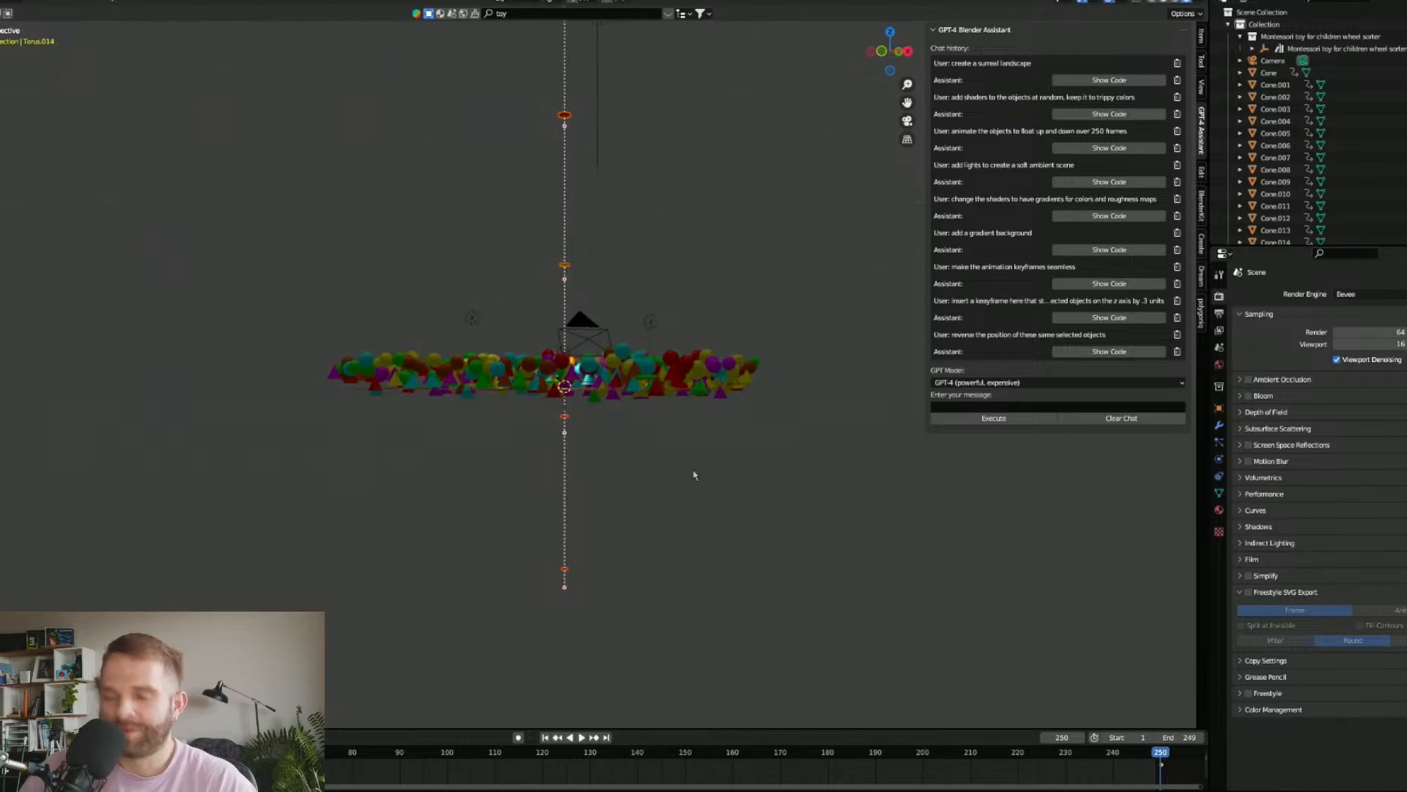
{"action": "key", "text": "s"}
{"action": "key", "text": "z"}
{"action": "key", "text": "r"}
{"action": "key", "text": "x"}
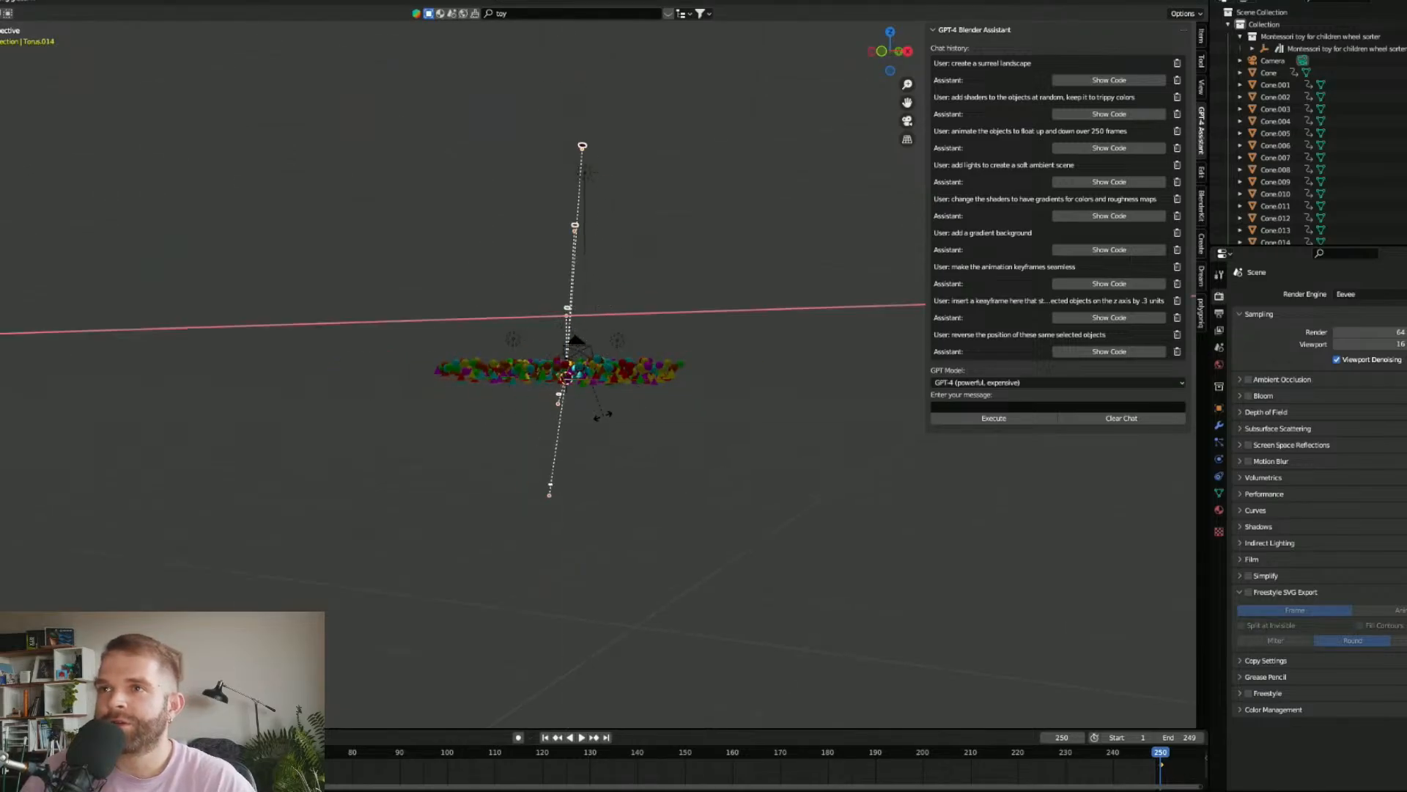
{"action": "key", "text": "0"}
{"action": "key", "text": "Return"}
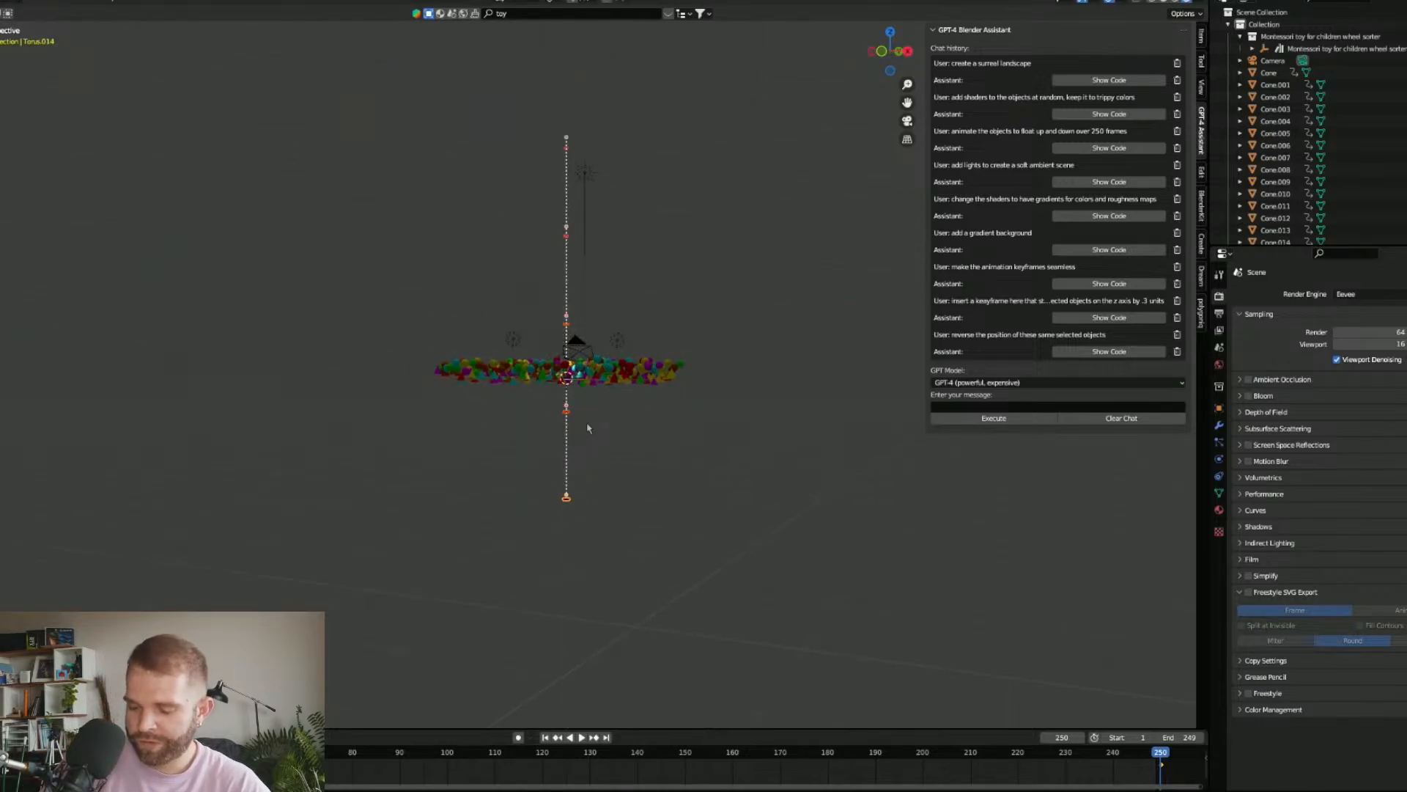
Step: Move the flipped rings straight up along the Z axis until the whole column floats above the landscape
{"action": "key", "text": "g"}
{"action": "key", "text": "z"}
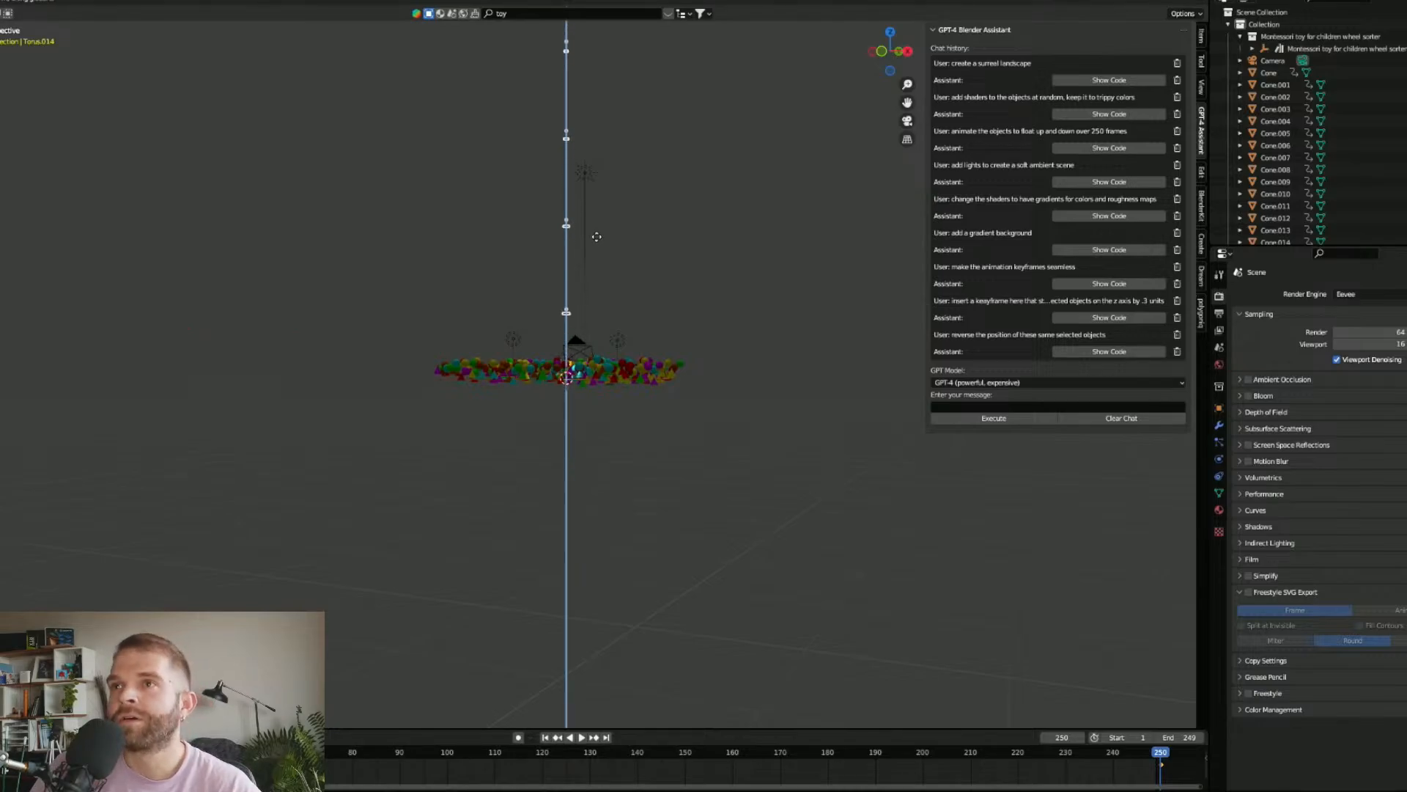
{"action": "left_click", "coordinate": [597, 259]}
{"action": "scroll", "coordinate": [579, 242], "scroll_direction": "up", "scroll_amount": 6}
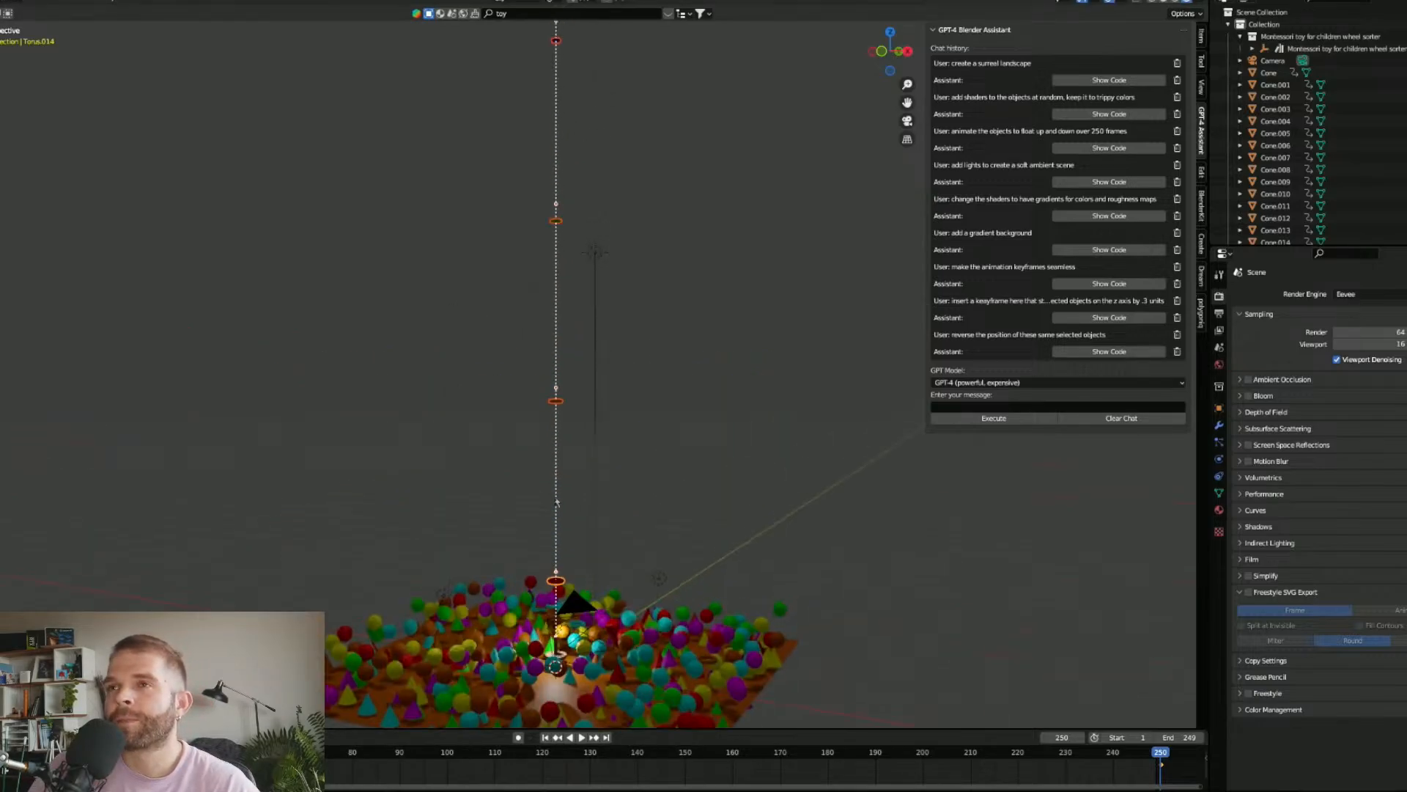
{"action": "middle_click_drag", "start_coordinate": [539, 535], "coordinate": [546, 447], "text": "shift"}
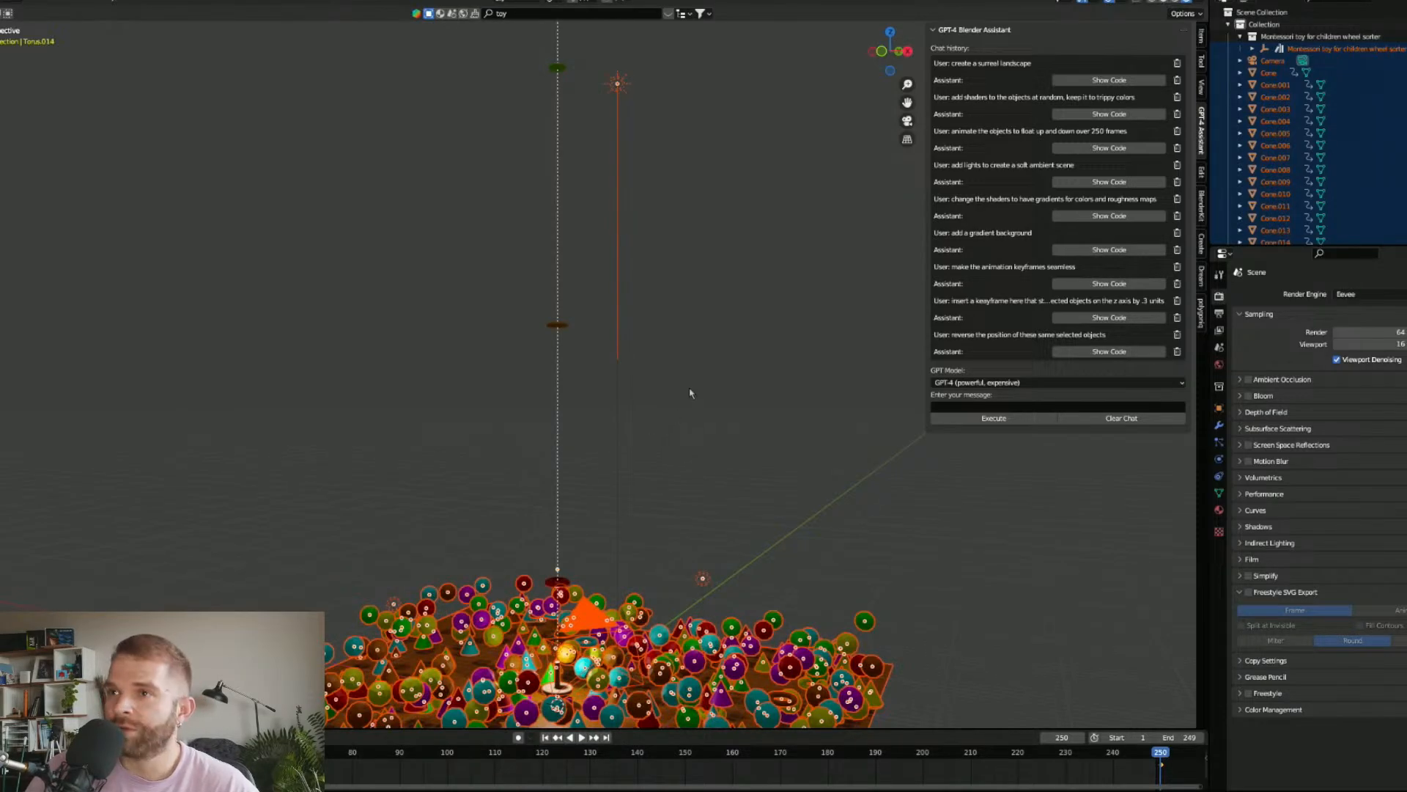
{"action": "left_click", "coordinate": [685, 418]}
{"action": "scroll", "coordinate": [559, 497], "scroll_direction": "down", "scroll_amount": 2}
{"action": "left_click", "coordinate": [562, 518]}
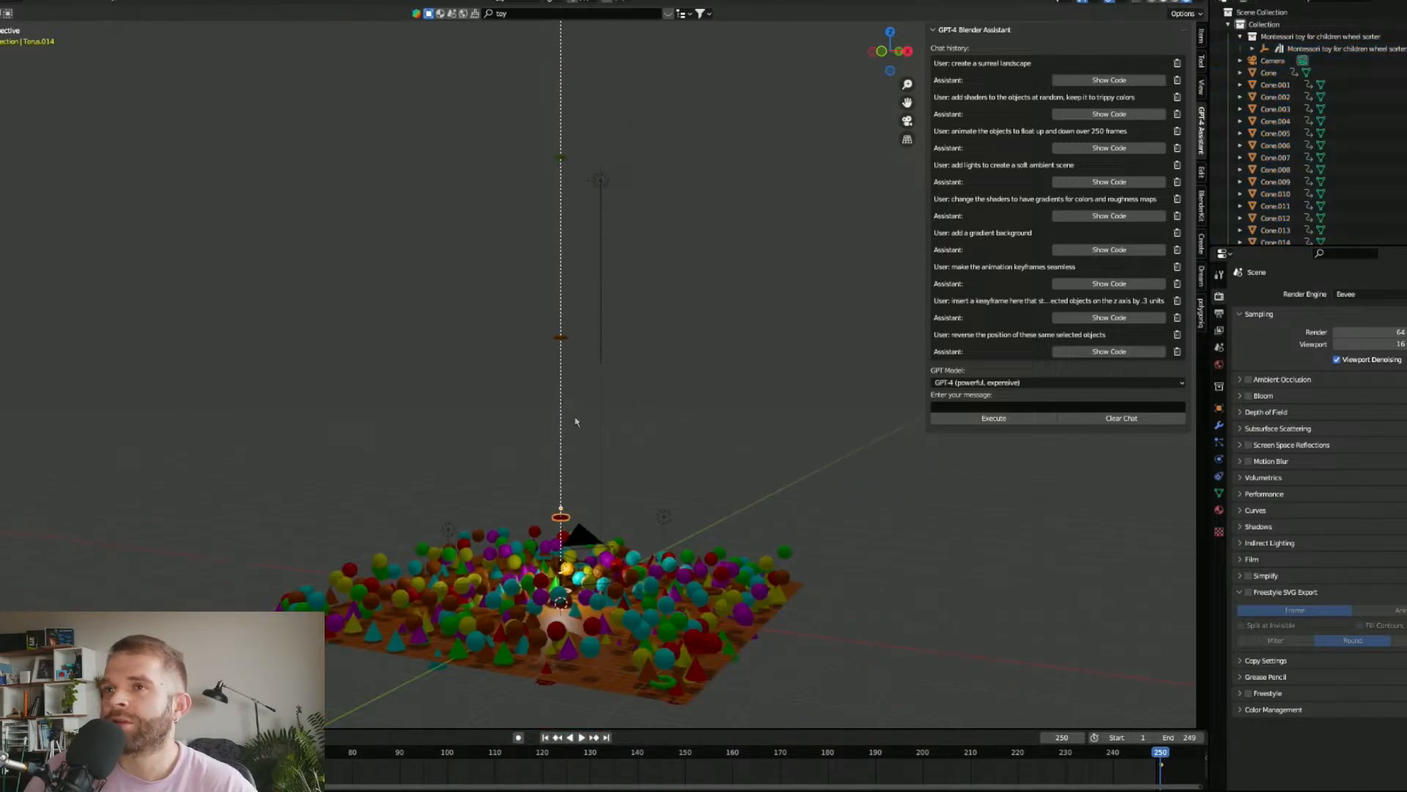
{"action": "left_click", "coordinate": [561, 338]}
{"action": "right_click", "coordinate": [343, 754]}
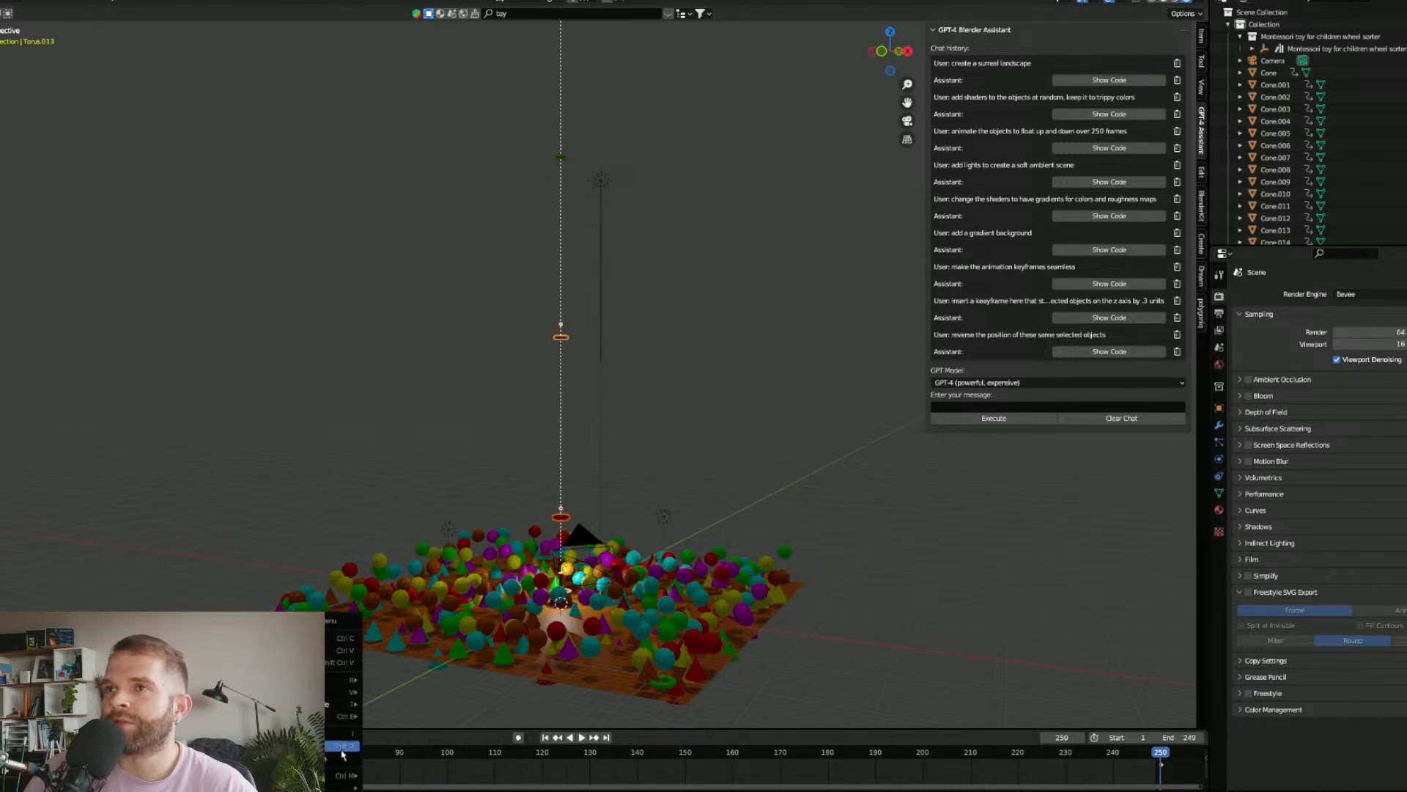
{"action": "left_click", "coordinate": [342, 747]}
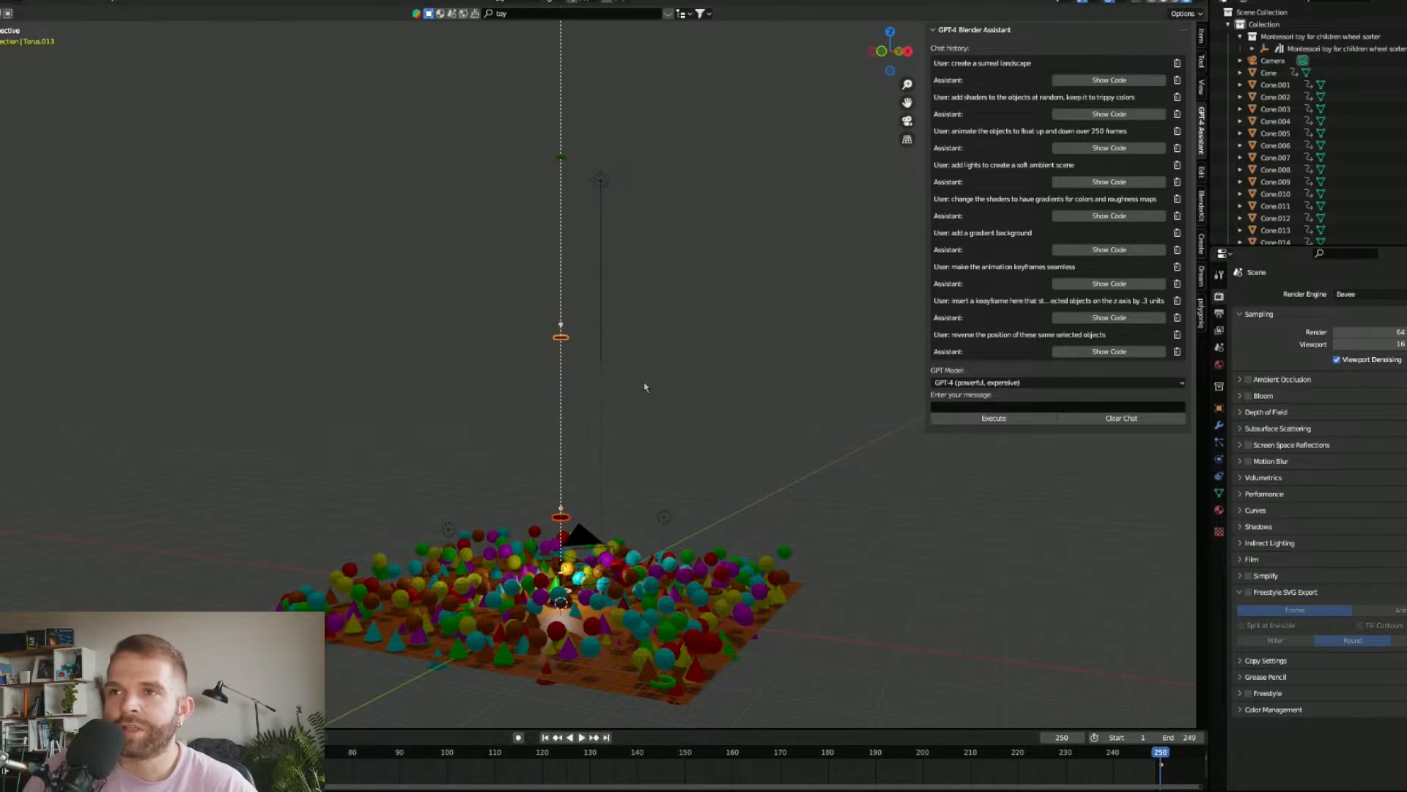
{"action": "left_click", "coordinate": [563, 520]}
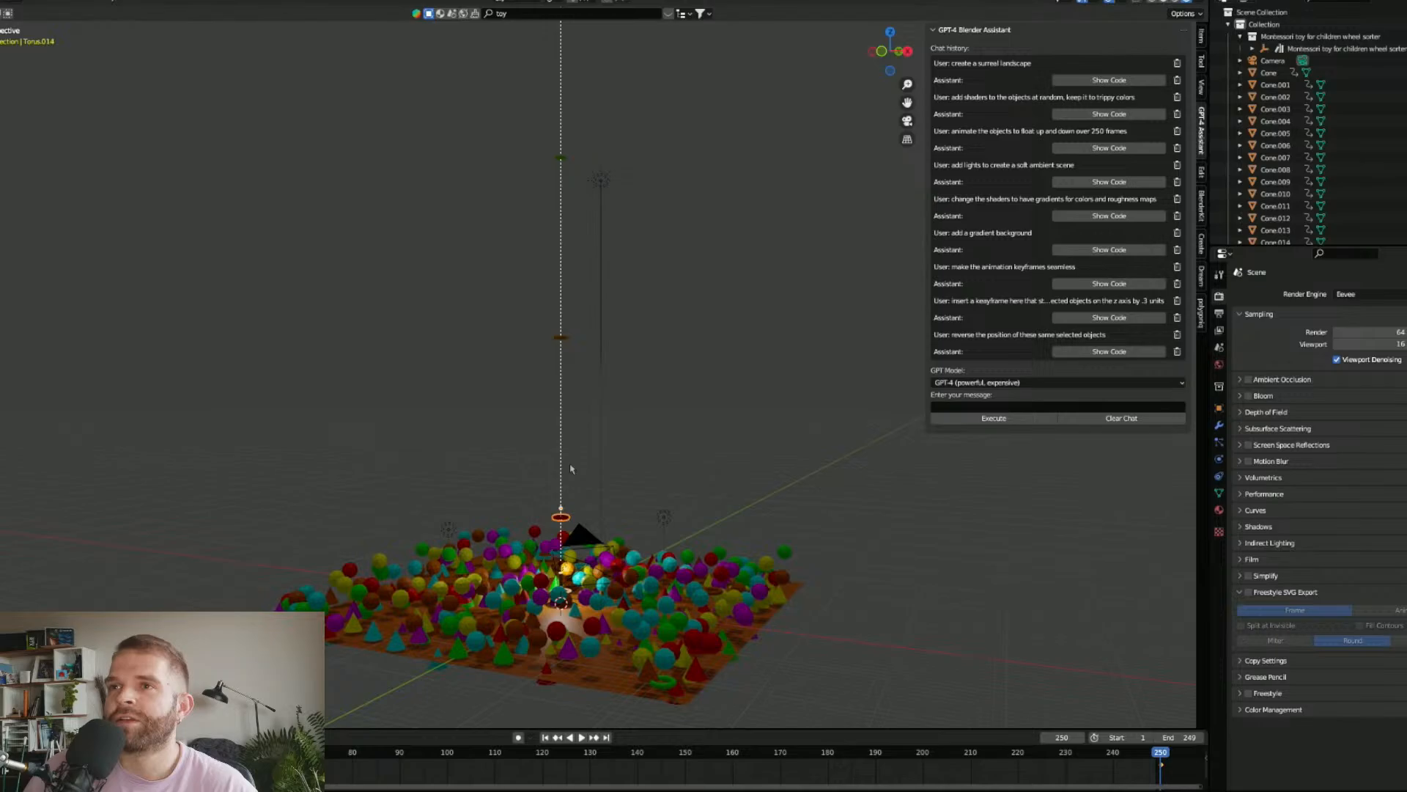
{"action": "left_click", "coordinate": [562, 338], "text": "shift"}
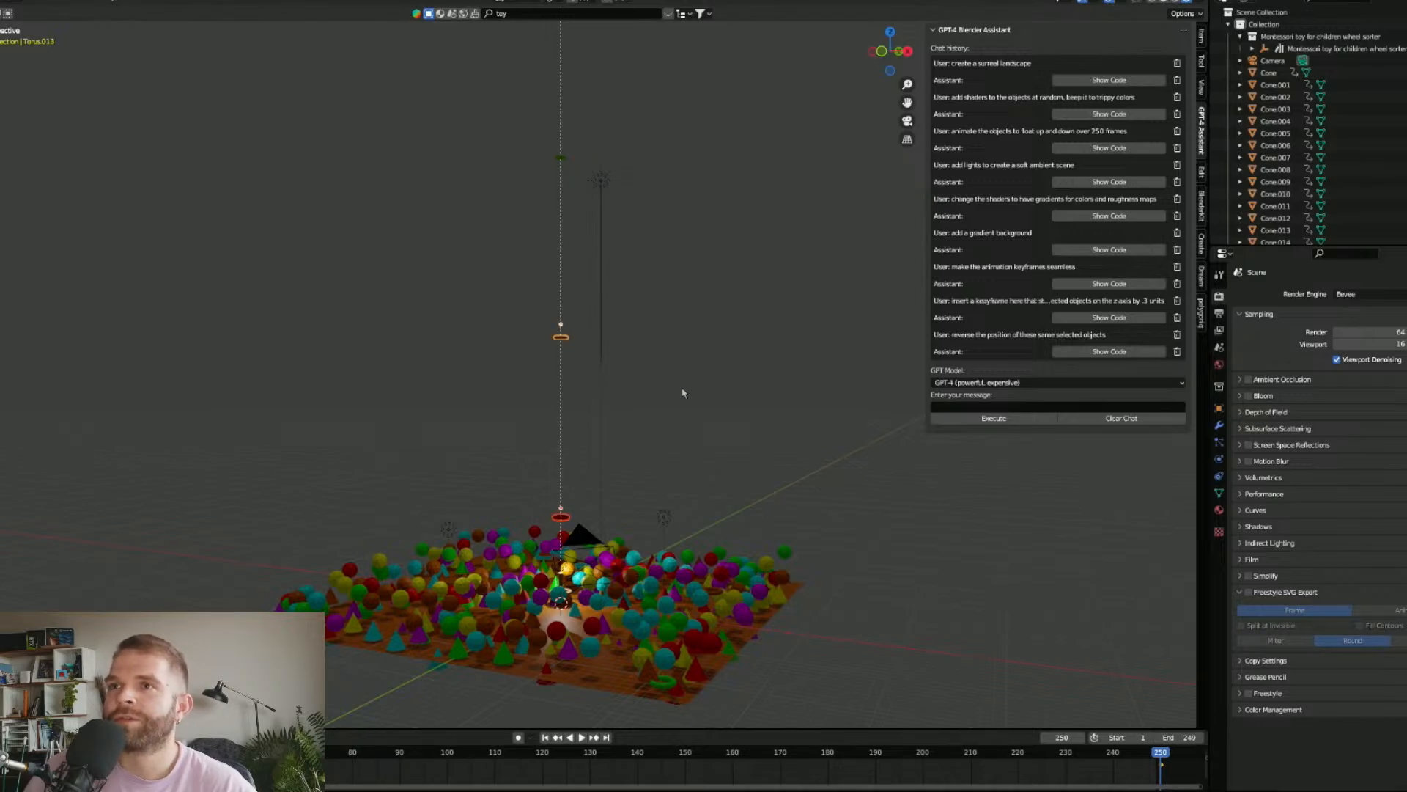
Step: Insert a keyframe on the available channels of all the floating toy rings at frame 250
{"action": "scroll", "coordinate": [617, 426], "scroll_direction": "down", "scroll_amount": 5}
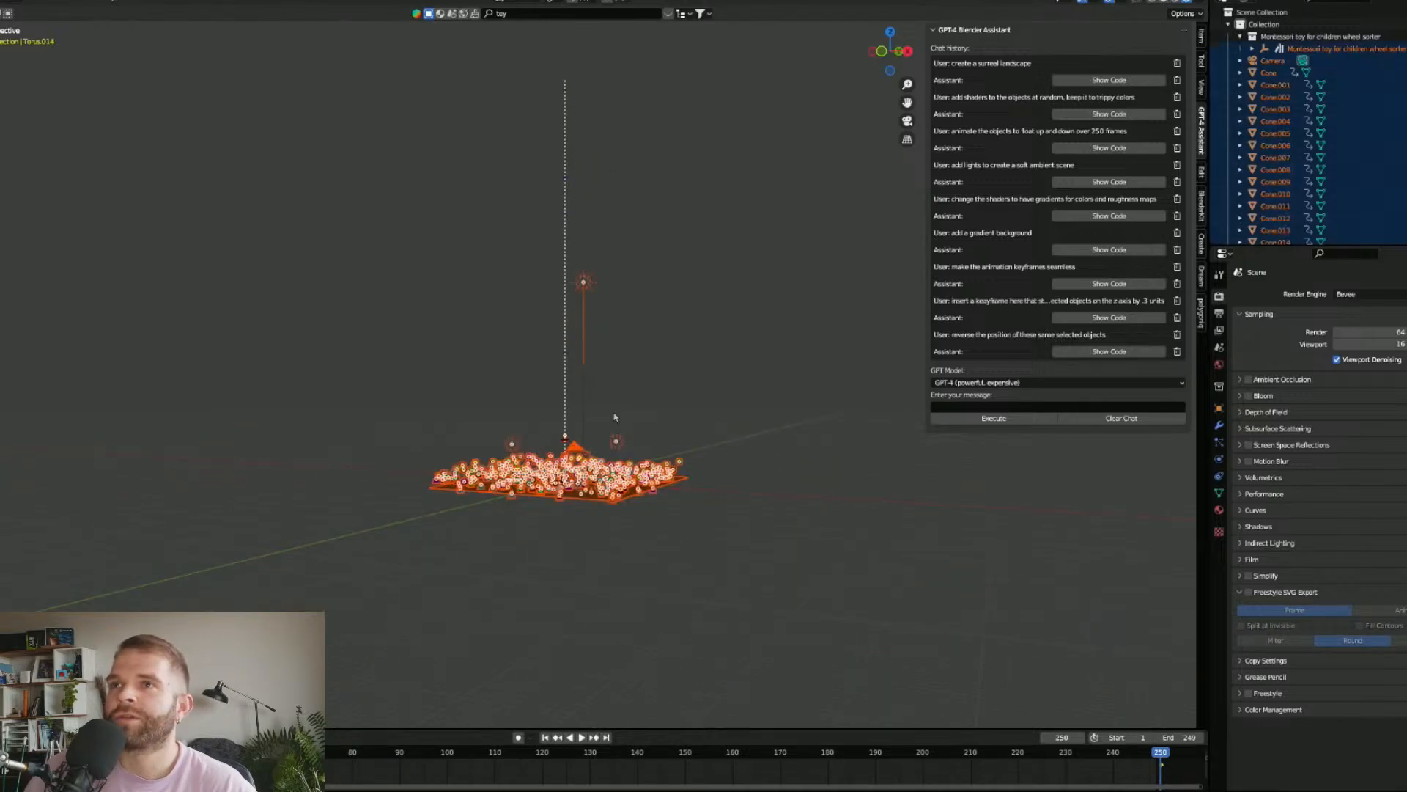
{"action": "key", "text": "k"}
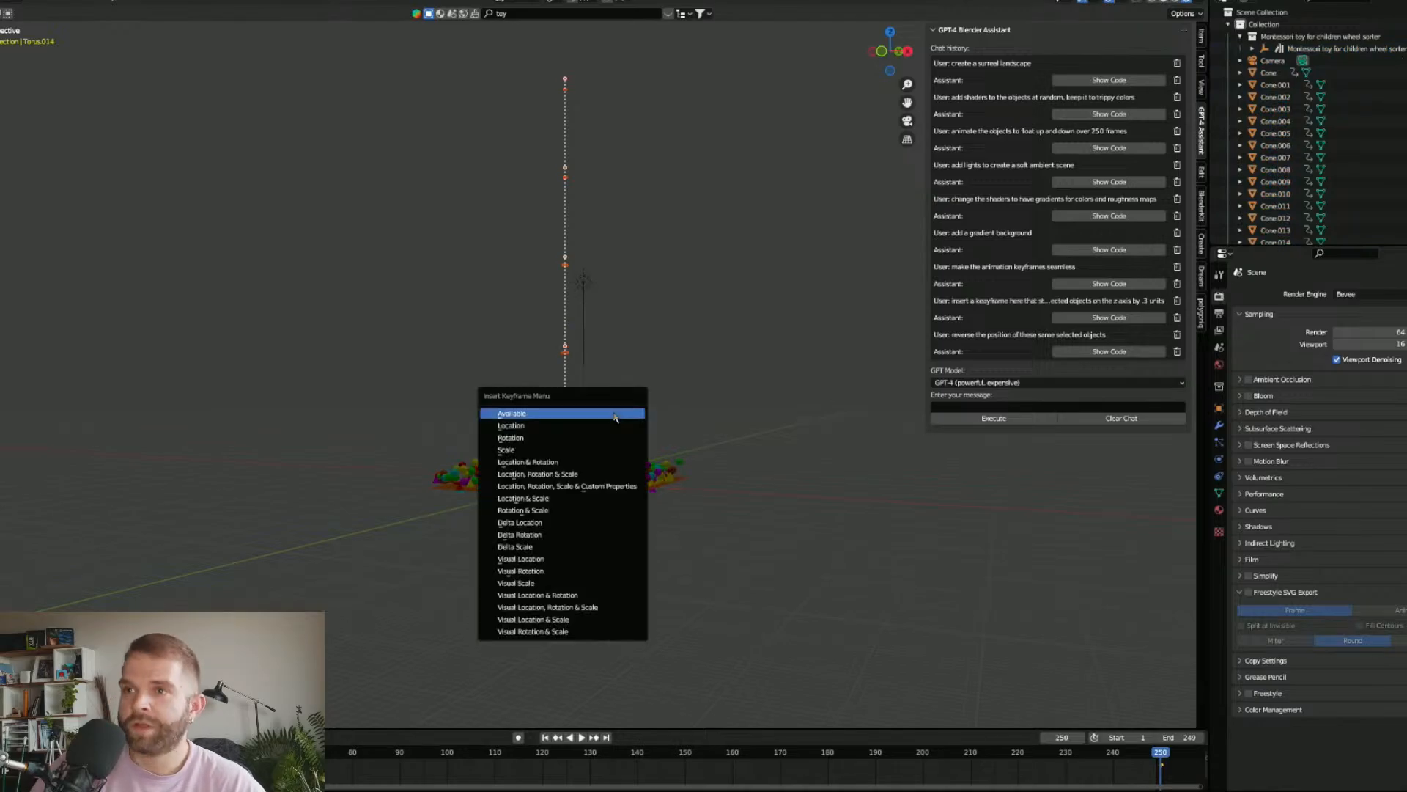
{"action": "left_click", "coordinate": [615, 414]}
Step: Play back a short stretch of the animation to check how the rings rise off the toy
{"action": "scroll", "coordinate": [581, 409], "scroll_direction": "up", "scroll_amount": 5}
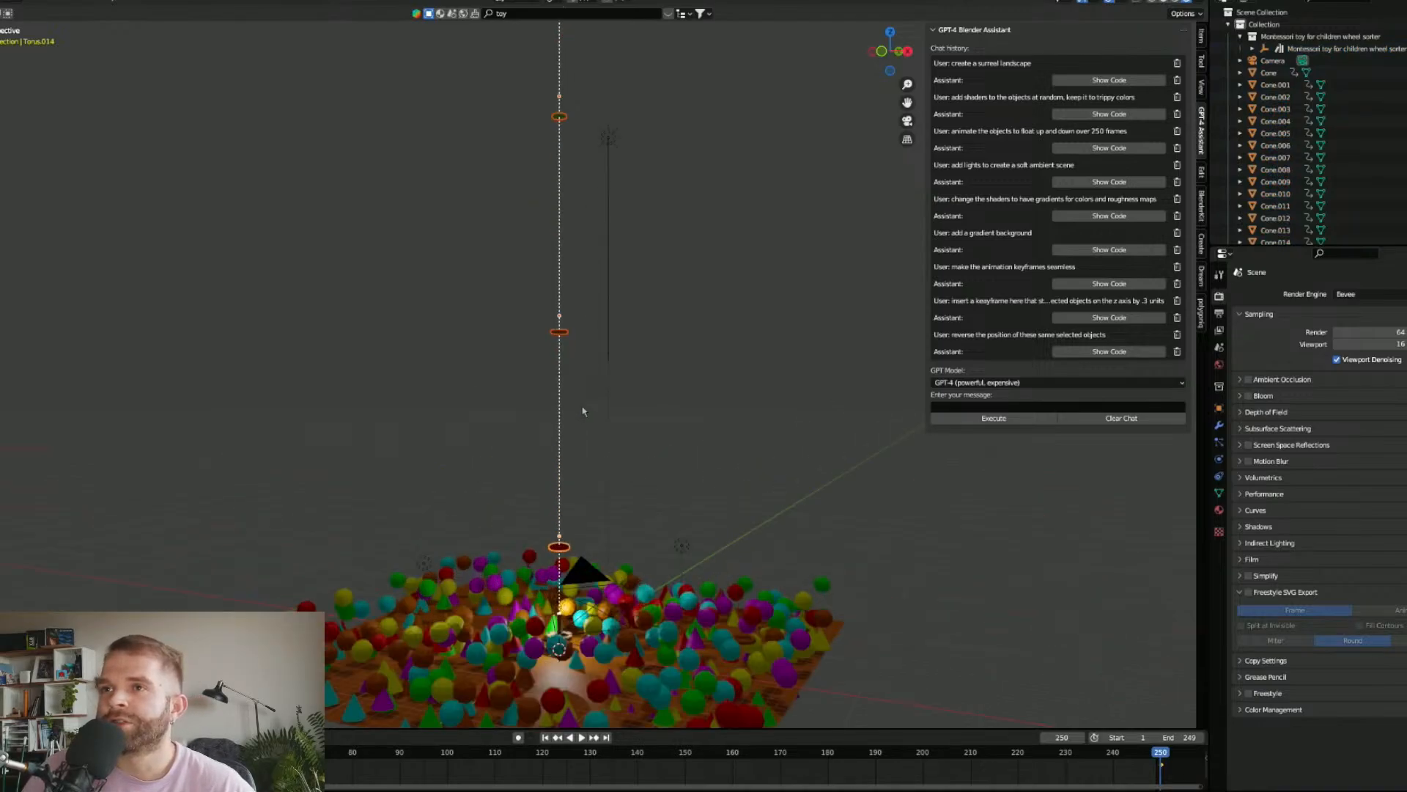
{"action": "left_click", "coordinate": [581, 737]}
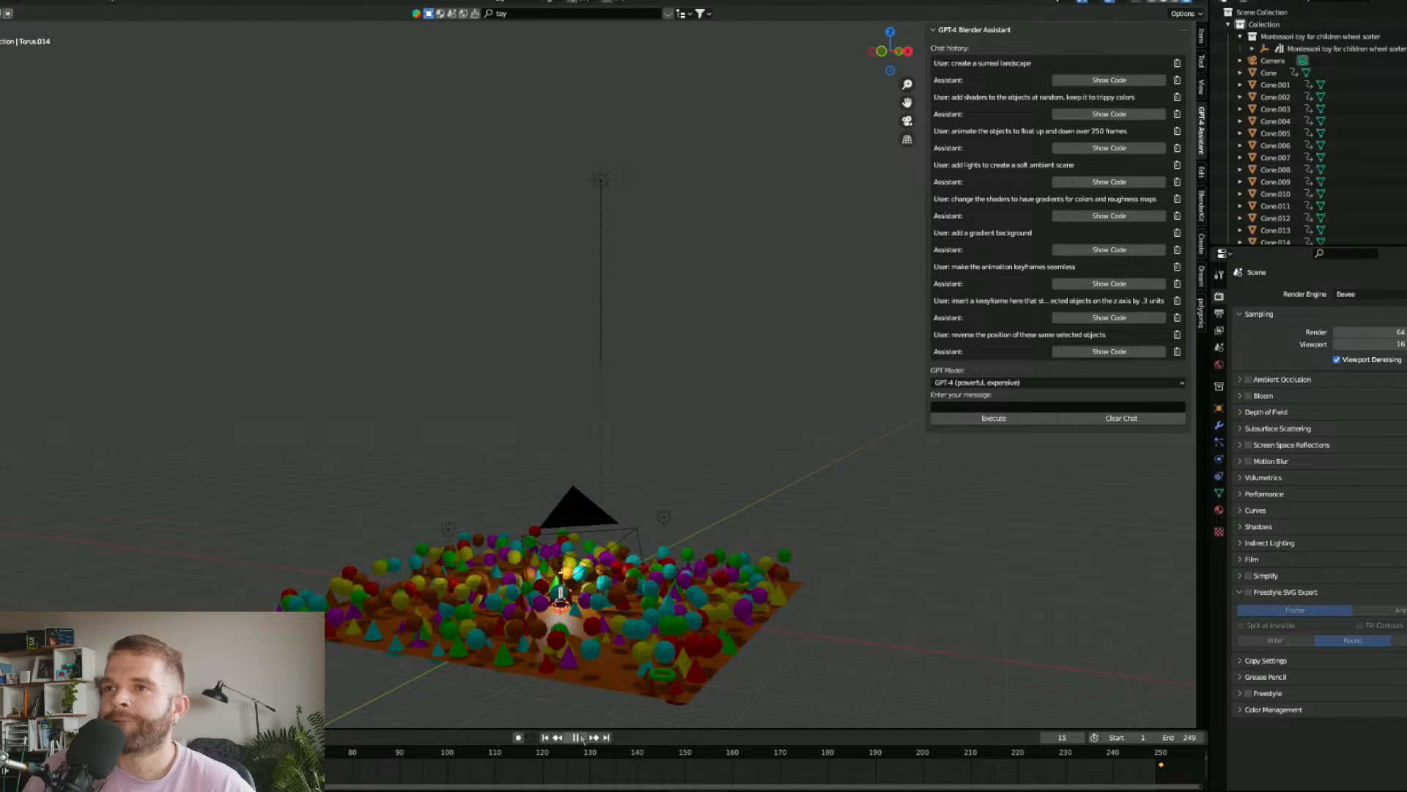
{"action": "left_click", "coordinate": [576, 738]}
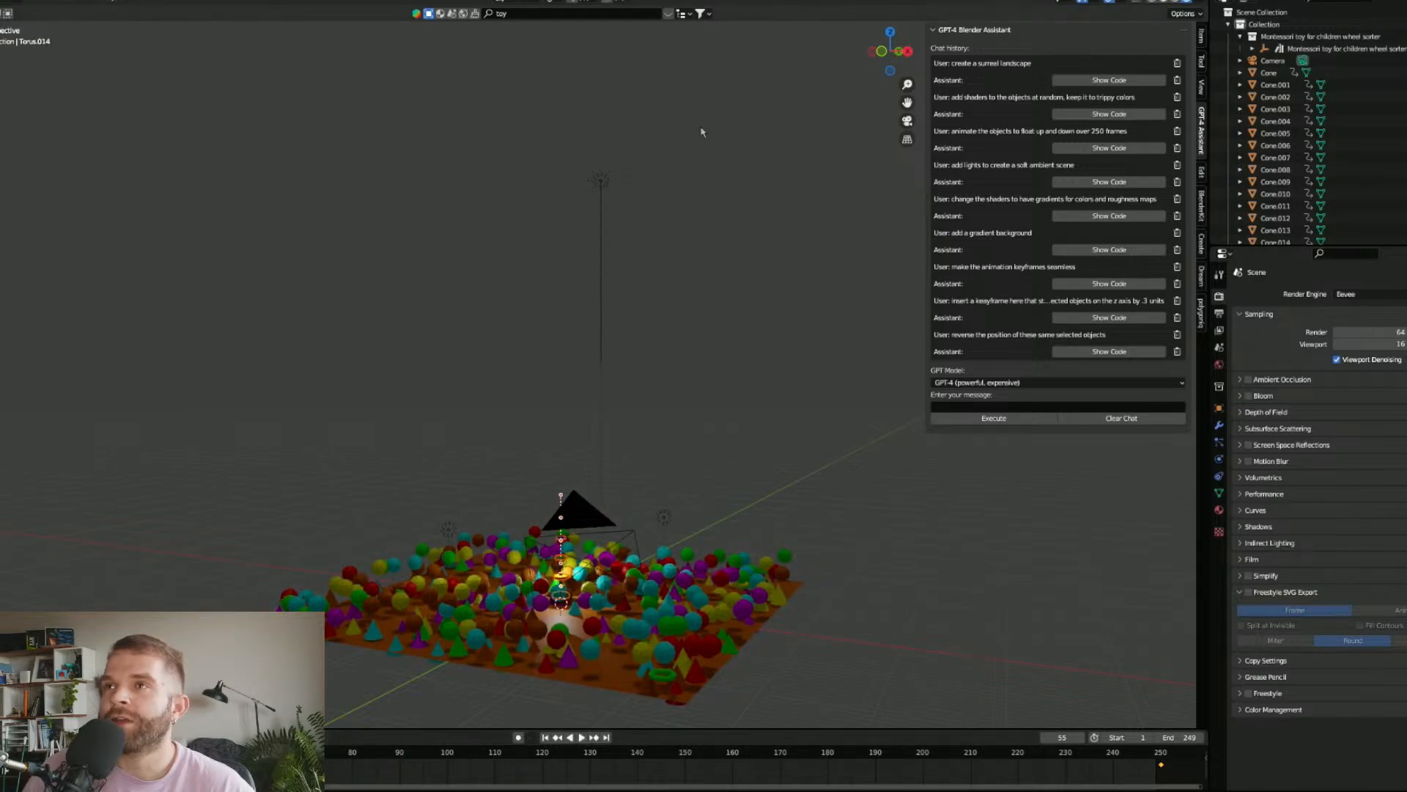
Step: Switch to the camera view, frame the ring toy closely and play the ring animation from there
{"action": "left_click", "coordinate": [907, 121]}
{"action": "scroll", "coordinate": [557, 635], "scroll_direction": "up", "scroll_amount": 4}
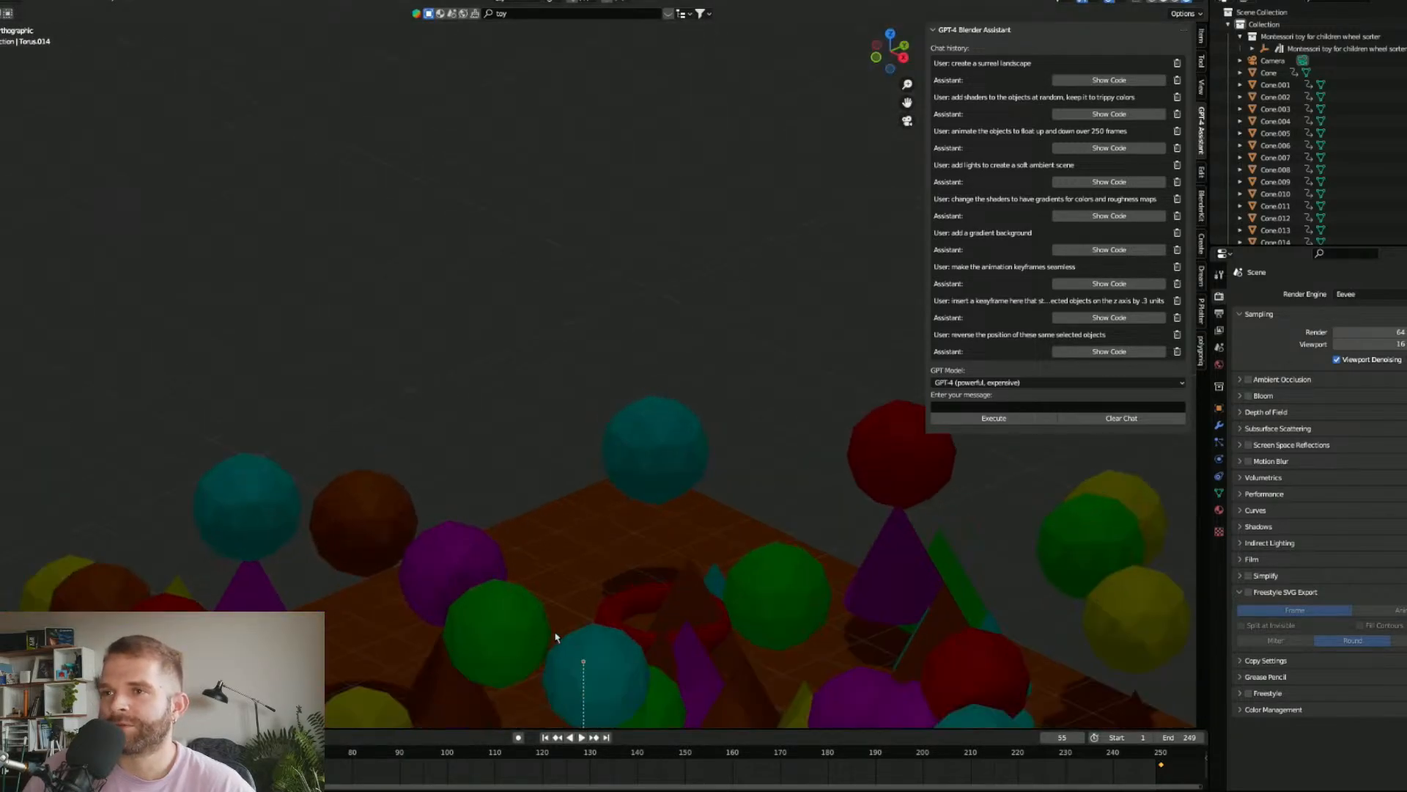
{"action": "middle_click_drag", "start_coordinate": [556, 636], "coordinate": [560, 250], "text": "shift"}
{"action": "middle_click_drag", "start_coordinate": [504, 510], "coordinate": [577, 371], "text": "shift"}
{"action": "scroll", "coordinate": [576, 372], "scroll_direction": "up", "scroll_amount": 3}
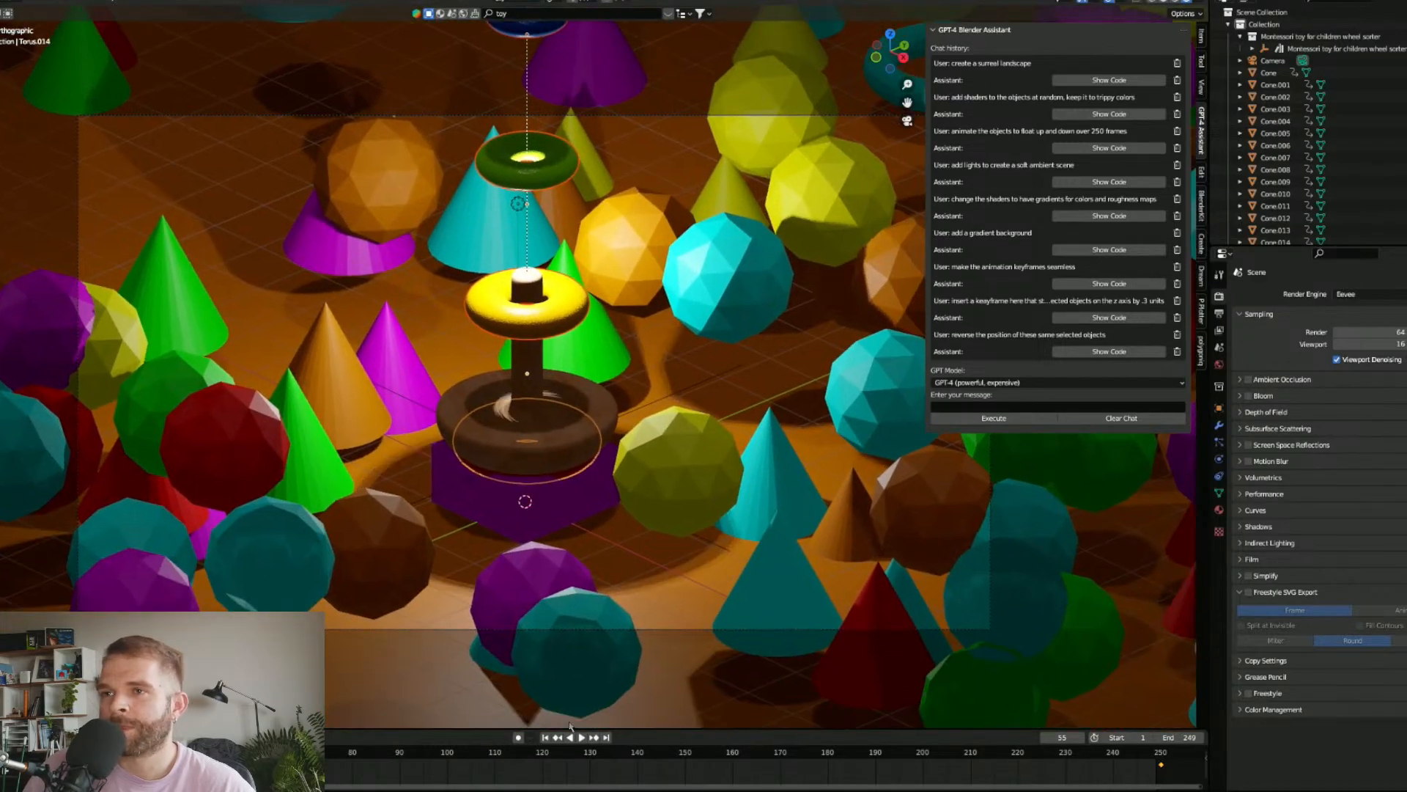
{"action": "left_click", "coordinate": [581, 737]}
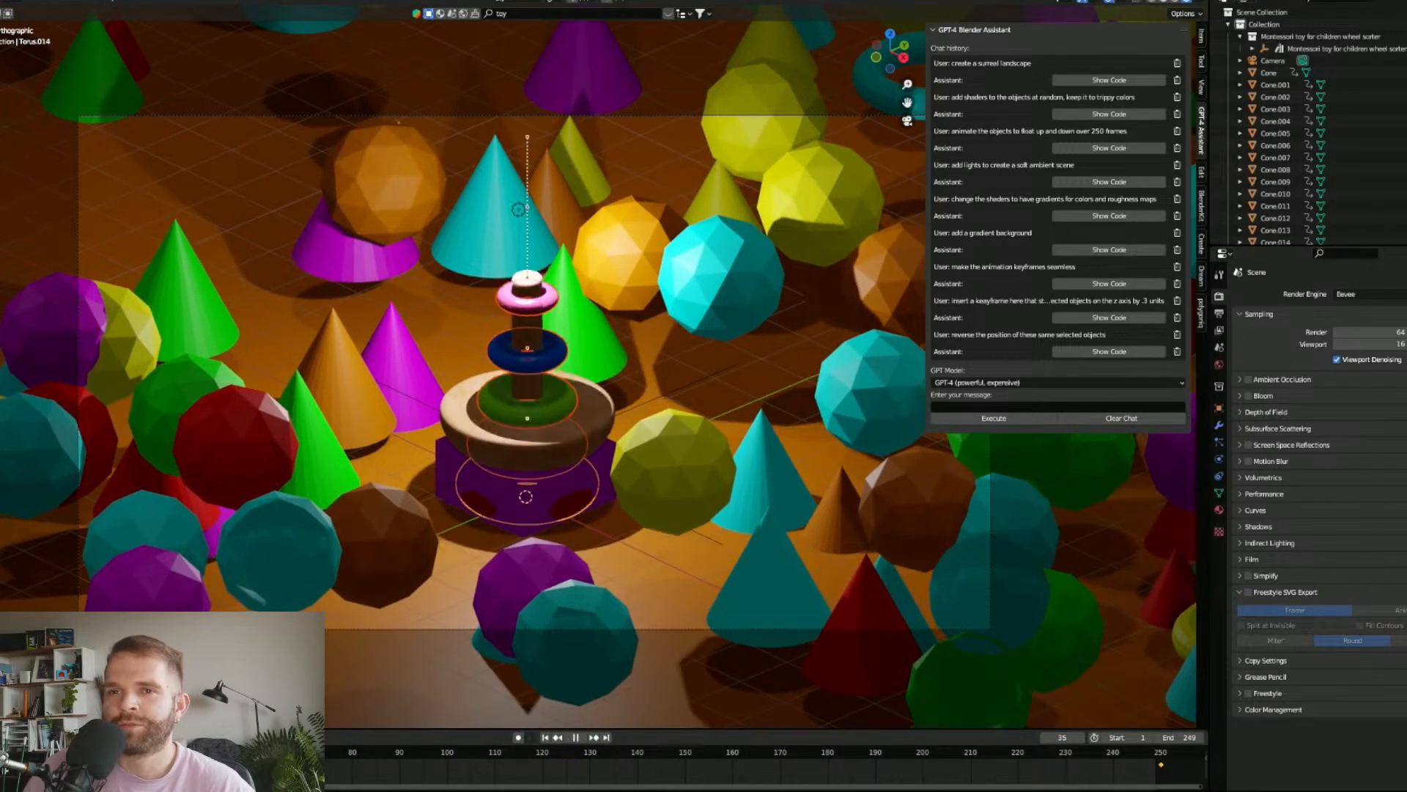
{"action": "key", "text": "Escape"}
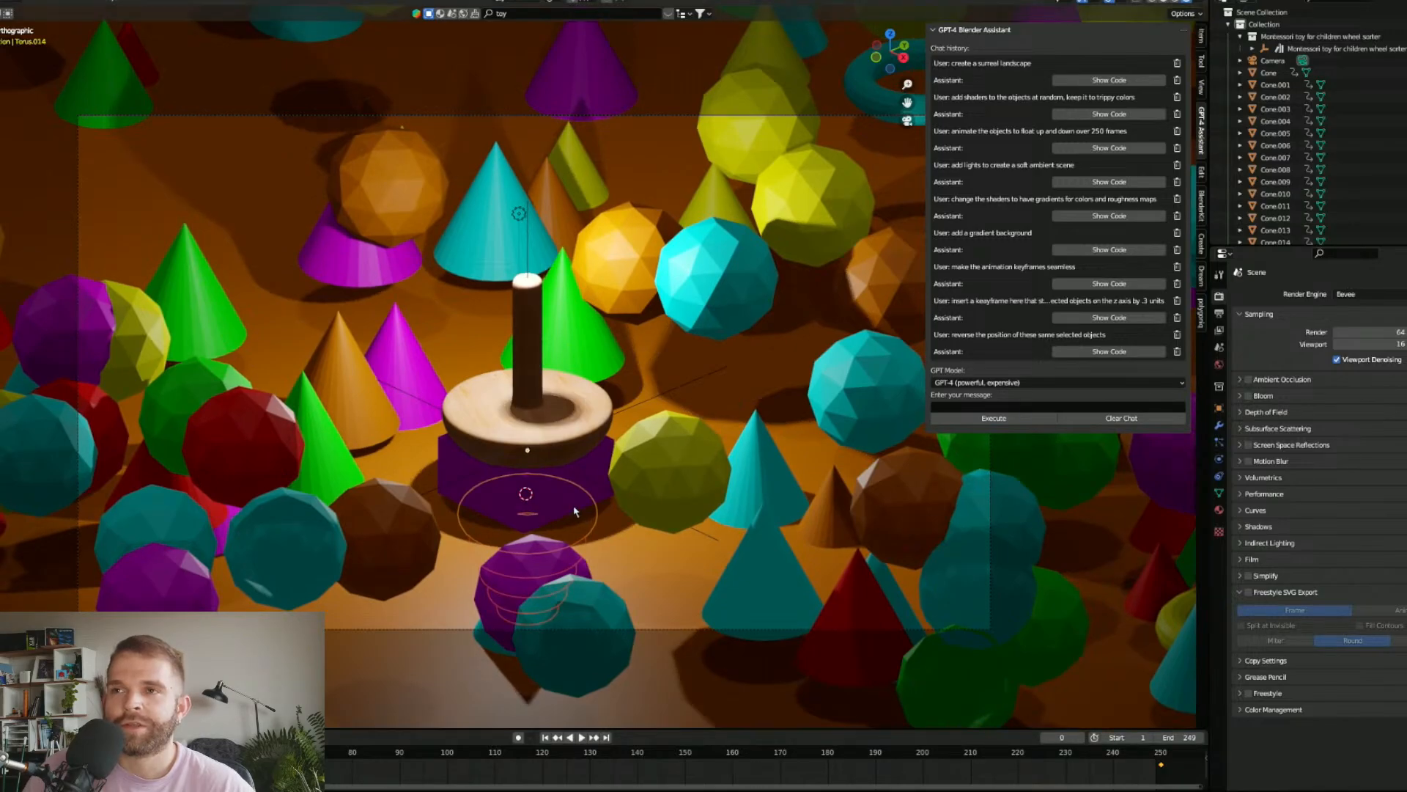
Step: Rotate the selected rings about the X axis at frame 0 so they stack upright on the toy's peg
{"action": "key", "text": "r"}
{"action": "key", "text": "x"}
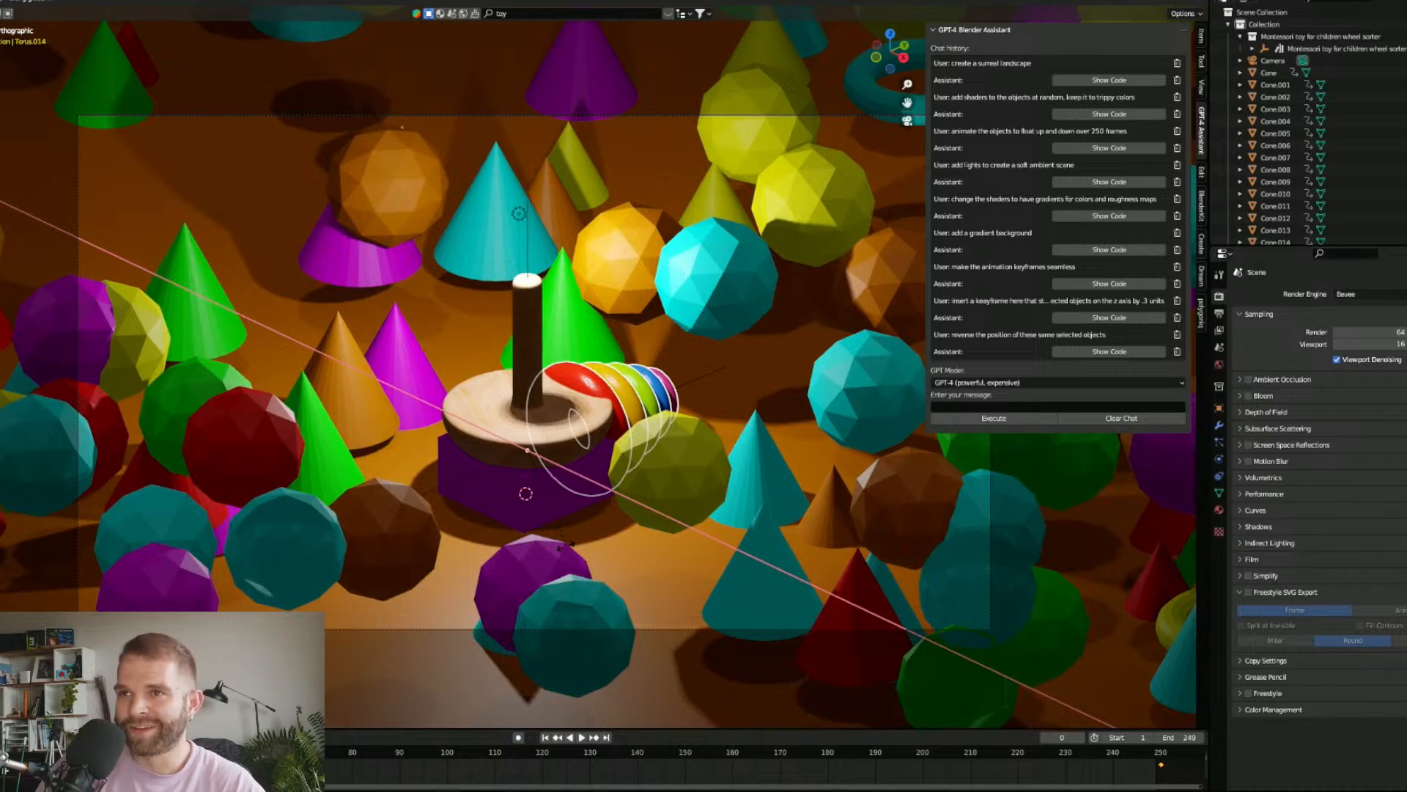
{"action": "key", "text": "Escape"}
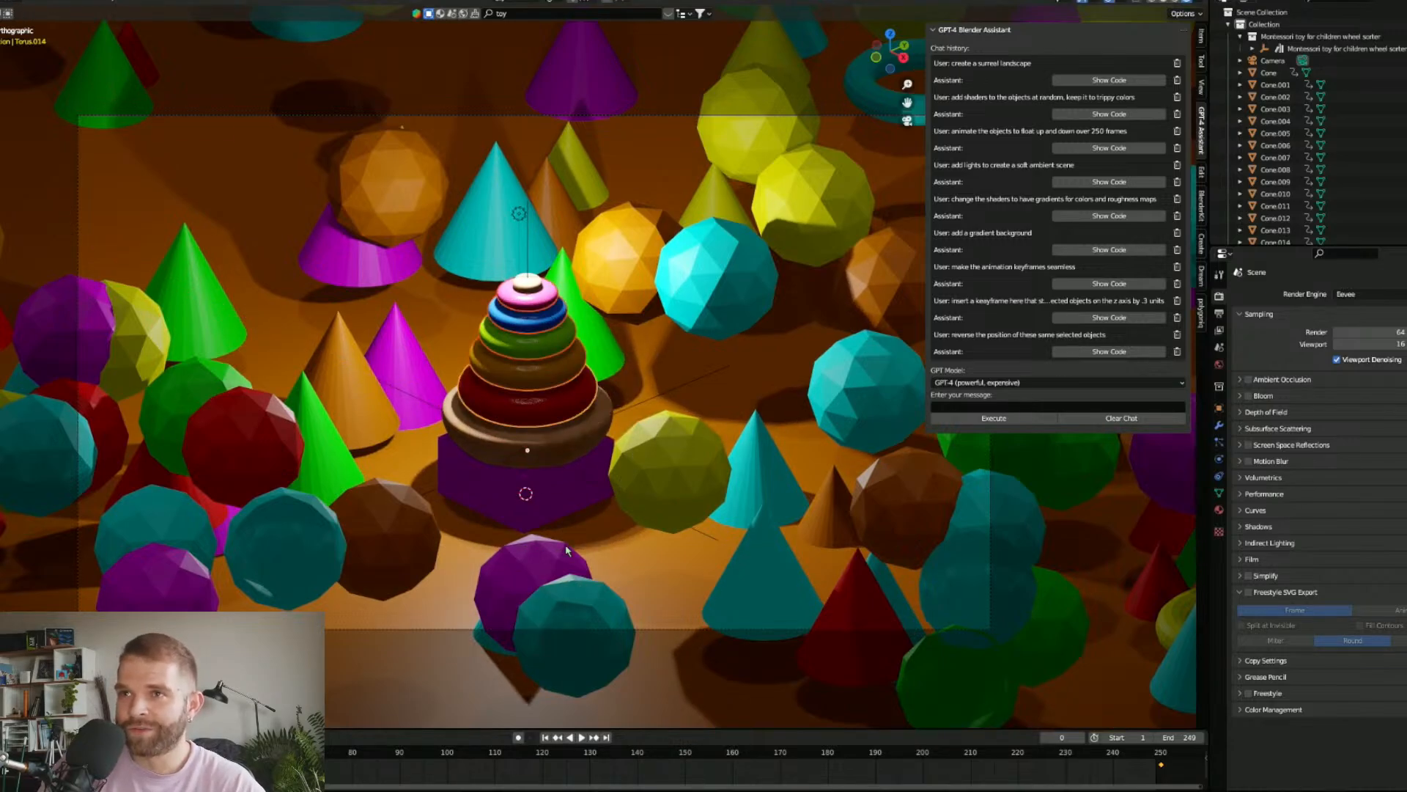
{"action": "right_click", "coordinate": [554, 401]}
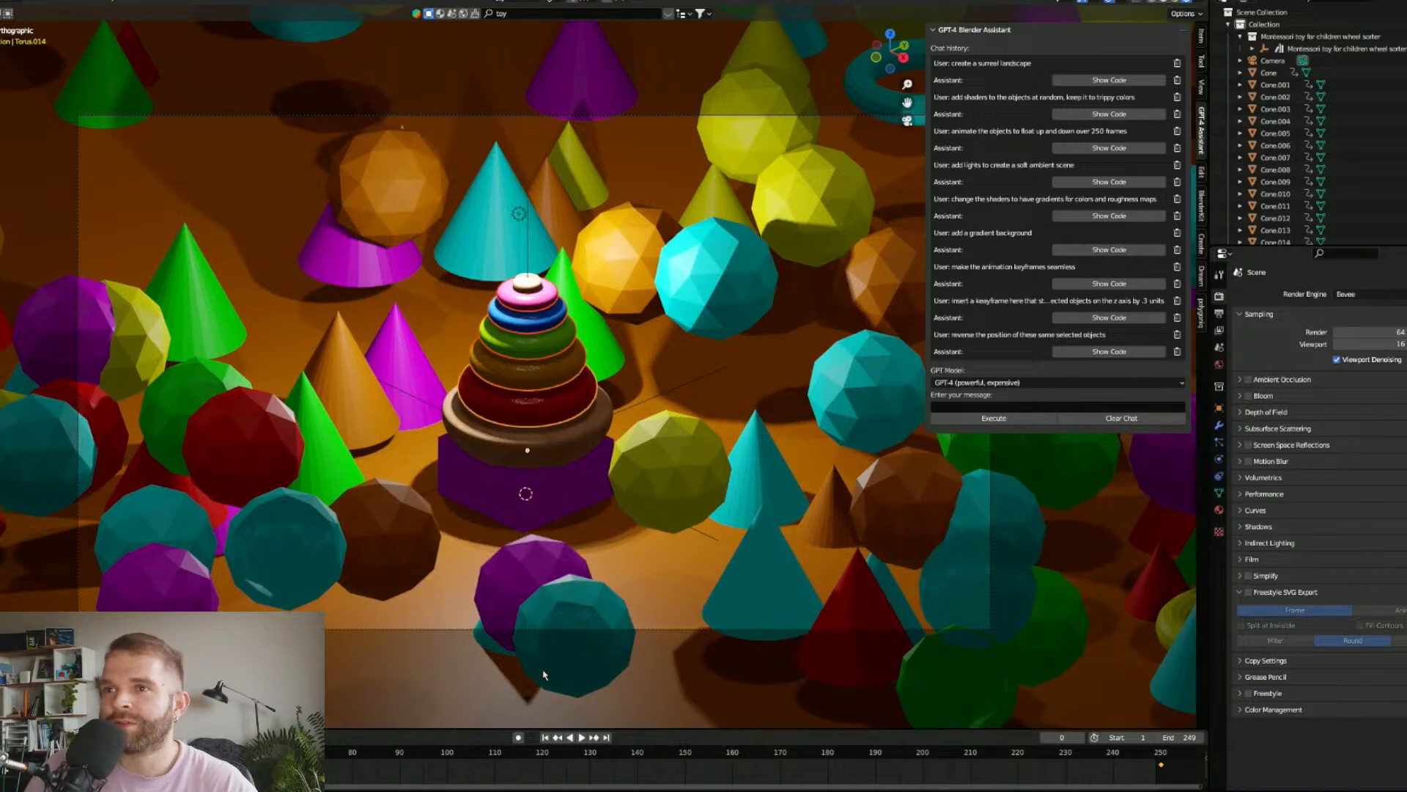
Step: Play the animation to frame 114 and move the light behind the toy horizontally to between the orange and cyan spheres
{"action": "left_click", "coordinate": [578, 739]}
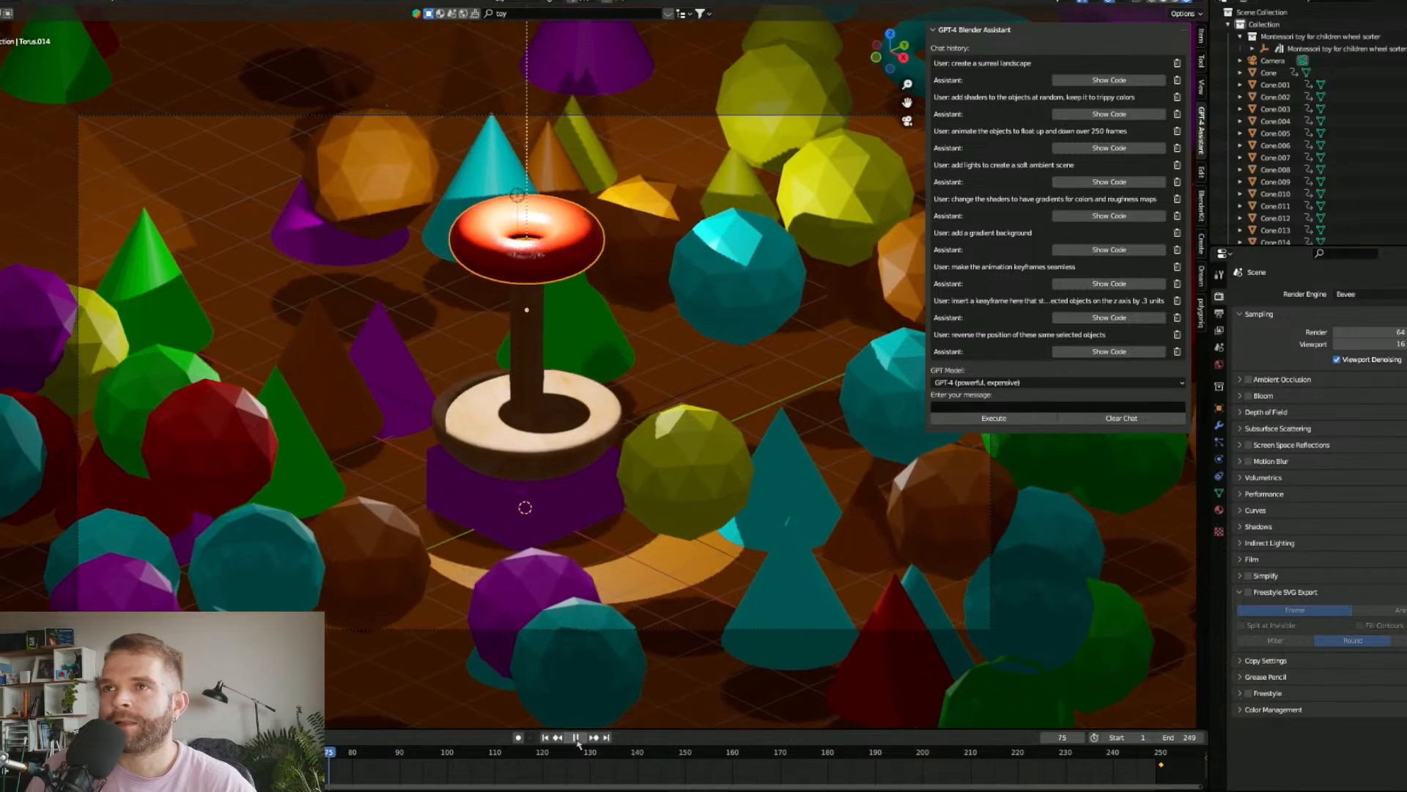
{"action": "left_click", "coordinate": [579, 739]}
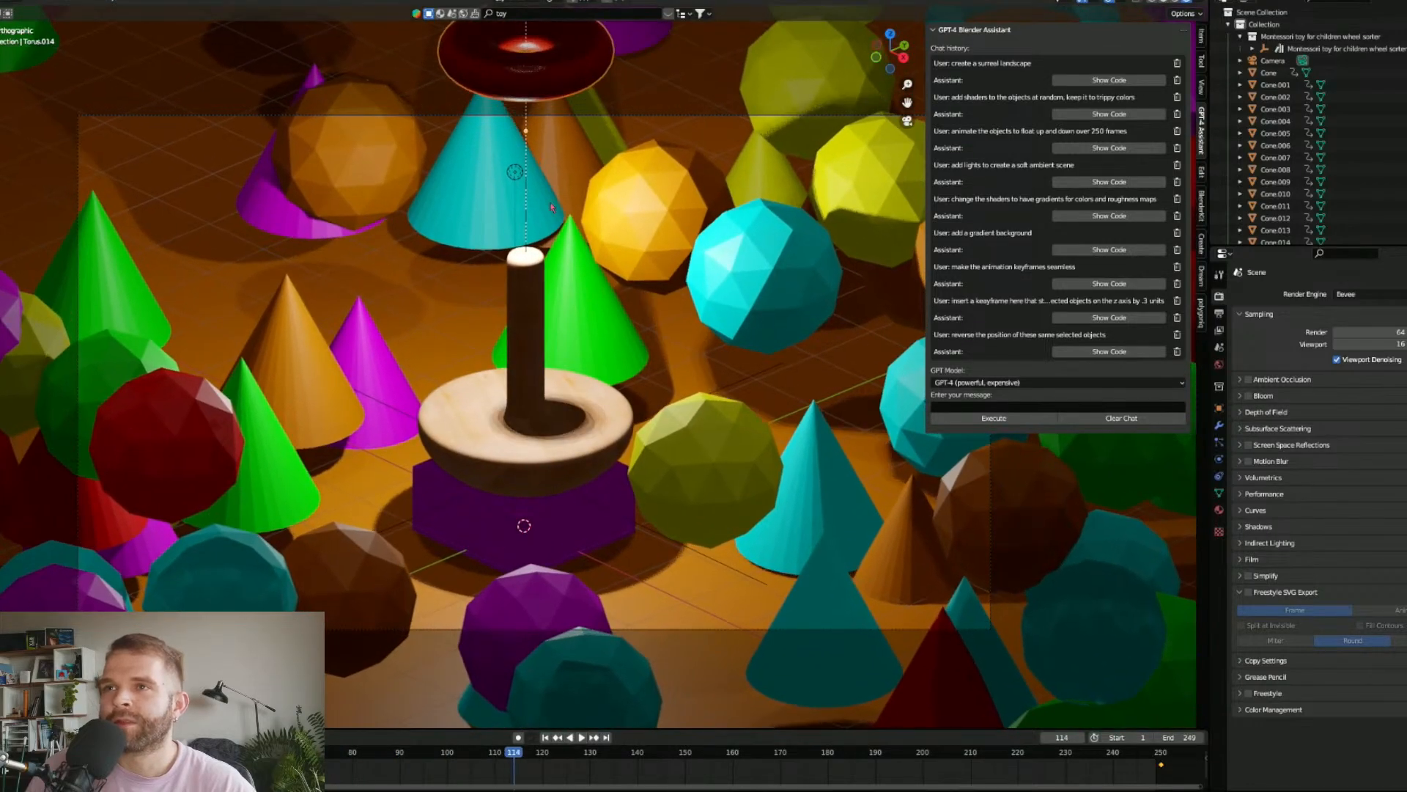
{"action": "left_click", "coordinate": [518, 172]}
{"action": "key", "text": "g"}
{"action": "key", "text": "y"}
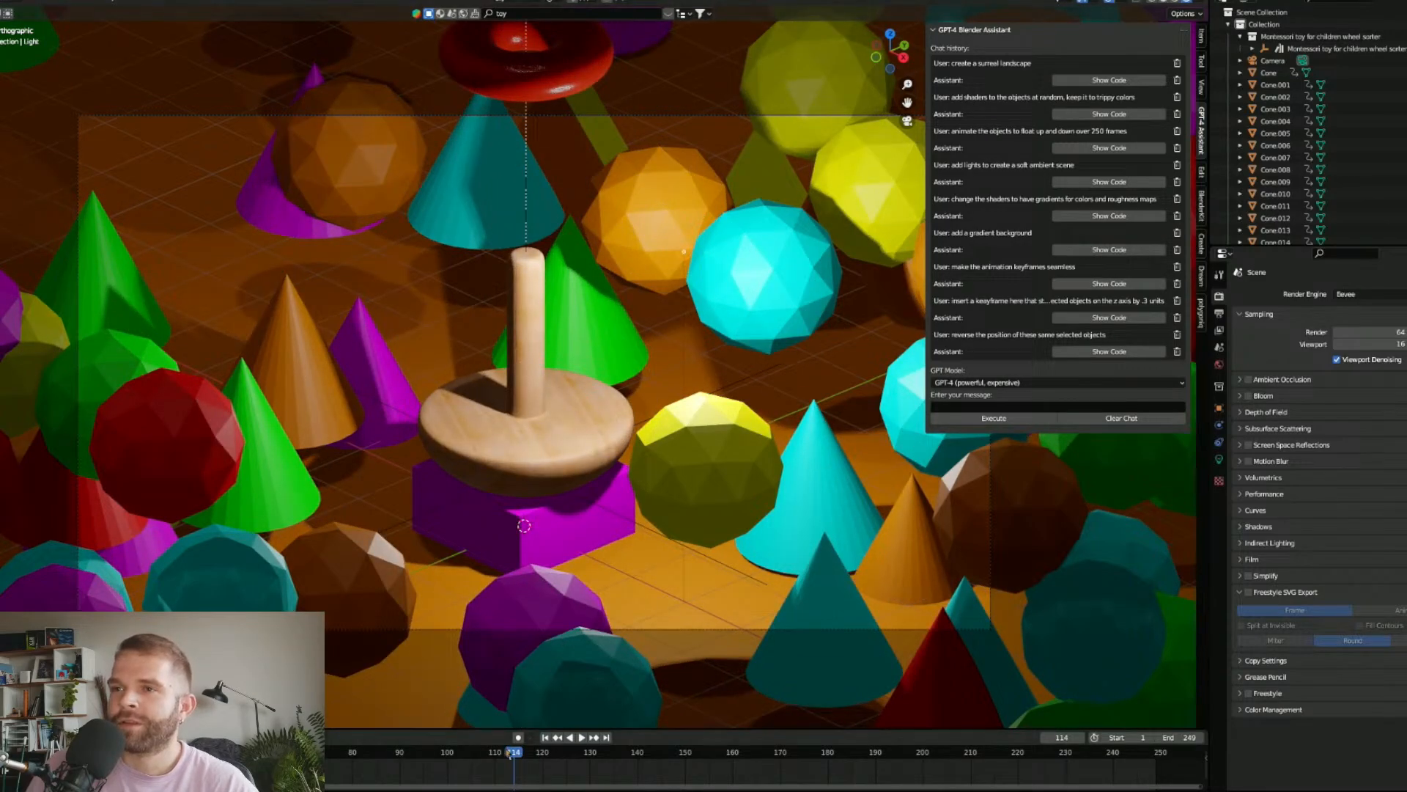
Step: Replay the animation from frame 0 to check the ring motion under the repositioned light
{"action": "key", "text": "space"}
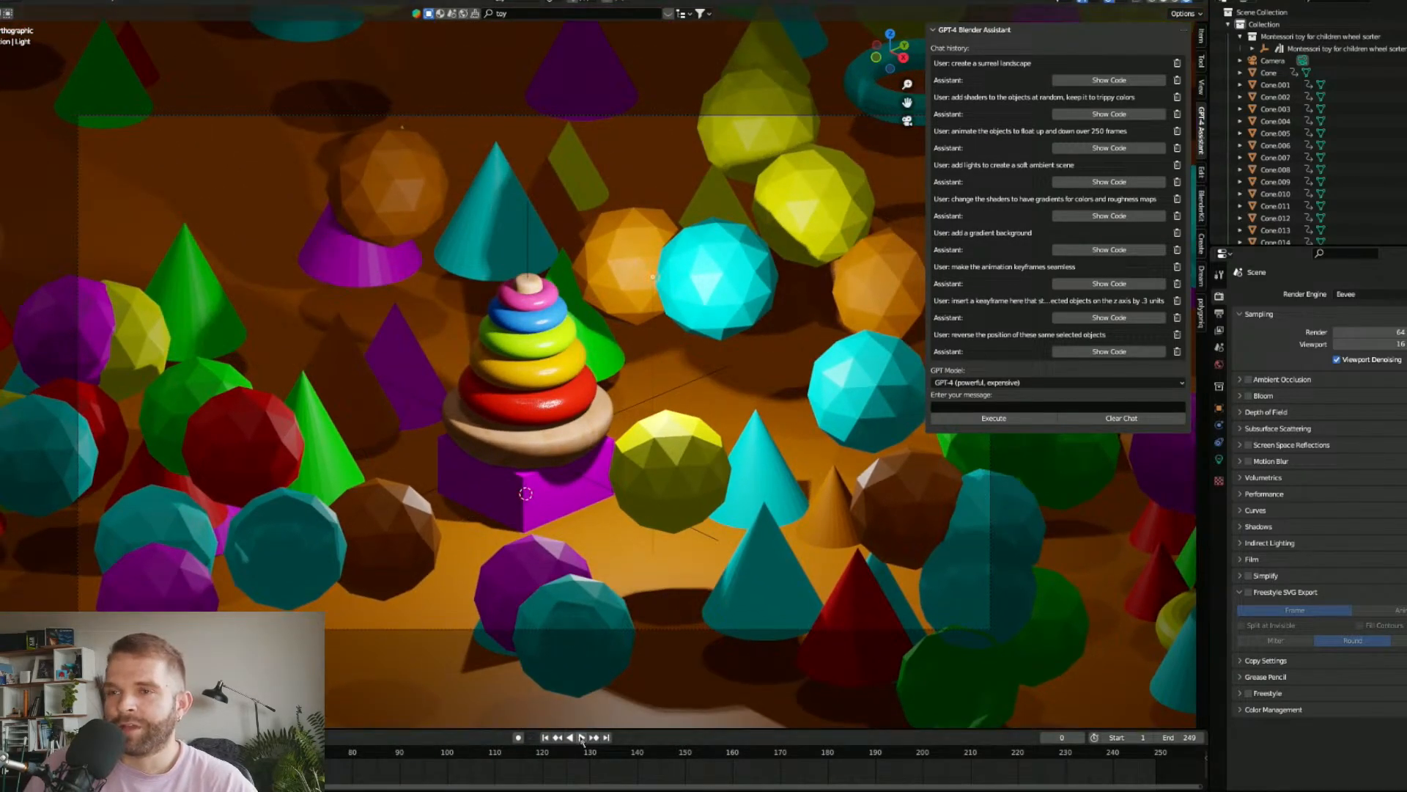
{"action": "left_click", "coordinate": [579, 739]}
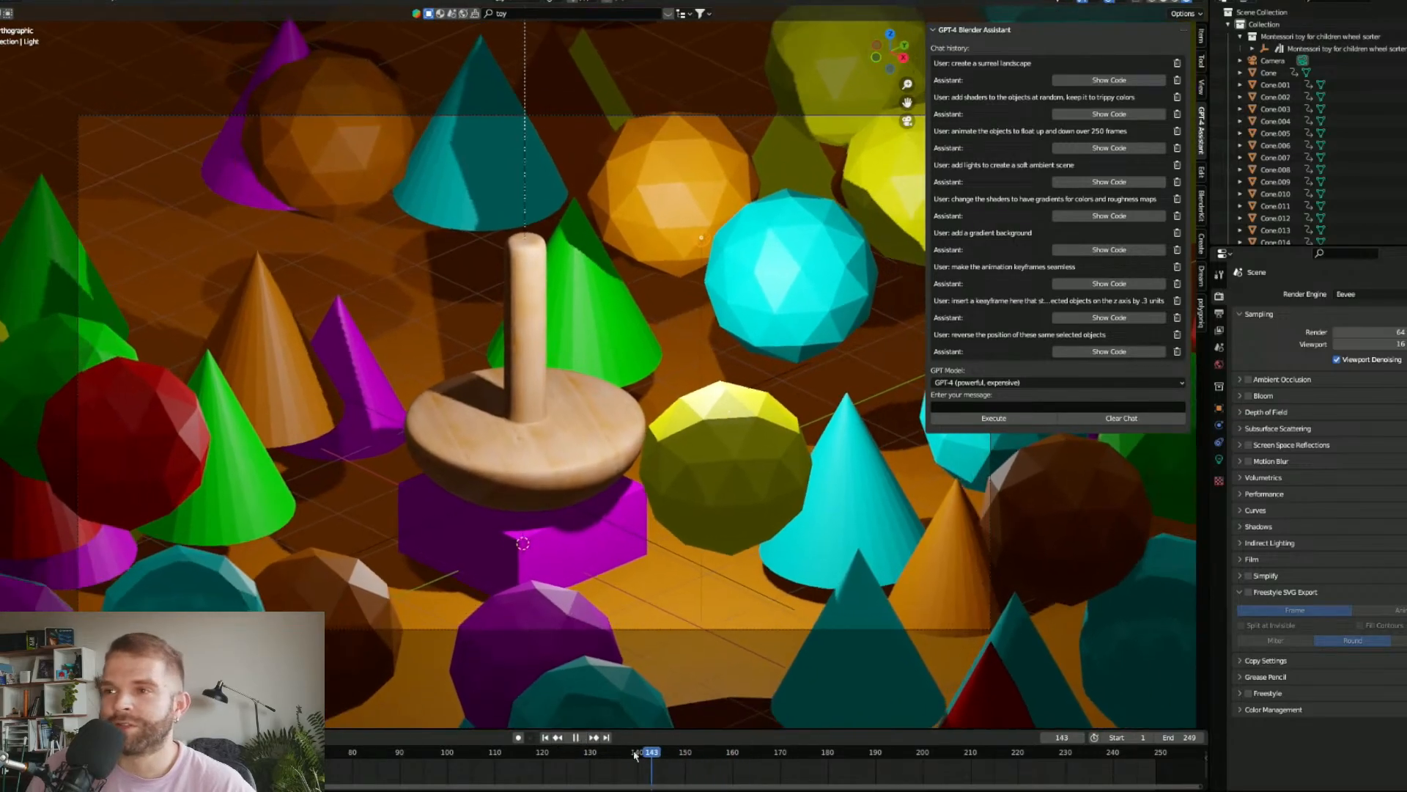
{"action": "key", "text": "Escape"}
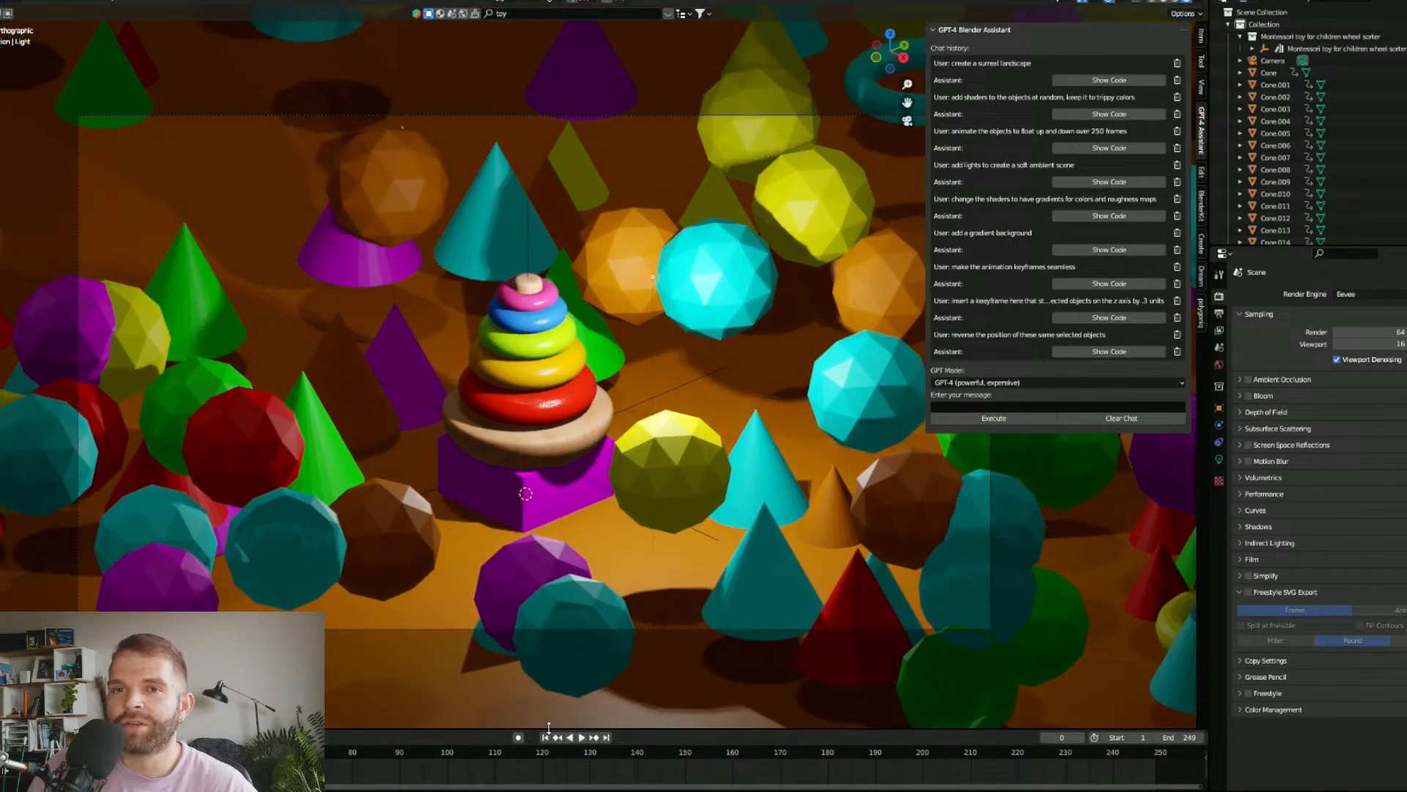
{"action": "left_click", "coordinate": [583, 739]}
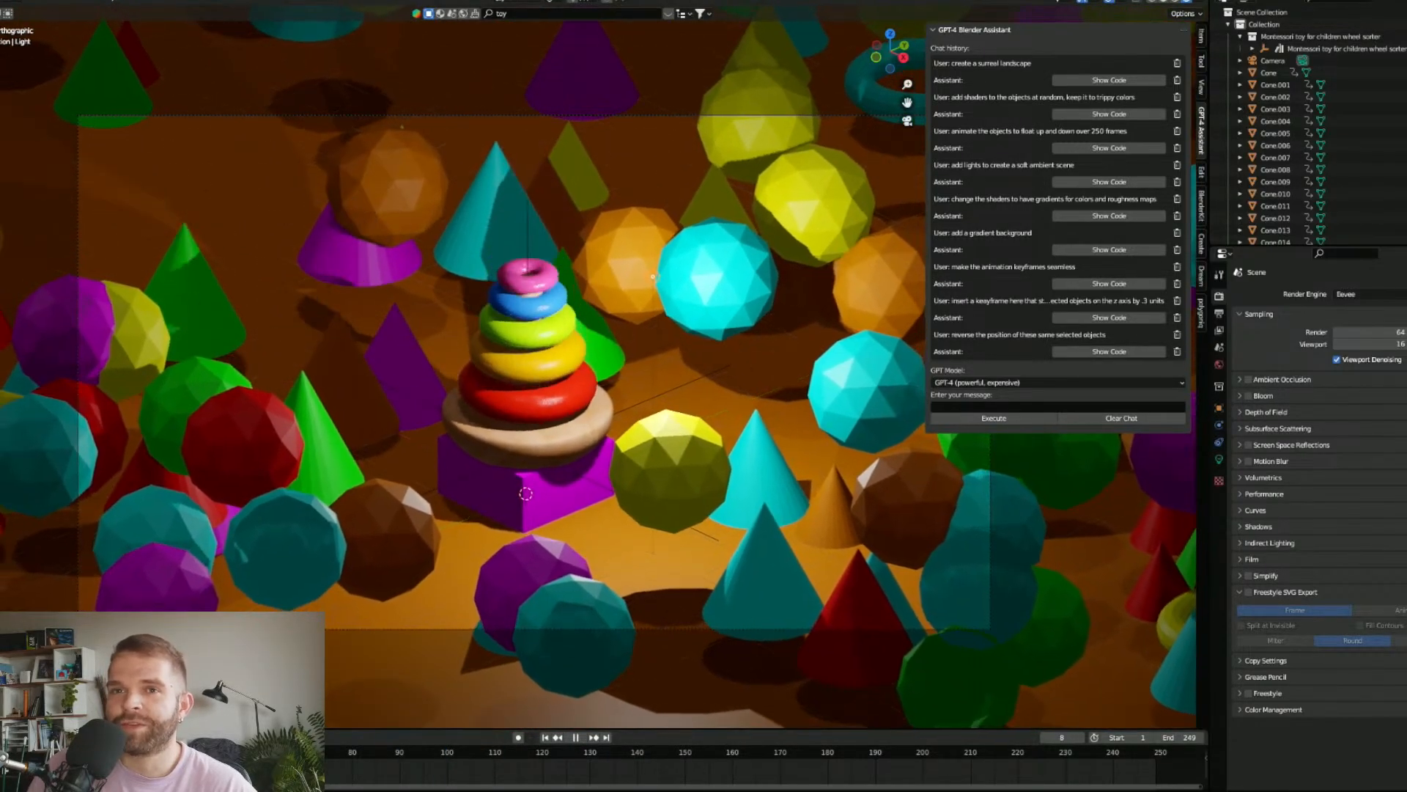
{"action": "key", "text": "Escape"}
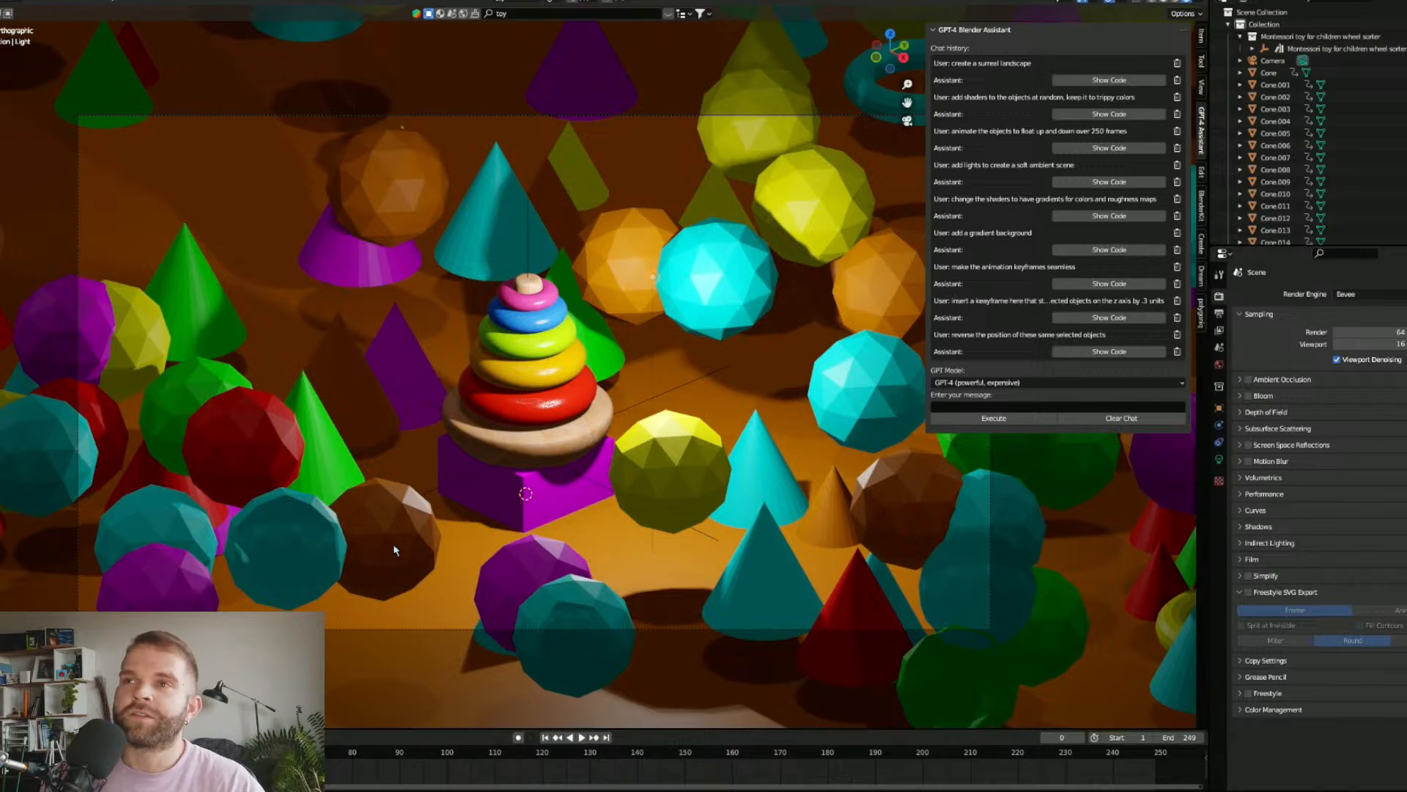
Step: Inspect the toy's red ring, then select the red icosphere beside the toy and open its material settings
{"action": "scroll", "coordinate": [486, 374], "scroll_direction": "up", "scroll_amount": 4}
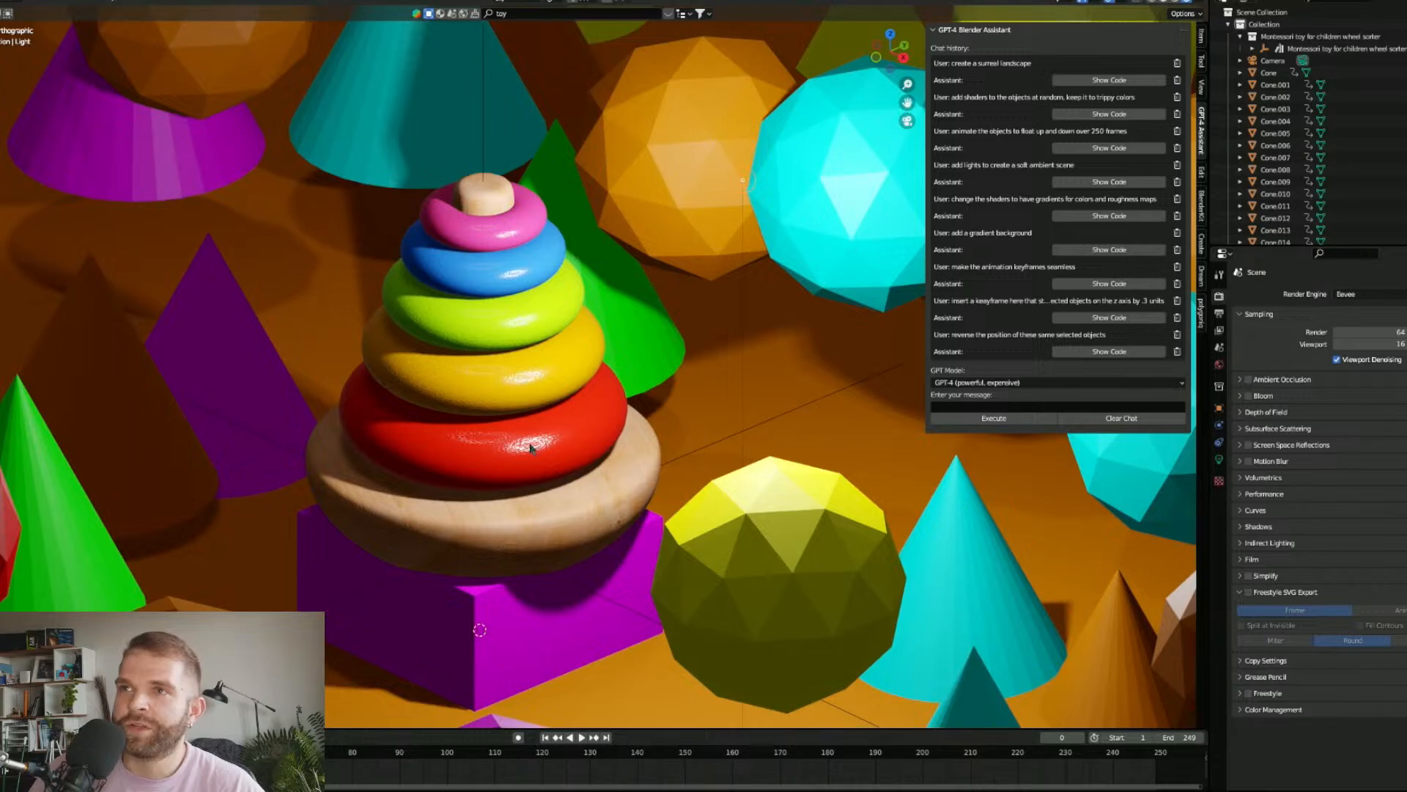
{"action": "left_click", "coordinate": [535, 455]}
{"action": "scroll", "coordinate": [541, 439], "scroll_direction": "down", "scroll_amount": 3}
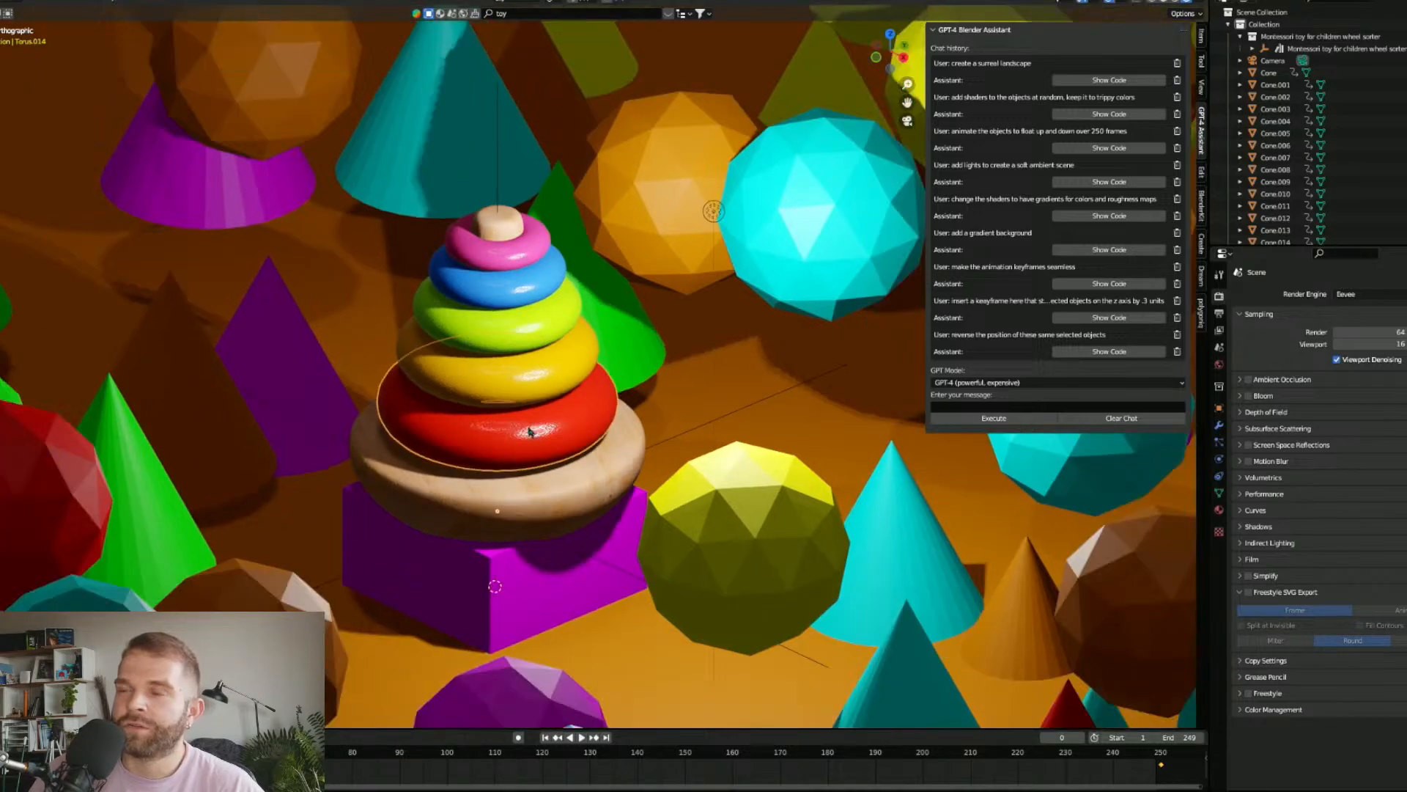
{"action": "left_click", "coordinate": [667, 490]}
{"action": "left_click", "coordinate": [224, 487]}
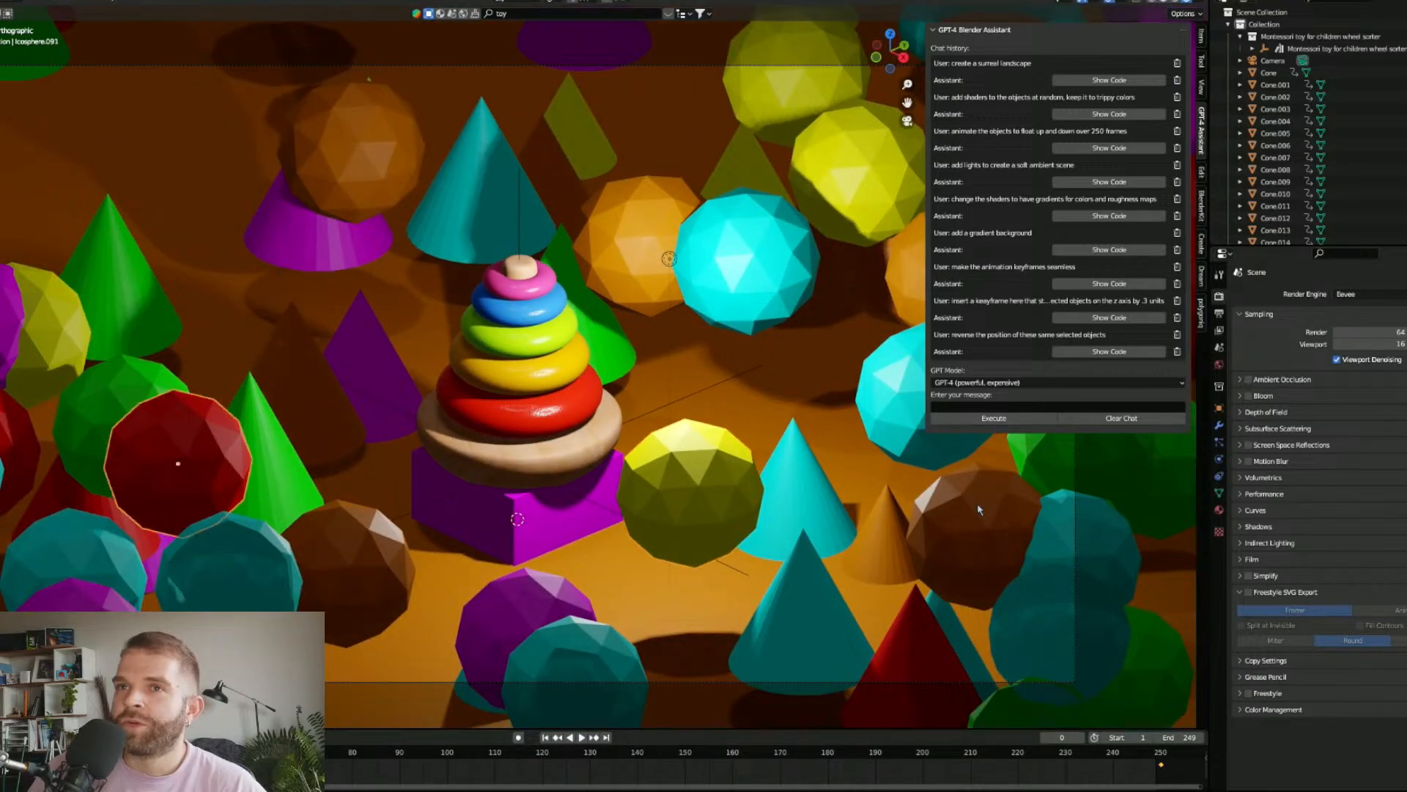
{"action": "left_click", "coordinate": [1219, 511]}
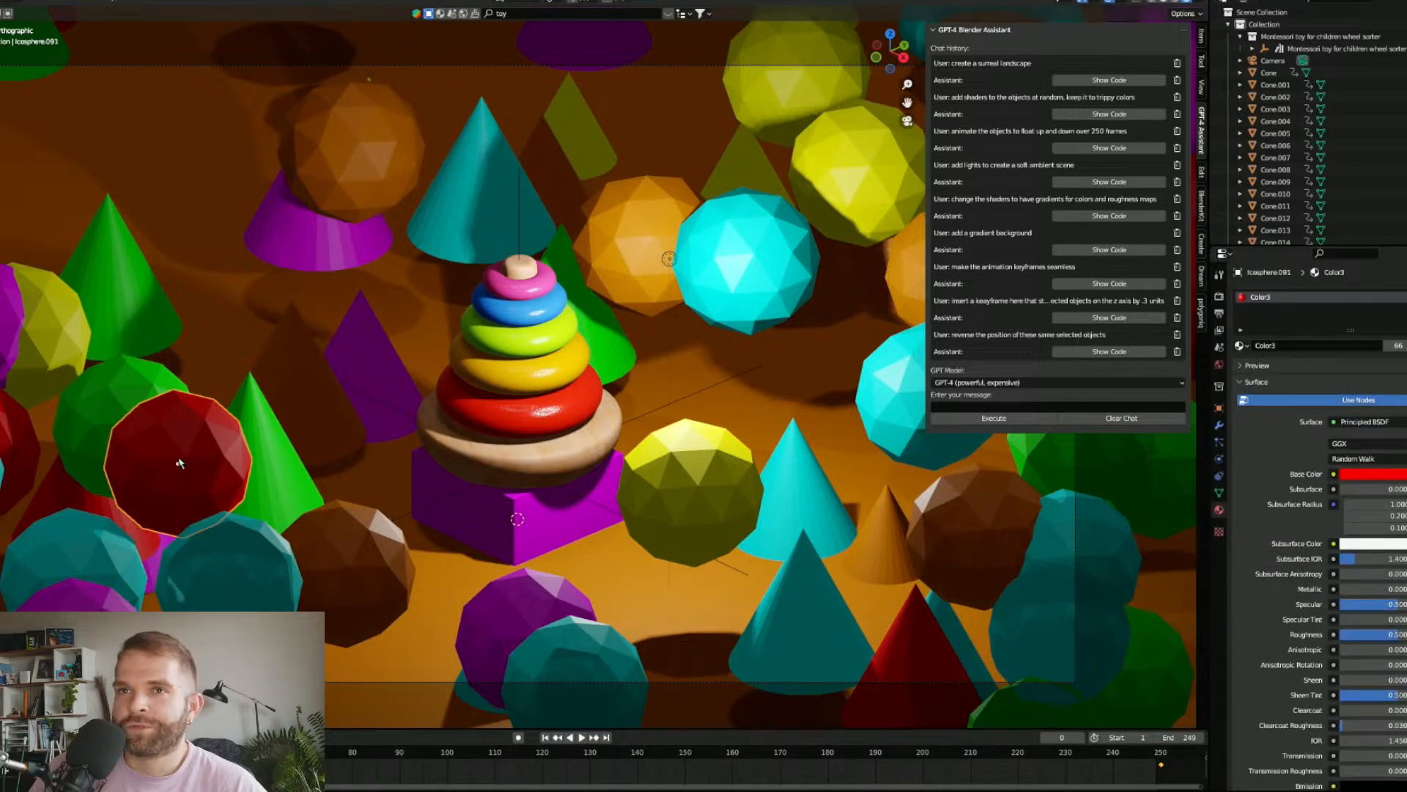
Step: Begin a new GPT-4 assistant message with the word "replace"
{"action": "scroll", "coordinate": [341, 458], "scroll_direction": "up", "scroll_amount": 4}
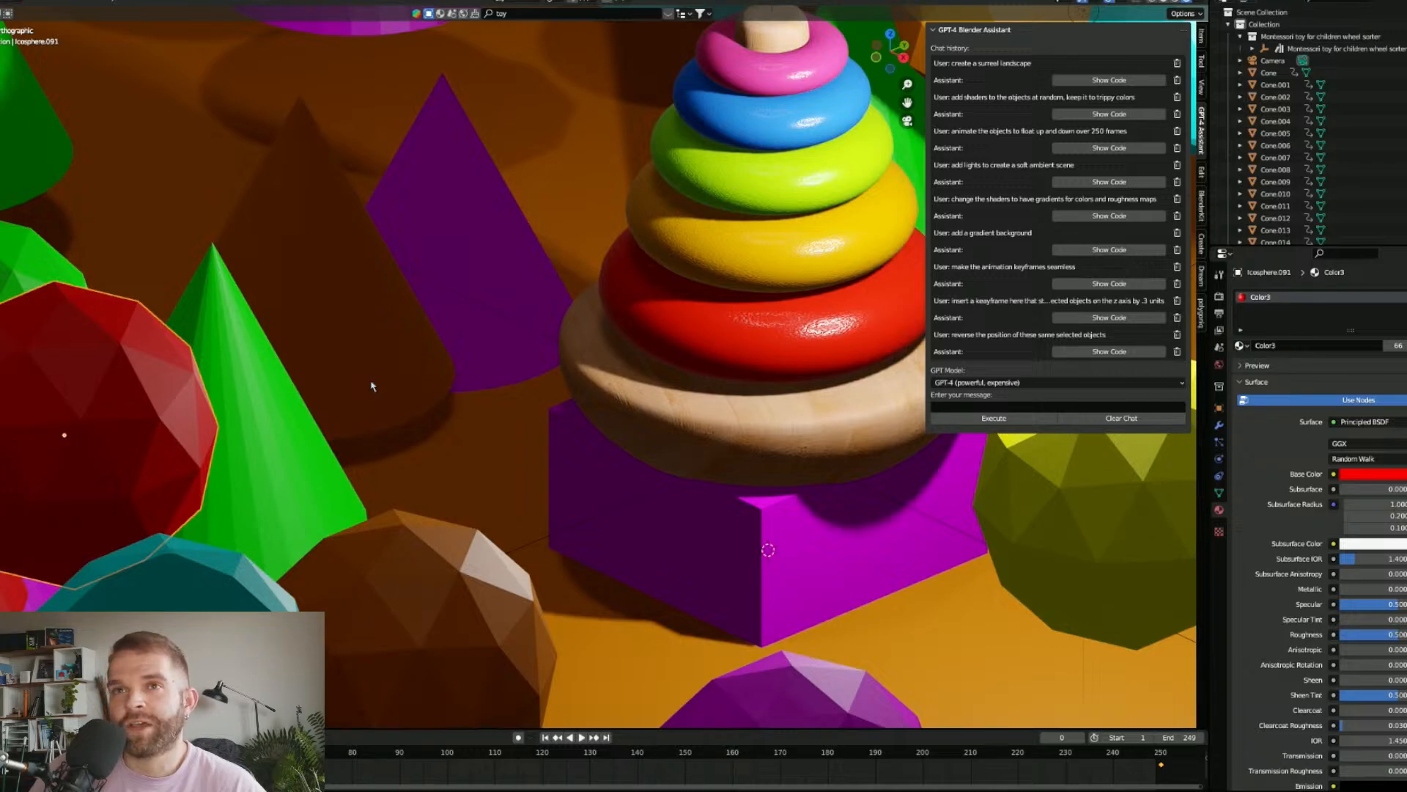
{"action": "scroll", "coordinate": [372, 386], "scroll_direction": "down", "scroll_amount": 3}
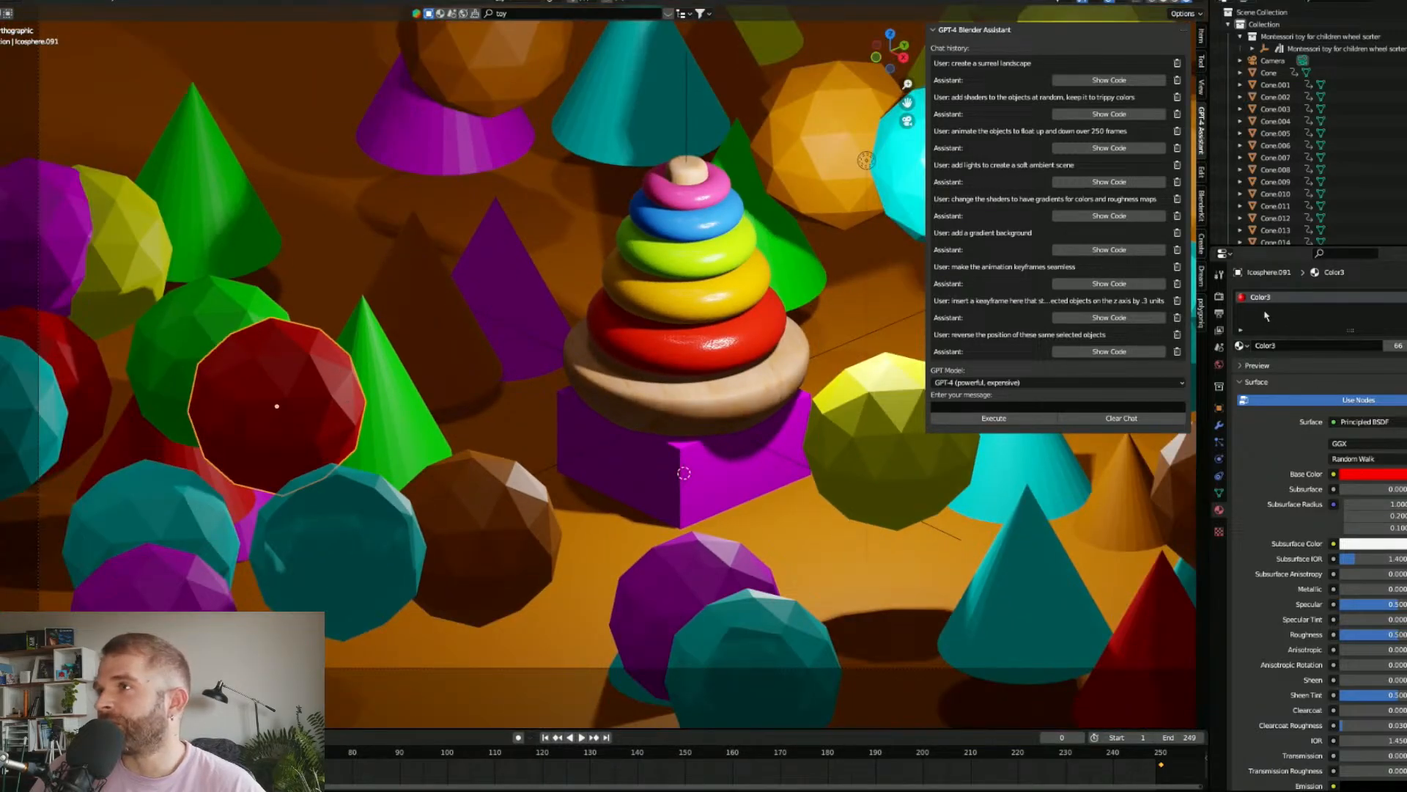
{"action": "left_click", "coordinate": [1062, 407]}
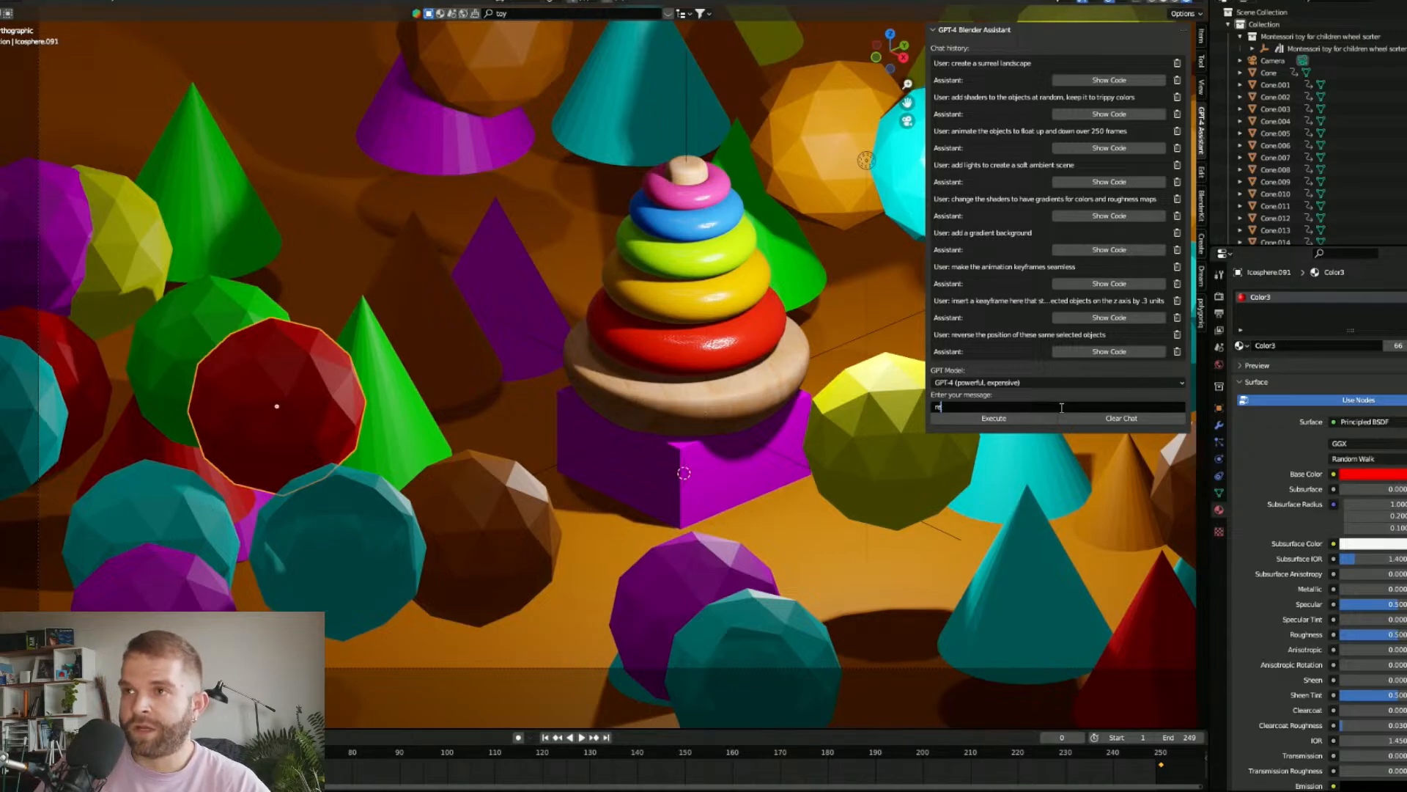
{"action": "type", "text": "replace"}
{"action": "key", "text": "BackSpace"}
{"action": "key", "text": "BackSpace"}
{"action": "type", "text": "ac"}
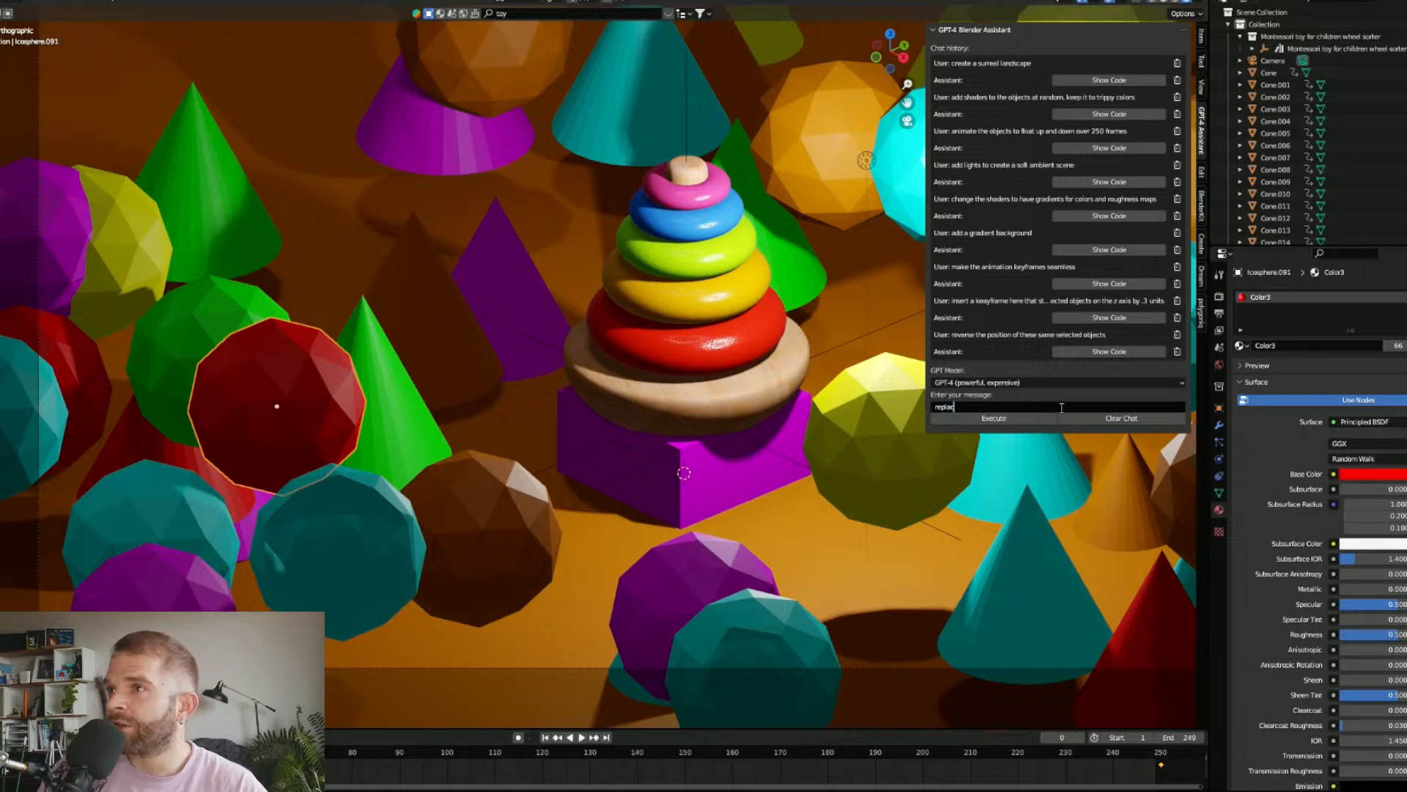
{"action": "type", "text": "e all objects with"}
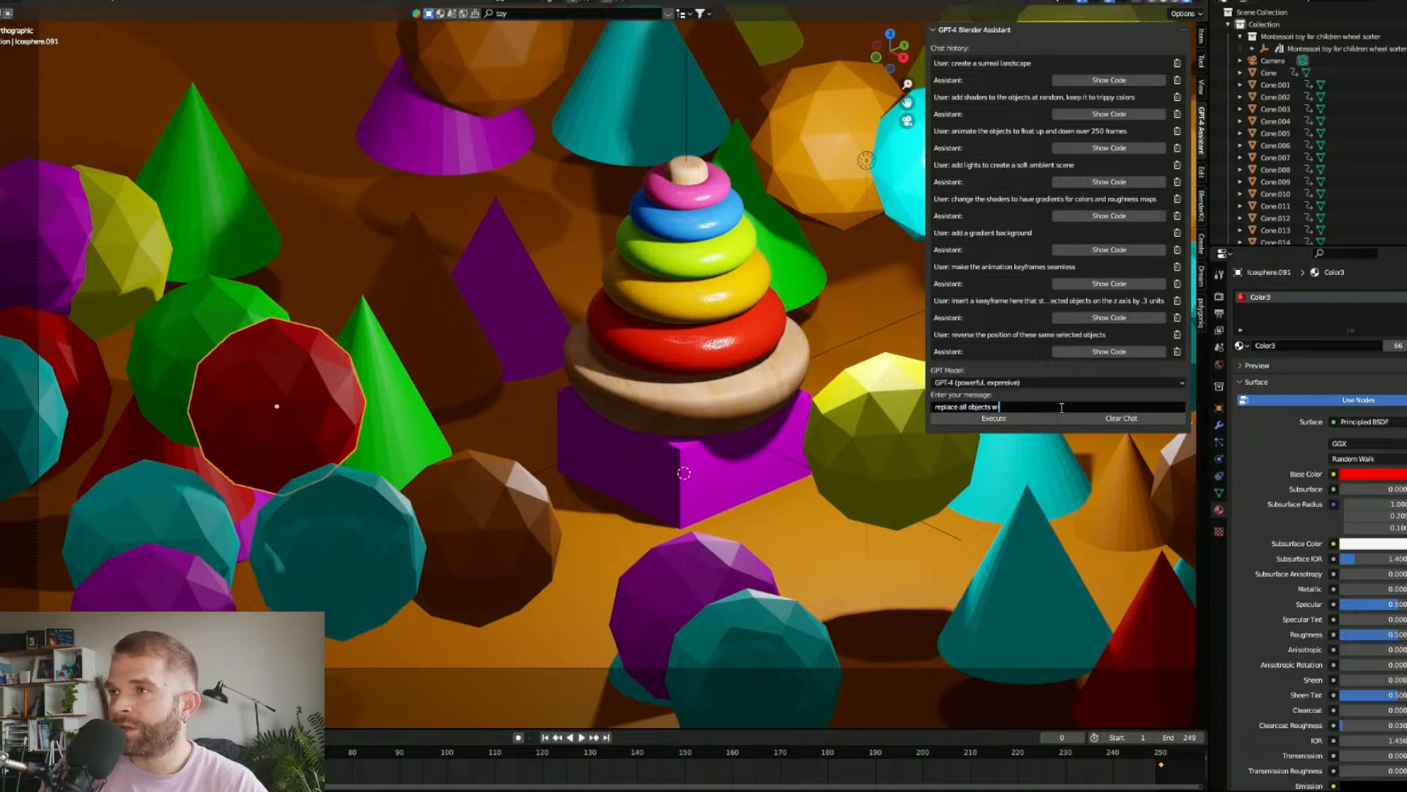
{"action": "key", "text": "BackSpace"}
{"action": "key", "text": "BackSpace"}
{"action": "key", "text": "BackSpace"}
{"action": "key", "text": "BackSpace"}
{"action": "key", "text": "BackSpace"}
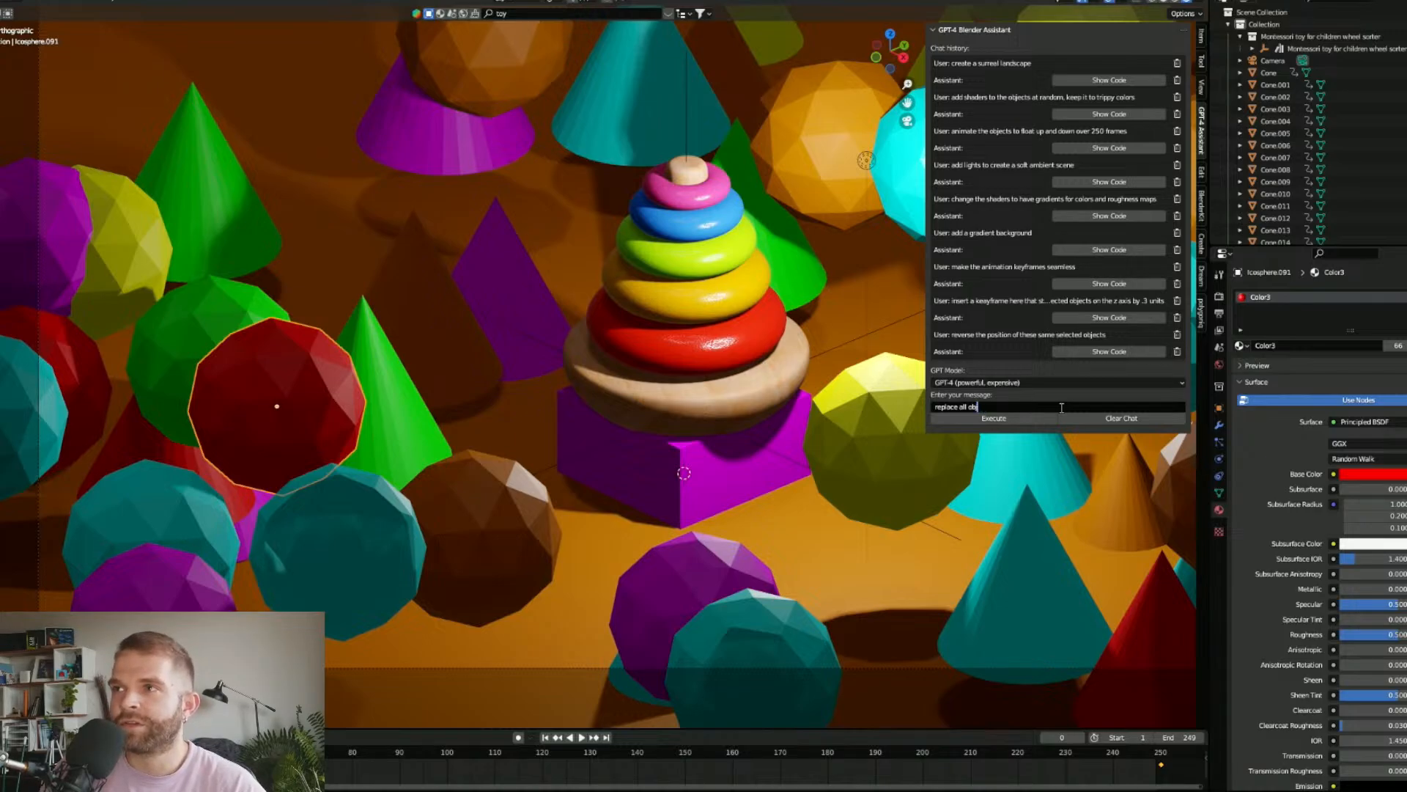
{"action": "key", "text": "BackSpace"}
{"action": "key", "text": "BackSpace"}
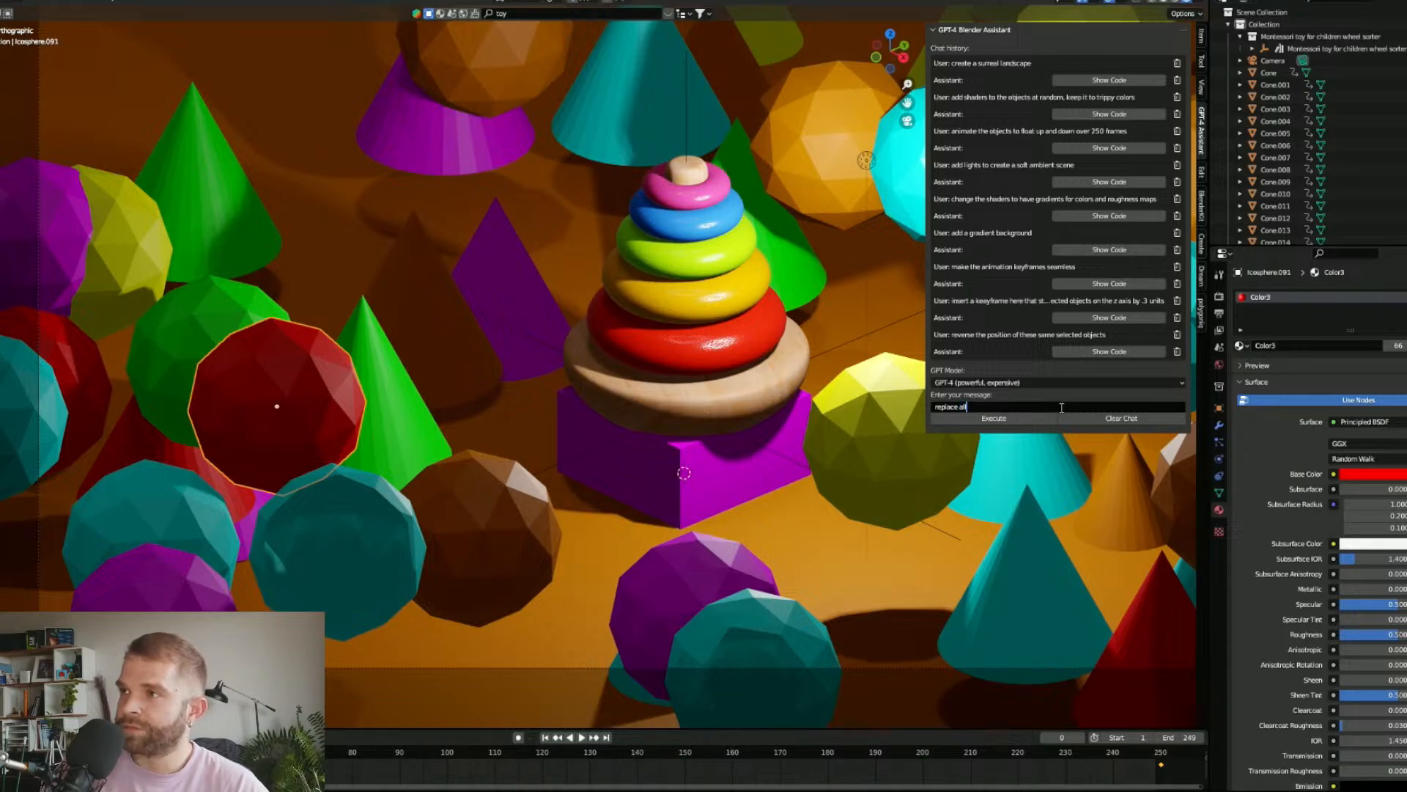
{"action": "key", "text": "BackSpace"}
{"action": "key", "text": "BackSpace"}
{"action": "key", "text": "BackSpace"}
Step: Extend the assistant message to read "replace the material of all objects with Color3"
{"action": "type", "text": "t"}
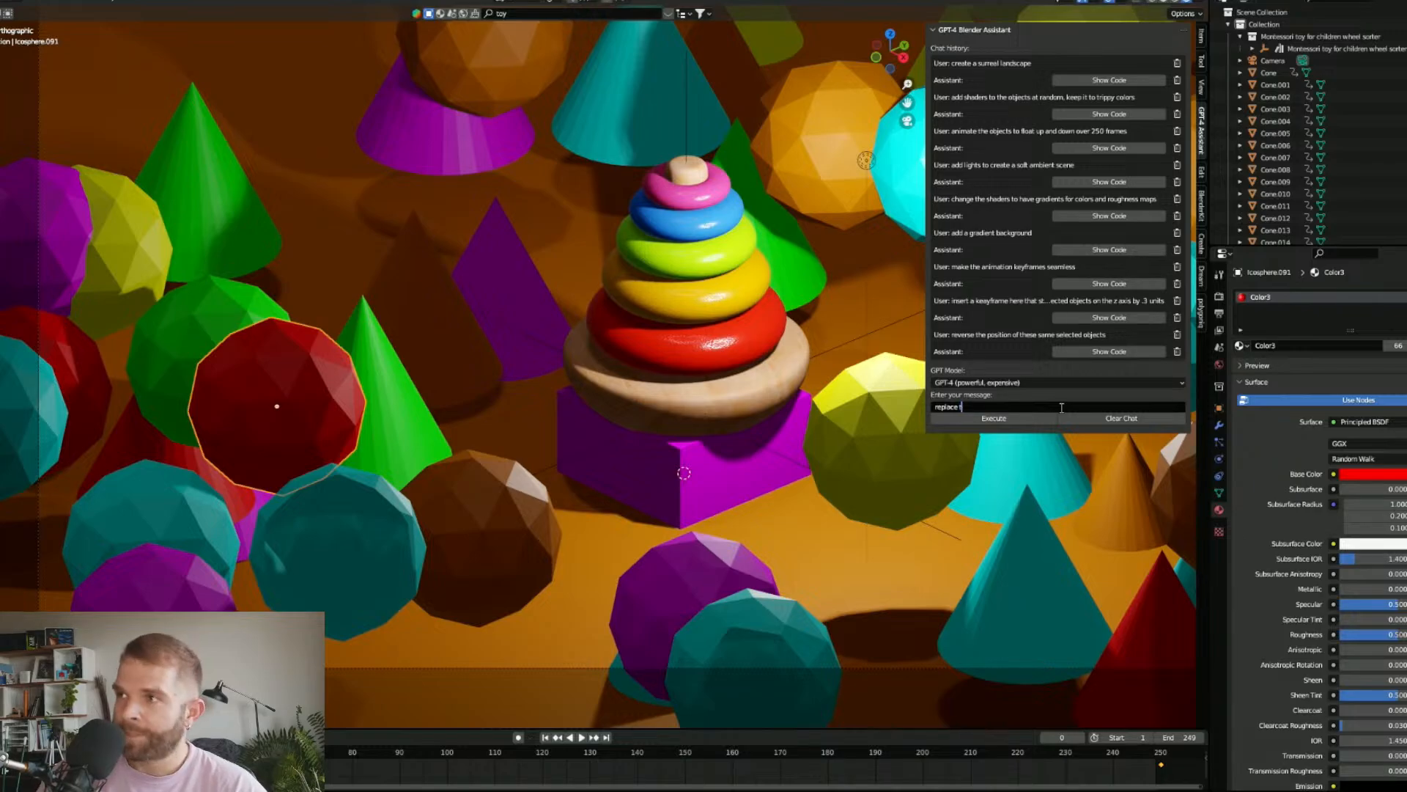
{"action": "type", "text": "he material o"}
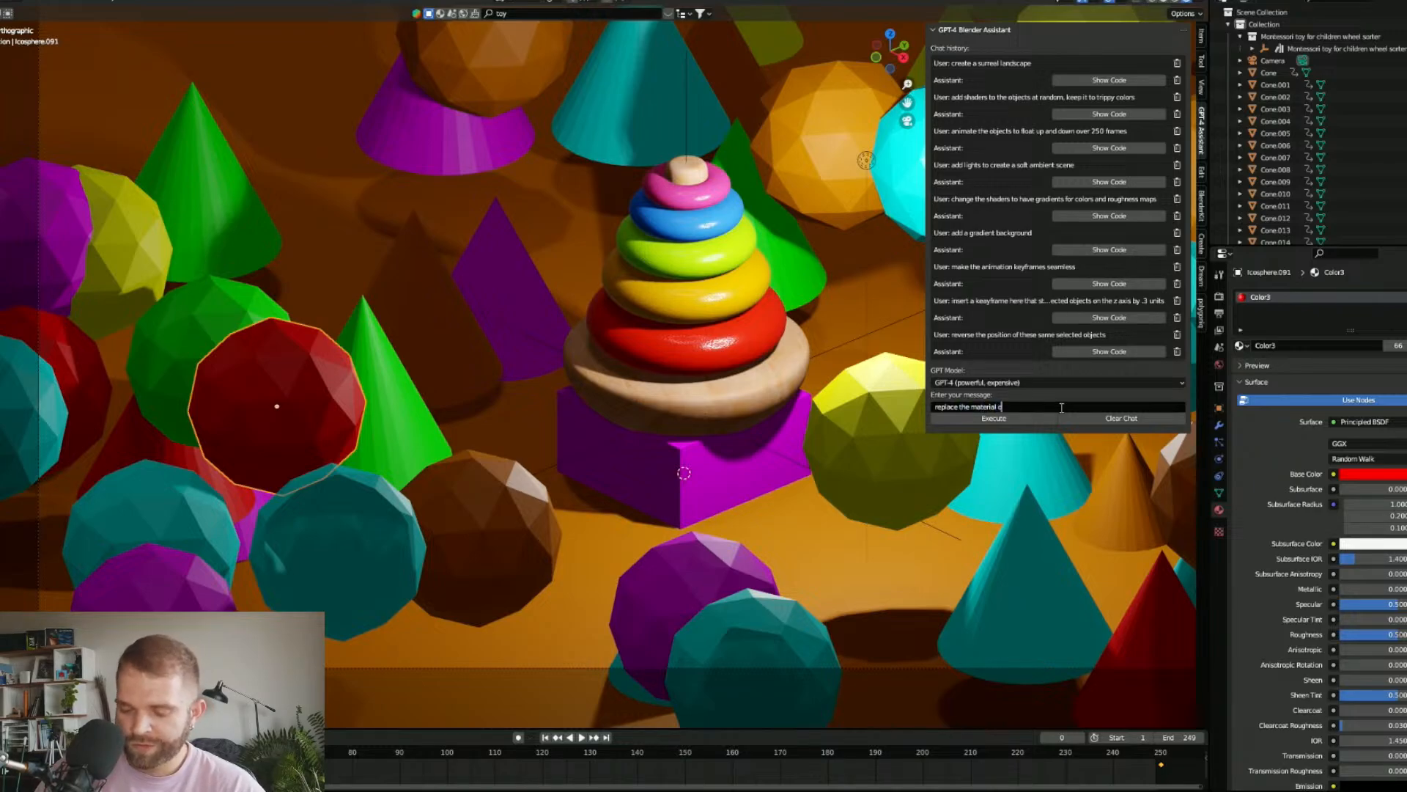
{"action": "type", "text": "f all objects with"}
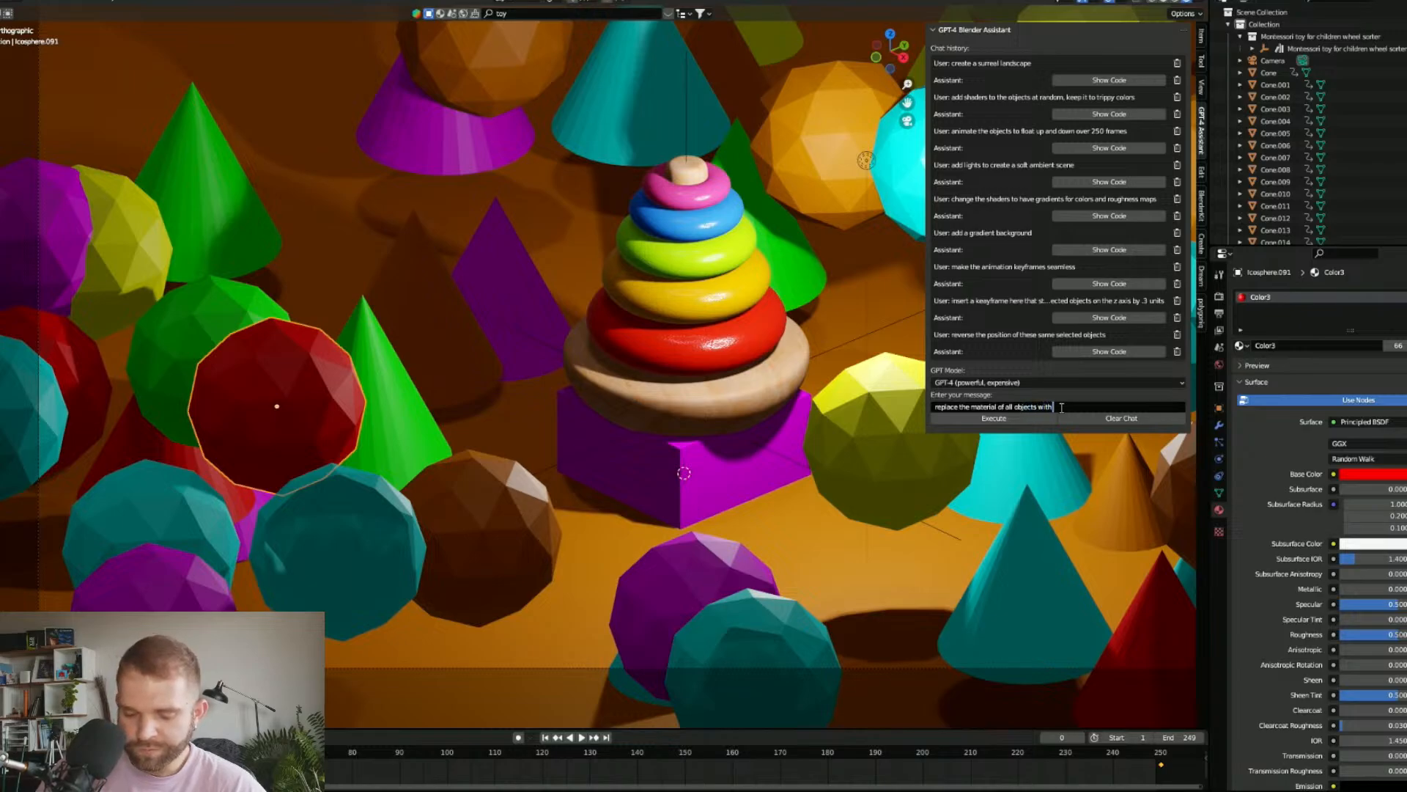
{"action": "key", "text": "Caps_Lock"}
{"action": "type", "text": "C"}
{"action": "key", "text": "Caps_Lock"}
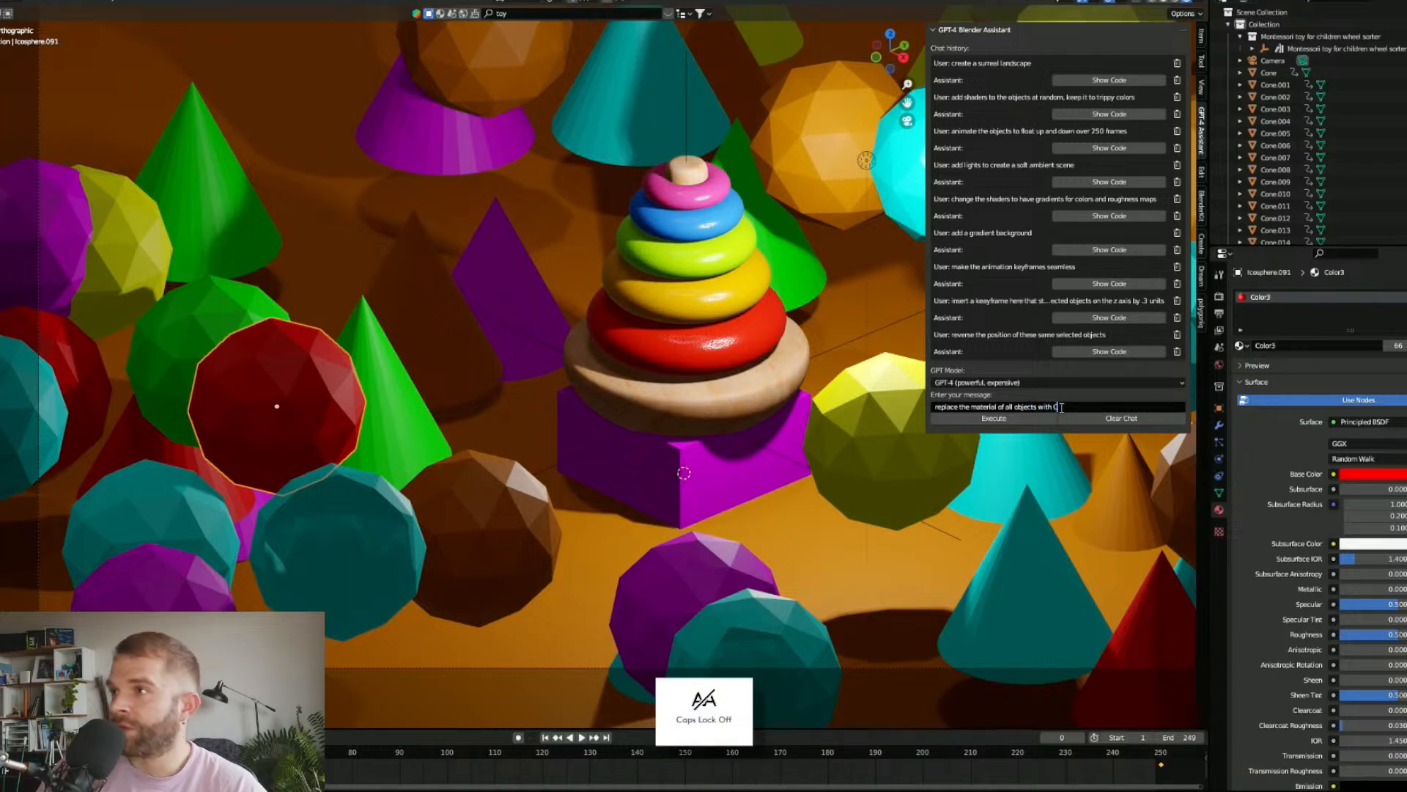
{"action": "type", "text": "olor3"}
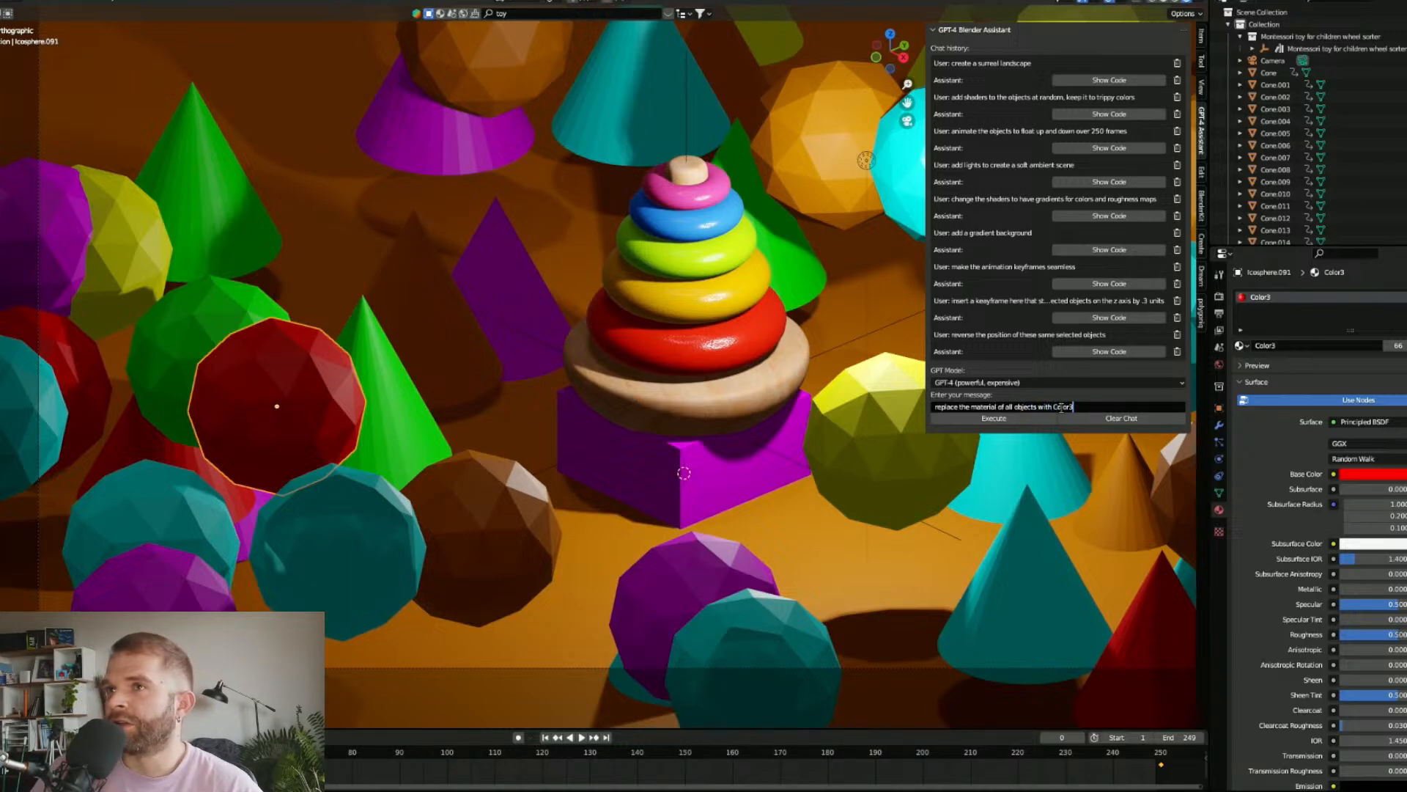
Step: Look up the red ring's material, finish the message with "to ring1", execute it and check the red icosphere's material
{"action": "left_click", "coordinate": [668, 353]}
{"action": "left_click", "coordinate": [1262, 345]}
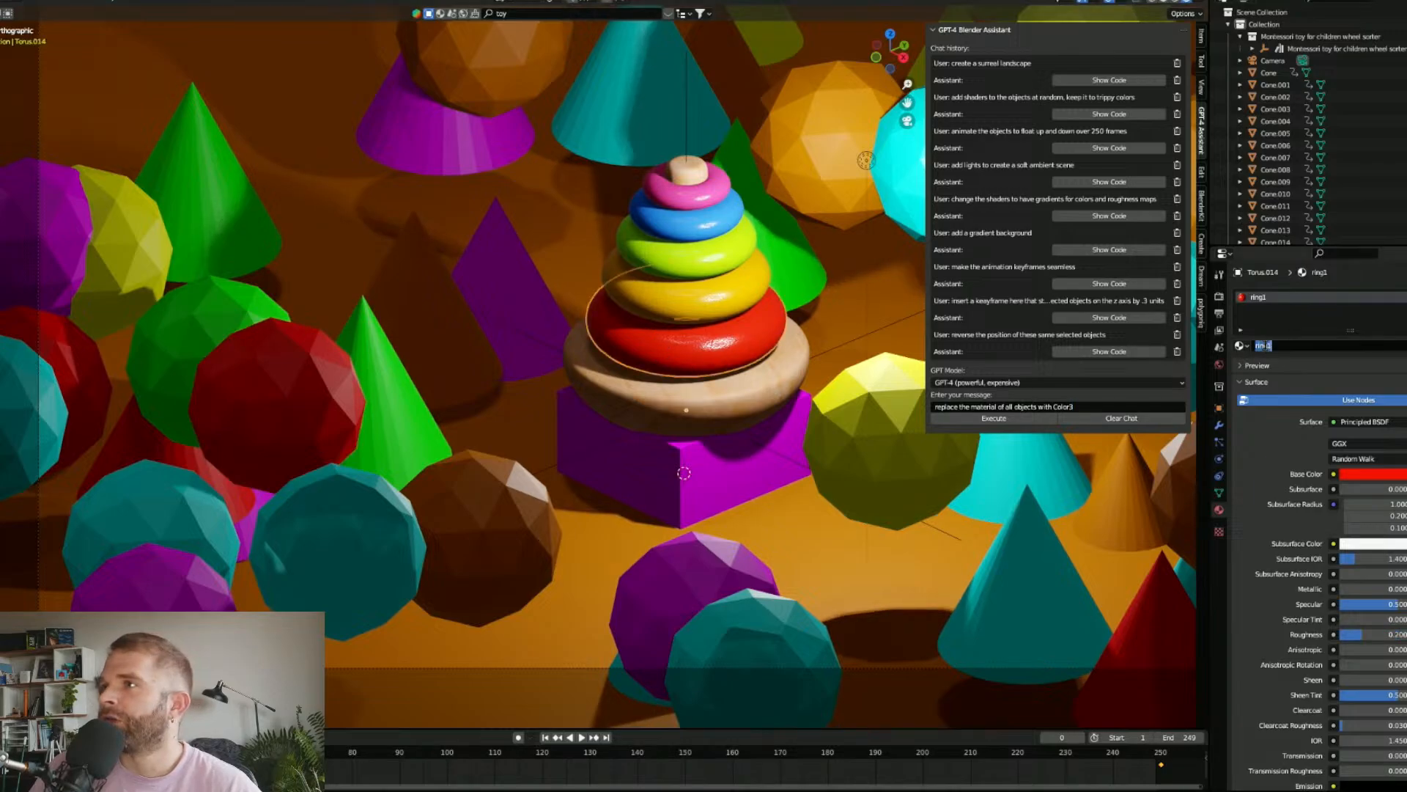
{"action": "left_click", "coordinate": [1110, 405]}
{"action": "left_click", "coordinate": [1111, 407]}
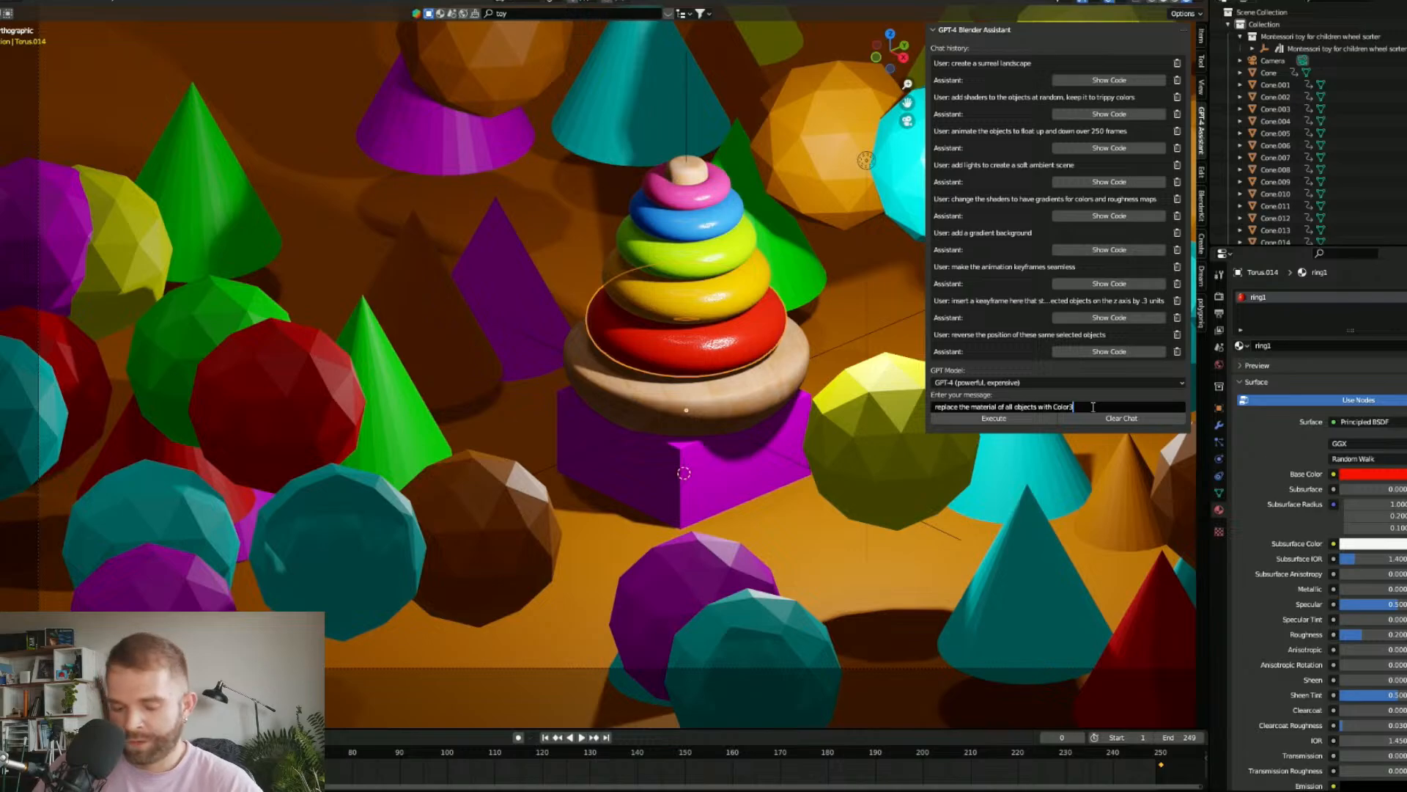
{"action": "type", "text": "to ring1"}
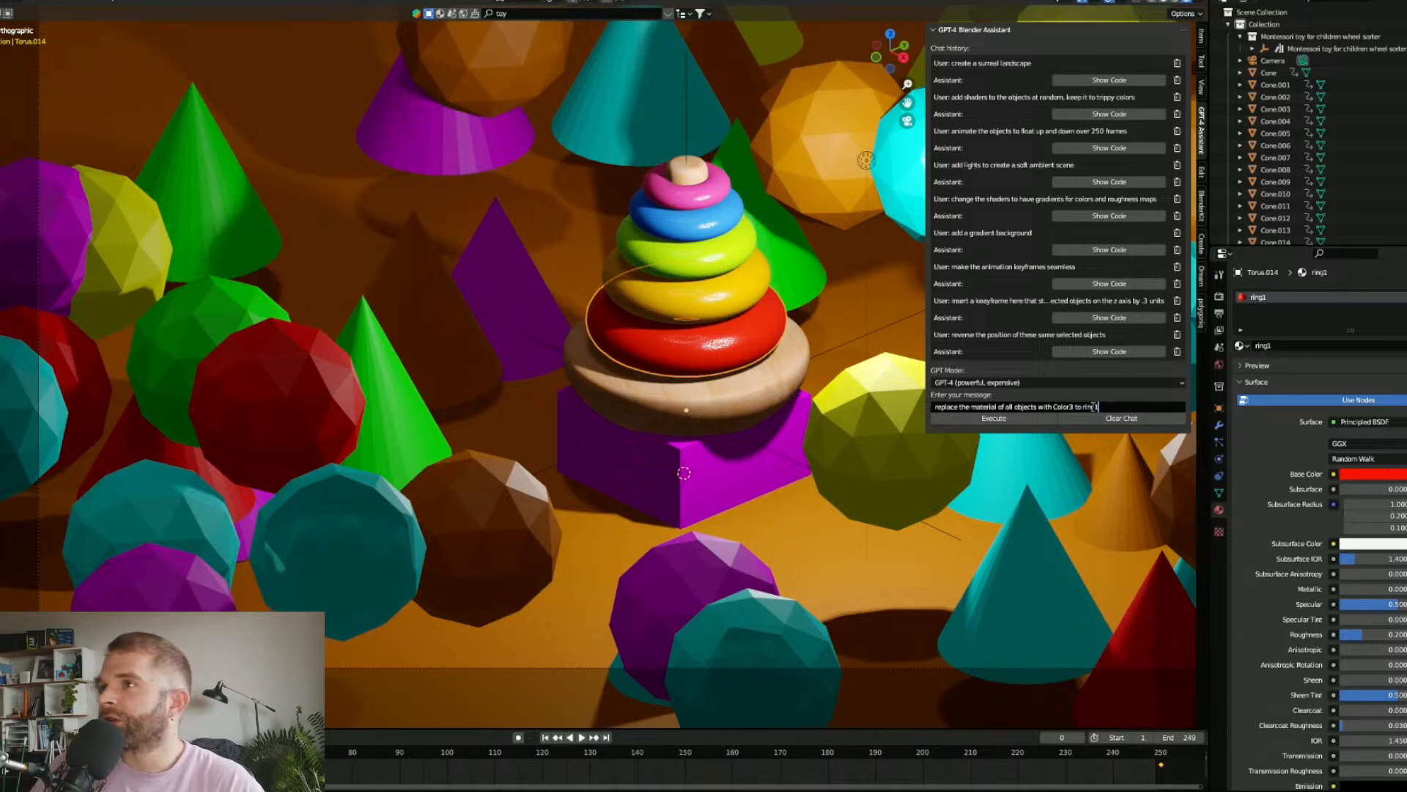
{"action": "left_click", "coordinate": [1026, 420]}
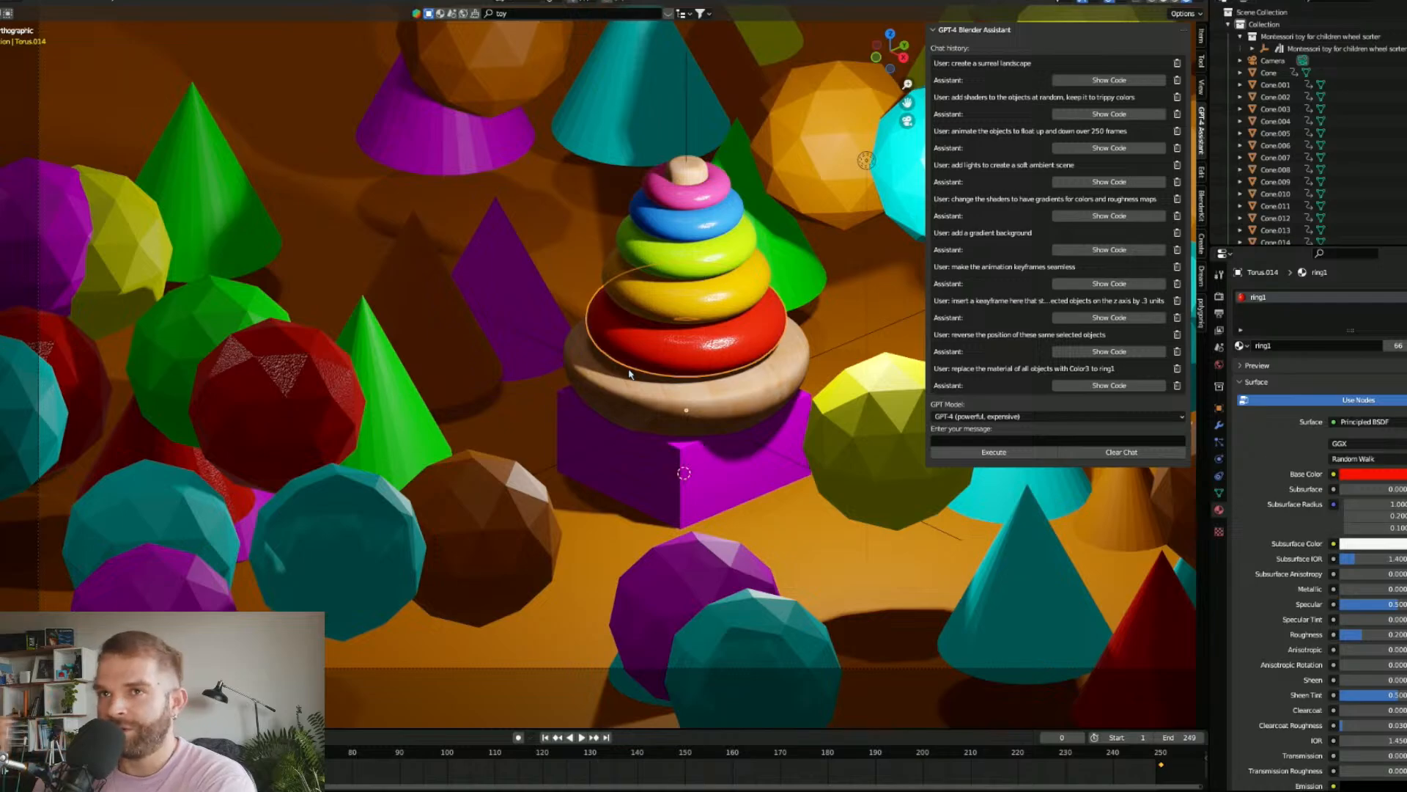
{"action": "left_click", "coordinate": [327, 375]}
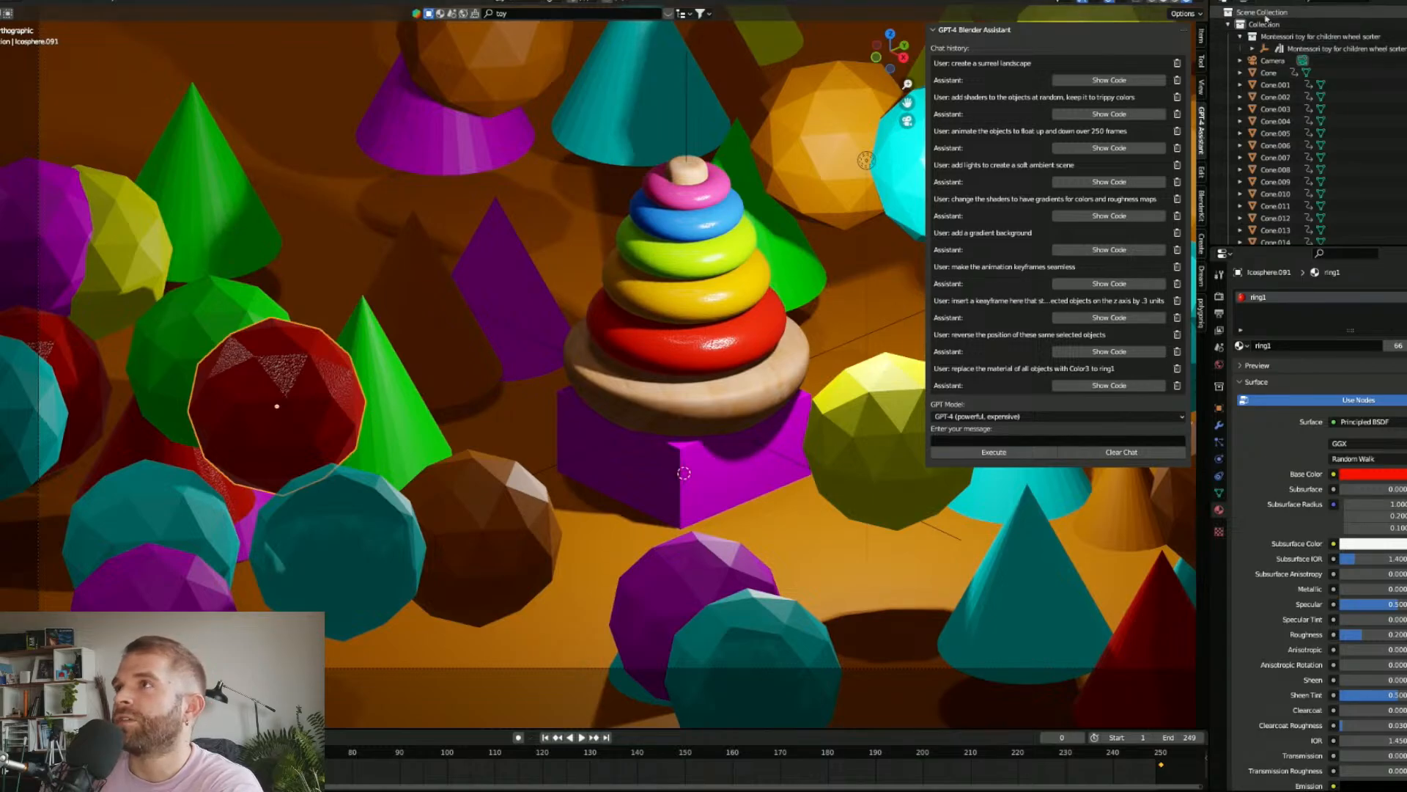
Step: Examine the images, brushes and meshes under Orphan Data in the outliner and switch it back to View Layer
{"action": "left_click", "coordinate": [1229, 13]}
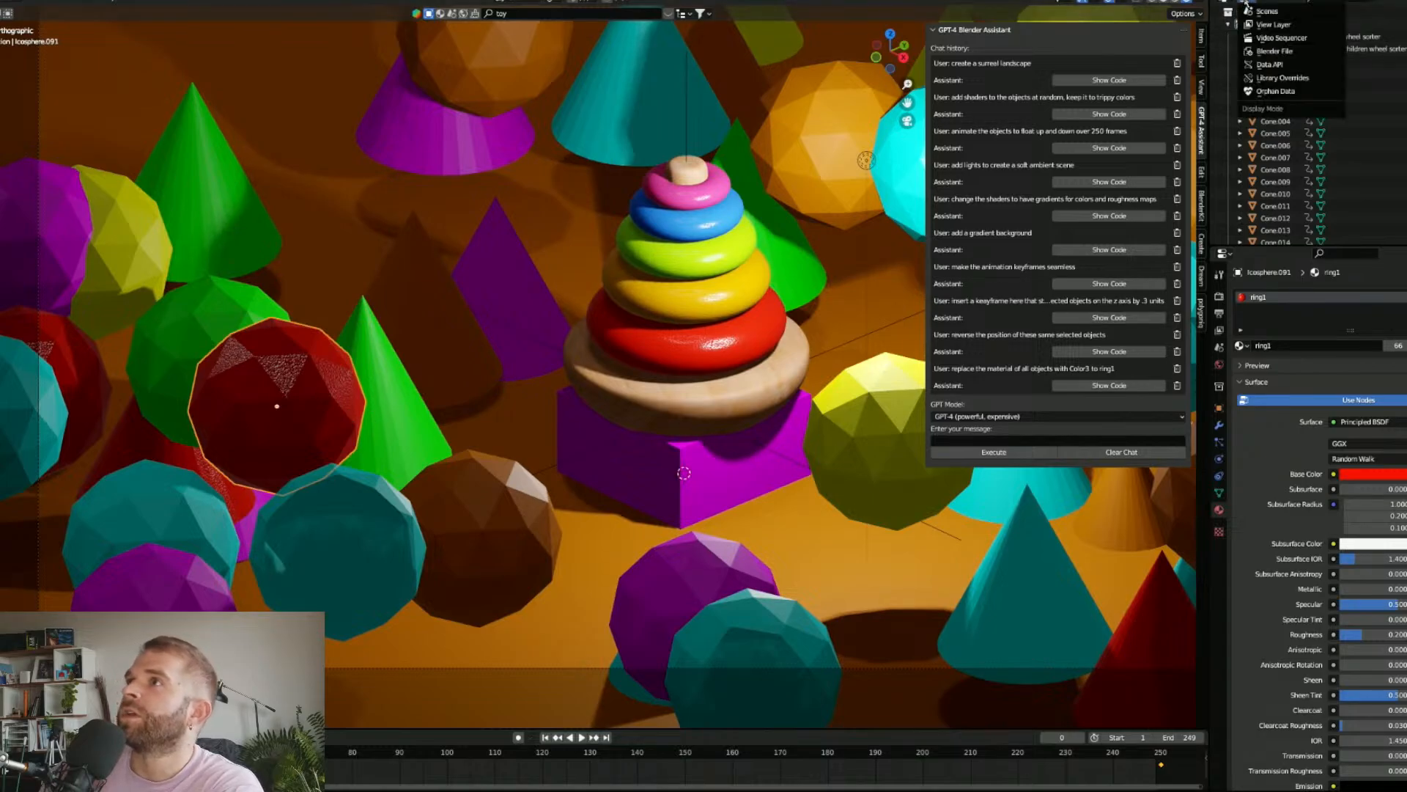
{"action": "left_click", "coordinate": [1275, 91]}
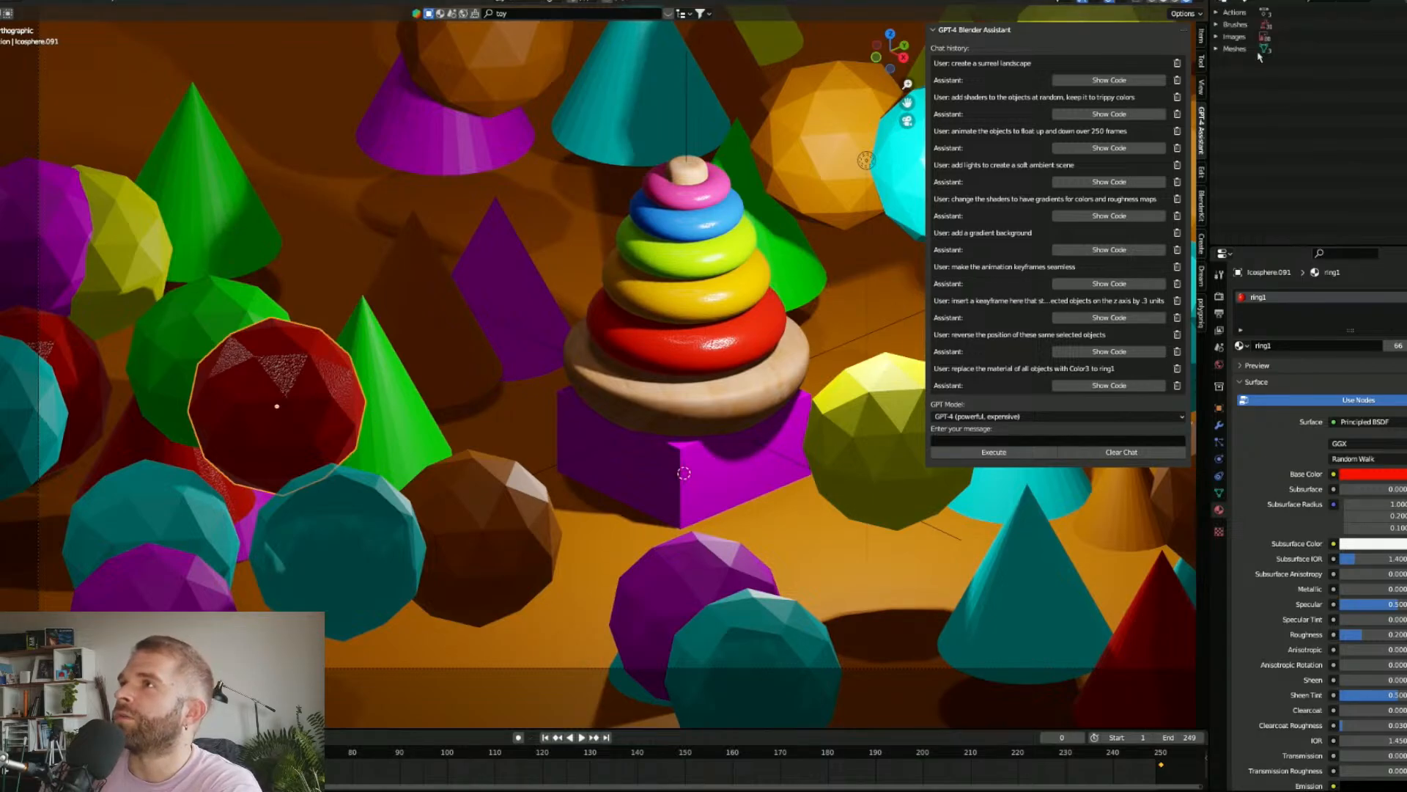
{"action": "left_click", "coordinate": [1216, 37]}
{"action": "scroll", "coordinate": [1287, 85], "scroll_direction": "down", "scroll_amount": 10}
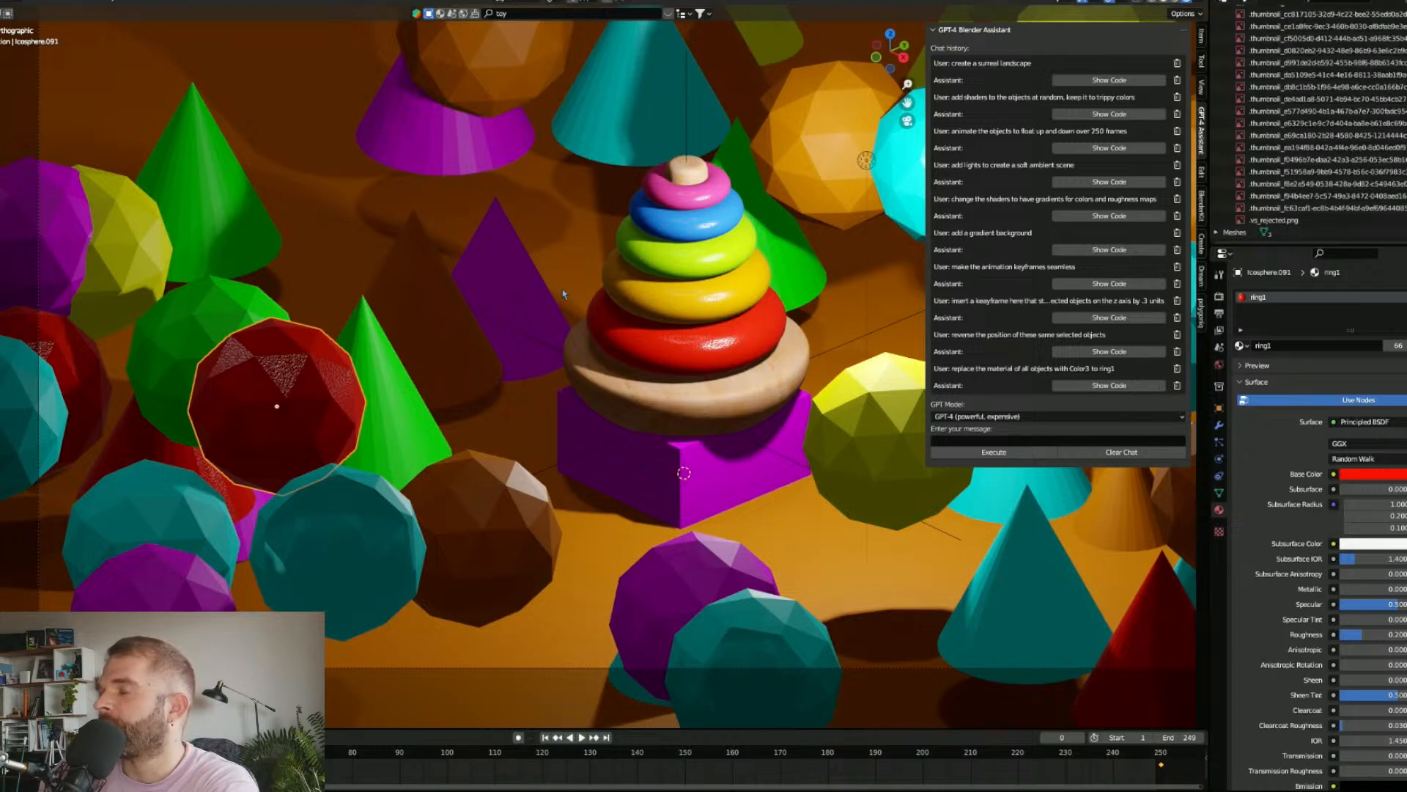
{"action": "scroll", "coordinate": [1251, 78], "scroll_direction": "up", "scroll_amount": 10}
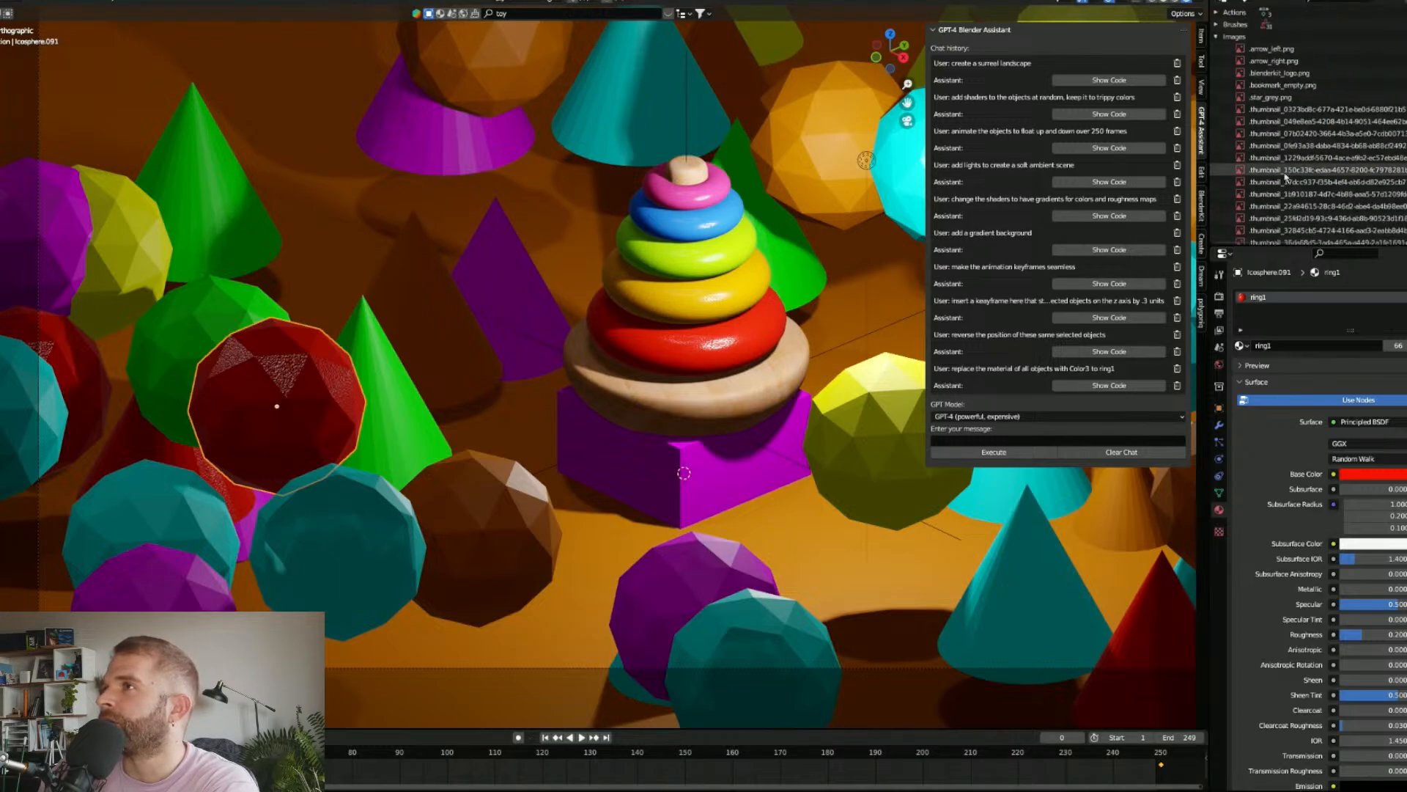
{"action": "left_click", "coordinate": [1216, 37]}
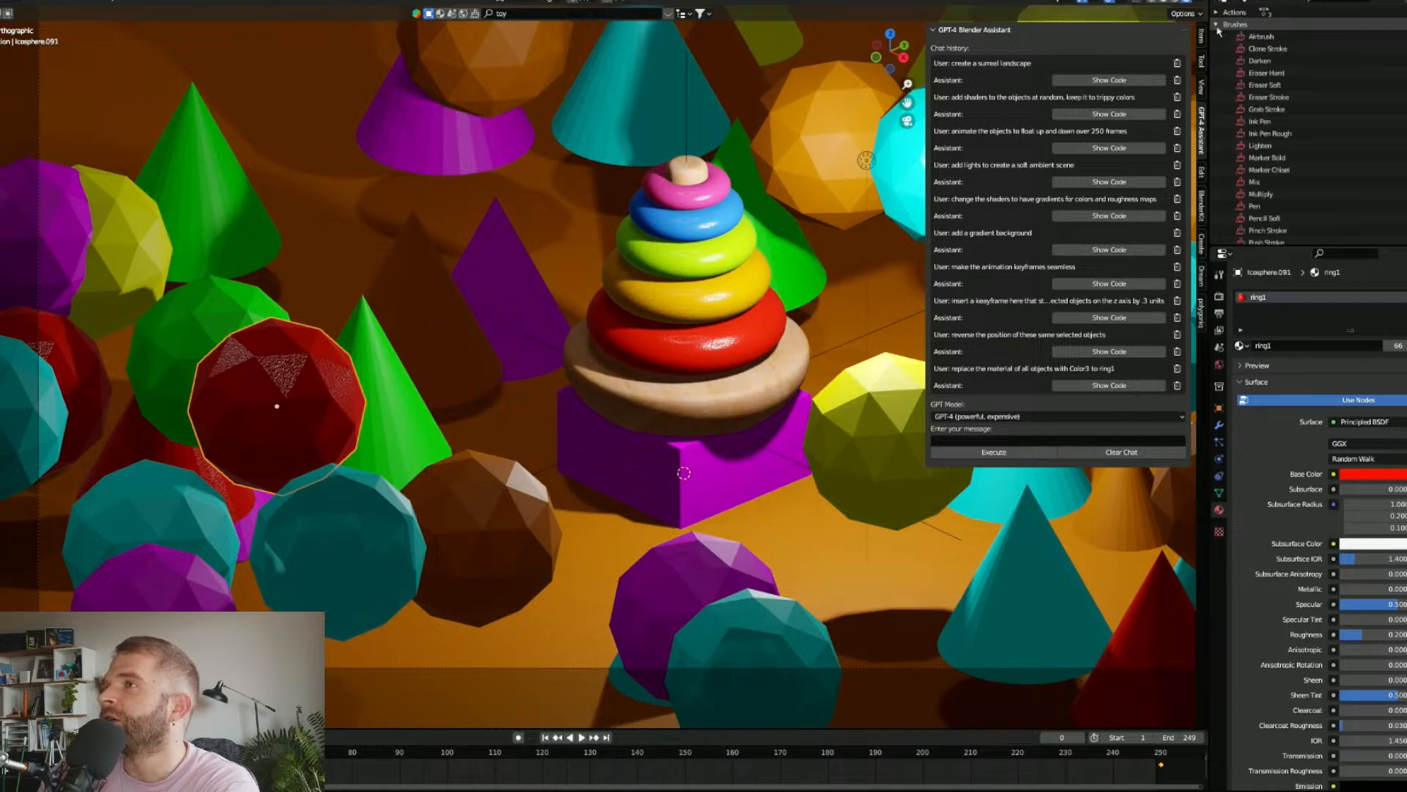
{"action": "left_click", "coordinate": [1217, 49]}
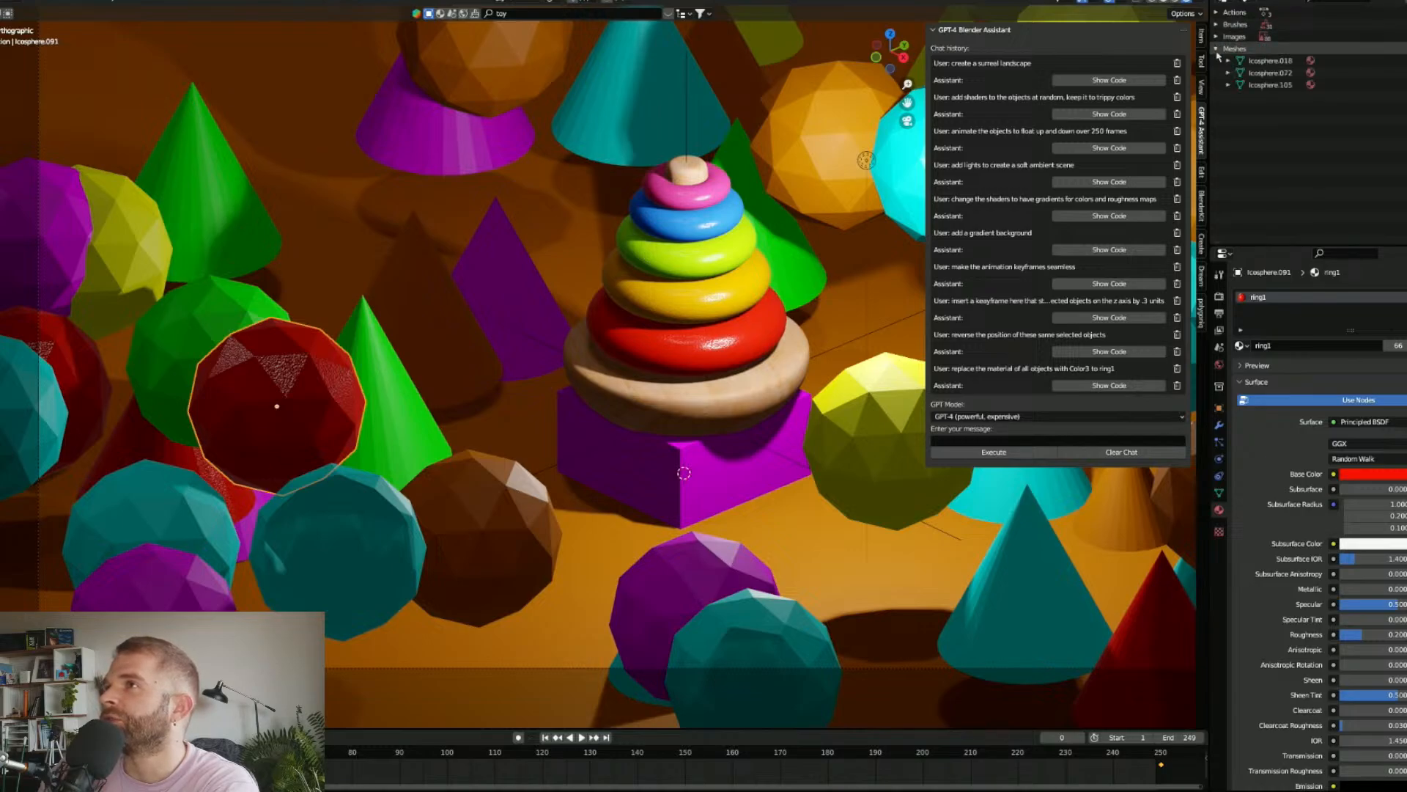
{"action": "left_click", "coordinate": [1218, 51]}
{"action": "left_click", "coordinate": [1245, 2]}
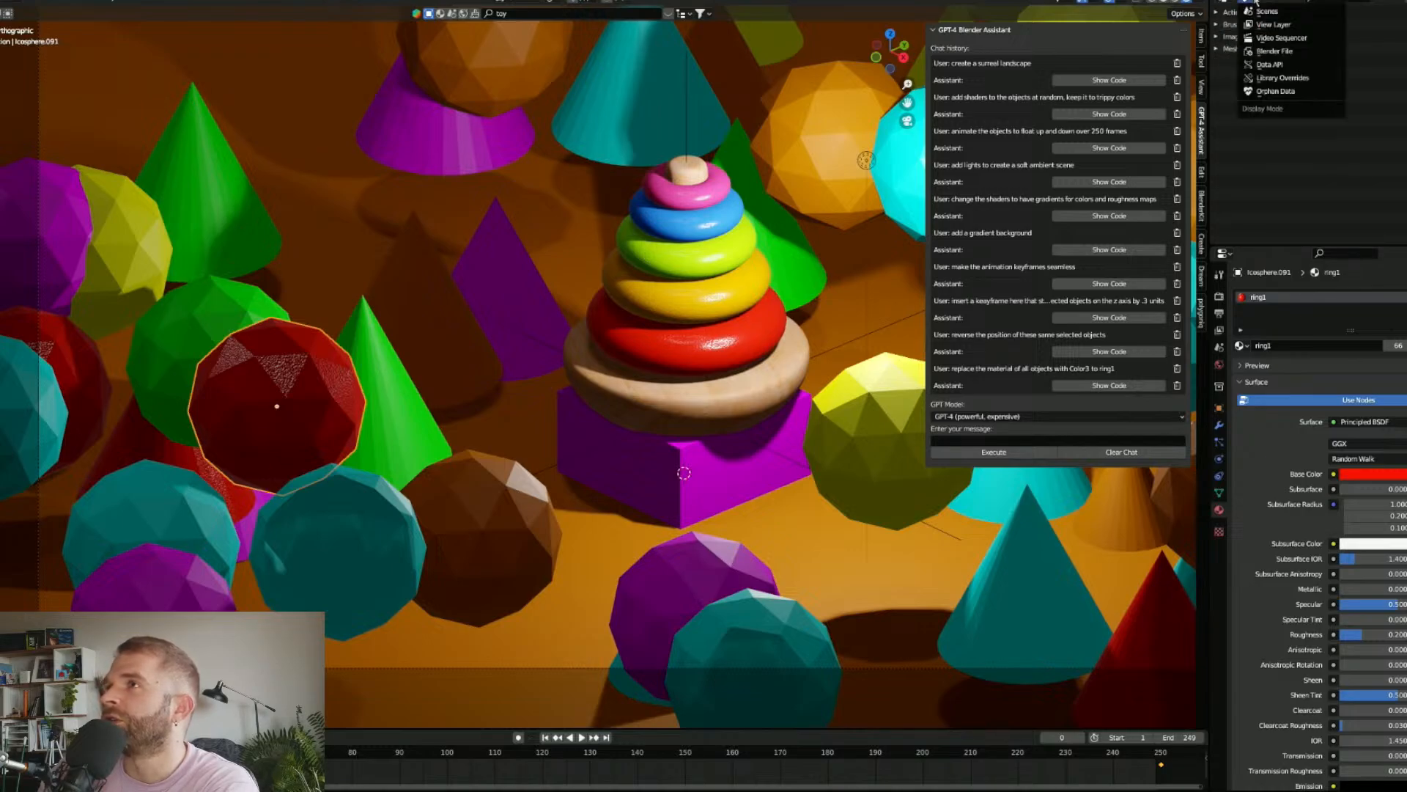
{"action": "left_click", "coordinate": [1253, 25]}
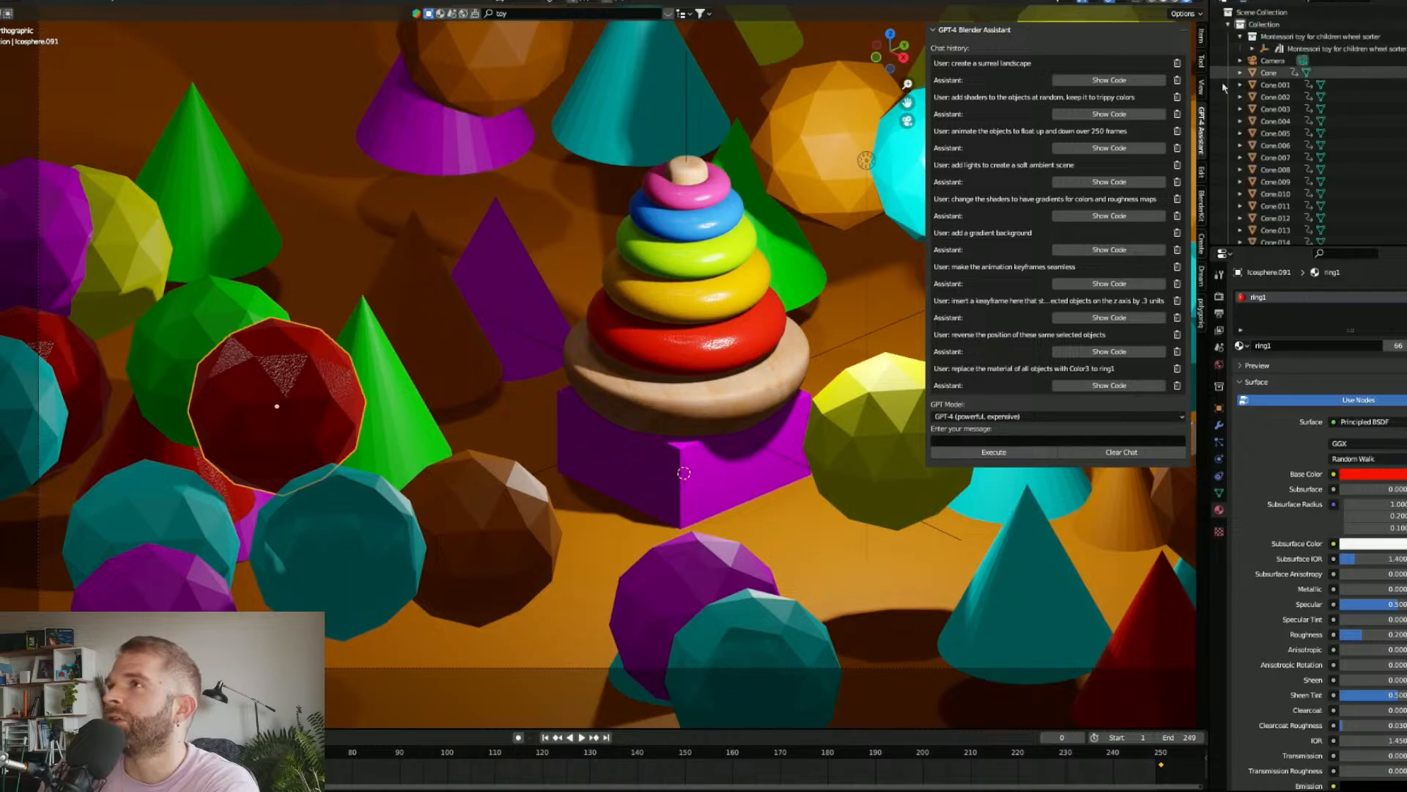
Step: Check the green icosphere's material and write the assistant message "replace the material of all objects with Color4 with"
{"action": "left_click", "coordinate": [183, 337]}
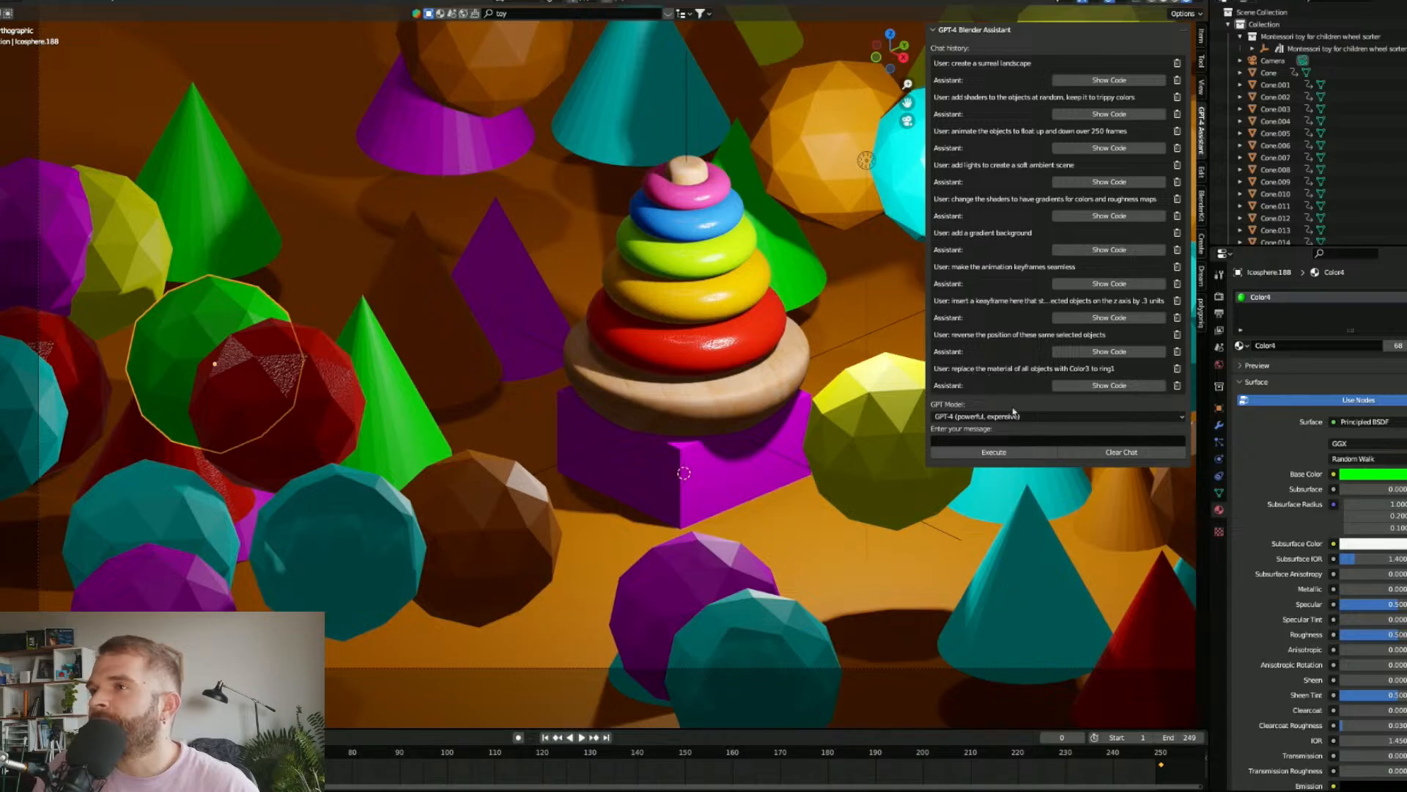
{"action": "left_click", "coordinate": [1016, 439]}
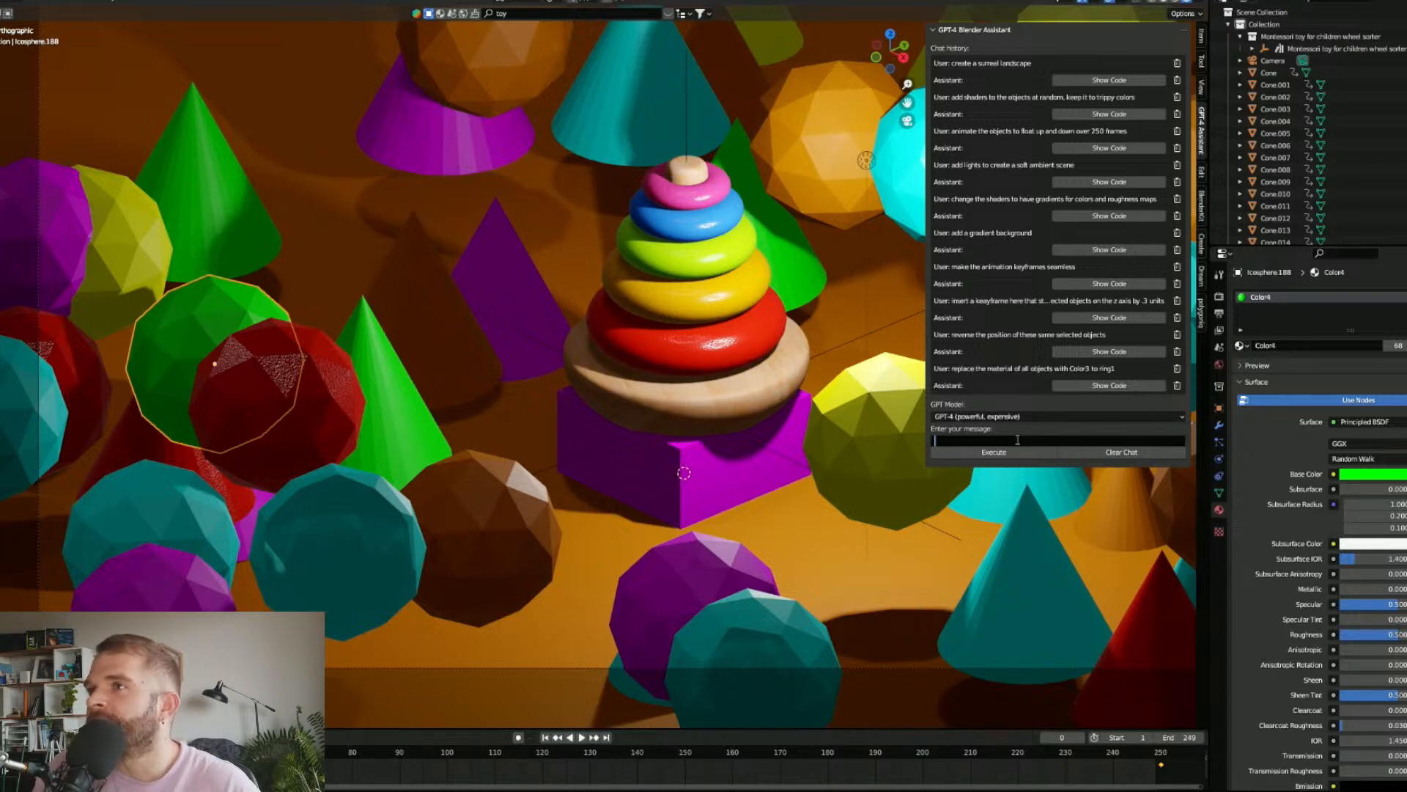
{"action": "type", "text": "replace"}
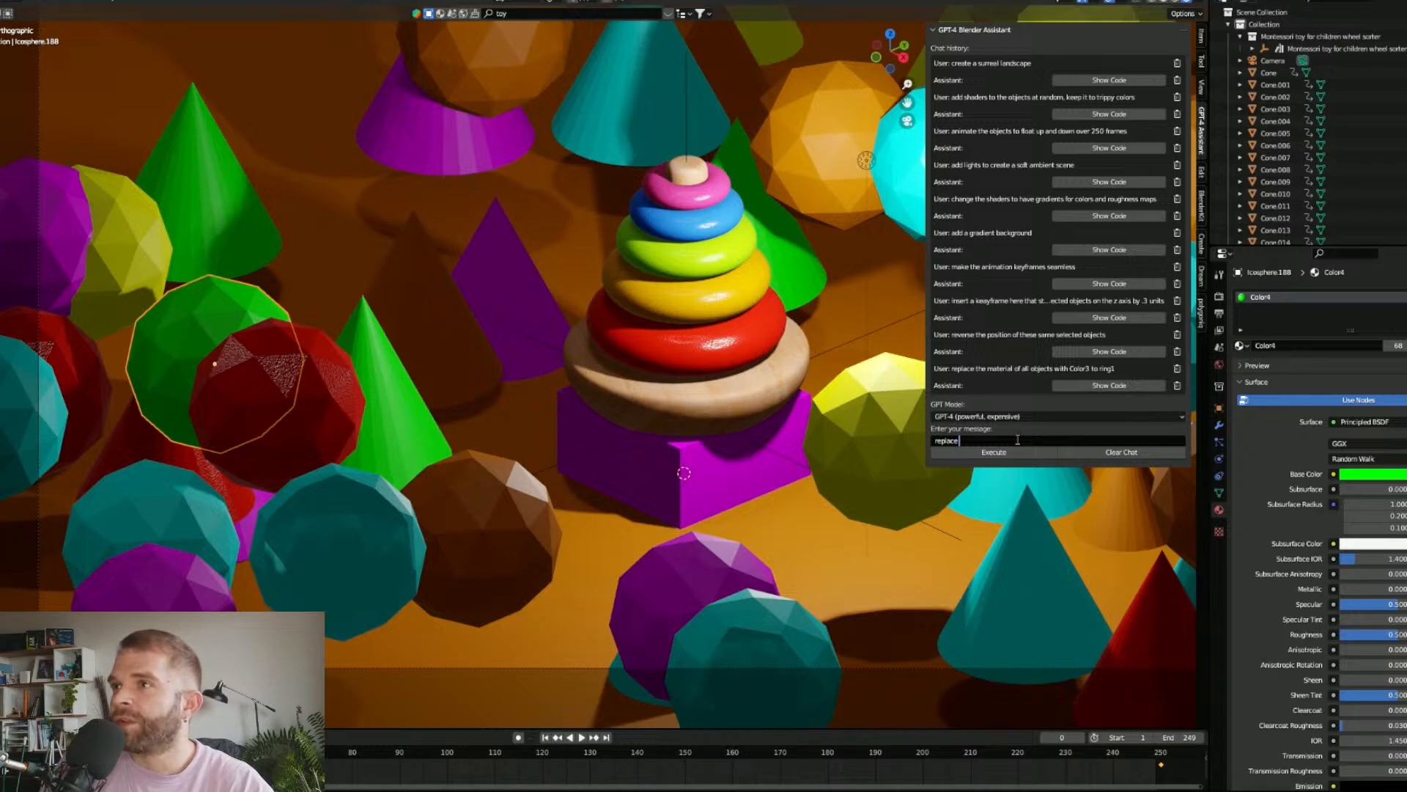
{"action": "type", "text": " the mater"}
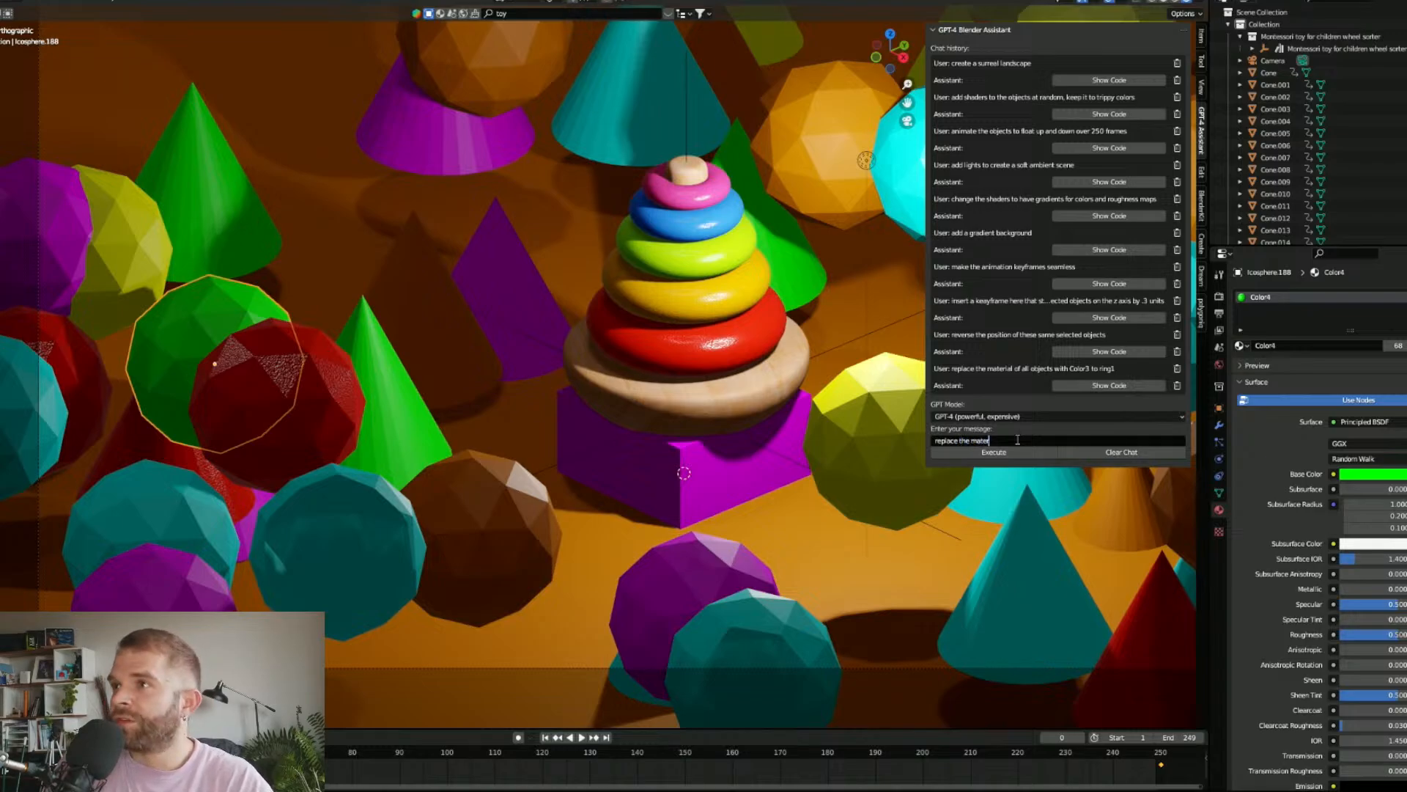
{"action": "type", "text": "ial"}
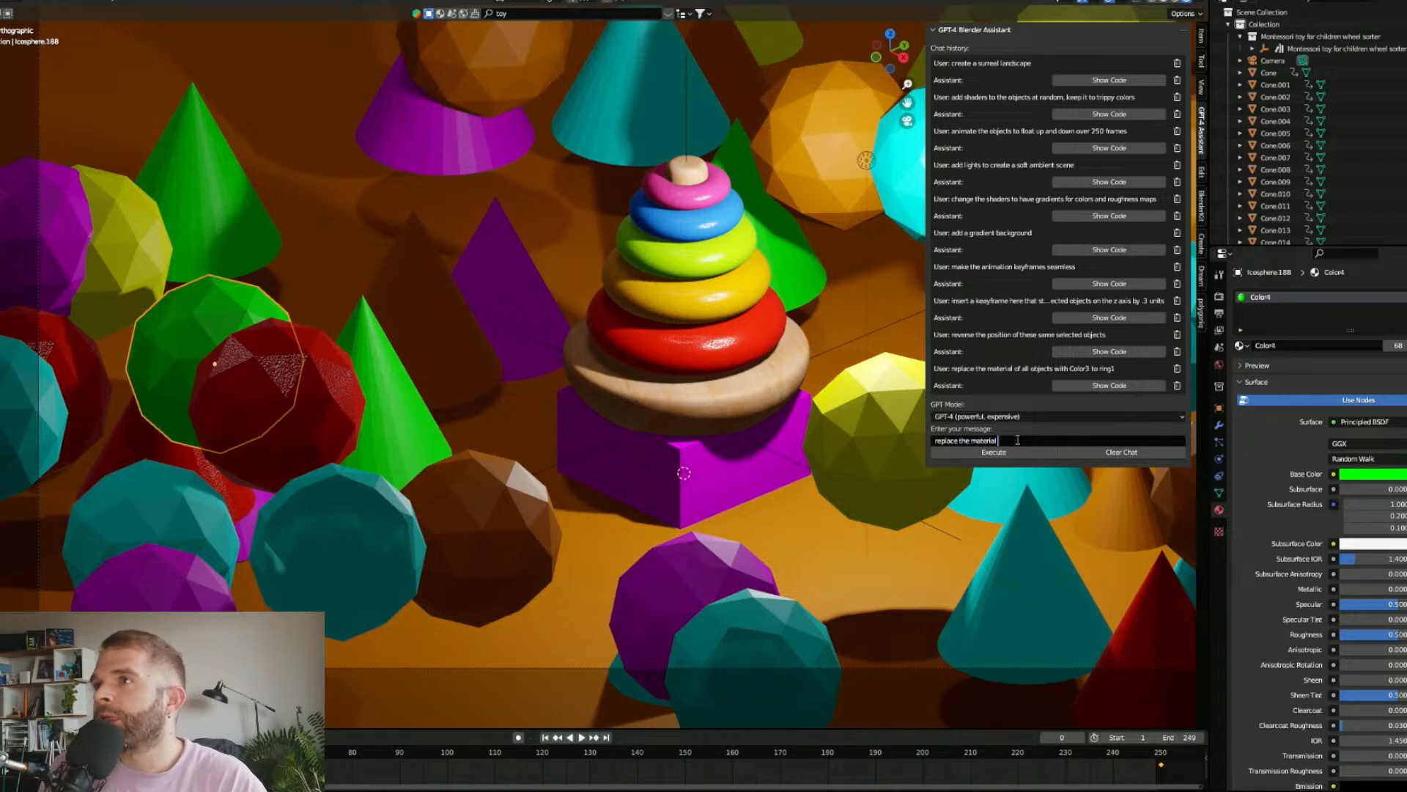
{"action": "type", "text": " of all o"}
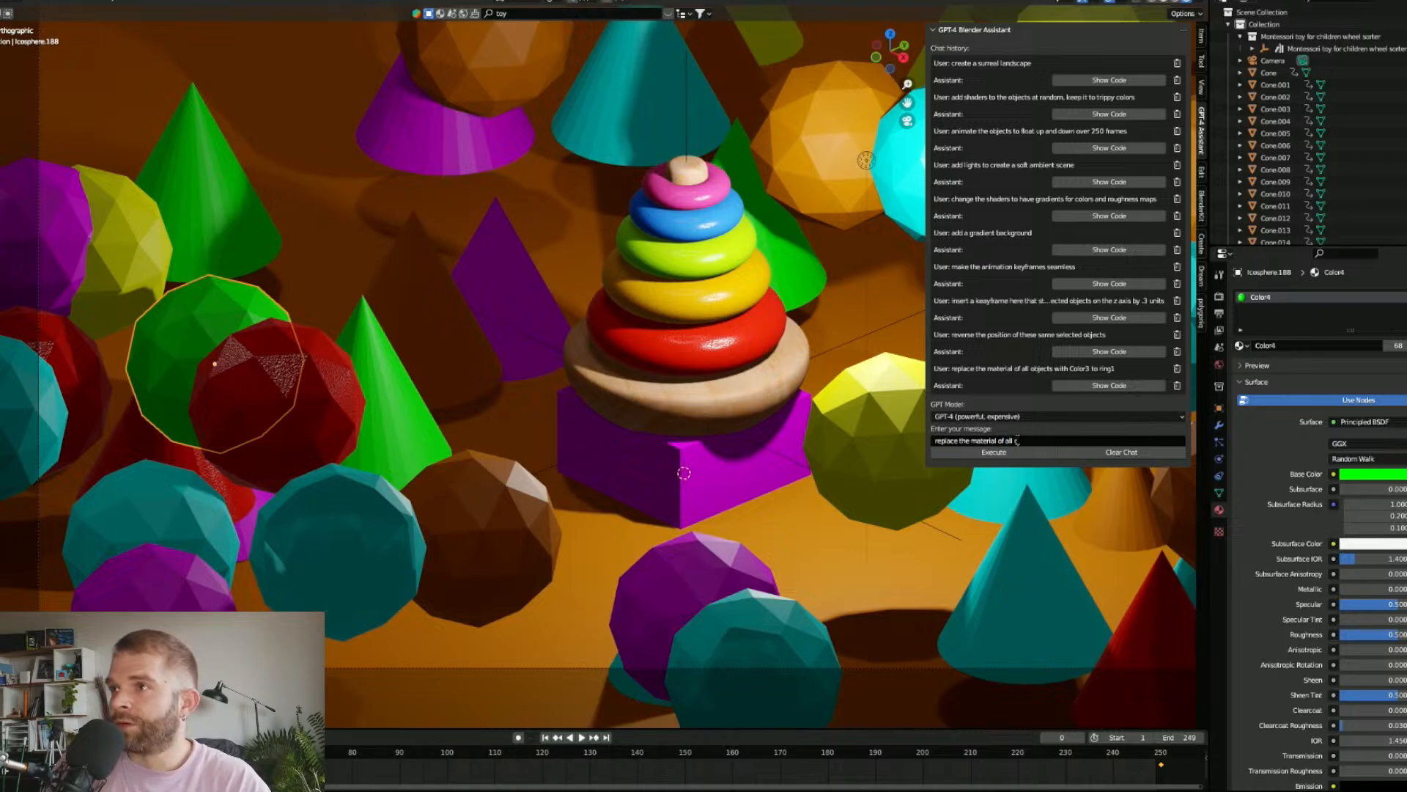
{"action": "type", "text": "bjects with"}
{"action": "key", "text": "Caps_Lock"}
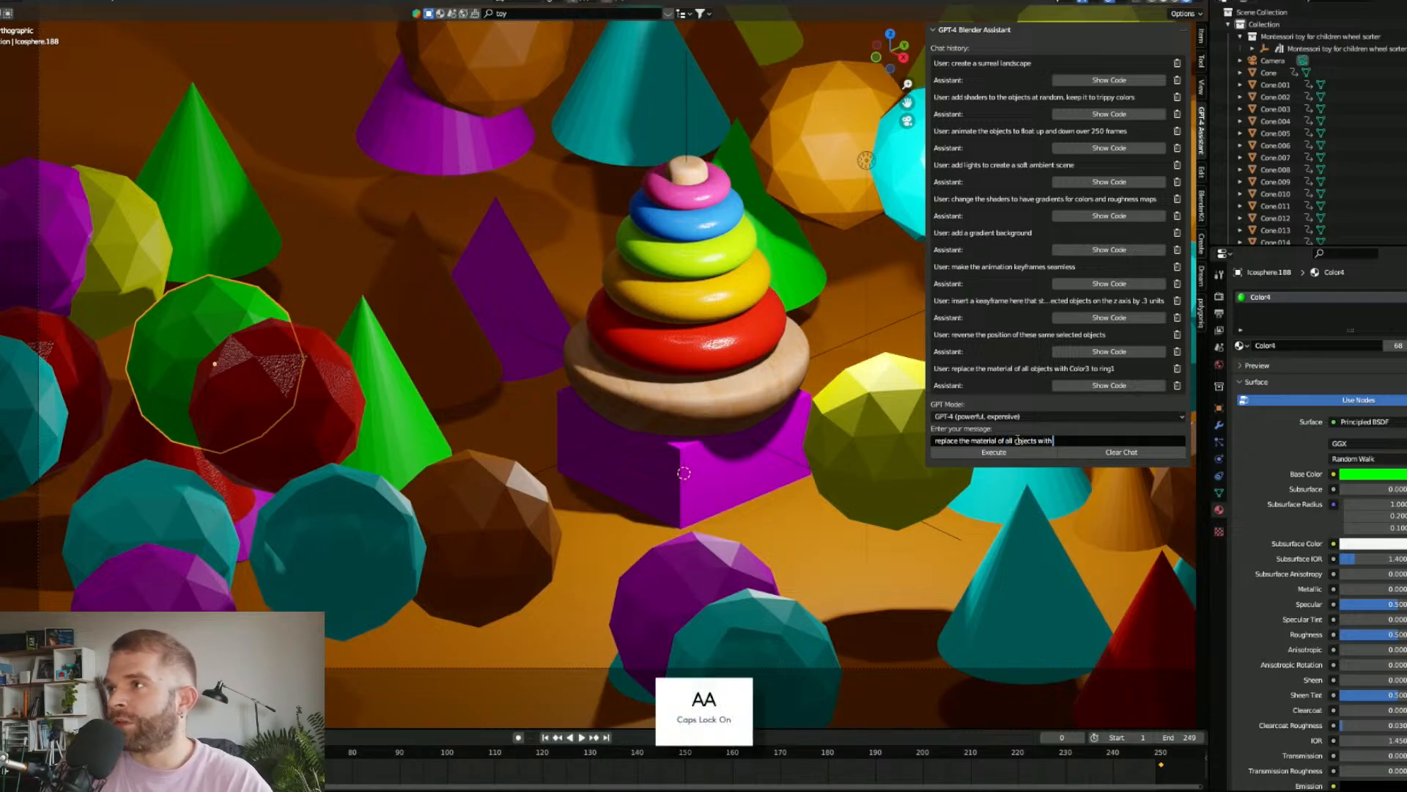
{"action": "type", "text": "C"}
{"action": "key", "text": "Caps_Lock"}
{"action": "type", "text": "olor4"}
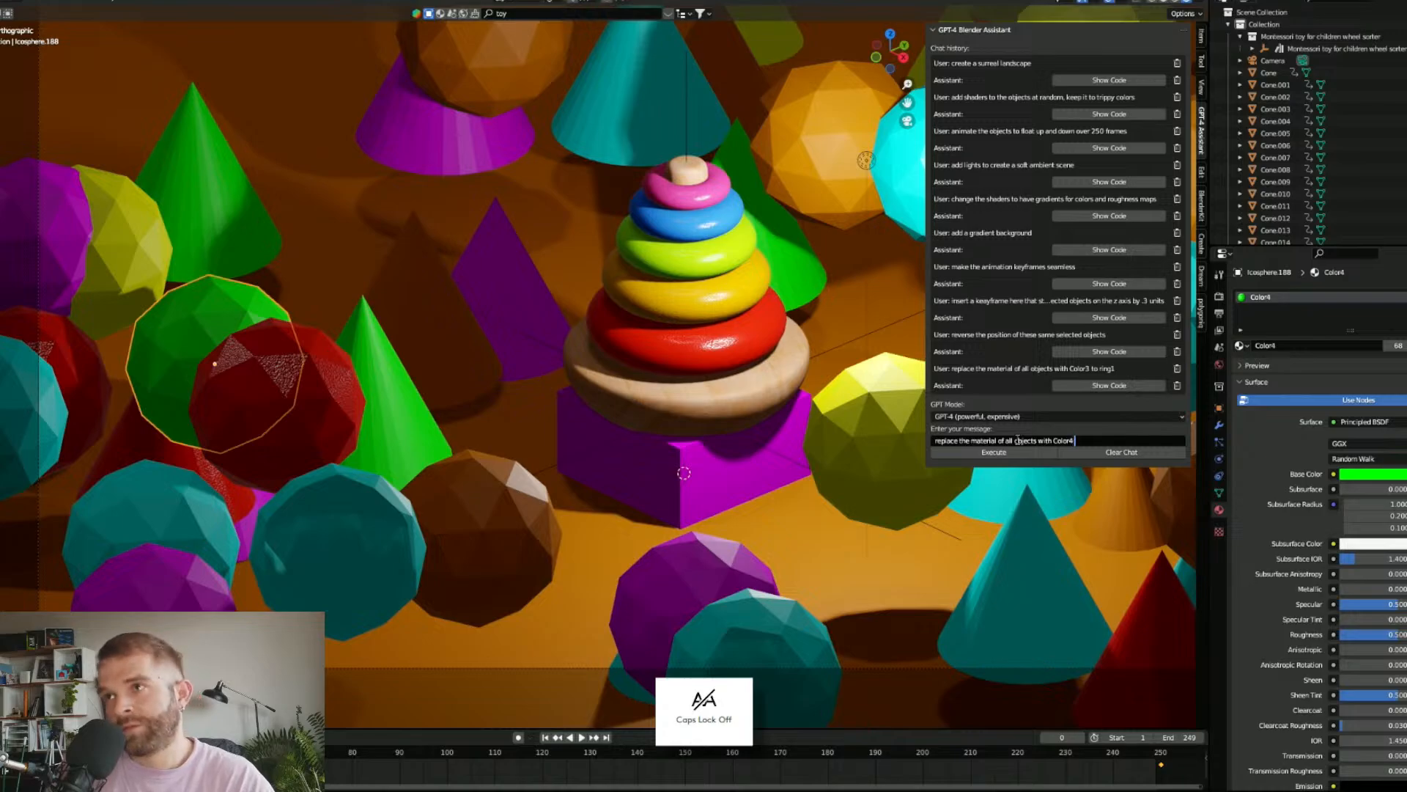
{"action": "type", "text": "with"}
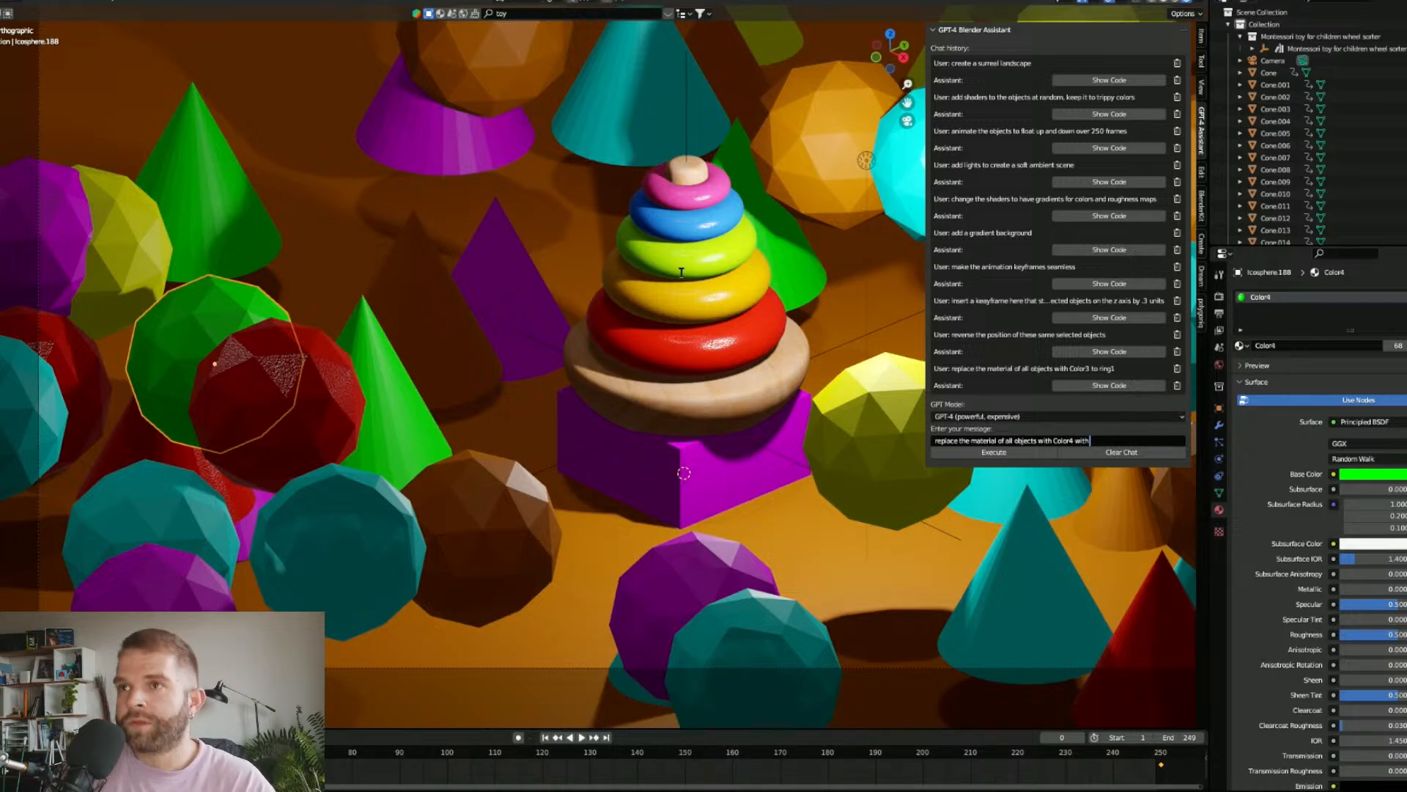
Step: Look up the lime green ring's material, finish the assistant message with "ring3" and execute it
{"action": "left_click", "coordinate": [703, 268]}
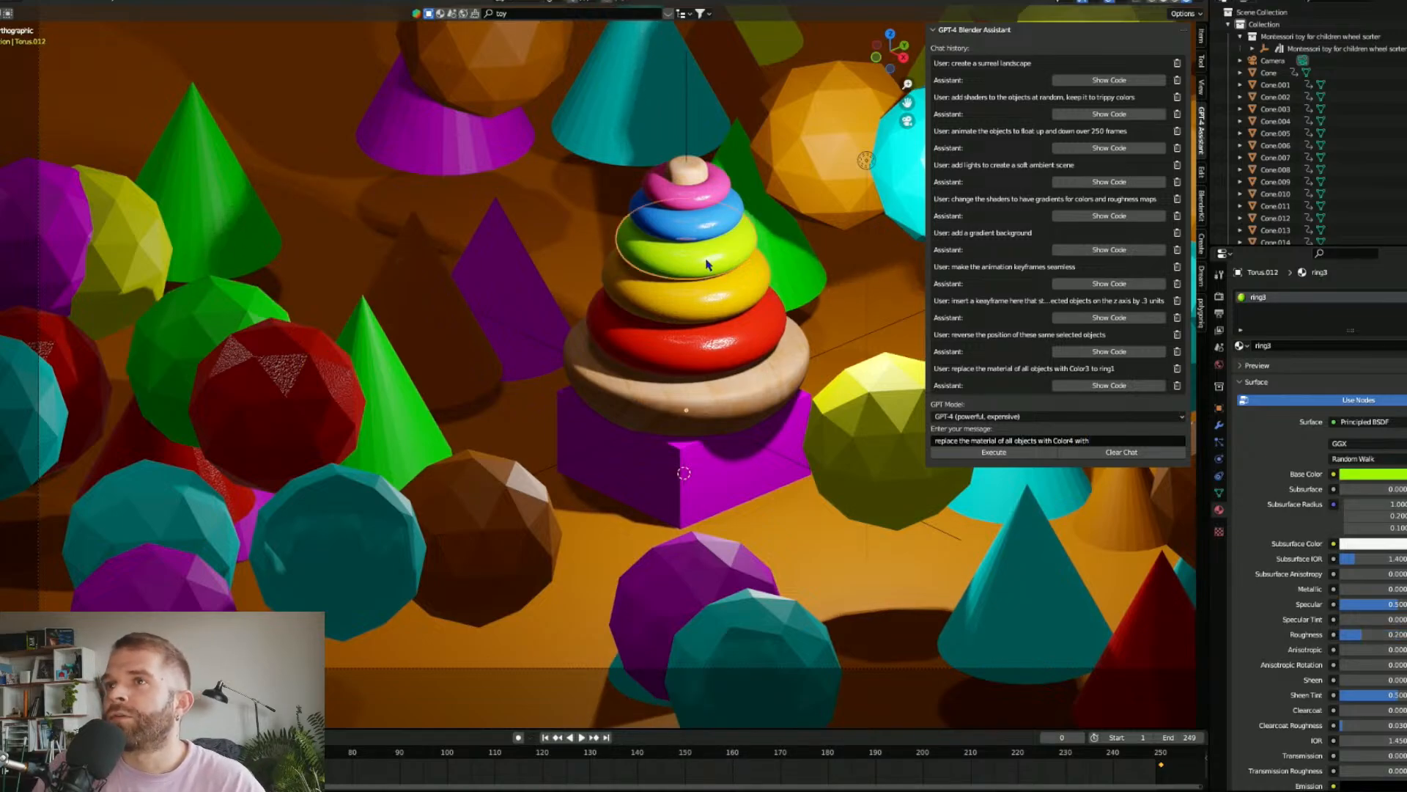
{"action": "left_click", "coordinate": [1122, 441]}
{"action": "type", "text": "r"}
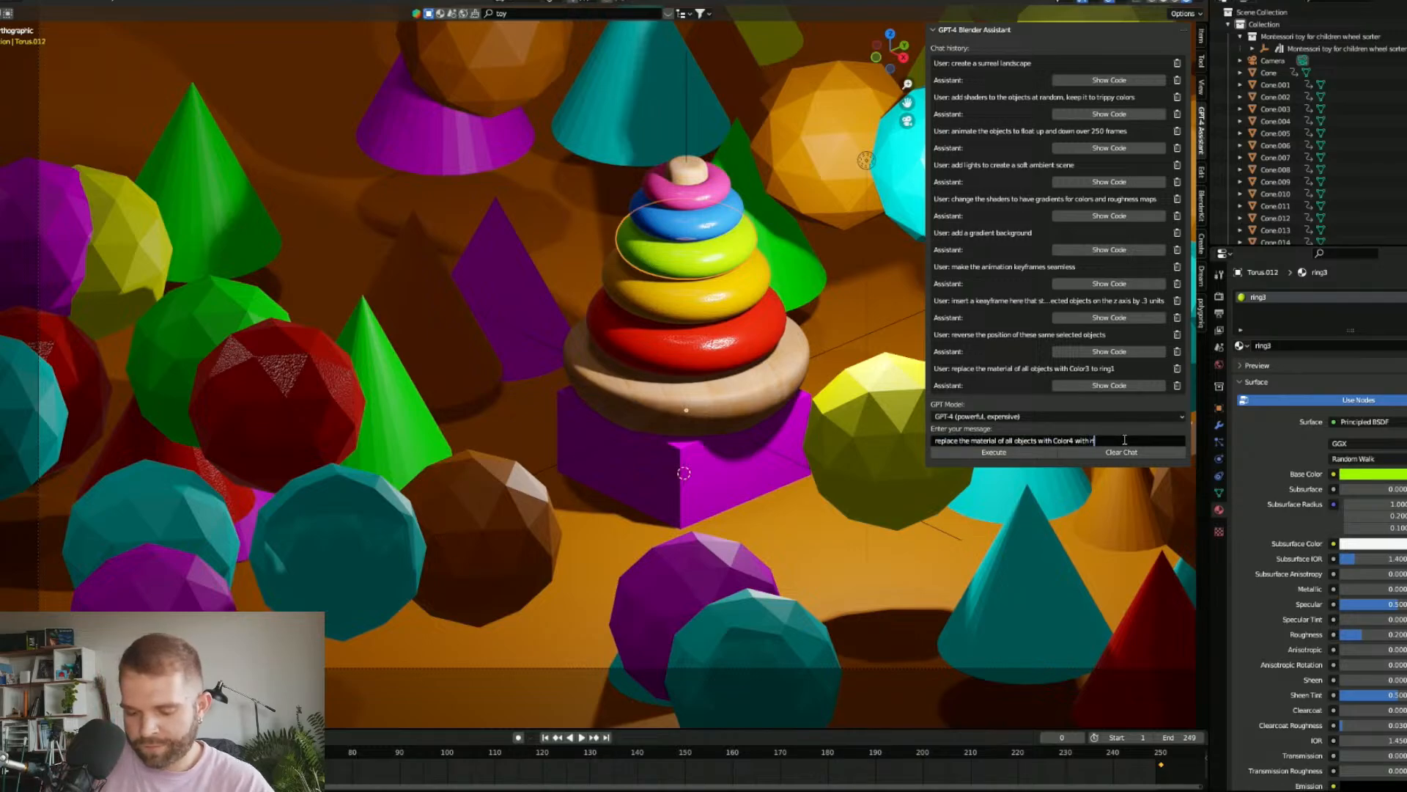
{"action": "type", "text": "ing3"}
{"action": "key", "text": "ctrl+a"}
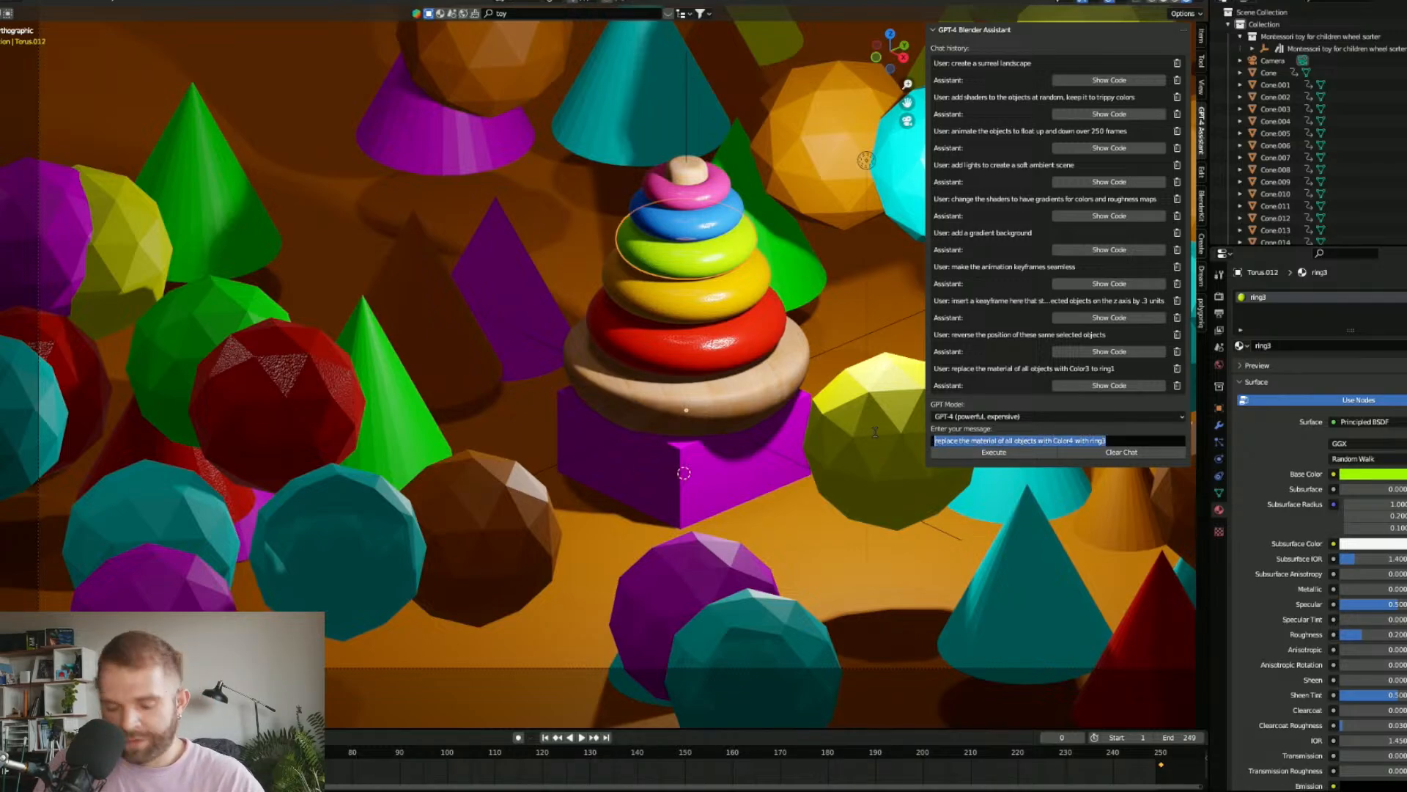
{"action": "left_click", "coordinate": [1010, 453]}
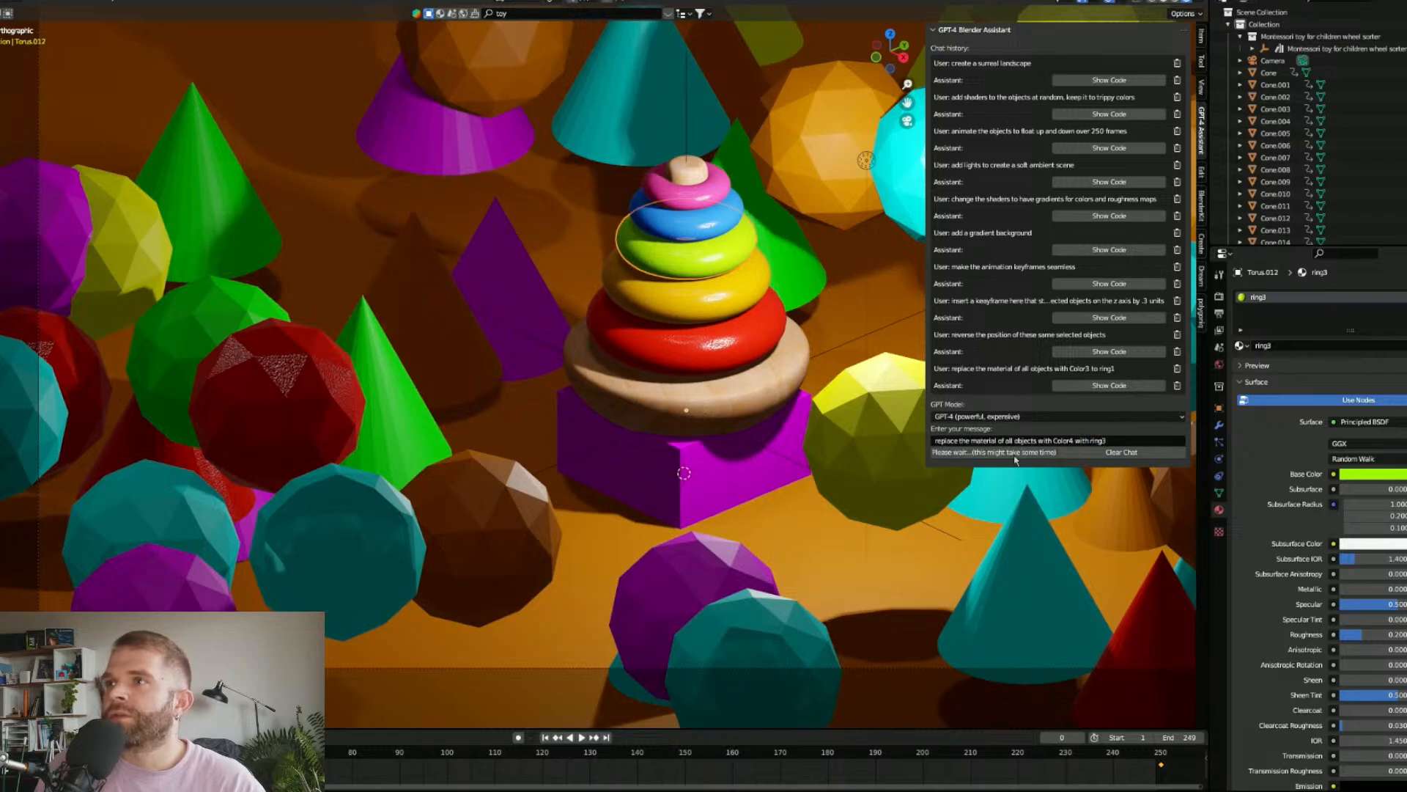
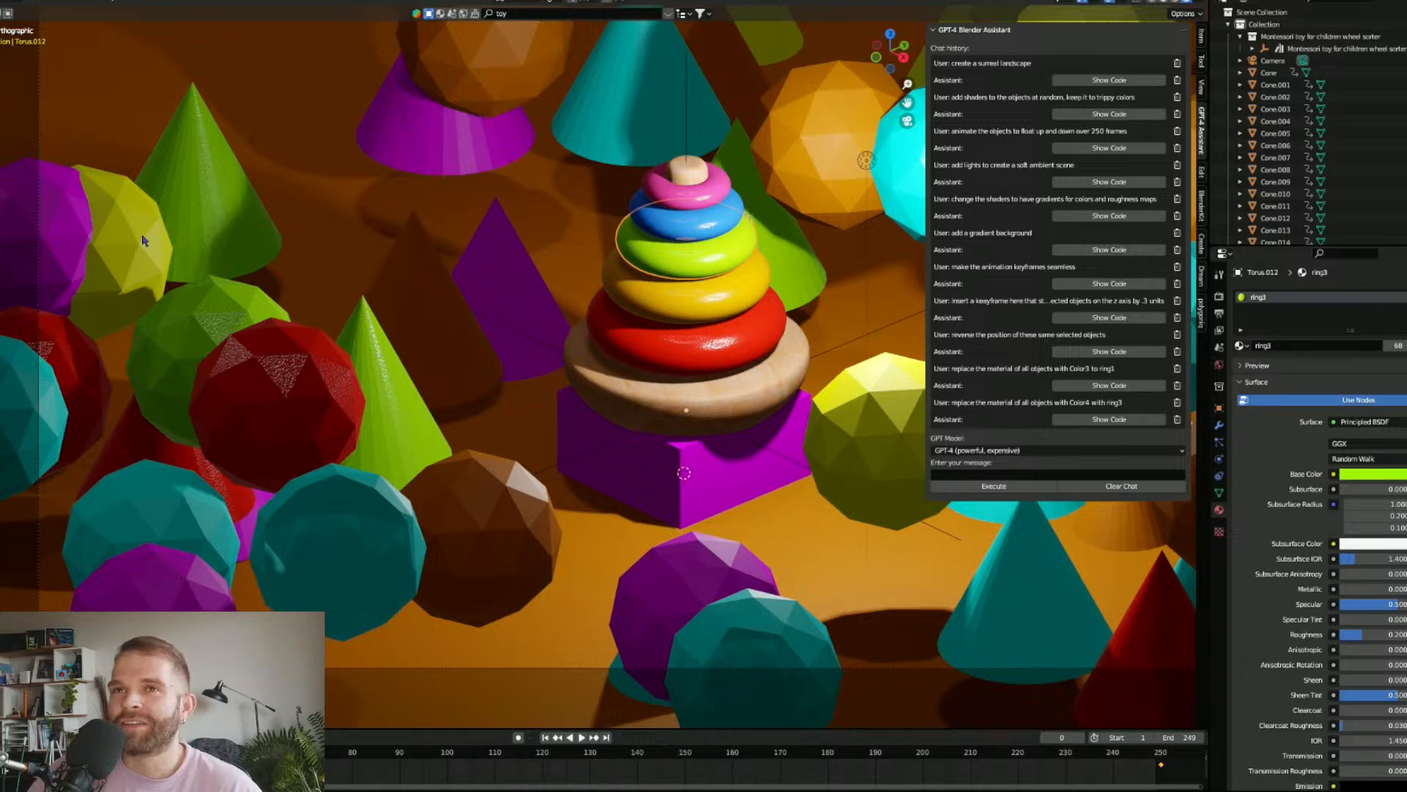
Step: Check the yellow icosphere's material and execute the assistant message "replace the material of all objects with Color1 with ring2"
{"action": "left_click", "coordinate": [134, 260]}
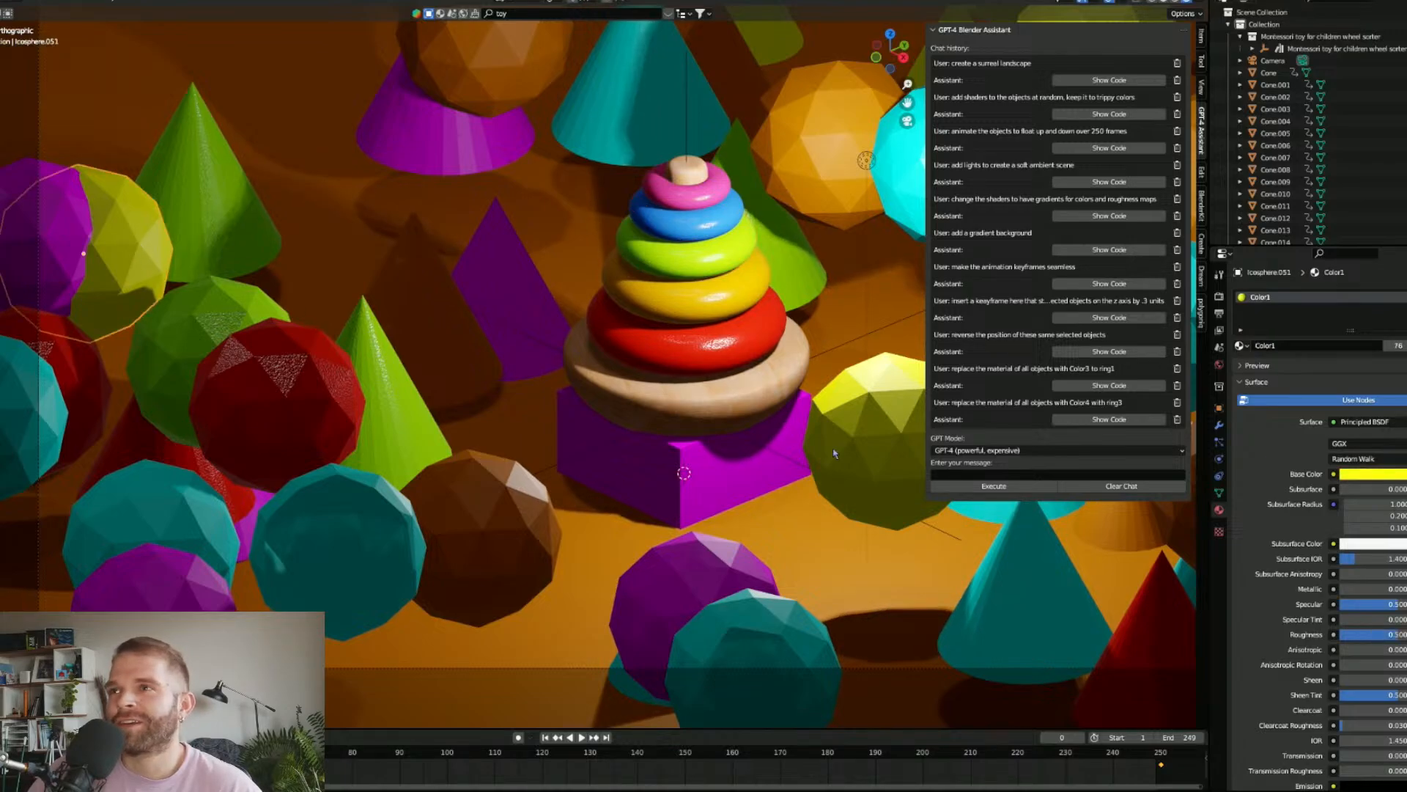
{"action": "left_click", "coordinate": [968, 475]}
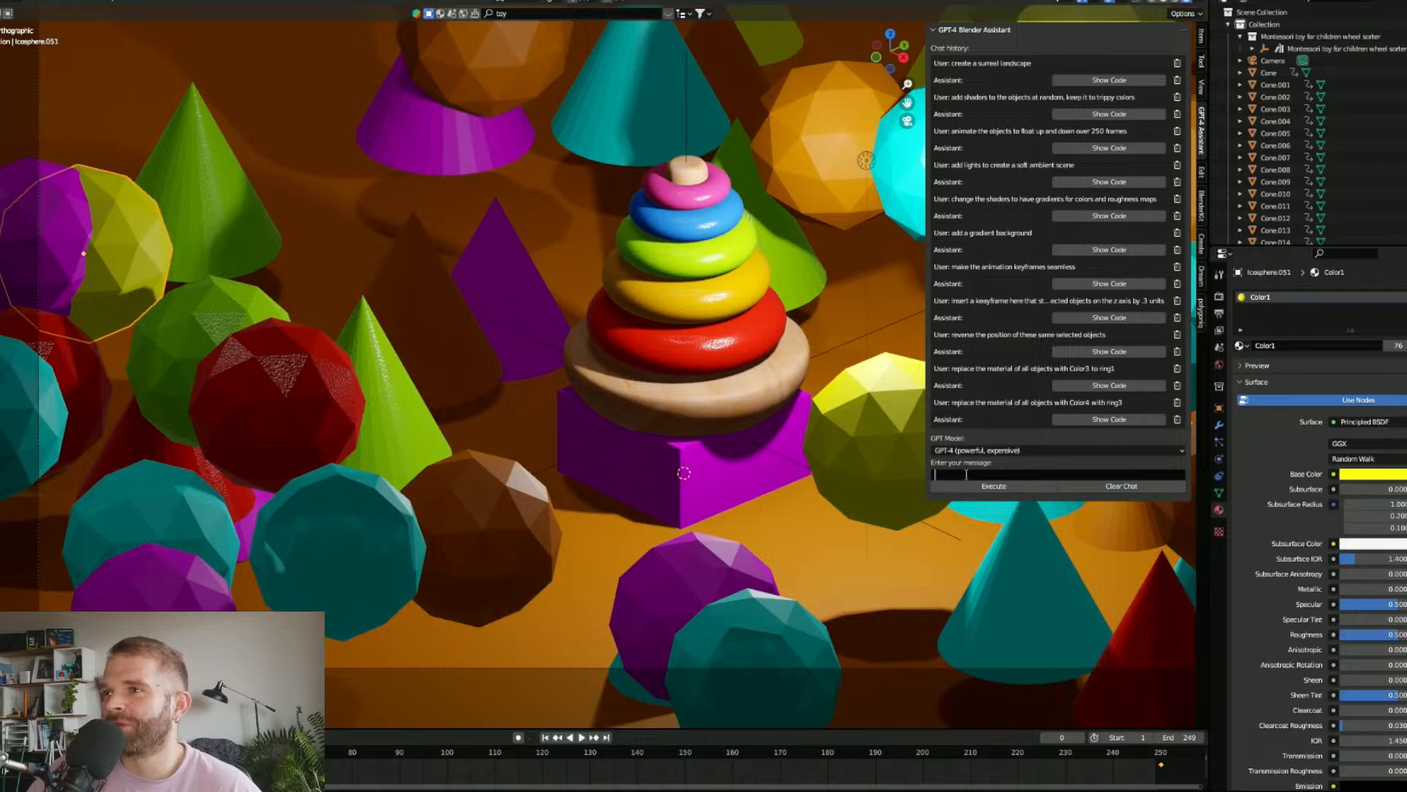
{"action": "type", "text": "replace the material of all objects with Color4 with ring3"}
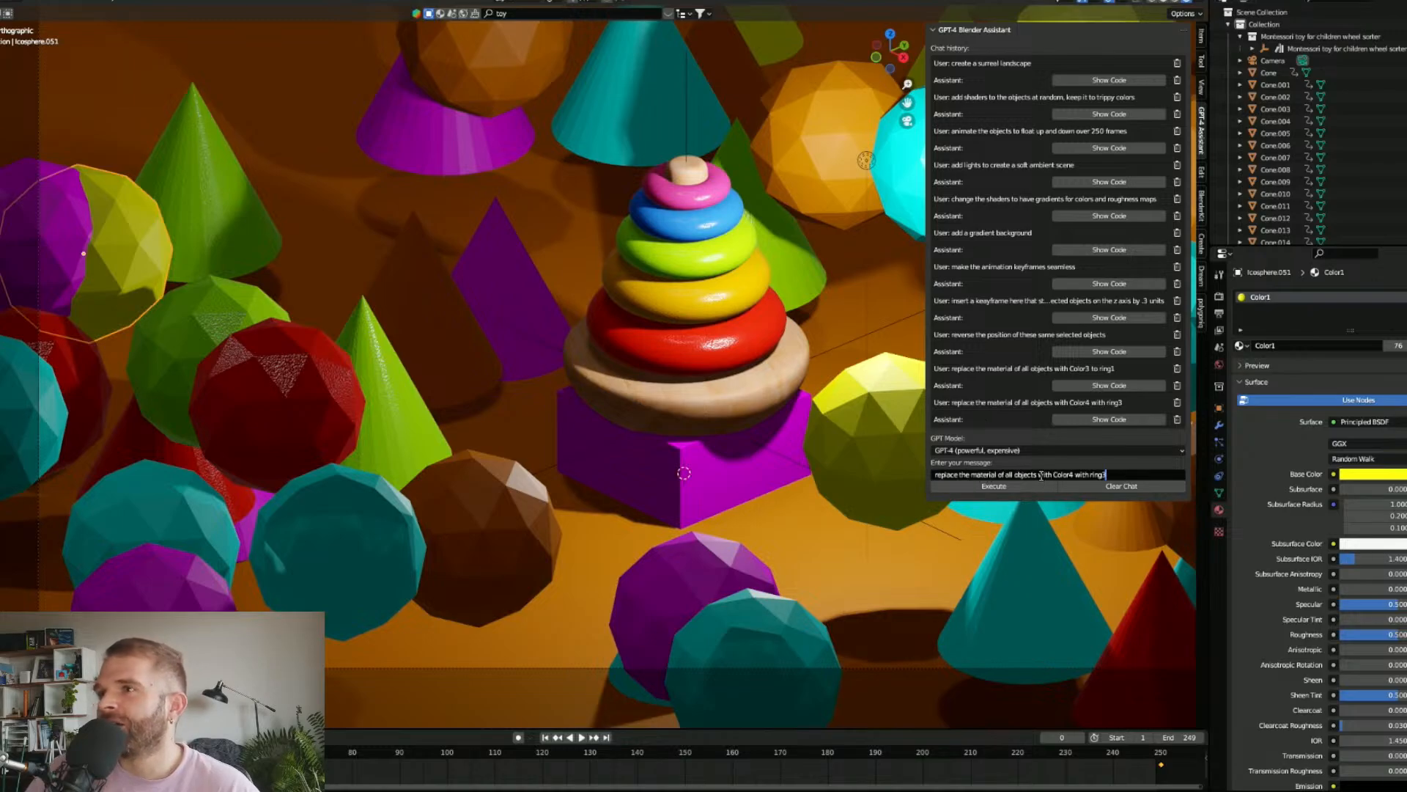
{"action": "left_click", "coordinate": [1074, 477]}
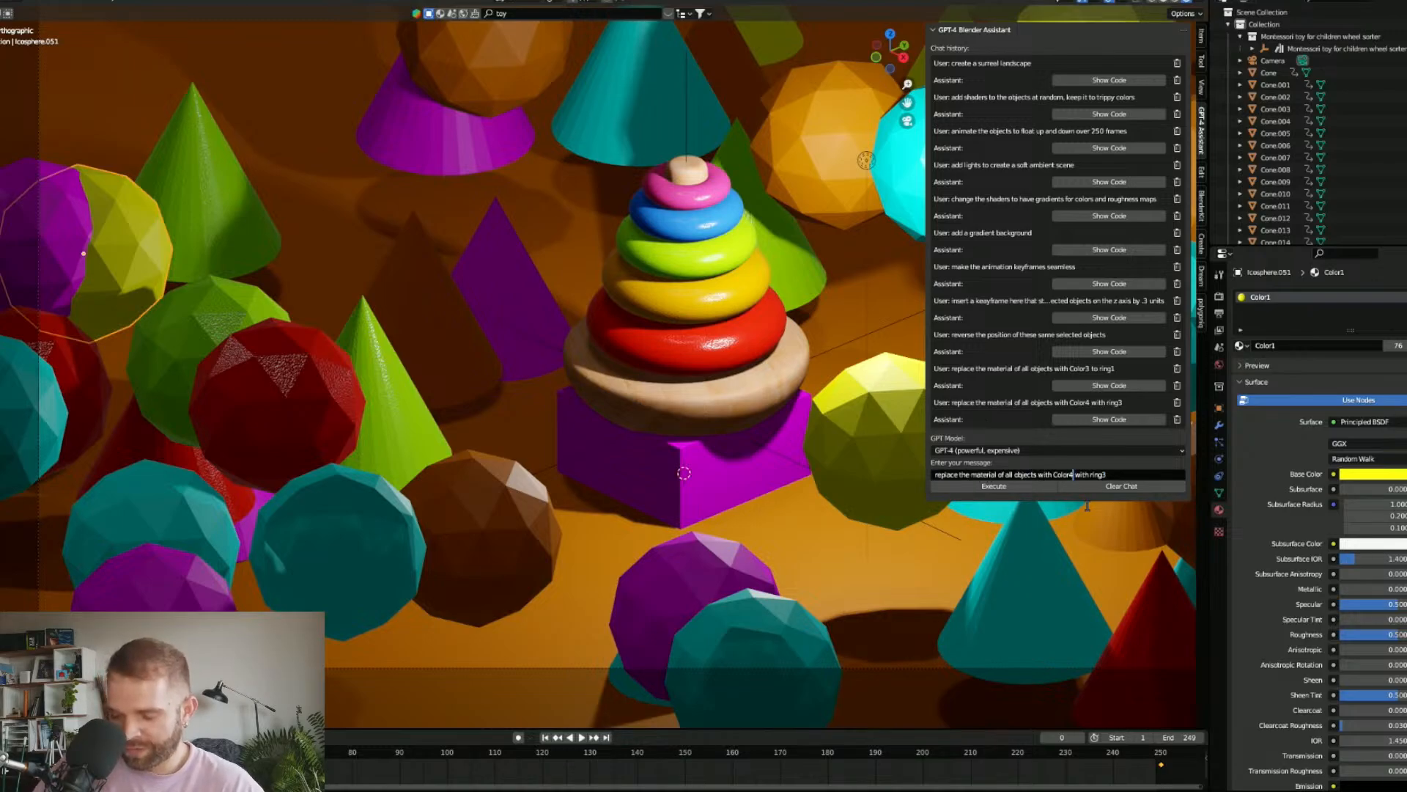
{"action": "key", "text": "BackSpace"}
{"action": "type", "text": "1"}
{"action": "key", "text": "Right"}
{"action": "key", "text": "Right"}
{"action": "key", "text": "Right"}
{"action": "key", "text": "Right"}
{"action": "key", "text": "Right"}
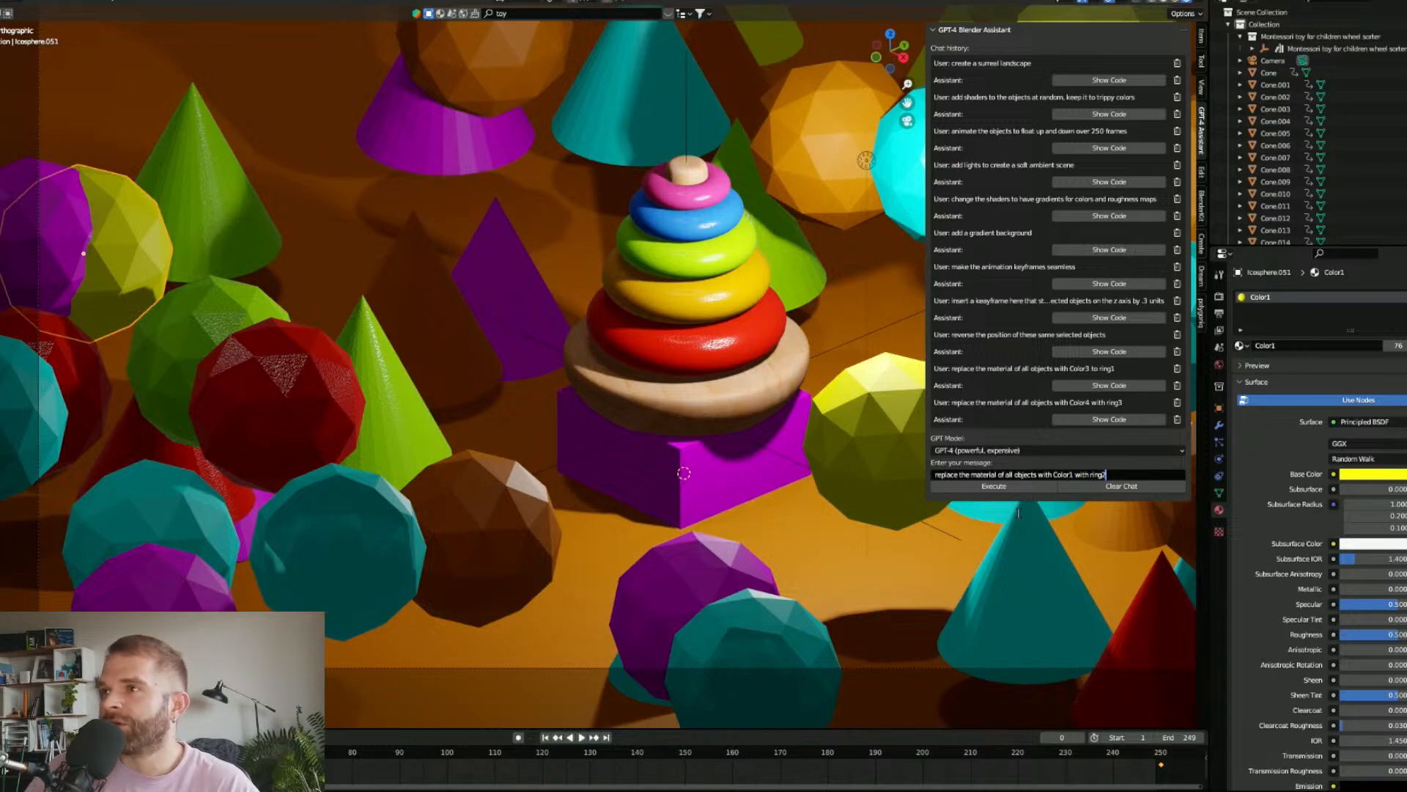
{"action": "left_click", "coordinate": [993, 488]}
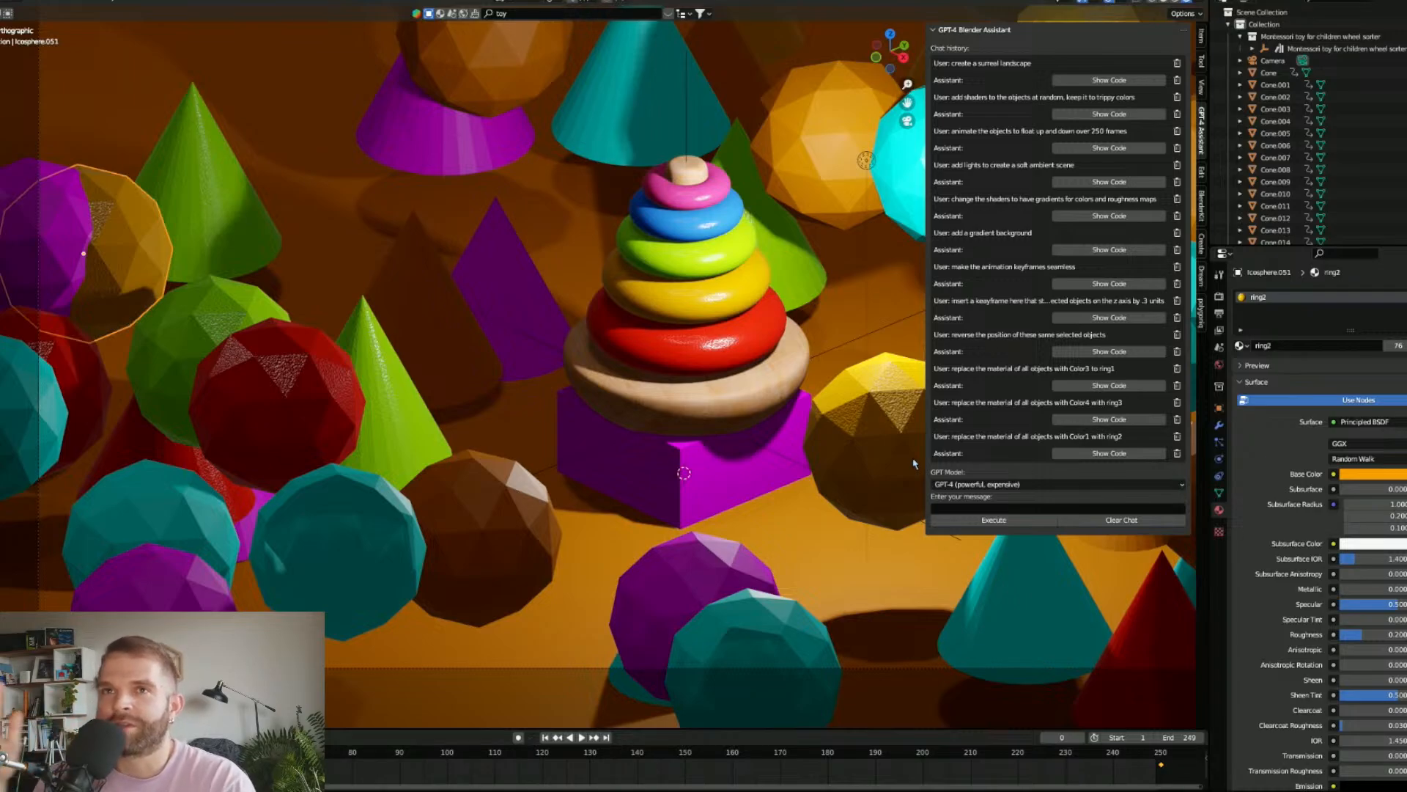
Step: Check the purple icosphere's material and execute the assistant message "replace the material of all objects with Color0 with ring5"
{"action": "left_click", "coordinate": [52, 217]}
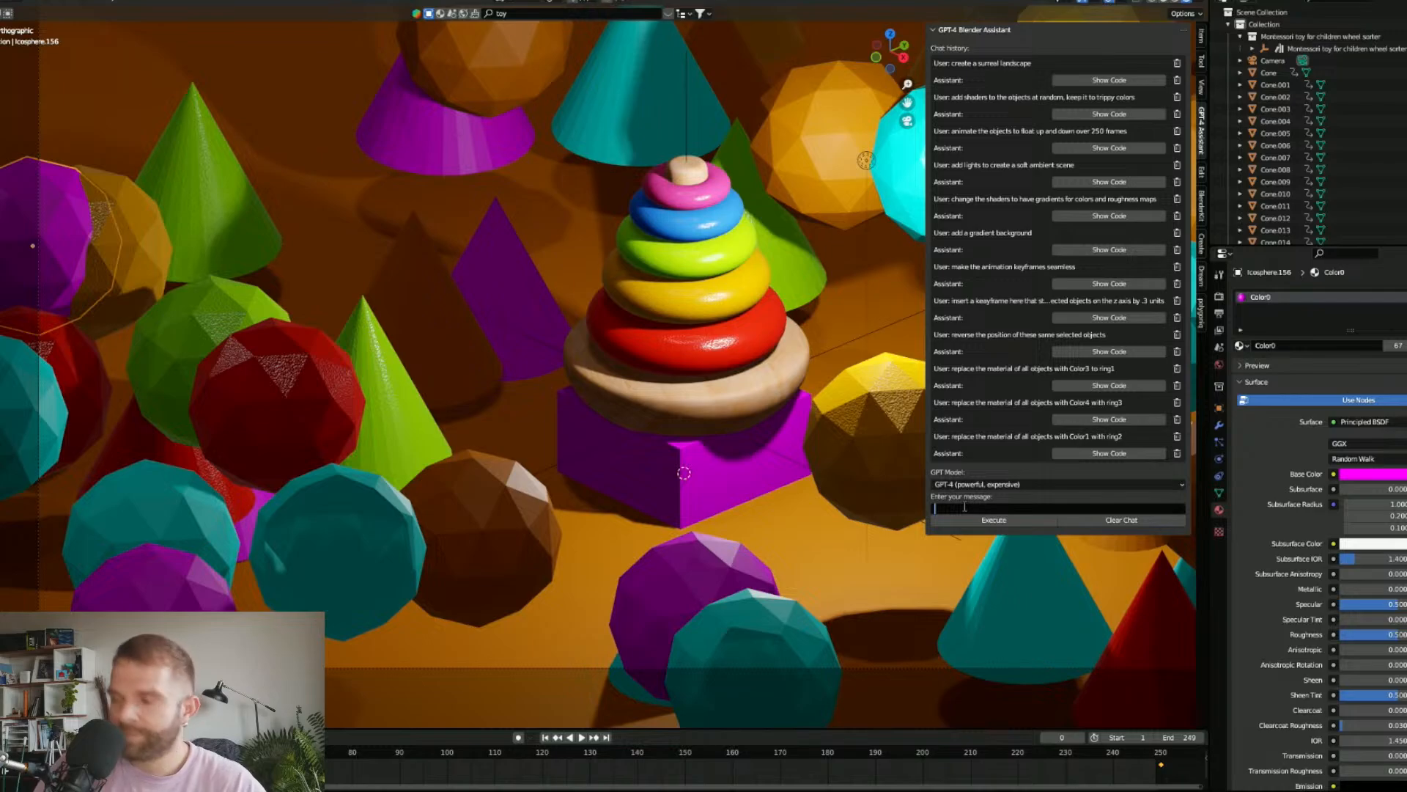
{"action": "type", "text": "replace the material of all objects with Color4 with ring3"}
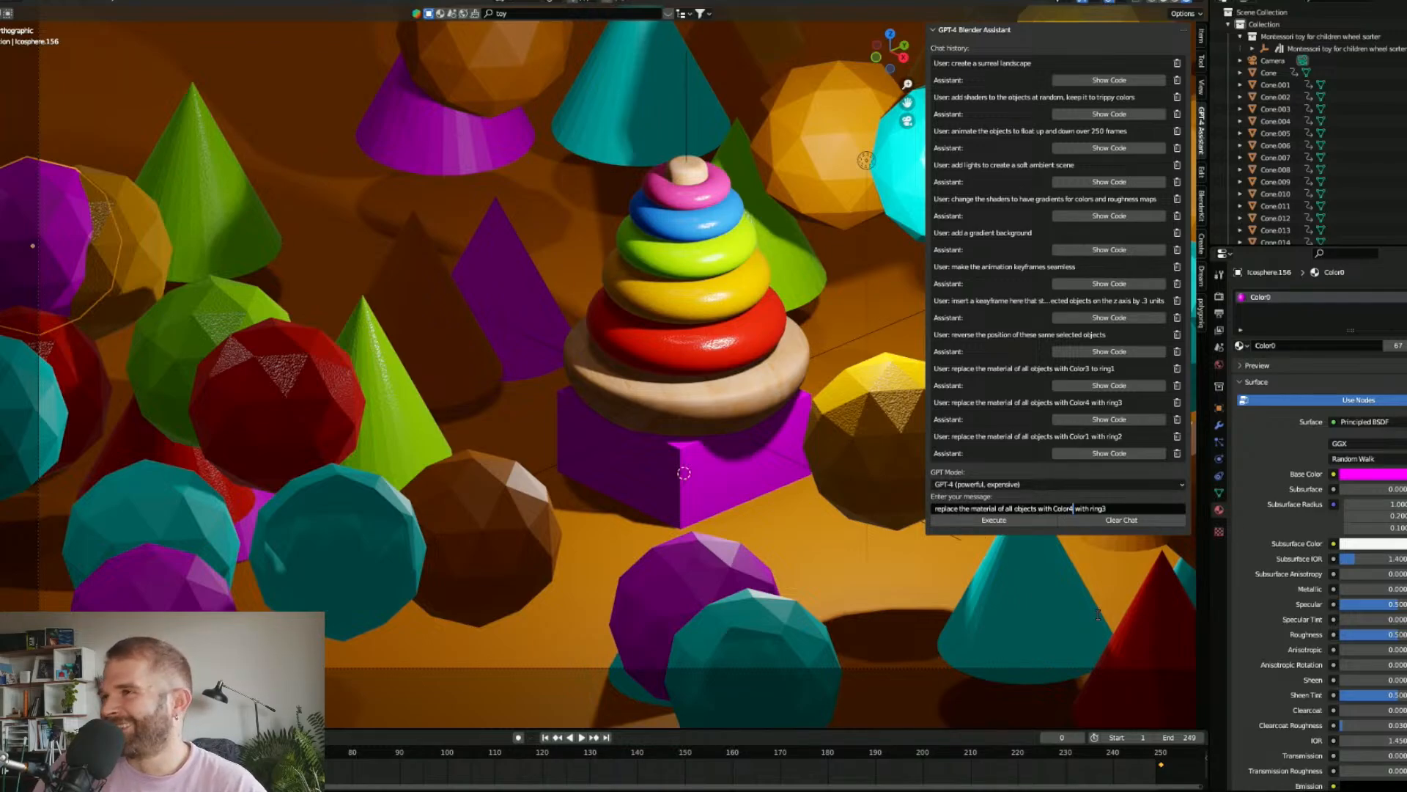
{"action": "key", "text": "BackSpace"}
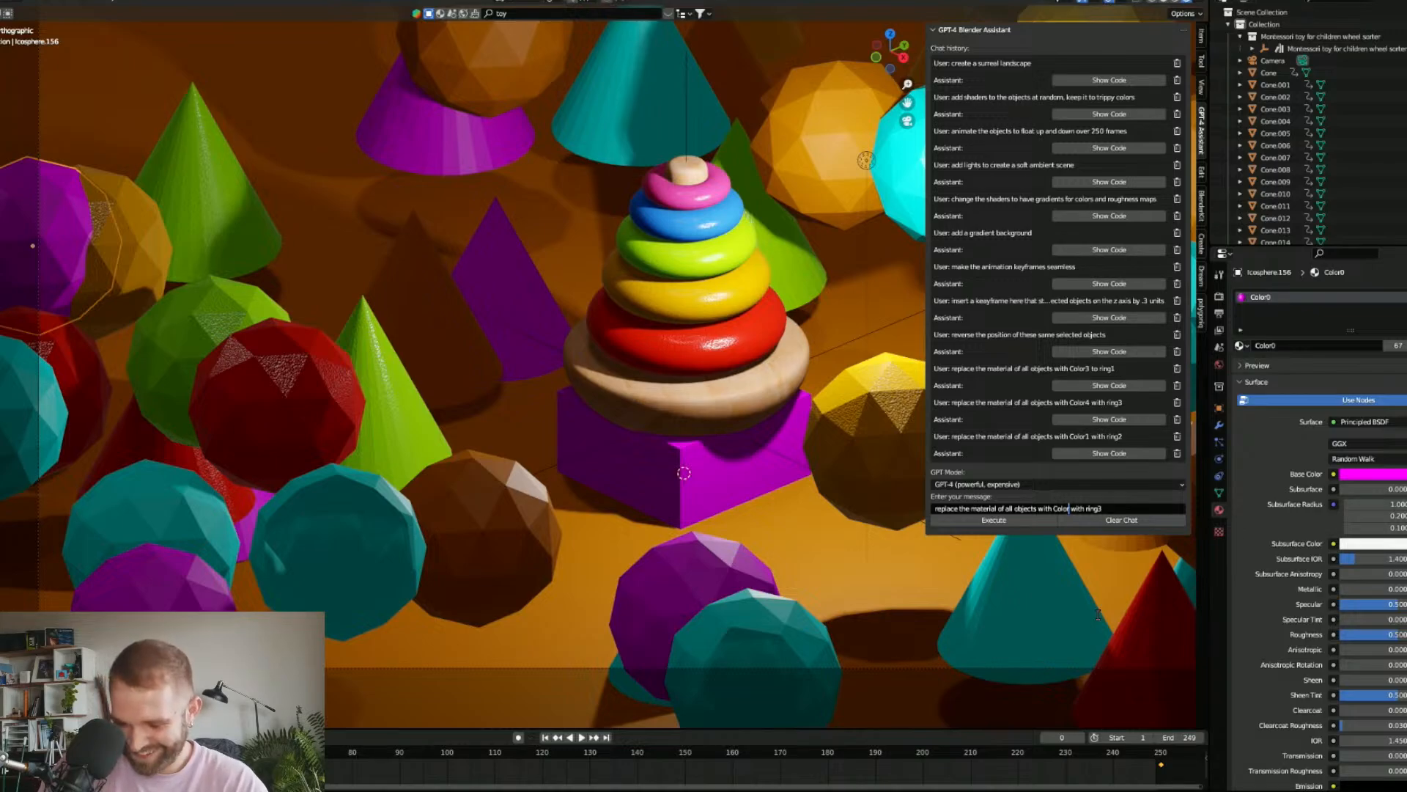
{"action": "type", "text": "0"}
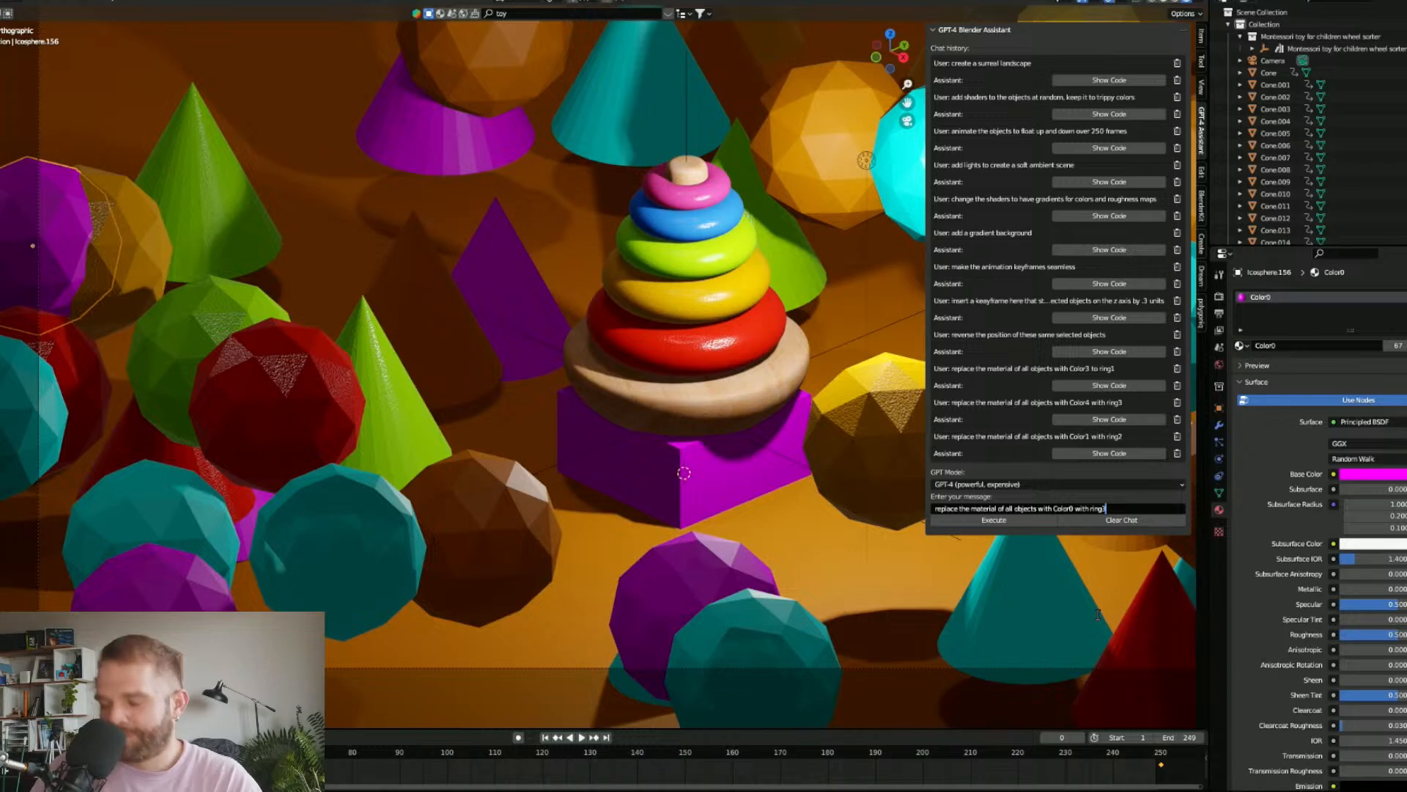
{"action": "left_click", "coordinate": [986, 520]}
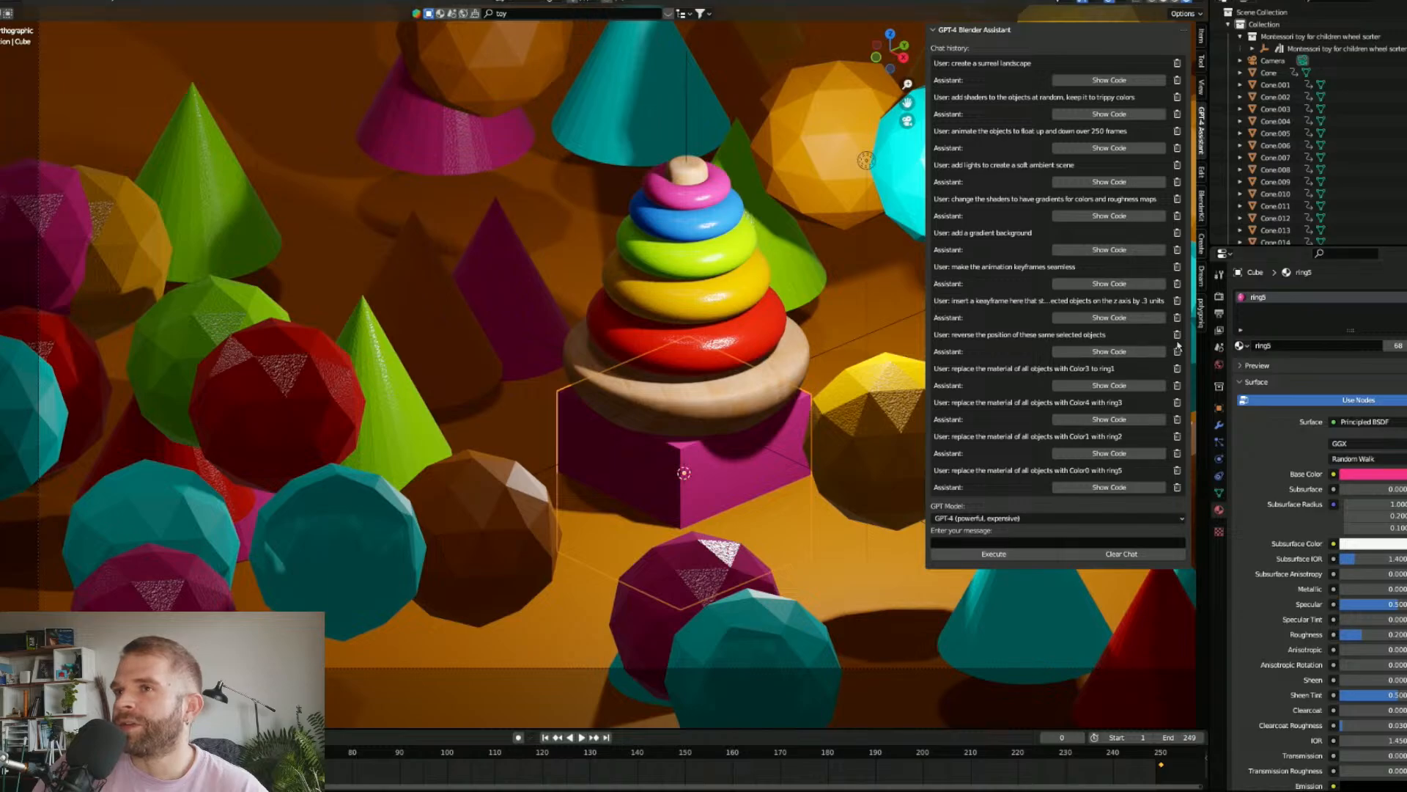
Step: Switch the scene's render engine to Cycles
{"action": "left_click", "coordinate": [1221, 297]}
{"action": "left_click", "coordinate": [1347, 294]}
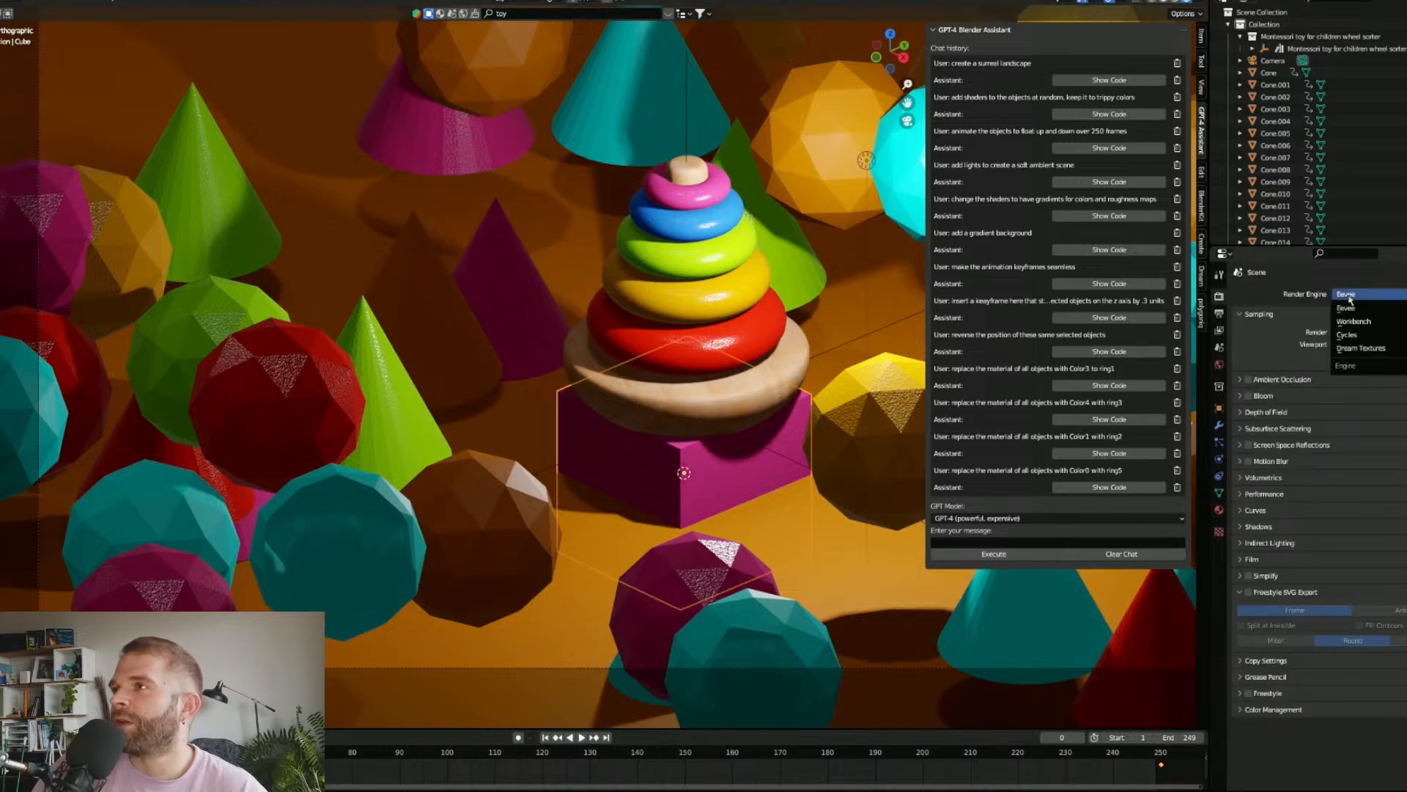
{"action": "left_click", "coordinate": [1359, 336]}
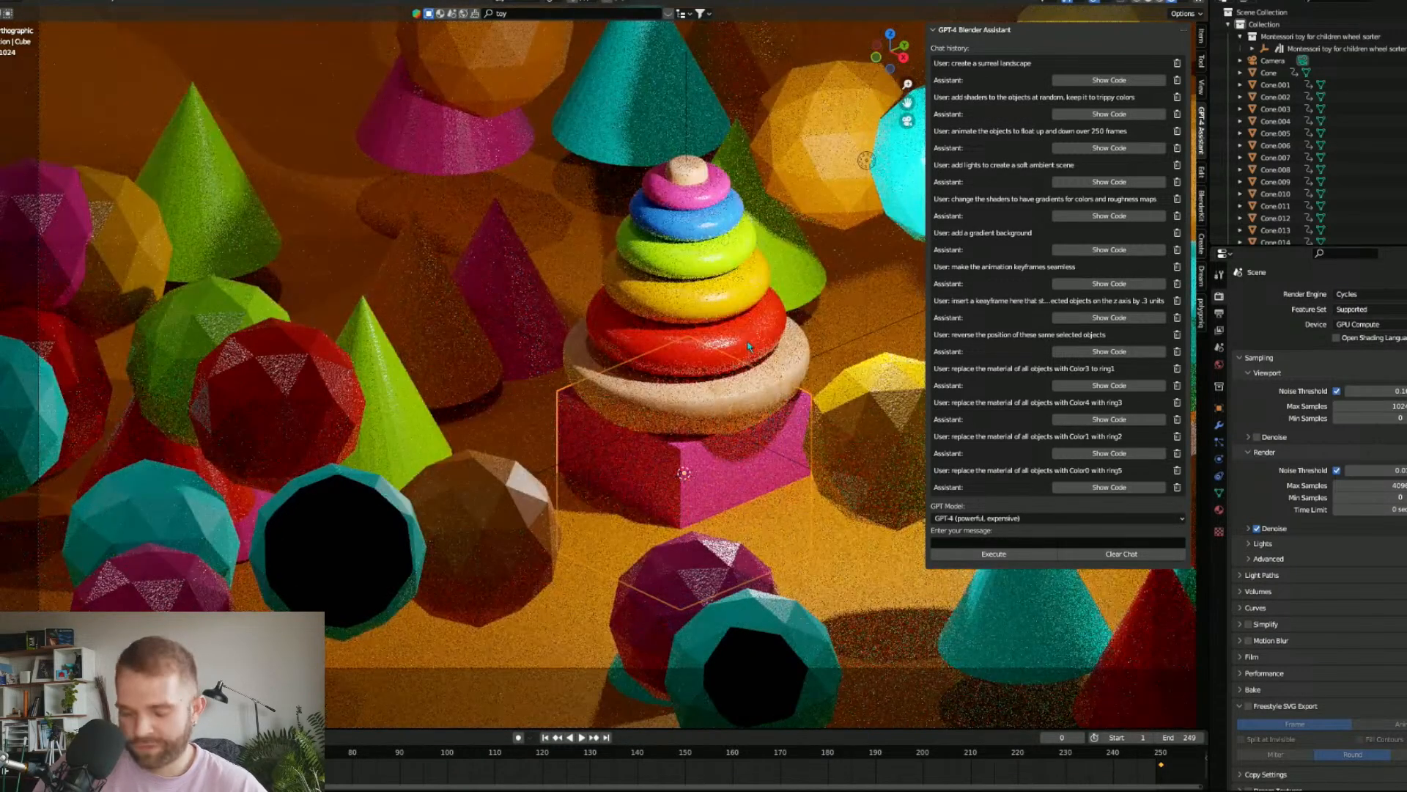
Step: Hide the viewport sidebar, then play the animation in the rendered view and stop it
{"action": "key", "text": "n"}
{"action": "middle_click_drag", "start_coordinate": [754, 395], "coordinate": [662, 444], "text": "shift"}
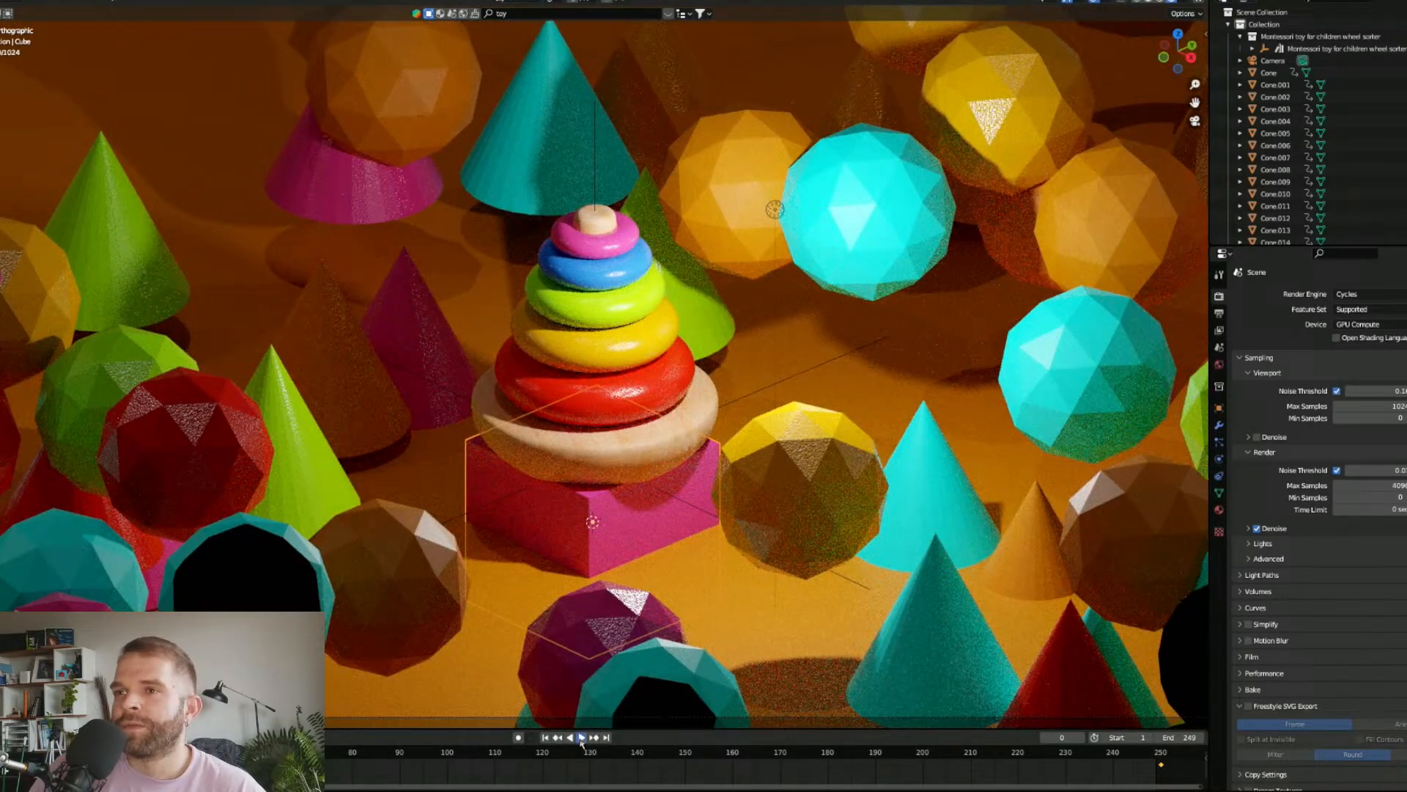
{"action": "key", "text": "space"}
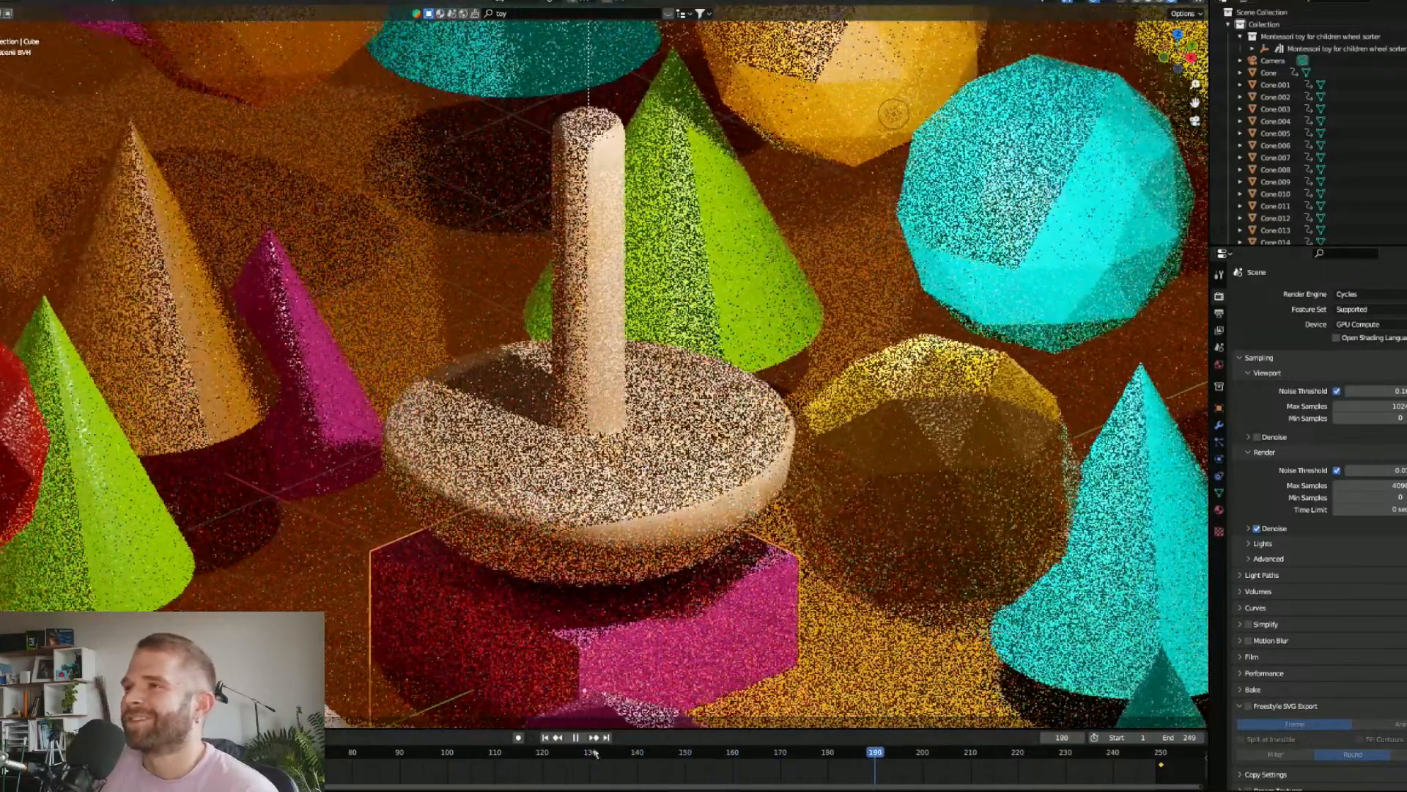
{"action": "key", "text": "space"}
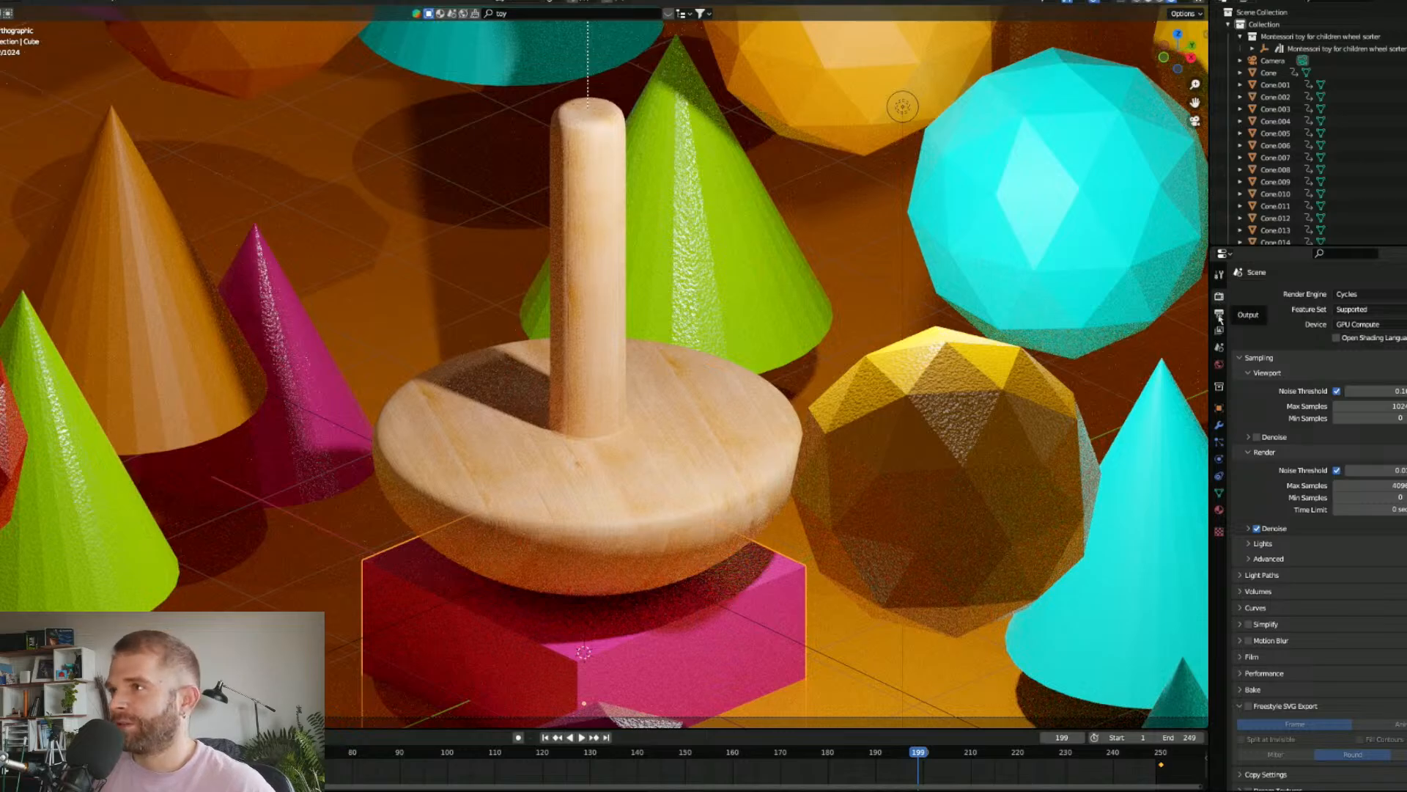
Step: Set the viewport's max samples to 1 with denoising enabled and play the animation
{"action": "left_click", "coordinate": [1374, 408]}
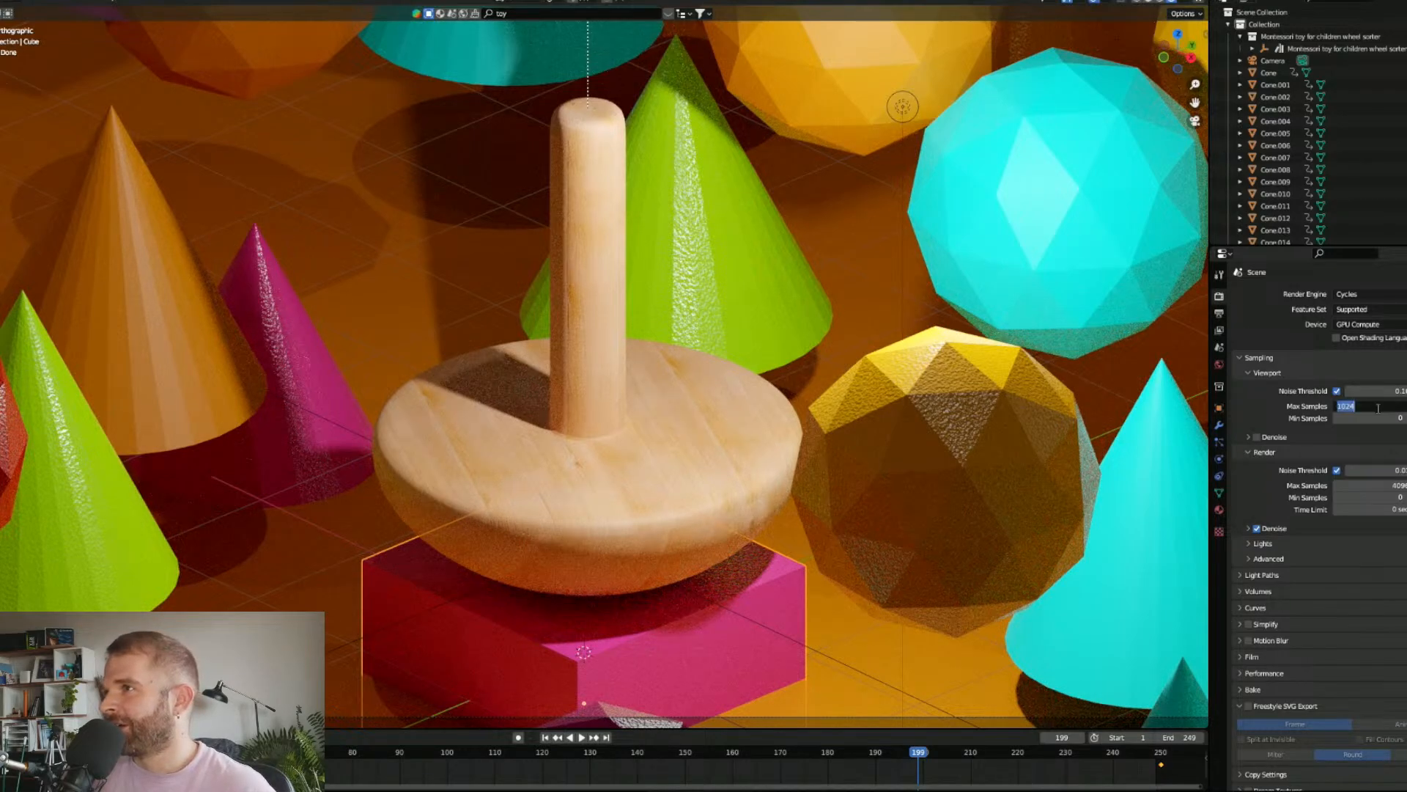
{"action": "type", "text": "1"}
{"action": "key", "text": "Return"}
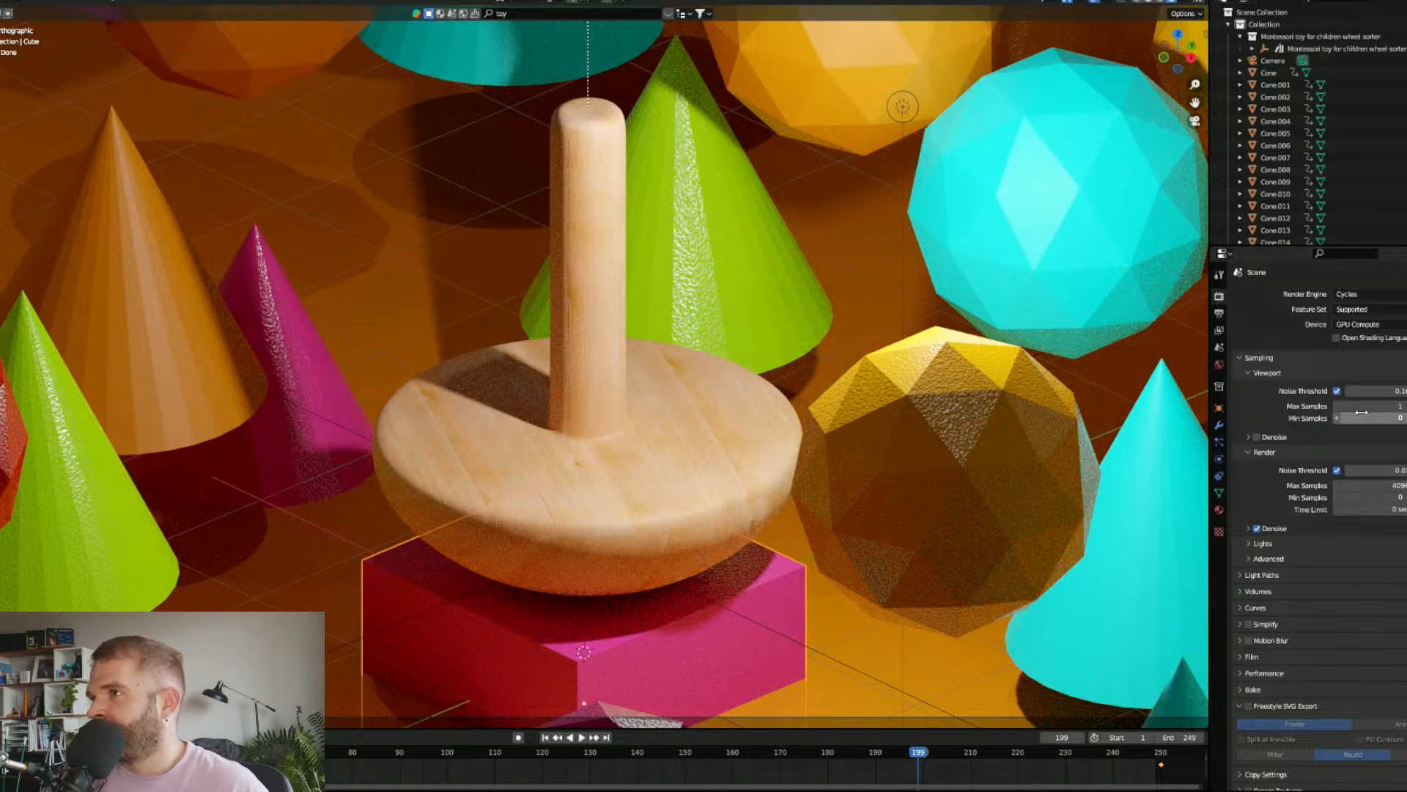
{"action": "left_click", "coordinate": [1263, 441]}
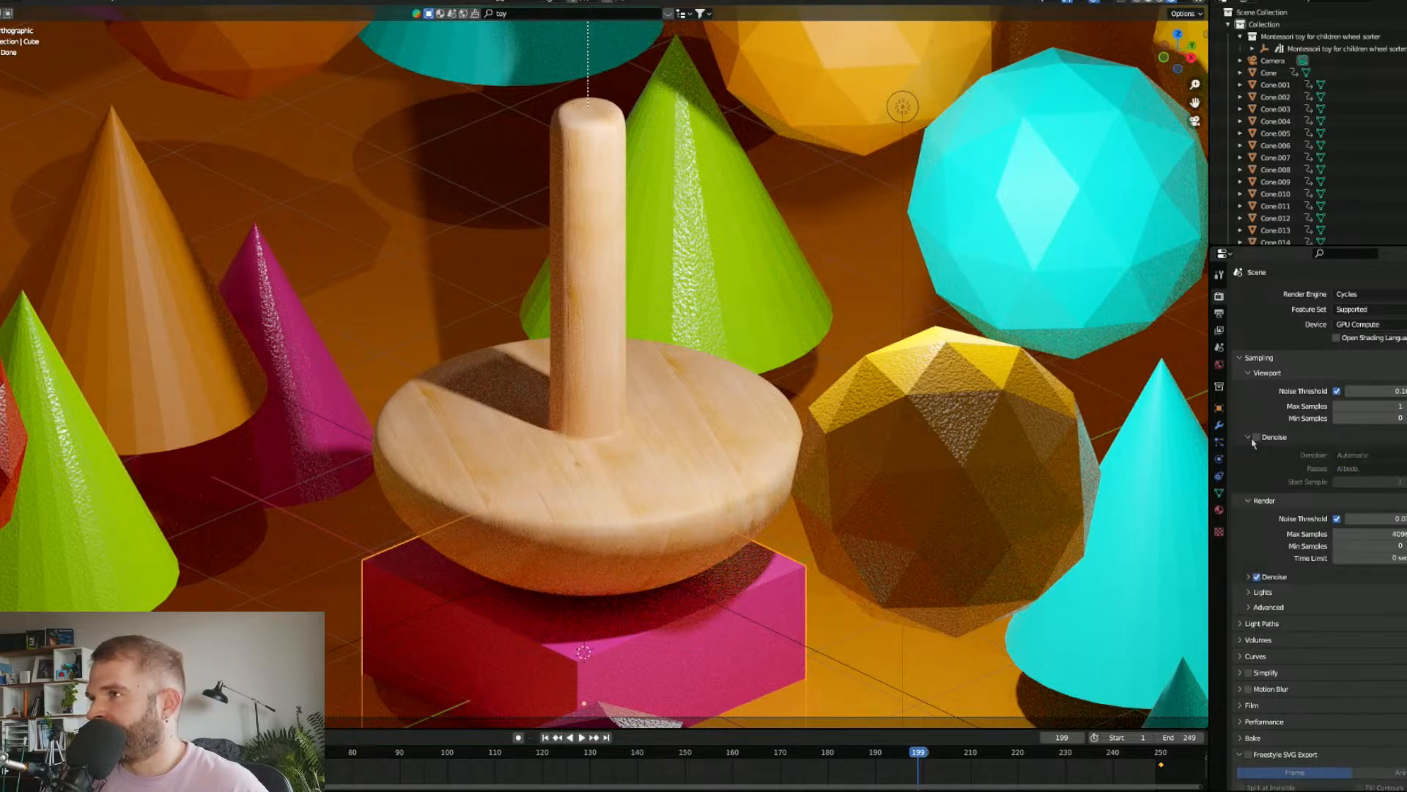
{"action": "left_click", "coordinate": [1256, 436]}
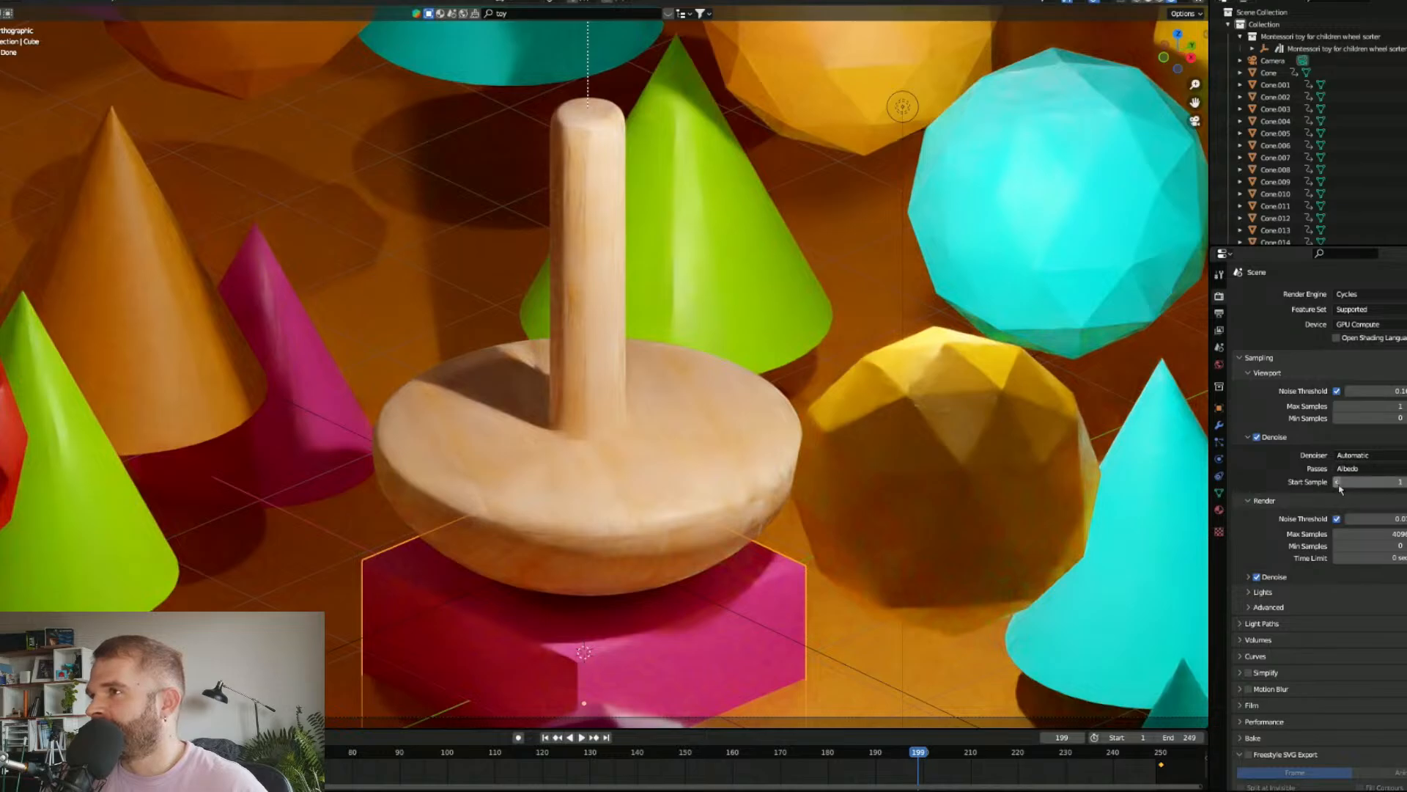
{"action": "left_click", "coordinate": [581, 738]}
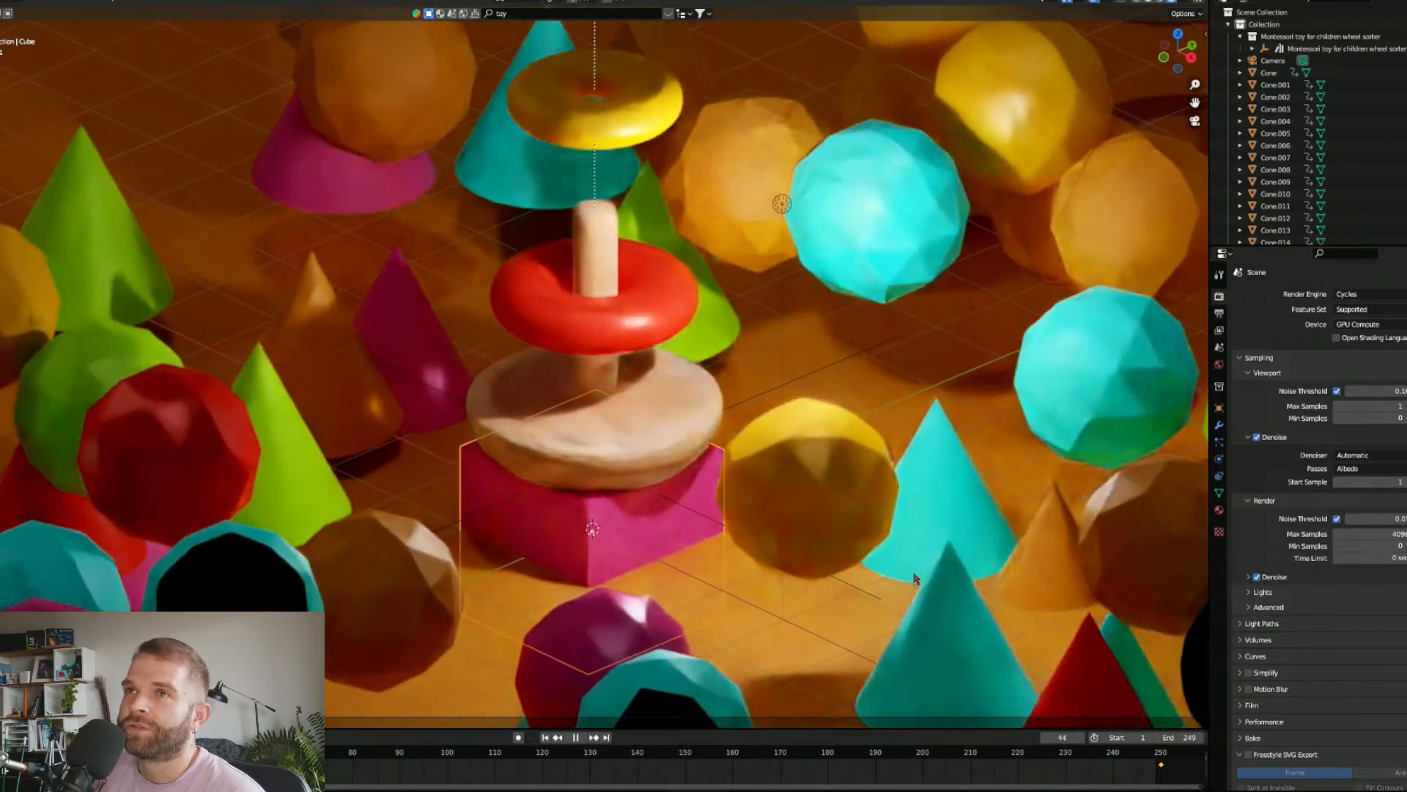
Step: Return the animation to its start, stop playback and select all five coloured rings of the stacking toy
{"action": "left_click_drag", "start_coordinate": [374, 752], "coordinate": [0, 752]}
{"action": "key", "text": "space"}
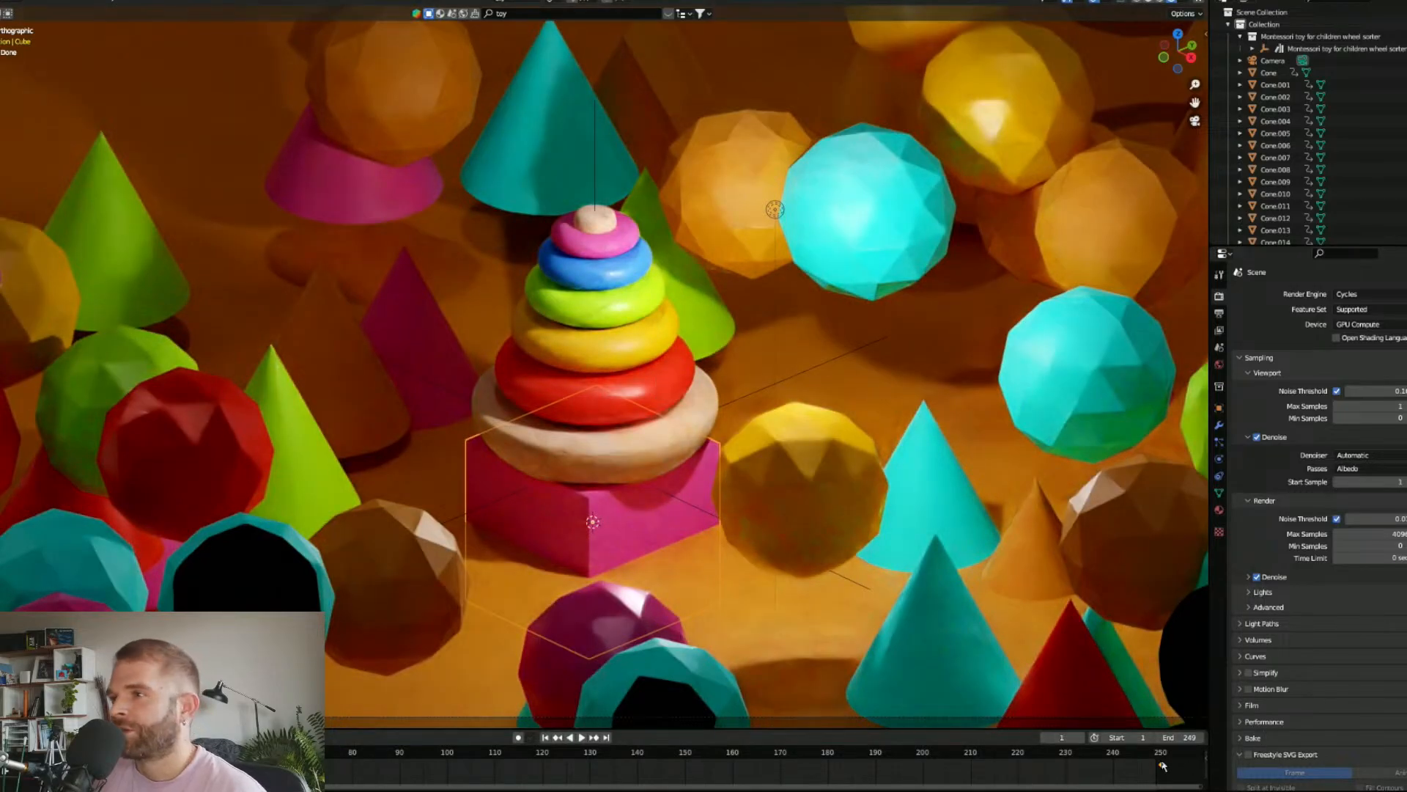
{"action": "left_click", "coordinate": [630, 389]}
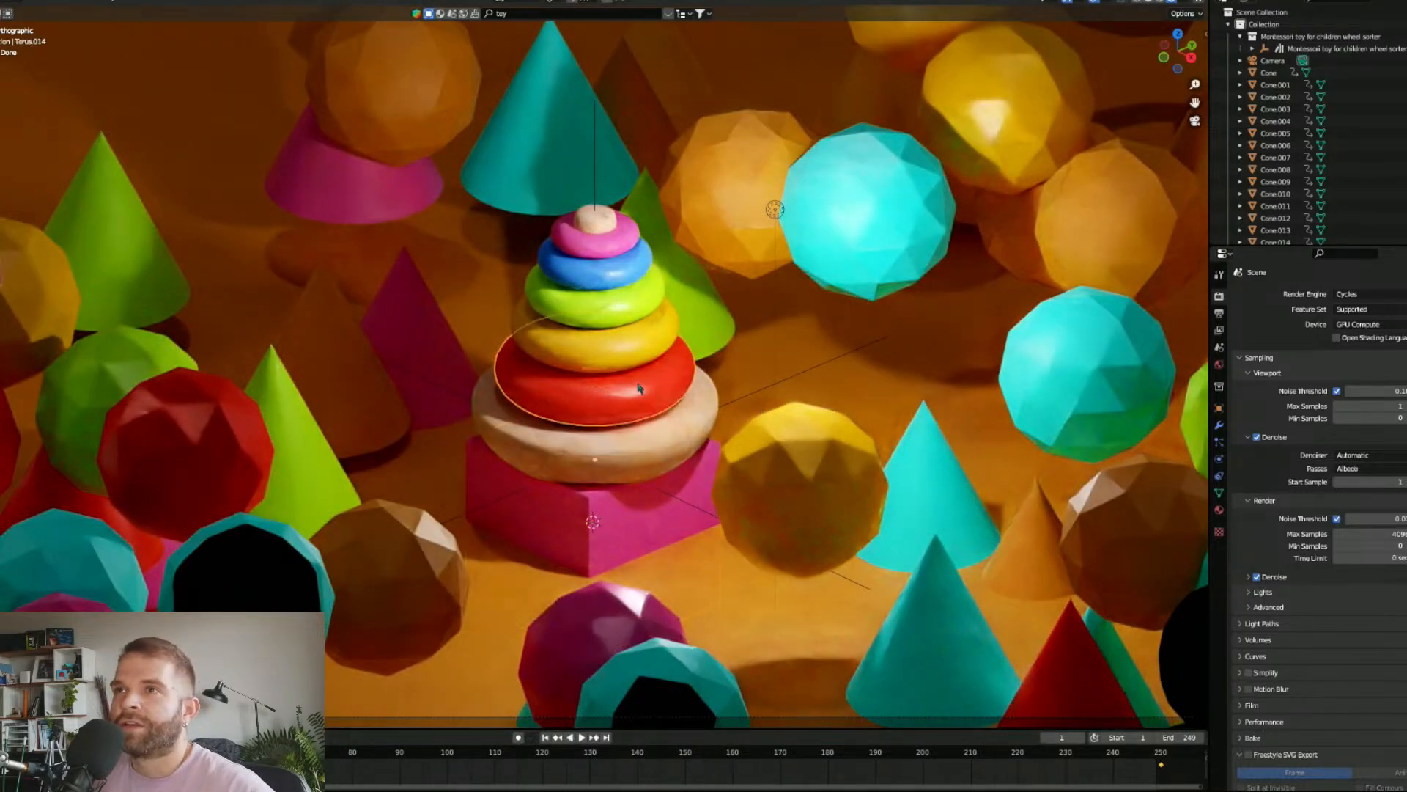
{"action": "left_click", "coordinate": [629, 356]}
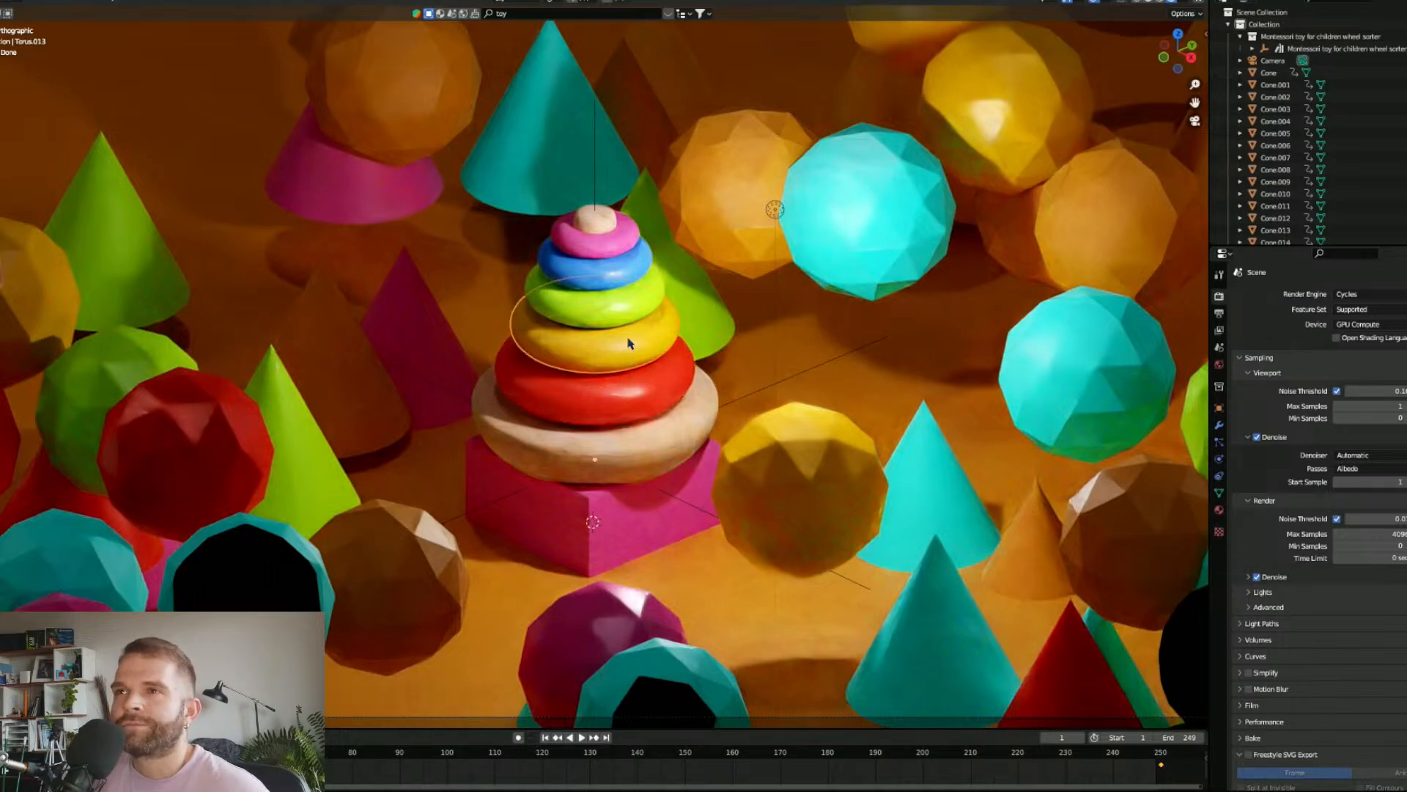
{"action": "left_click", "coordinate": [631, 294]}
{"action": "left_click", "coordinate": [629, 279]}
{"action": "left_click", "coordinate": [623, 246]}
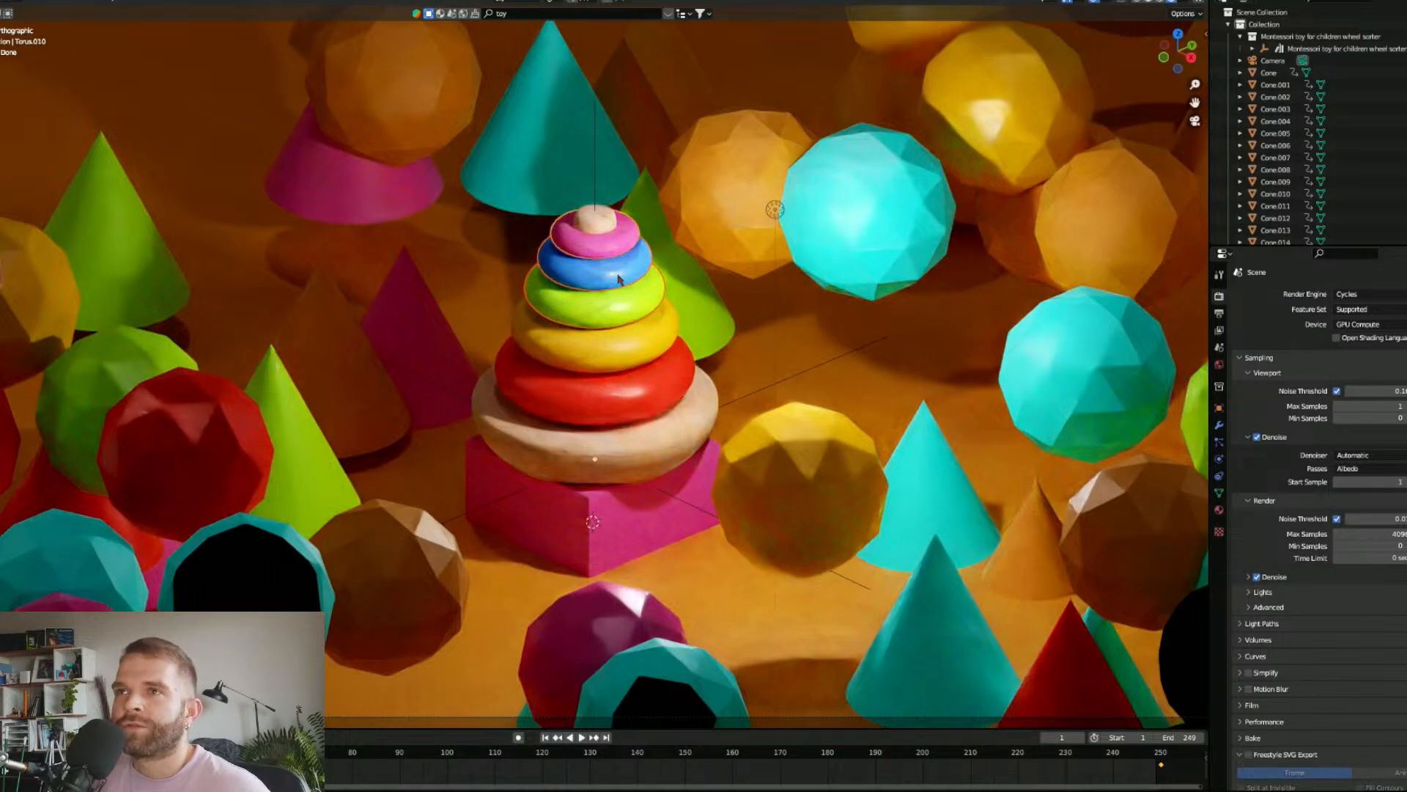
{"action": "left_click", "coordinate": [617, 277]}
{"action": "left_click", "coordinate": [620, 246]}
{"action": "left_click", "coordinate": [613, 272]}
{"action": "left_click", "coordinate": [614, 305], "text": "shift"}
{"action": "left_click", "coordinate": [614, 305], "text": "shift"}
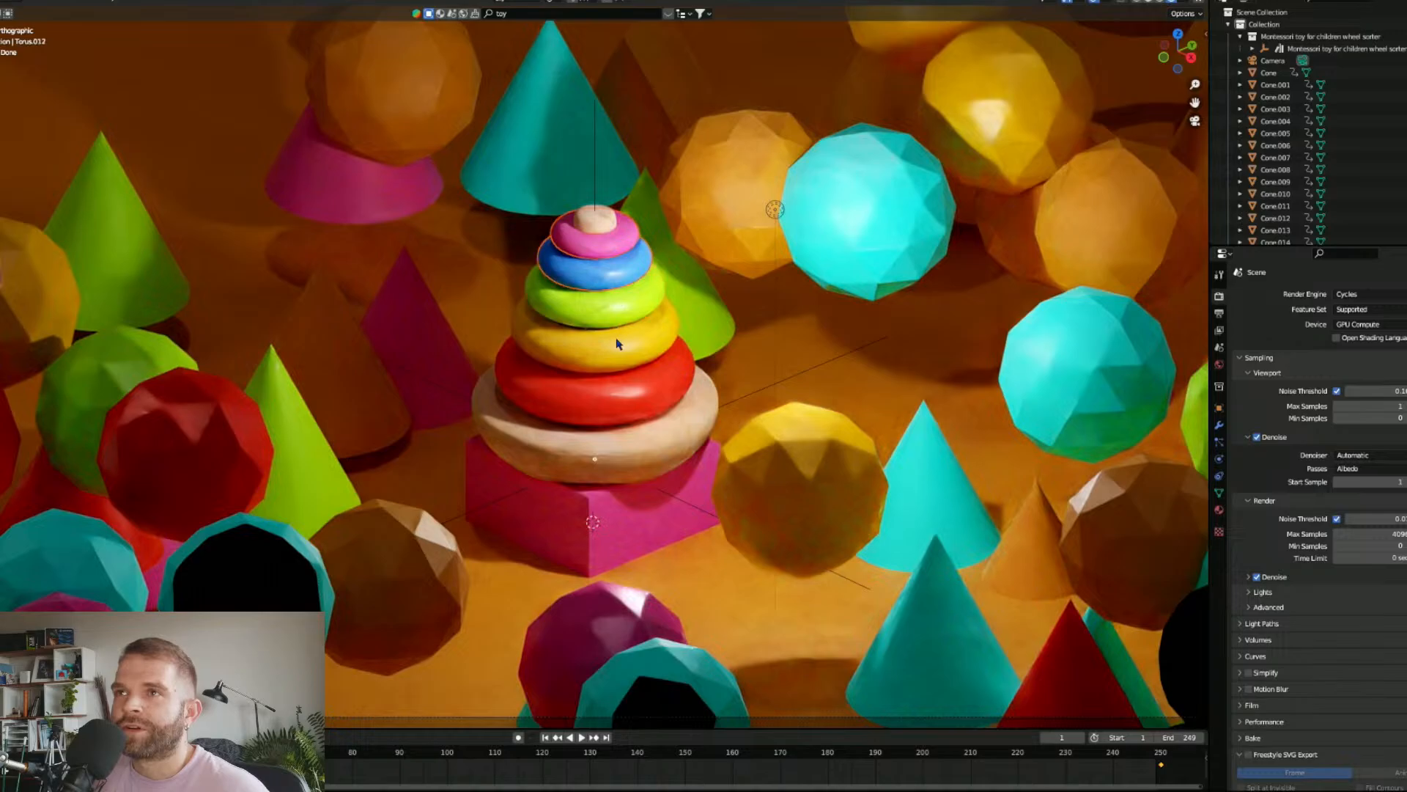
{"action": "left_click", "coordinate": [614, 308], "text": "shift"}
{"action": "left_click", "coordinate": [613, 341], "text": "shift"}
{"action": "left_click", "coordinate": [614, 392], "text": "shift"}
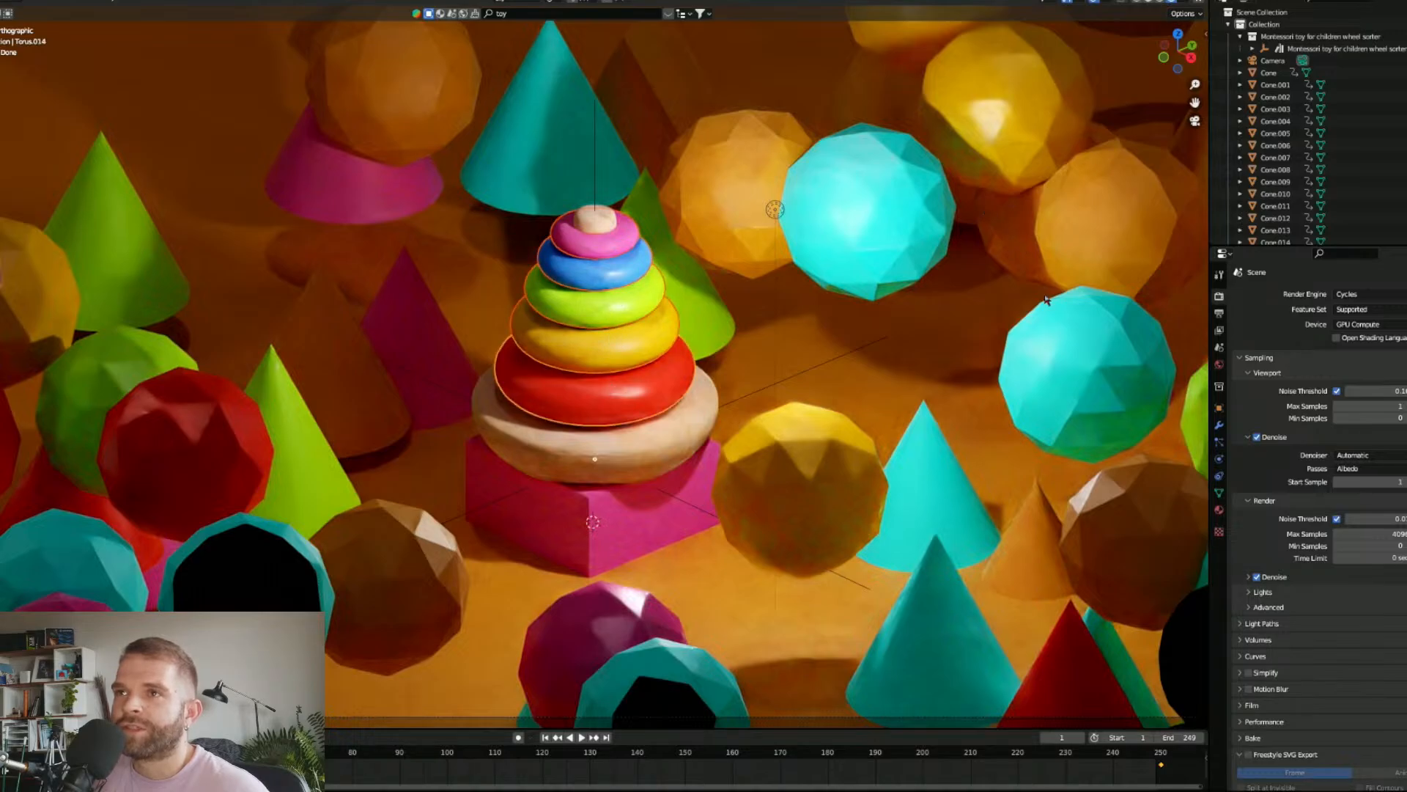
Step: Execute the assistant message "reverse the position of the first and last keyframe for the selected objects" on the selected rings
{"action": "key", "text": "n"}
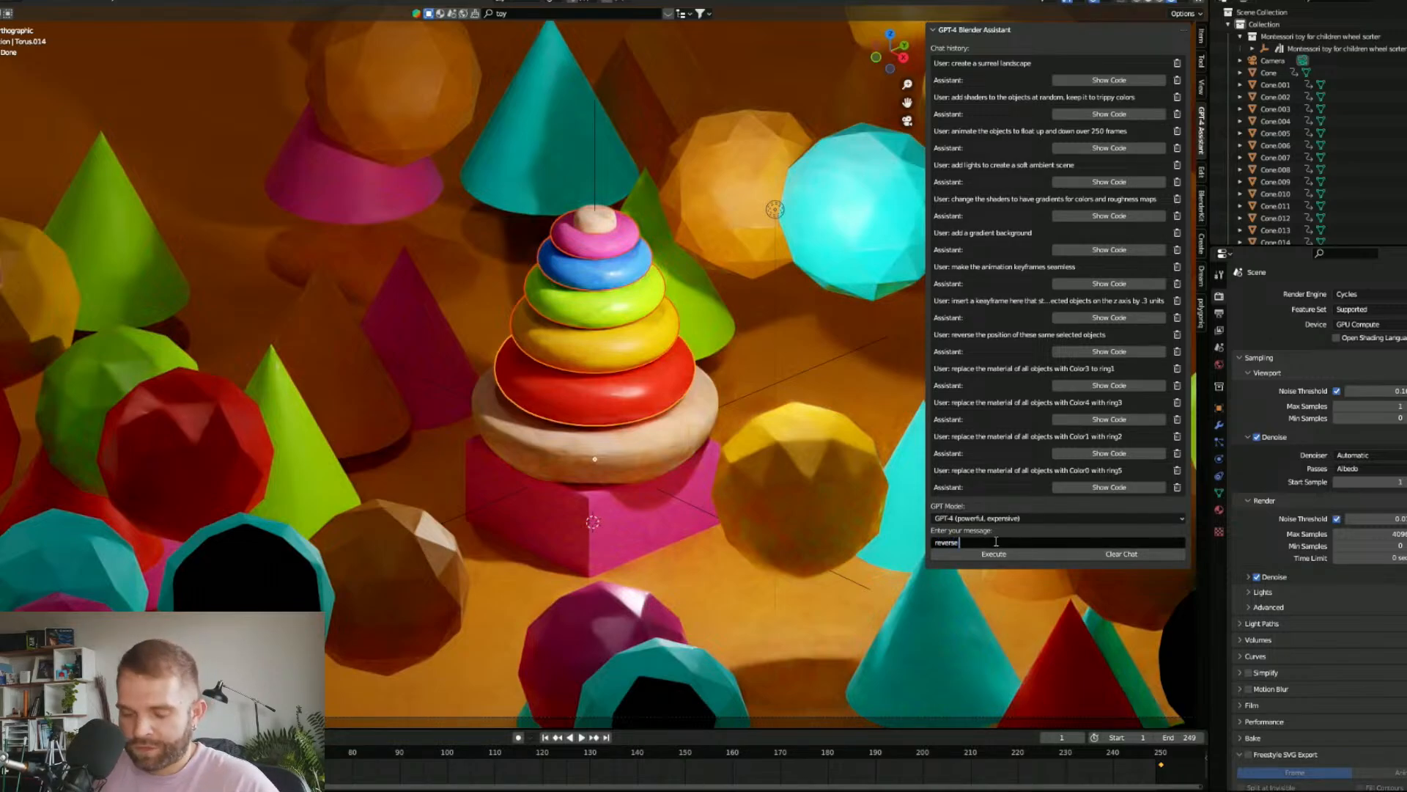
{"action": "type", "text": "position"}
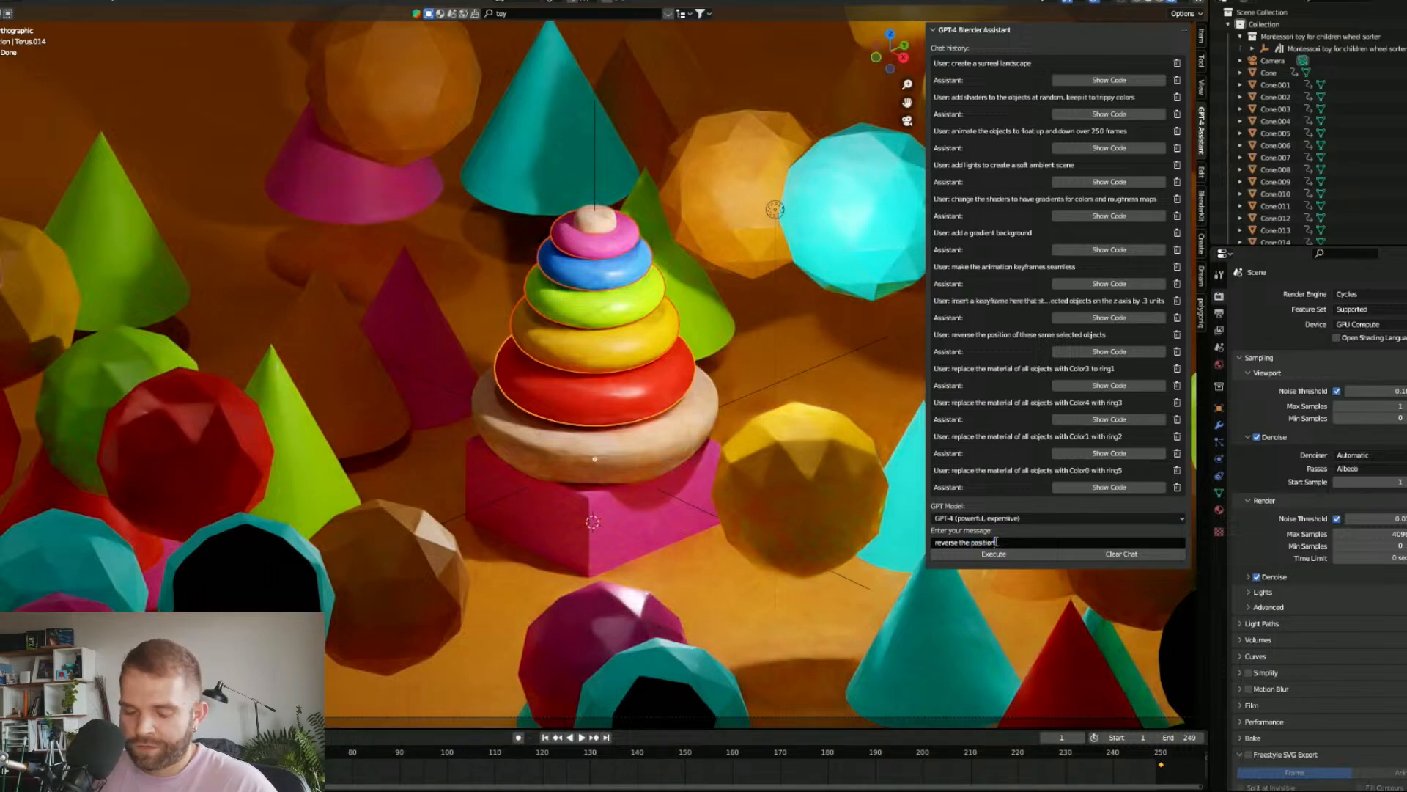
{"action": "type", "text": " of the first"}
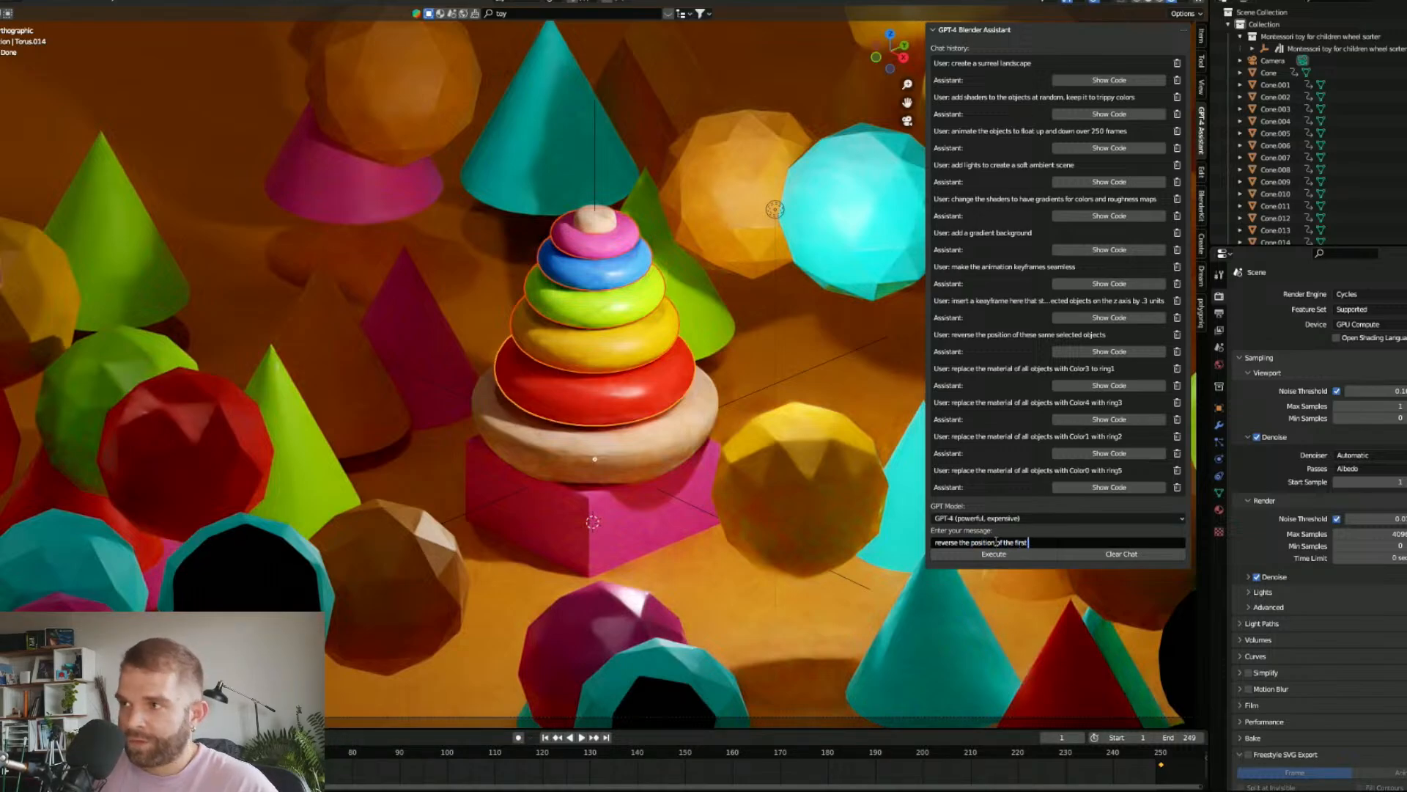
{"action": "type", "text": " and last k"}
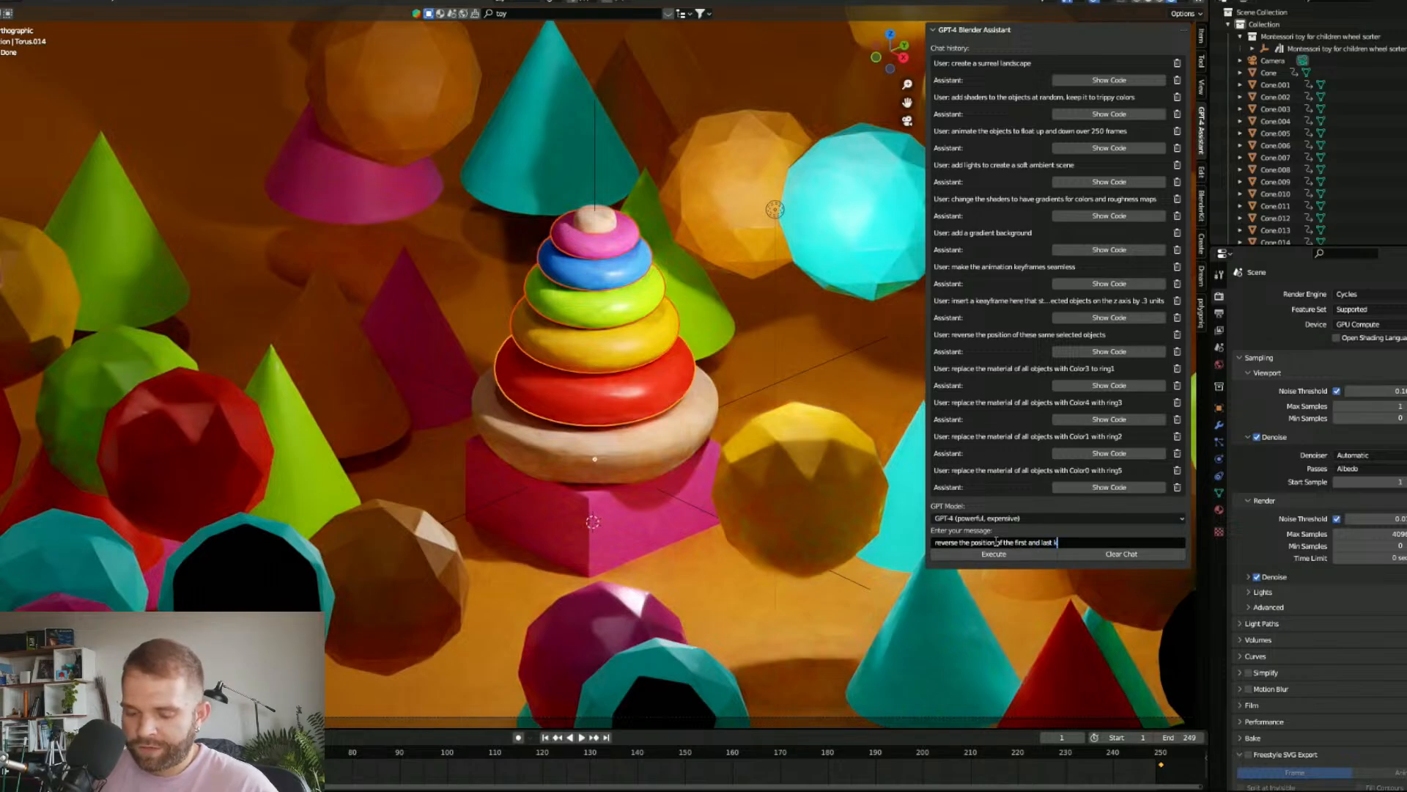
{"action": "type", "text": "eyframe"}
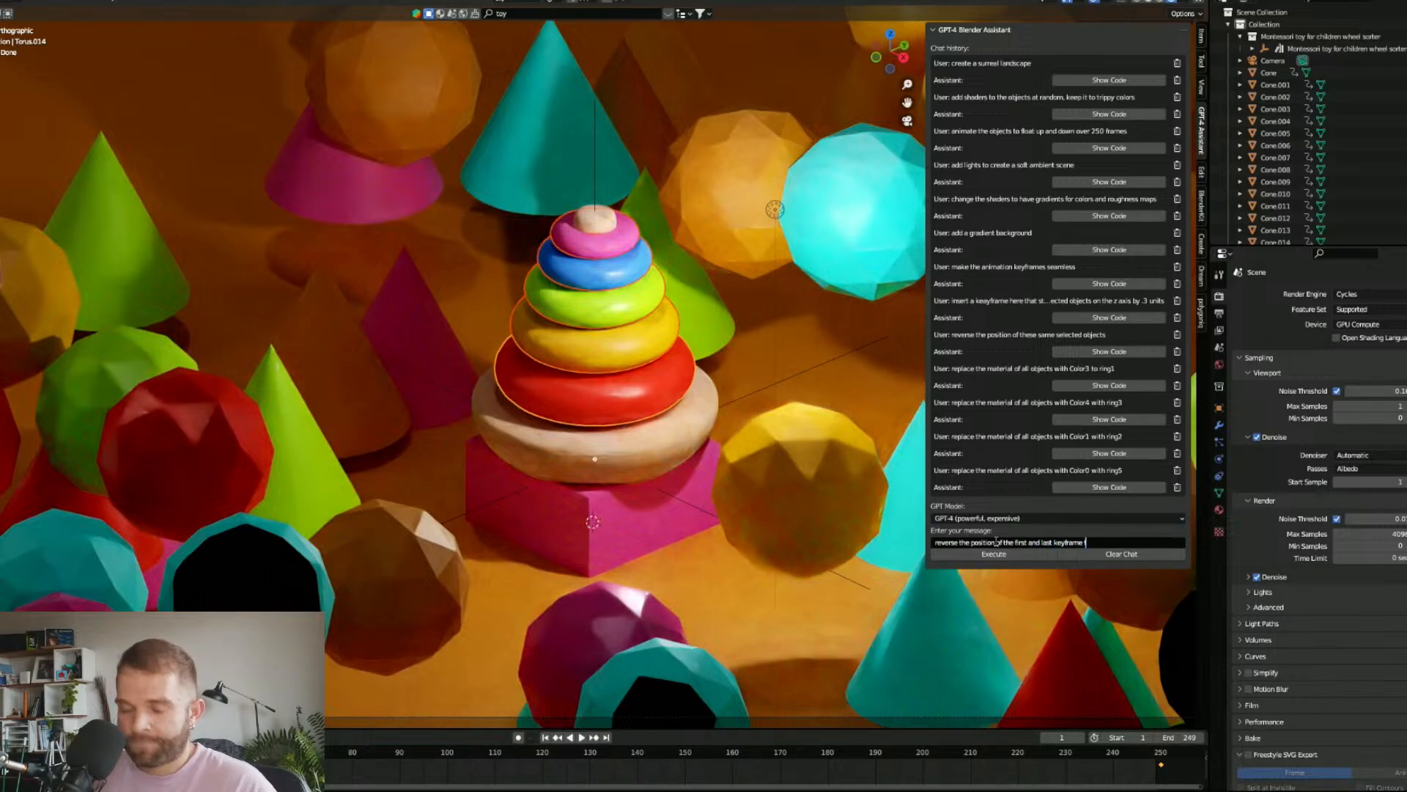
{"action": "type", "text": " for the selected objects"}
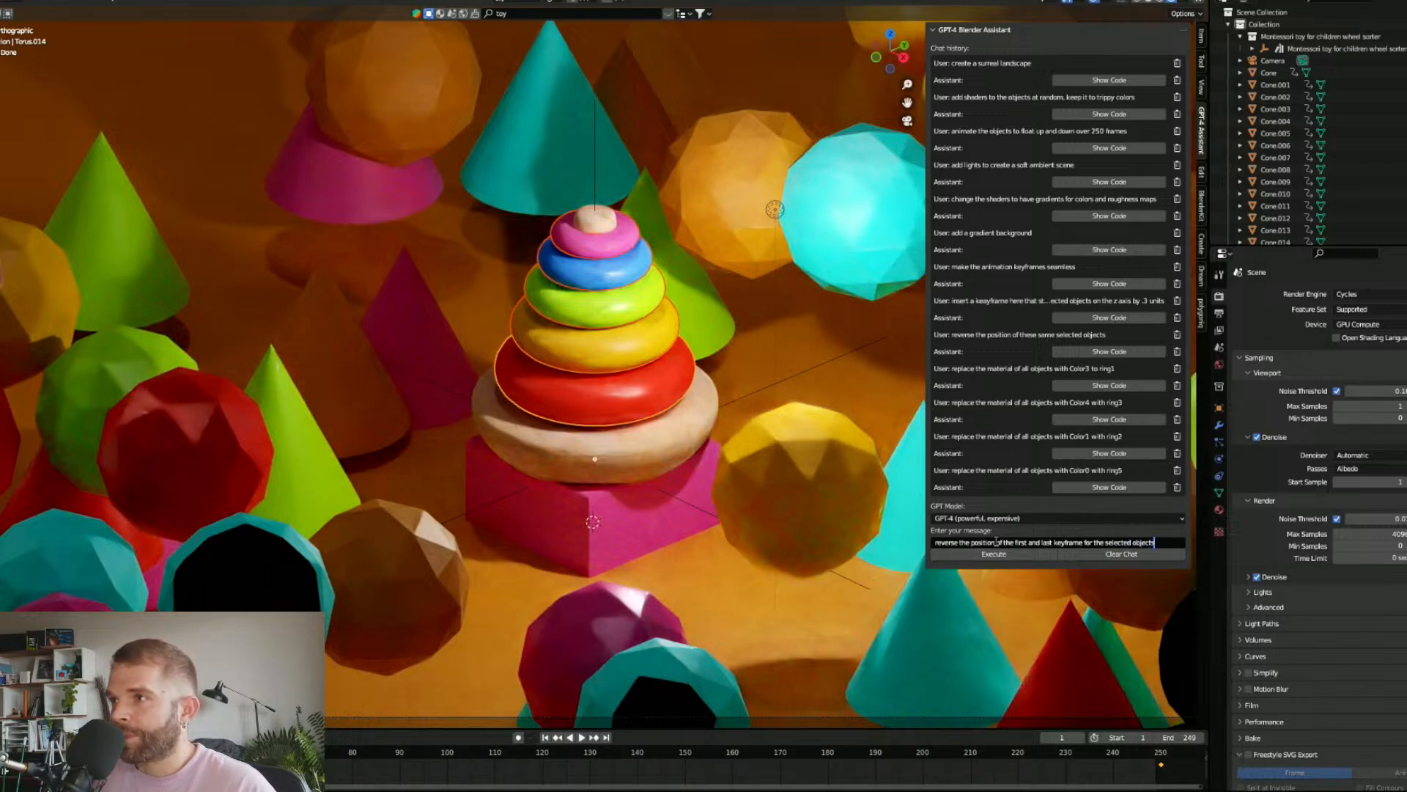
{"action": "left_click", "coordinate": [1008, 554]}
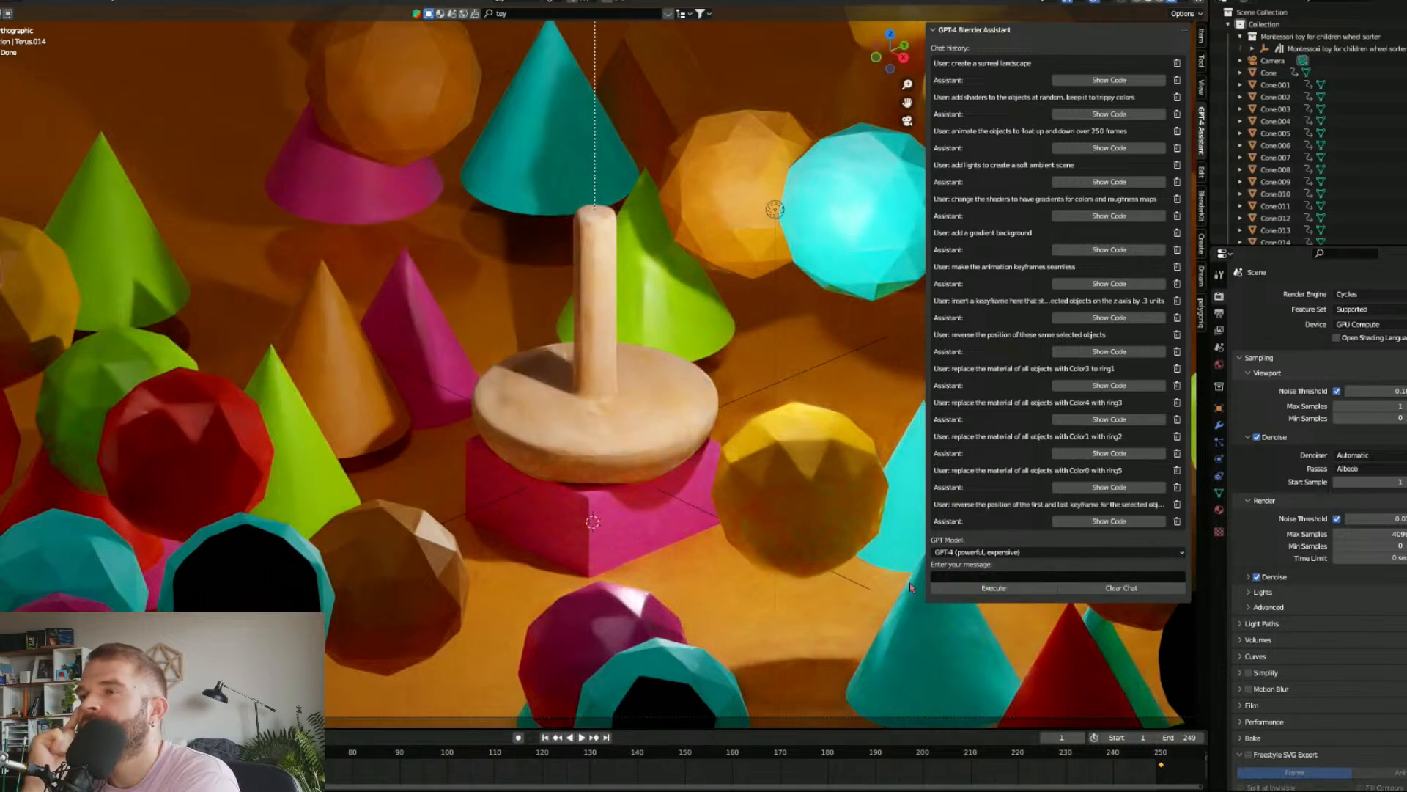
Step: Play the animation to check the rings' reversed motion, then stop it
{"action": "left_click", "coordinate": [582, 738]}
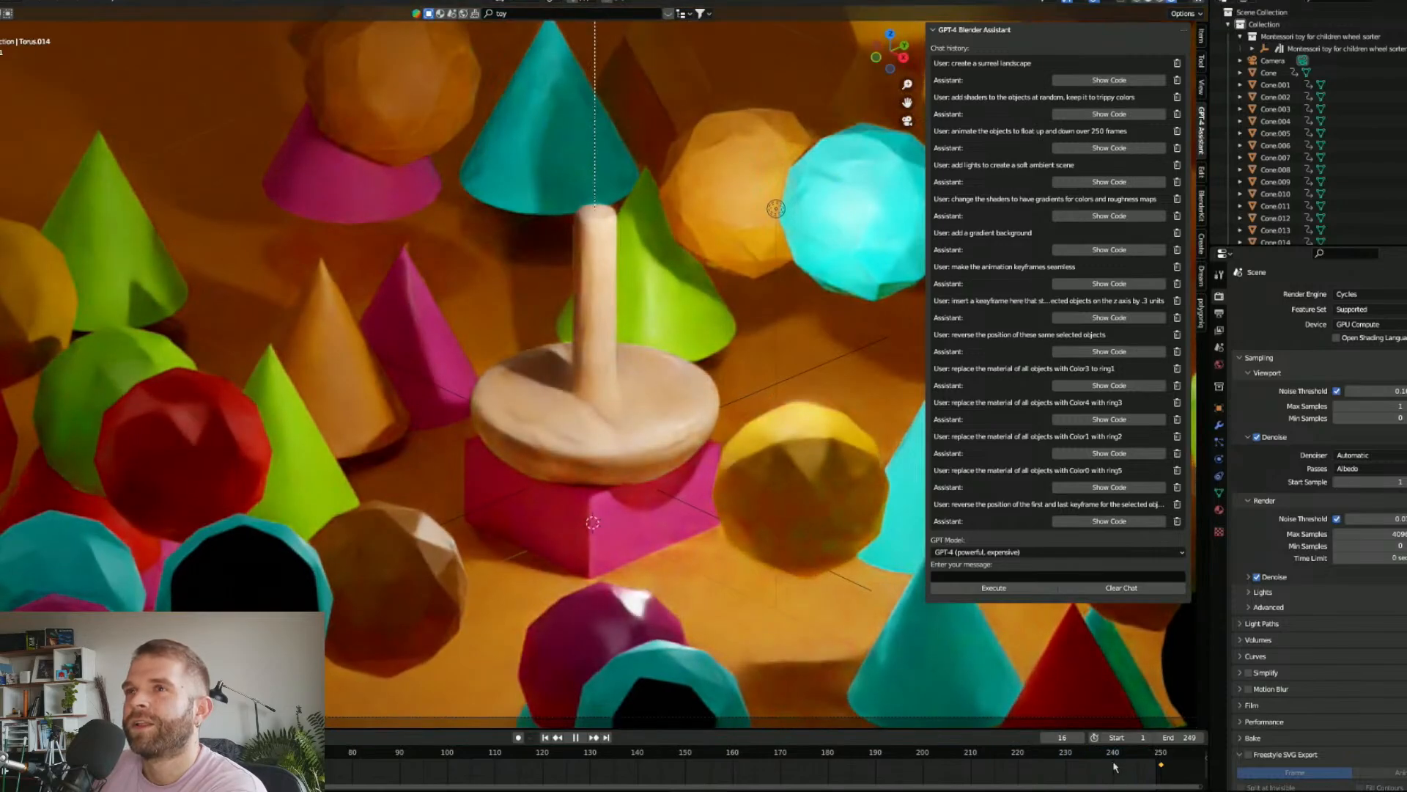
{"action": "left_click", "coordinate": [1137, 757]}
{"action": "key", "text": "space"}
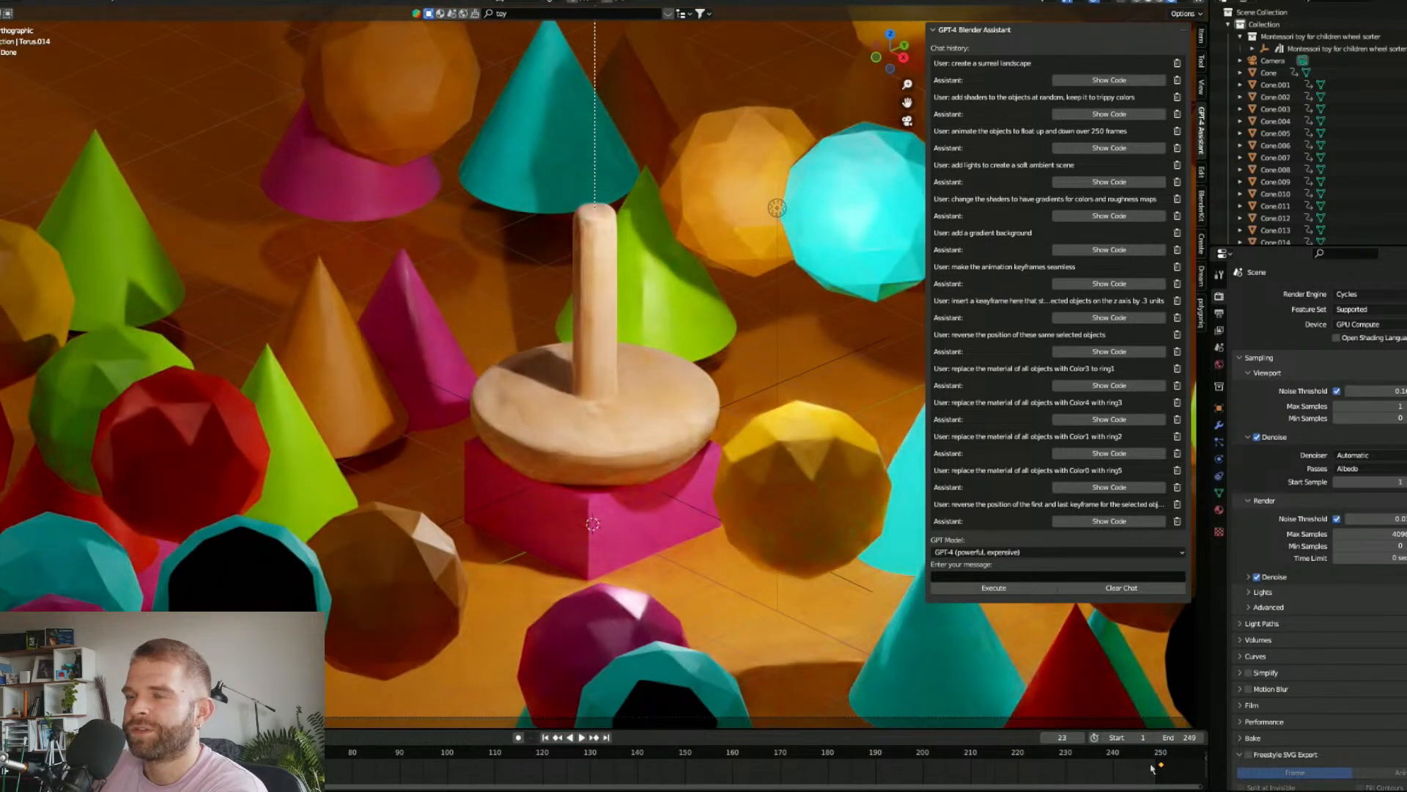
Step: Try the rings' last keyframe at about frame 75 and about frame 50, previewing the animation at each position
{"action": "left_click_drag", "start_coordinate": [1162, 770], "coordinate": [331, 774]}
{"action": "key", "text": "space"}
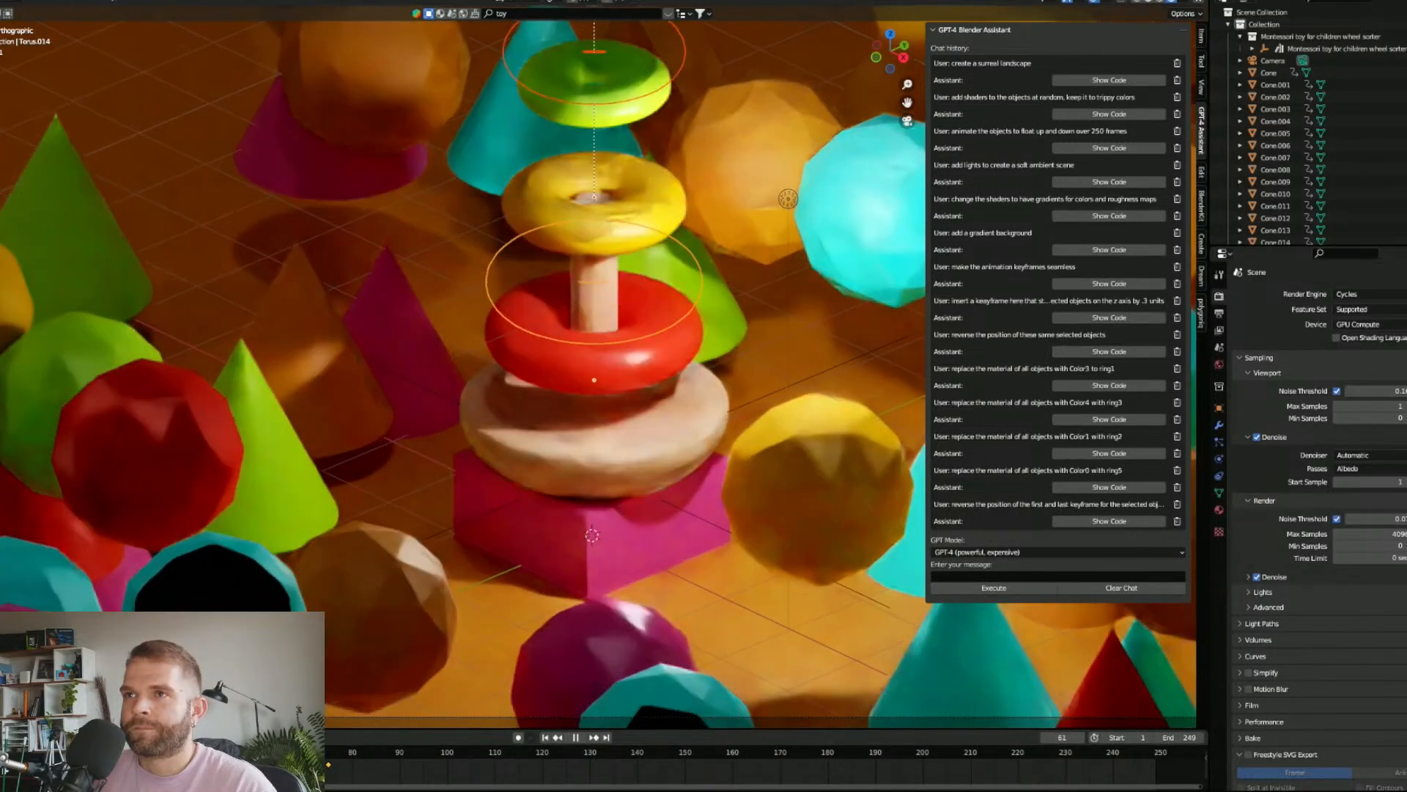
{"action": "key", "text": "Escape"}
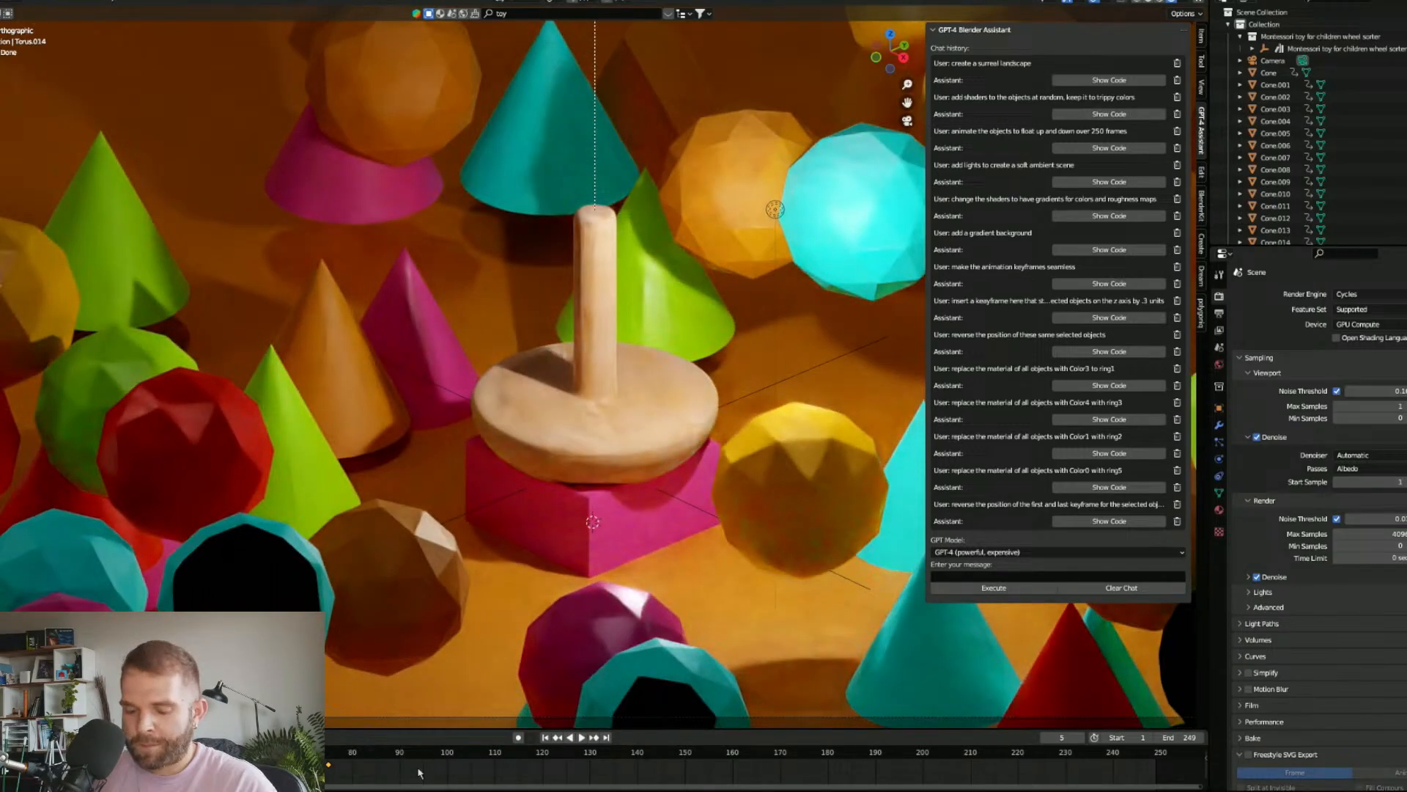
{"action": "left_click_drag", "start_coordinate": [328, 765], "coordinate": [213, 771]}
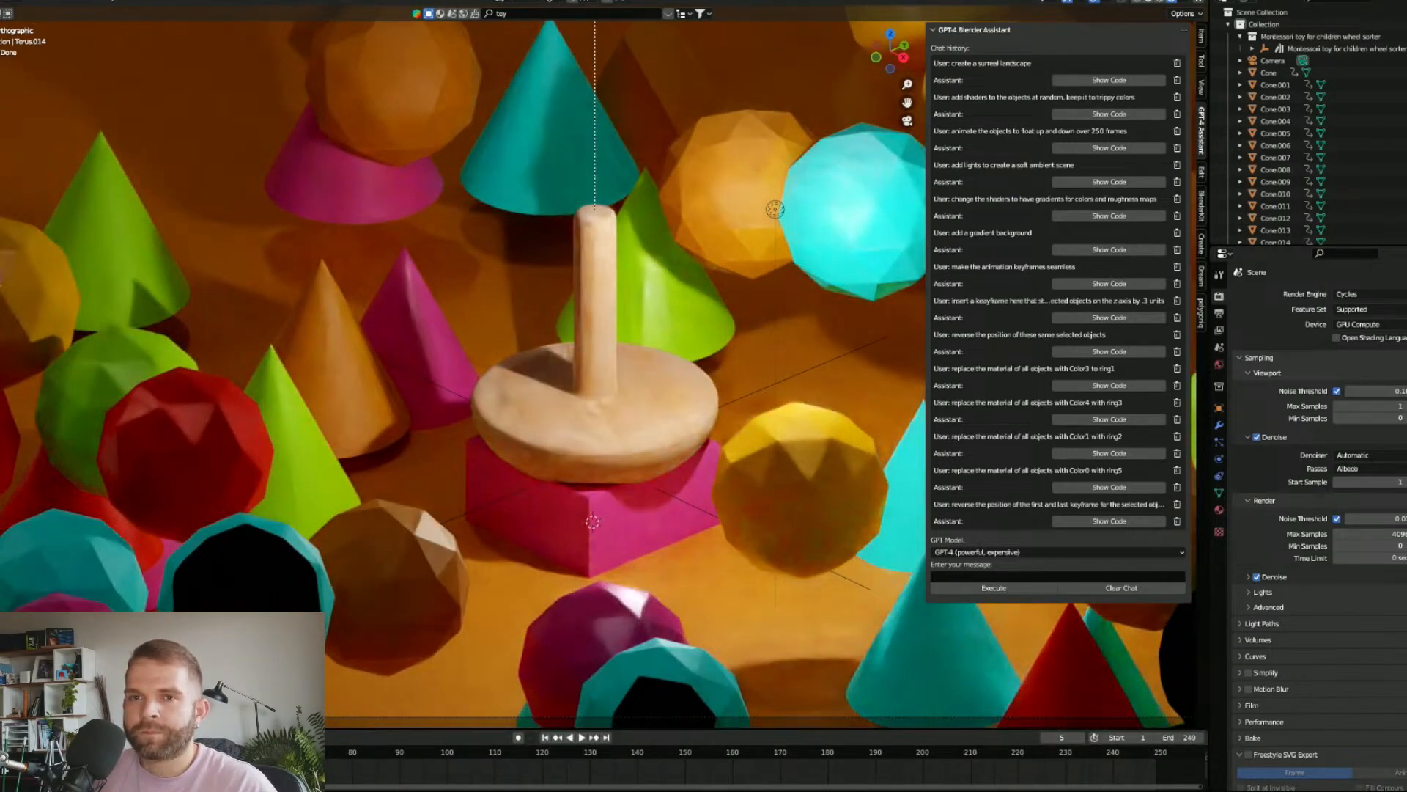
{"action": "left_click", "coordinate": [582, 737]}
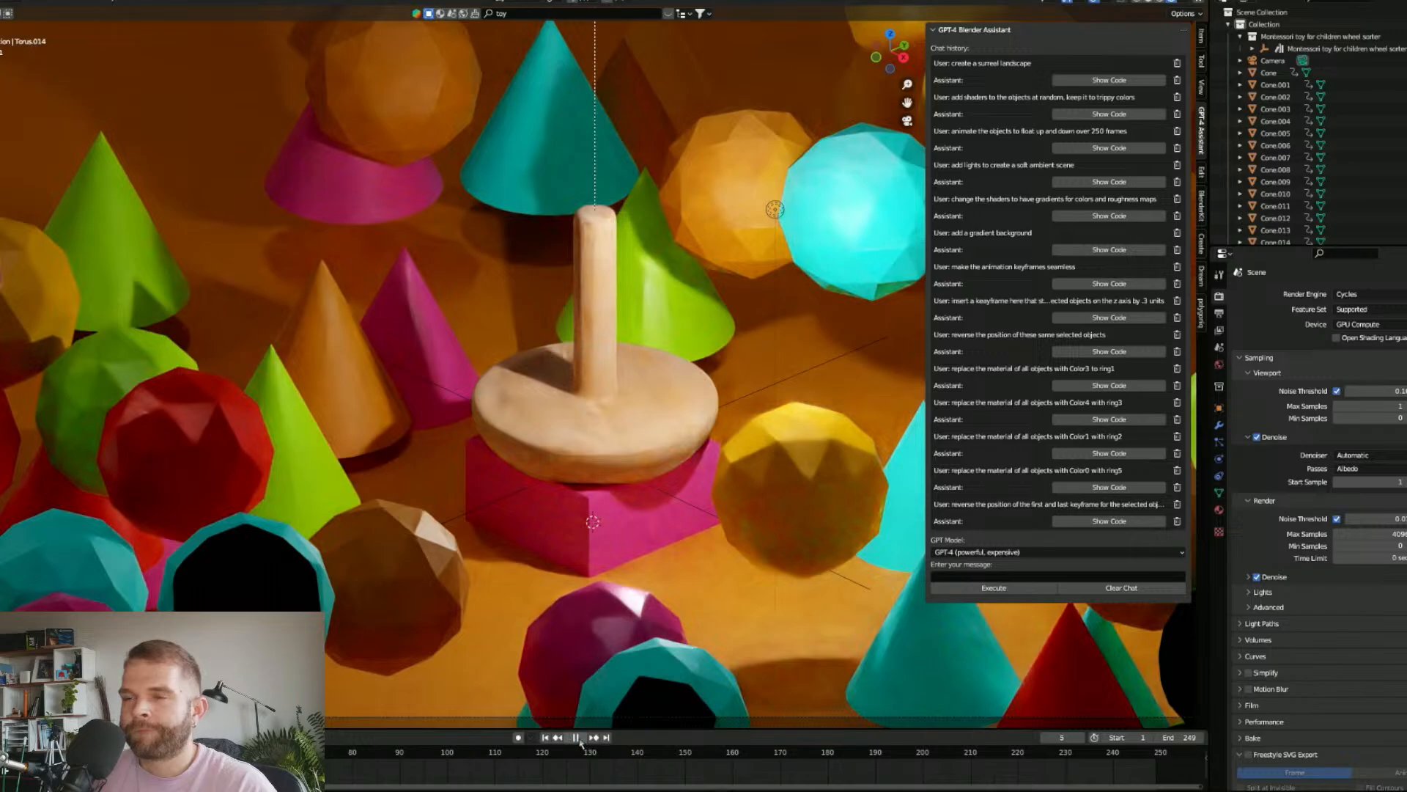
{"action": "left_click", "coordinate": [577, 737]}
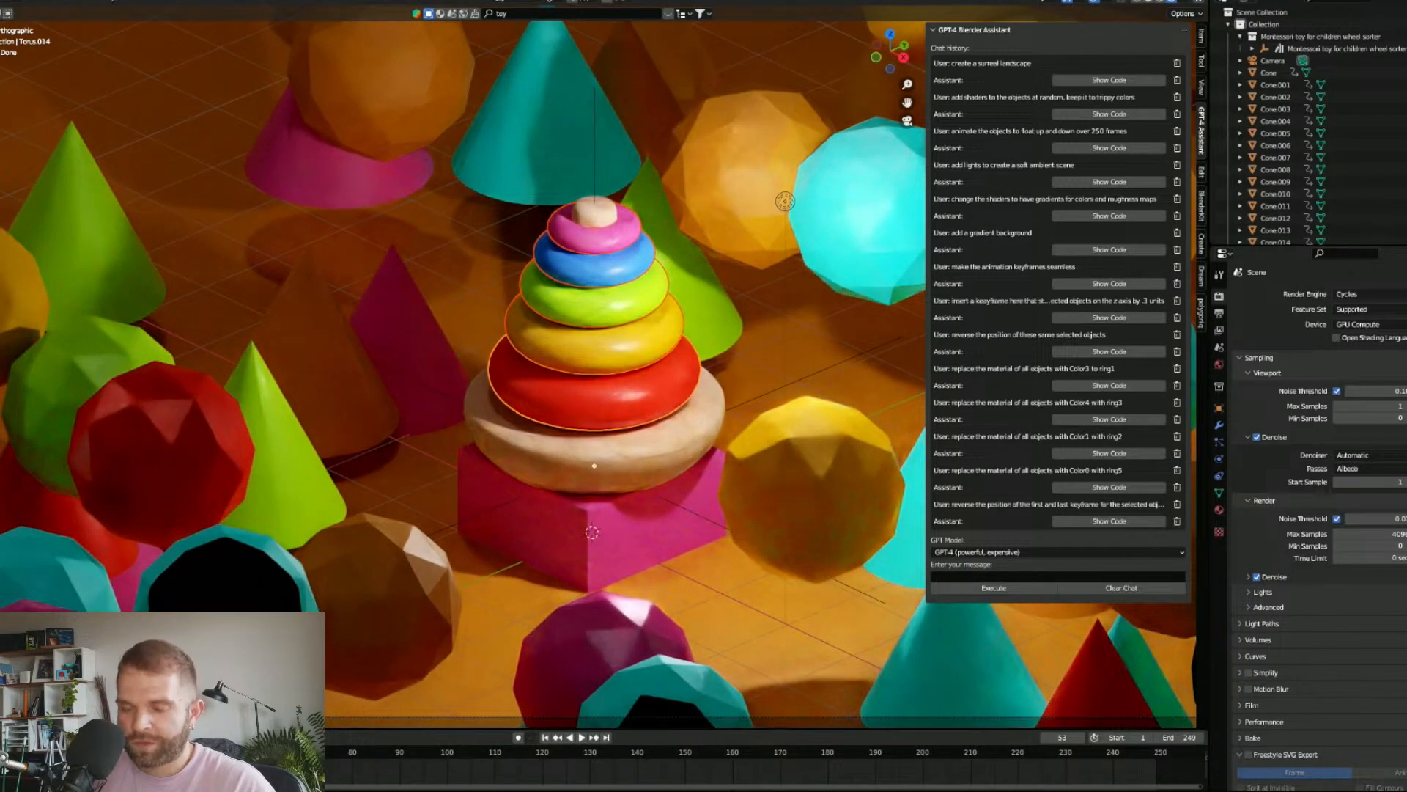
Step: Move the rings' last keyframe to frame 100 and play the animation from the start
{"action": "key", "text": "g"}
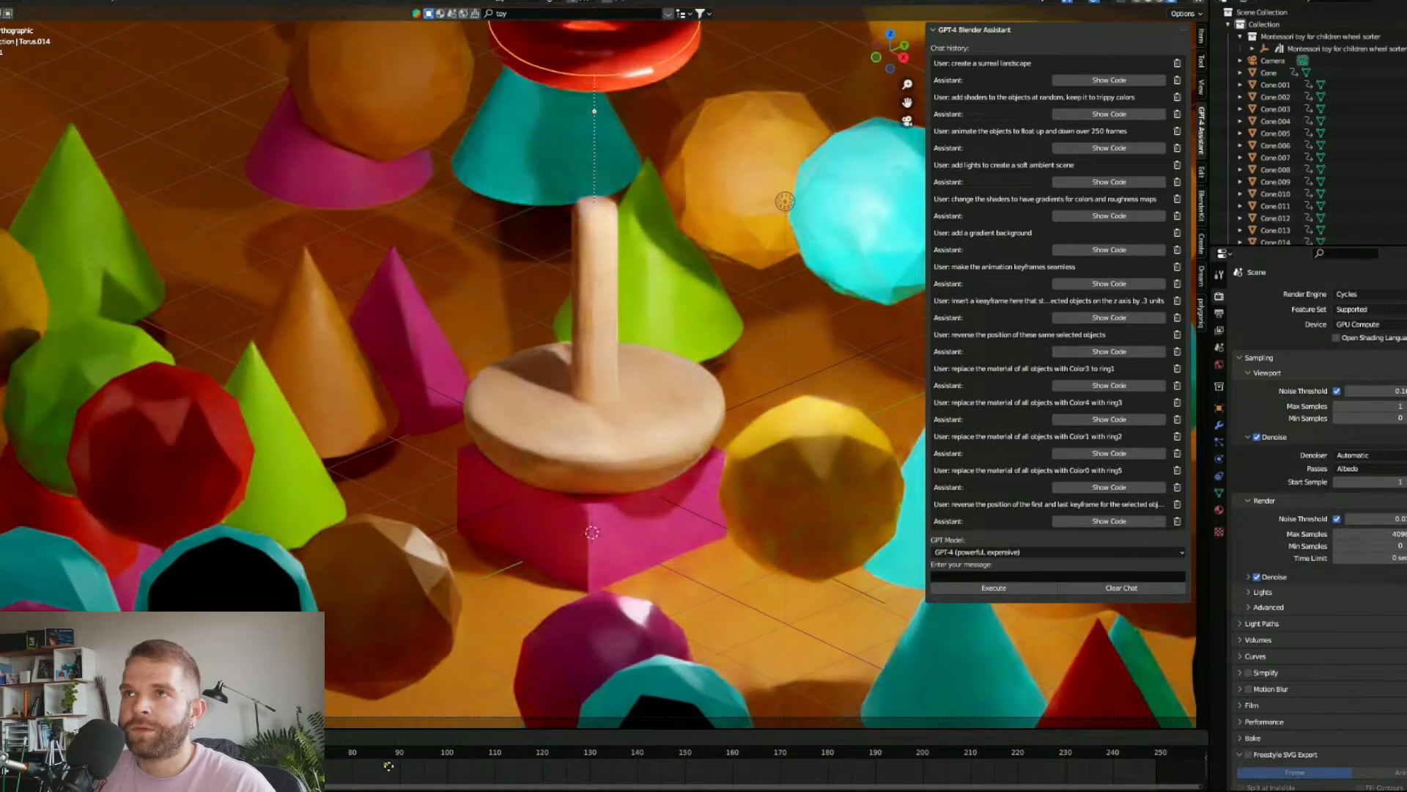
{"action": "left_click", "coordinate": [448, 766]}
{"action": "left_click_drag", "start_coordinate": [225, 752], "coordinate": [0, 752]}
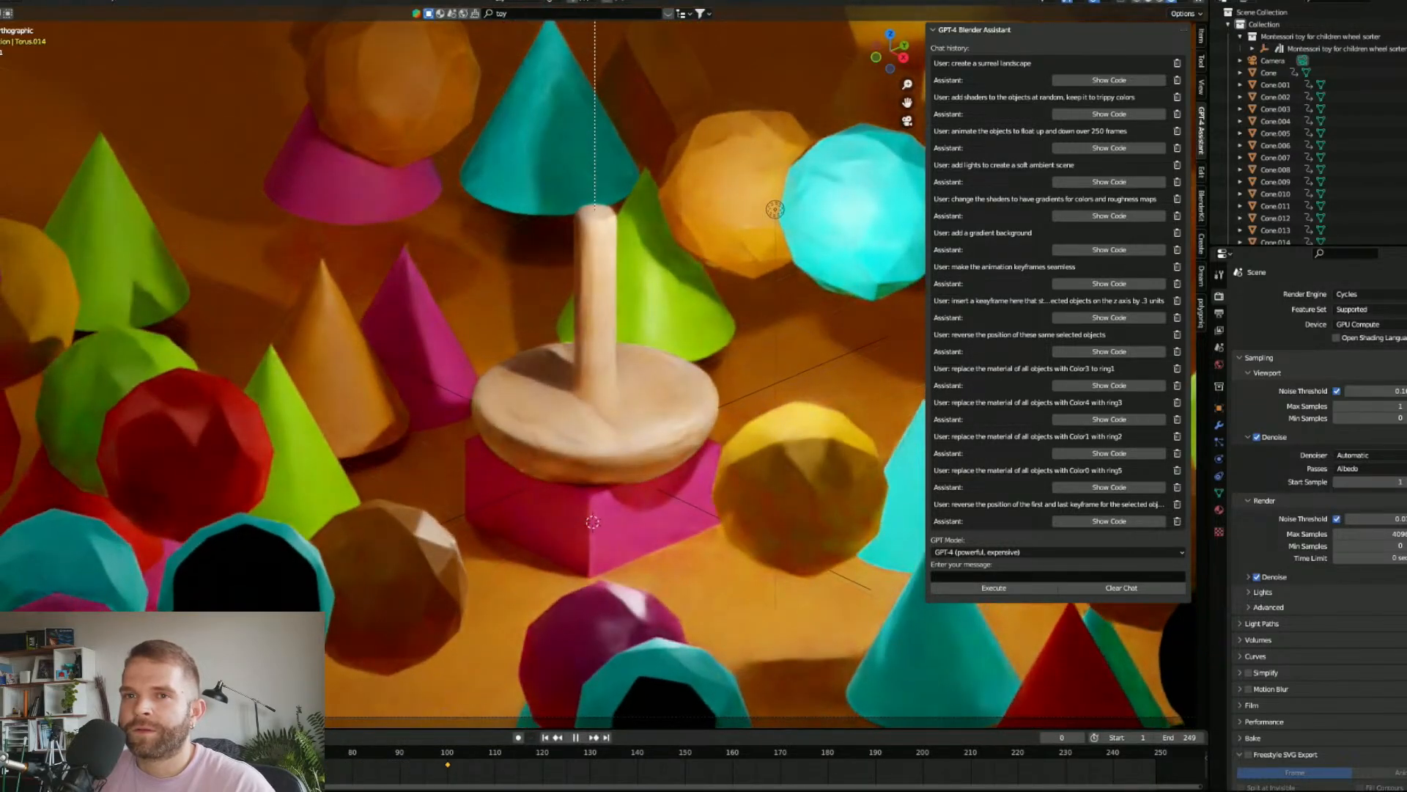
{"action": "key", "text": "space"}
{"action": "left_click", "coordinate": [581, 739]}
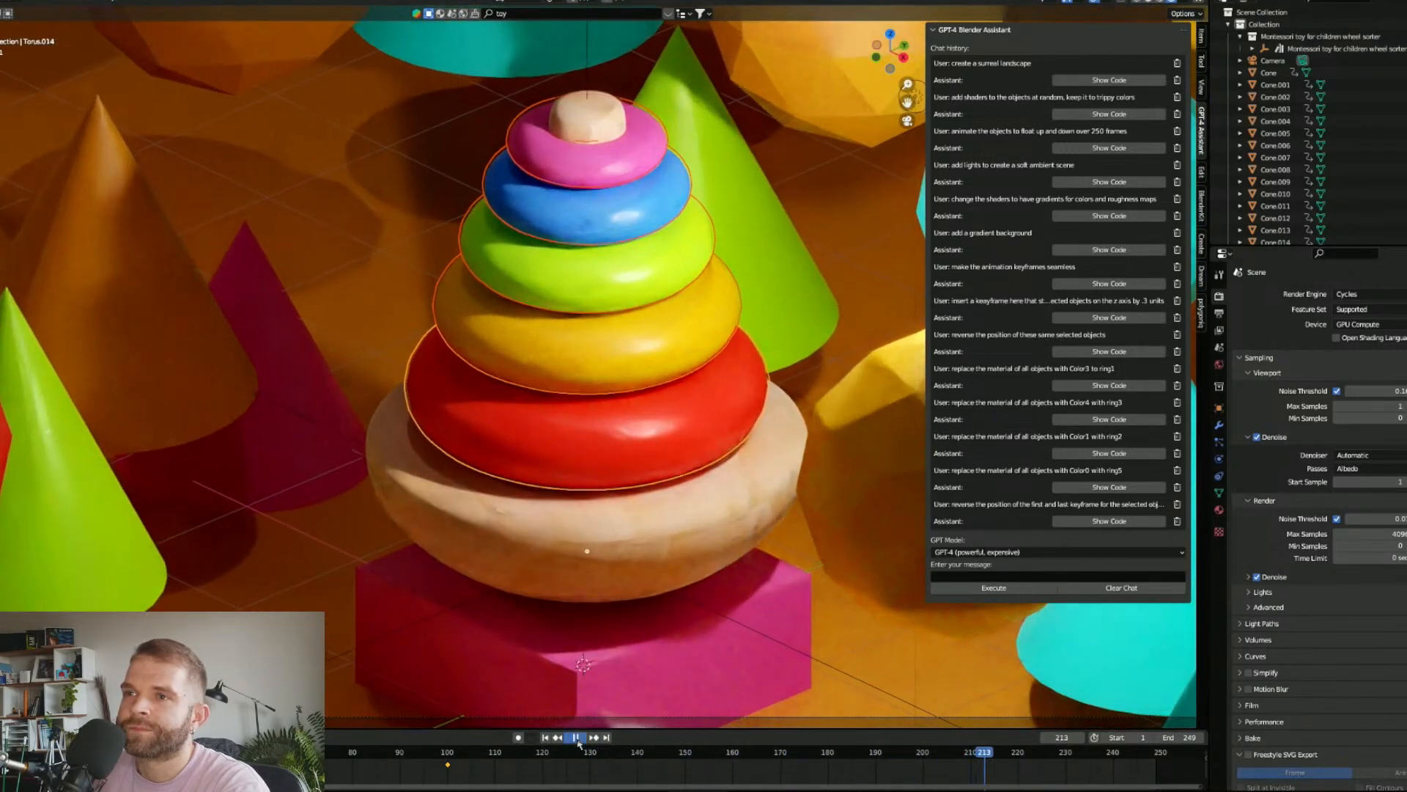
{"action": "key", "text": "space"}
Step: Scrub back through the timeline to review the rings' drop and stop playback at frame 34
{"action": "left_click_drag", "start_coordinate": [1000, 755], "coordinate": [438, 720]}
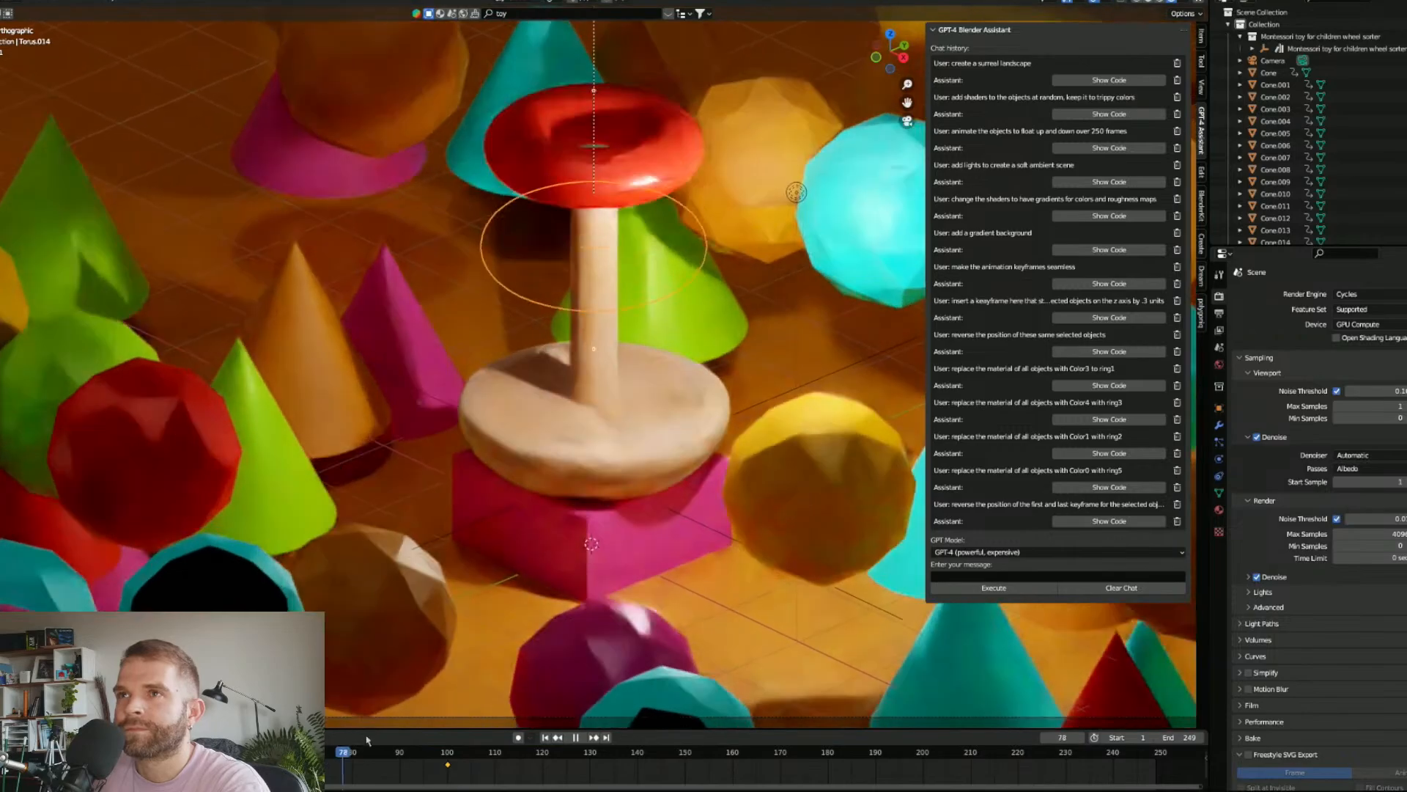
{"action": "left_click_drag", "start_coordinate": [366, 740], "coordinate": [134, 722]}
{"action": "scroll", "coordinate": [286, 160], "scroll_direction": "down", "scroll_amount": 1}
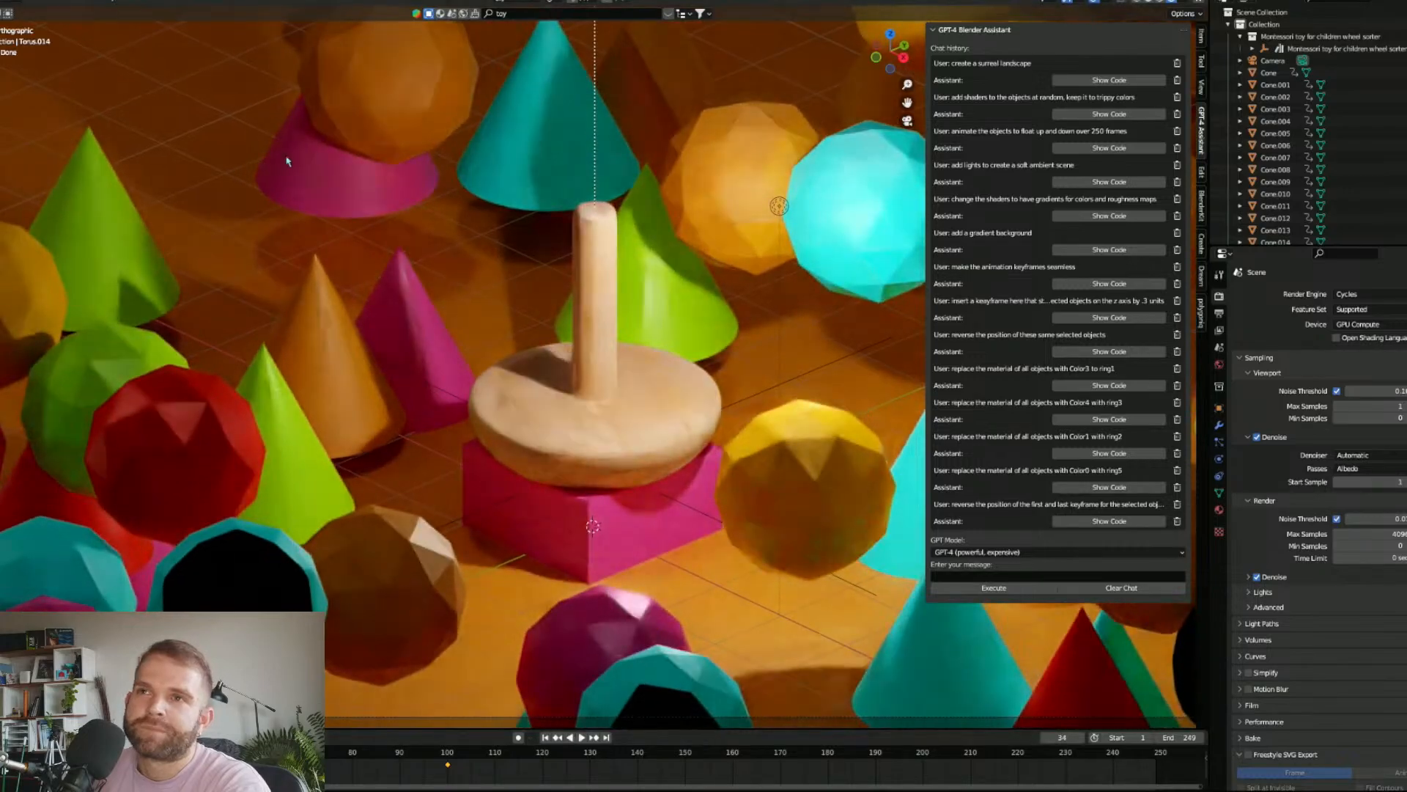
Step: Select the scene camera and expand the sensor and viewport display settings in its camera data properties
{"action": "scroll", "coordinate": [226, 333], "scroll_direction": "down", "scroll_amount": 3}
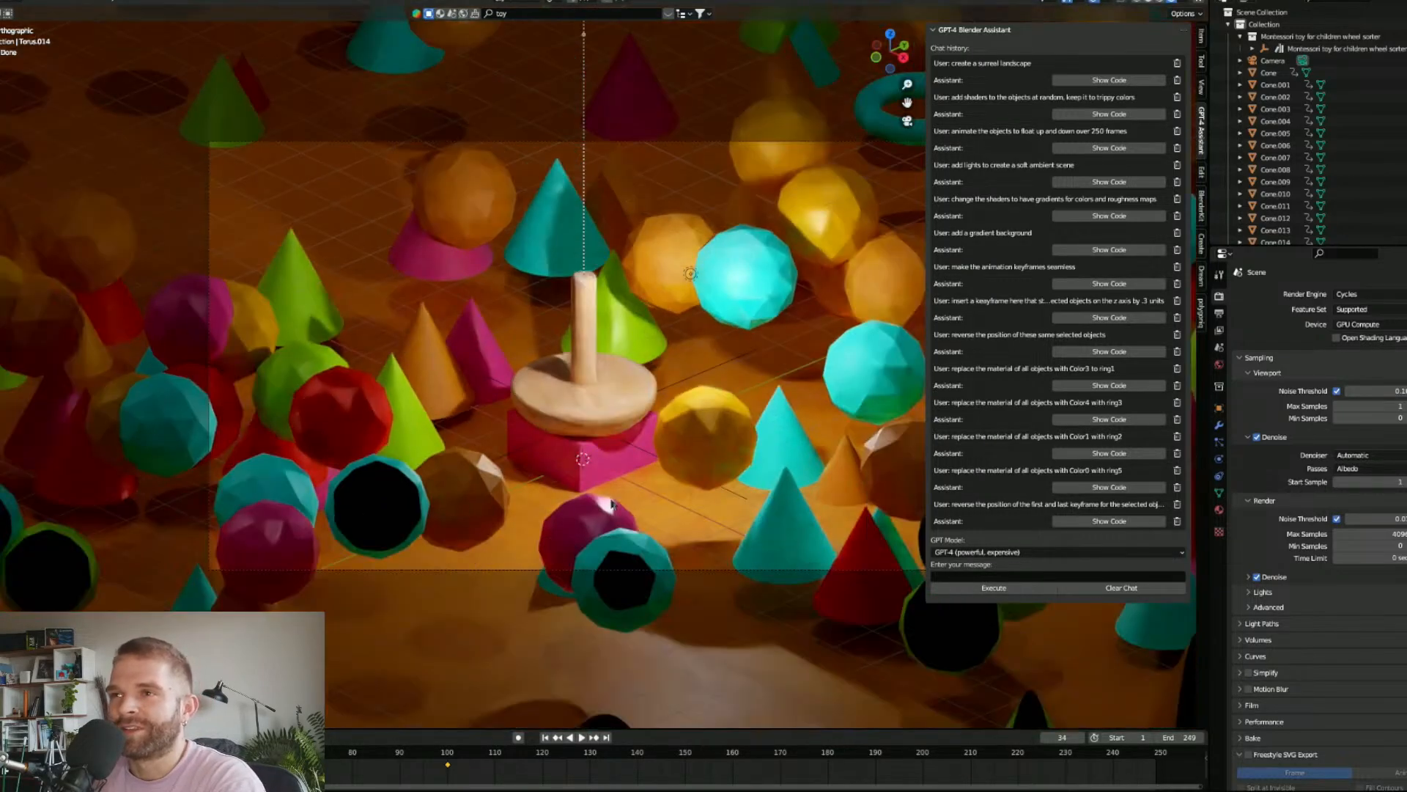
{"action": "left_click", "coordinate": [207, 174]}
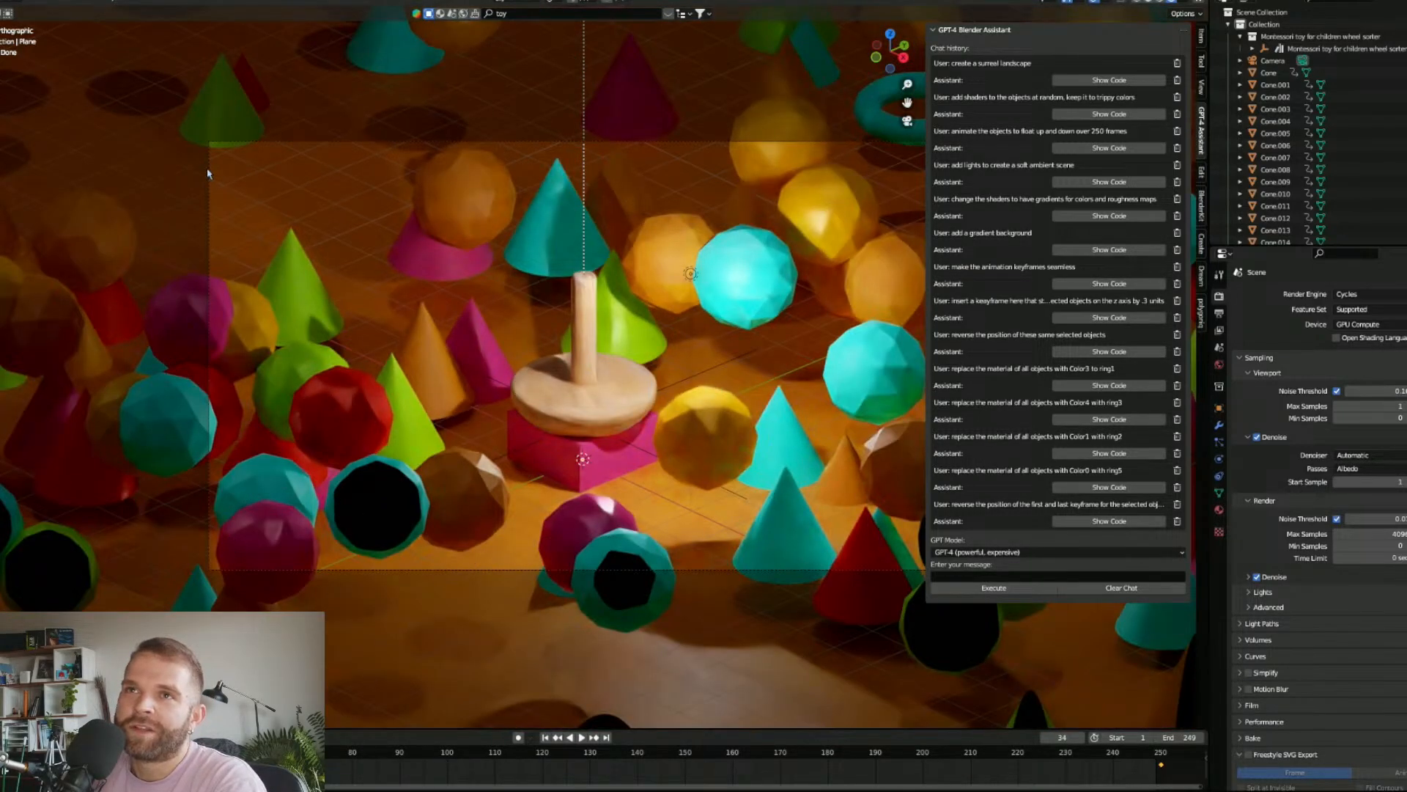
{"action": "left_click", "coordinate": [209, 172]}
{"action": "left_click", "coordinate": [210, 166]}
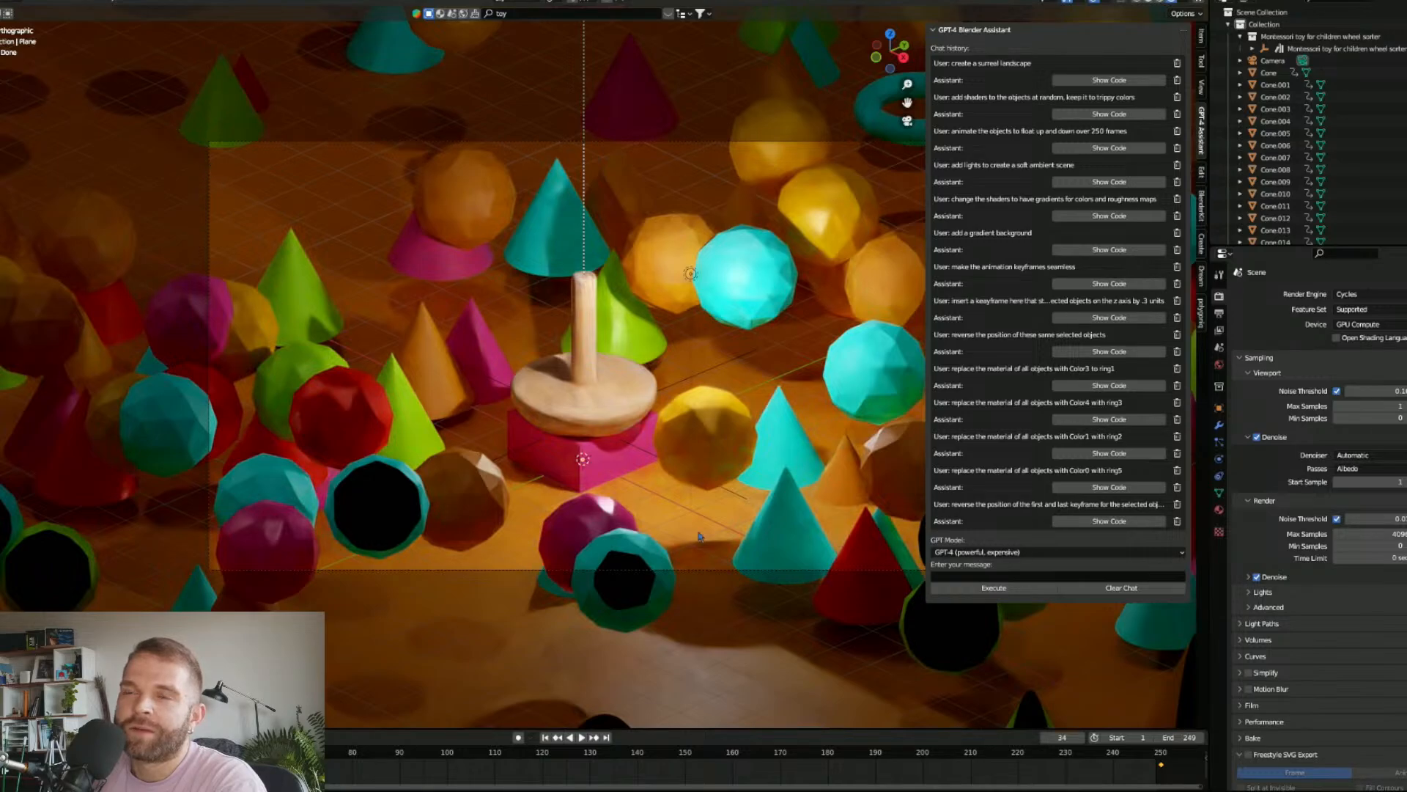
{"action": "left_click", "coordinate": [1273, 60]}
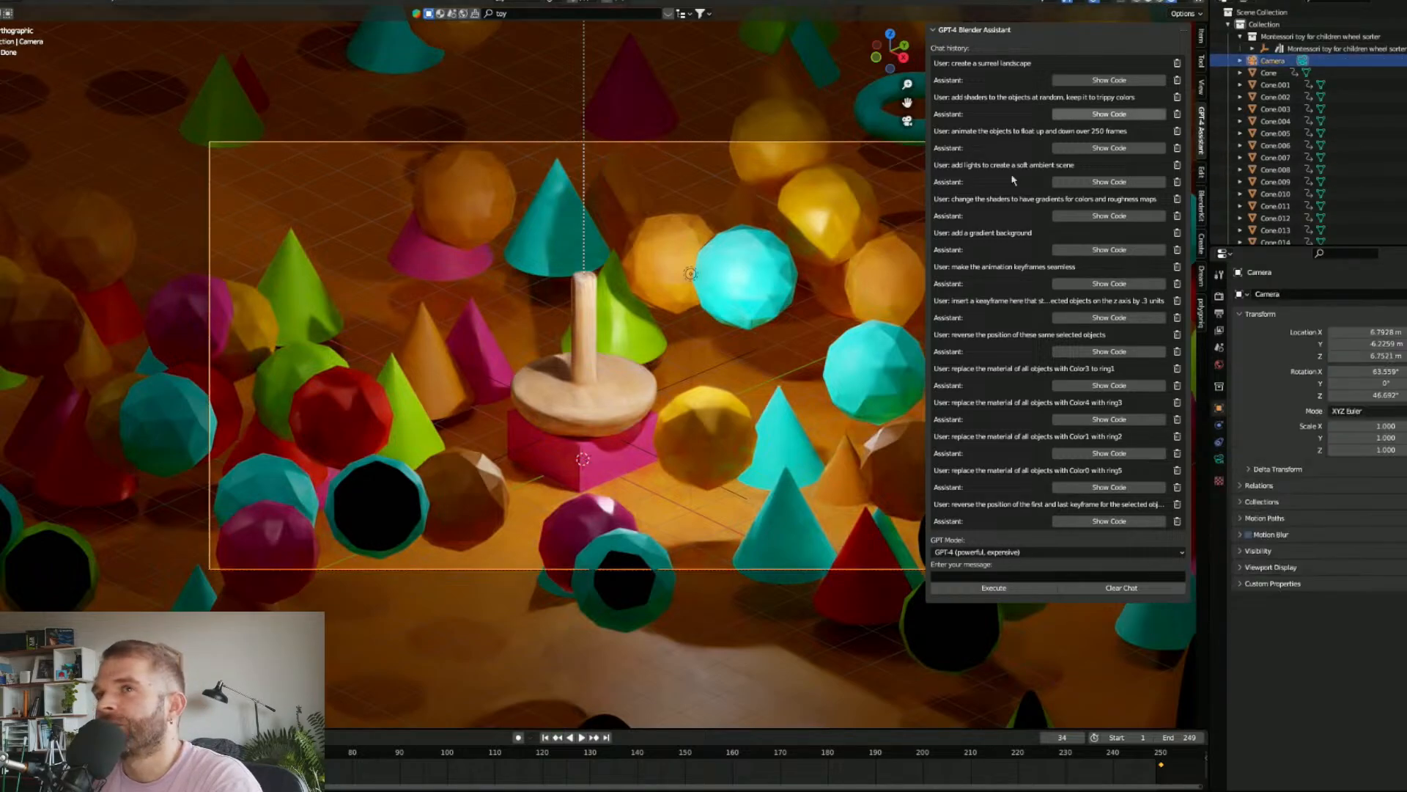
{"action": "left_click", "coordinate": [1218, 459]}
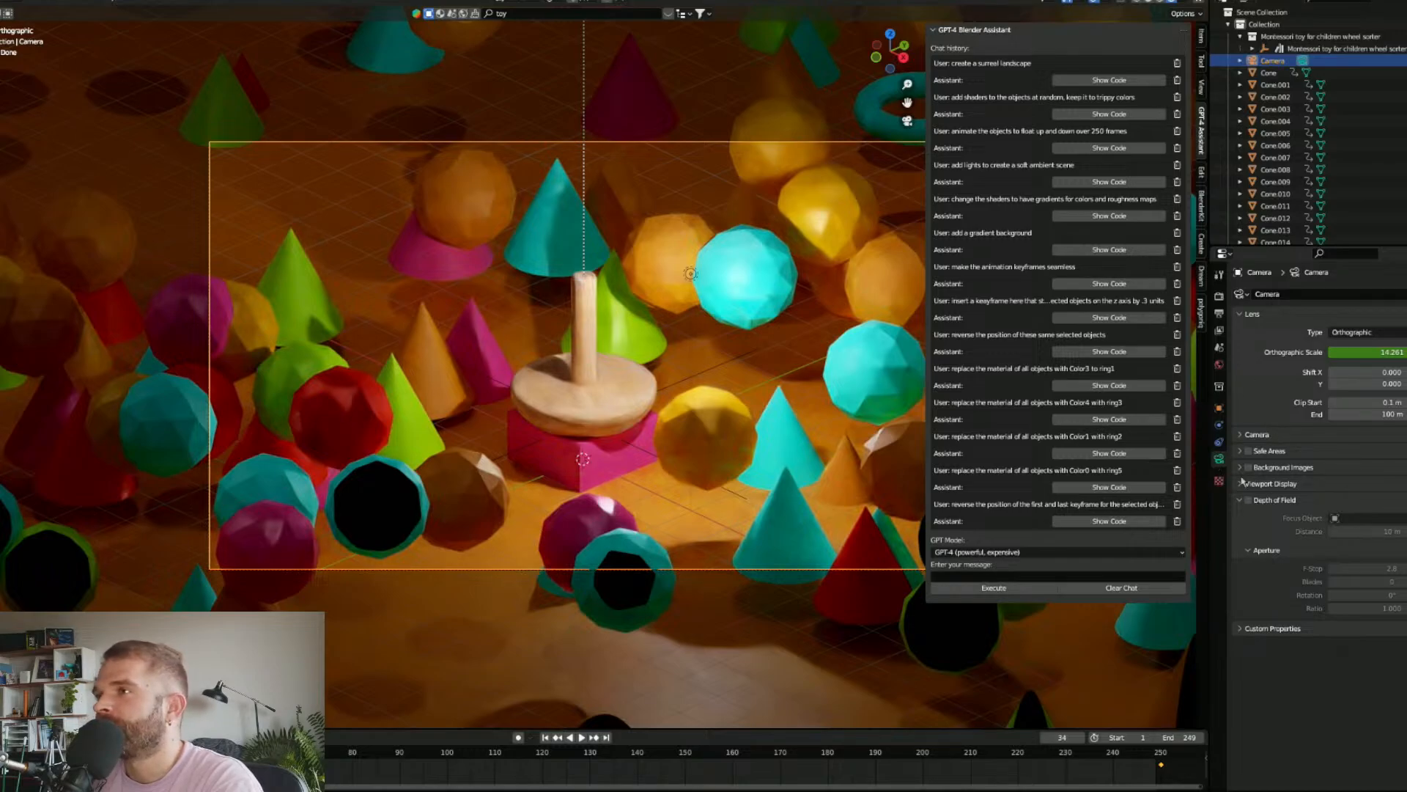
{"action": "left_click", "coordinate": [1242, 434]}
{"action": "left_click", "coordinate": [1260, 519]}
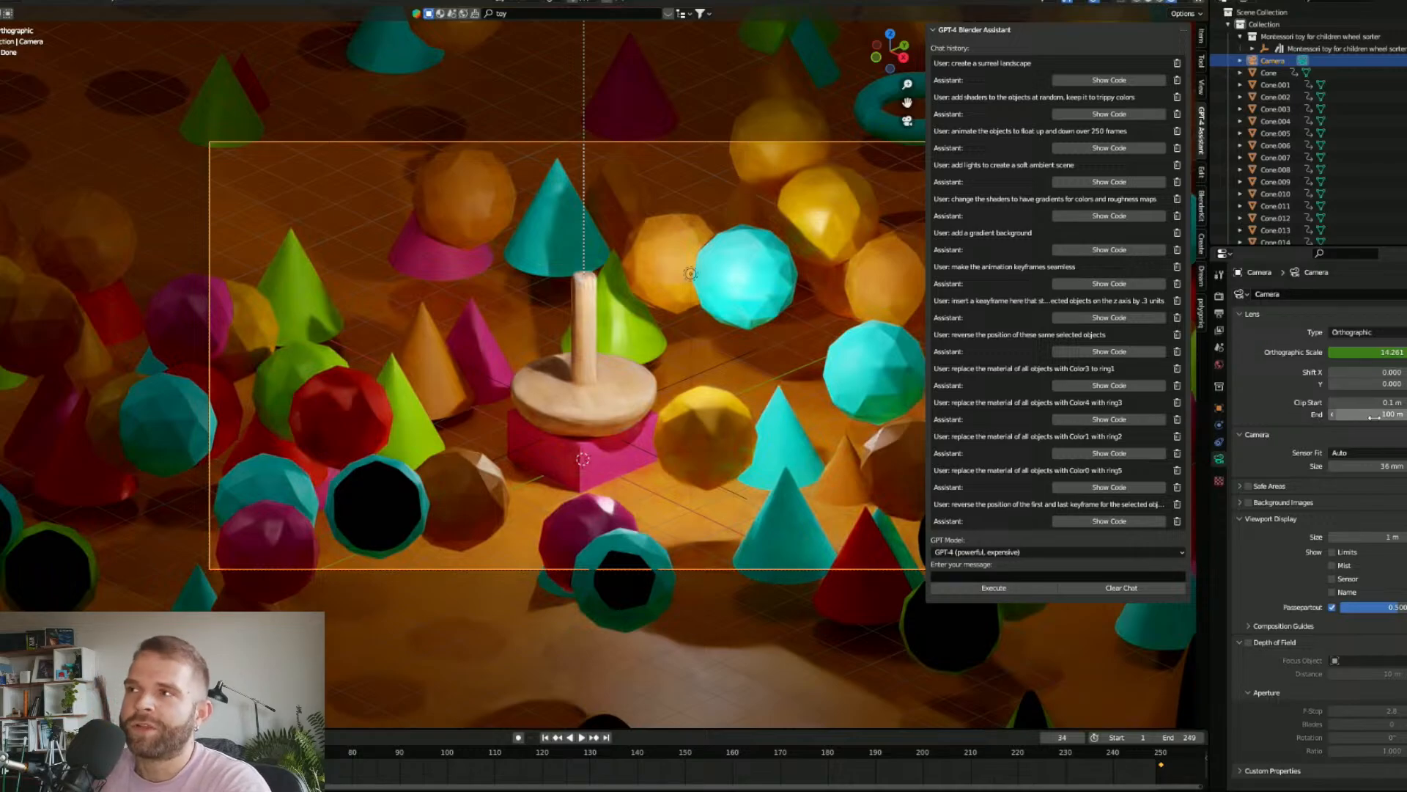
Step: Lower the camera's clip start distance to 0.000001 m
{"action": "left_click_drag", "start_coordinate": [1390, 402], "coordinate": [1365, 402]}
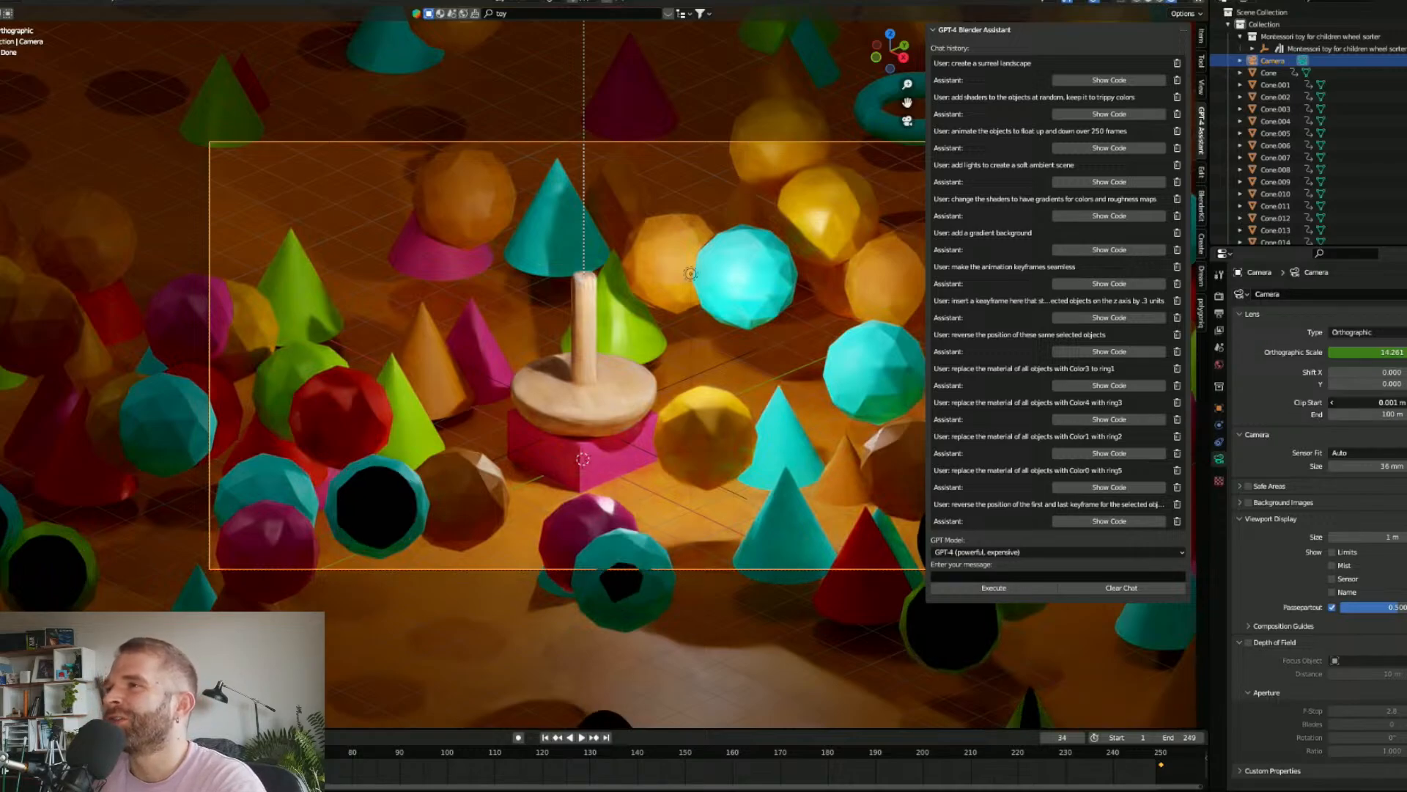
{"action": "left_click", "coordinate": [1391, 402]}
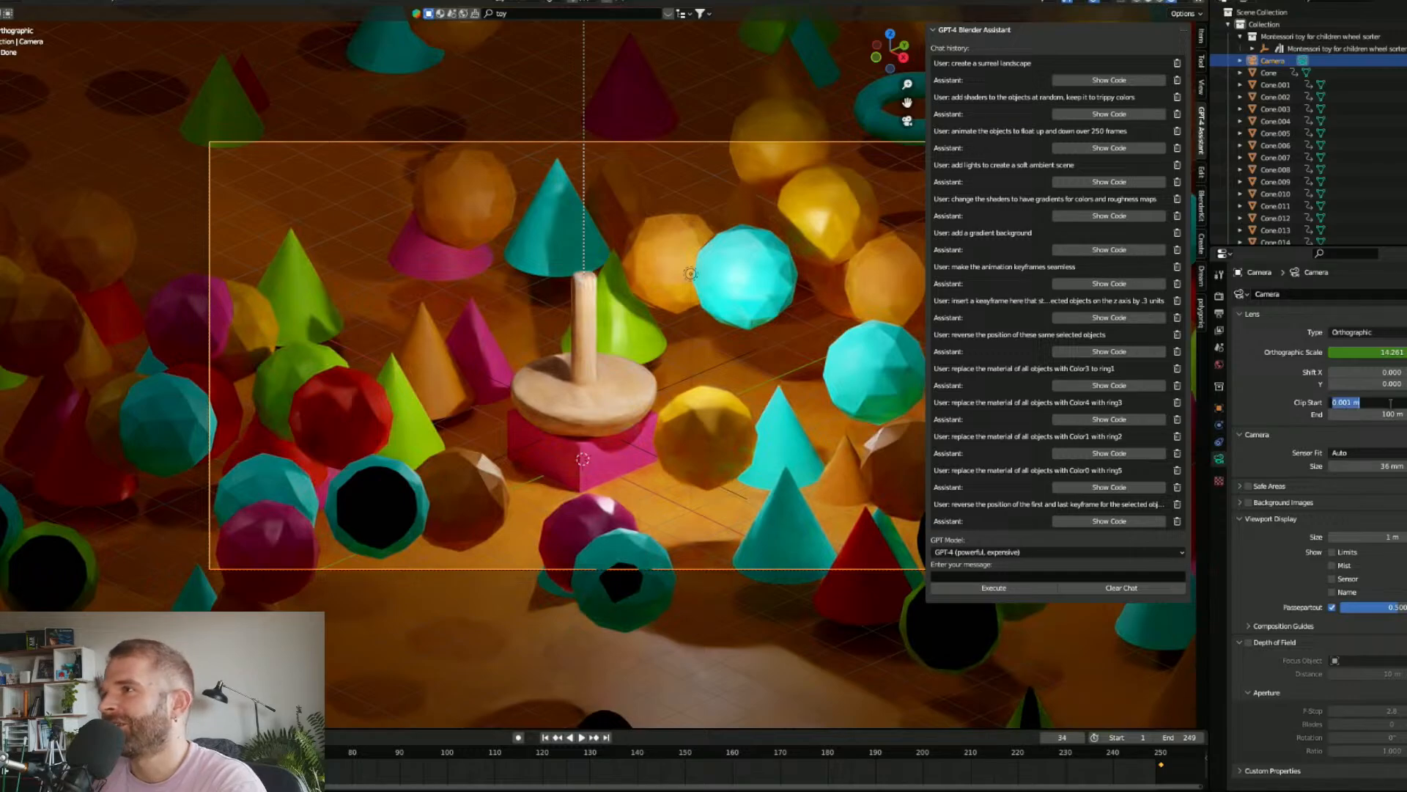
{"action": "left_click", "coordinate": [1347, 407]}
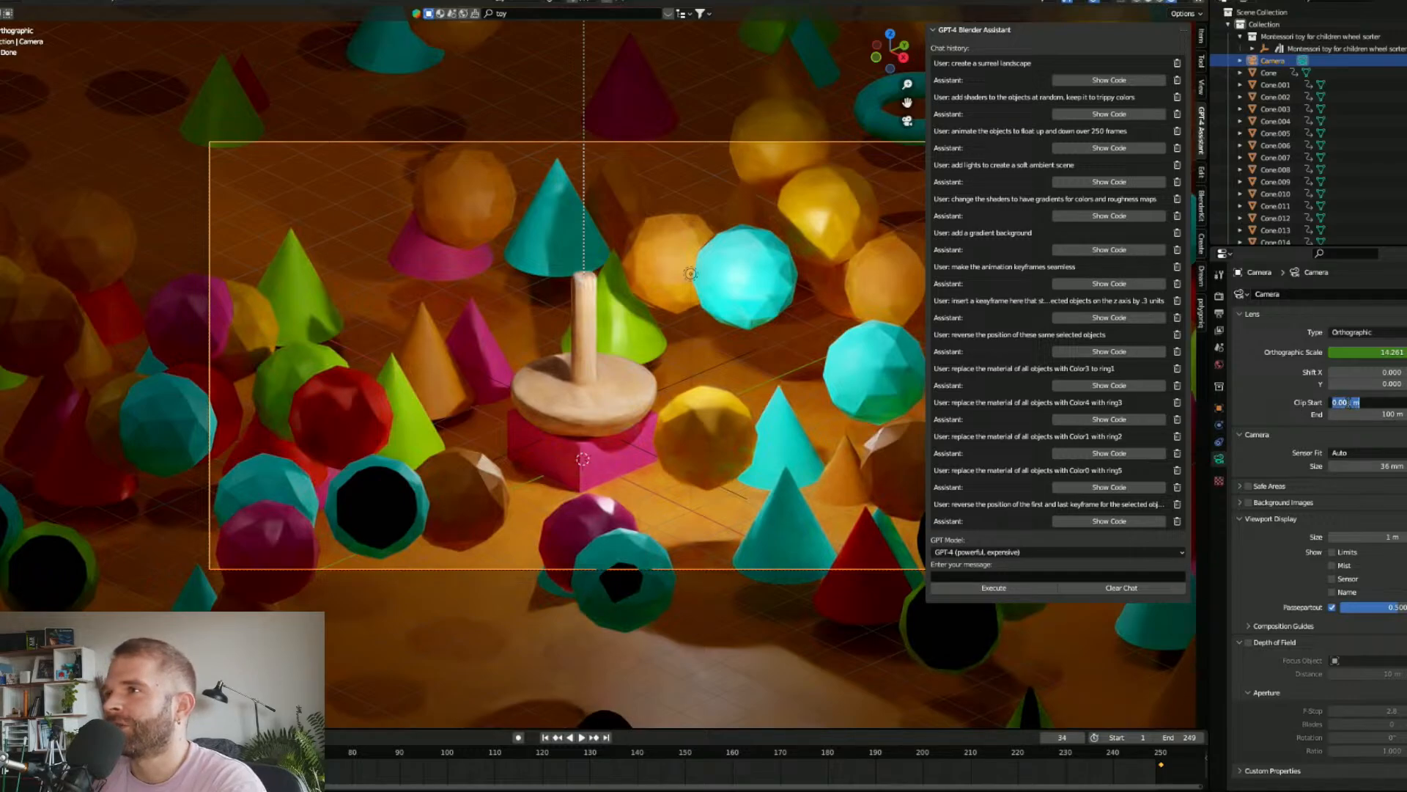
{"action": "type", "text": "0"}
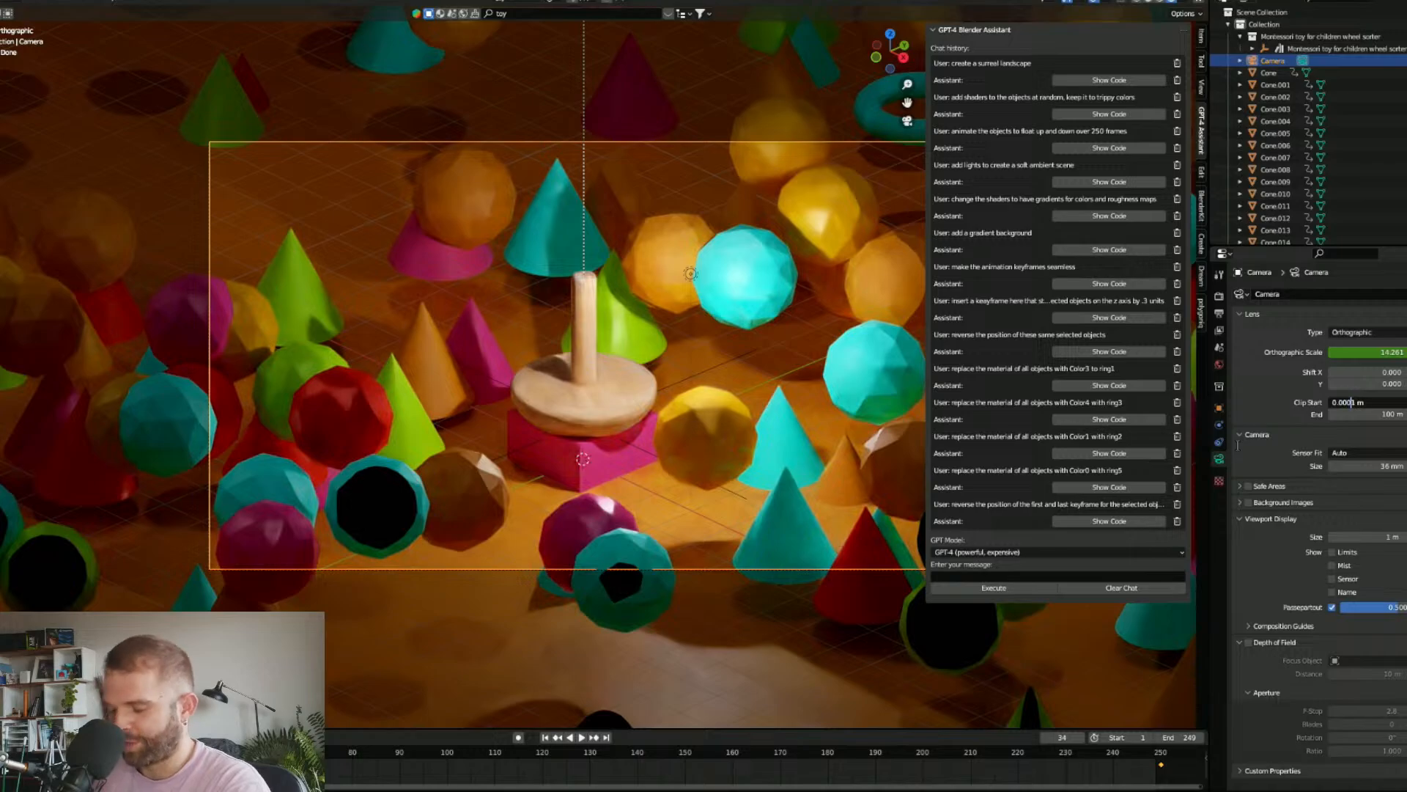
{"action": "key", "text": "Return"}
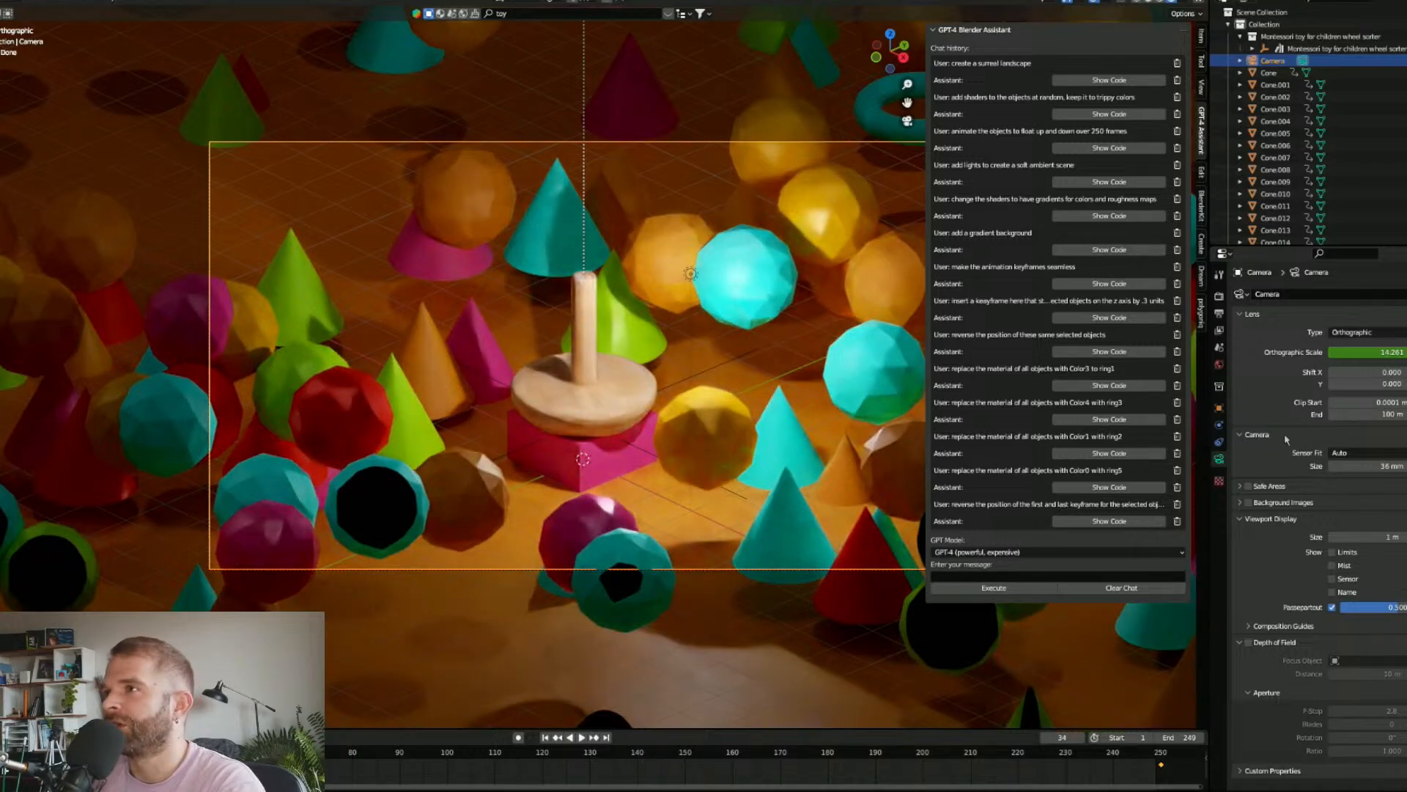
{"action": "left_click", "coordinate": [1377, 401]}
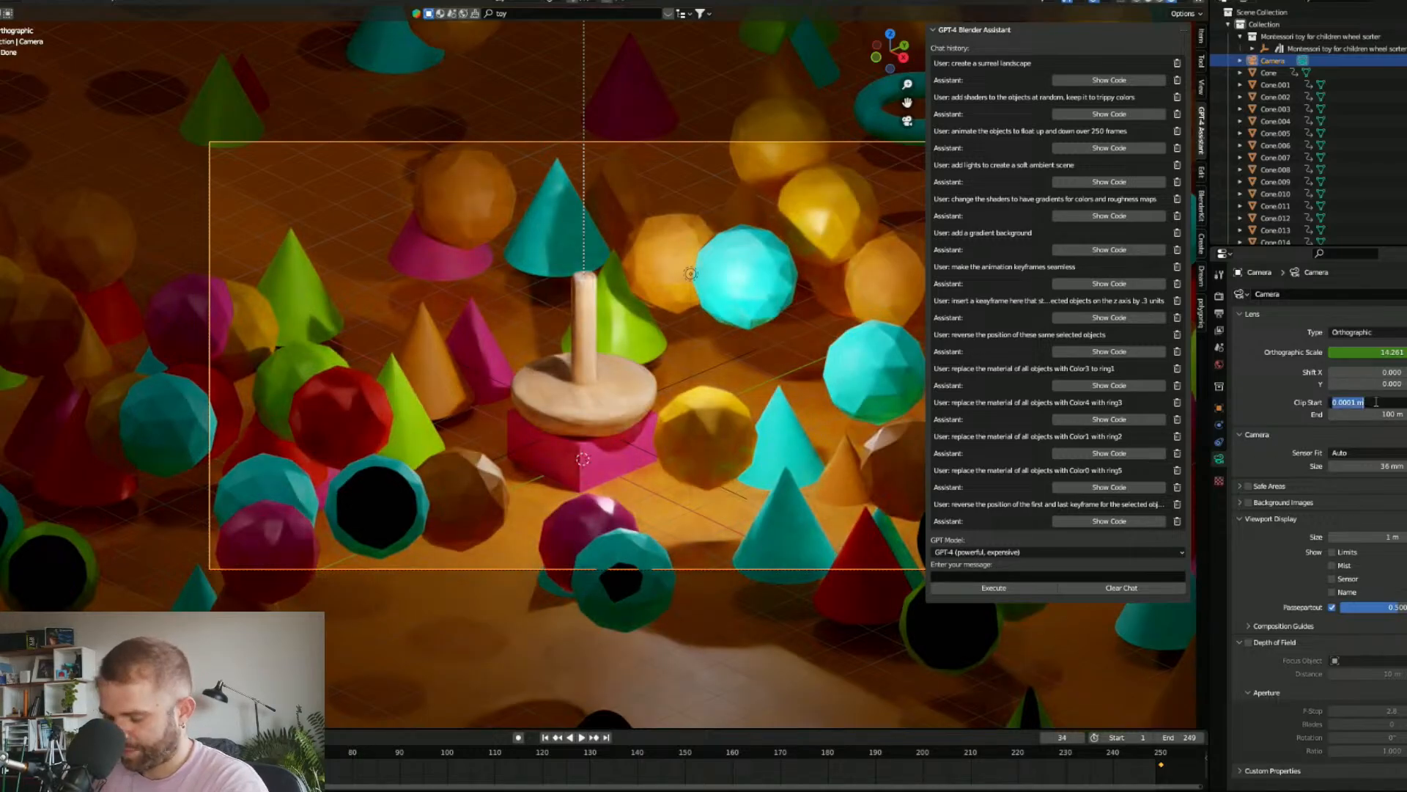
{"action": "type", "text": "0.000001"}
{"action": "key", "text": "Return"}
Step: Move the camera higher above the scattered objects and play the animation through the camera view up to frame 132
{"action": "middle_click_drag", "start_coordinate": [366, 472], "coordinate": [541, 444]}
{"action": "scroll", "coordinate": [462, 498], "scroll_direction": "down", "scroll_amount": 10}
{"action": "scroll", "coordinate": [542, 439], "scroll_direction": "up", "scroll_amount": 10}
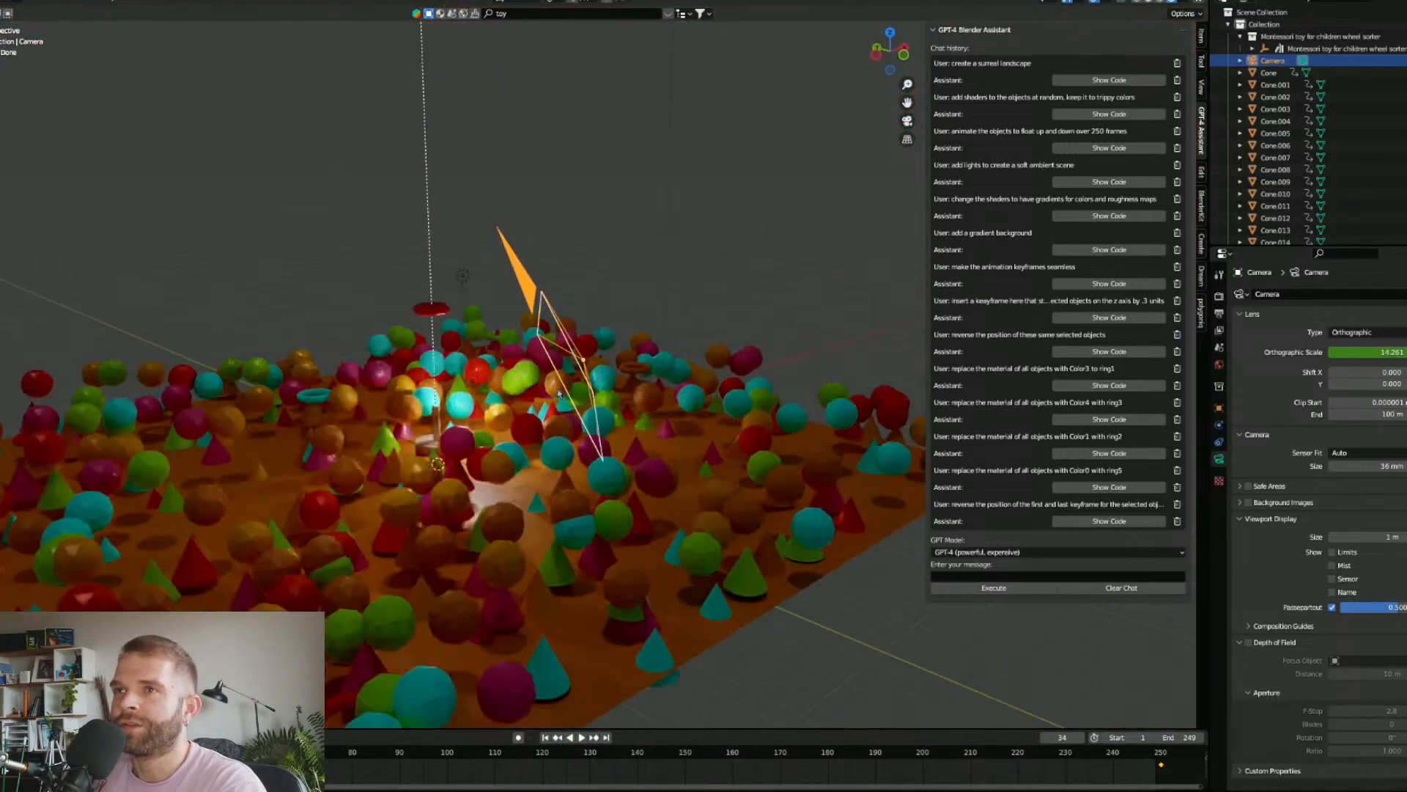
{"action": "key", "text": "g"}
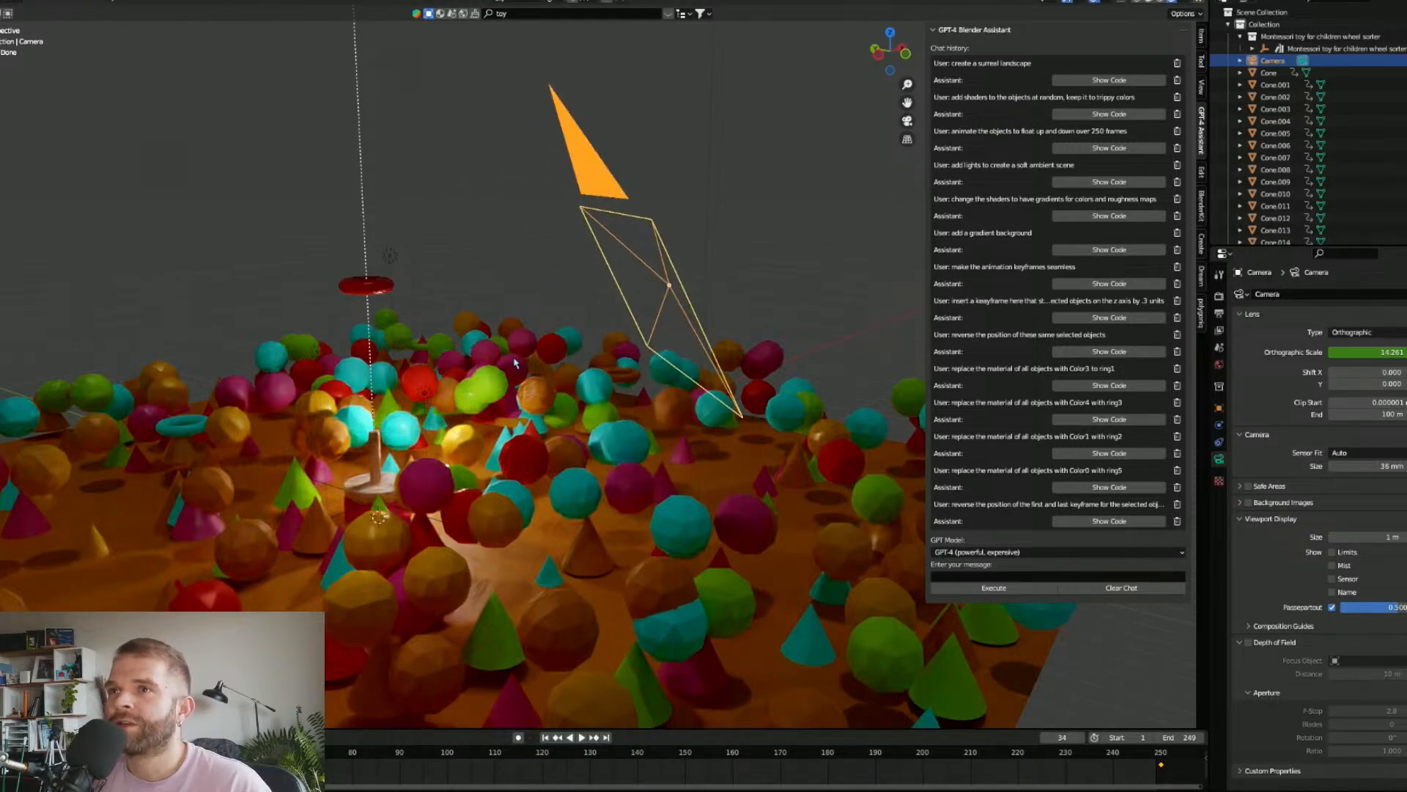
{"action": "key", "text": "KP_0"}
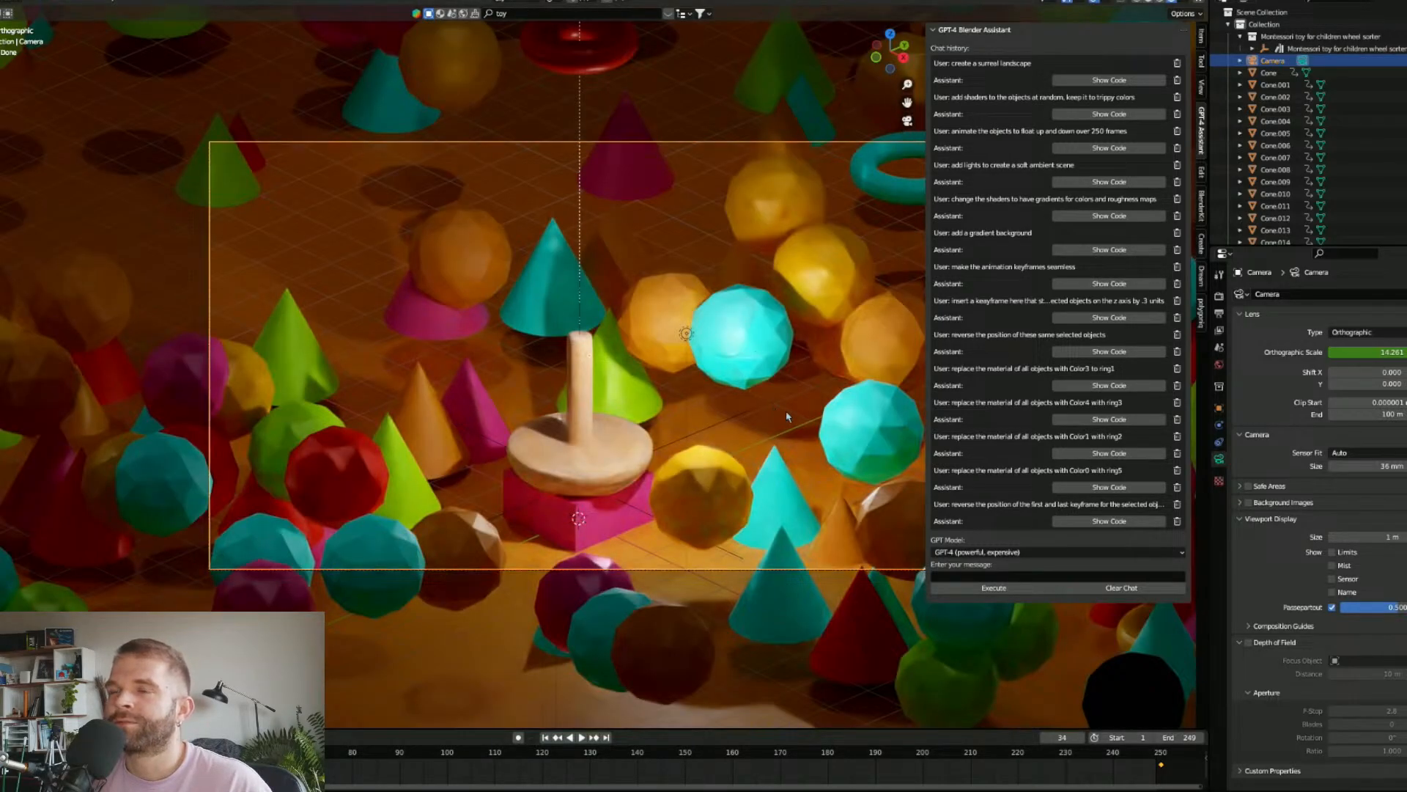
{"action": "left_click", "coordinate": [582, 737]}
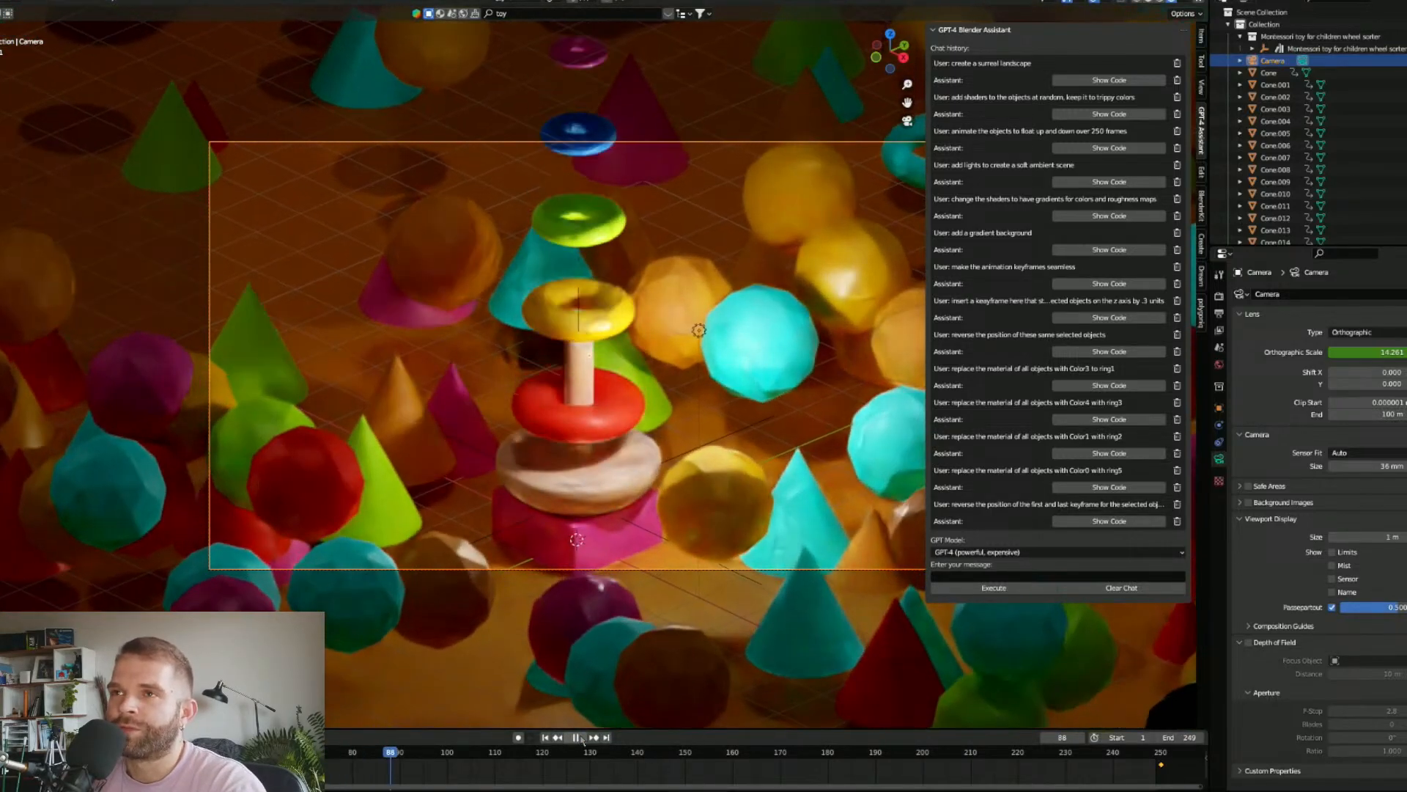
{"action": "left_click", "coordinate": [582, 740]}
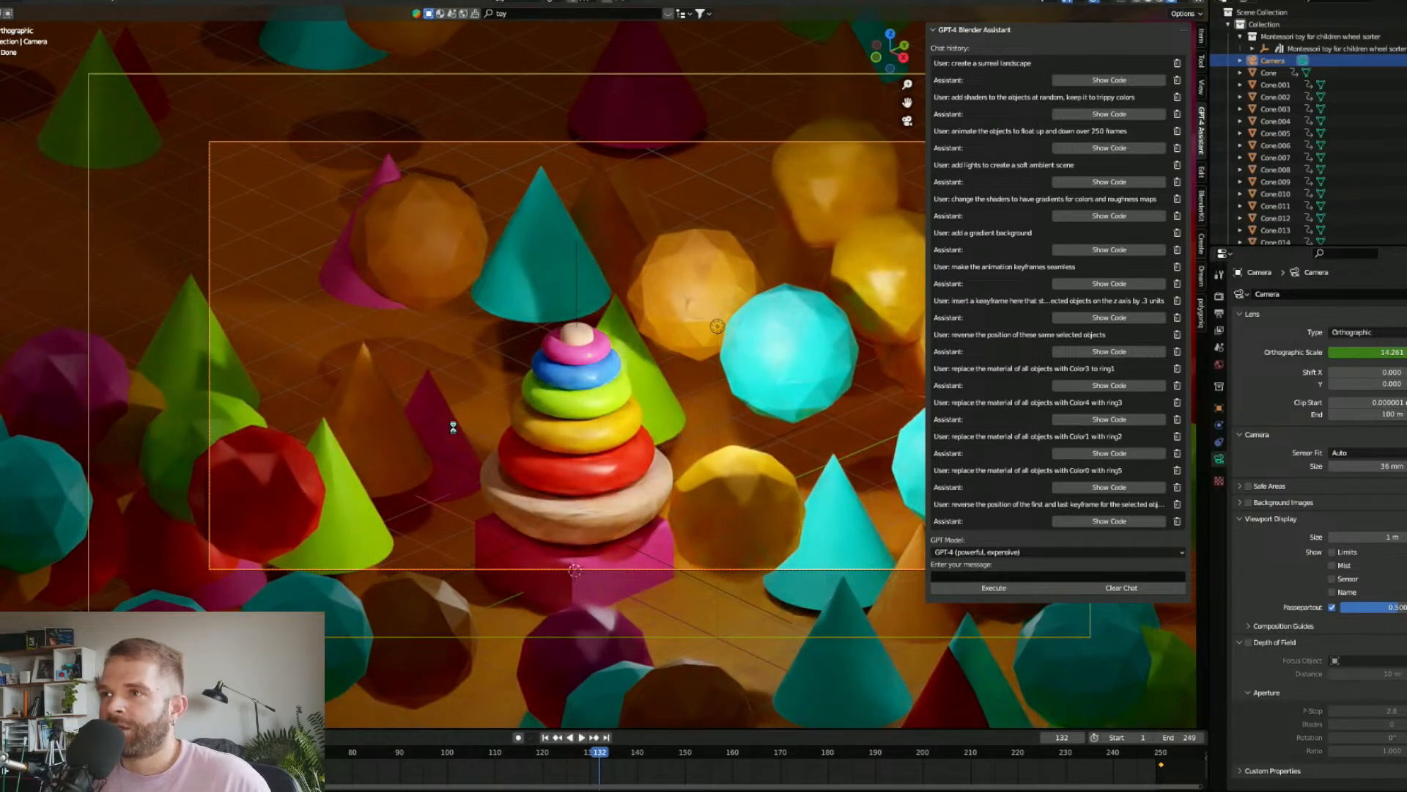
Step: Begin a GPT-4 assistant message with "add" and display the scene's world properties
{"action": "left_click", "coordinate": [1001, 577]}
{"action": "type", "text": "a"}
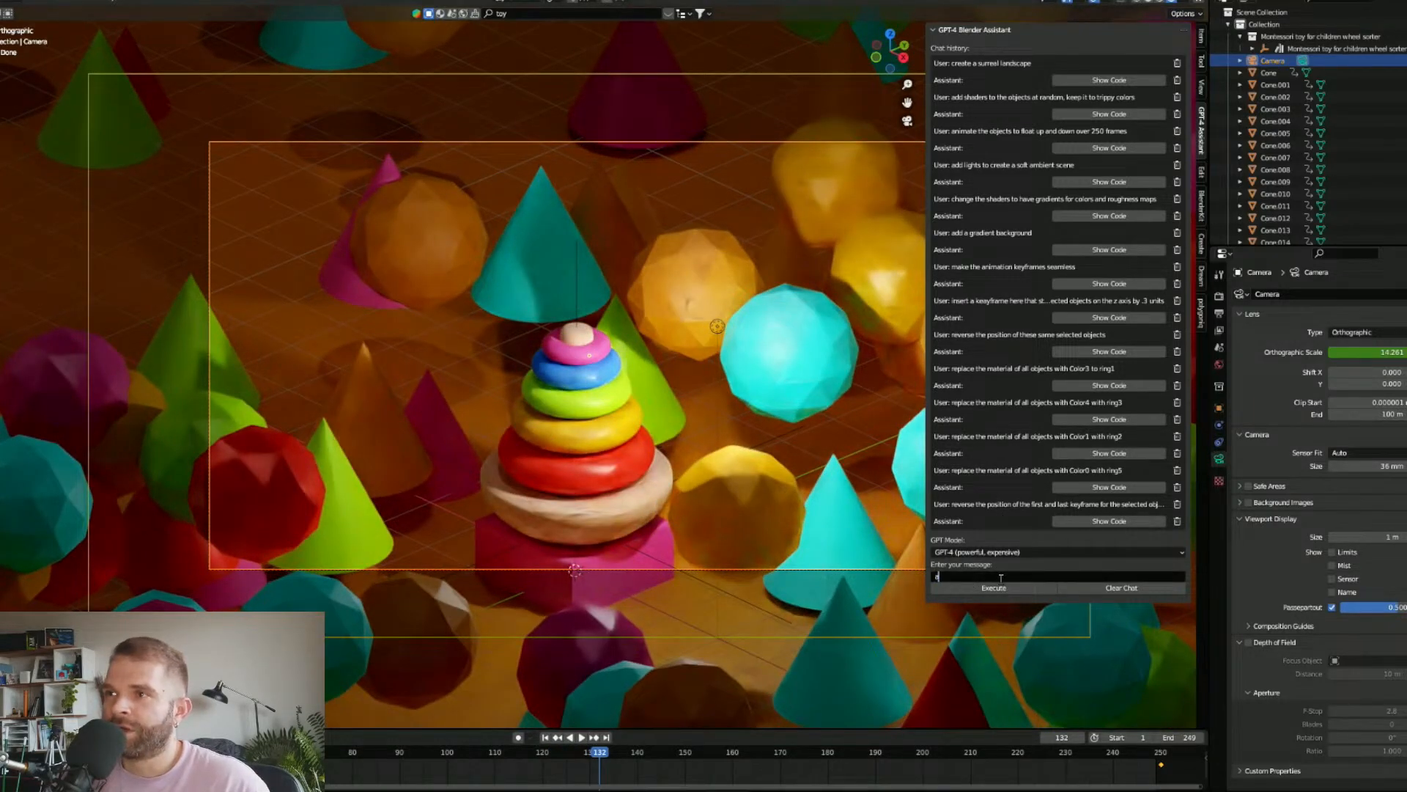
{"action": "type", "text": "dd"}
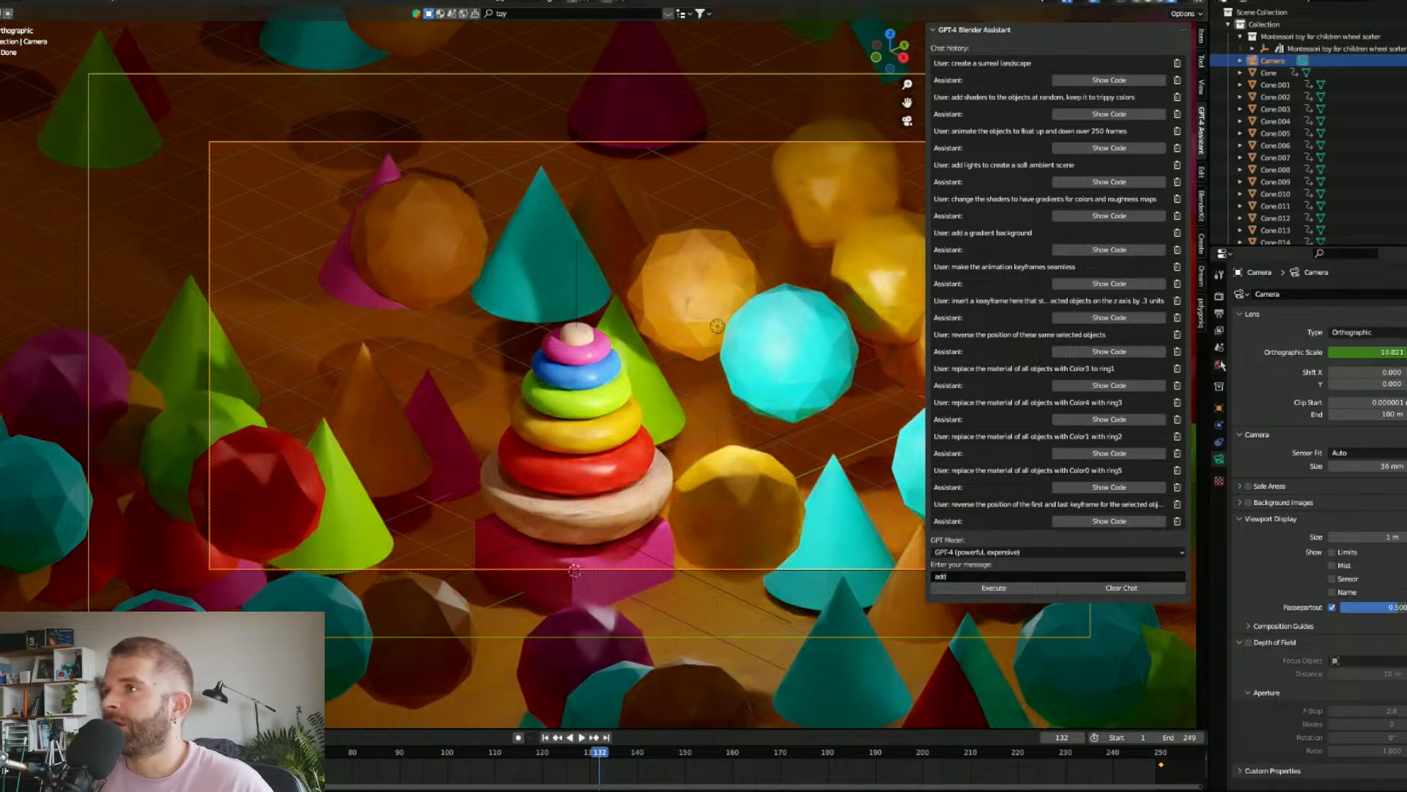
{"action": "left_click", "coordinate": [1219, 364]}
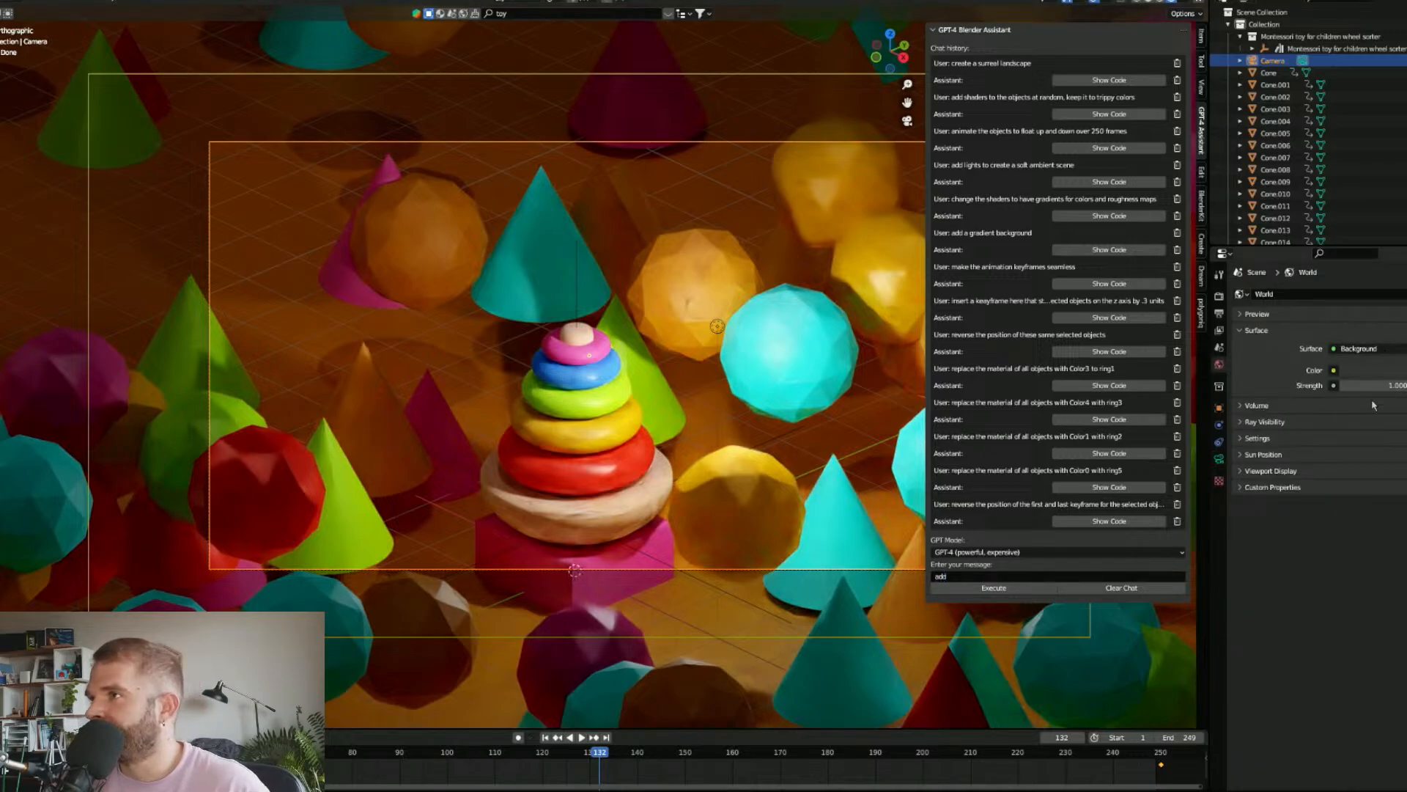
Step: Replace the draft assistant message with "change the background to a blue to white gradient from top to bottom"
{"action": "left_click", "coordinate": [989, 576]}
{"action": "left_click_drag", "start_coordinate": [989, 576], "coordinate": [863, 581]}
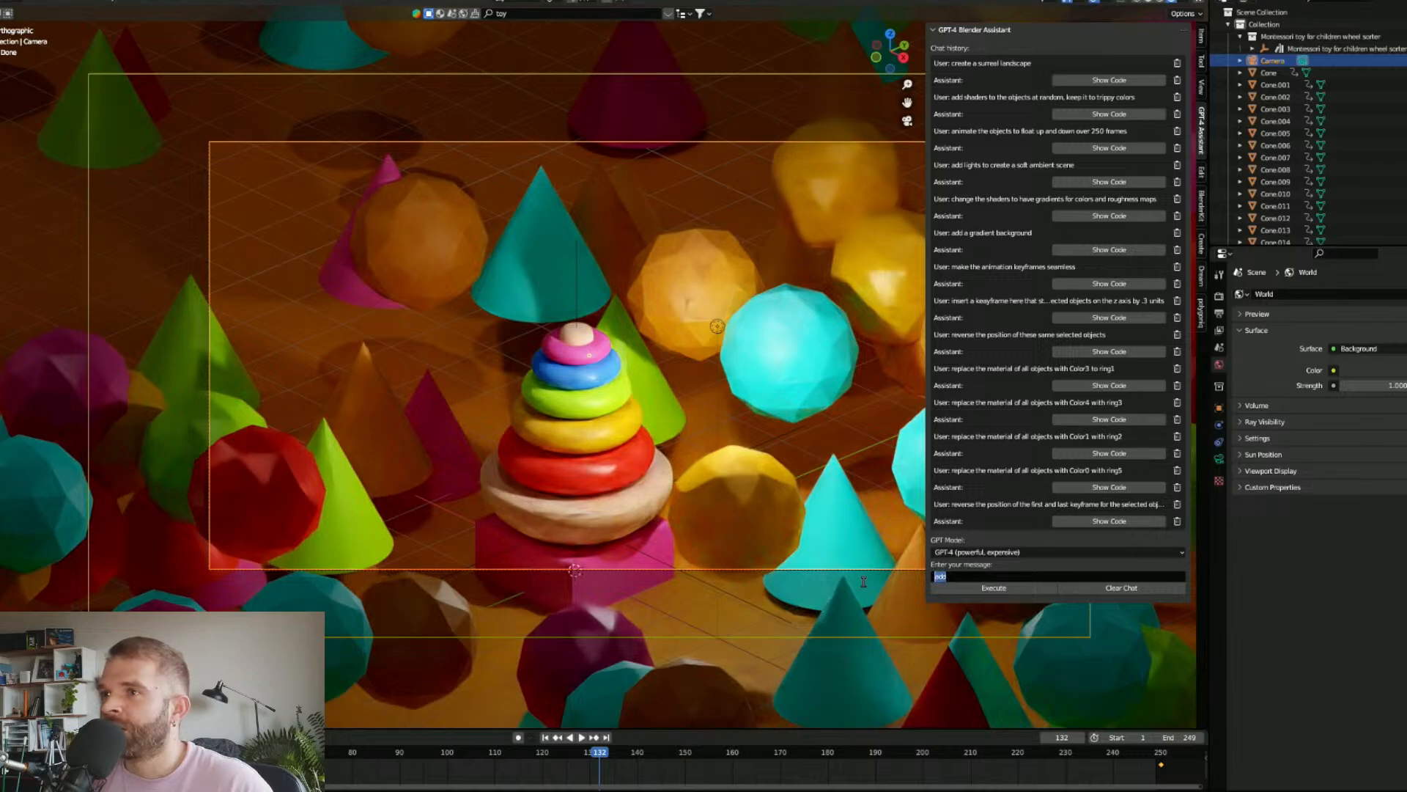
{"action": "type", "text": "change the"}
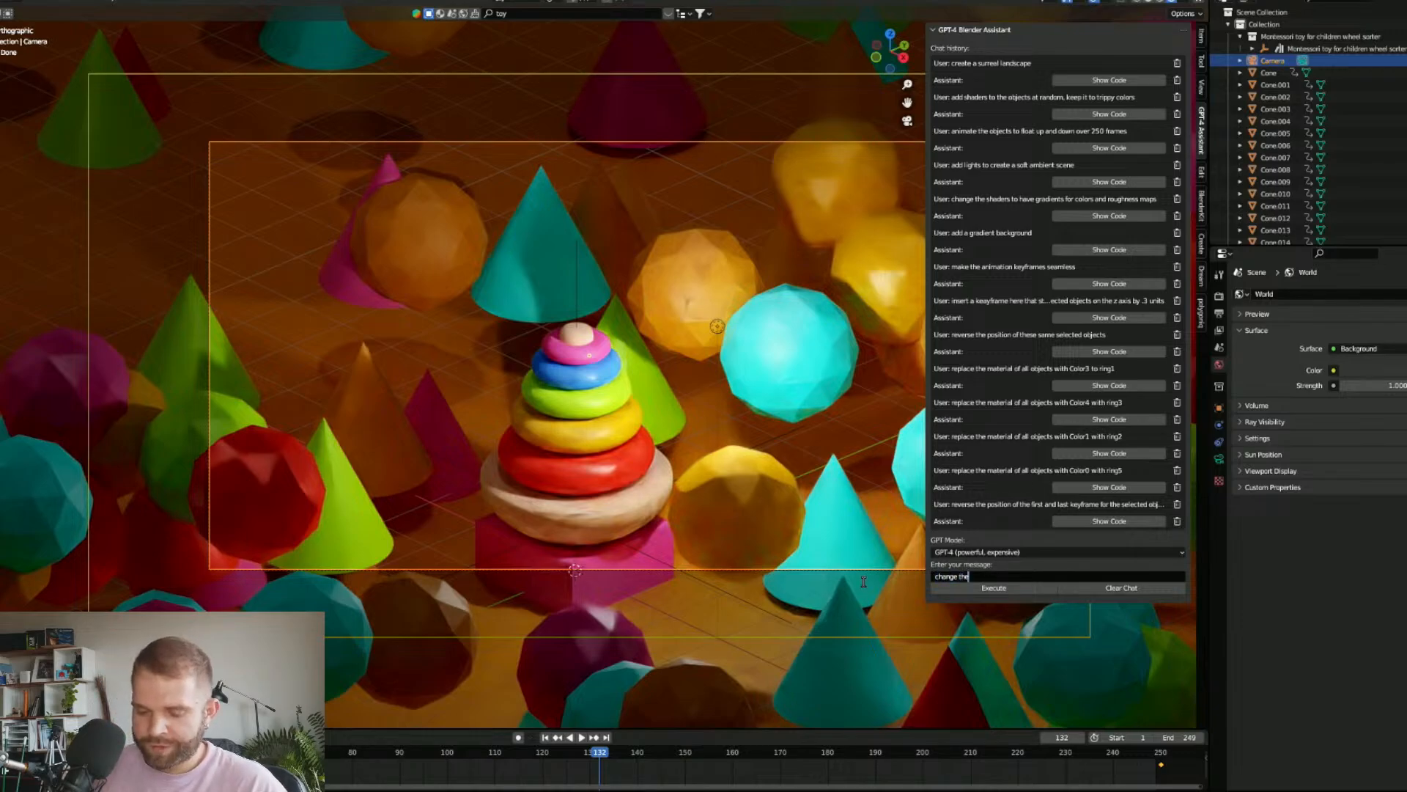
{"action": "type", "text": " backg"}
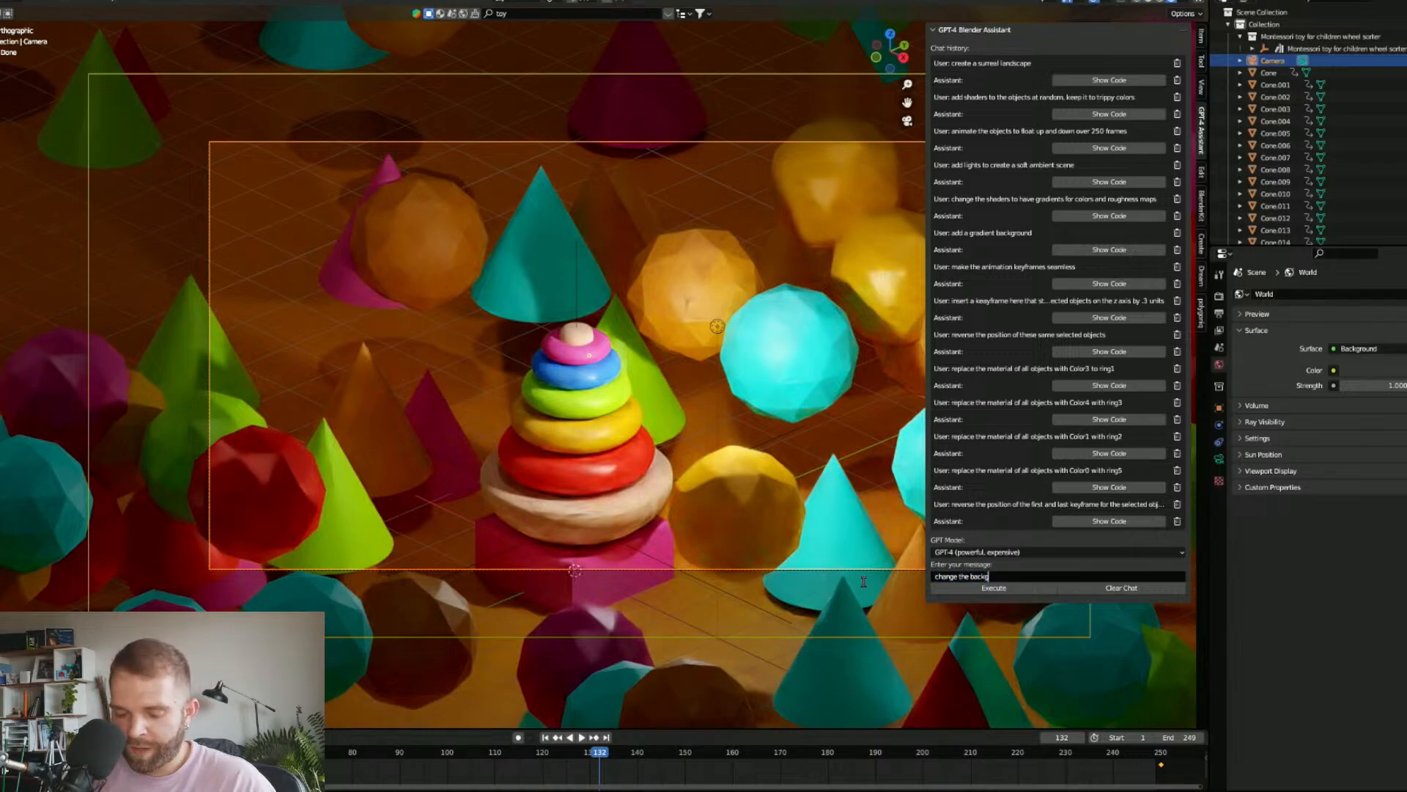
{"action": "type", "text": "round to a"}
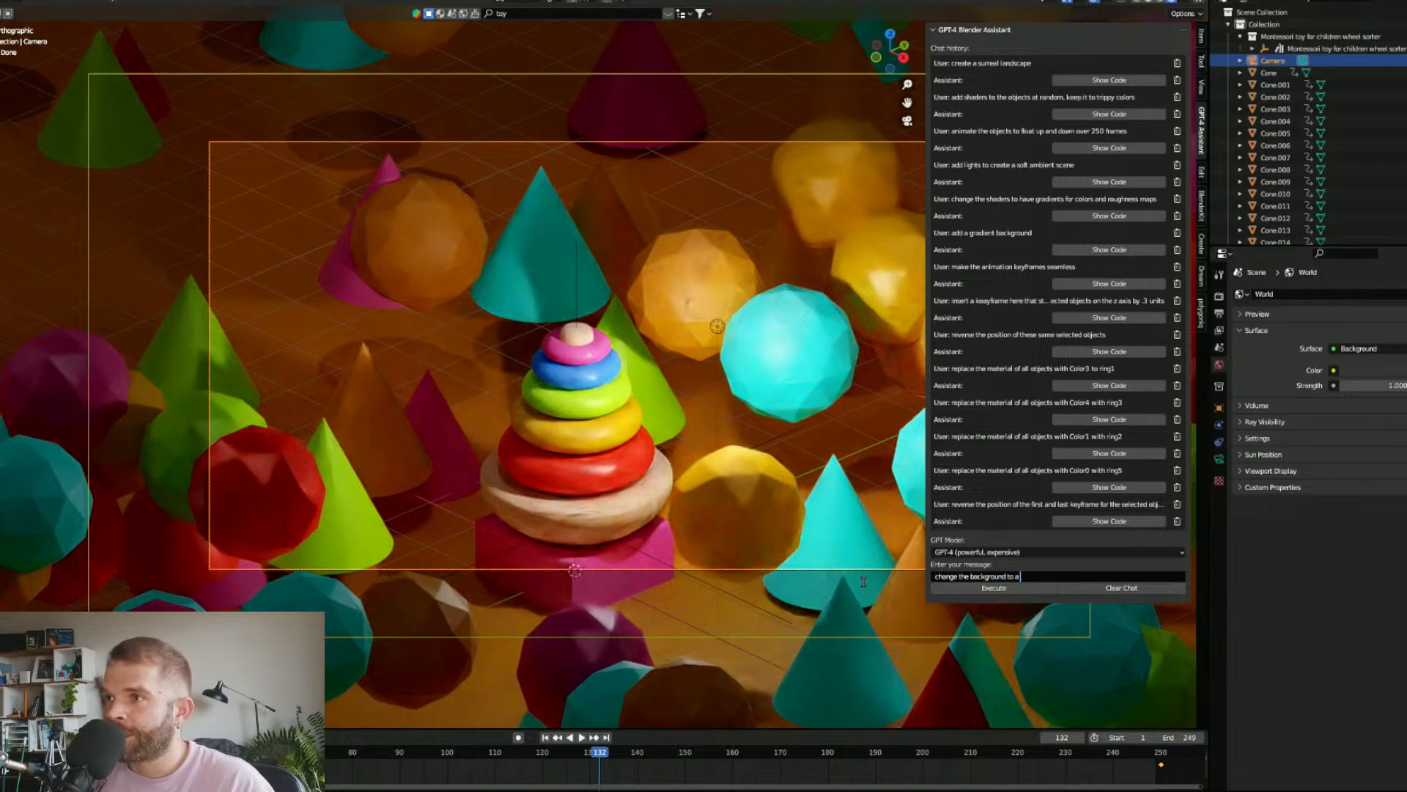
{"action": "type", "text": " ogran"}
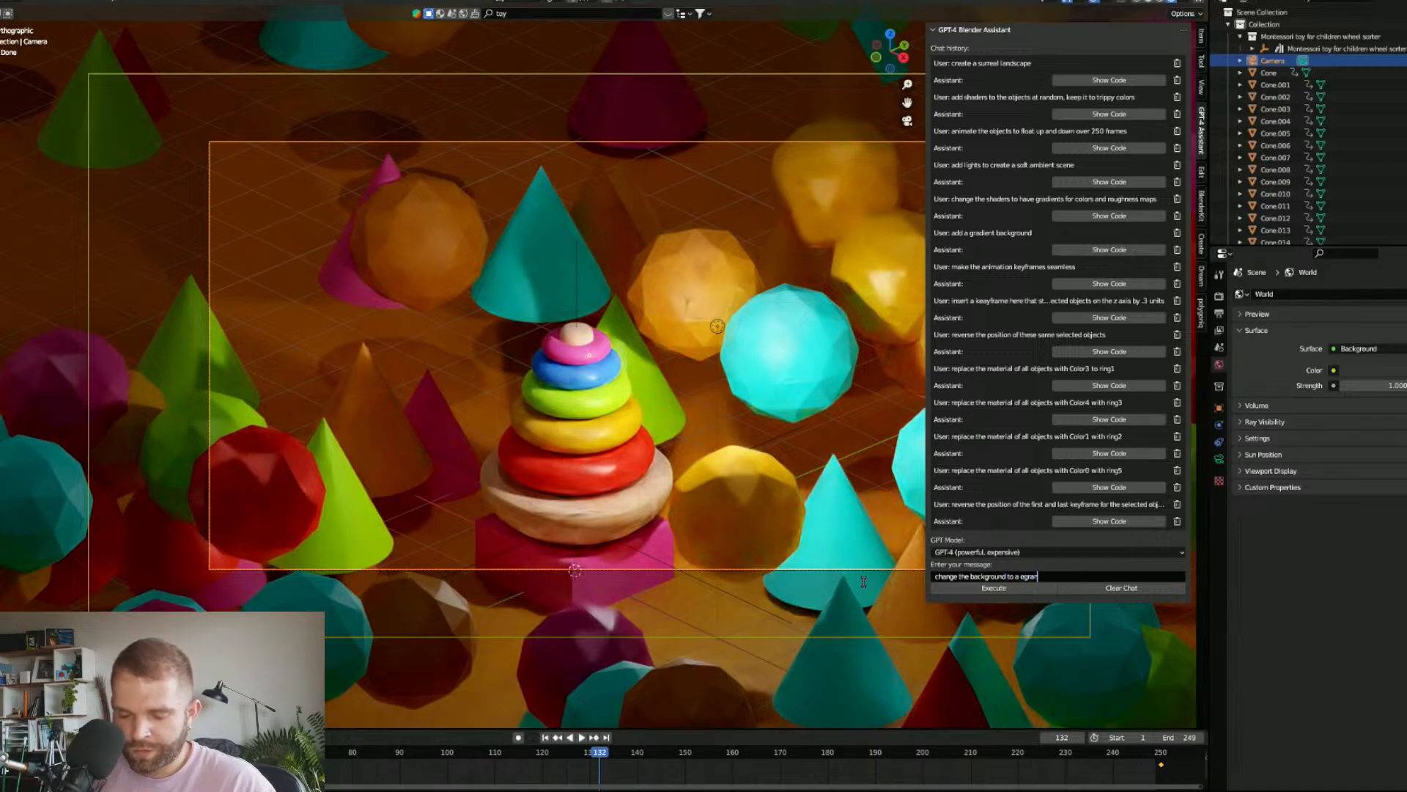
{"action": "key", "text": "BackSpace"}
{"action": "key", "text": "BackSpace"}
{"action": "key", "text": "BackSpace"}
{"action": "key", "text": "BackSpace"}
{"action": "key", "text": "BackSpace"}
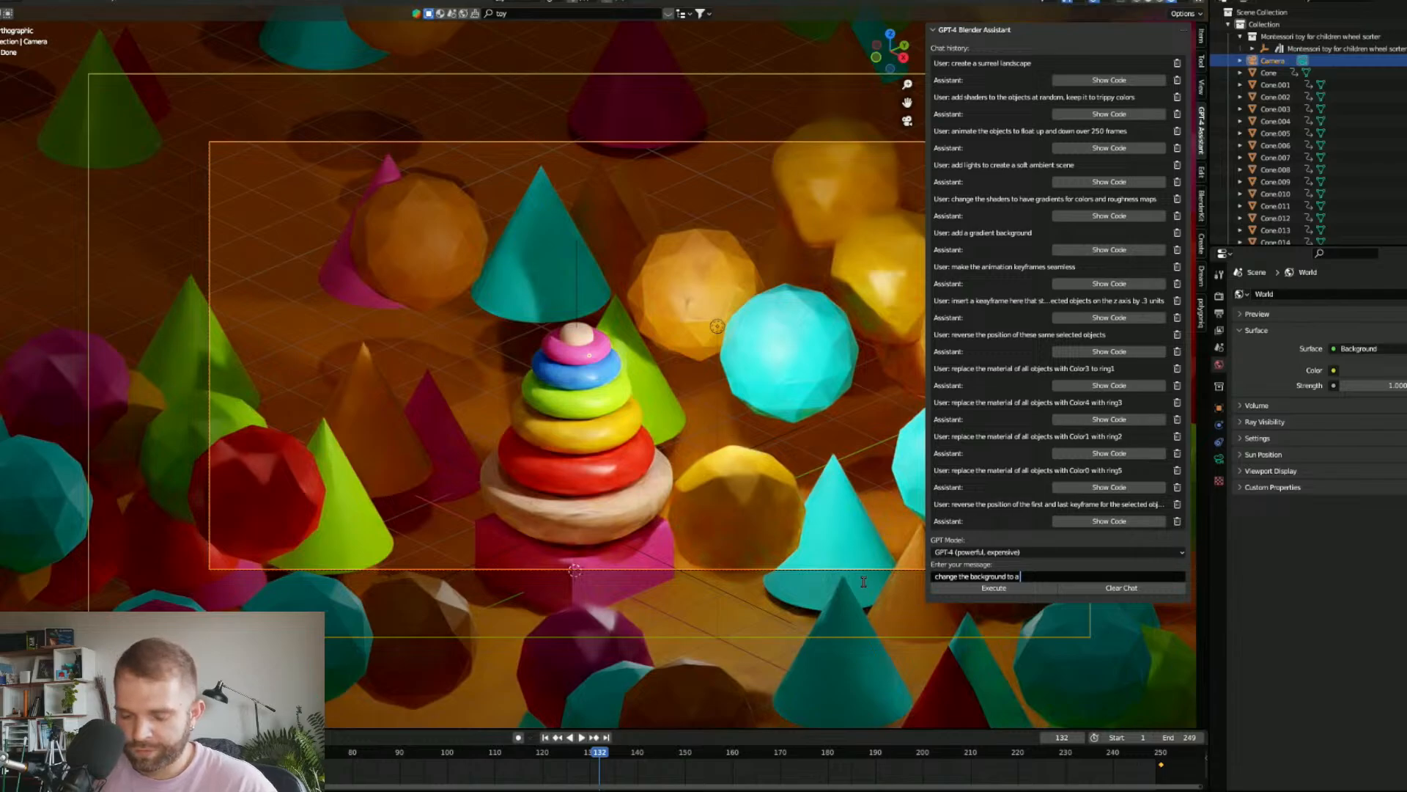
{"action": "type", "text": "blue to white gradient"}
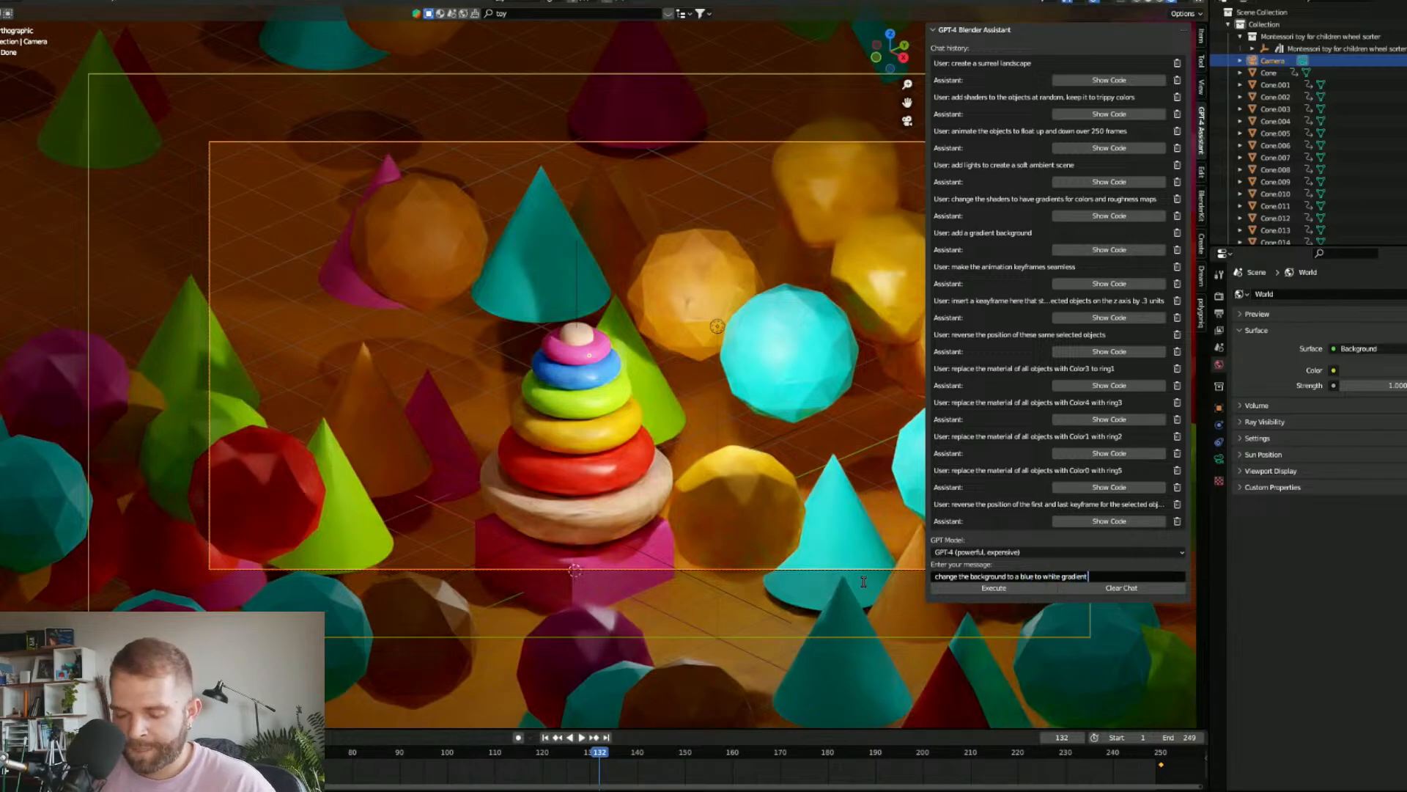
{"action": "type", "text": " from top to bottom"}
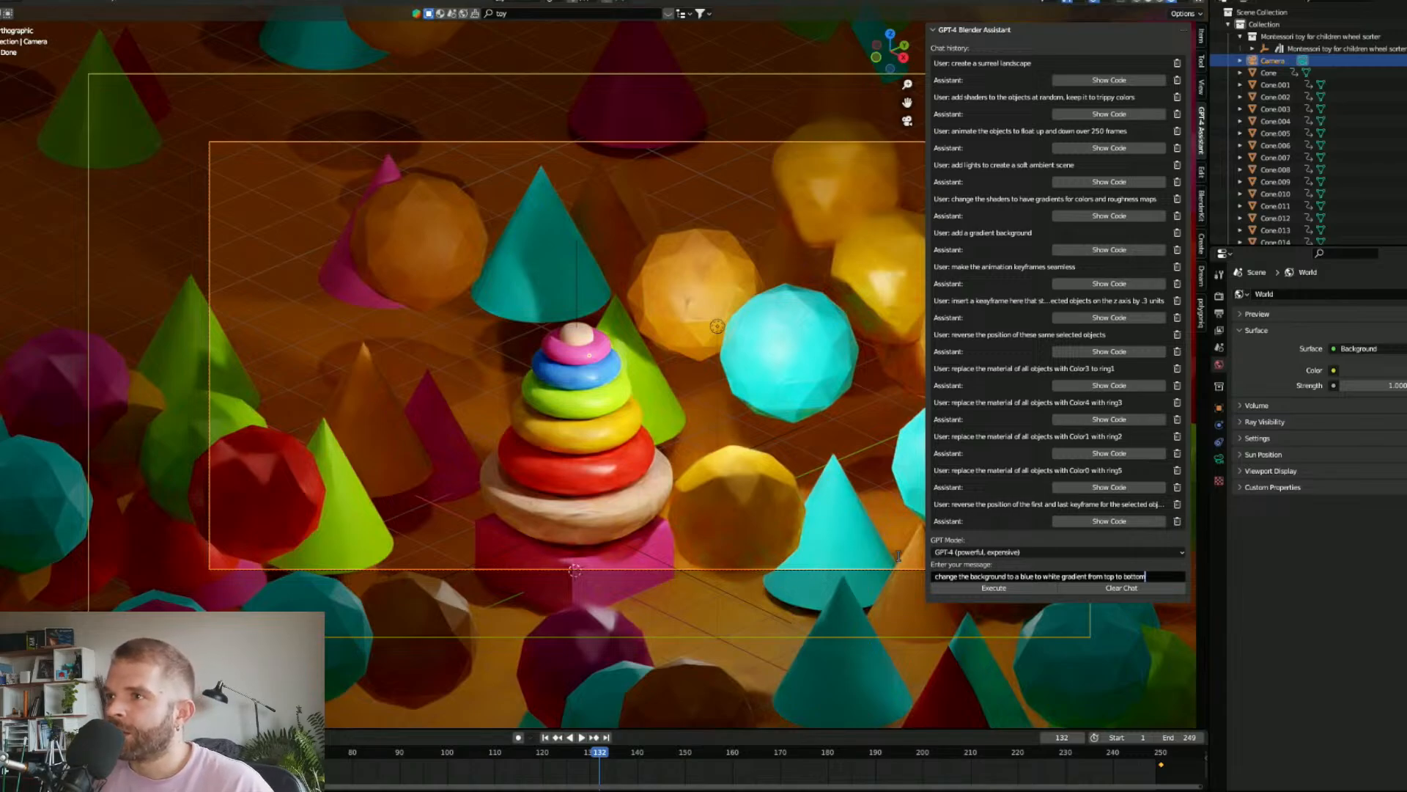
Step: Reword the message to "change the background color to a blue to white gradient from top to bottom" and execute it
{"action": "double_click", "coordinate": [1011, 576]}
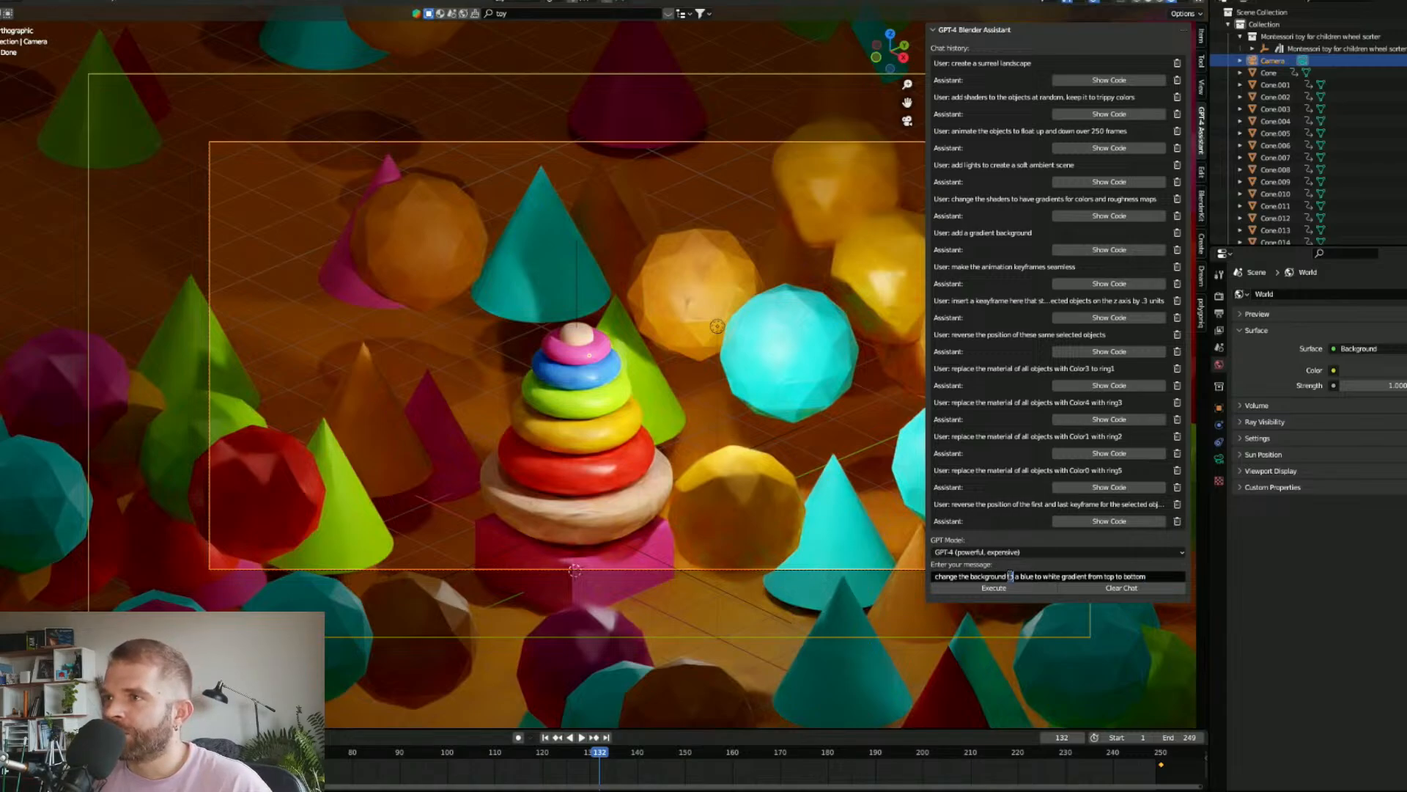
{"action": "type", "text": "color to"}
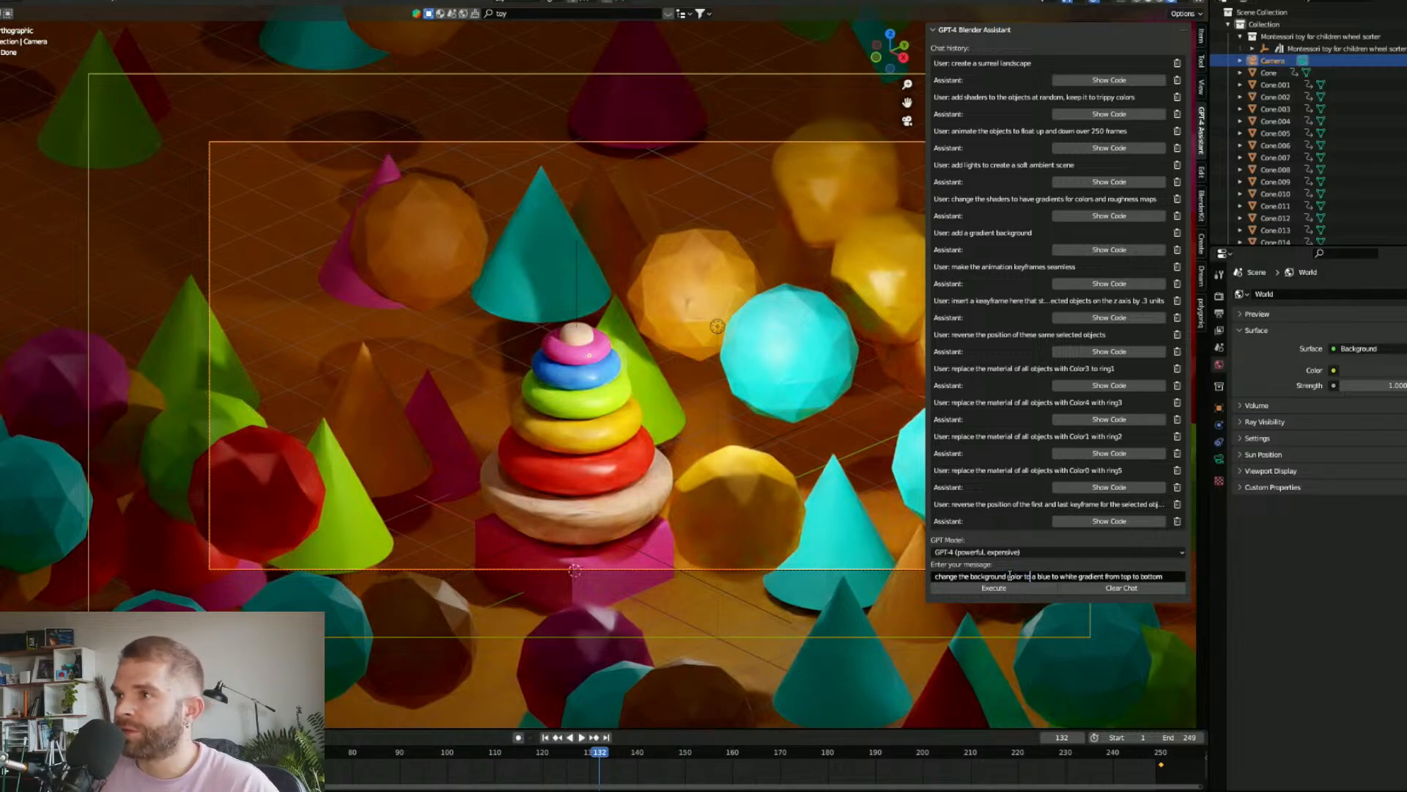
{"action": "left_click", "coordinate": [1012, 588]}
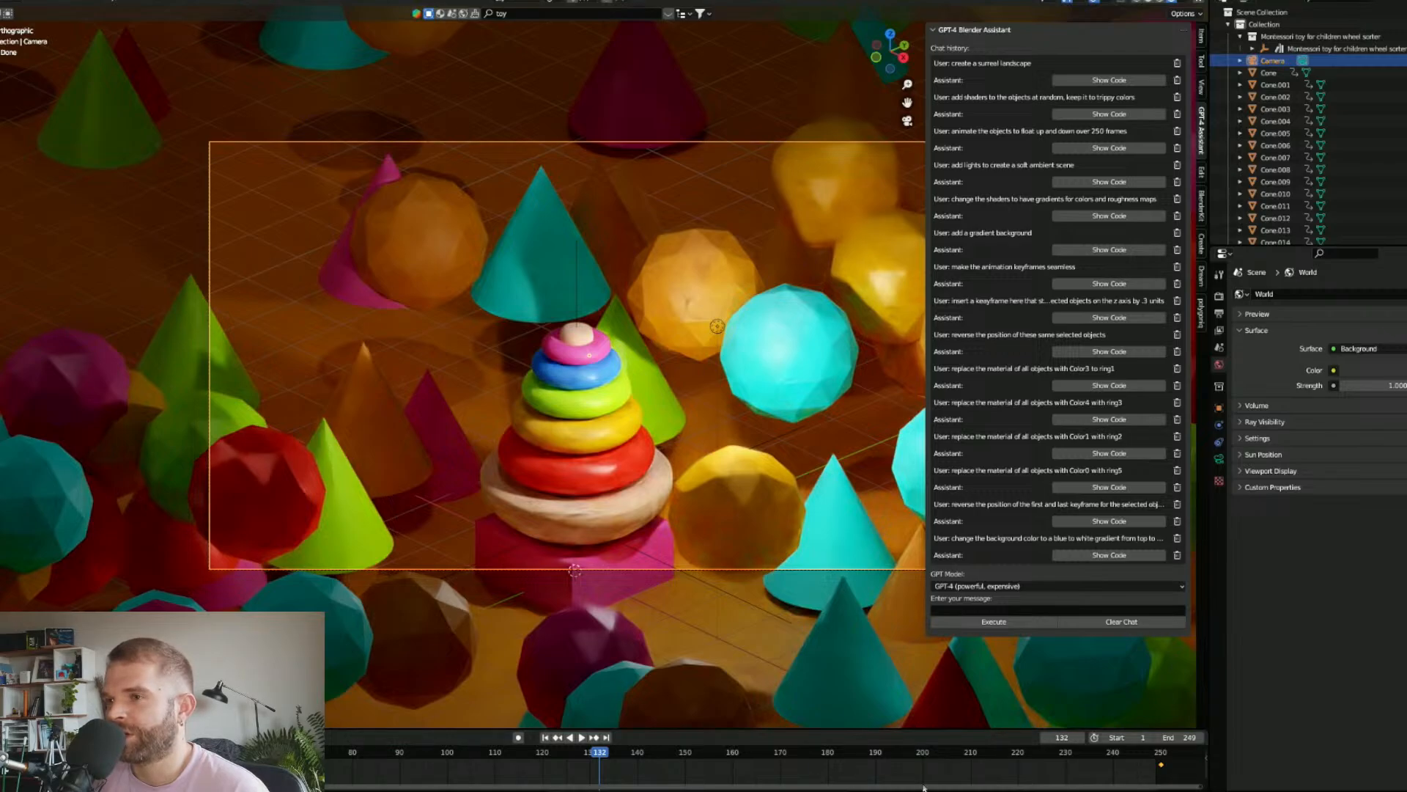
Step: Assign a Gradient Texture to the world background color and inspect it around the whole scene
{"action": "left_click", "coordinate": [1335, 370]}
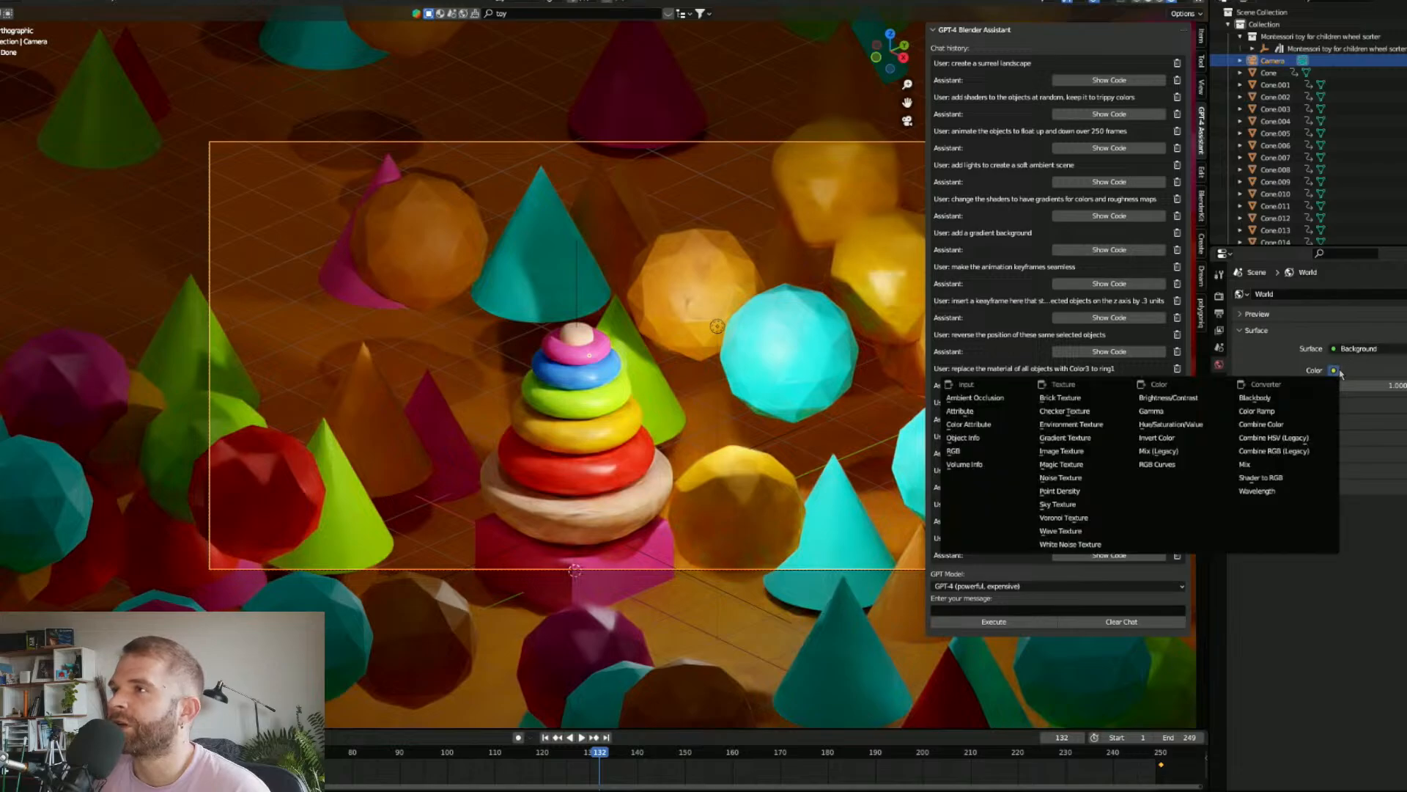
{"action": "left_click", "coordinate": [1065, 438]}
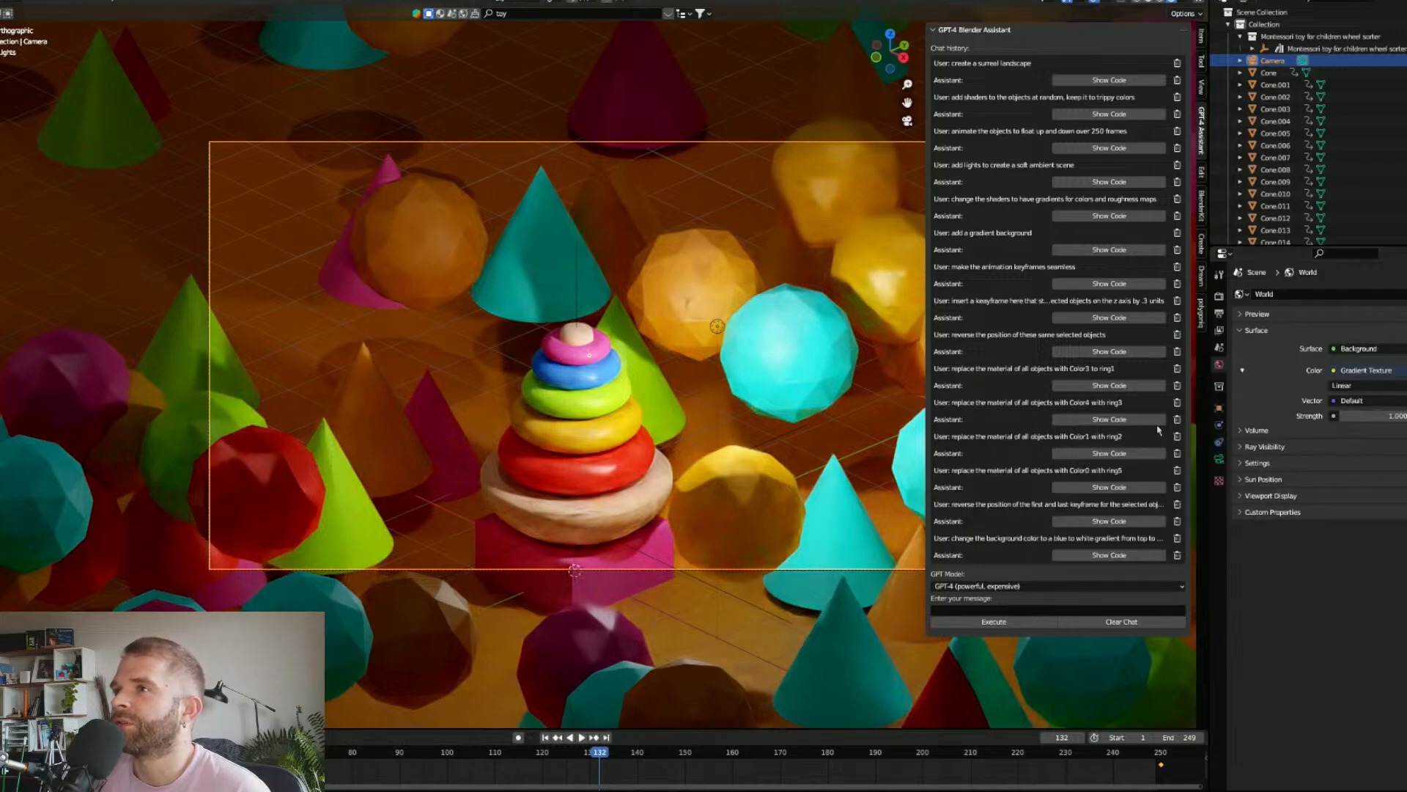
{"action": "scroll", "coordinate": [486, 405], "scroll_direction": "down", "scroll_amount": 4}
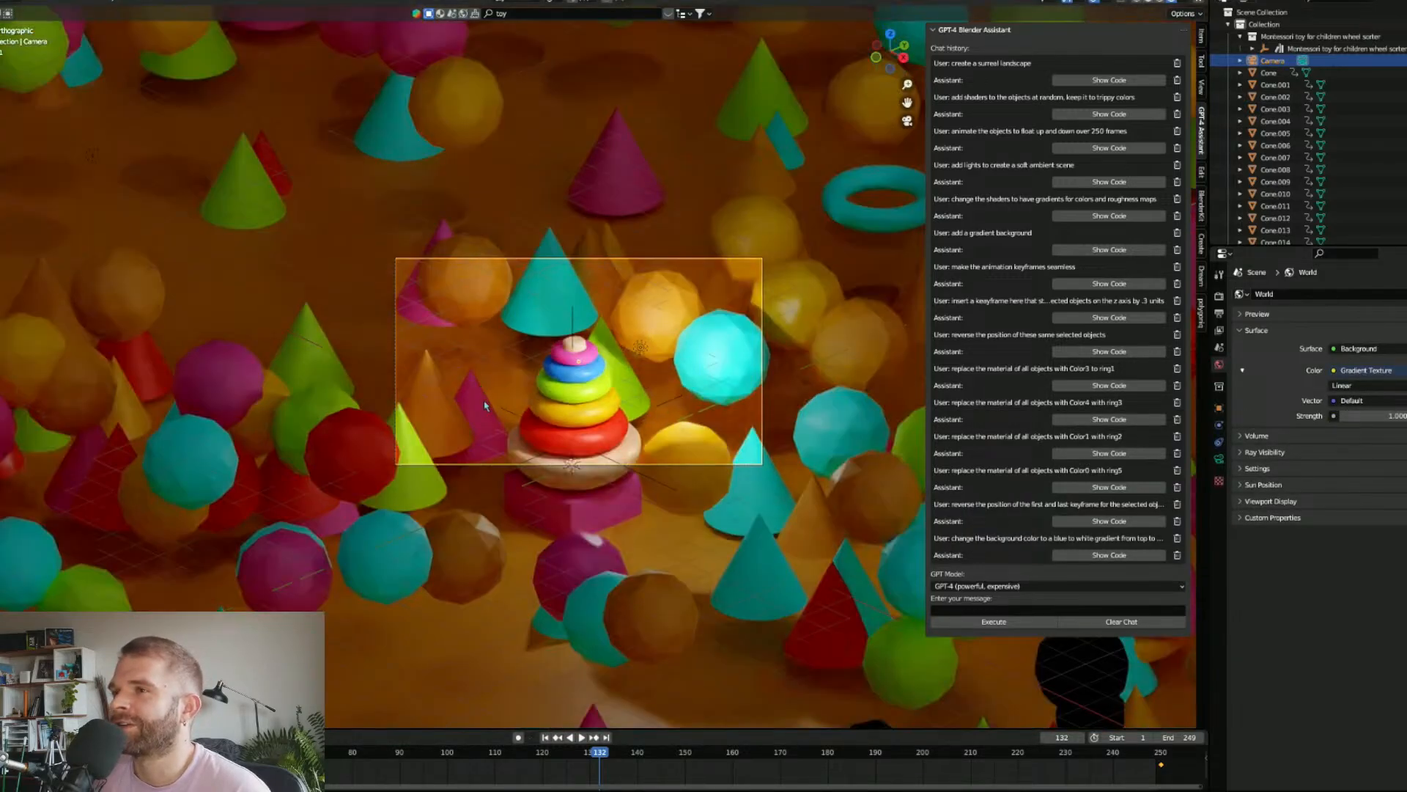
{"action": "middle_click_drag", "start_coordinate": [486, 405], "coordinate": [548, 384]}
{"action": "scroll", "coordinate": [502, 385], "scroll_direction": "down", "scroll_amount": 9}
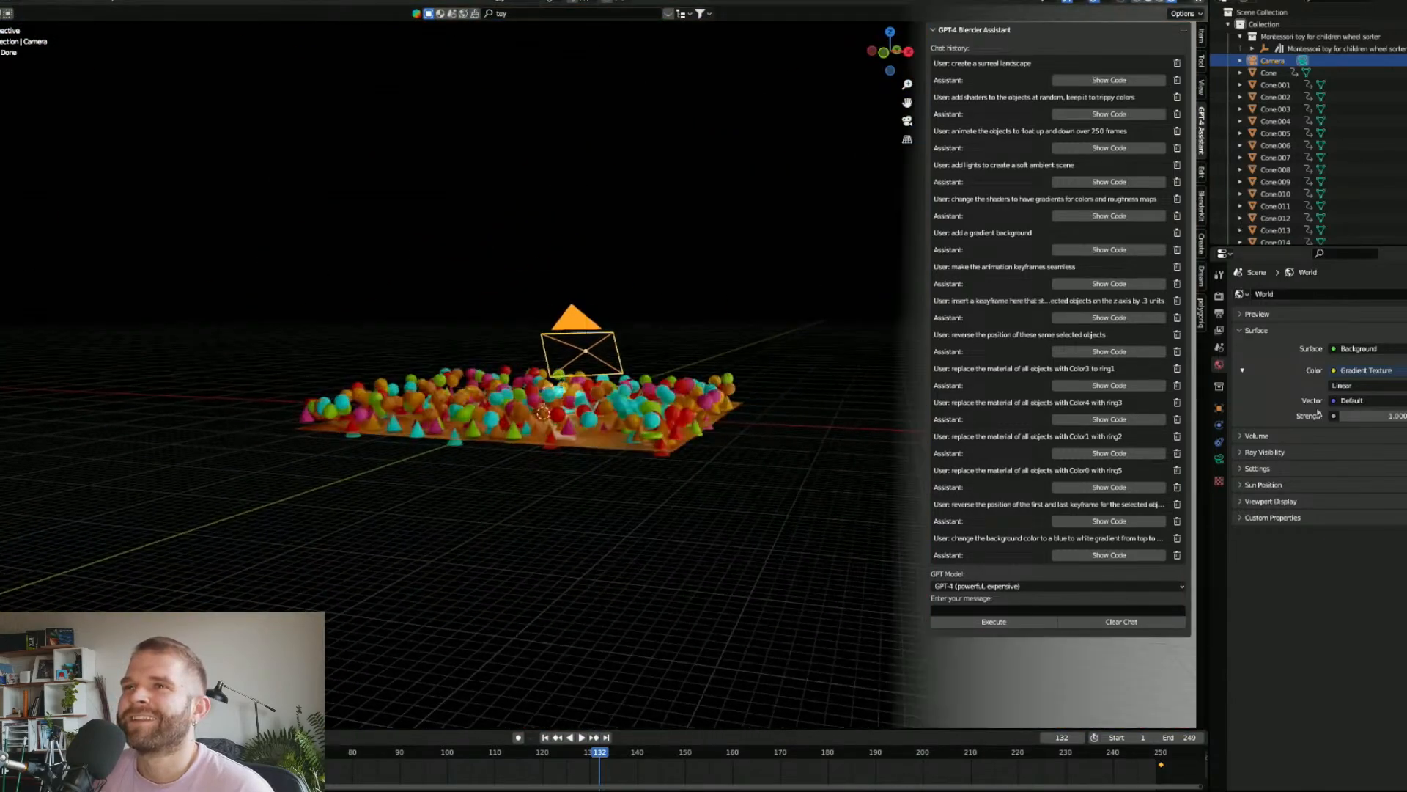
{"action": "middle_click_drag", "start_coordinate": [258, 364], "coordinate": [277, 361]}
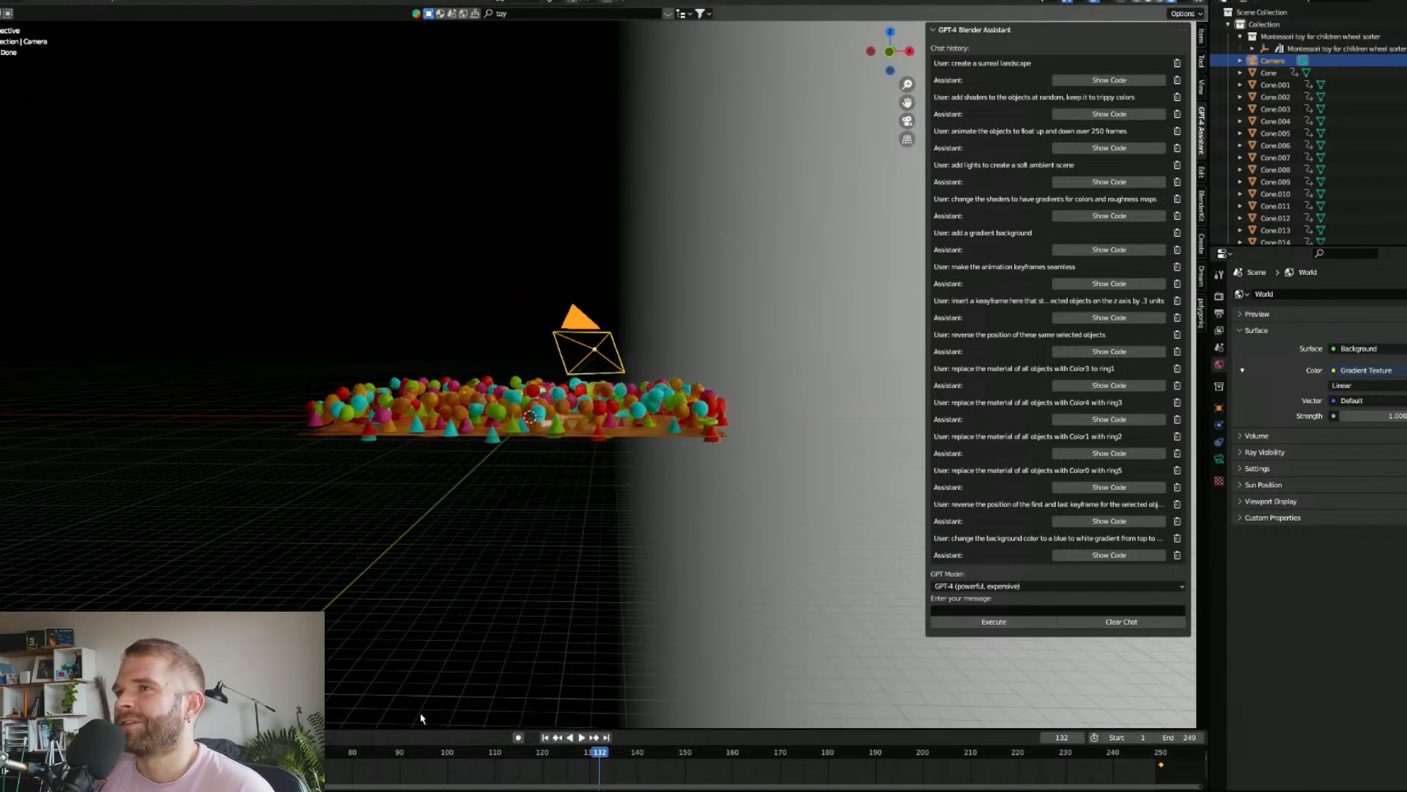
Step: Enlarge the timeline area and turn it into a Shader Editor showing the World node tree
{"action": "left_click_drag", "start_coordinate": [416, 728], "coordinate": [395, 520]}
{"action": "left_click", "coordinate": [2, 530]}
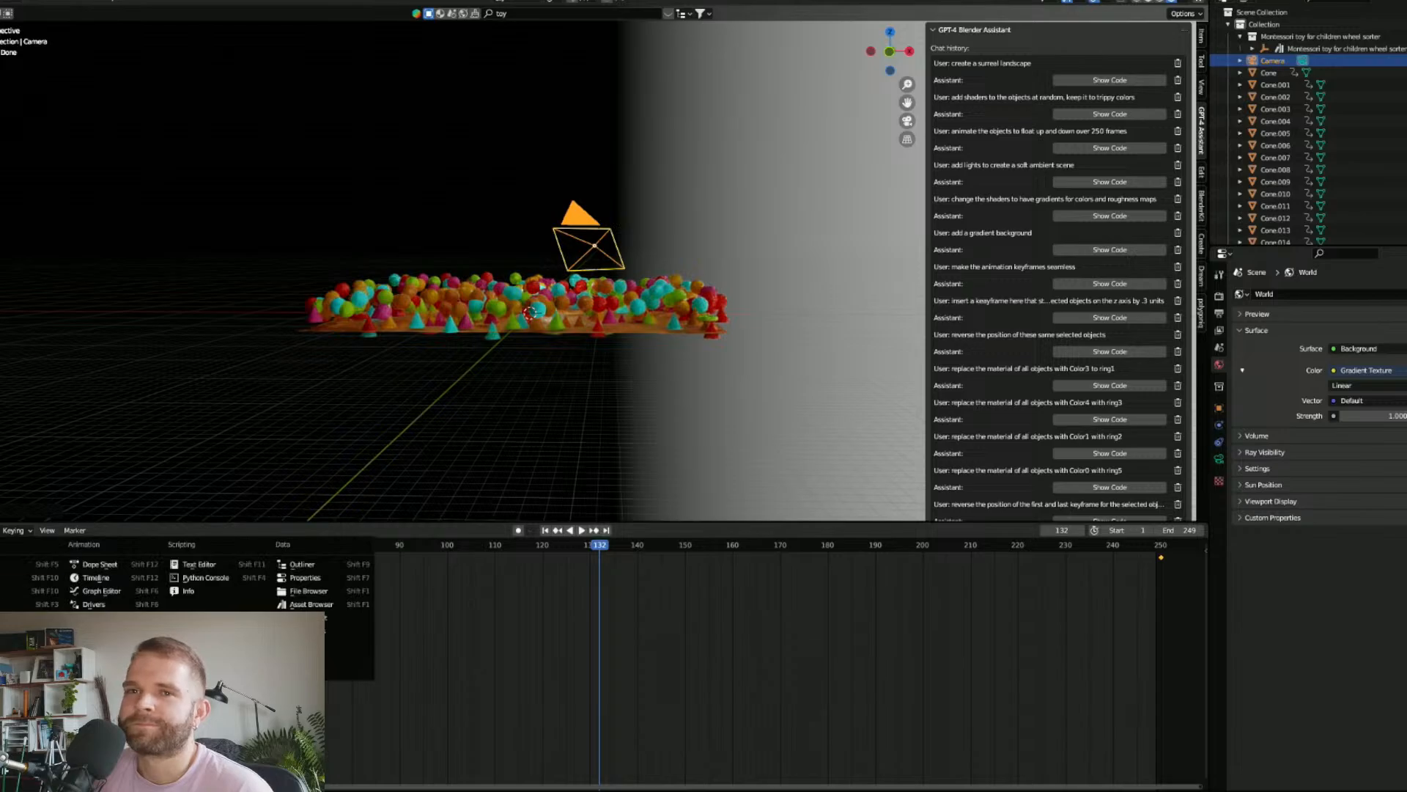
{"action": "left_click", "coordinate": [9, 644]}
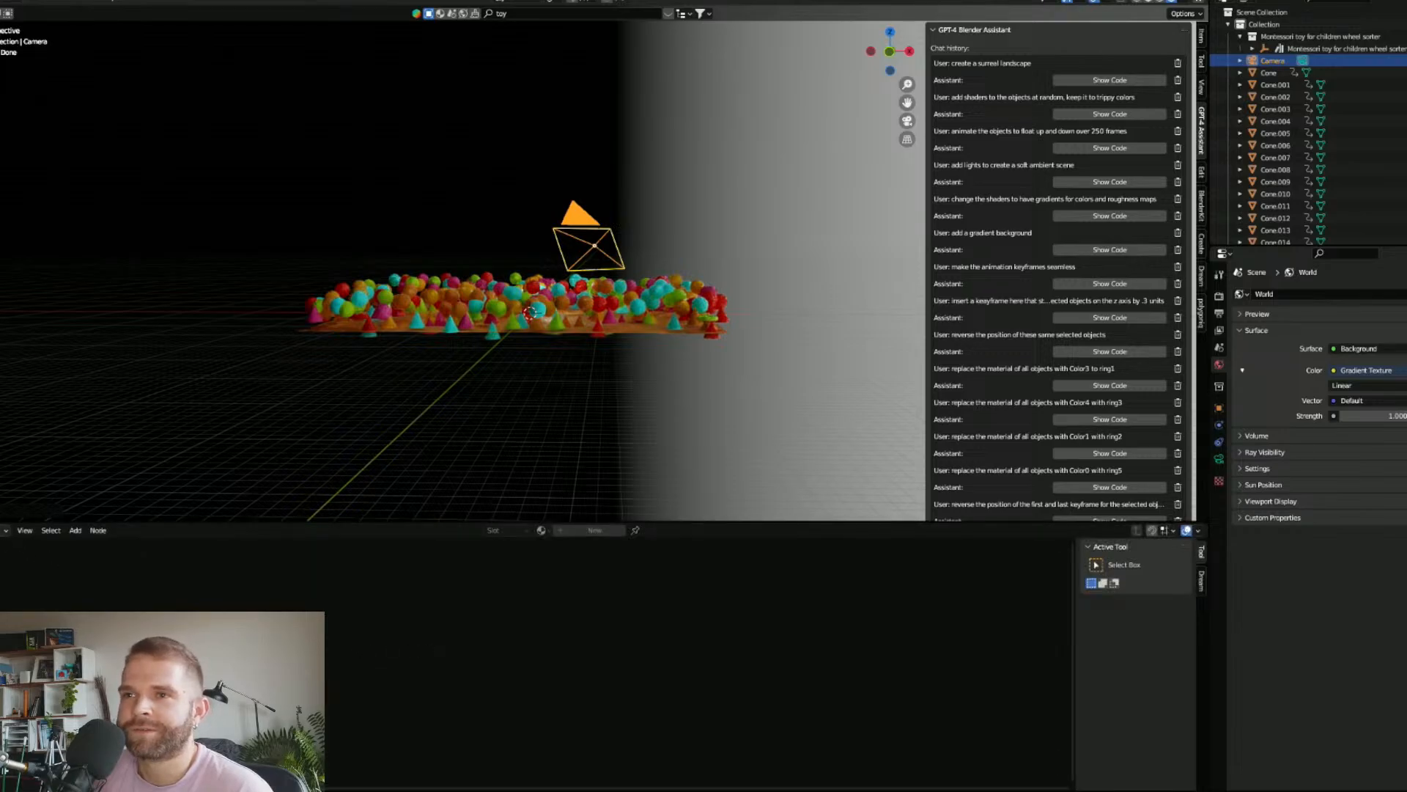
{"action": "left_click", "coordinate": [3, 530]}
{"action": "left_click", "coordinate": [2, 560]}
{"action": "scroll", "coordinate": [472, 682], "scroll_direction": "up", "scroll_amount": 20}
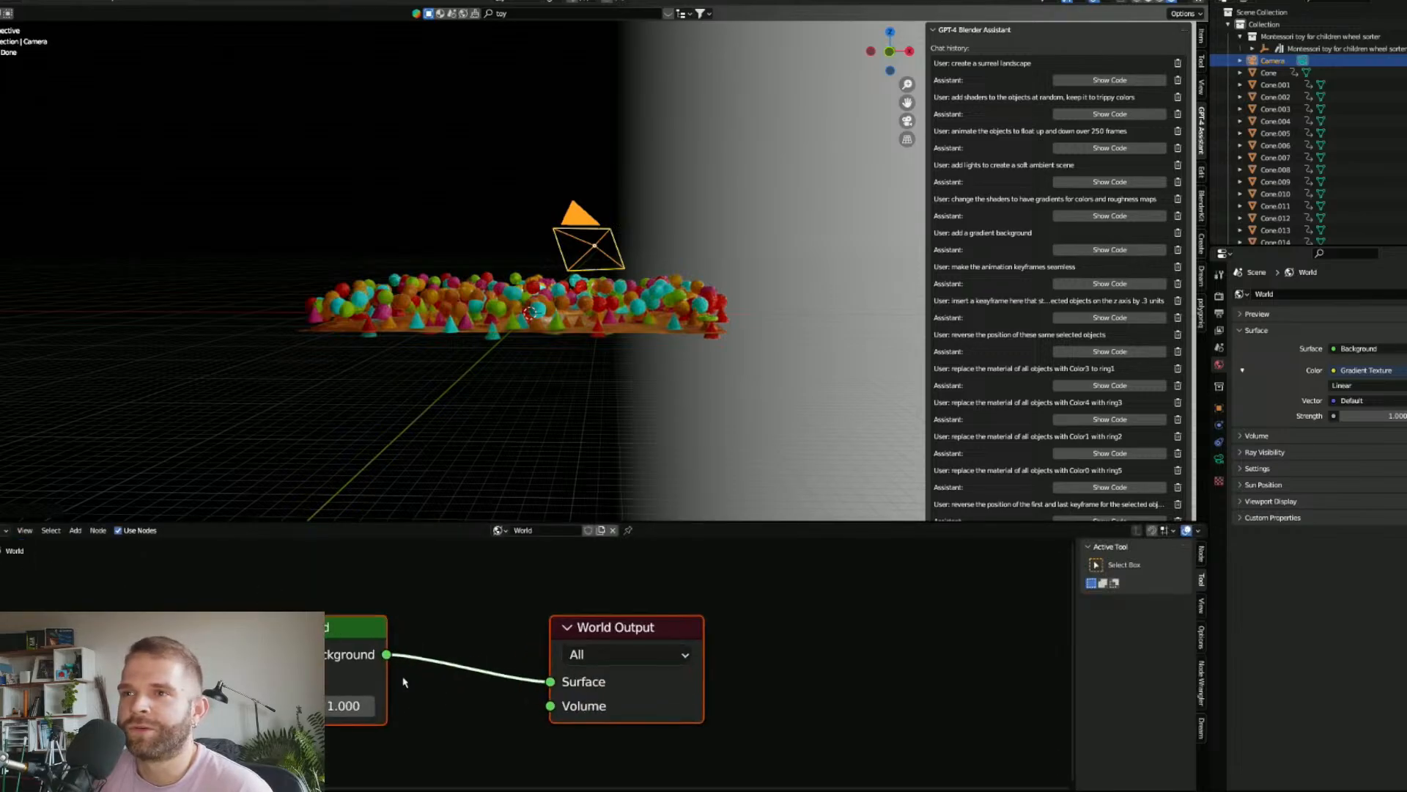
{"action": "middle_click_drag", "start_coordinate": [402, 679], "coordinate": [576, 639]}
{"action": "scroll", "coordinate": [221, 663], "scroll_direction": "down", "scroll_amount": 4}
{"action": "middle_click_drag", "start_coordinate": [144, 652], "coordinate": [417, 670]}
{"action": "left_click", "coordinate": [396, 665]}
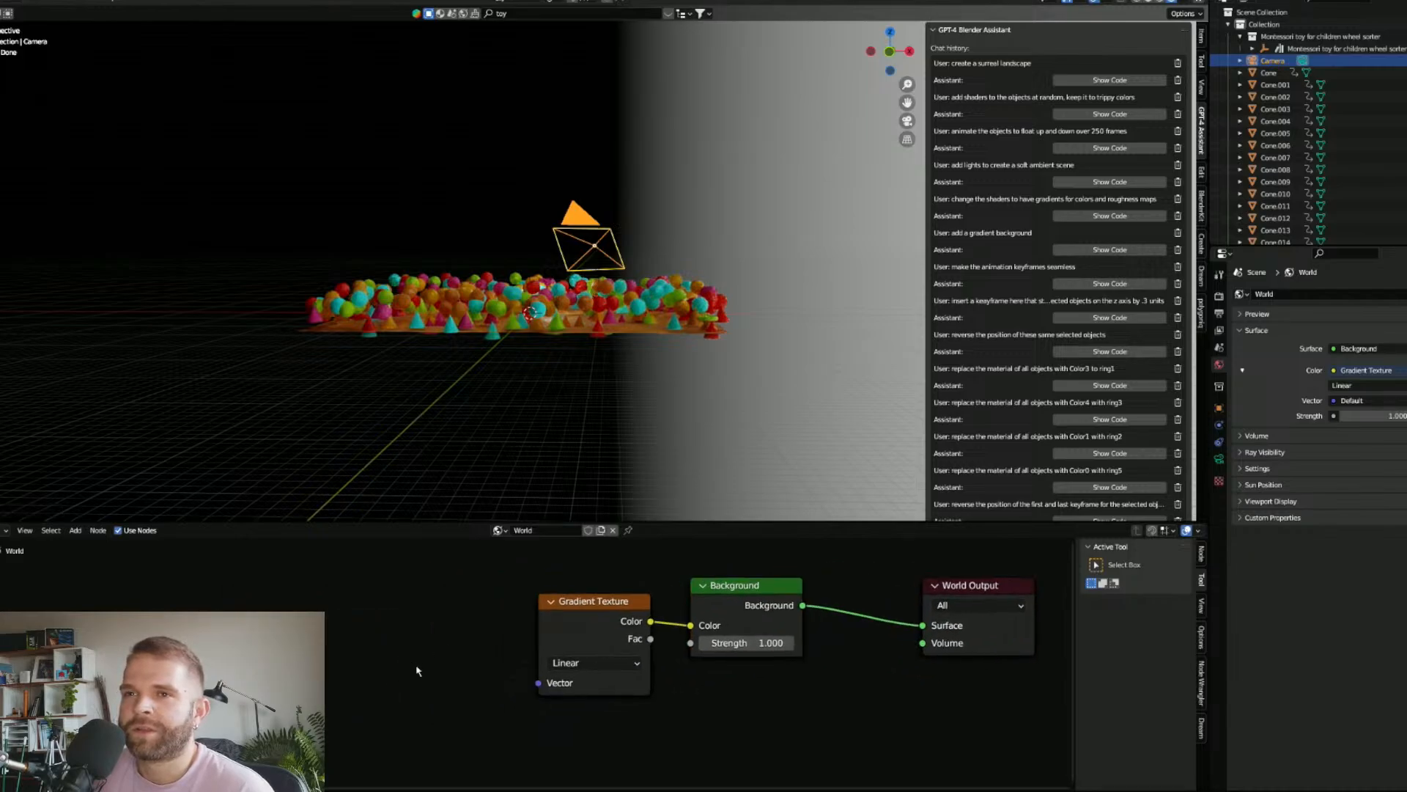
{"action": "key", "text": "shift+a"}
{"action": "left_click", "coordinate": [407, 662]}
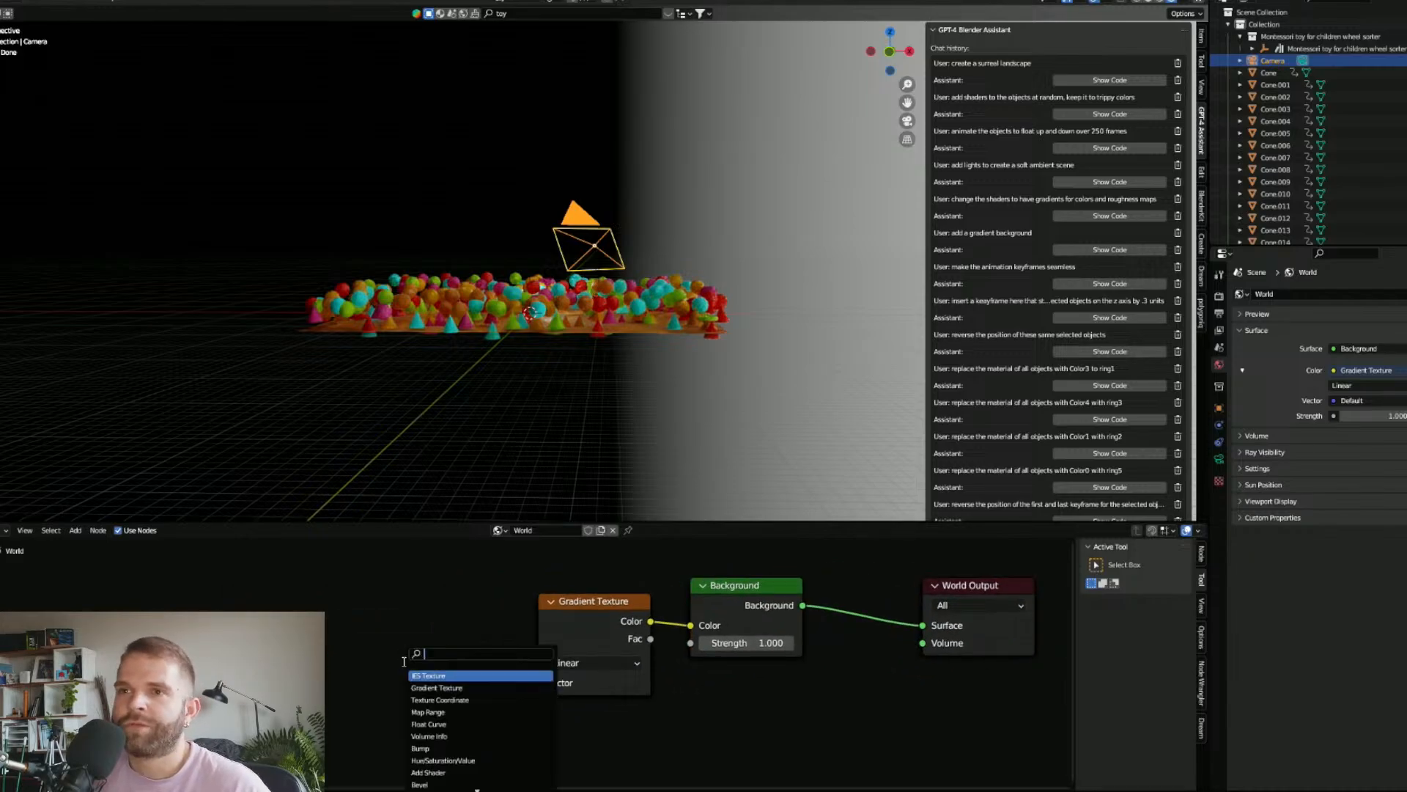
{"action": "type", "text": "vector"}
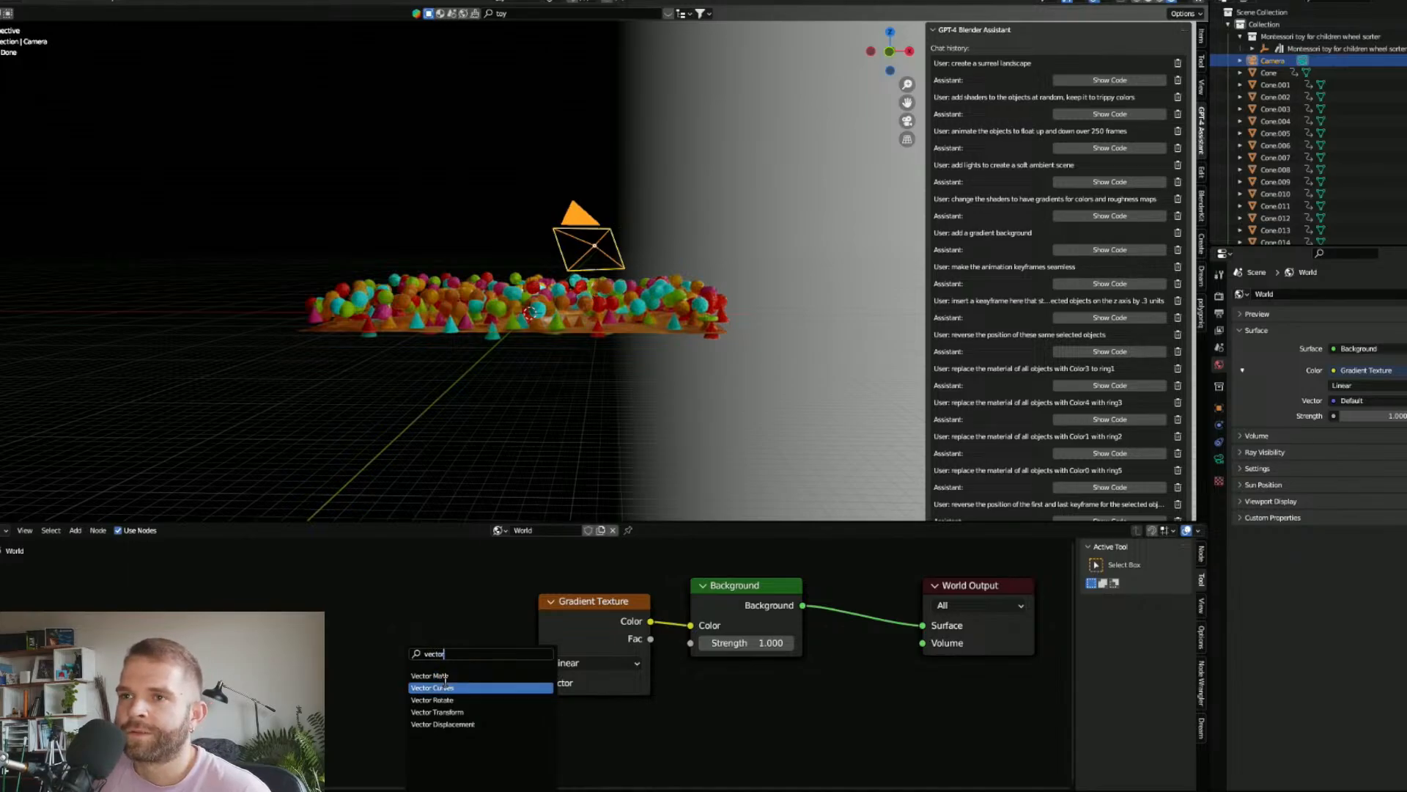
{"action": "left_click", "coordinate": [375, 676]}
Step: Add a Texture Coordinate node, connect its Generated output to the Gradient Texture's Vector input, and make room between the two nodes
{"action": "key", "text": "shift+a"}
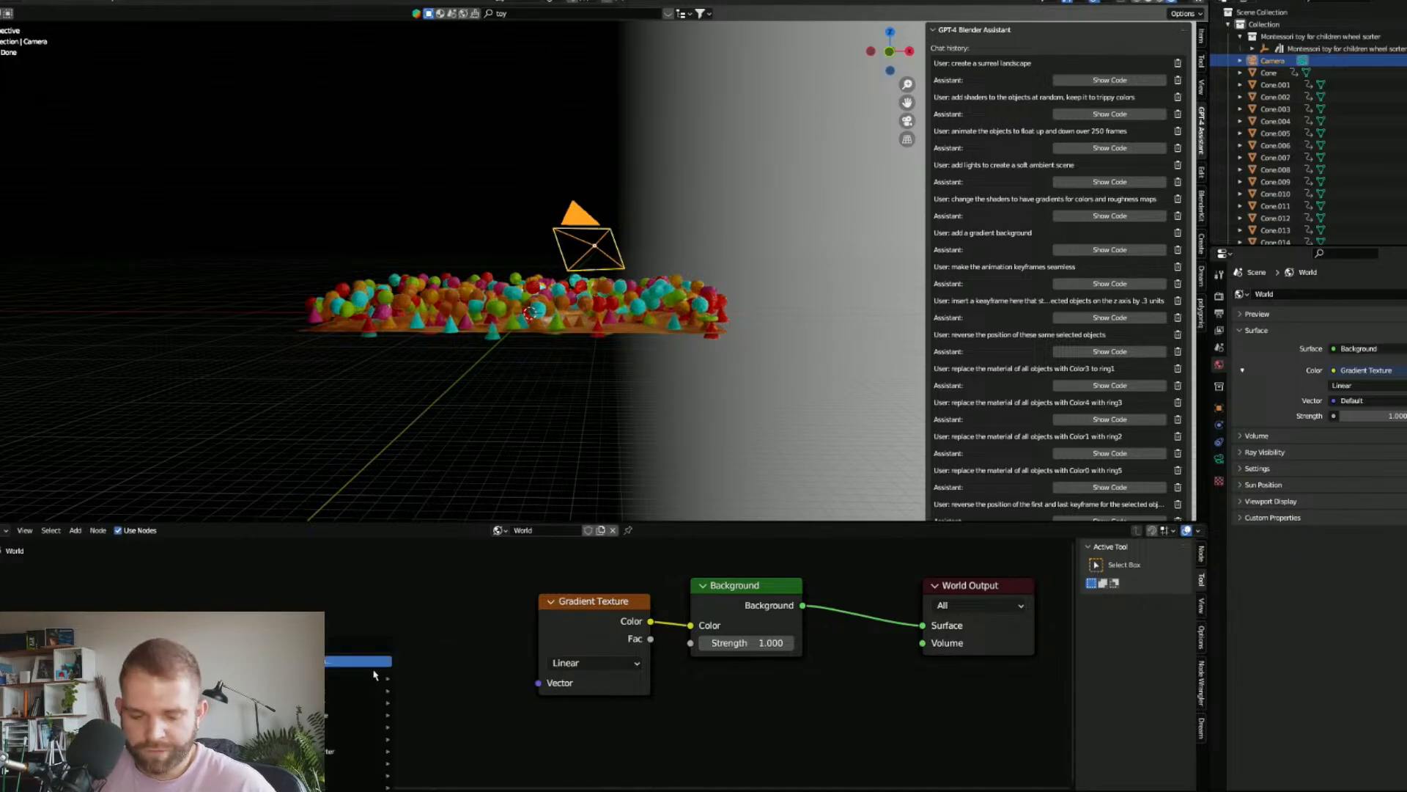
{"action": "left_click", "coordinate": [369, 660]}
{"action": "type", "text": "text"}
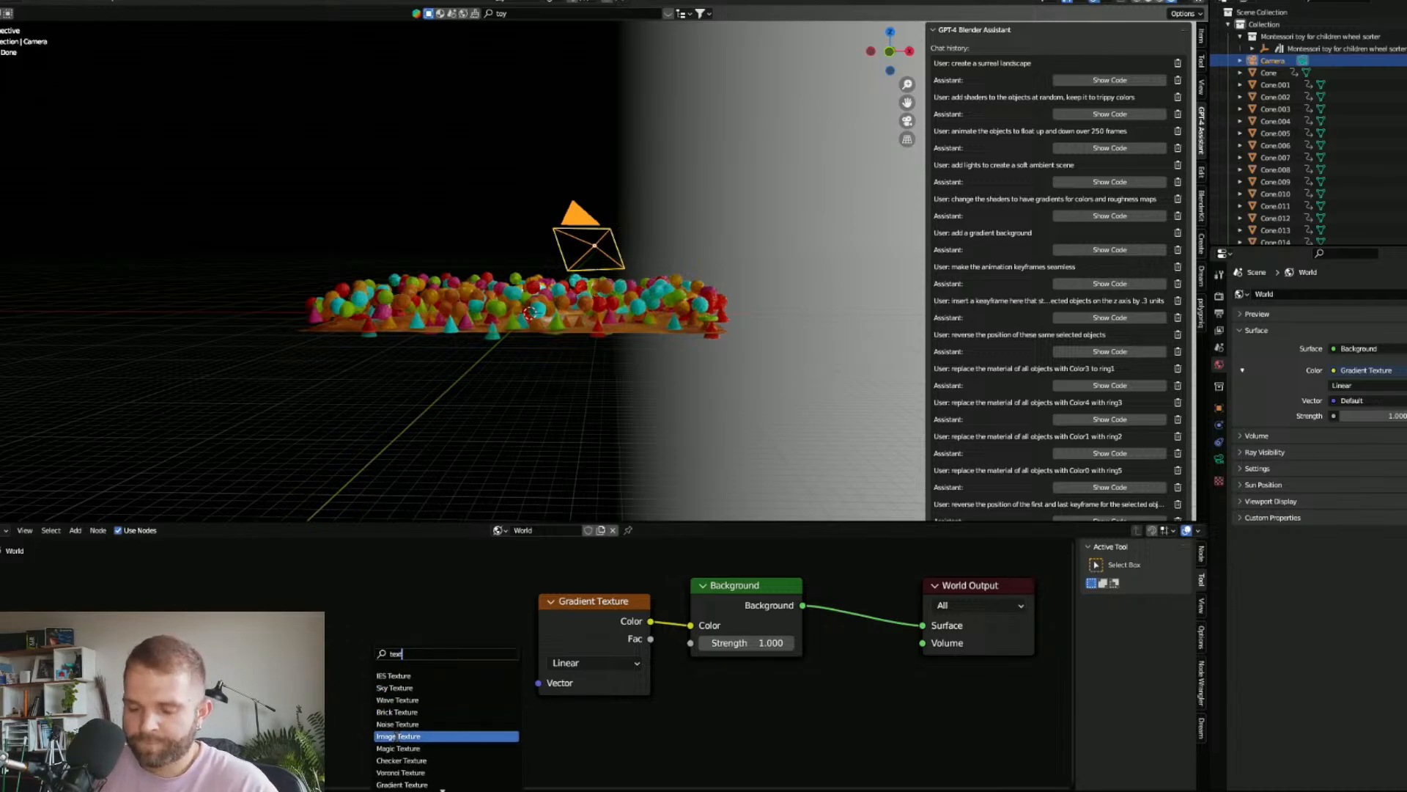
{"action": "type", "text": "ure c"}
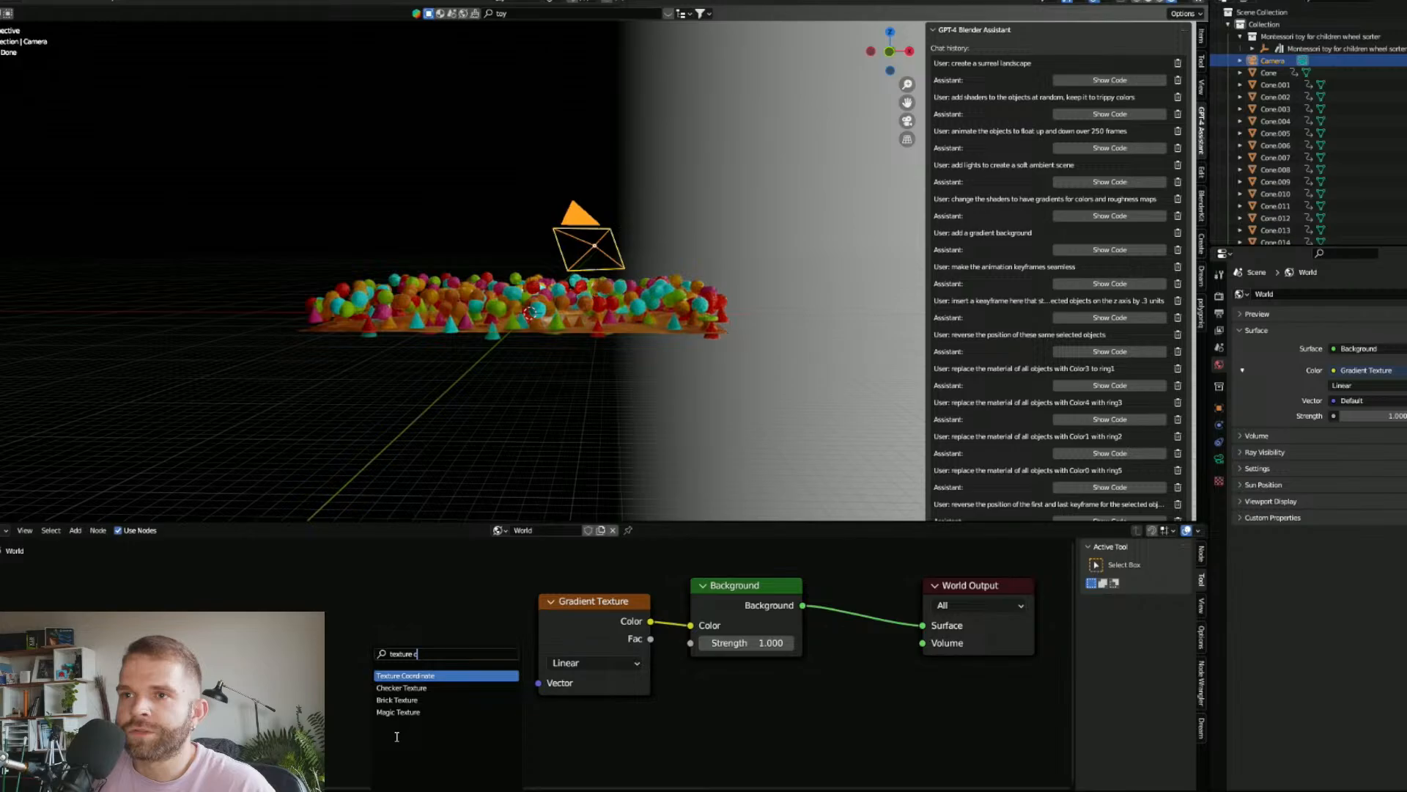
{"action": "left_click", "coordinate": [403, 675]}
{"action": "left_click_drag", "start_coordinate": [423, 654], "coordinate": [538, 682]}
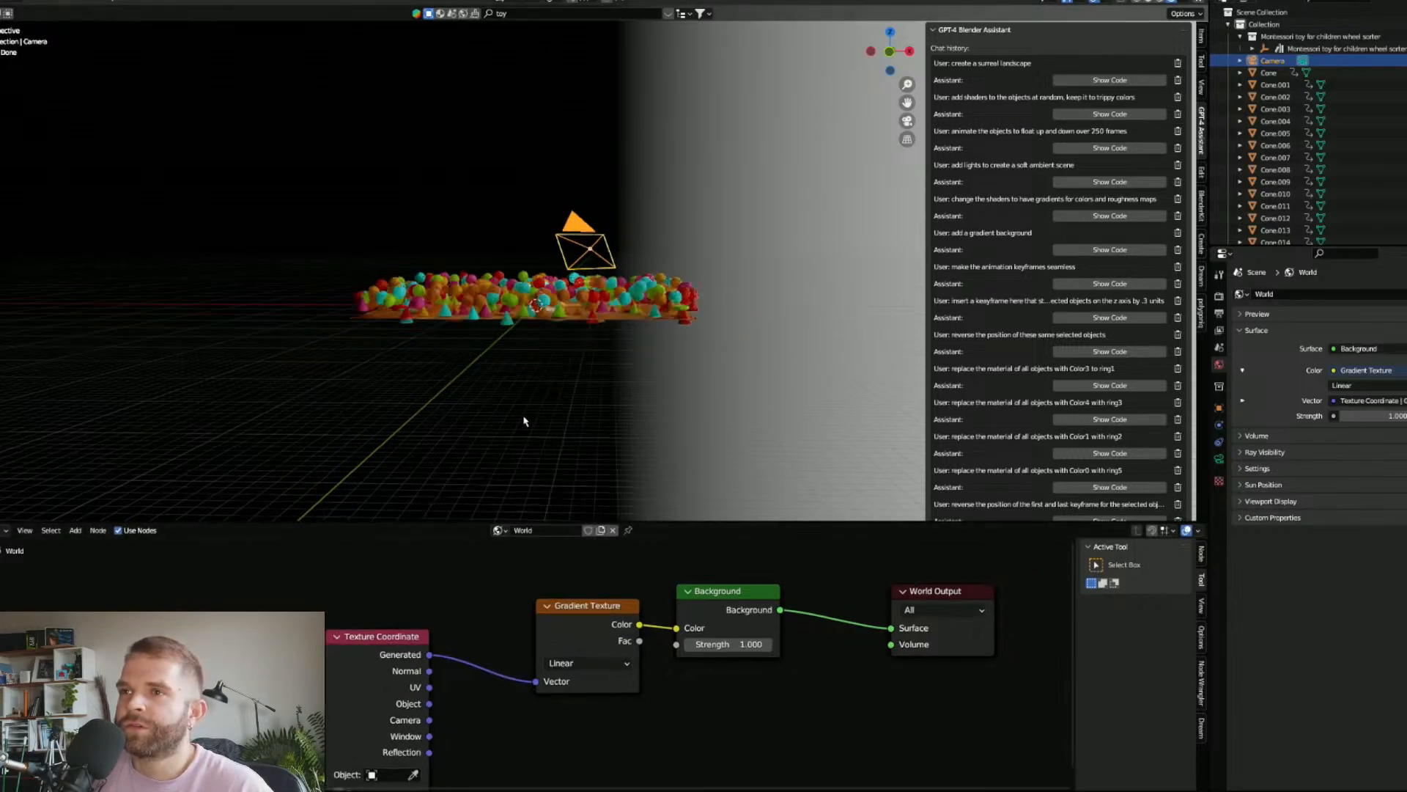
{"action": "left_click_drag", "start_coordinate": [369, 658], "coordinate": [182, 654]}
{"action": "left_click", "coordinate": [220, 703]}
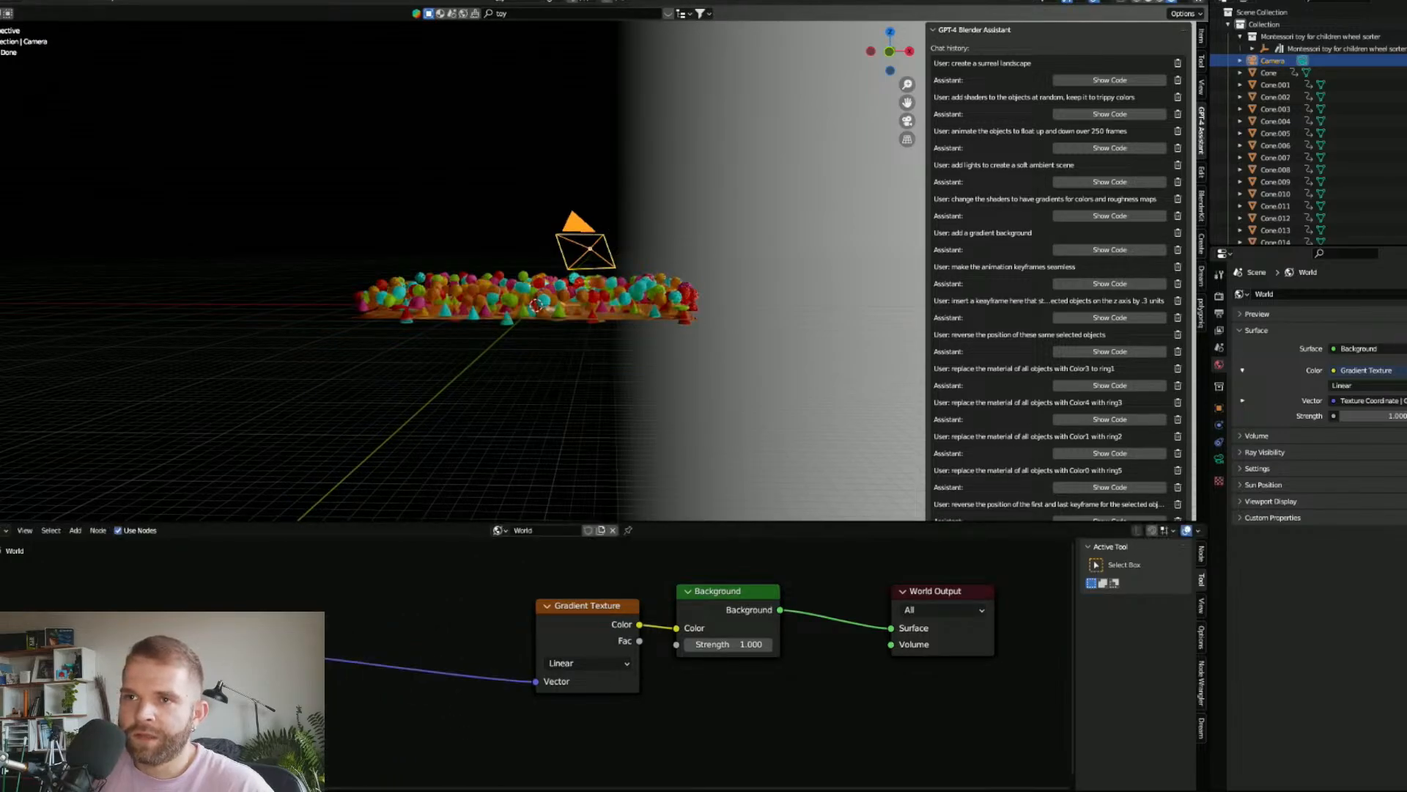
Step: Try a Vector Math node set to Add between the Texture Coordinate and Gradient Texture nodes, and delete it
{"action": "key", "text": "shift+a"}
{"action": "type", "text": "s"}
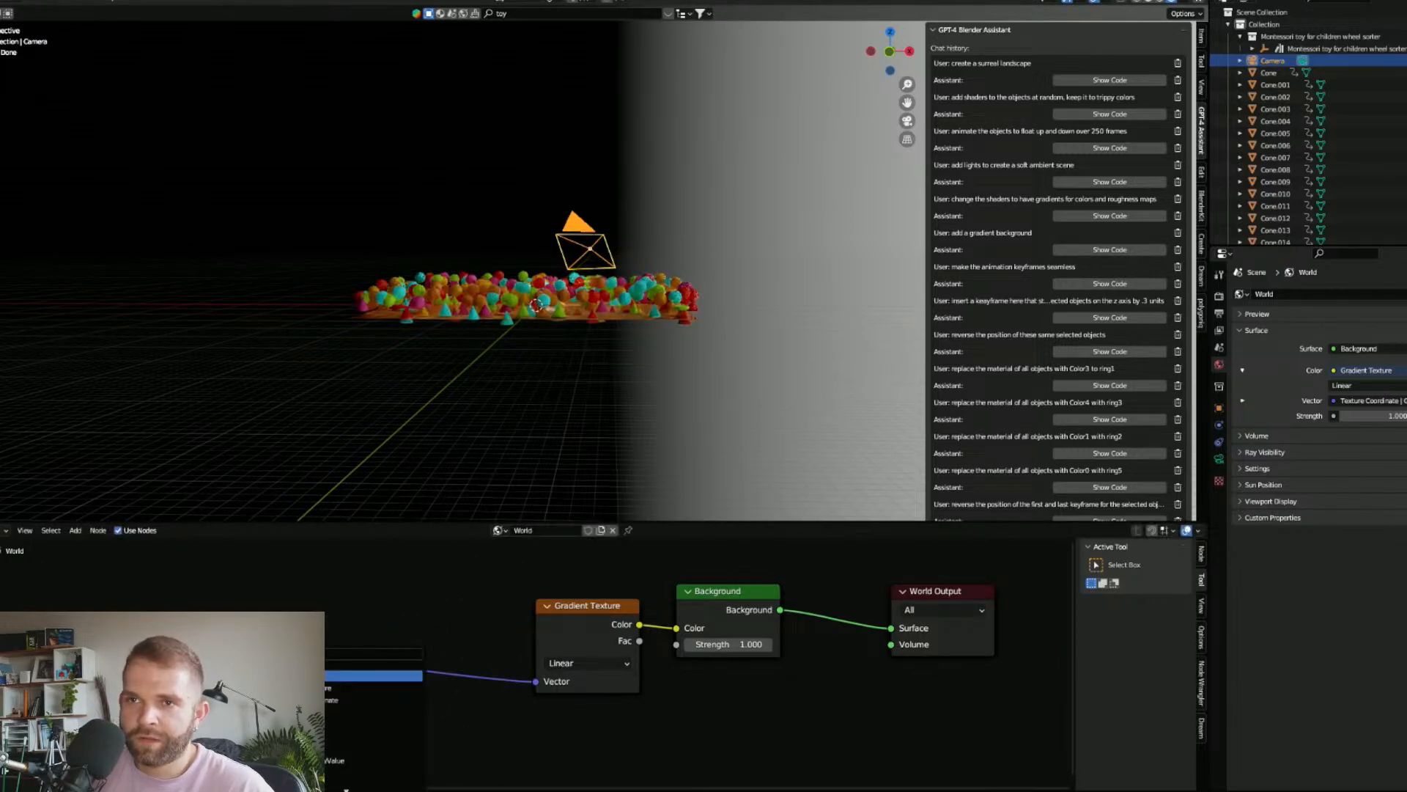
{"action": "type", "text": "veccurve"}
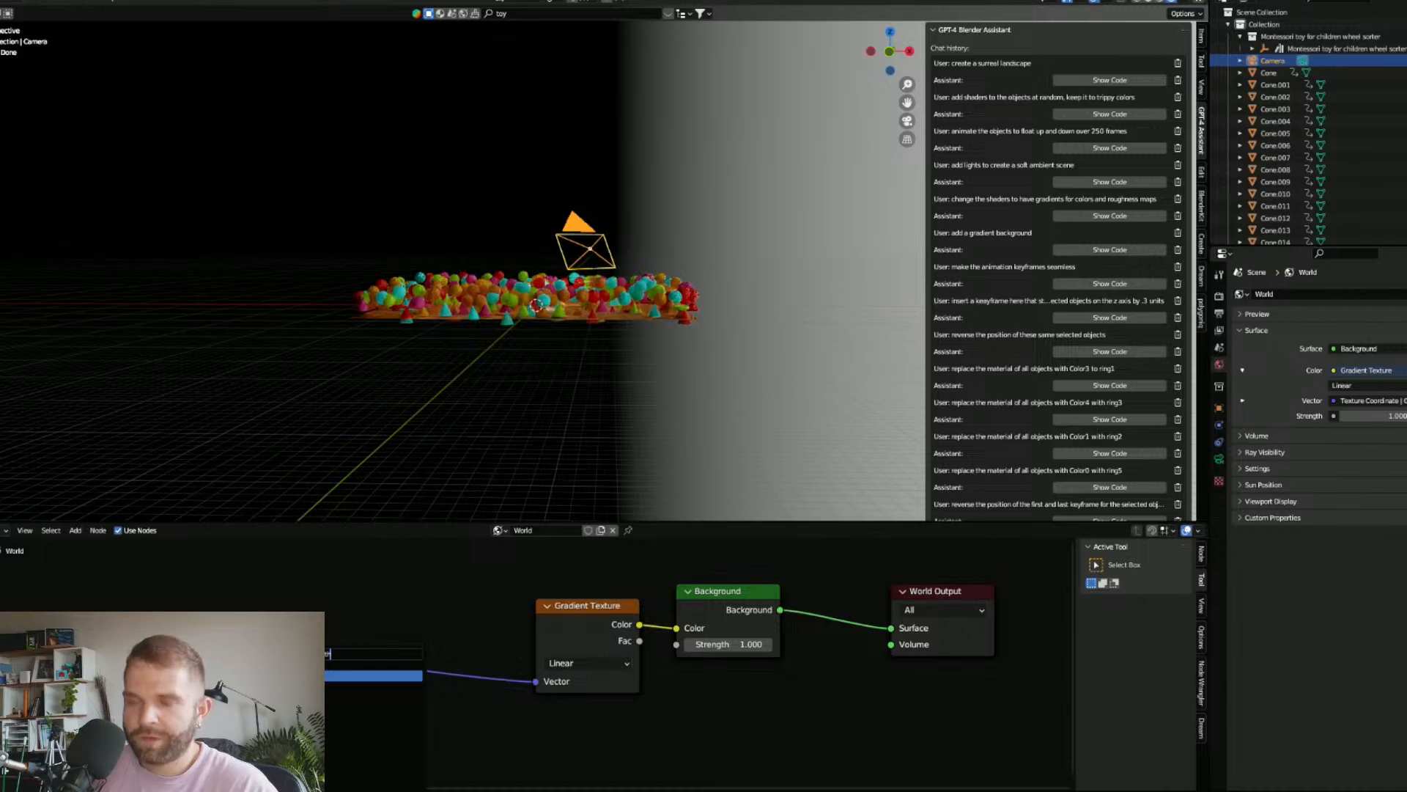
{"action": "key", "text": "Return"}
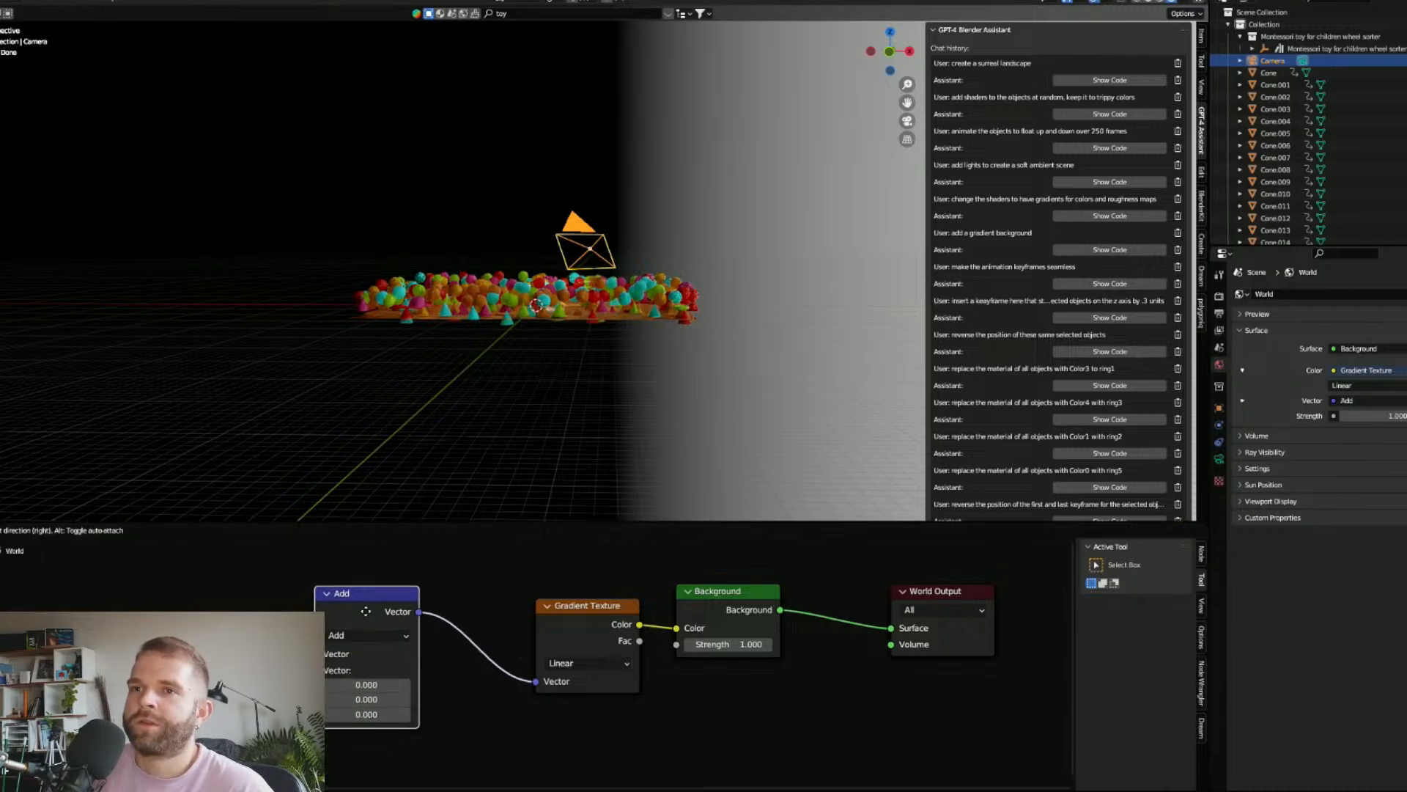
{"action": "left_click", "coordinate": [389, 681]}
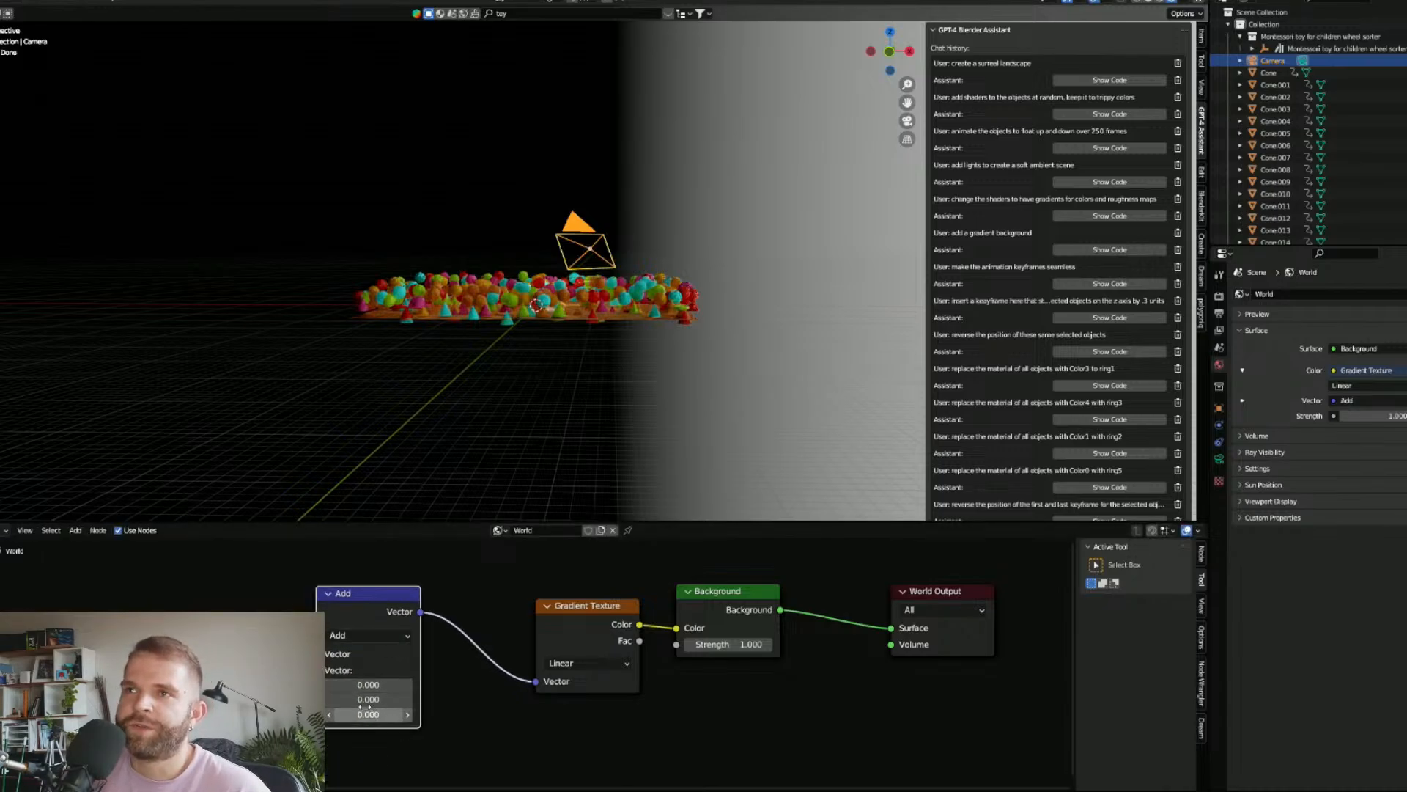
{"action": "left_click_drag", "start_coordinate": [103, 652], "coordinate": [103, 619]}
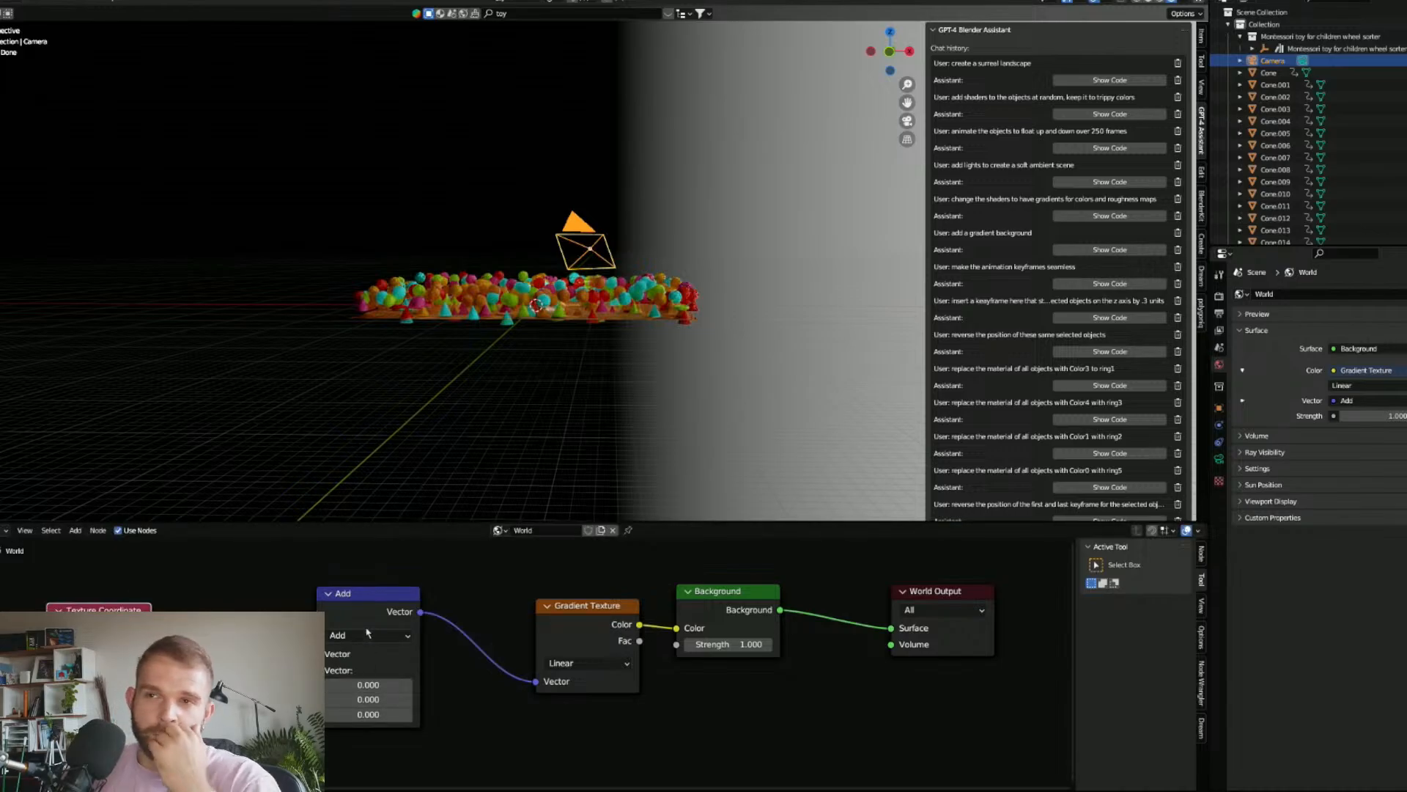
{"action": "left_click", "coordinate": [370, 619]}
{"action": "key", "text": "Delete"}
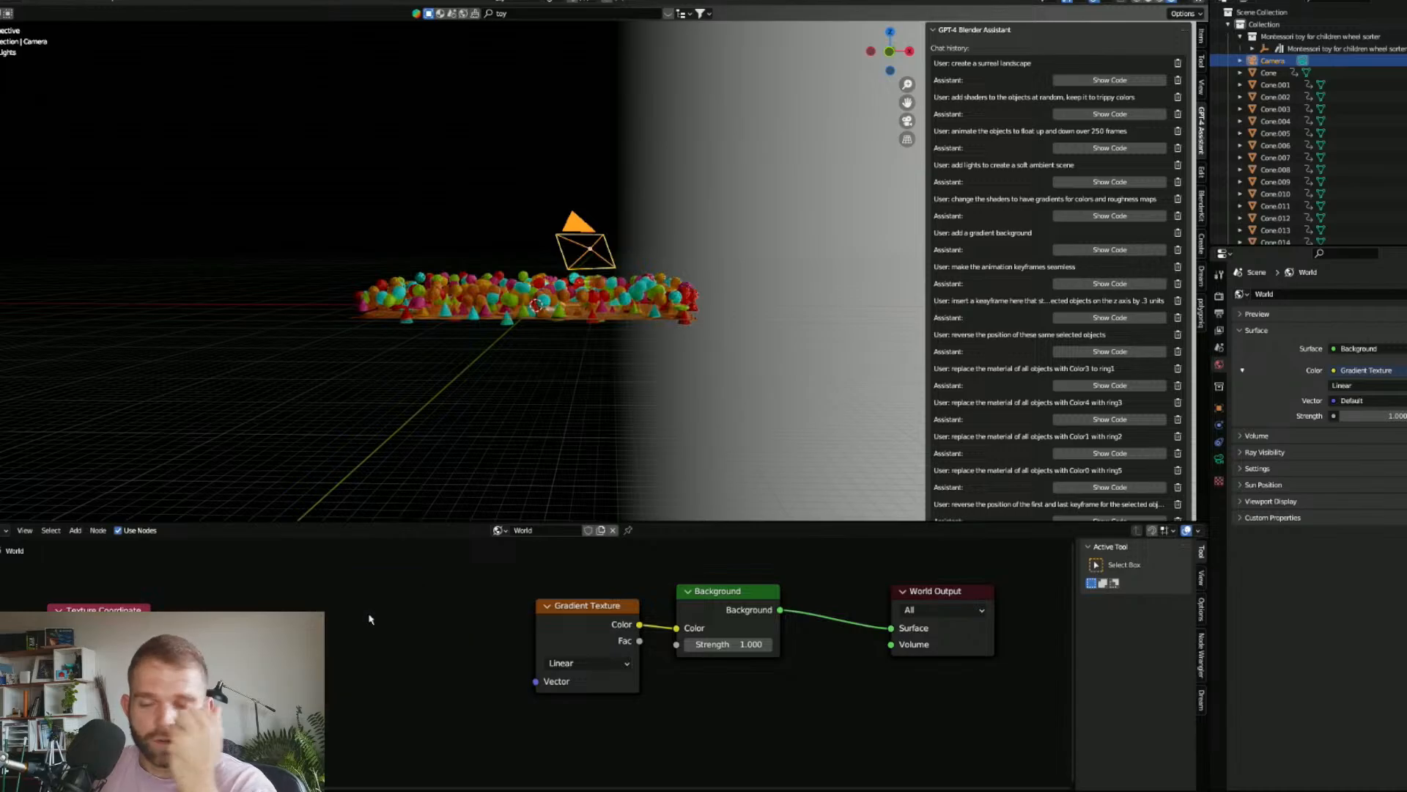
Step: Add a Vector Rotate node and wire it between the Texture Coordinate's Generated output and the Gradient Texture's Vector input
{"action": "key", "text": "shift+a"}
{"action": "type", "text": "rotate"}
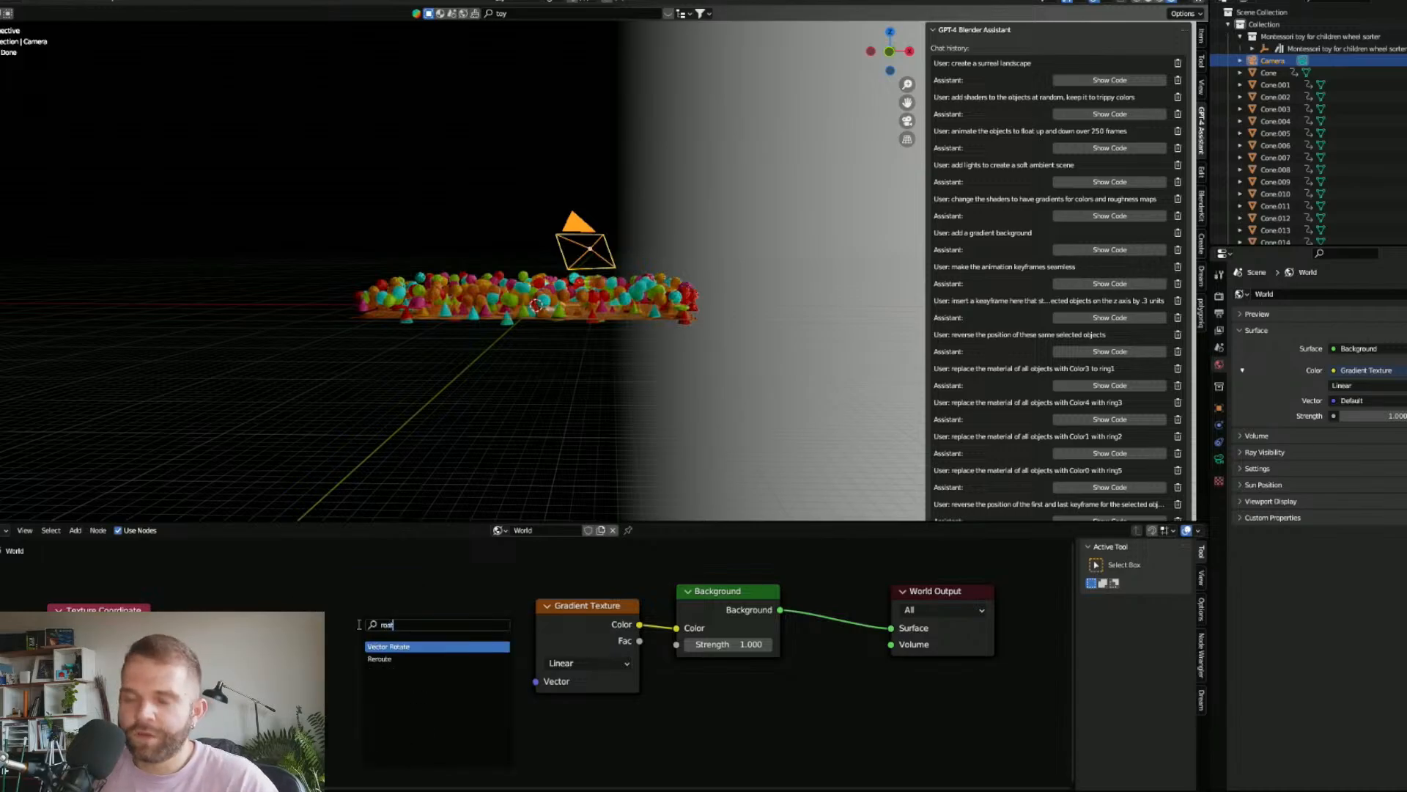
{"action": "key", "text": "Return"}
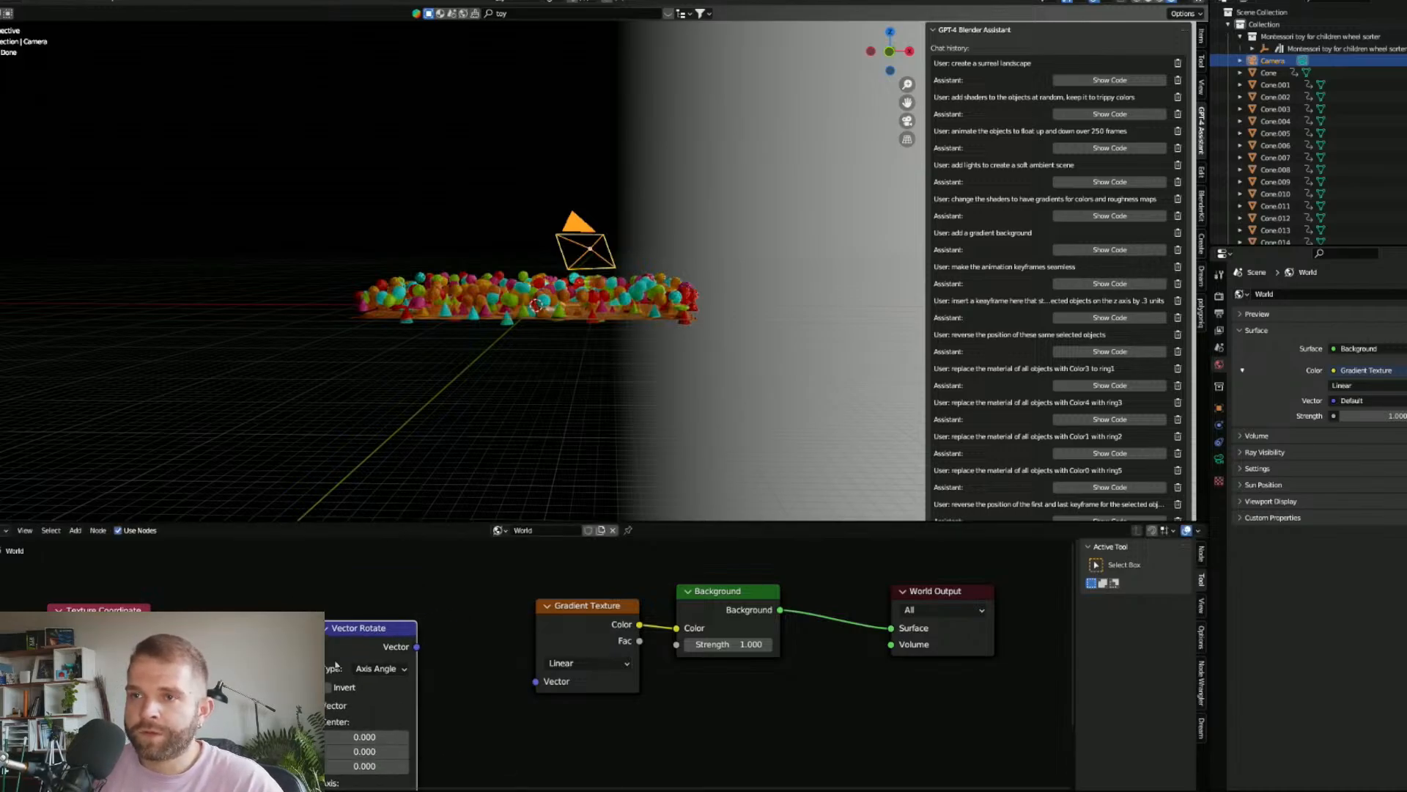
{"action": "left_click", "coordinate": [319, 598]}
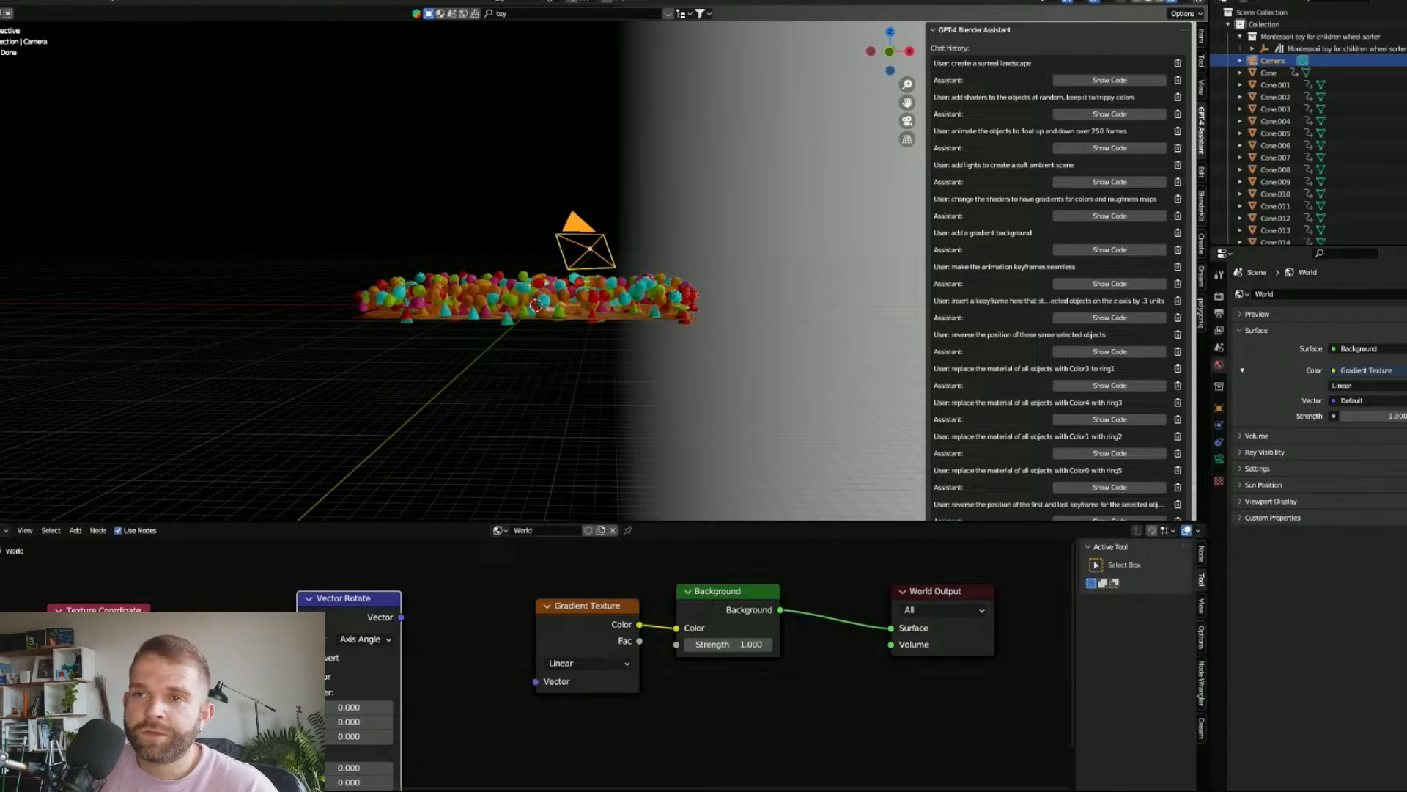
{"action": "left_click_drag", "start_coordinate": [102, 610], "coordinate": [147, 632]}
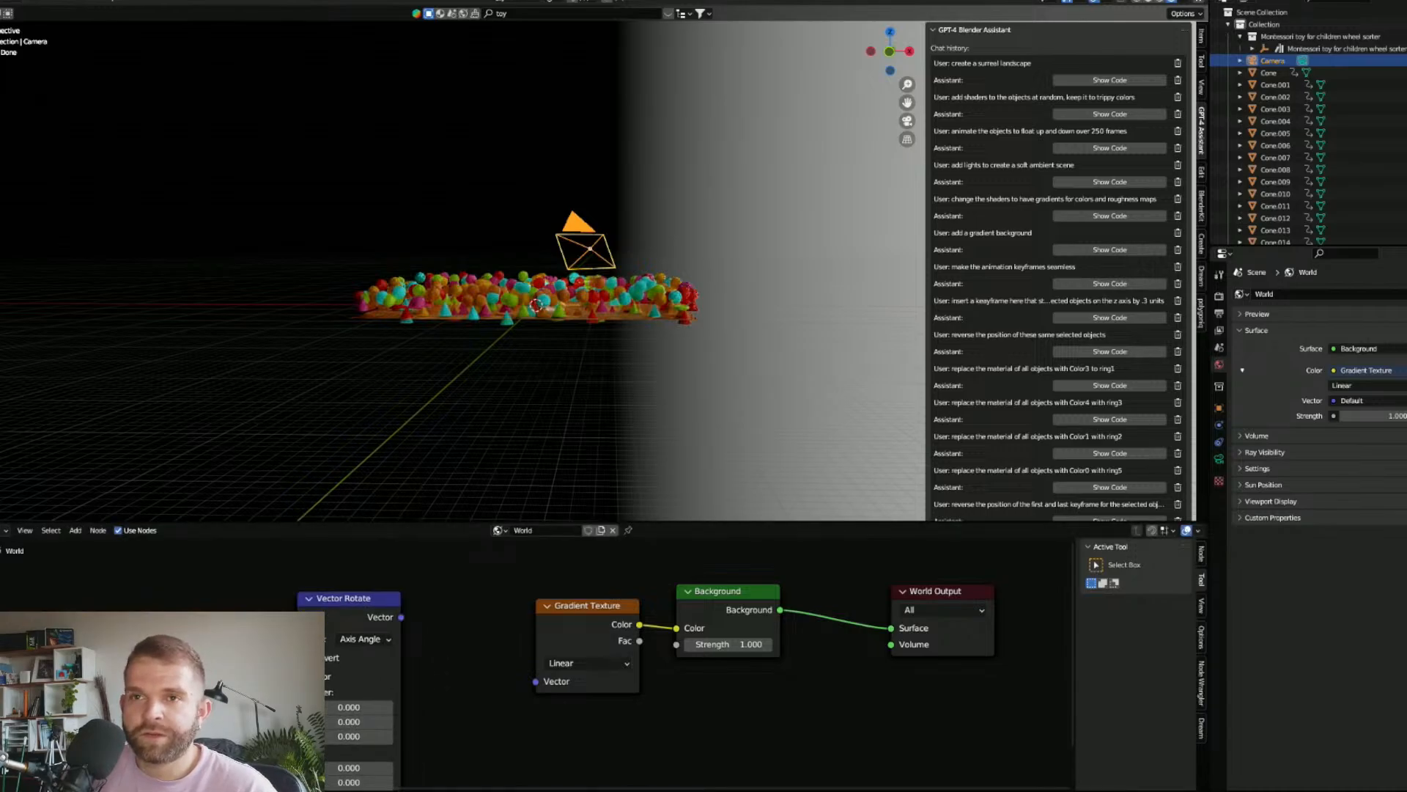
{"action": "left_click_drag", "start_coordinate": [401, 617], "coordinate": [536, 681]}
{"action": "middle_click_drag", "start_coordinate": [536, 681], "coordinate": [692, 595]}
{"action": "left_click_drag", "start_coordinate": [256, 579], "coordinate": [37, 575]}
{"action": "left_click", "coordinate": [191, 587]}
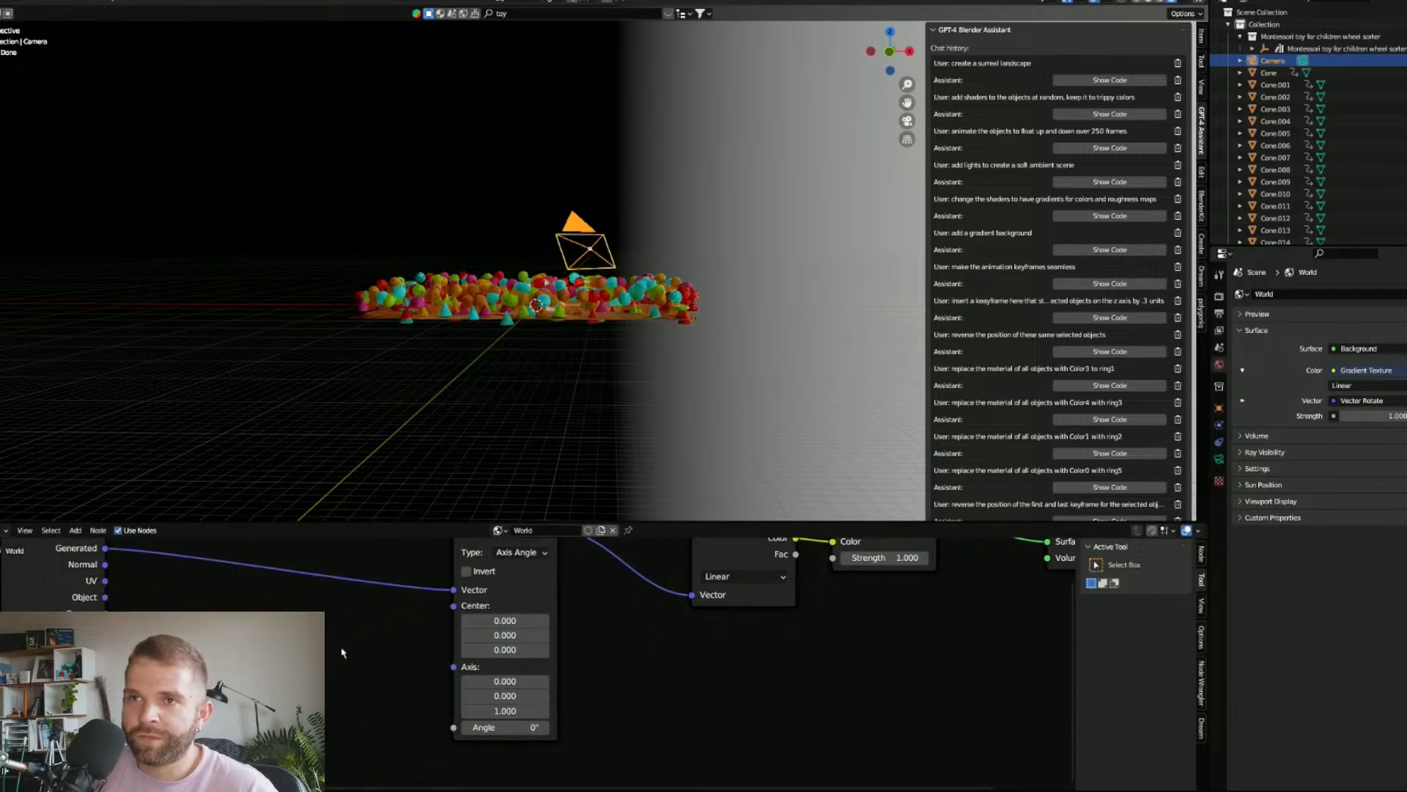
Step: Make the Vector Rotate node turn around the Y axis by setting its axis to 0, 1, 0
{"action": "middle_click_drag", "start_coordinate": [364, 638], "coordinate": [352, 681]}
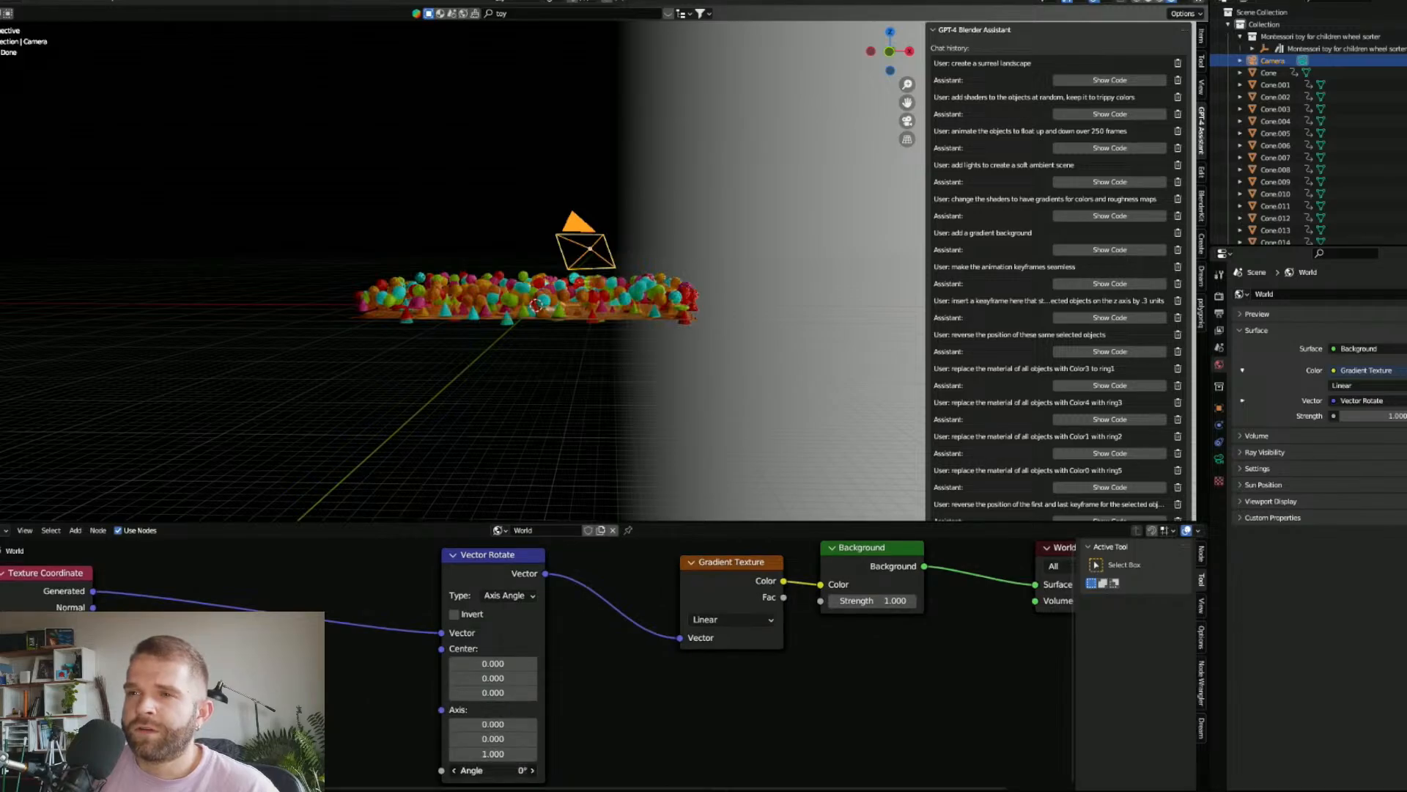
{"action": "mouse_move", "coordinate": [491, 770]}
{"action": "left_mouse_down"}
{"action": "mouse_move", "coordinate": [506, 770]}
{"action": "mouse_move", "coordinate": [484, 769]}
{"action": "left_mouse_up"}
{"action": "left_click", "coordinate": [510, 738]}
{"action": "type", "text": "1"}
{"action": "key", "text": "Return"}
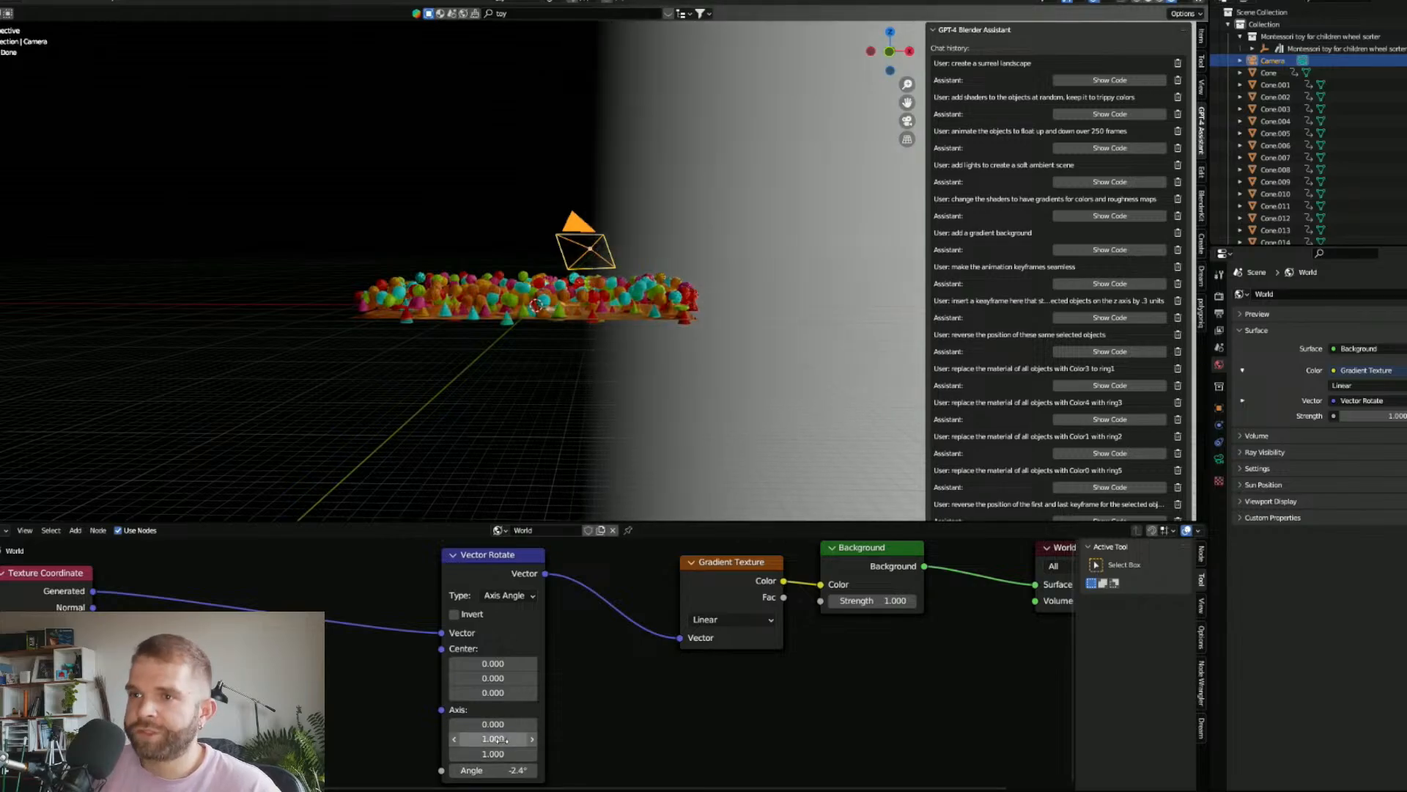
{"action": "left_click", "coordinate": [502, 754]}
{"action": "type", "text": "0"}
{"action": "key", "text": "Return"}
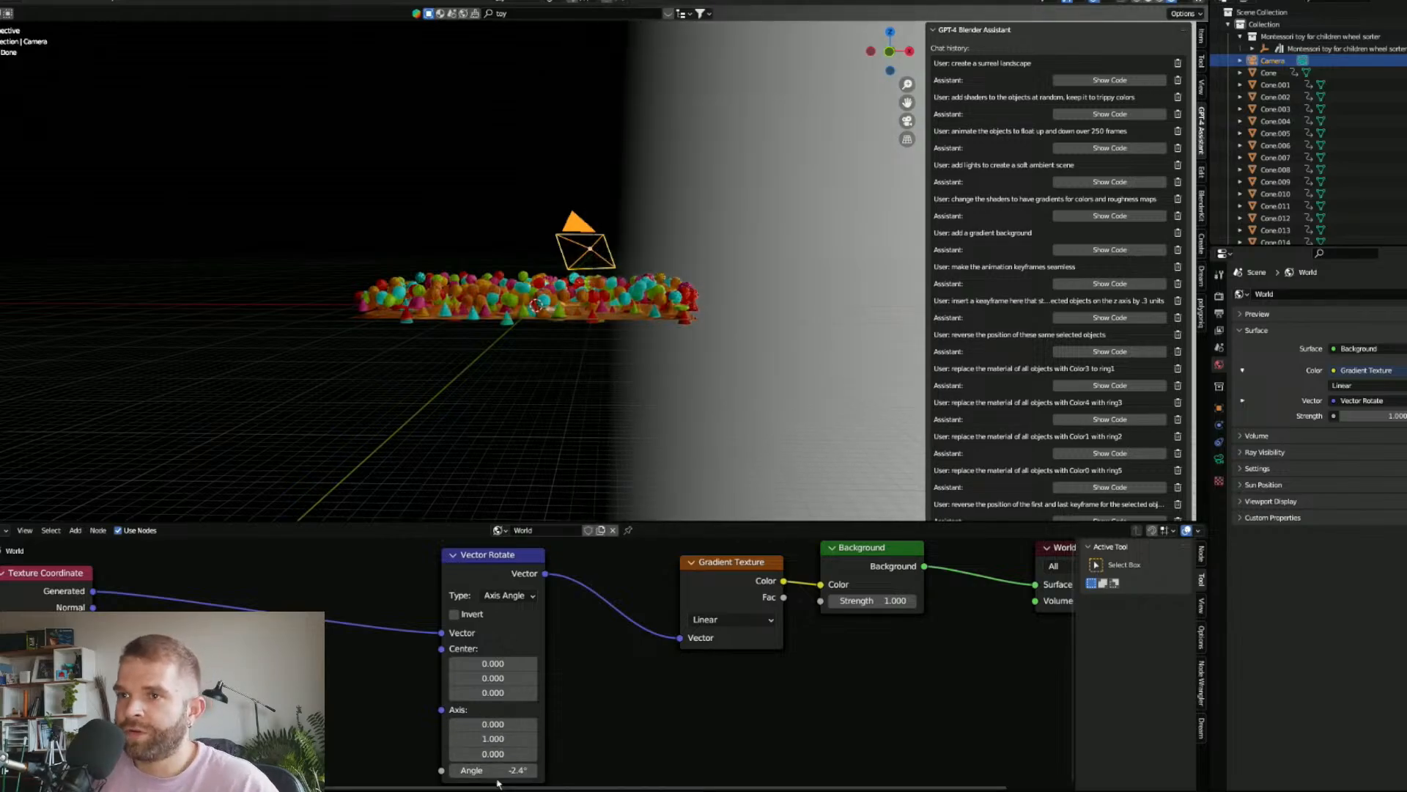
Step: Set the Vector Rotate node's angle to 90° so the world gradient runs vertically
{"action": "mouse_move", "coordinate": [500, 770]}
{"action": "left_mouse_down"}
{"action": "mouse_move", "coordinate": [623, 770]}
{"action": "mouse_move", "coordinate": [495, 768]}
{"action": "left_mouse_up"}
{"action": "left_click", "coordinate": [495, 768]}
{"action": "type", "text": "90"}
{"action": "key", "text": "Return"}
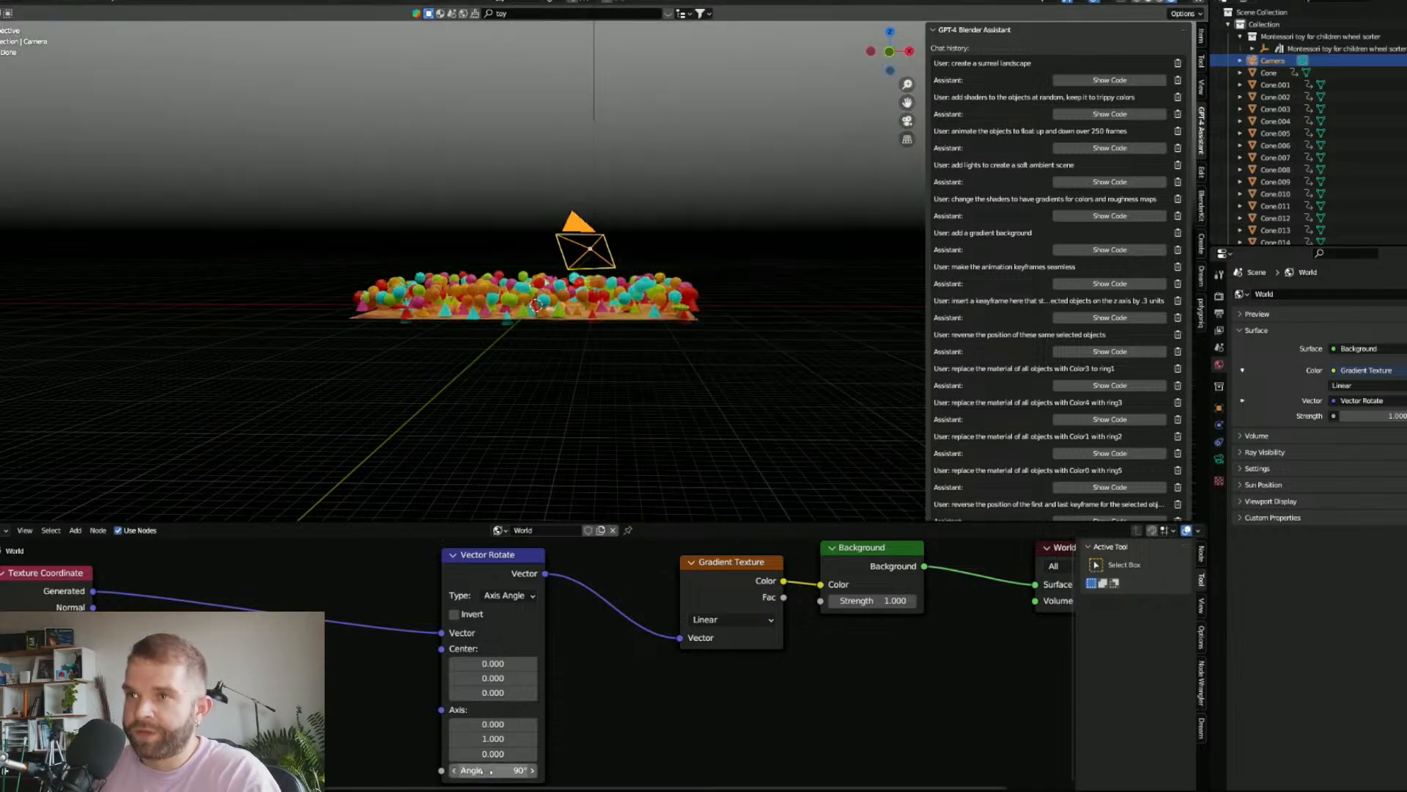
Step: Make space after the Gradient Texture and insert a Color Ramp node between it and the Background node
{"action": "middle_click_drag", "start_coordinate": [606, 663], "coordinate": [262, 636]}
{"action": "left_click_drag", "start_coordinate": [758, 695], "coordinate": [604, 569]}
{"action": "left_click", "coordinate": [406, 667]}
{"action": "key", "text": "shift+a"}
{"action": "type", "text": "color"}
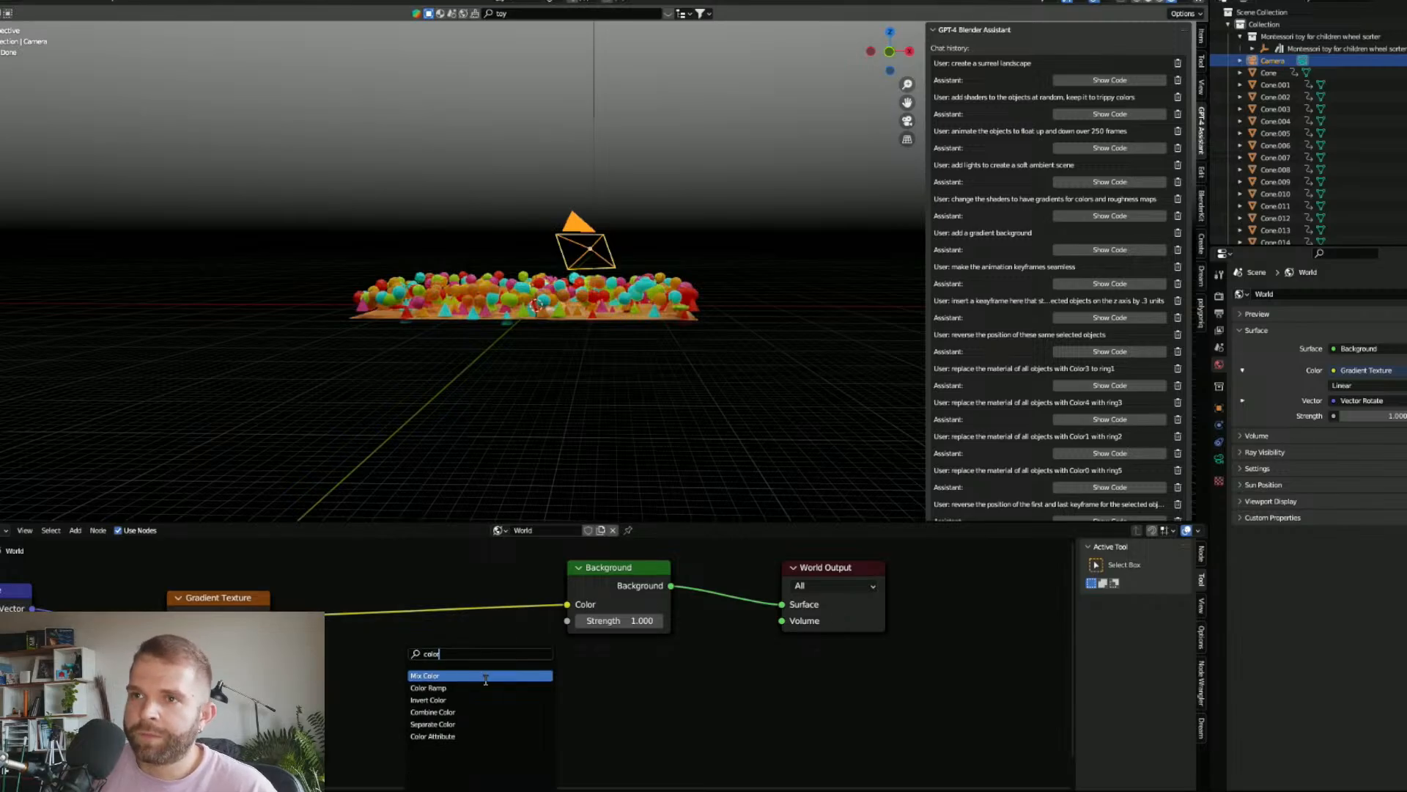
{"action": "left_click", "coordinate": [428, 688]}
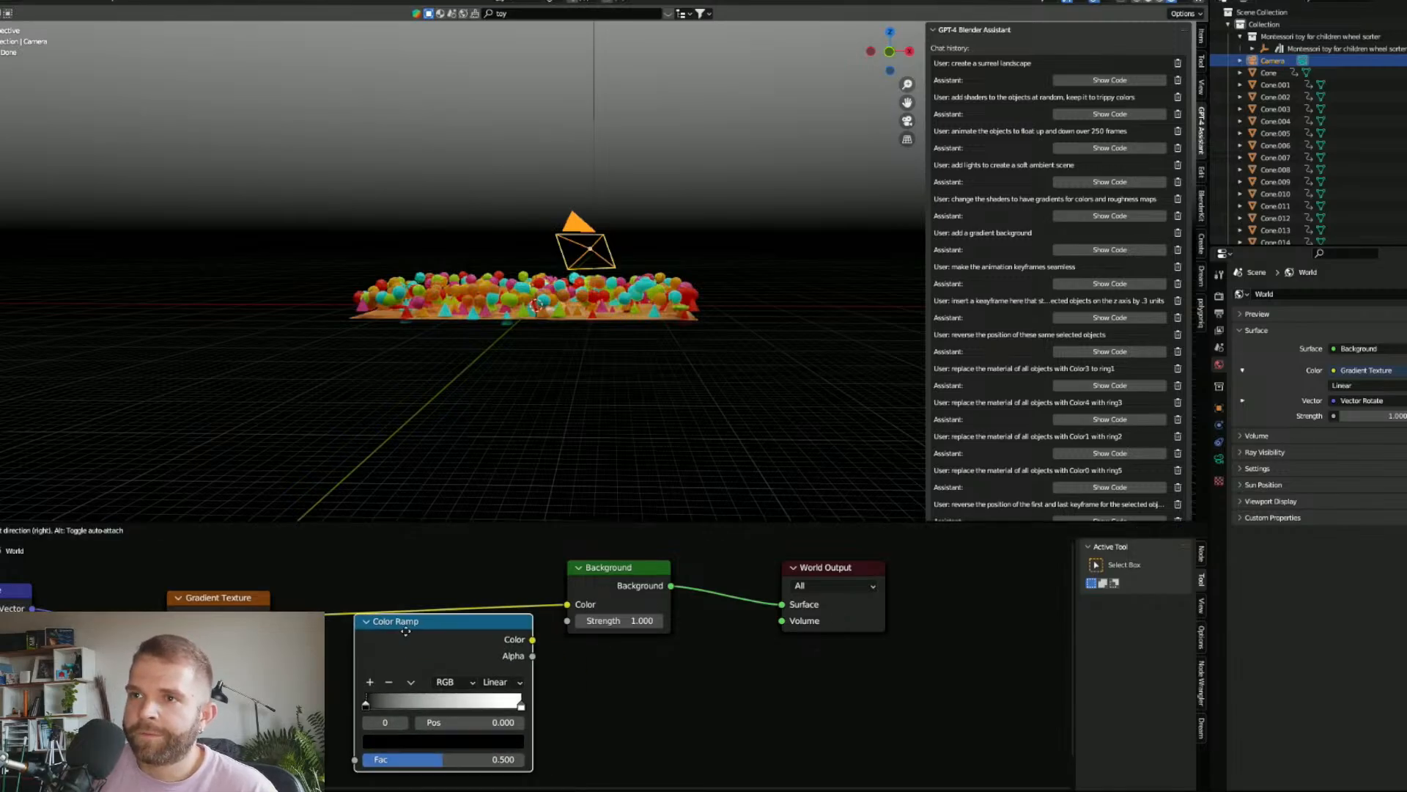
{"action": "left_click", "coordinate": [382, 635]}
Step: Color the Color Ramp's black stop bright blue and move its white stop to position 0.173
{"action": "left_click", "coordinate": [379, 681]}
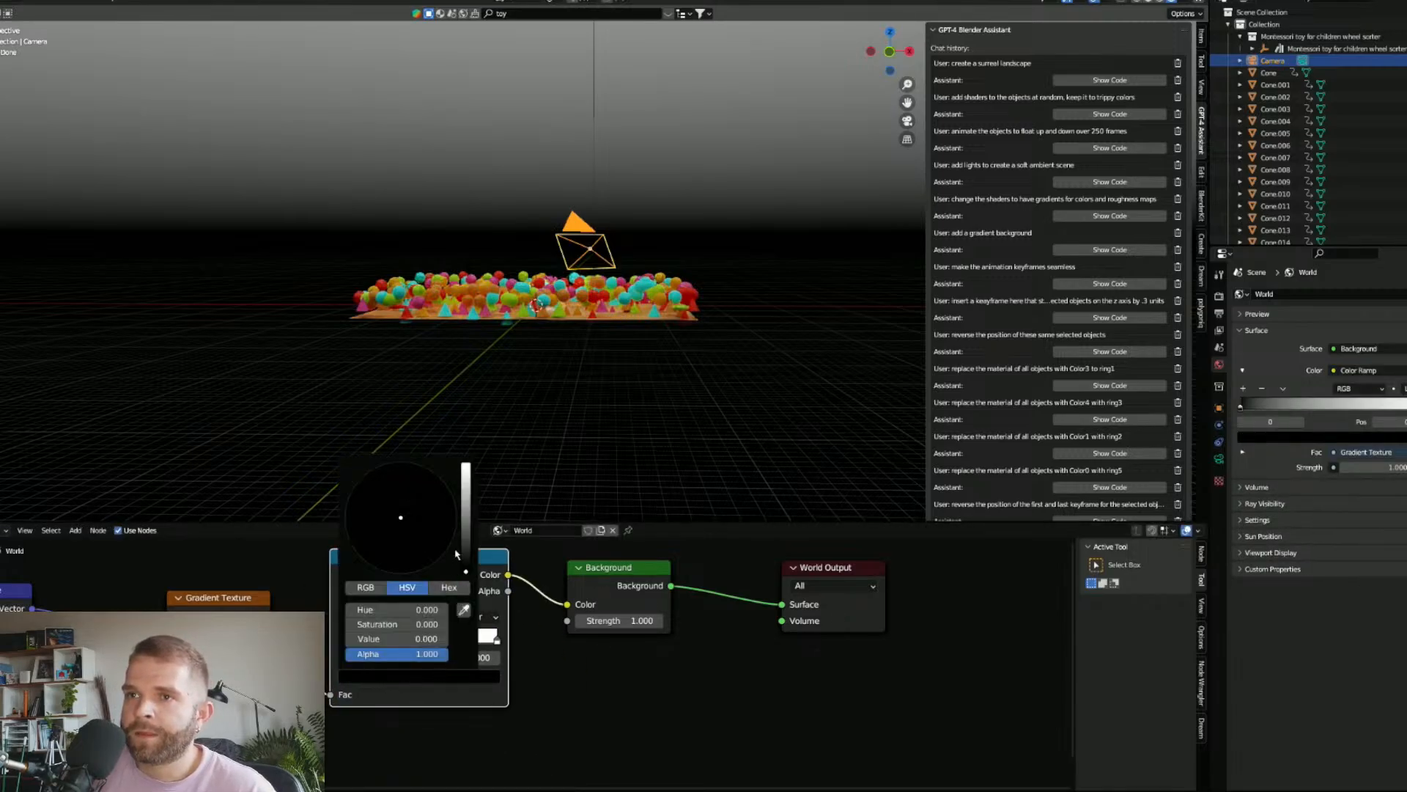
{"action": "left_click_drag", "start_coordinate": [466, 572], "coordinate": [466, 465]}
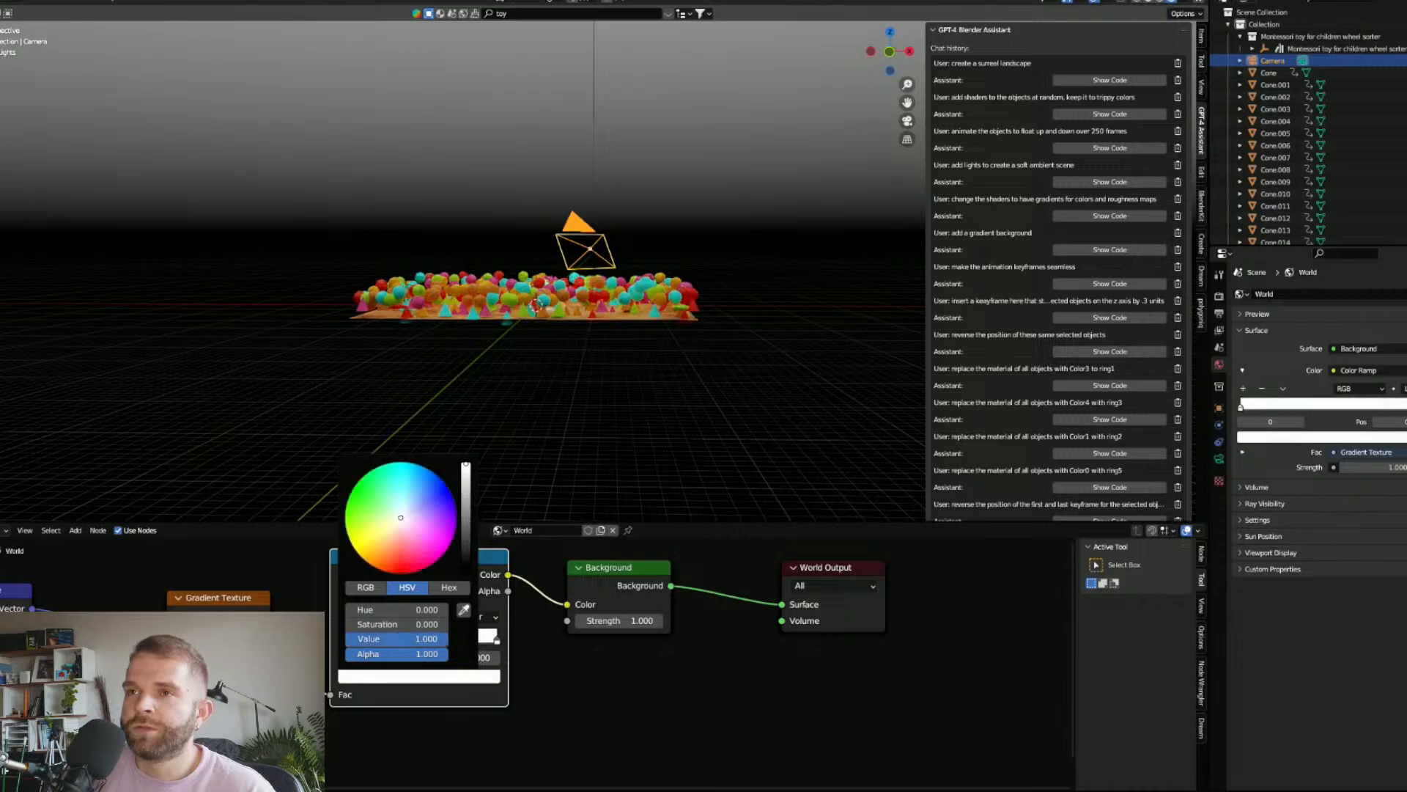
{"action": "left_click", "coordinate": [450, 496]}
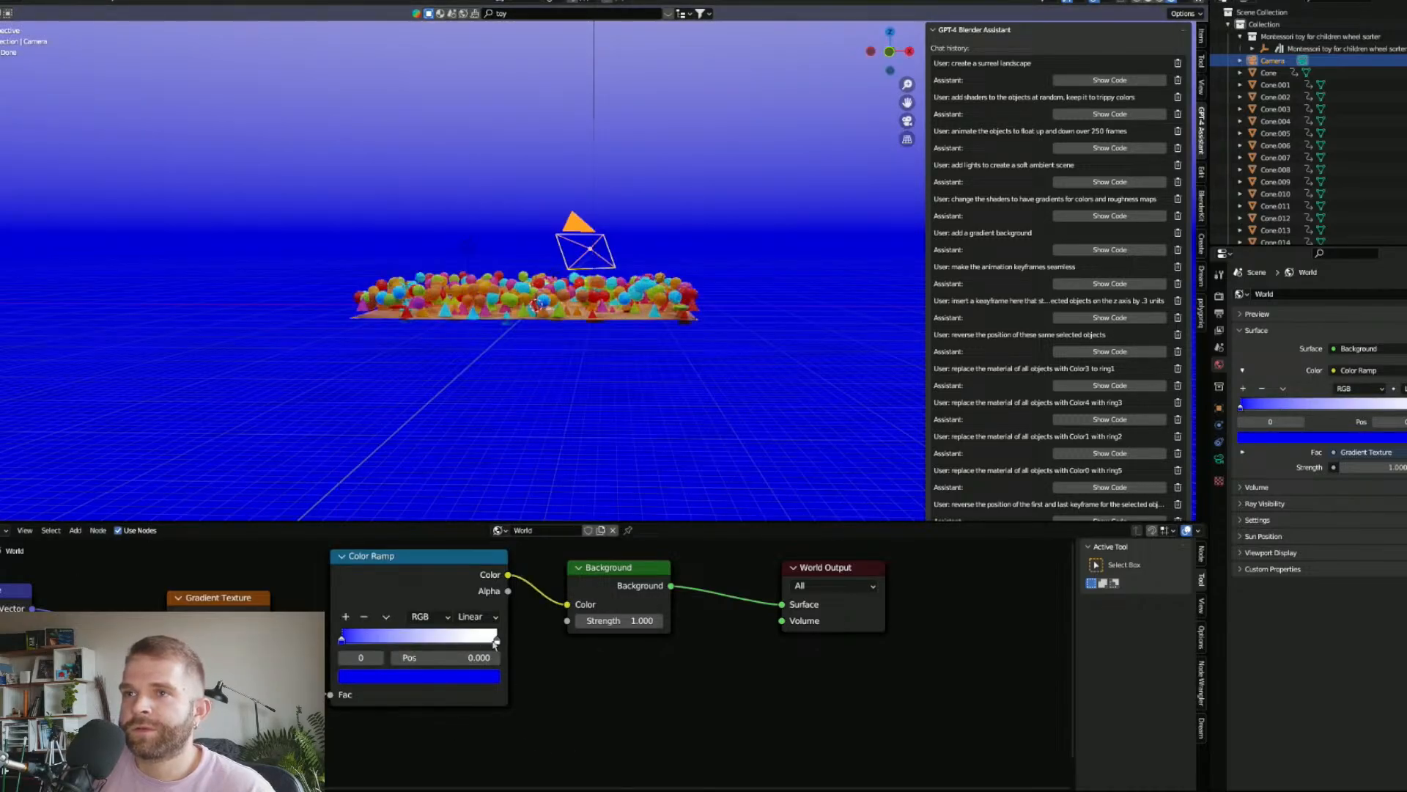
{"action": "left_click_drag", "start_coordinate": [496, 641], "coordinate": [368, 639]}
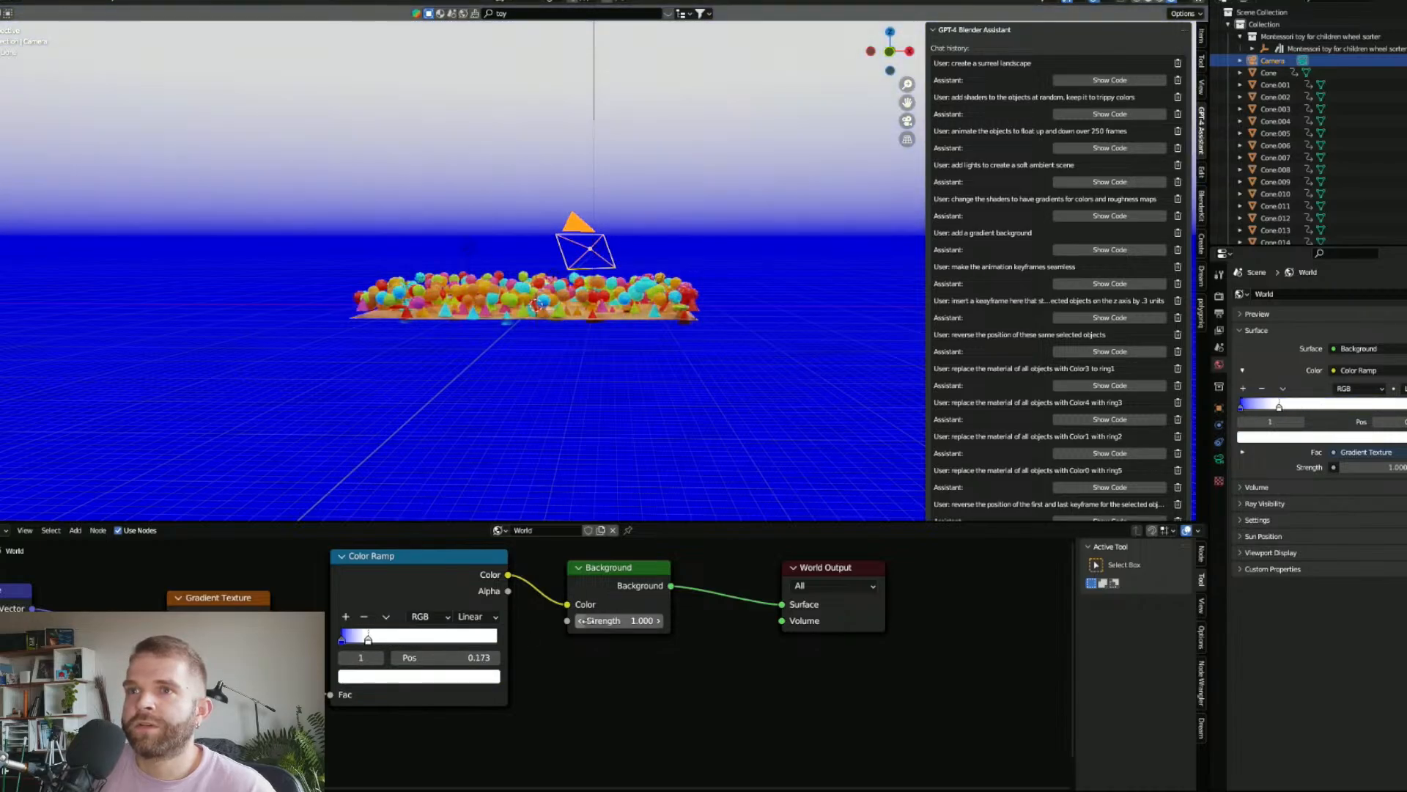
Step: Look through the camera to examine the toy's framing and the surrounding background, and review the assistant's chat history
{"action": "left_click", "coordinate": [906, 123]}
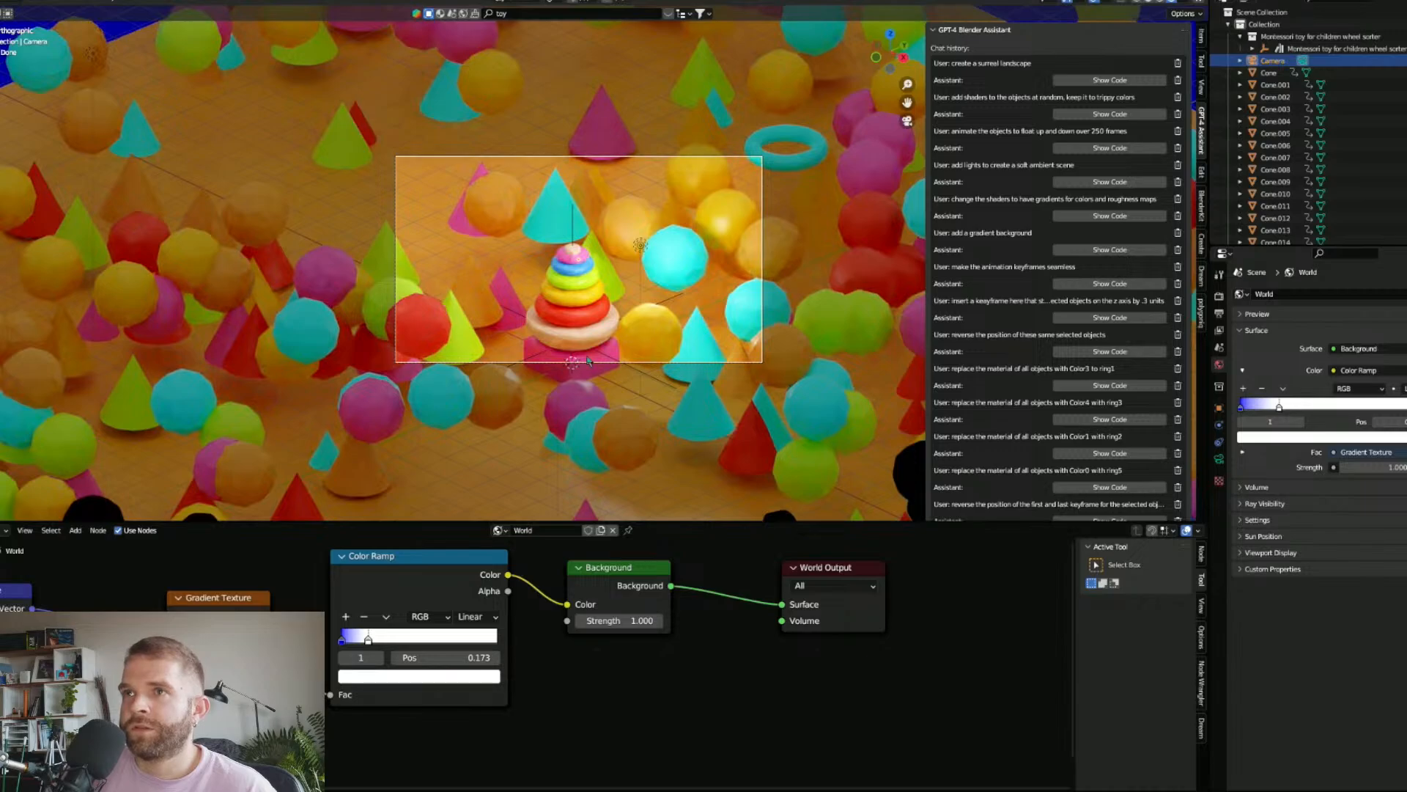
{"action": "scroll", "coordinate": [591, 311], "scroll_direction": "up", "scroll_amount": 4}
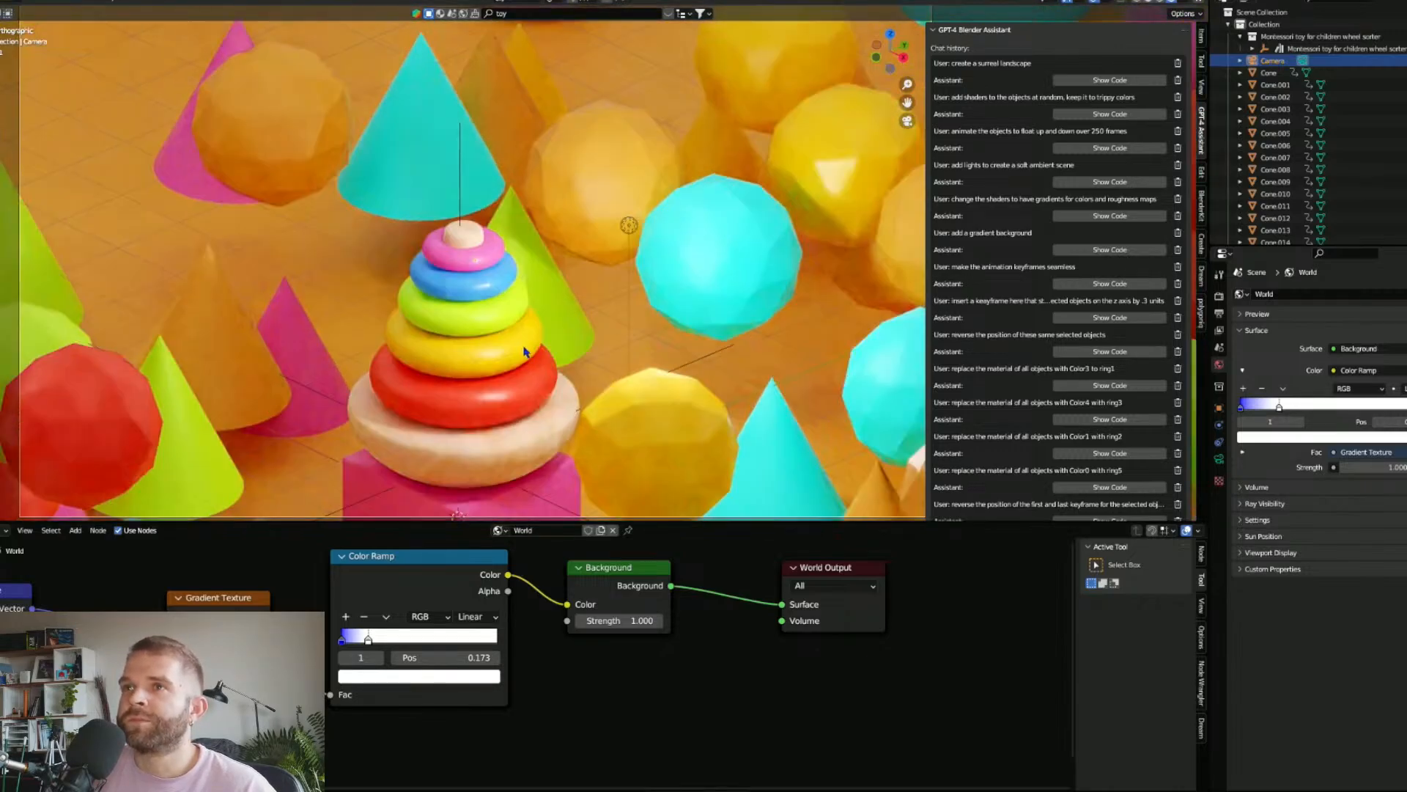
{"action": "scroll", "coordinate": [506, 347], "scroll_direction": "down", "scroll_amount": 8}
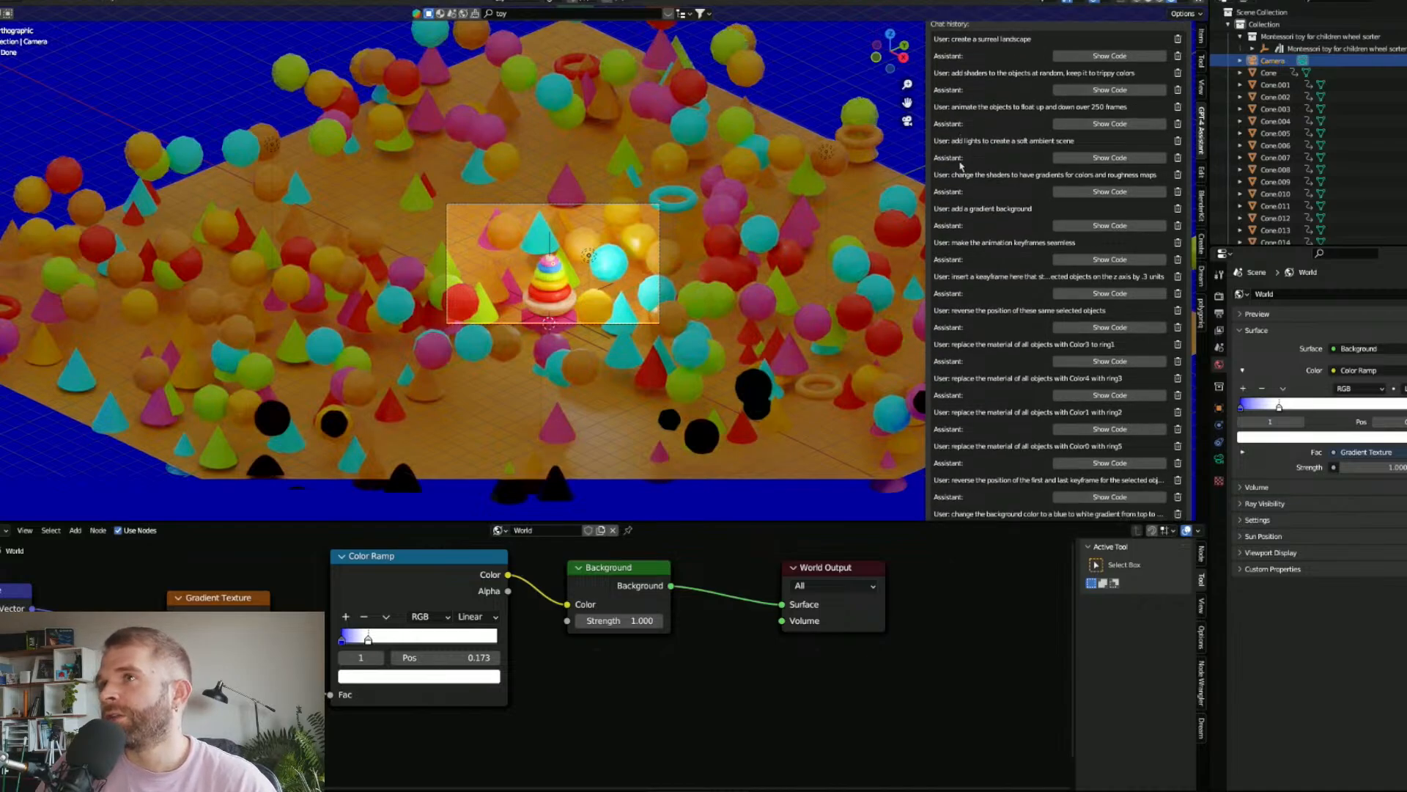
{"action": "scroll", "coordinate": [966, 190], "scroll_direction": "down", "scroll_amount": 3}
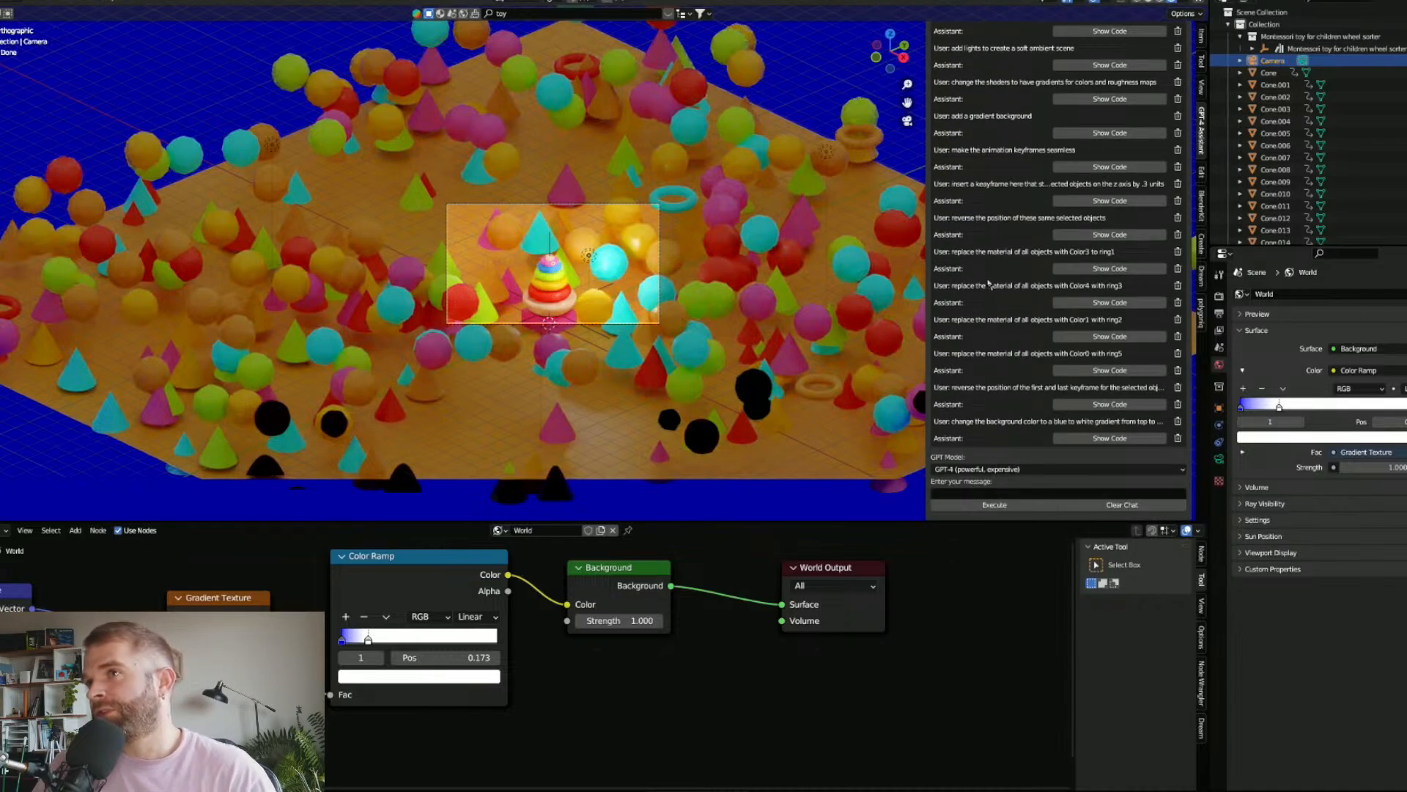
{"action": "scroll", "coordinate": [571, 320], "scroll_direction": "up", "scroll_amount": 5}
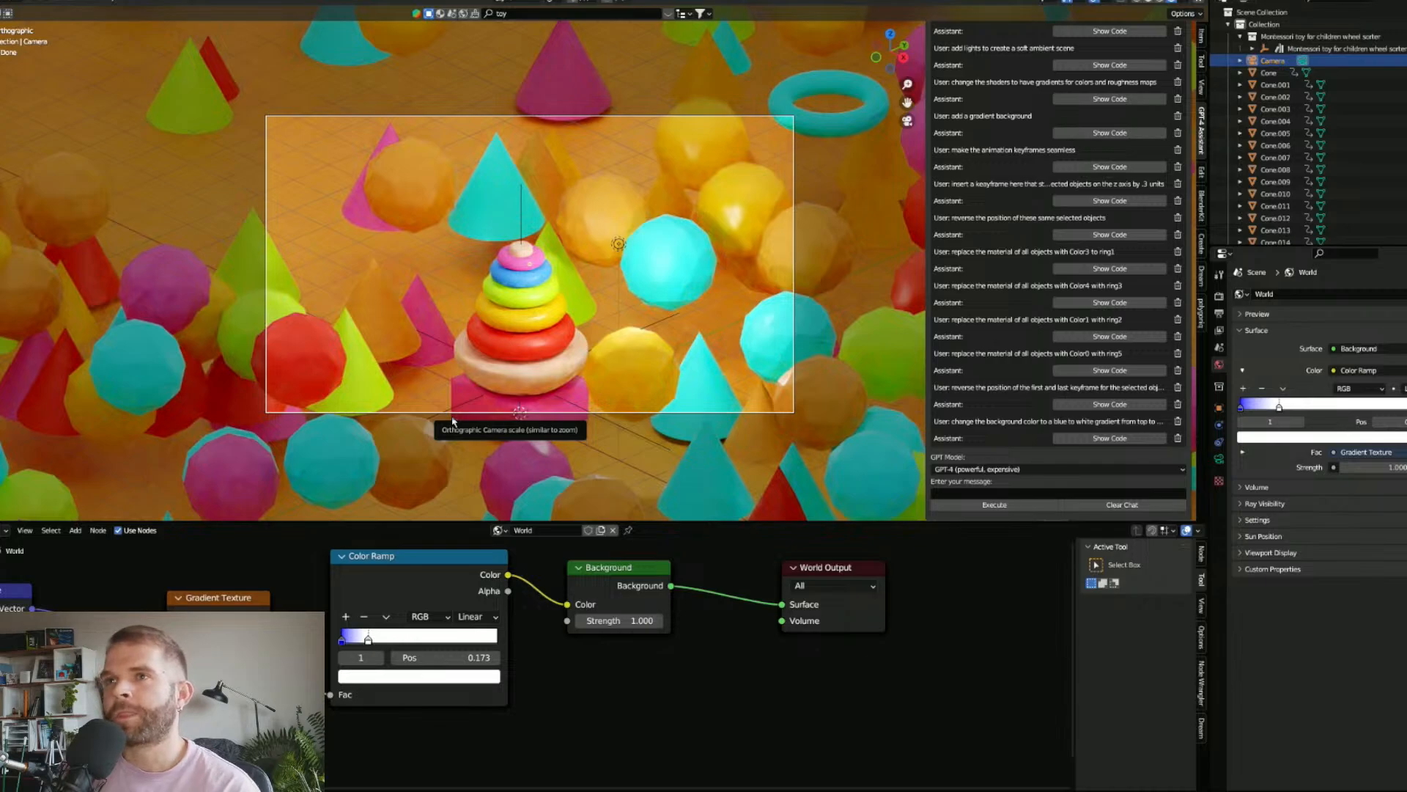
{"action": "scroll", "coordinate": [972, 194], "scroll_direction": "up", "scroll_amount": 5}
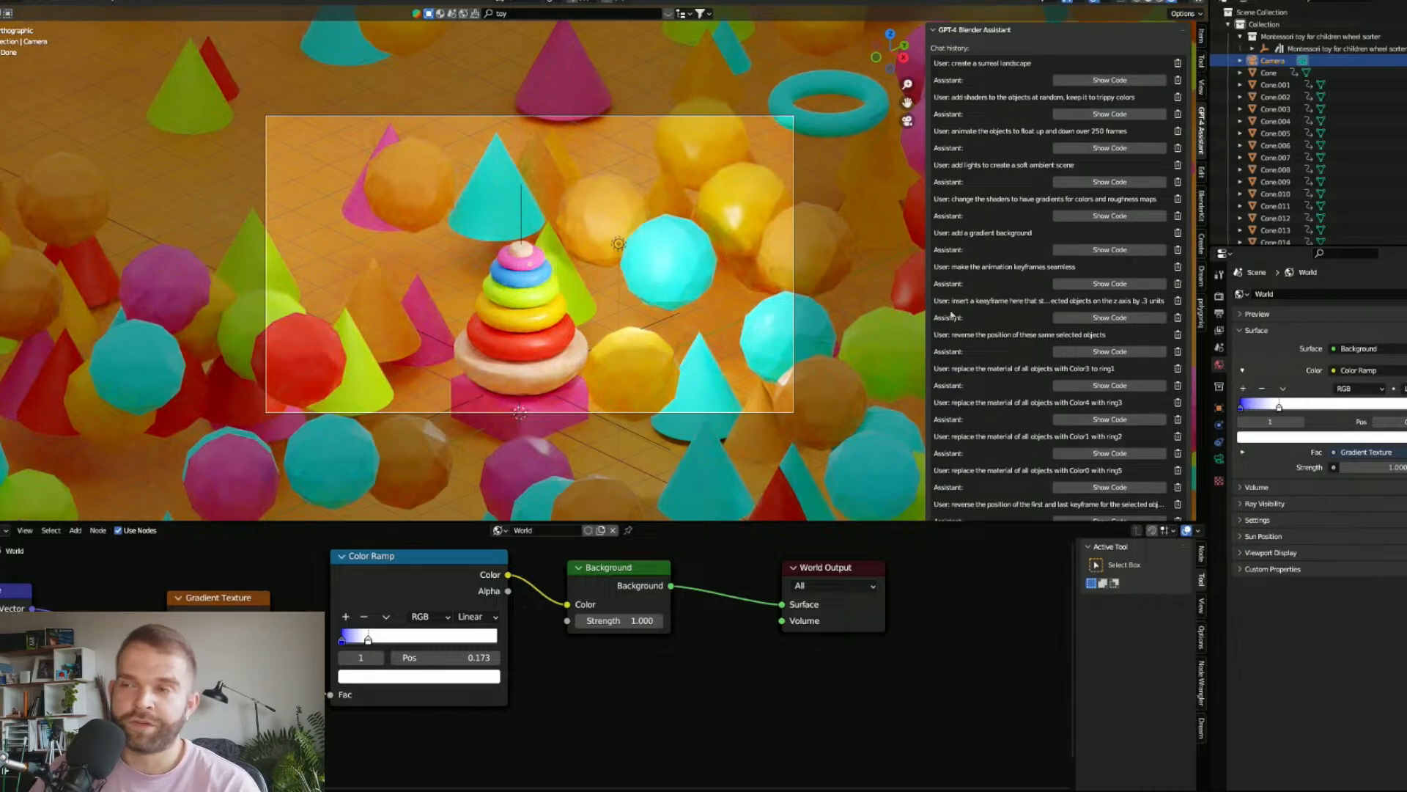
Step: Inspect the stacking toy and surrounding cones and spheres from closer angles, and check the toy's composition again through the scene camera
{"action": "scroll", "coordinate": [981, 433], "scroll_direction": "down", "scroll_amount": 5}
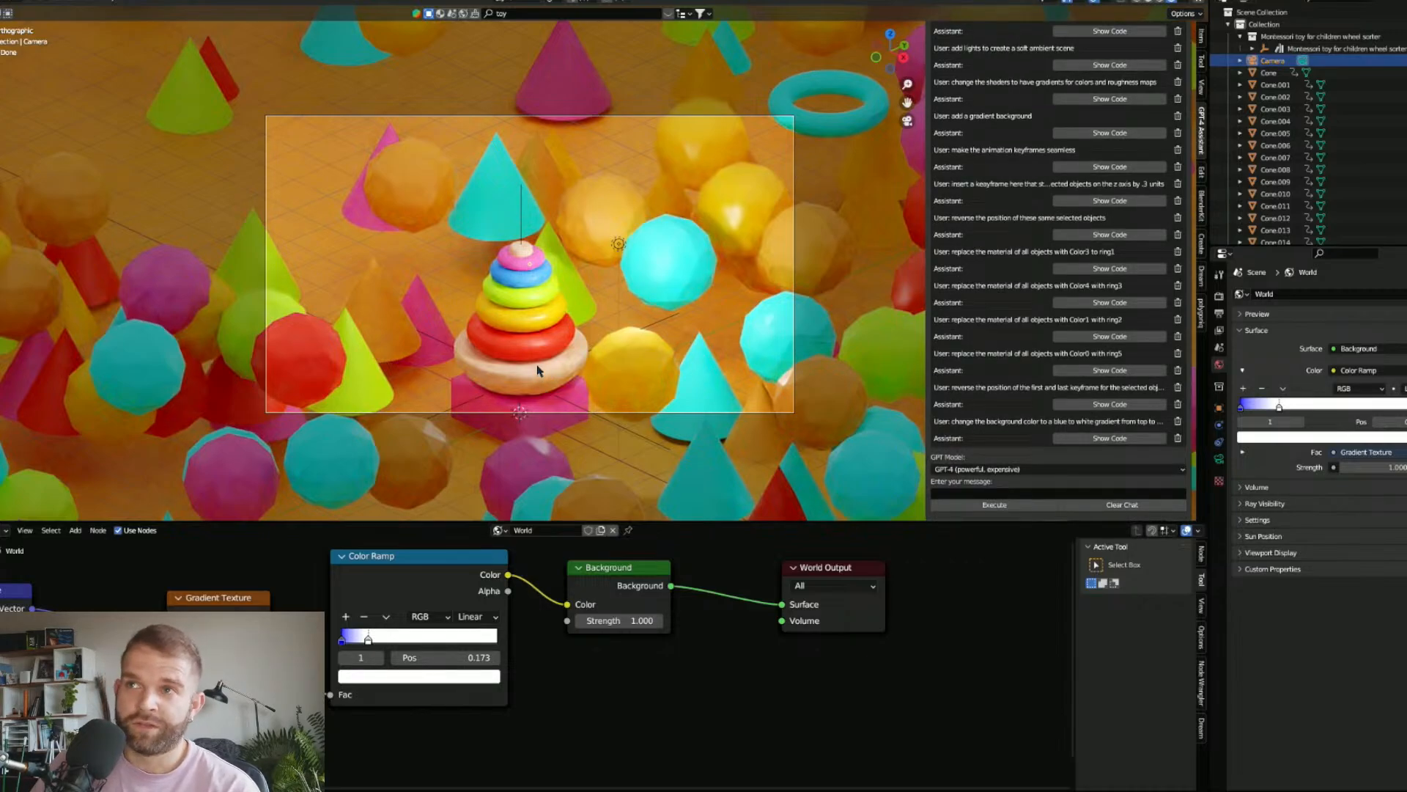
{"action": "middle_click_drag", "start_coordinate": [539, 372], "coordinate": [585, 400]}
{"action": "scroll", "coordinate": [603, 302], "scroll_direction": "up", "scroll_amount": 3}
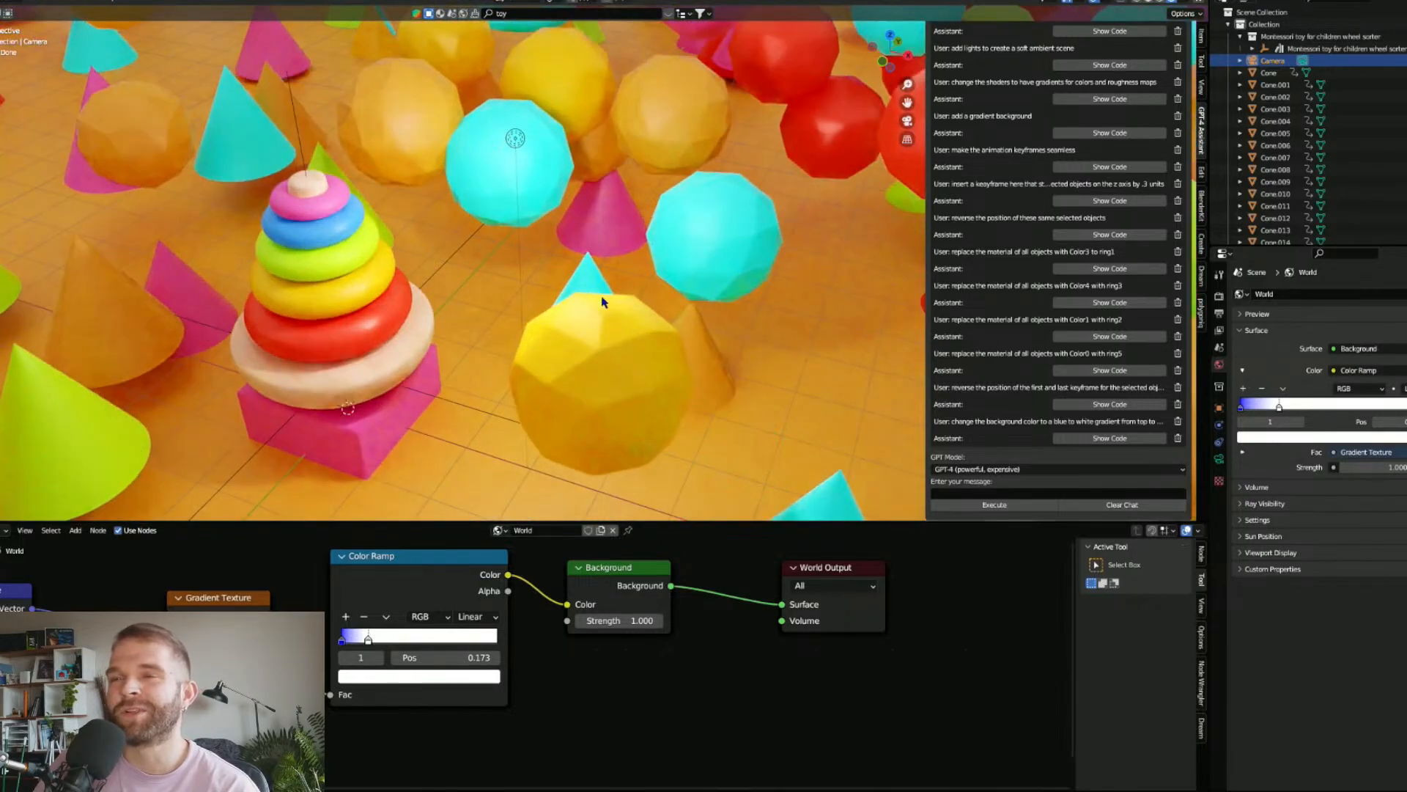
{"action": "middle_click_drag", "start_coordinate": [511, 319], "coordinate": [478, 322]}
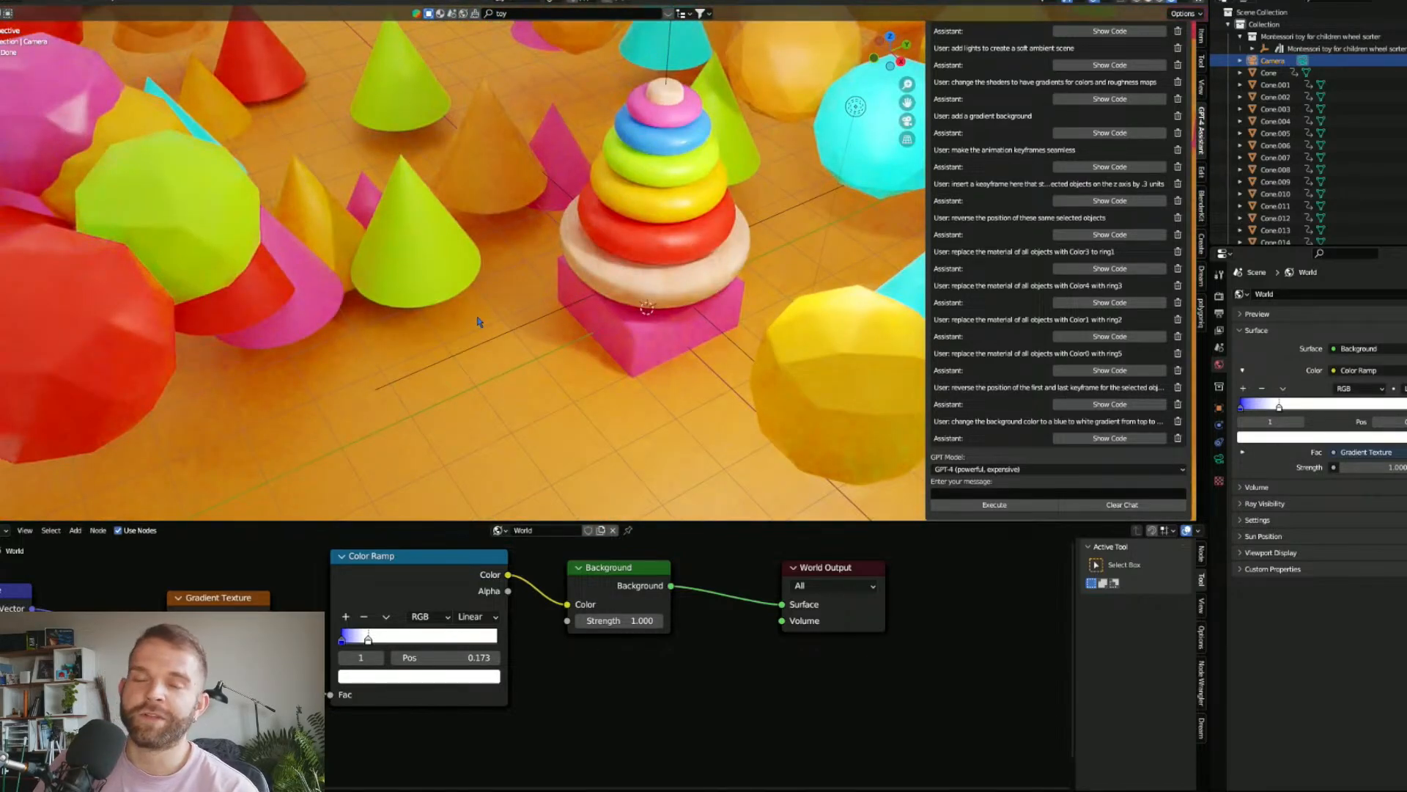
{"action": "key", "text": "KP_0"}
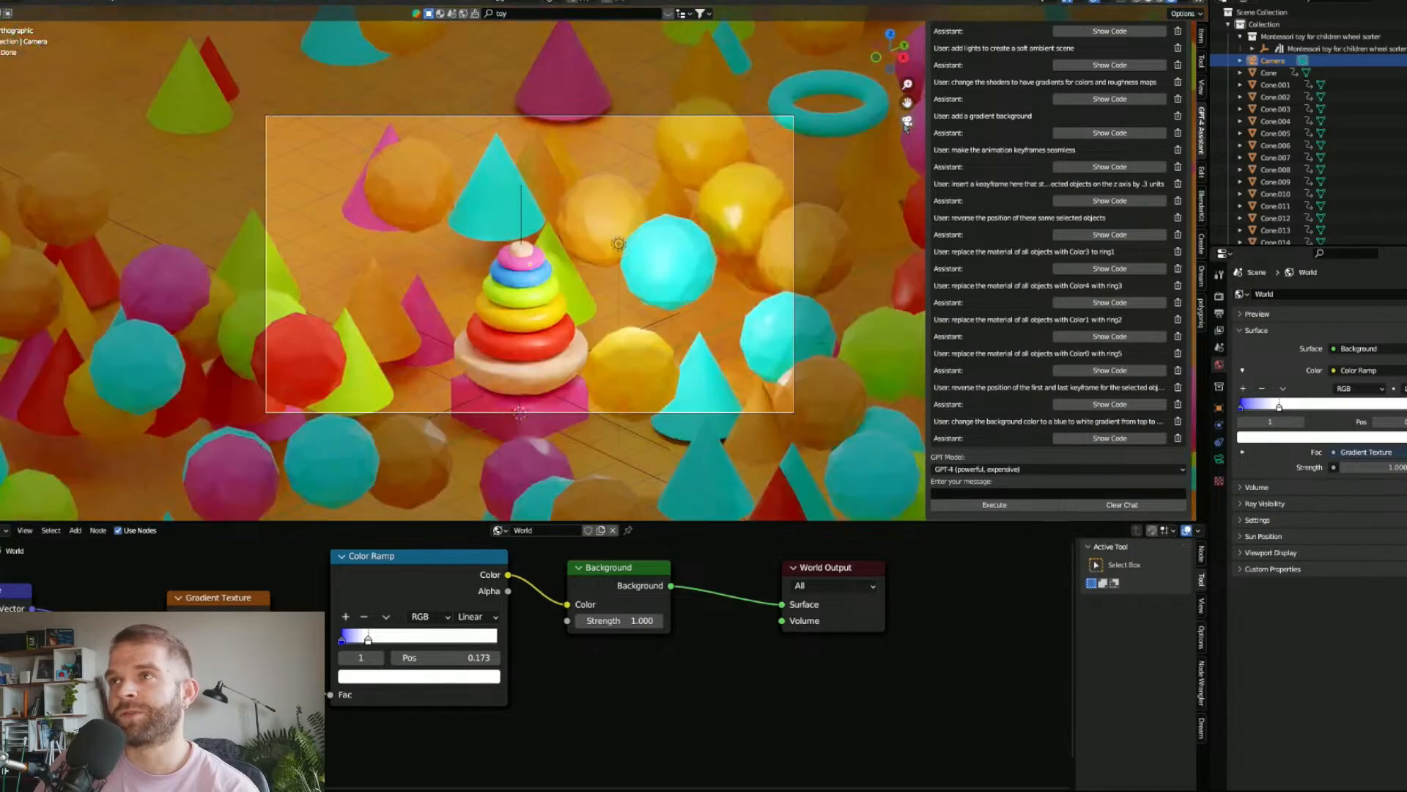
{"action": "scroll", "coordinate": [491, 374], "scroll_direction": "up", "scroll_amount": 4}
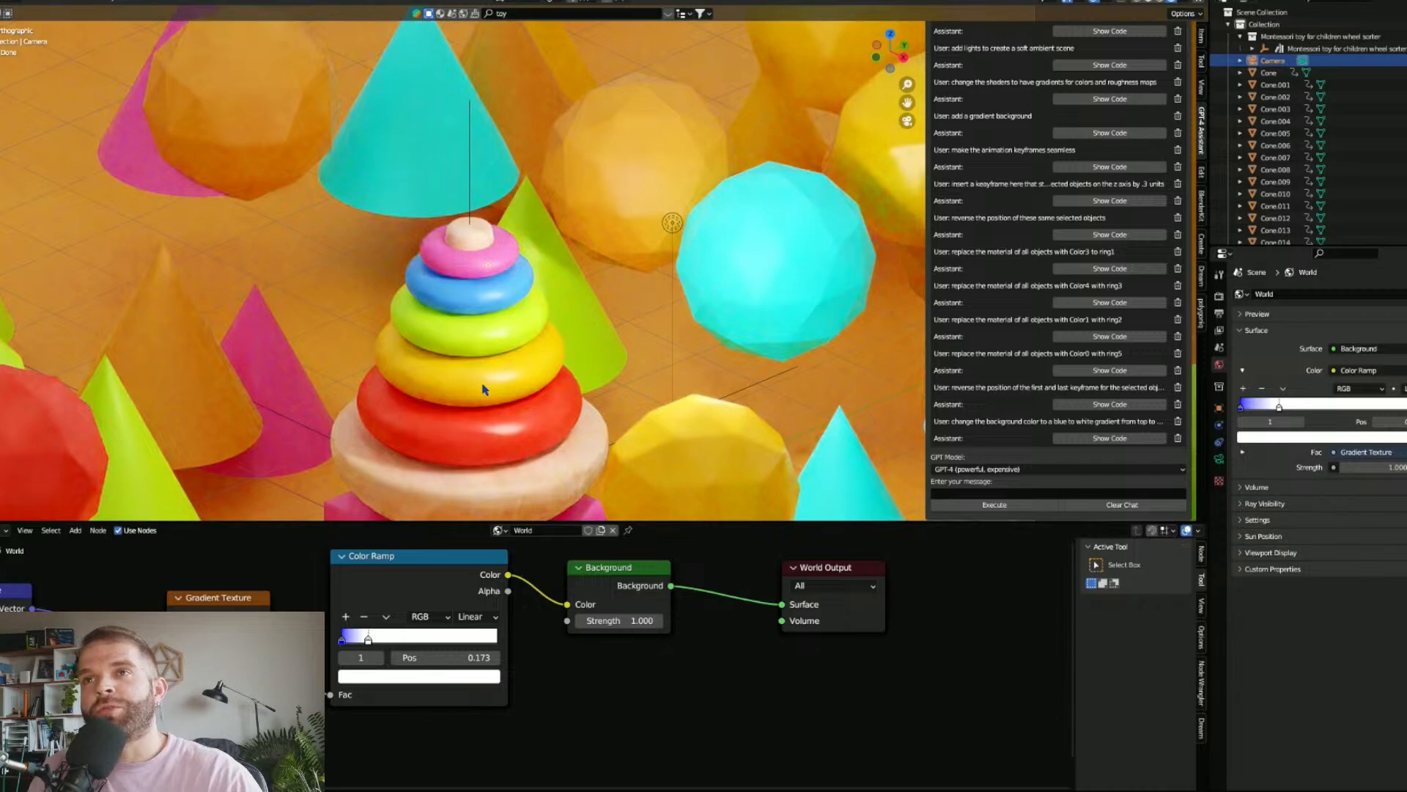
{"action": "scroll", "coordinate": [432, 378], "scroll_direction": "down", "scroll_amount": 4}
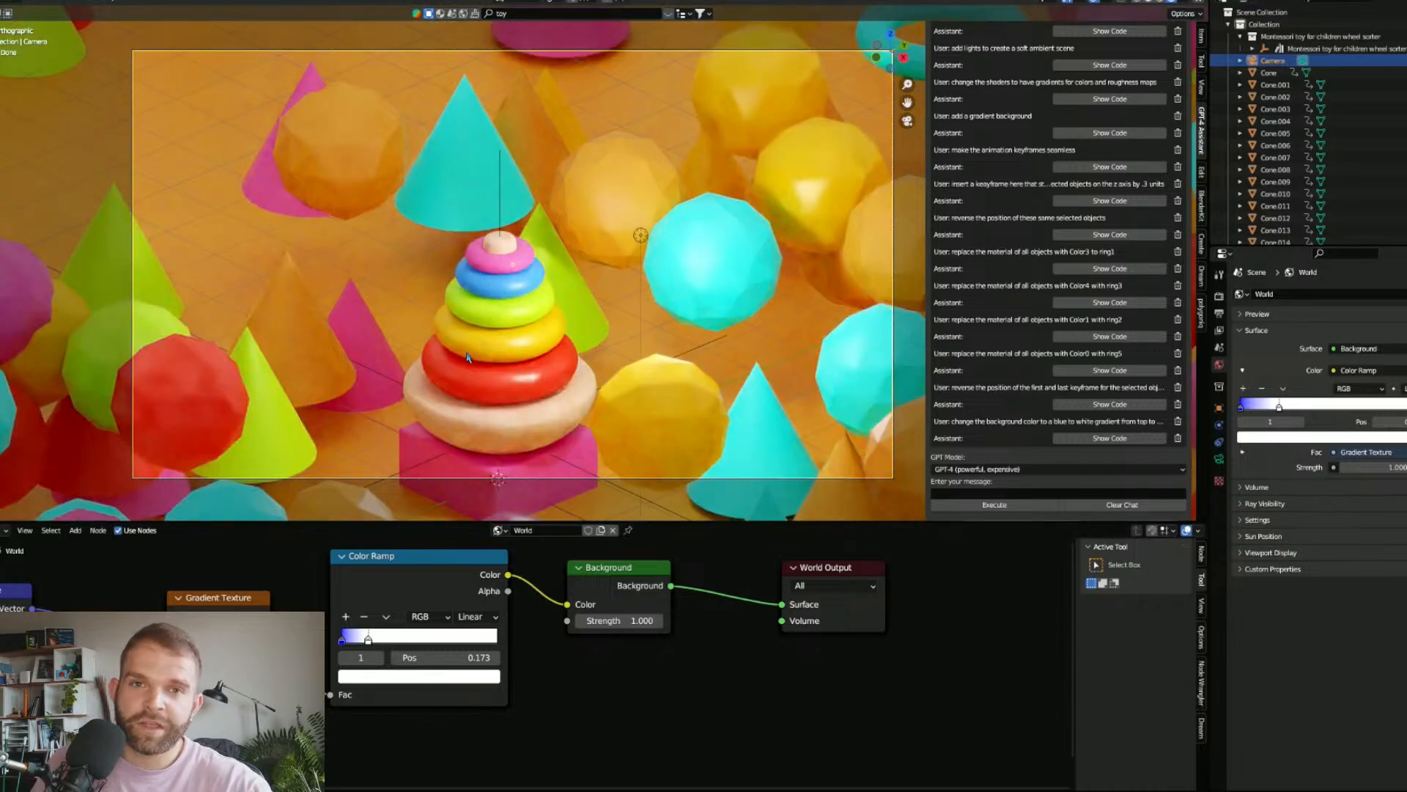